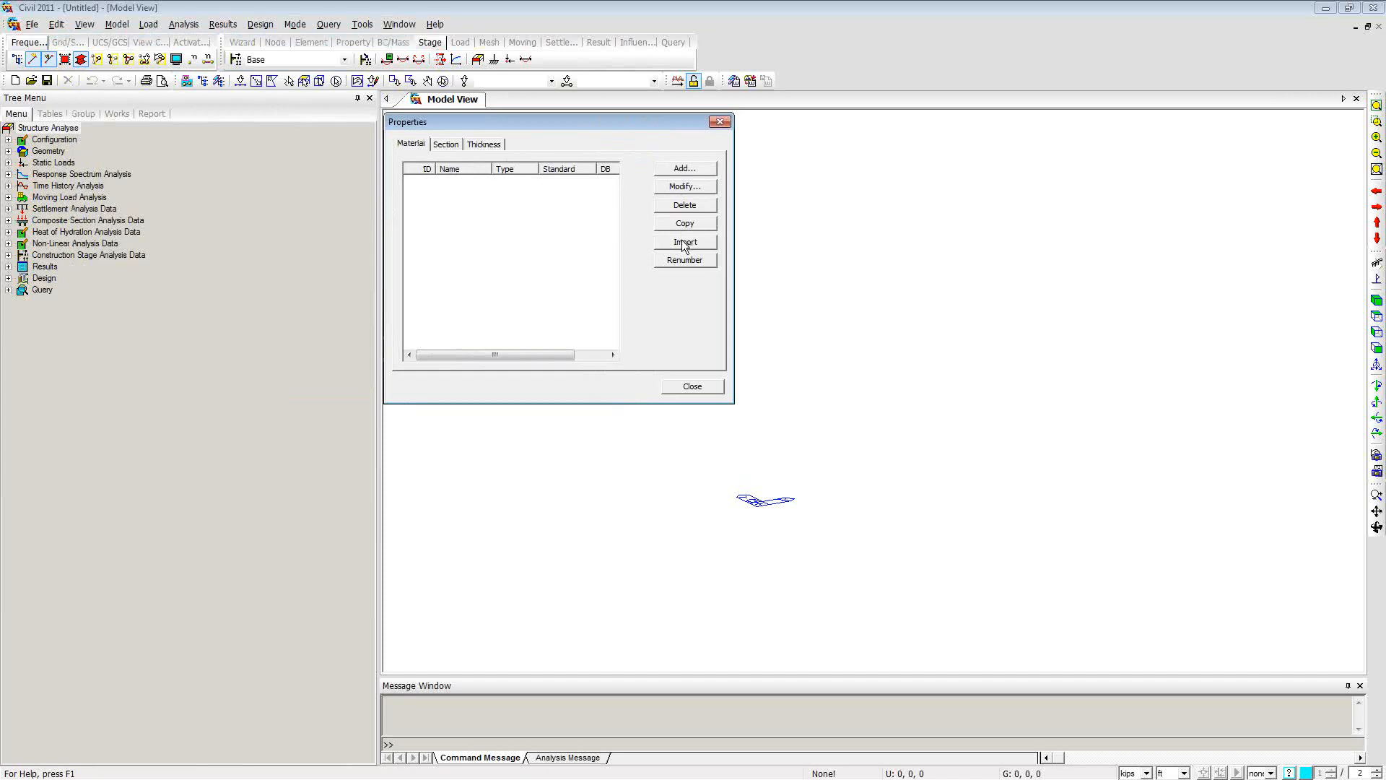
# Step: Import the Girder, Lower Tower and Cable materials from File_0 in the Cable Stayed Bridge project's Step by Step folder, keeping their IDs
pyautogui.click(685, 242)
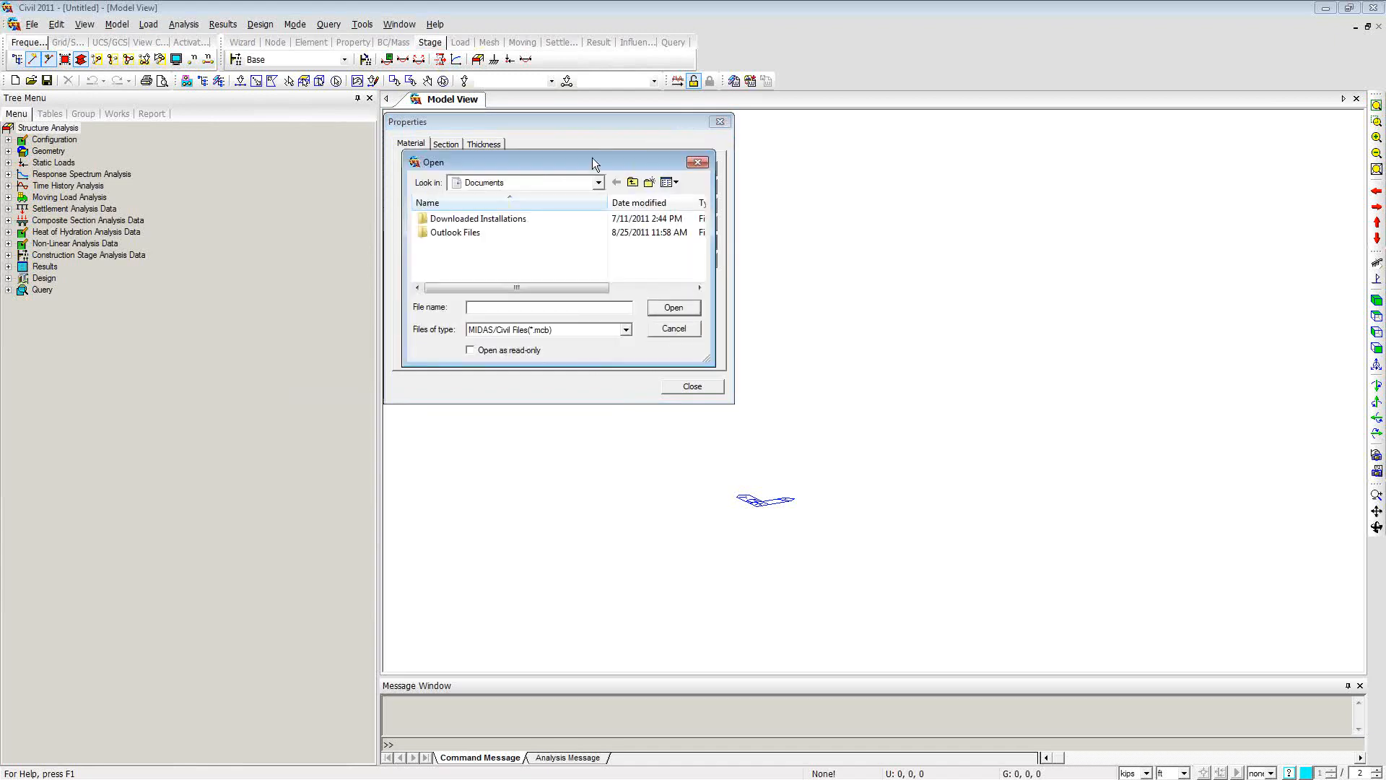
pyautogui.moveTo(583, 159); pyautogui.dragTo(962, 200)
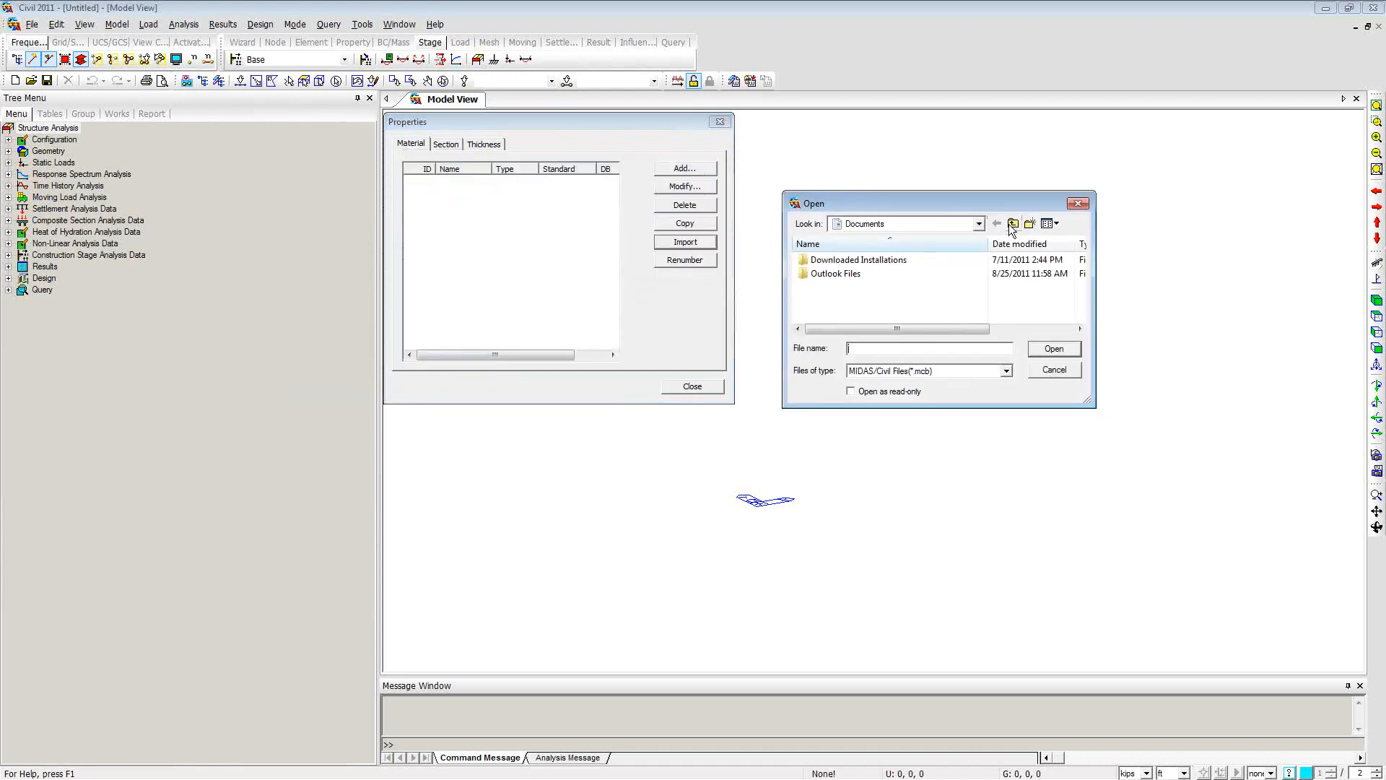
pyautogui.click(1013, 226)
pyautogui.click(1012, 225)
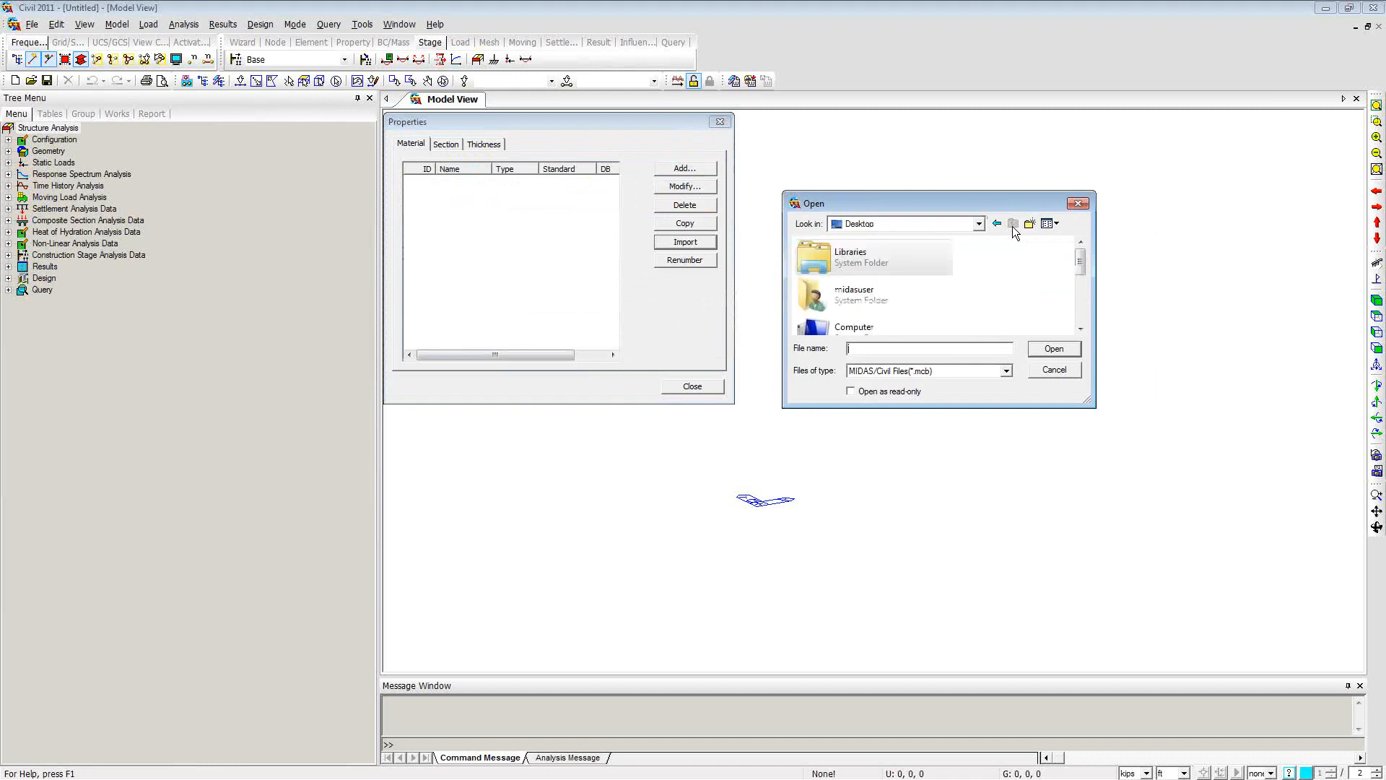
pyautogui.moveTo(1081, 267); pyautogui.dragTo(1064, 299)
pyautogui.doubleClick(901, 281)
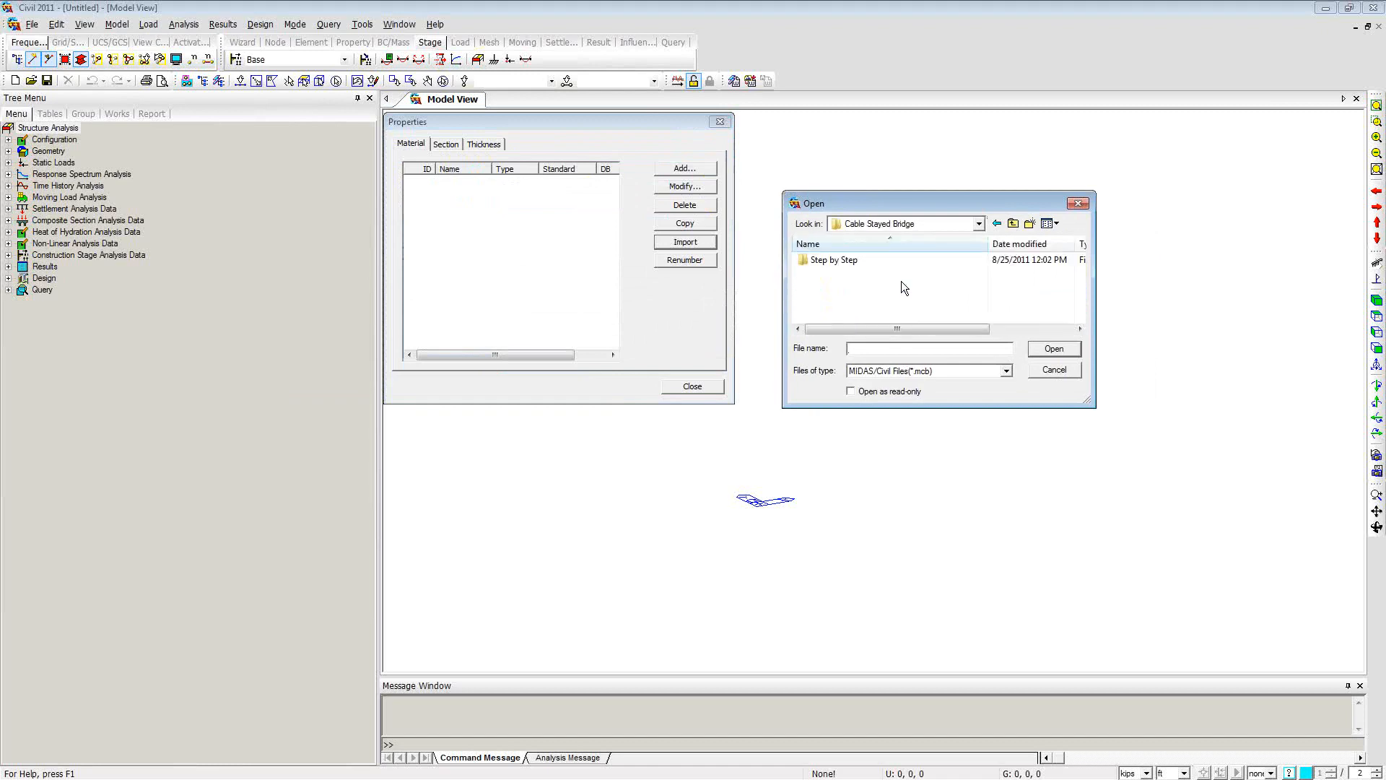
pyautogui.click(840, 260)
pyautogui.doubleClick(840, 260)
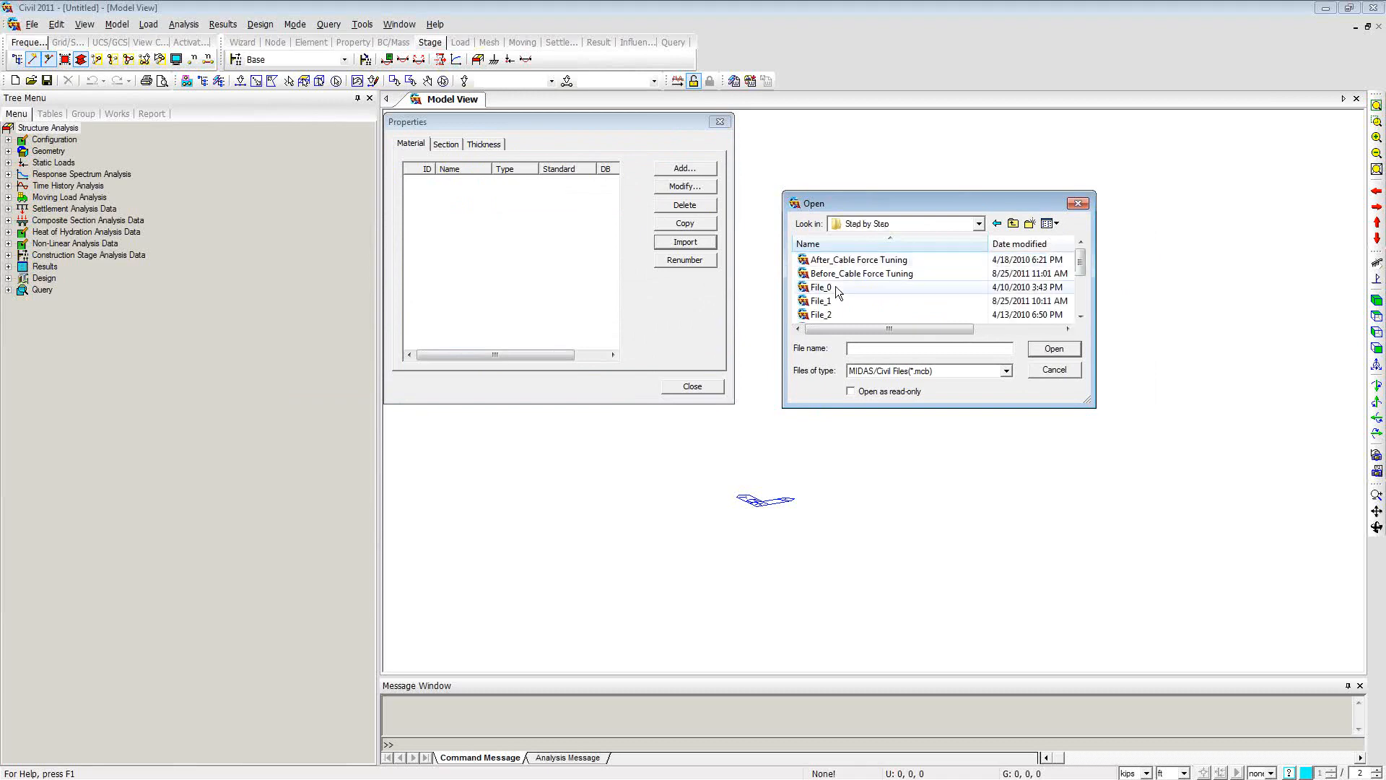
pyautogui.click(835, 287)
pyautogui.click(1059, 353)
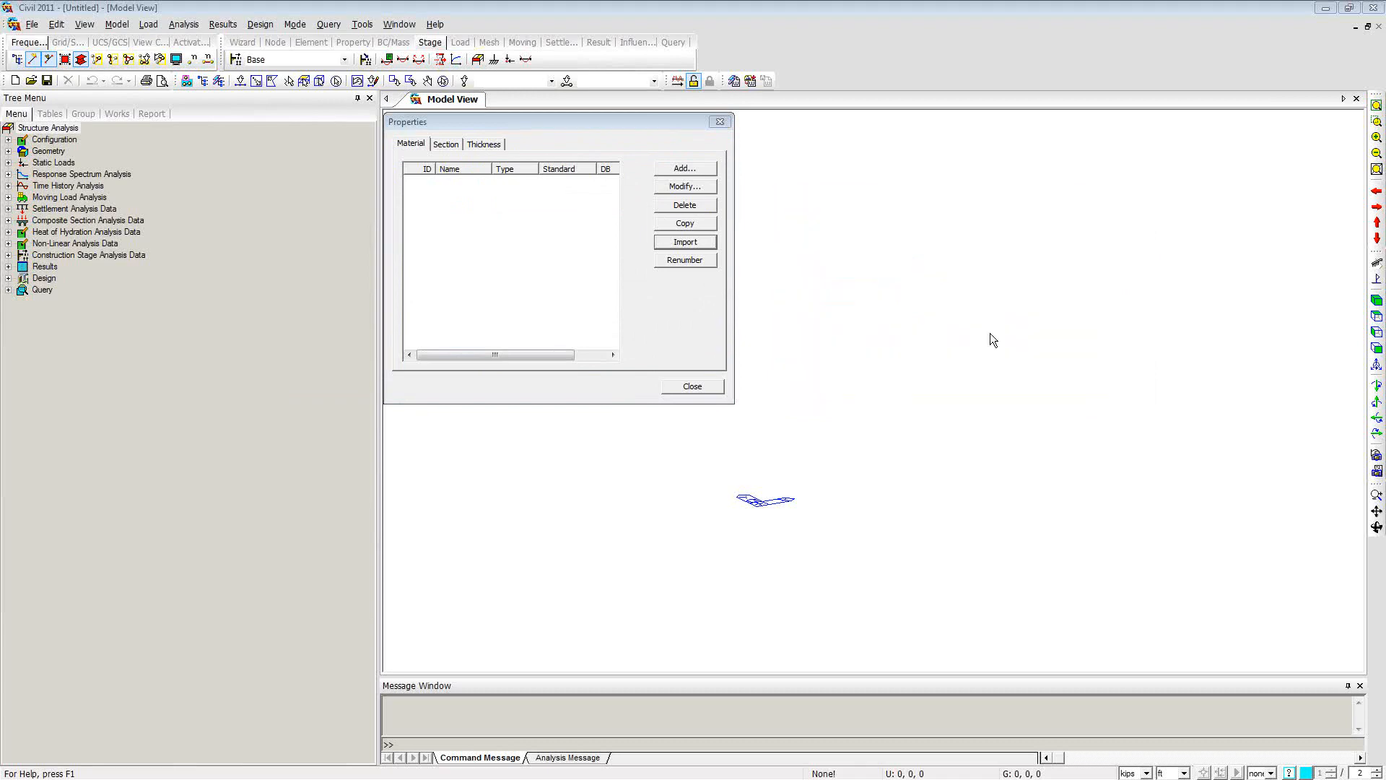
pyautogui.moveTo(592, 185); pyautogui.dragTo(759, 126)
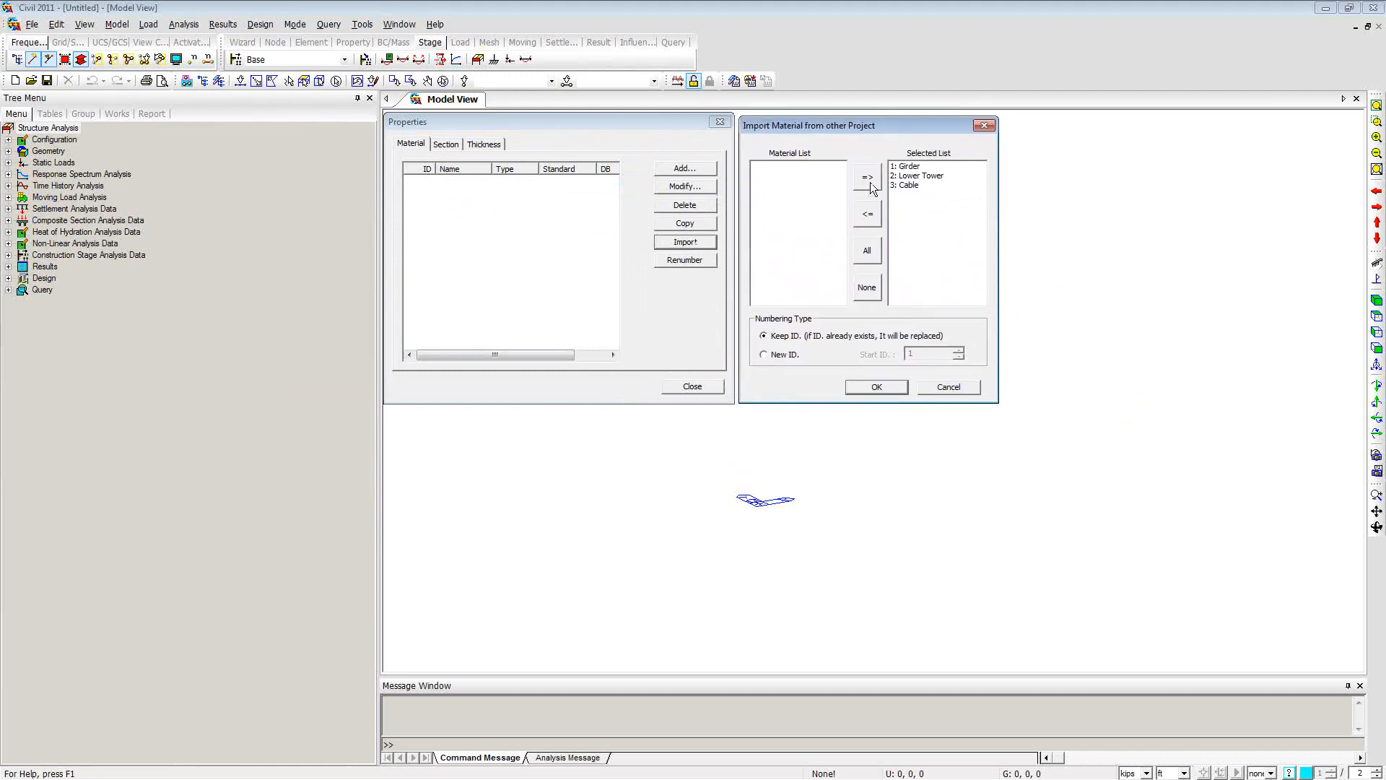
pyautogui.click(896, 387)
# Step: Import the Girder, Lower Tower and Cable sections from File_0, keeping their IDs
pyautogui.click(447, 144)
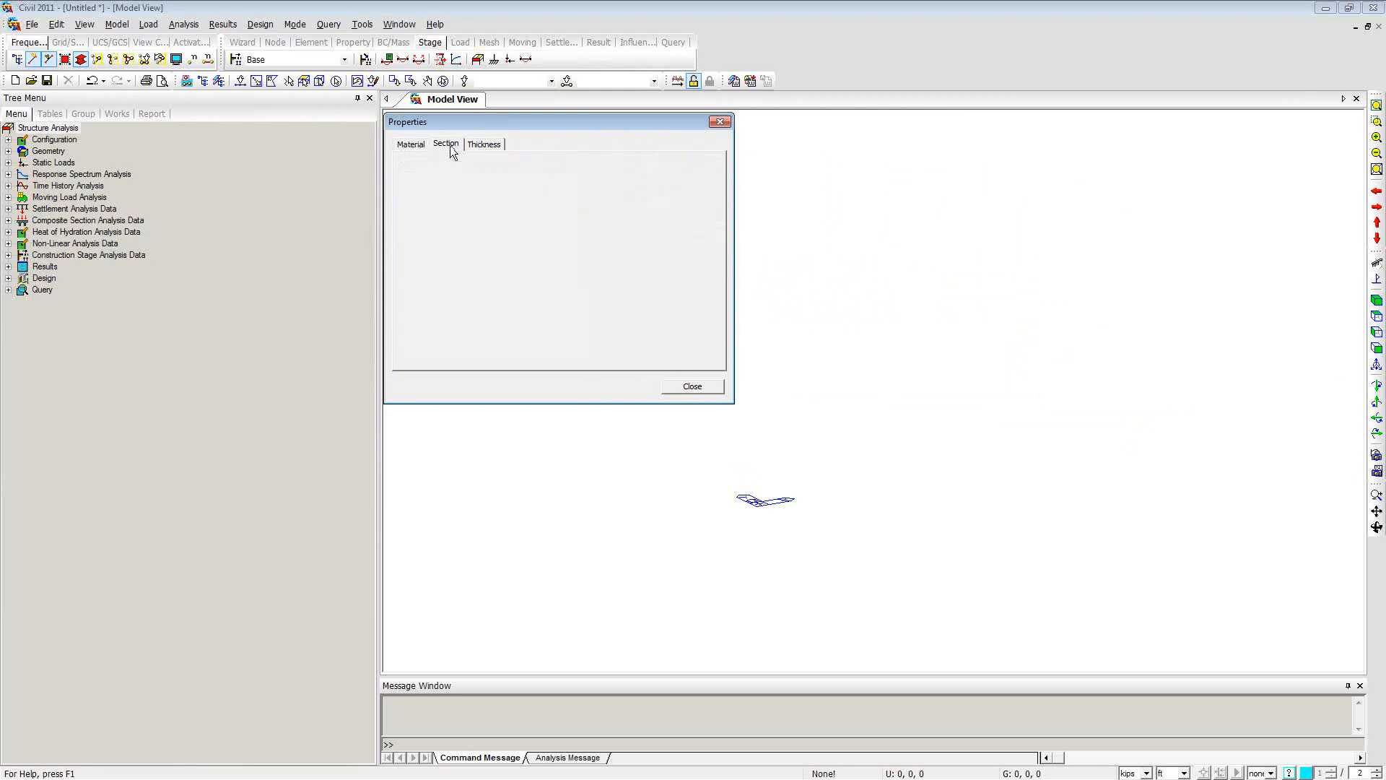
pyautogui.click(689, 242)
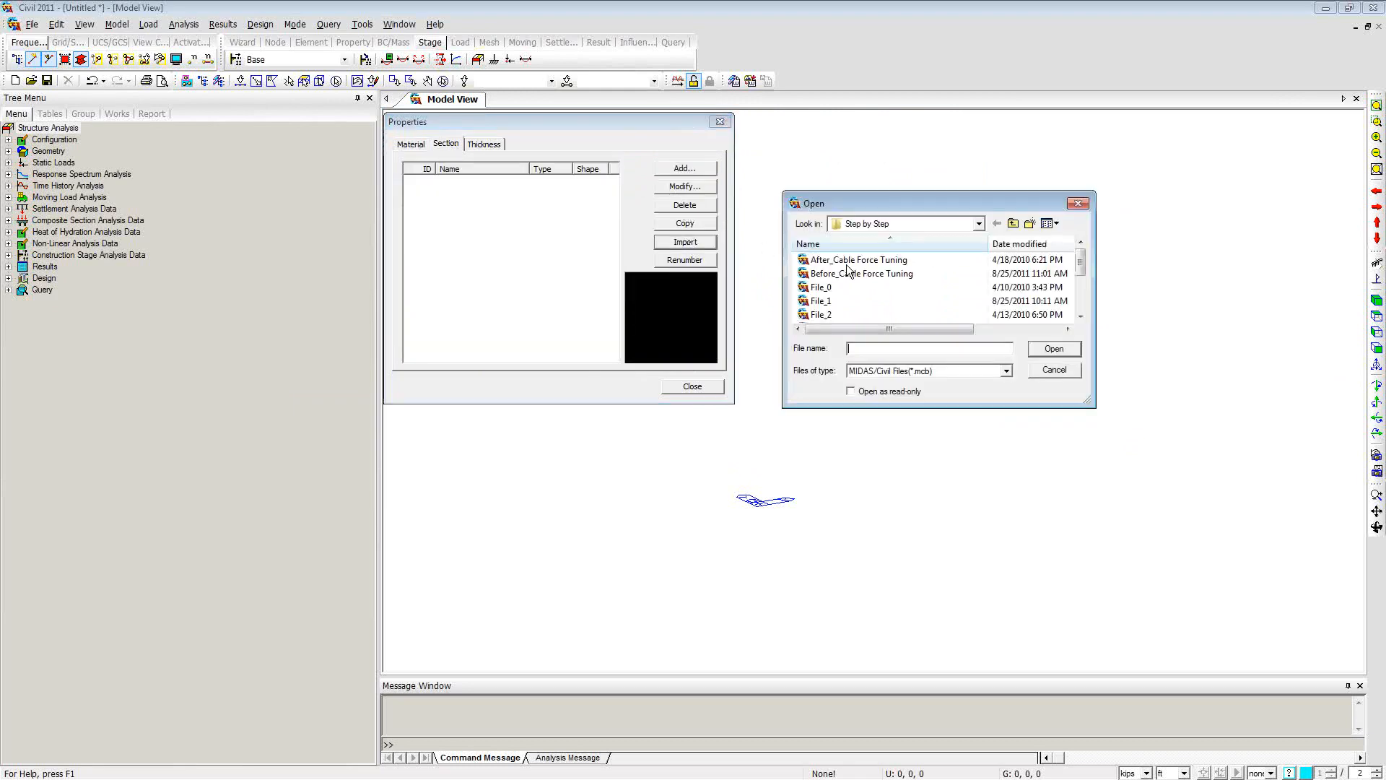
pyautogui.click(833, 289)
pyautogui.doubleClick(834, 289)
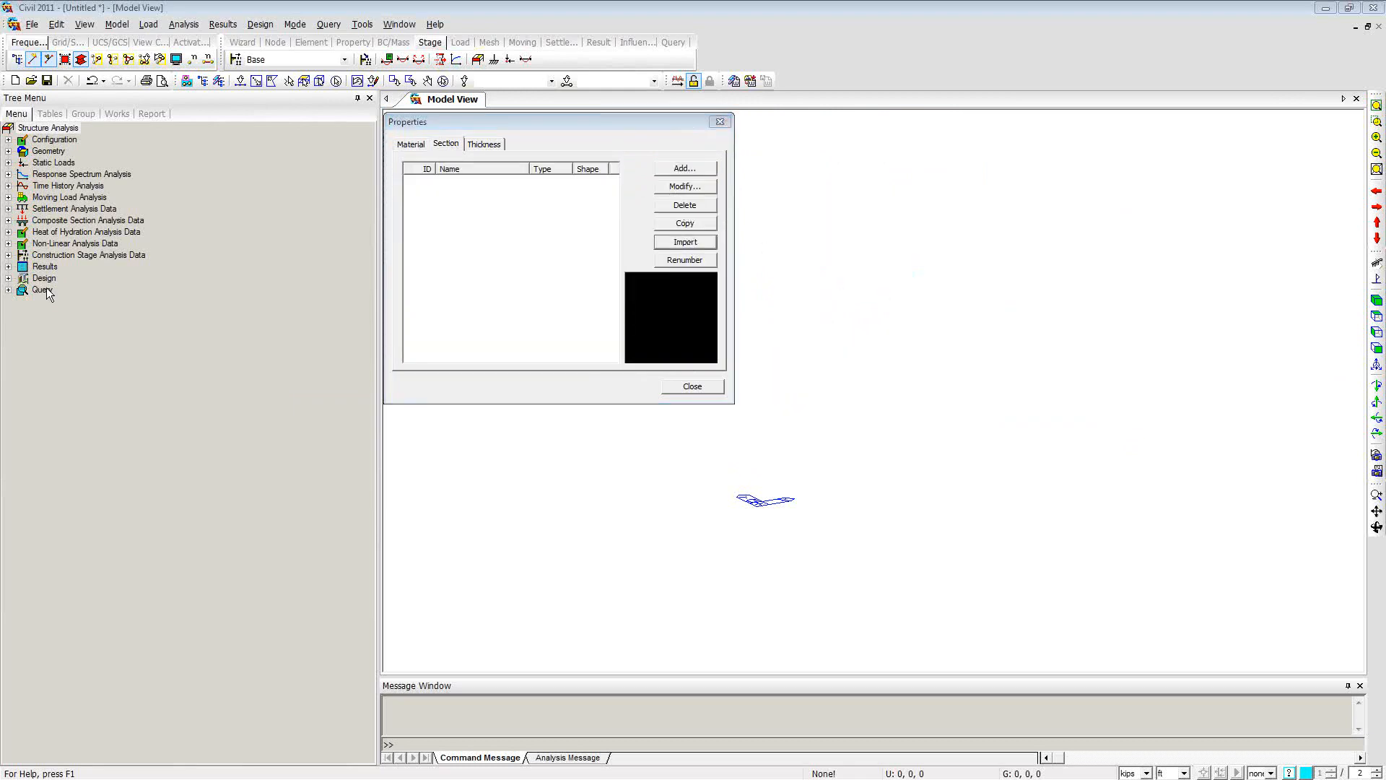
pyautogui.moveTo(271, 140); pyautogui.dragTo(758, 127)
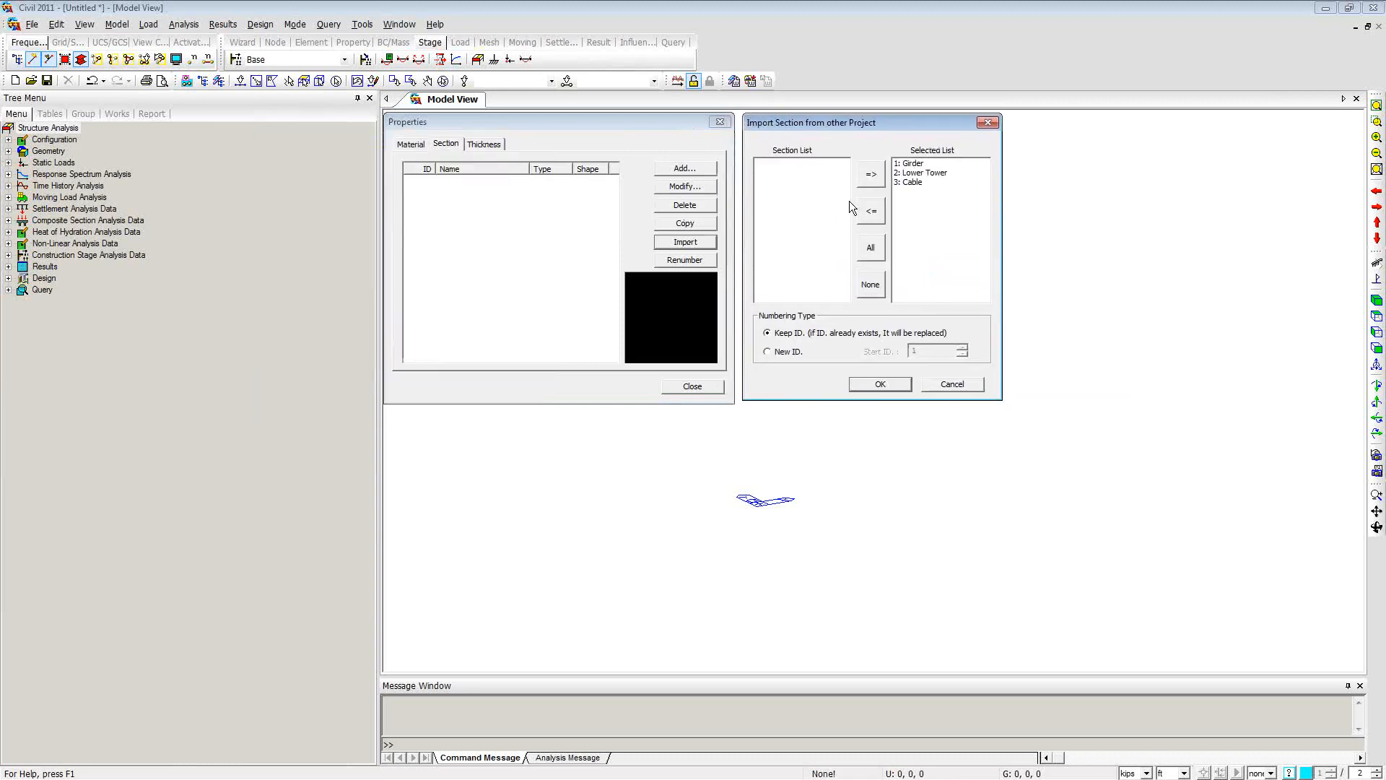
pyautogui.click(883, 383)
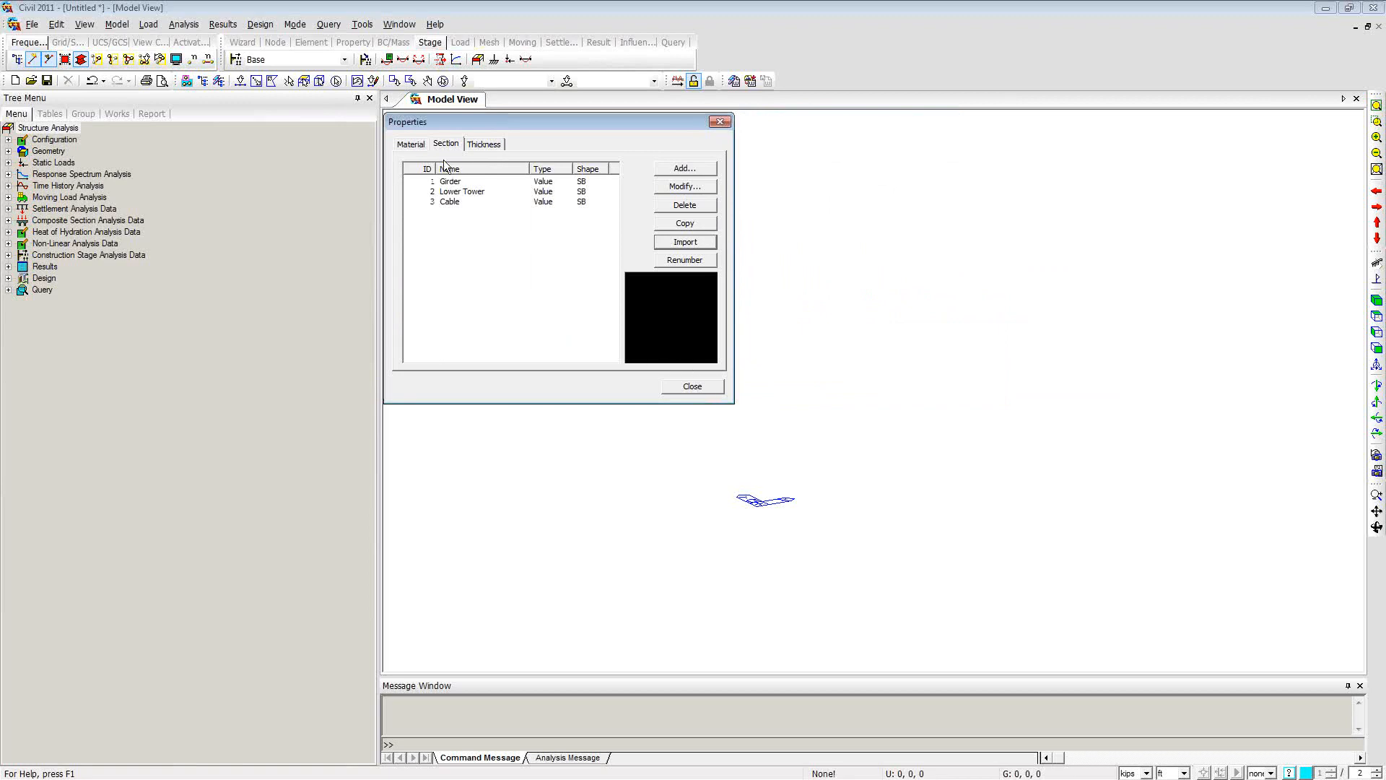
# Step: Examine the imported Girder material's elasticity and weight density data, and close it without changes
pyautogui.click(425, 145)
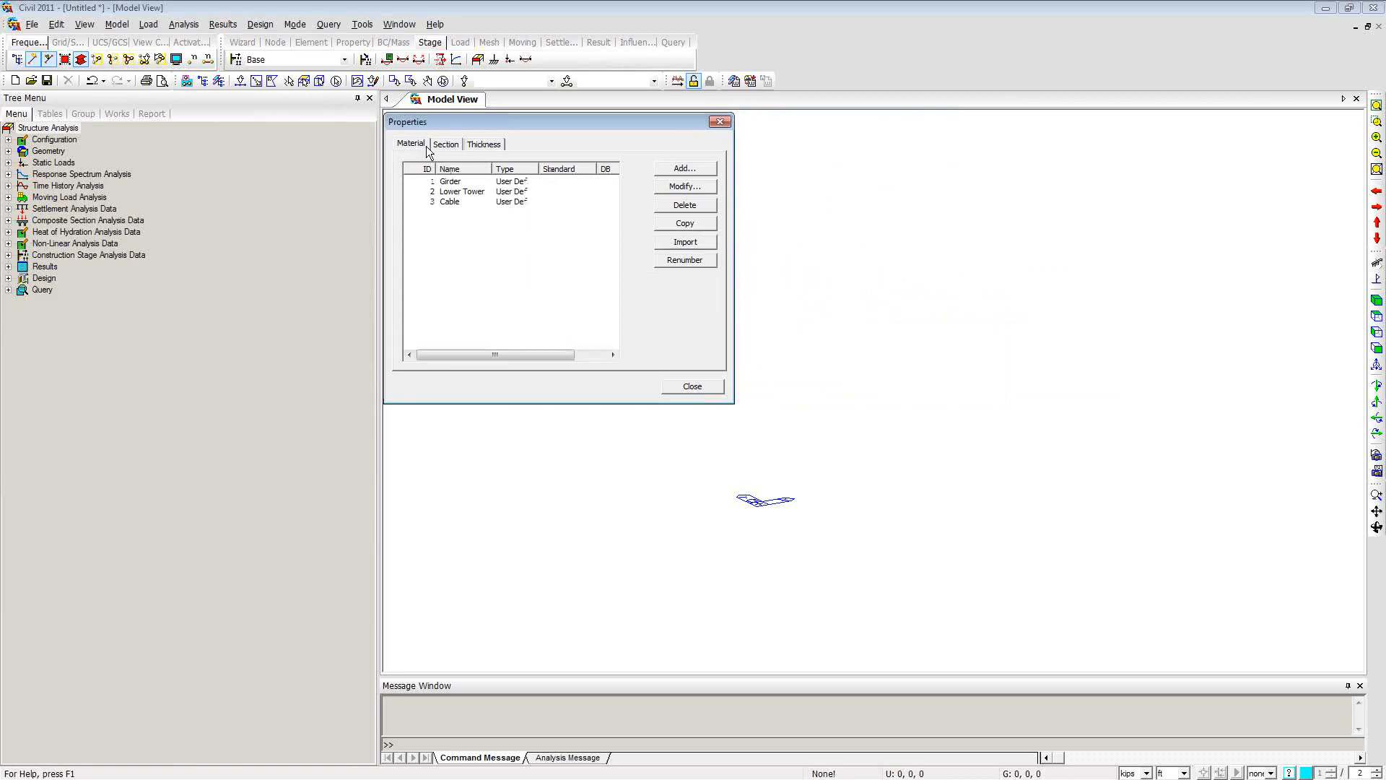
pyautogui.doubleClick(461, 182)
pyautogui.moveTo(561, 15); pyautogui.dragTo(923, 133)
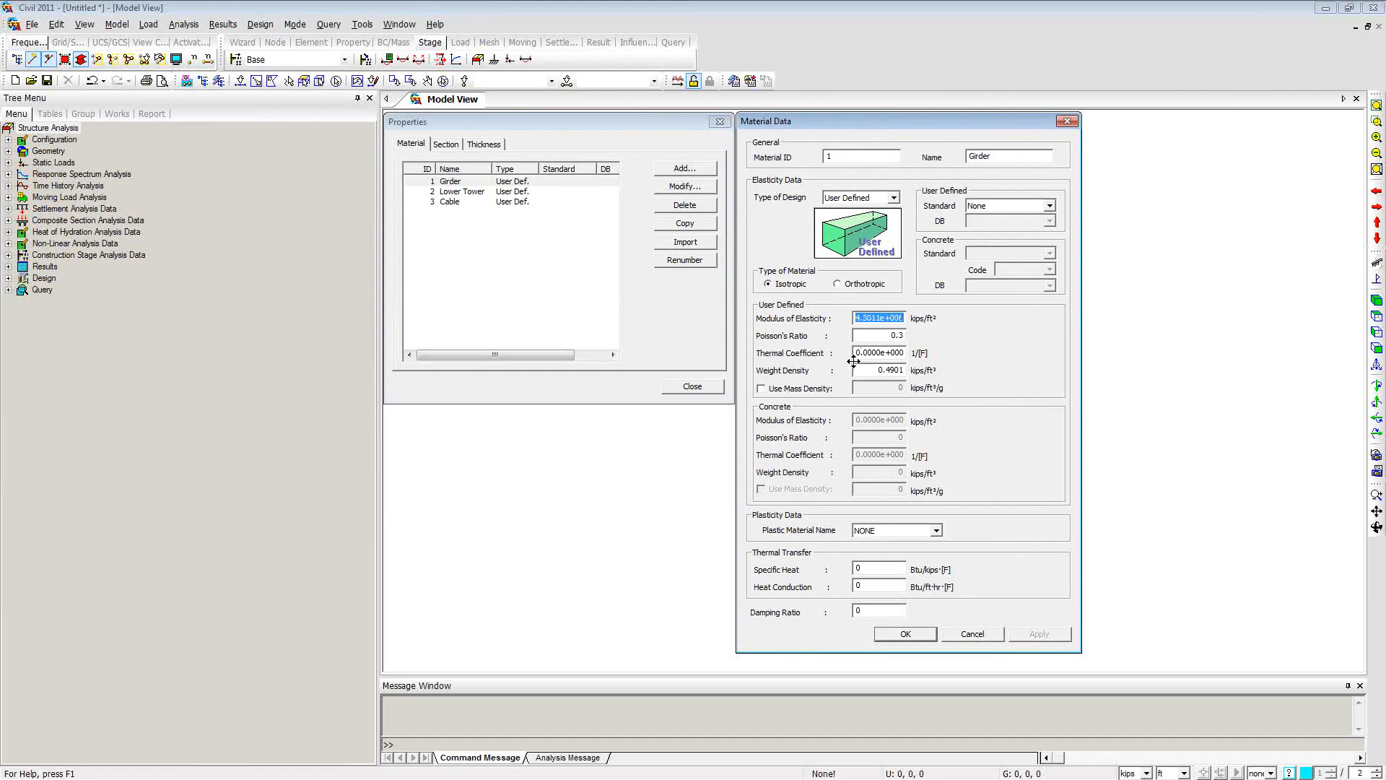
pyautogui.click(1067, 122)
# Step: Examine the imported Girder section's stiffness properties, and close the section and properties dialogs
pyautogui.click(446, 144)
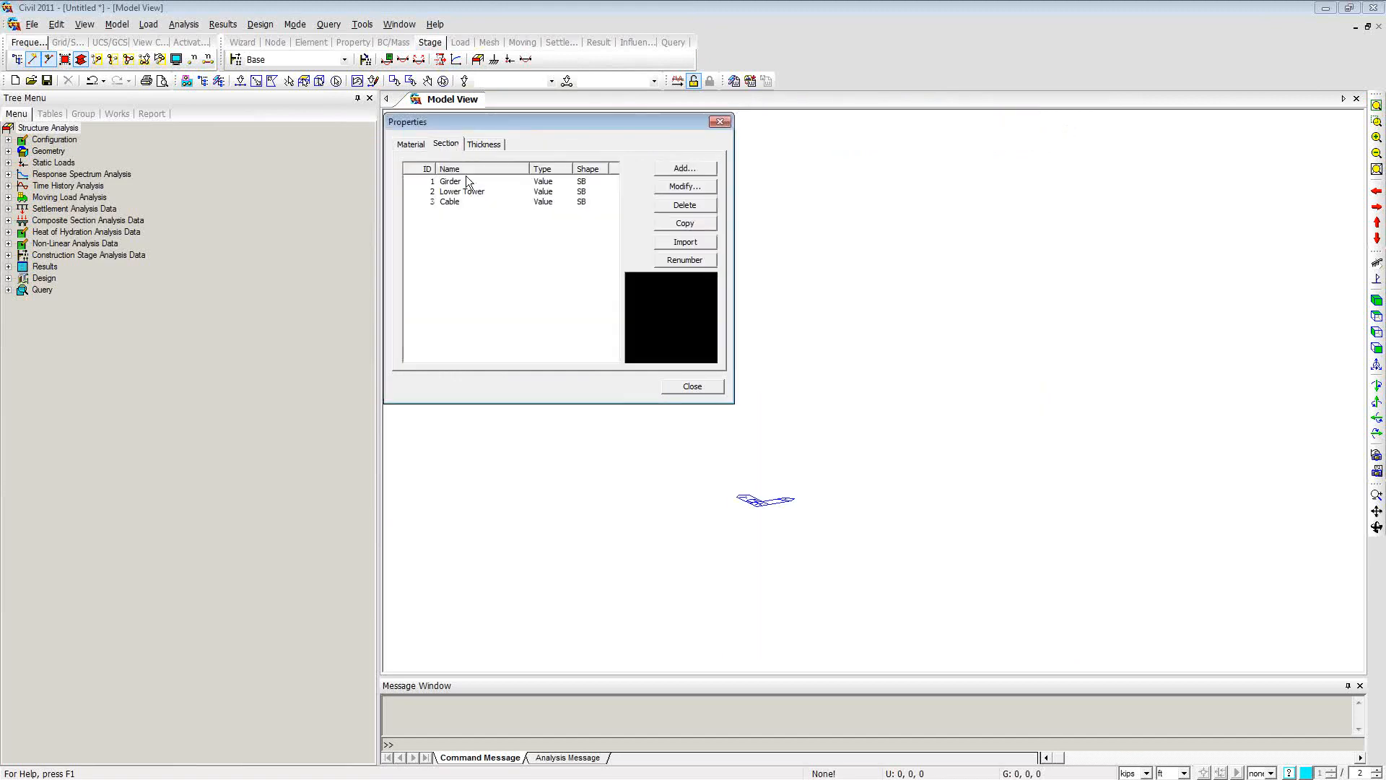
pyautogui.moveTo(0, 63); pyautogui.dragTo(786, 132)
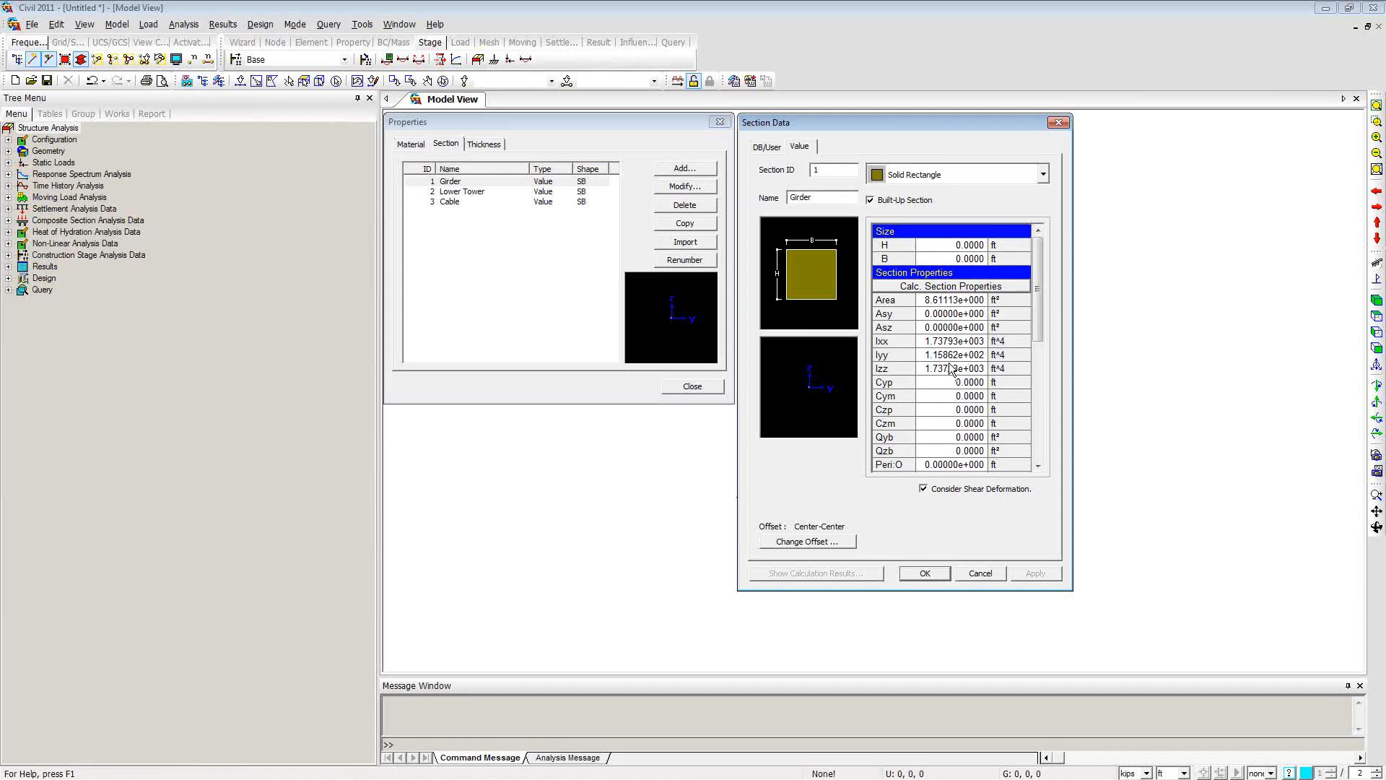
pyautogui.click(922, 573)
pyautogui.click(692, 386)
# Step: Show the model's works tree and open the Cable Stayed Bridge Wizard, placing its dialog fully in view
pyautogui.click(116, 114)
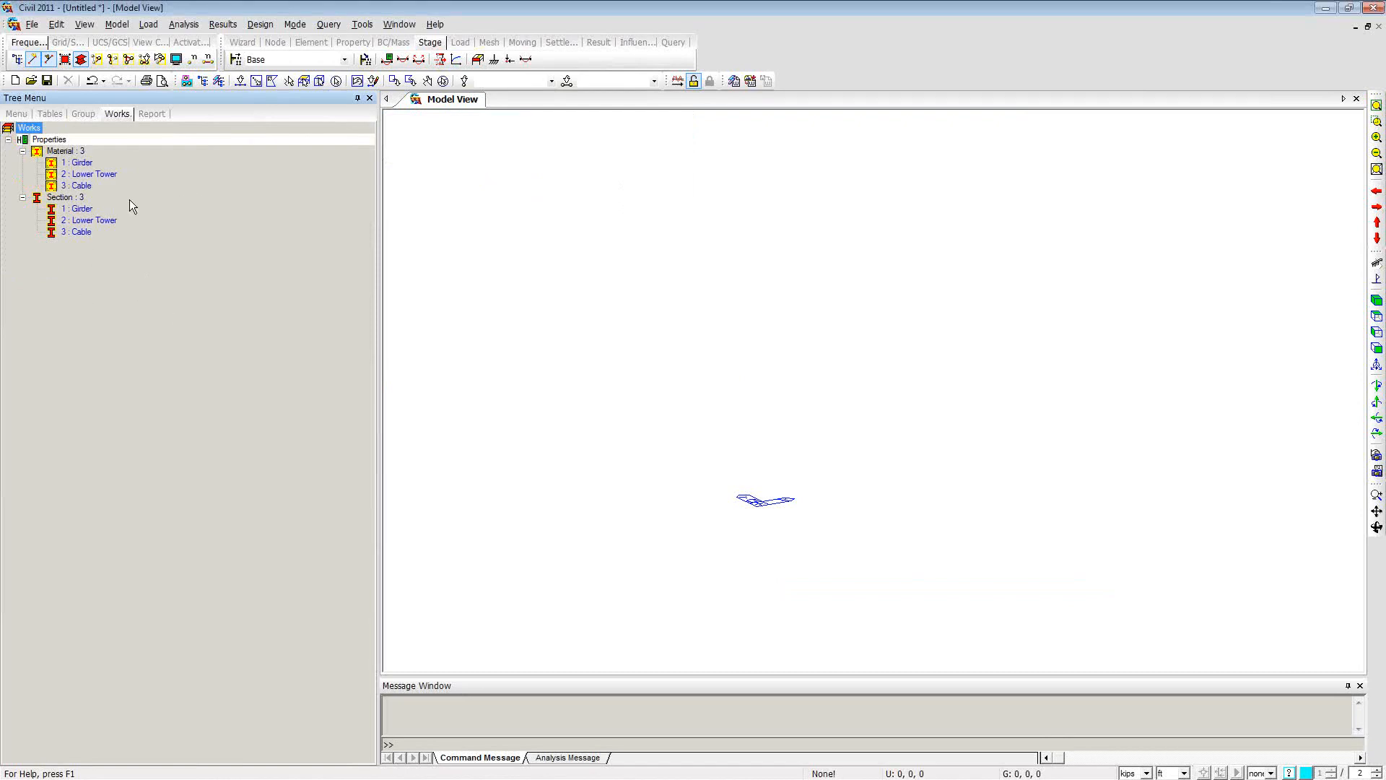
pyautogui.click(120, 25)
pyautogui.moveTo(167, 63)
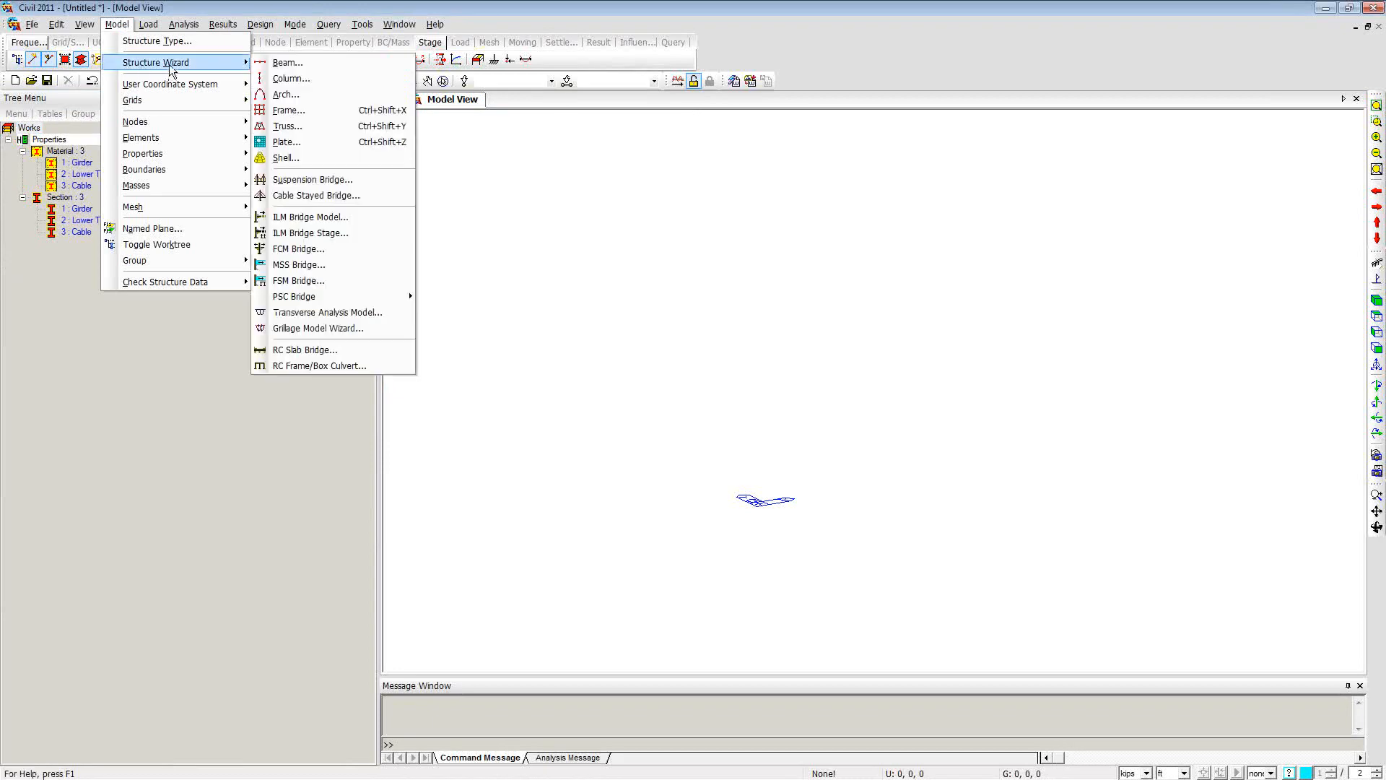
pyautogui.click(306, 195)
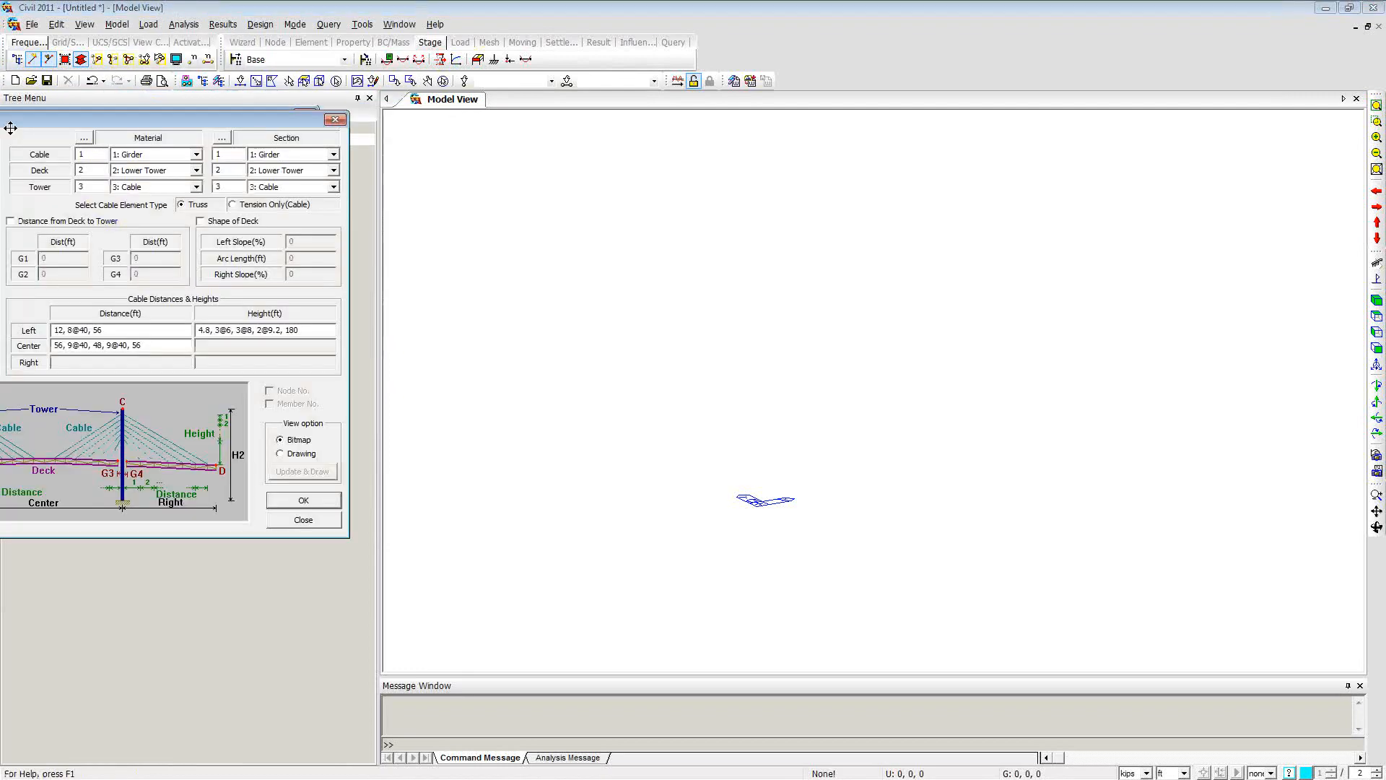
pyautogui.moveTo(306, 98); pyautogui.dragTo(540, 129)
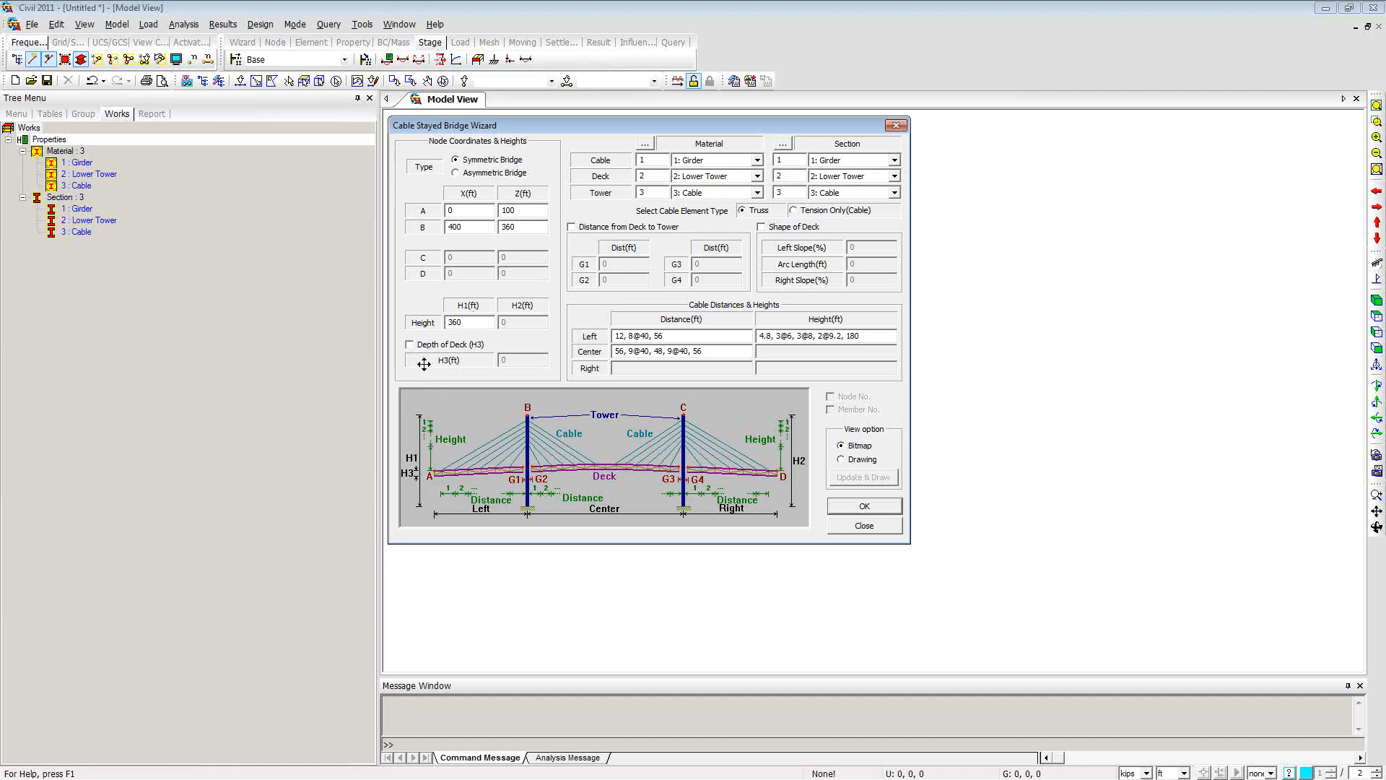
# Step: Assign the wizard's materials: Cable for the cables, Girder for the deck and Lower Tower for the tower, leaving deck depth off
pyautogui.click(411, 346)
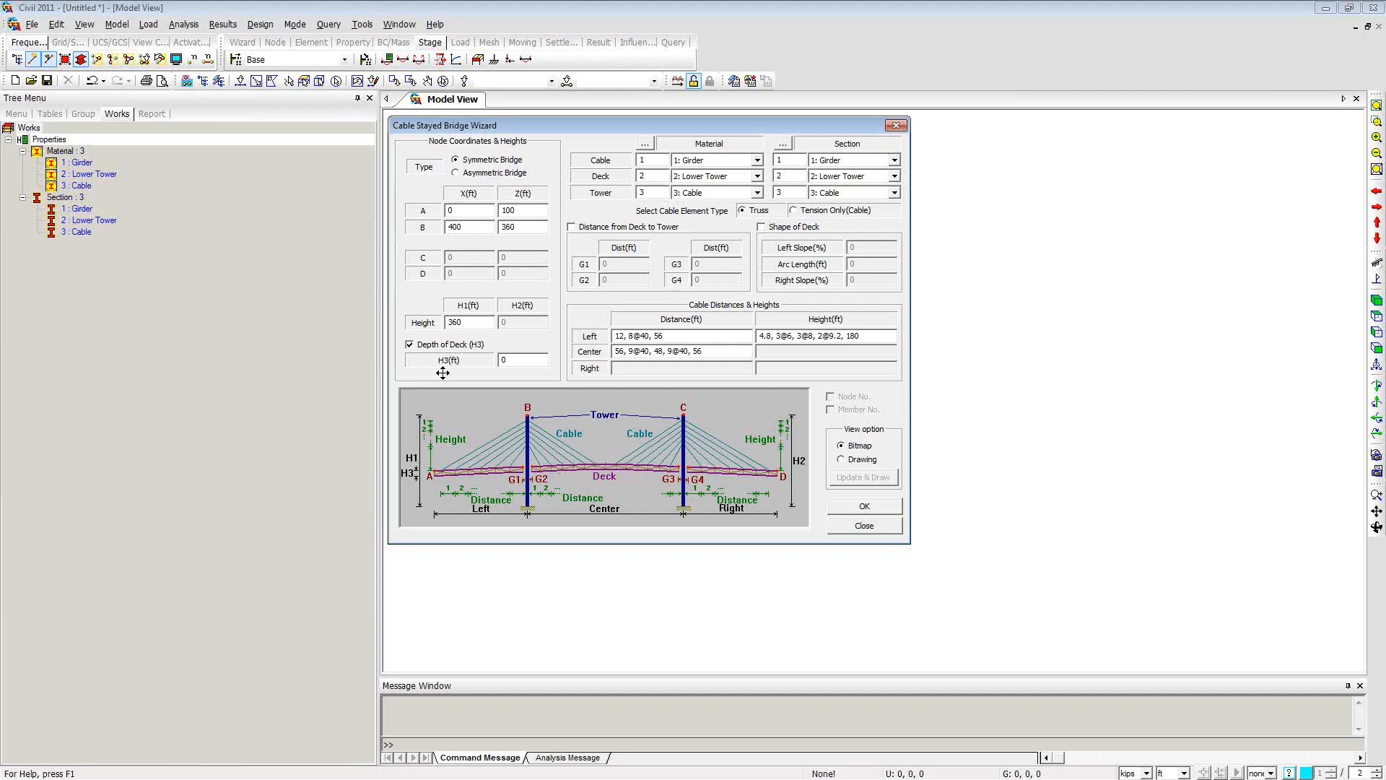
pyautogui.click(410, 345)
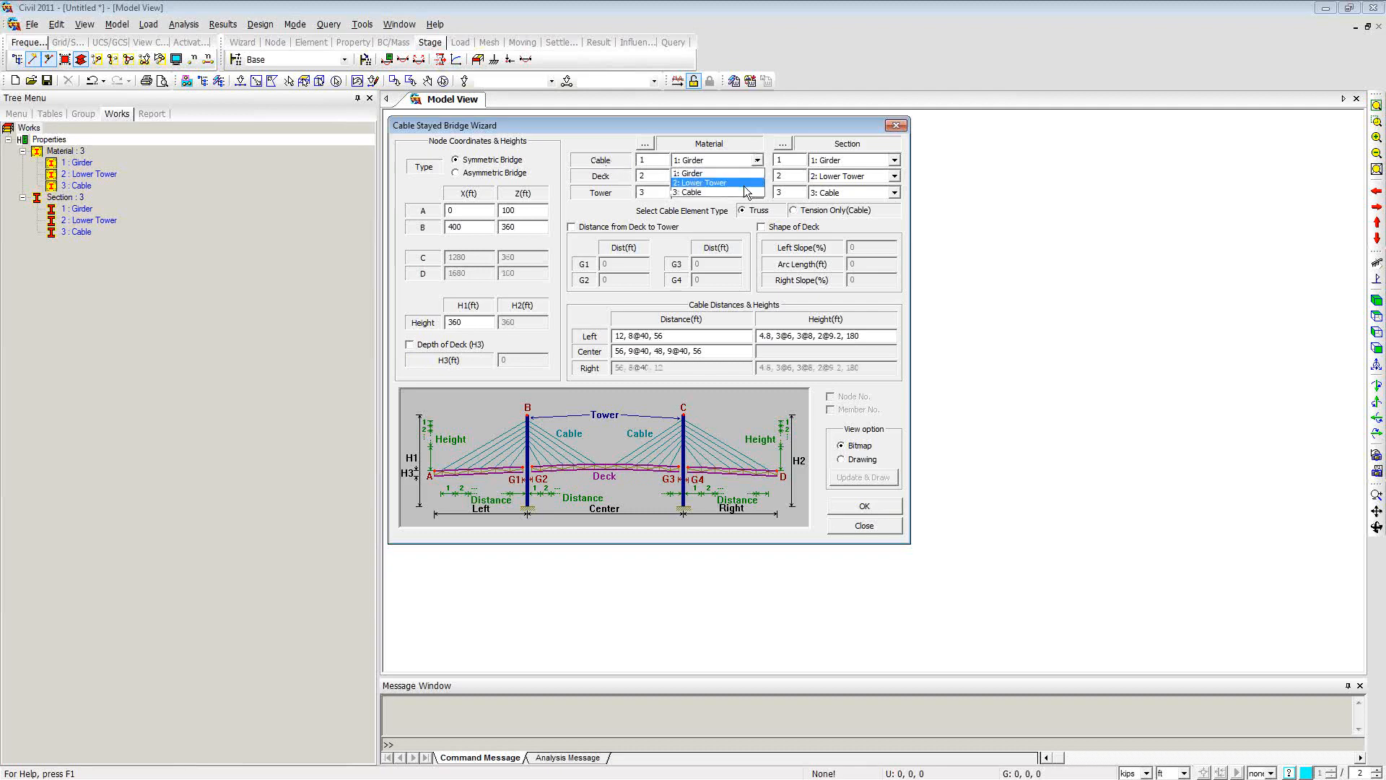
pyautogui.click(751, 192)
pyautogui.click(757, 177)
pyautogui.click(690, 189)
pyautogui.click(758, 192)
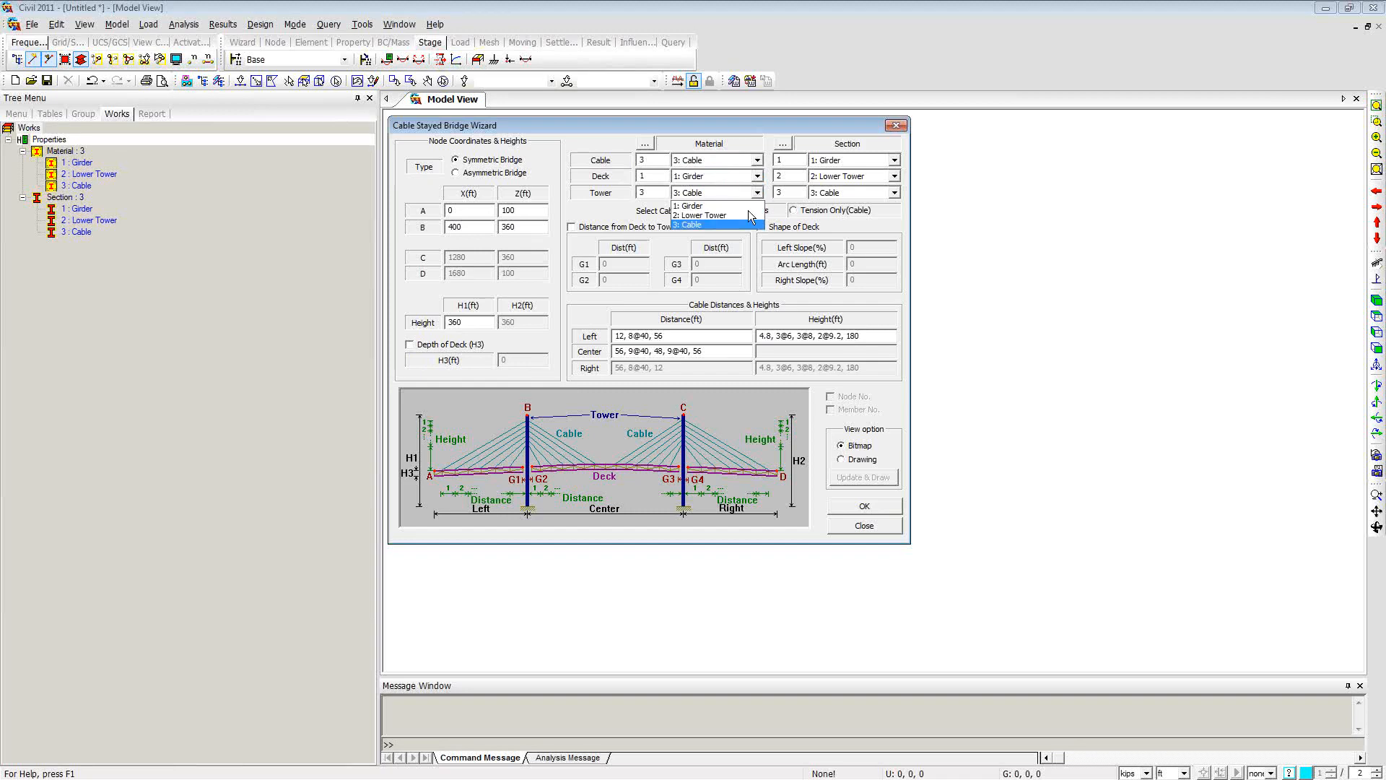
pyautogui.click(747, 215)
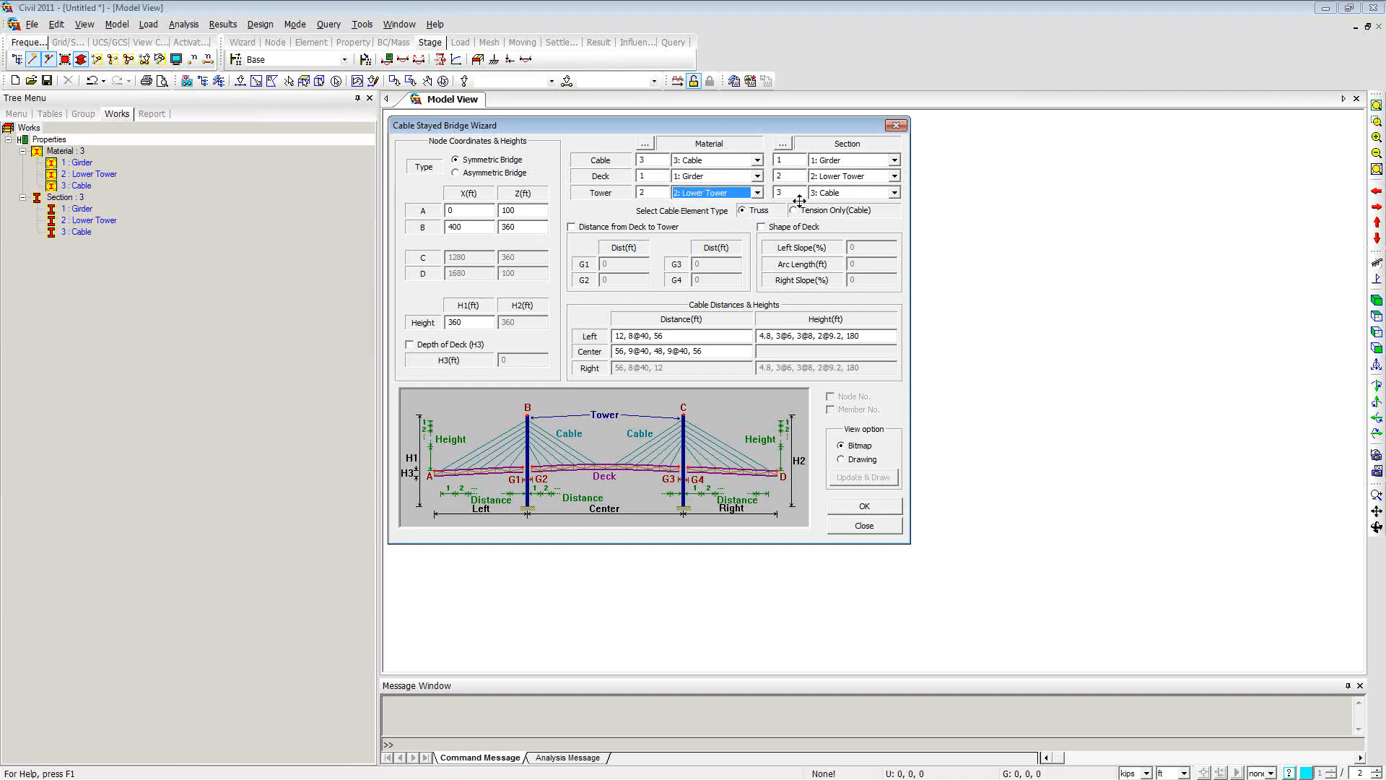
# Step: Assign the Cable, Girder and Lower Tower sections to the cables, deck and tower, and set the cable element type to Tension Only(Cable)
pyautogui.click(896, 160)
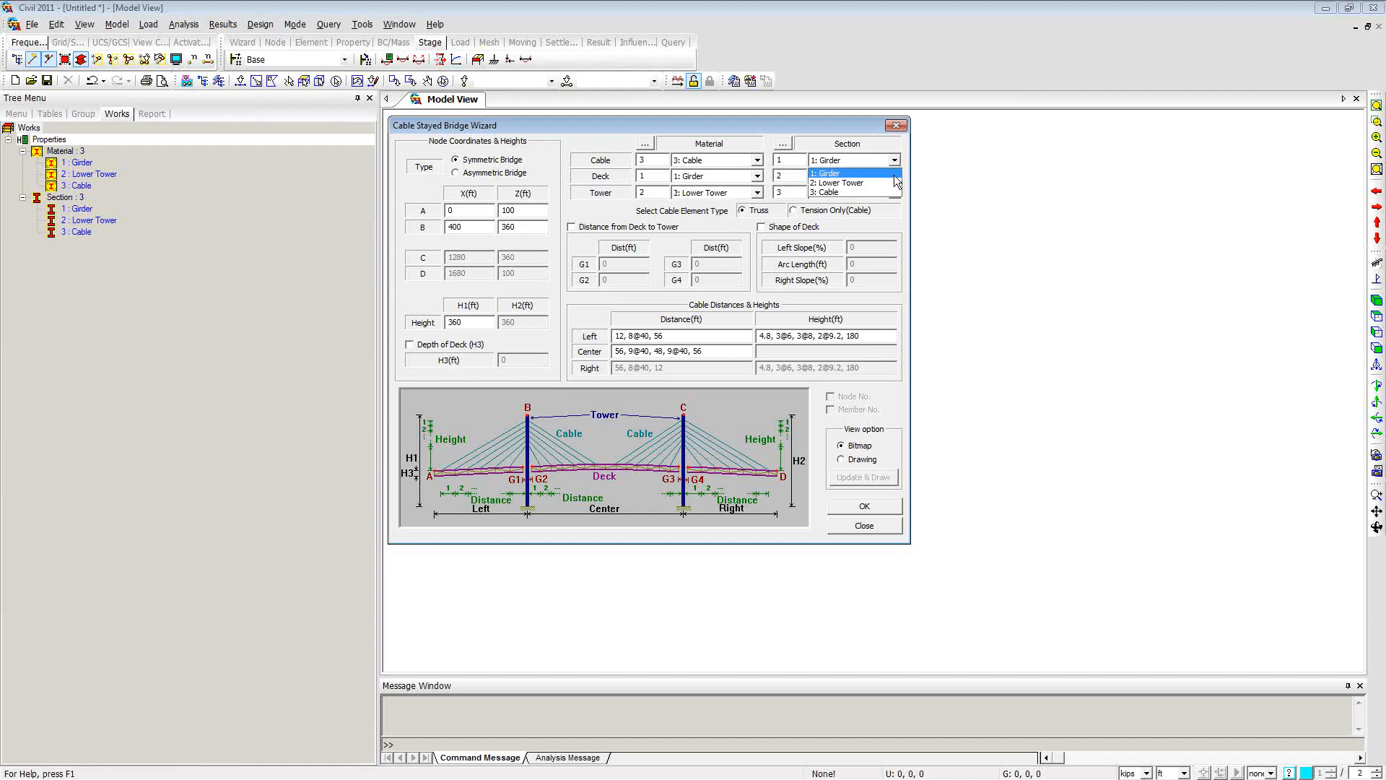
pyautogui.click(894, 192)
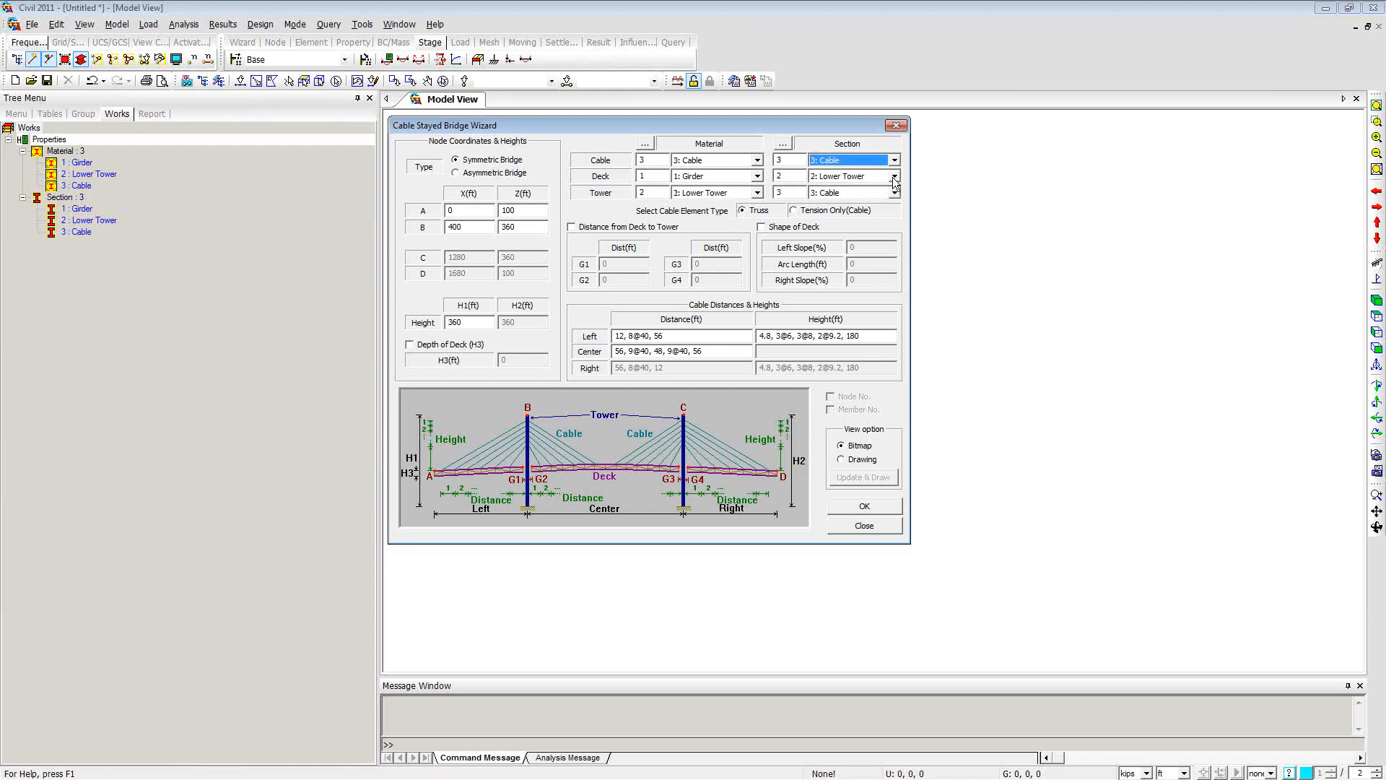
pyautogui.click(895, 177)
pyautogui.click(894, 188)
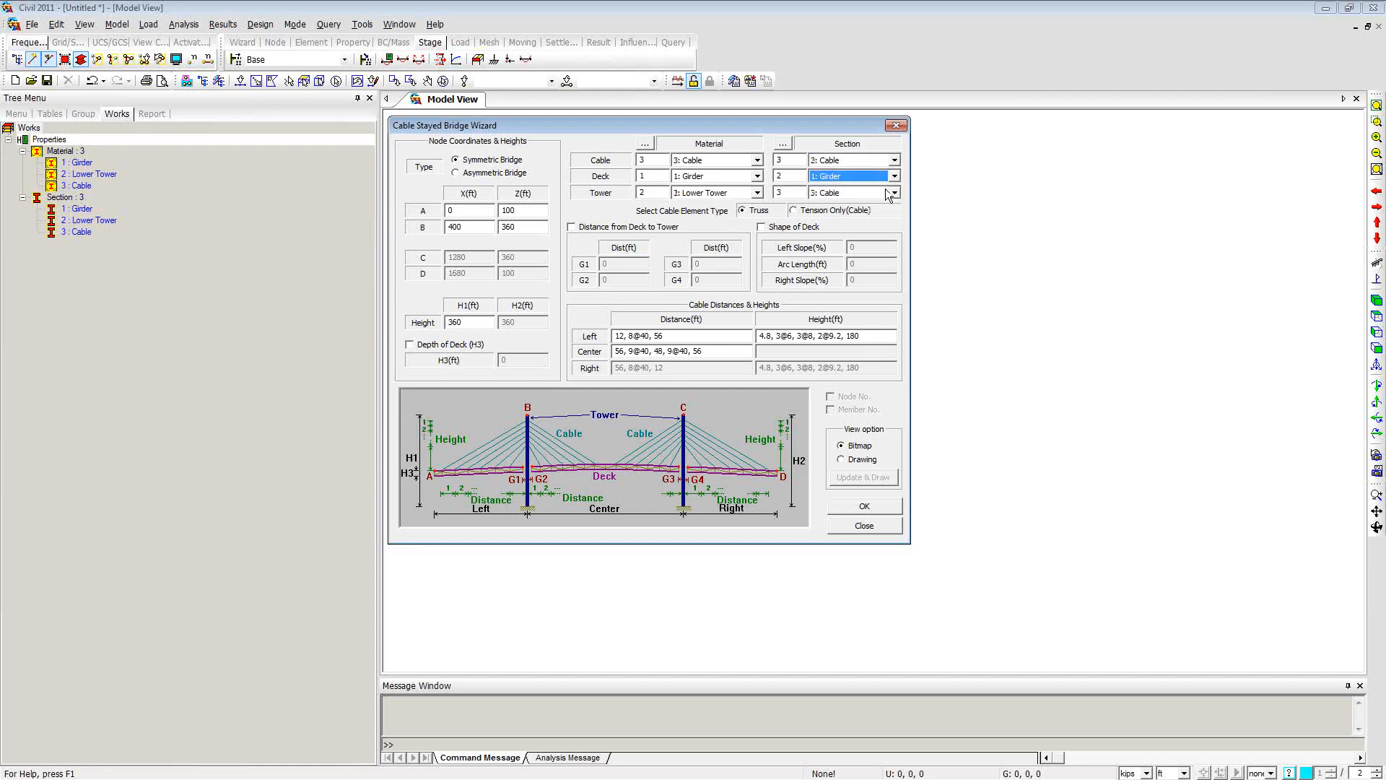
pyautogui.click(894, 193)
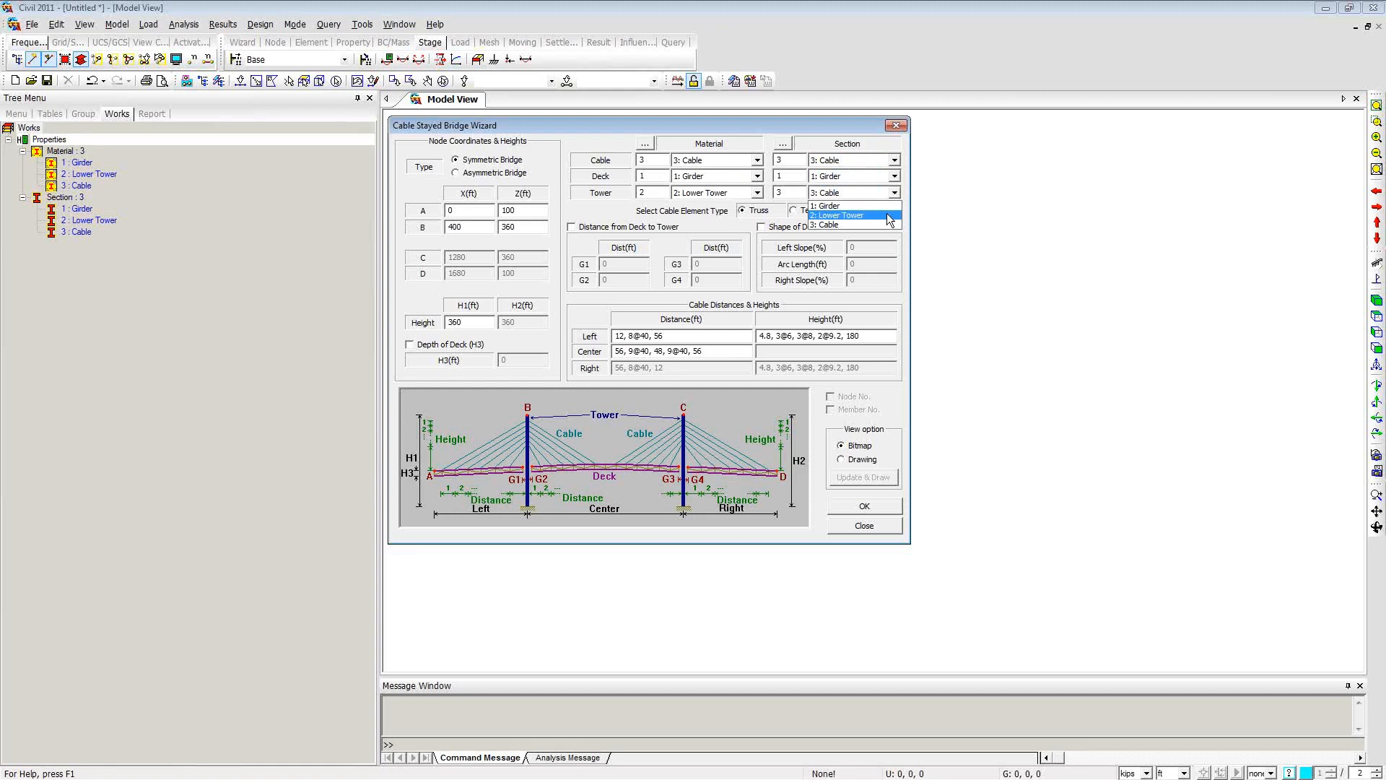
pyautogui.click(887, 214)
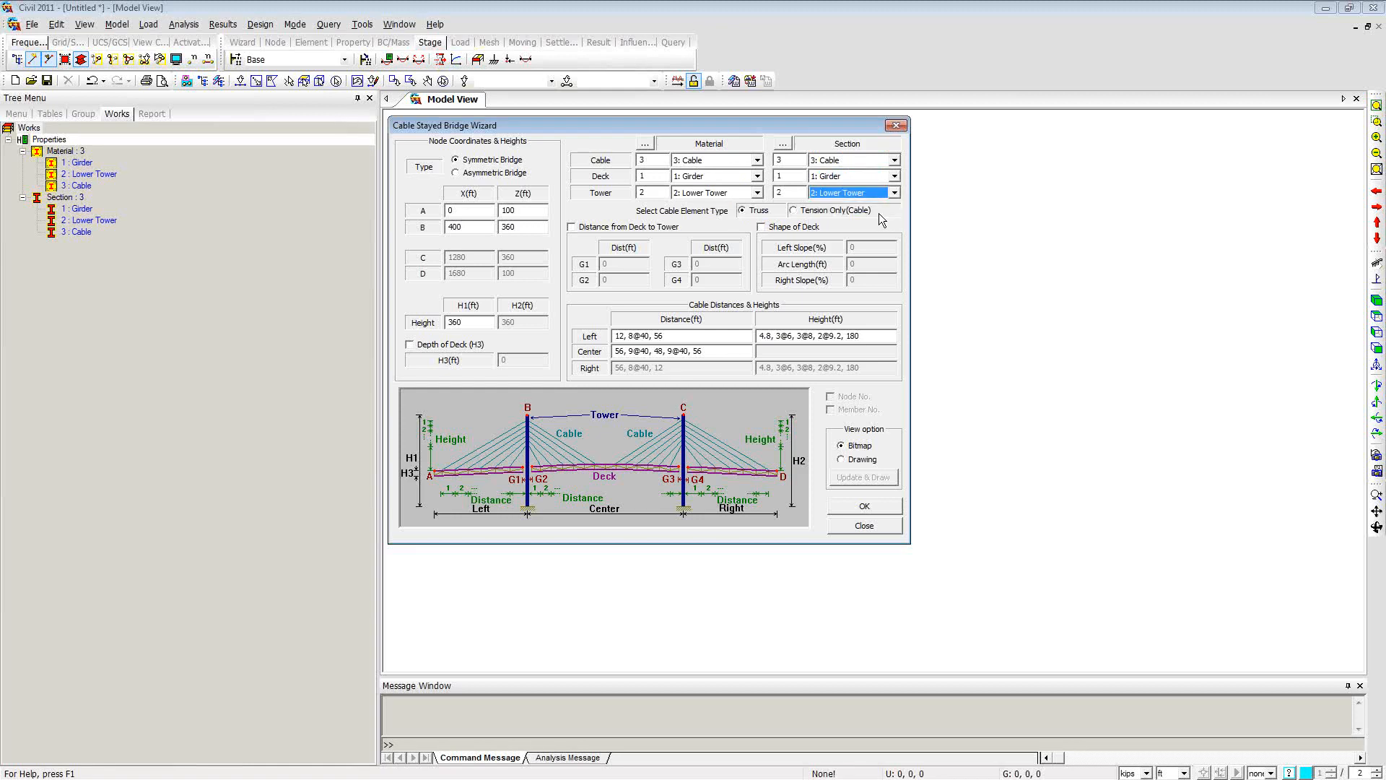
pyautogui.click(794, 211)
pyautogui.click(762, 227)
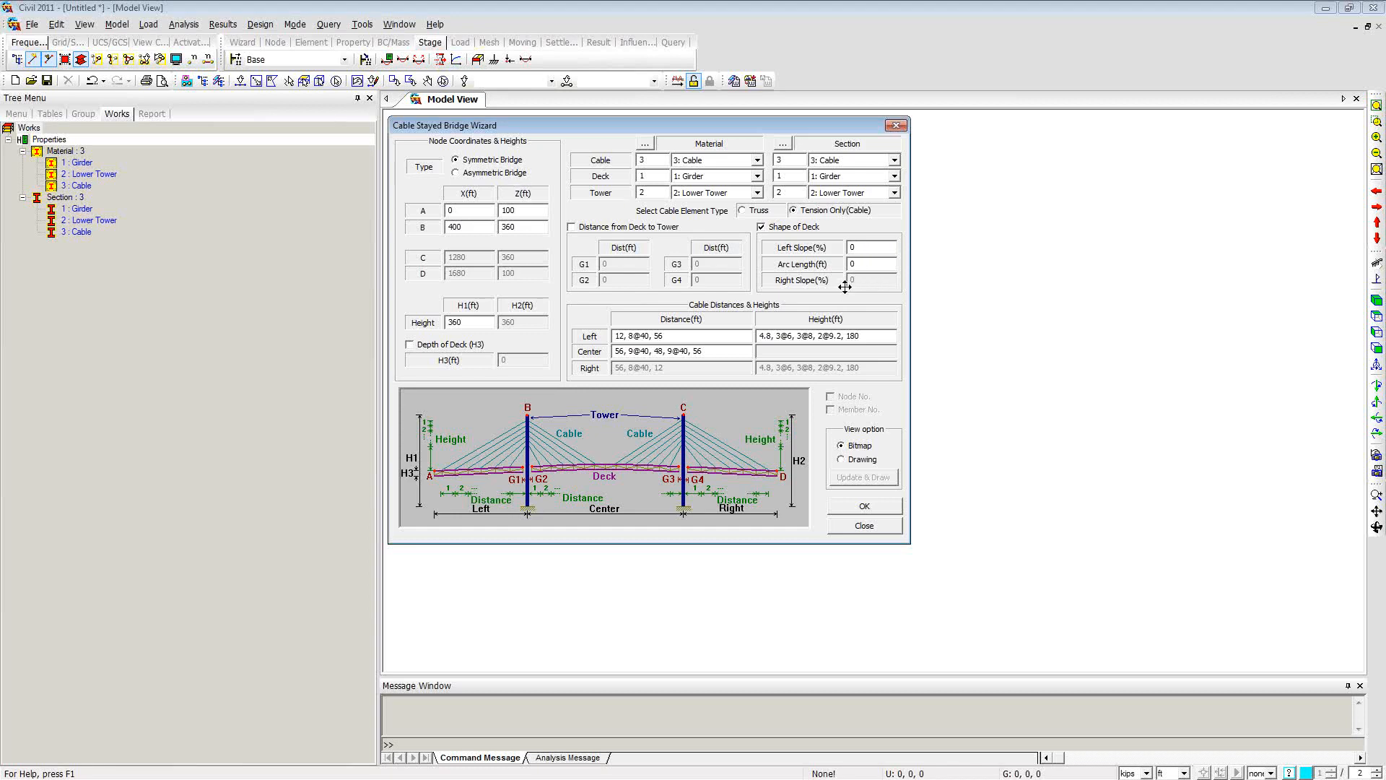
pyautogui.click(761, 227)
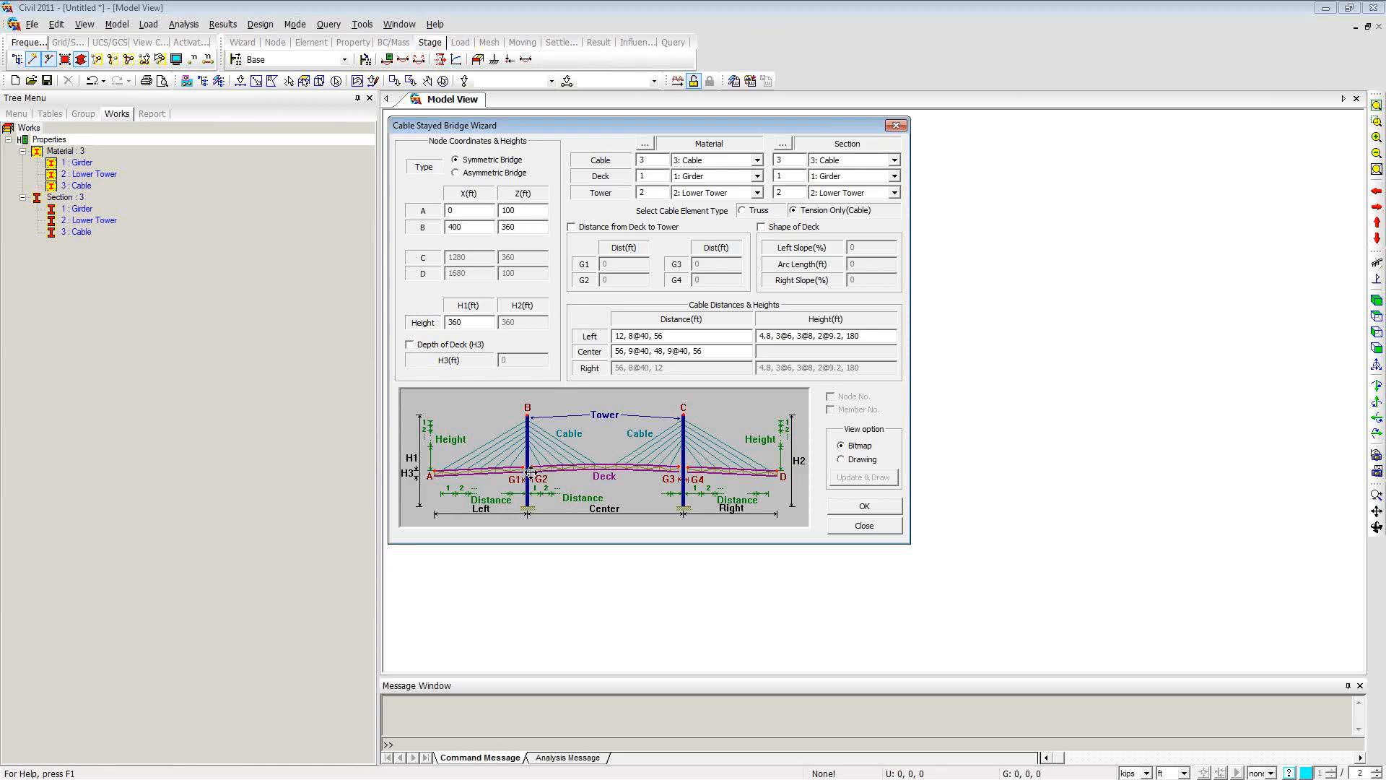
pyautogui.click(571, 226)
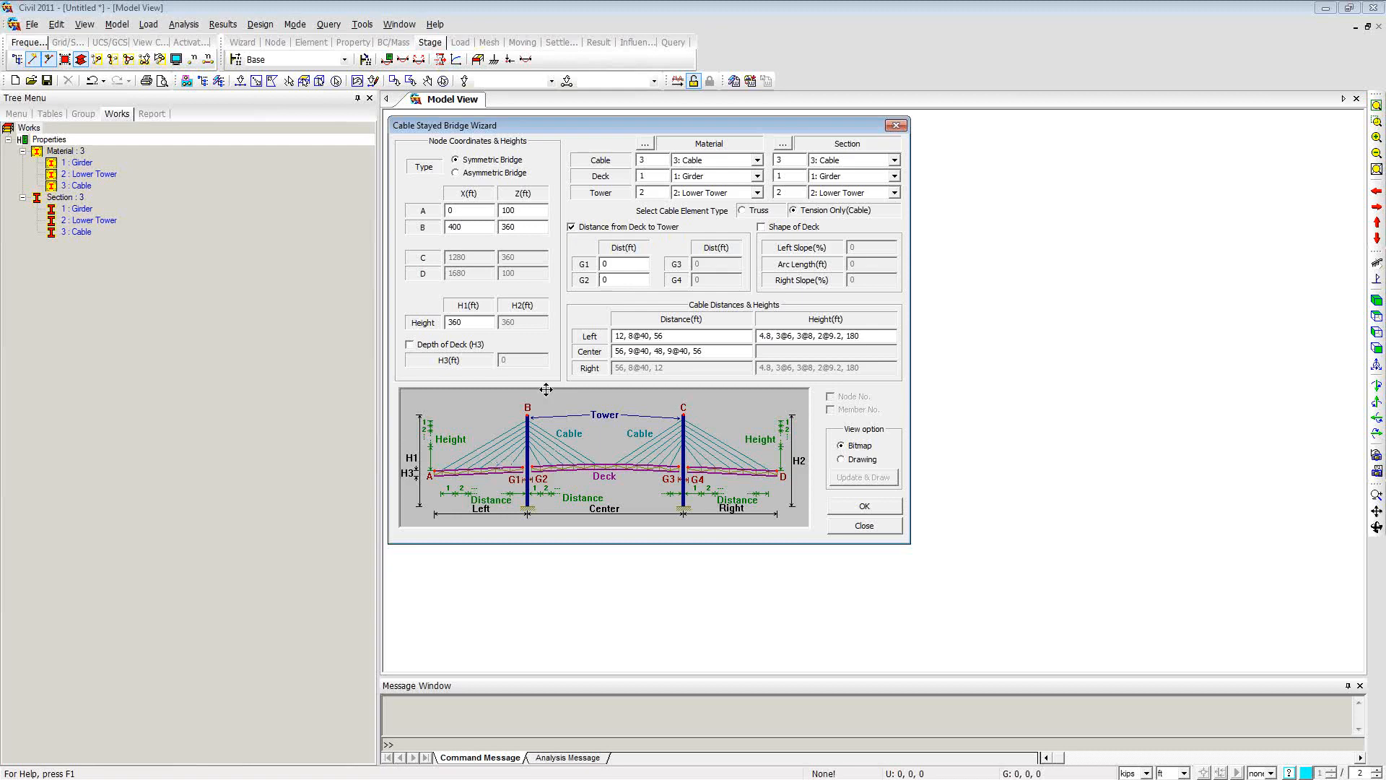
pyautogui.click(571, 226)
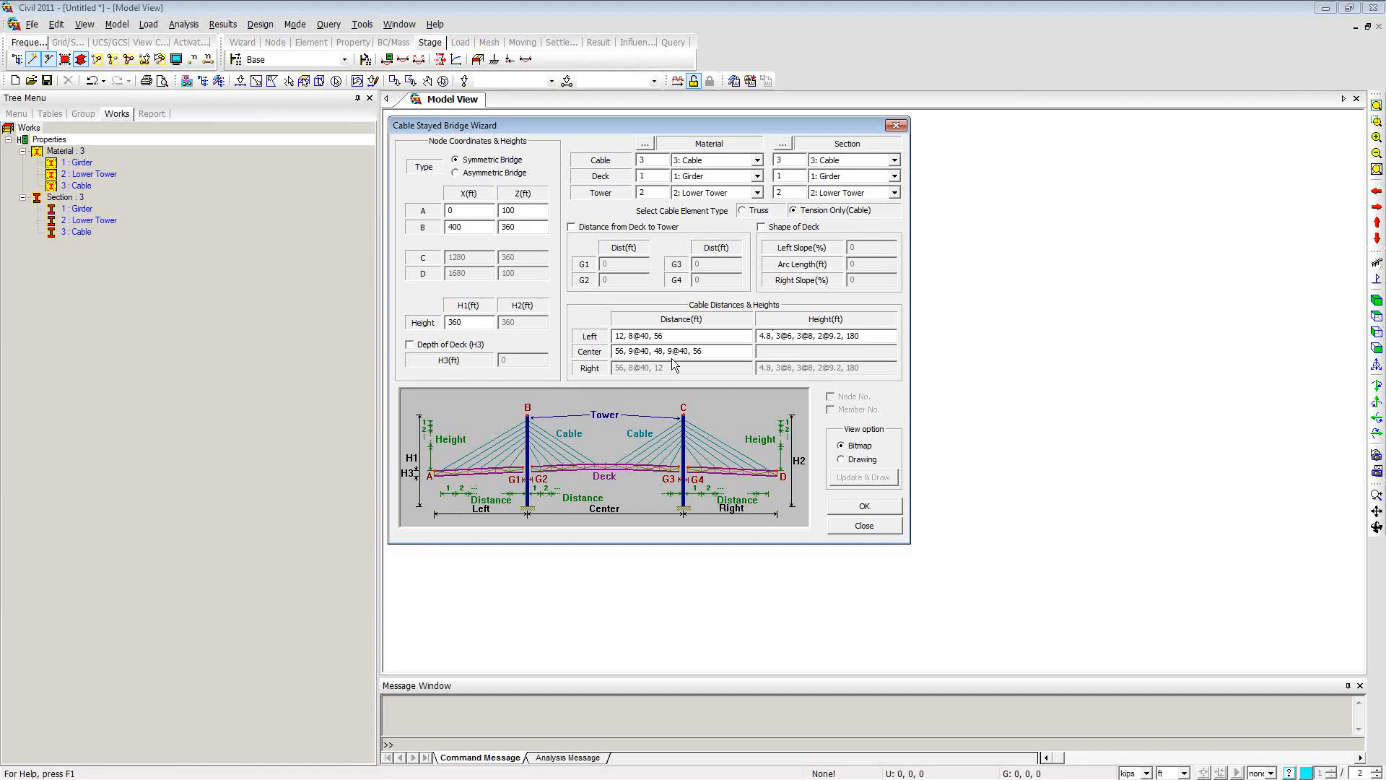
# Step: Preview the generated bridge geometry in the wizard using the Drawing view option
pyautogui.click(849, 461)
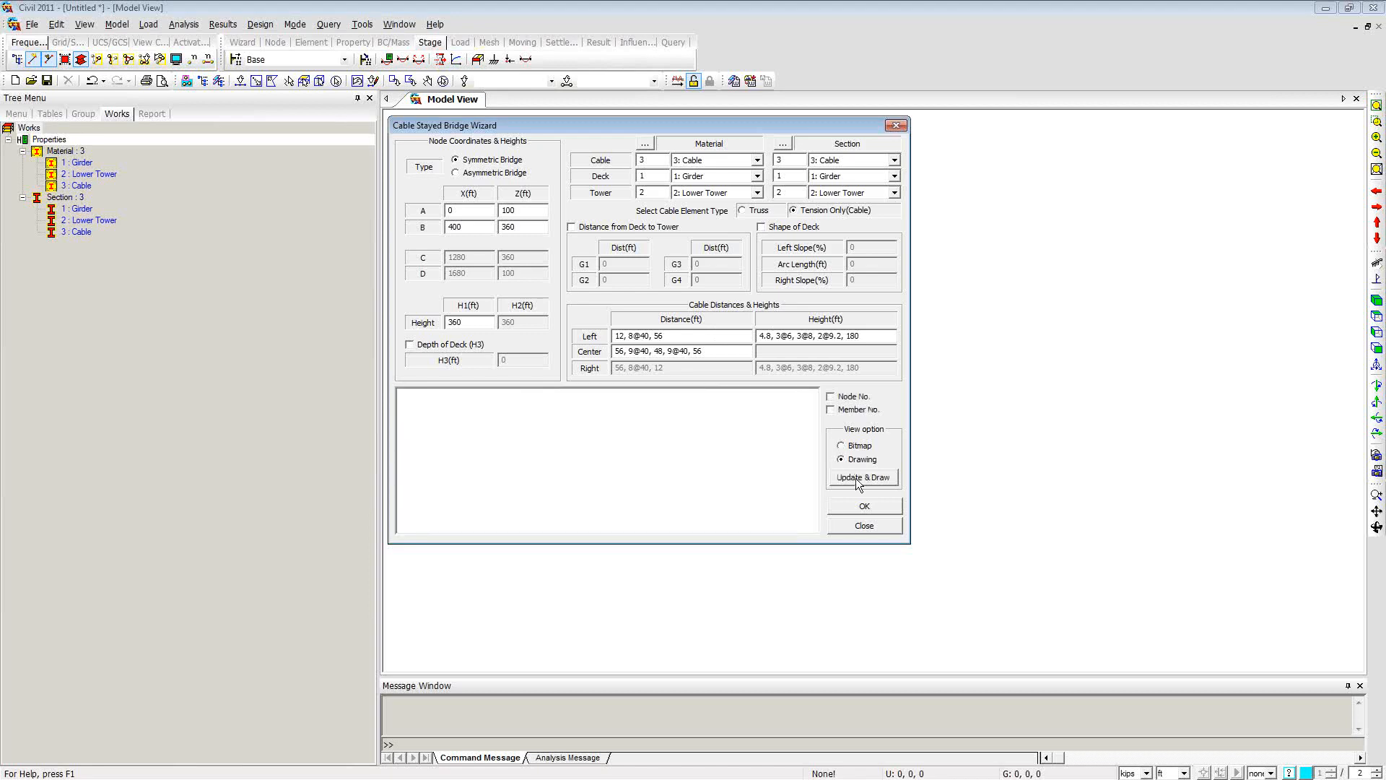
pyautogui.click(858, 479)
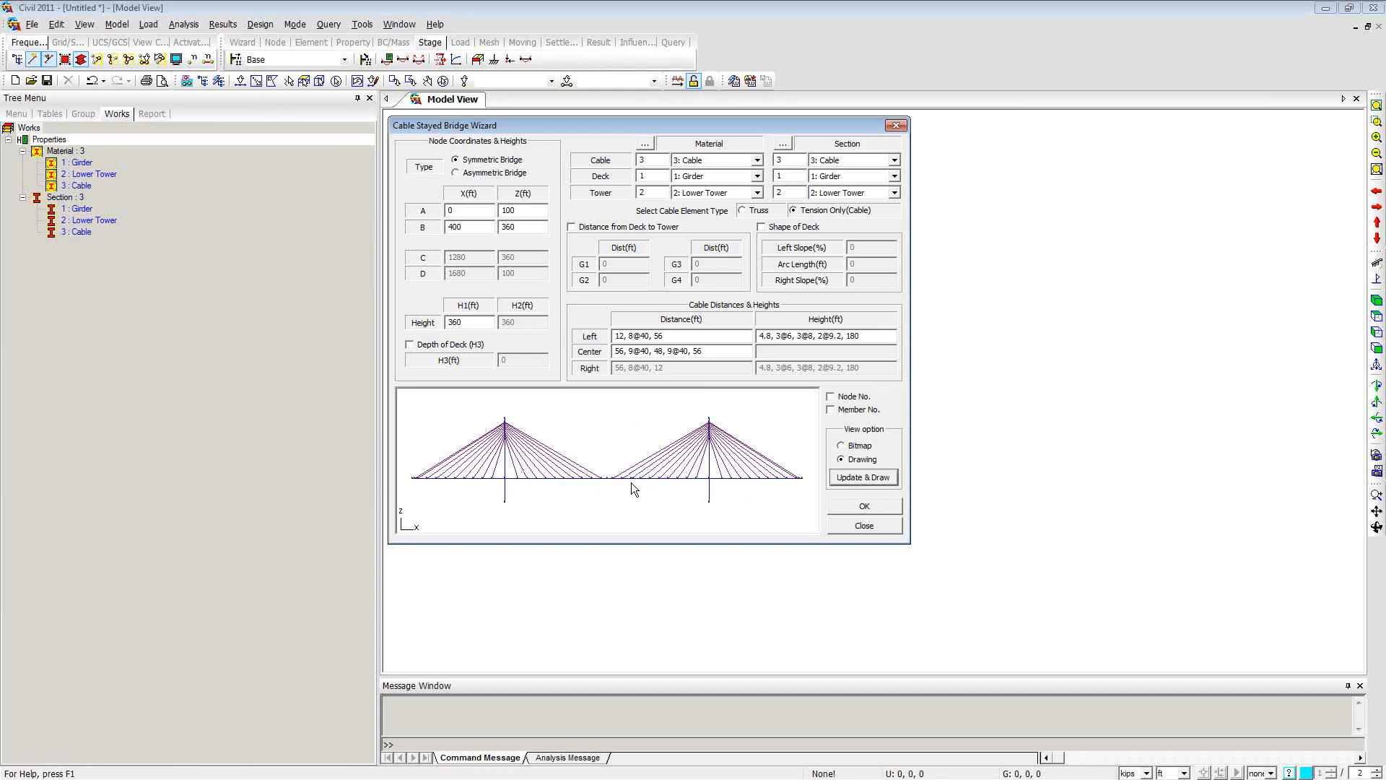
# Step: Generate the cable-stayed bridge model from the wizard settings and view it from the front
pyautogui.click(860, 508)
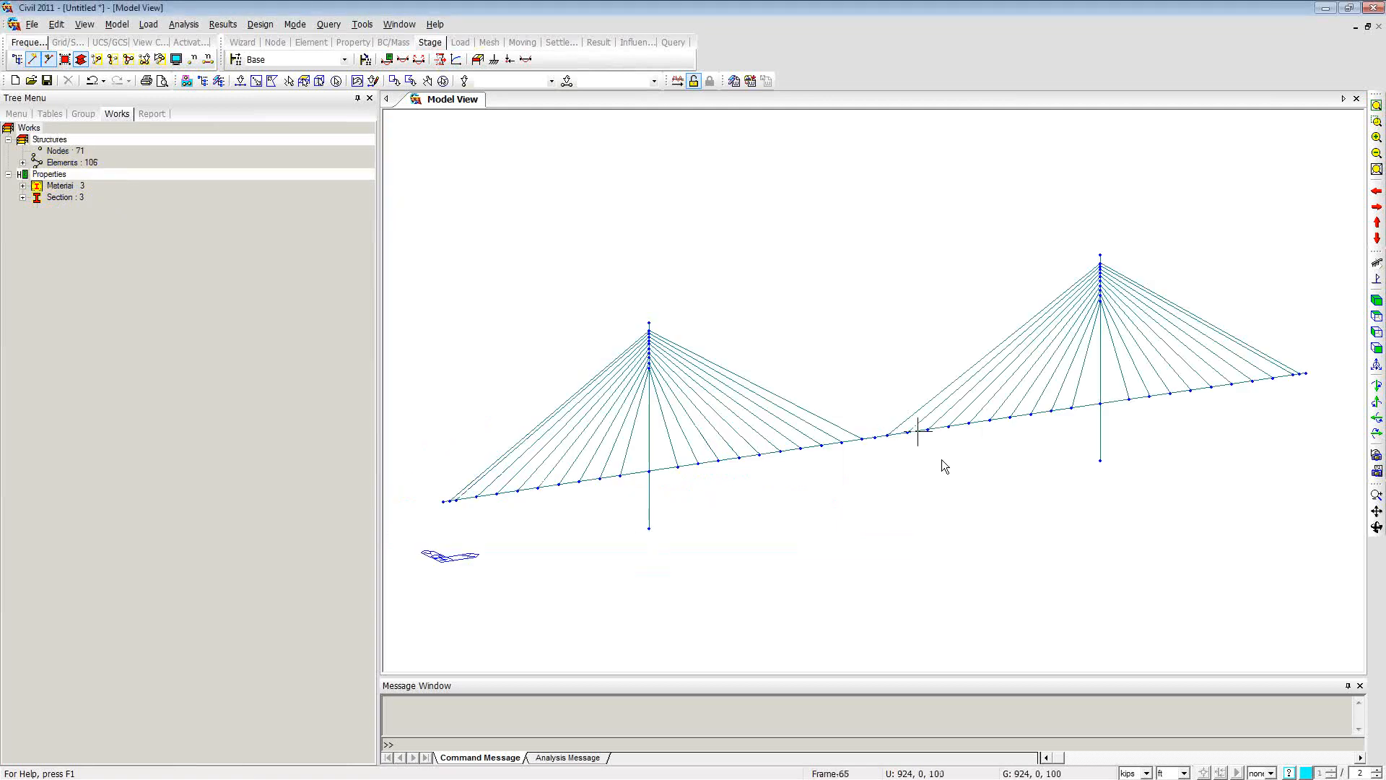
pyautogui.moveTo(942, 460)
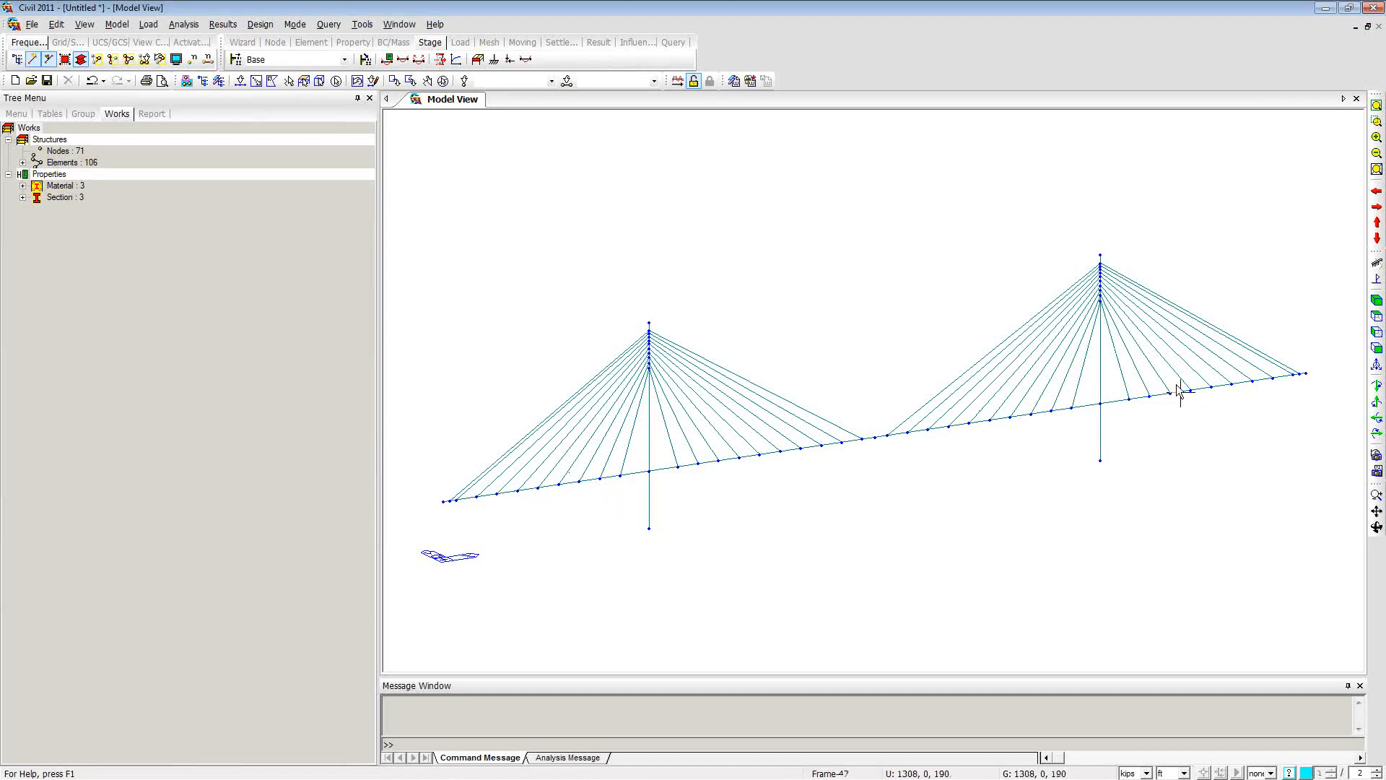
pyautogui.moveTo(1178, 392)
pyautogui.click(1376, 351)
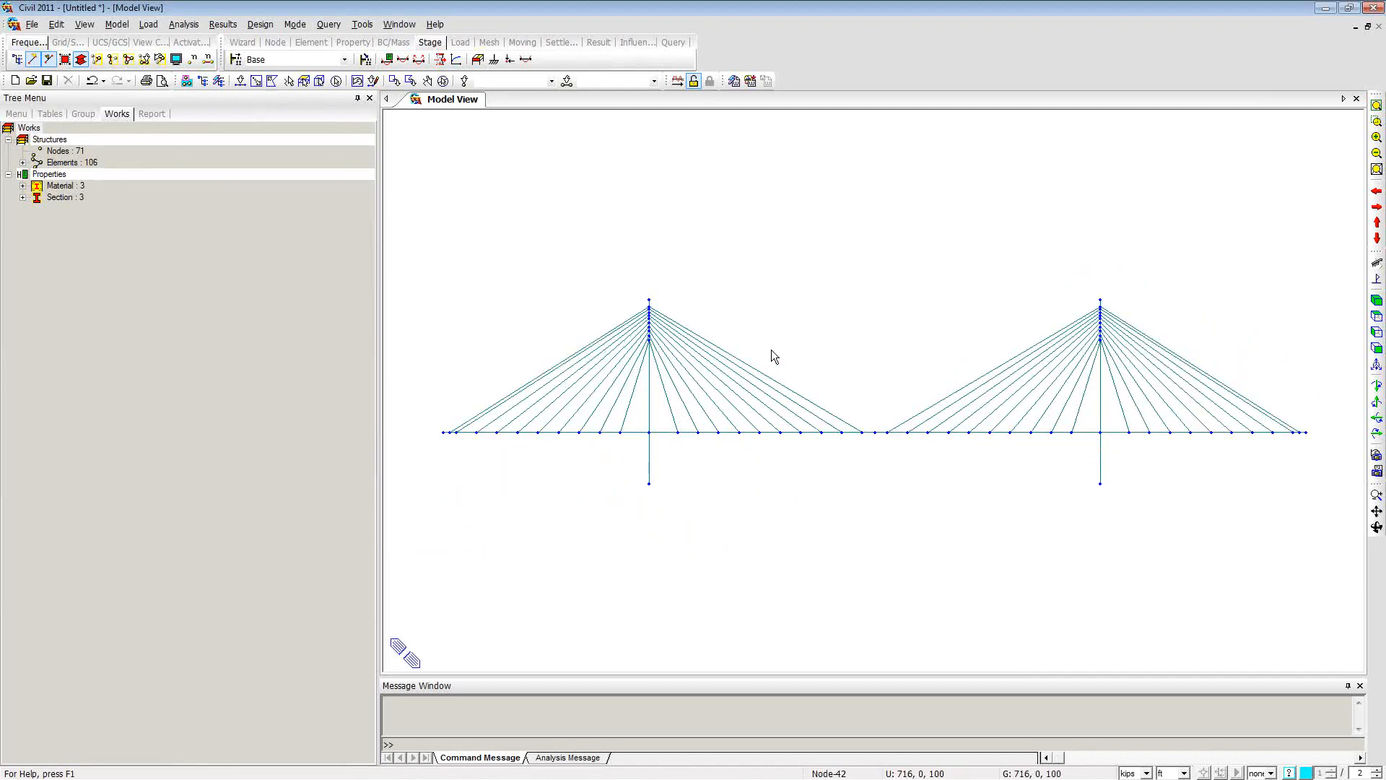
# Step: Open the File_1 model from the Step by Step folder without saving the current one, and view it from the front
pyautogui.click(31, 80)
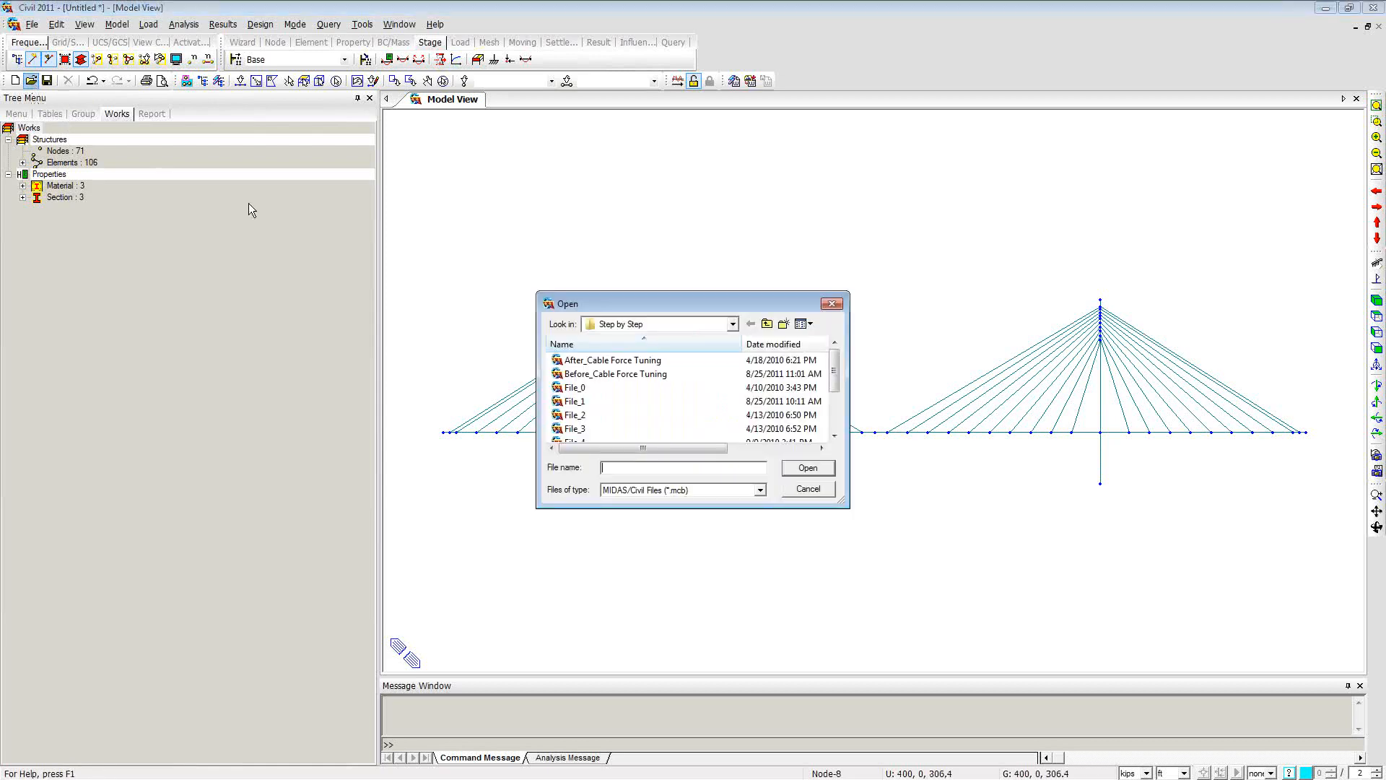
pyautogui.click(575, 401)
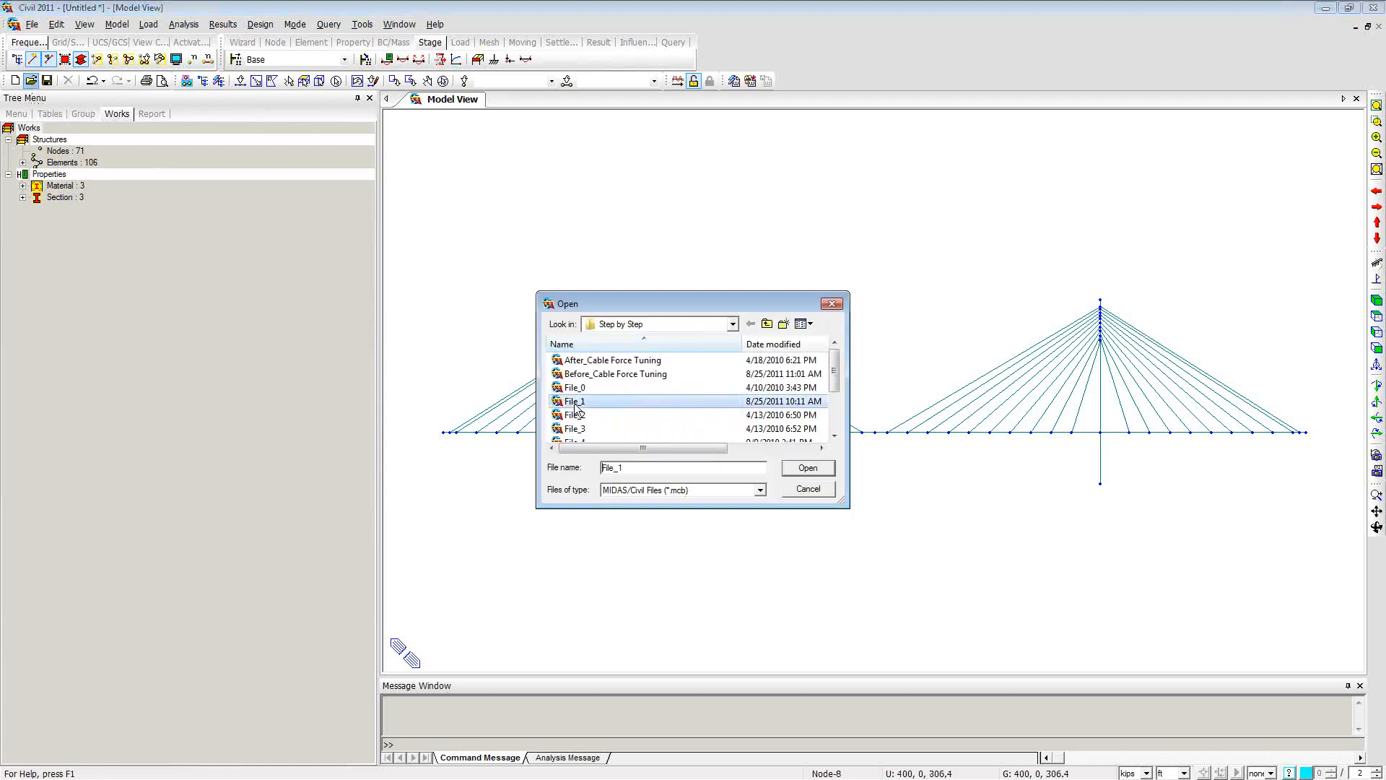
pyautogui.click(808, 470)
pyautogui.click(687, 435)
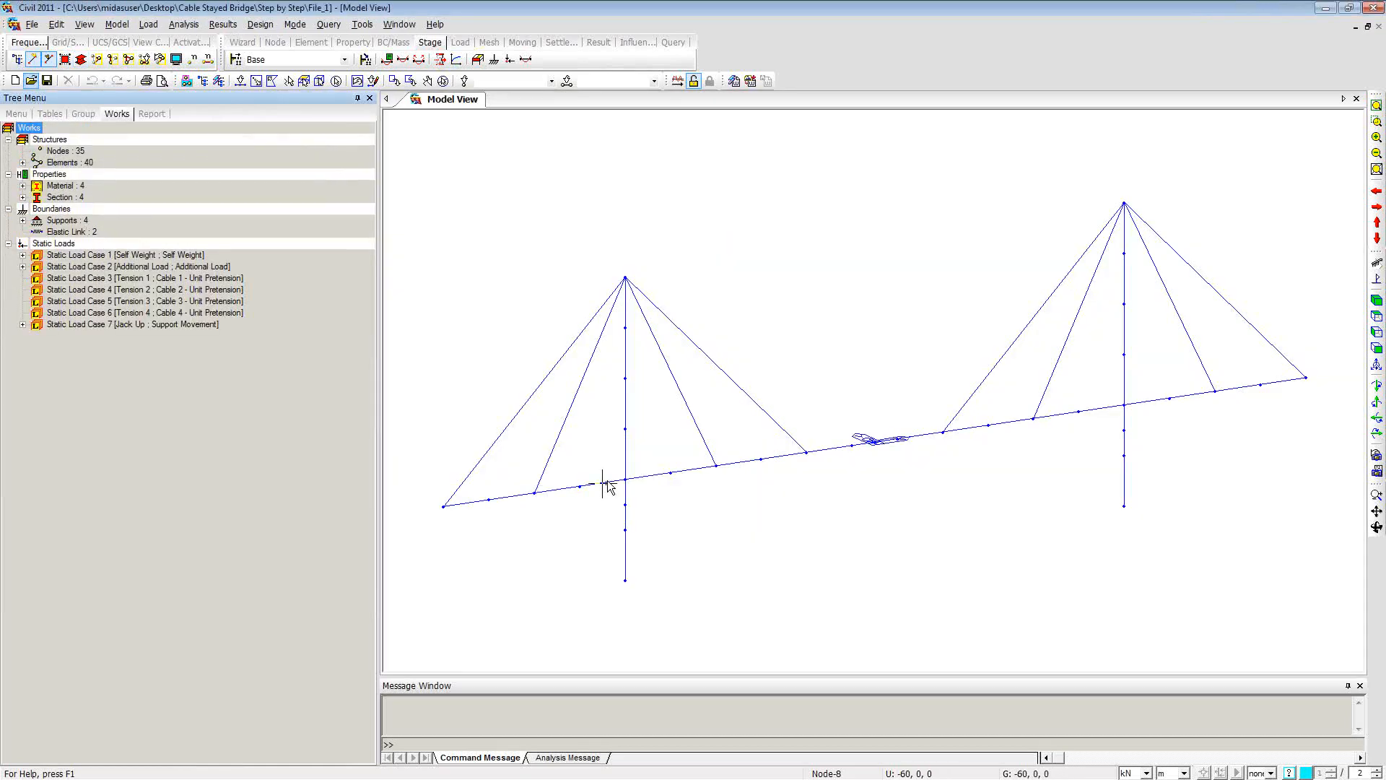
pyautogui.click(1376, 352)
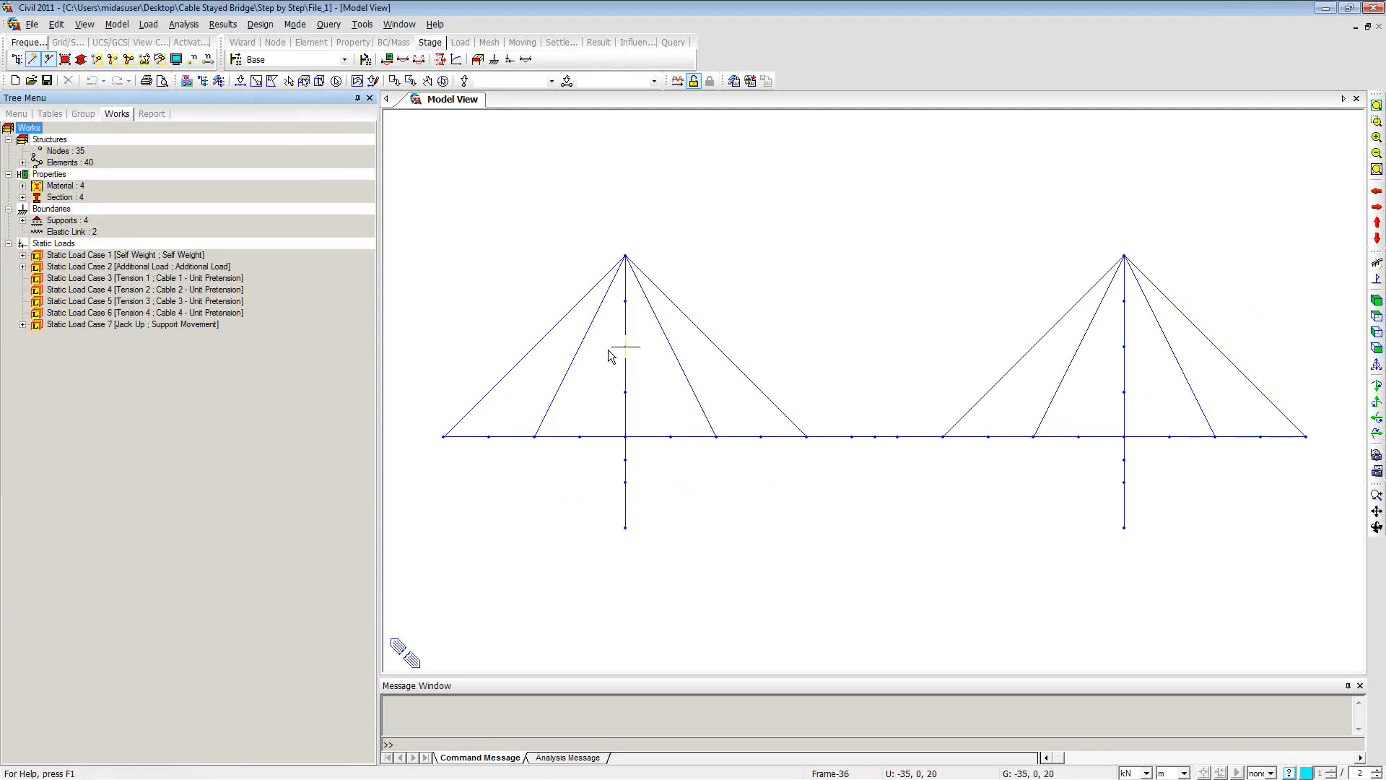
# Step: Examine the self weight entry and the additional load's element beam loads on the model, then hide the beam loads
pyautogui.click(23, 256)
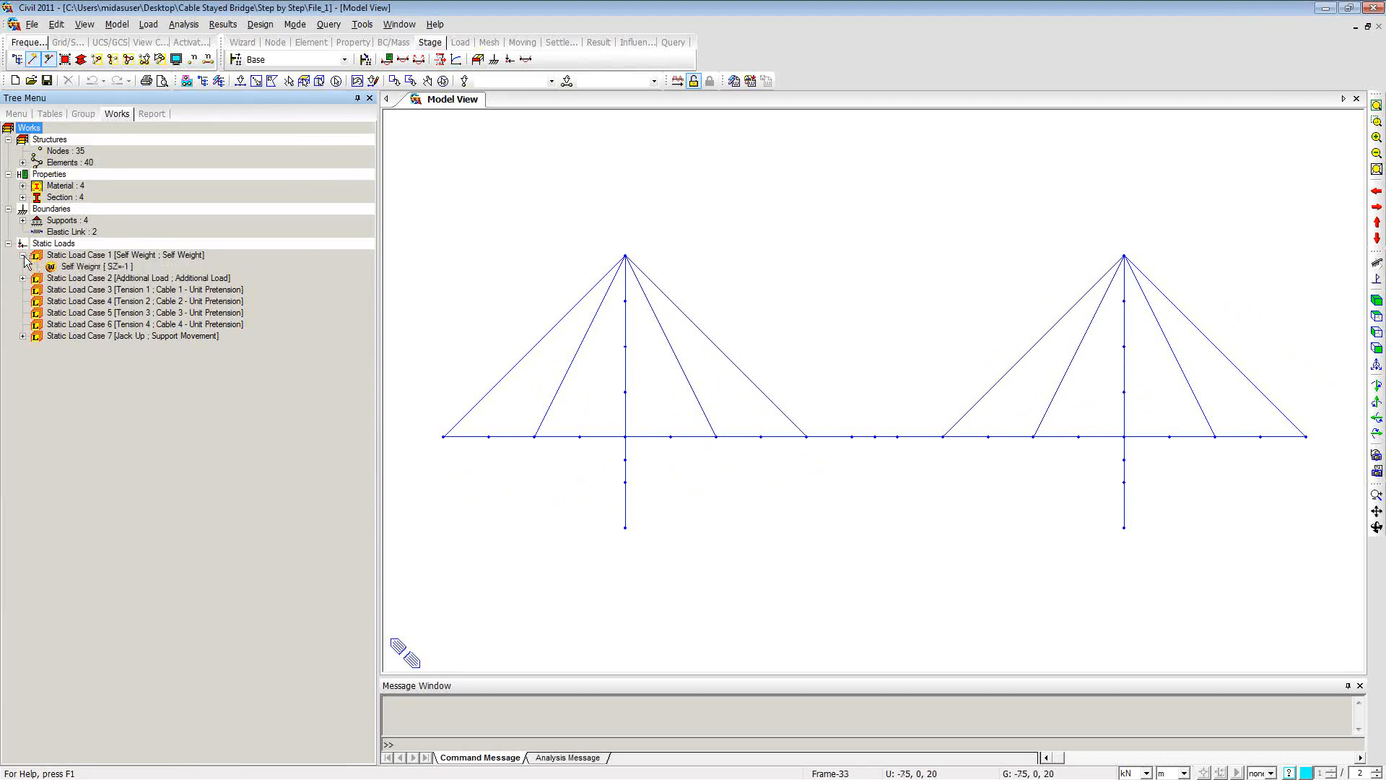
pyautogui.click(23, 279)
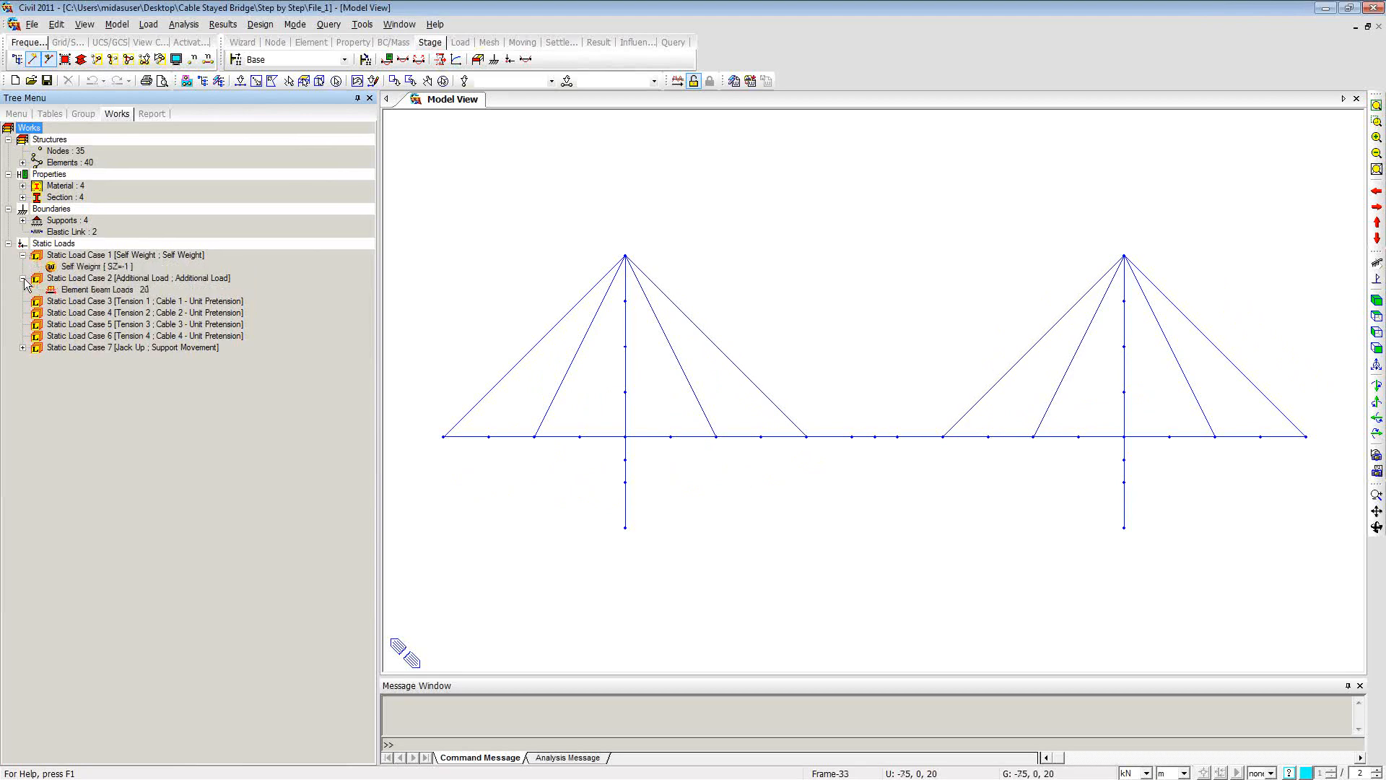
pyautogui.rightClick(86, 292)
pyautogui.click(121, 325)
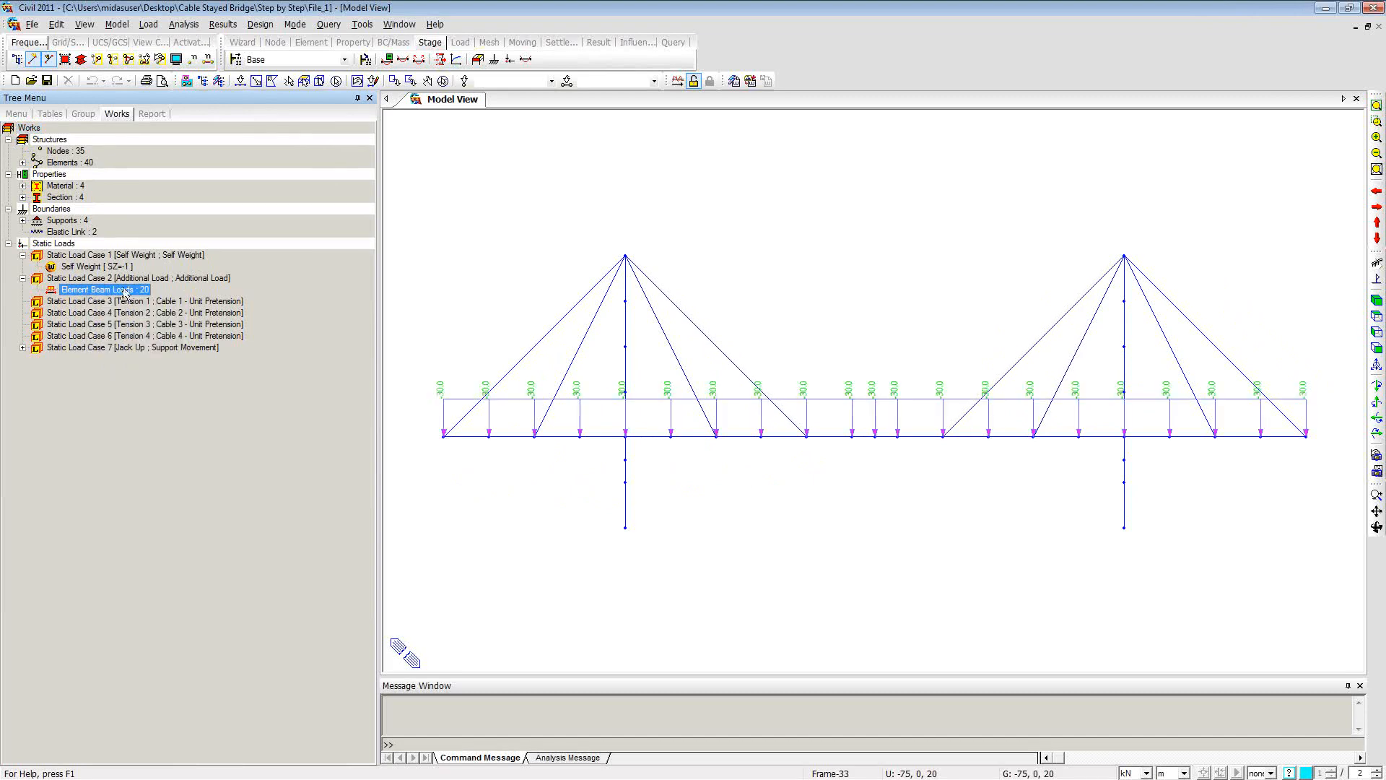
pyautogui.rightClick(124, 293)
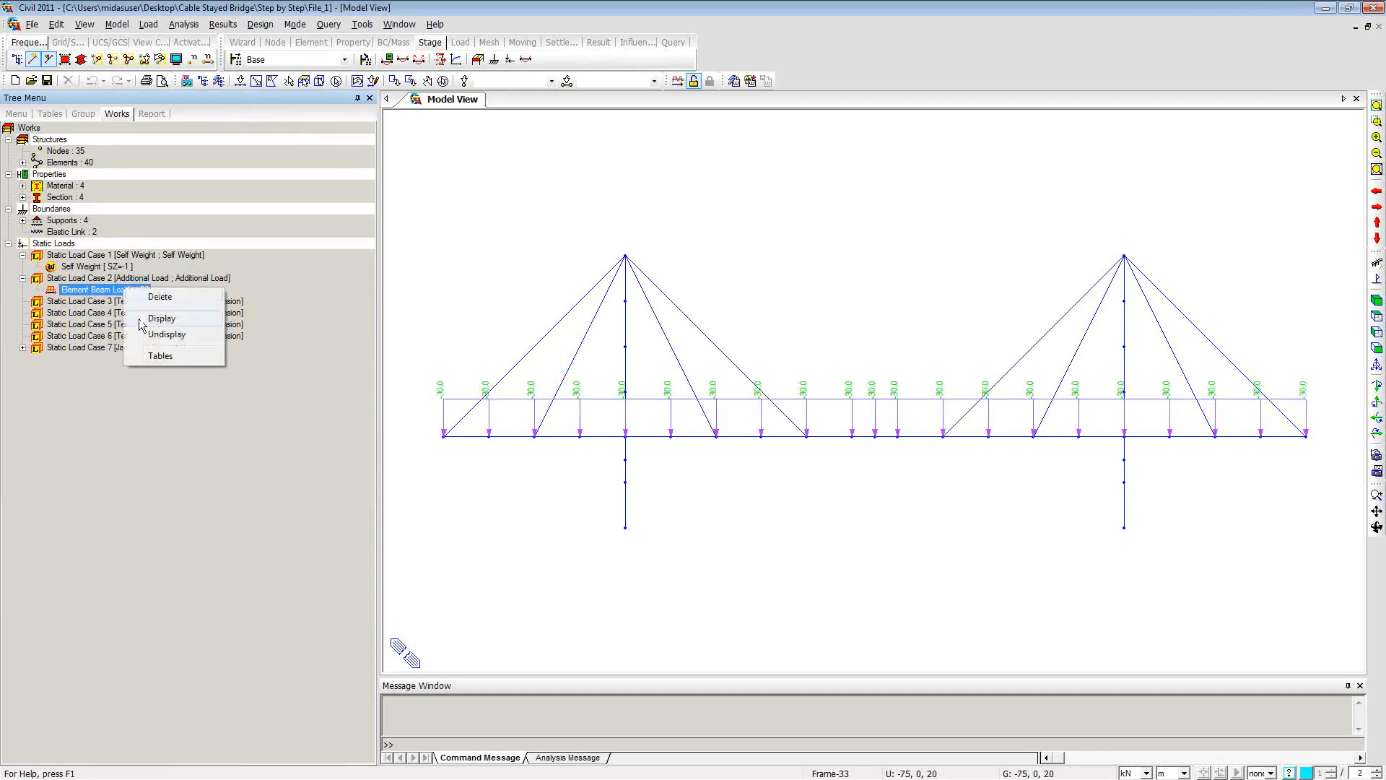
pyautogui.click(146, 337)
# Step: Display the Type 1 supports and the elastic links on the model to check the boundary conditions, then hide the links
pyautogui.click(23, 220)
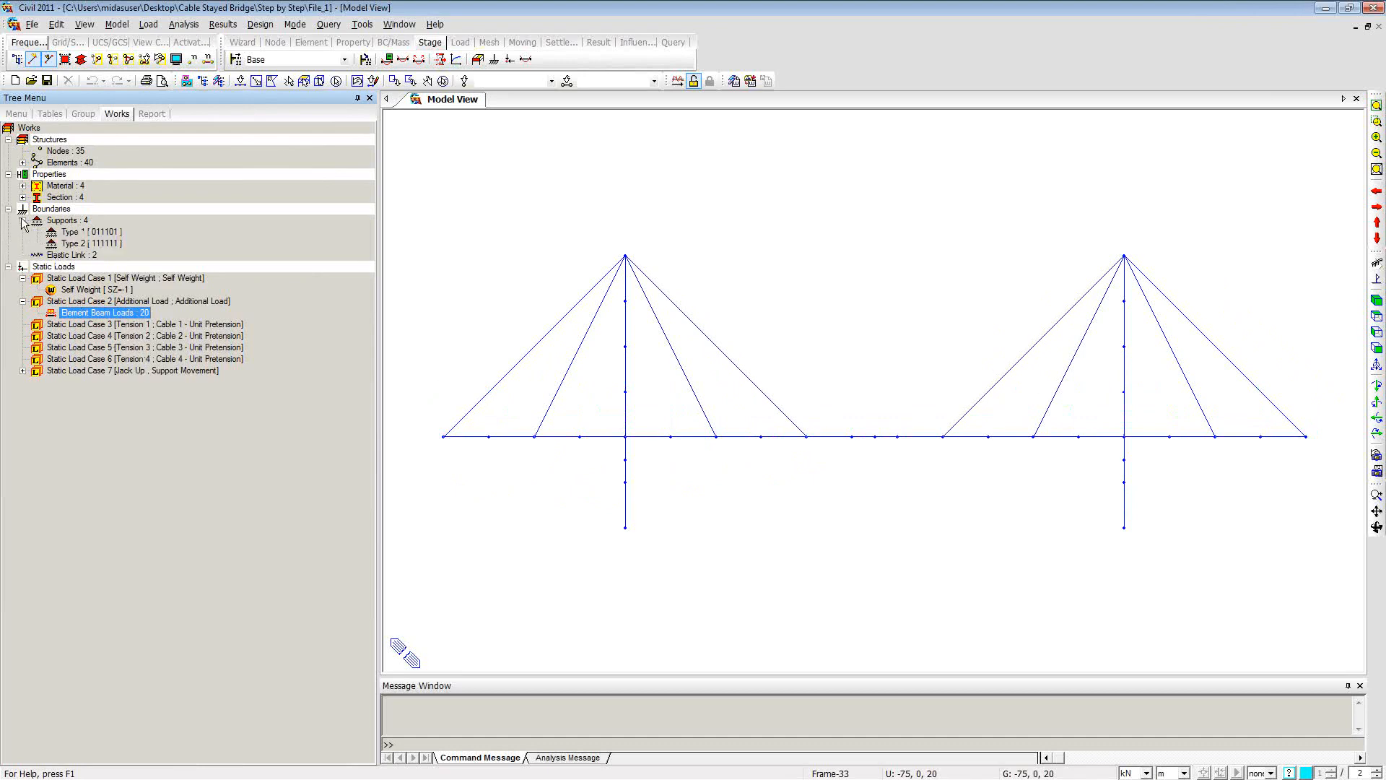
pyautogui.rightClick(75, 233)
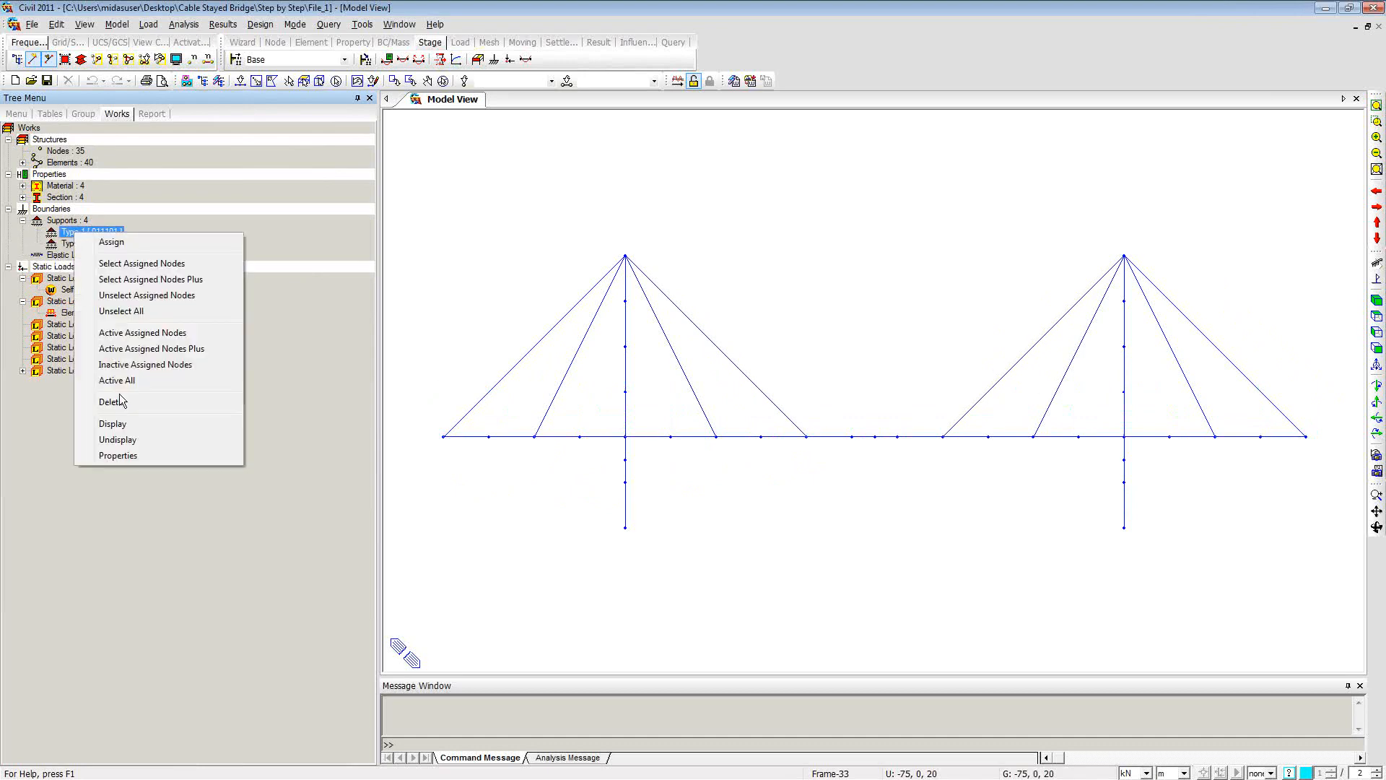
pyautogui.click(112, 424)
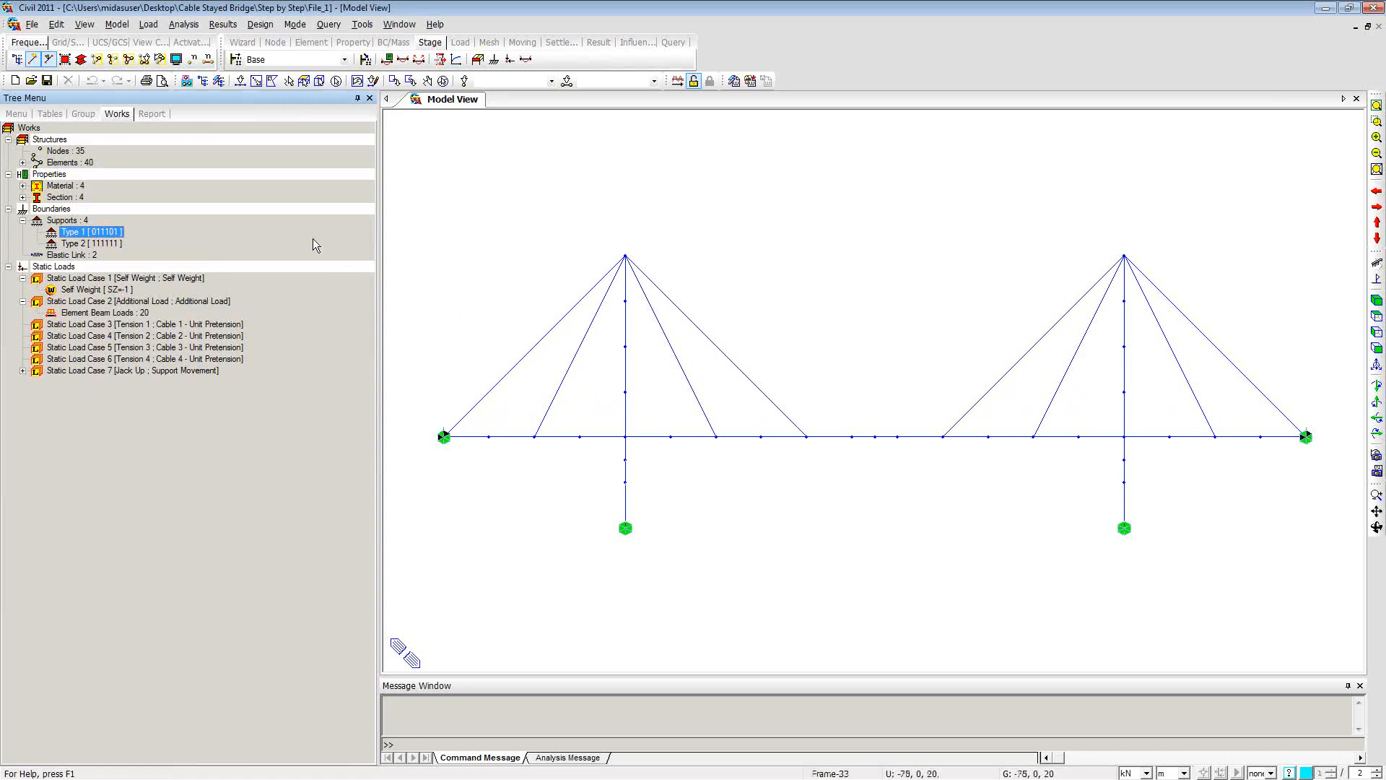
pyautogui.click(71, 255)
pyautogui.rightClick(79, 255)
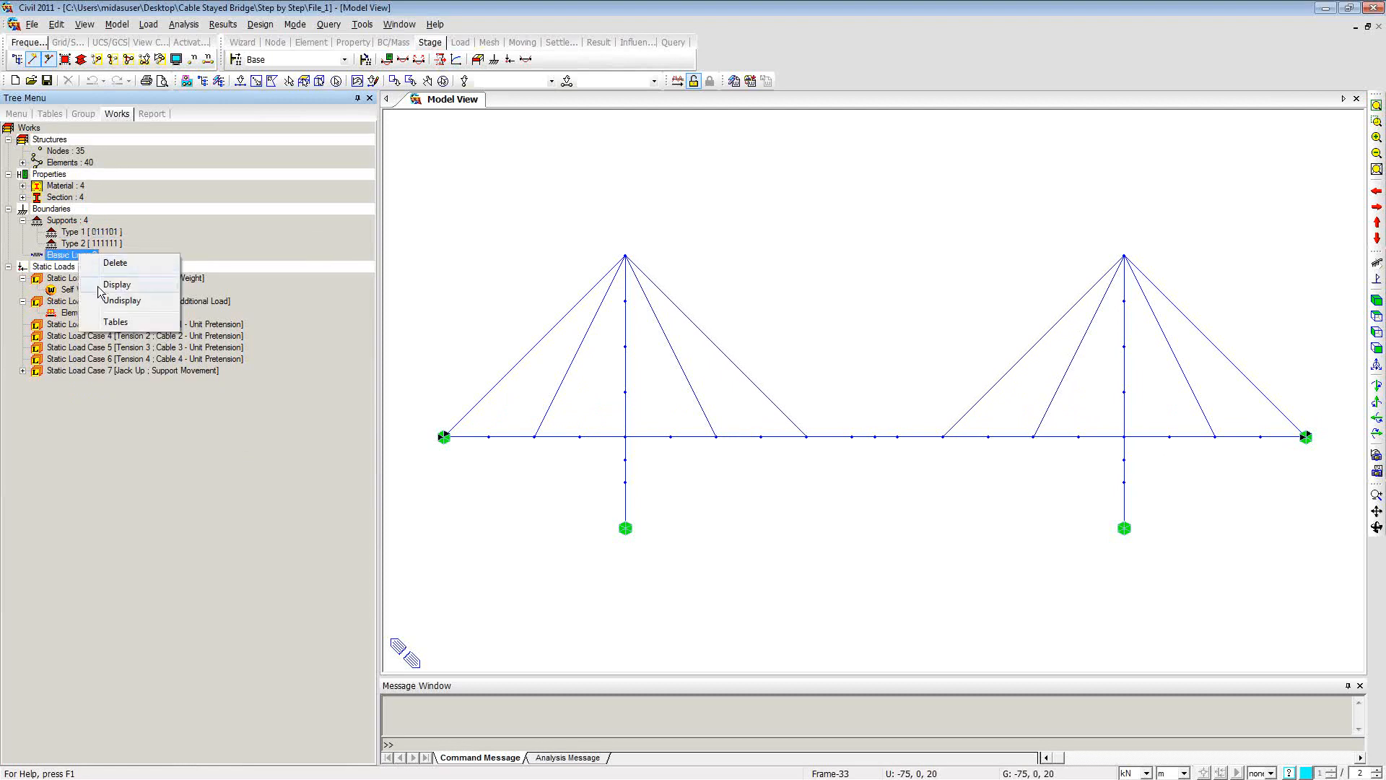
pyautogui.click(102, 287)
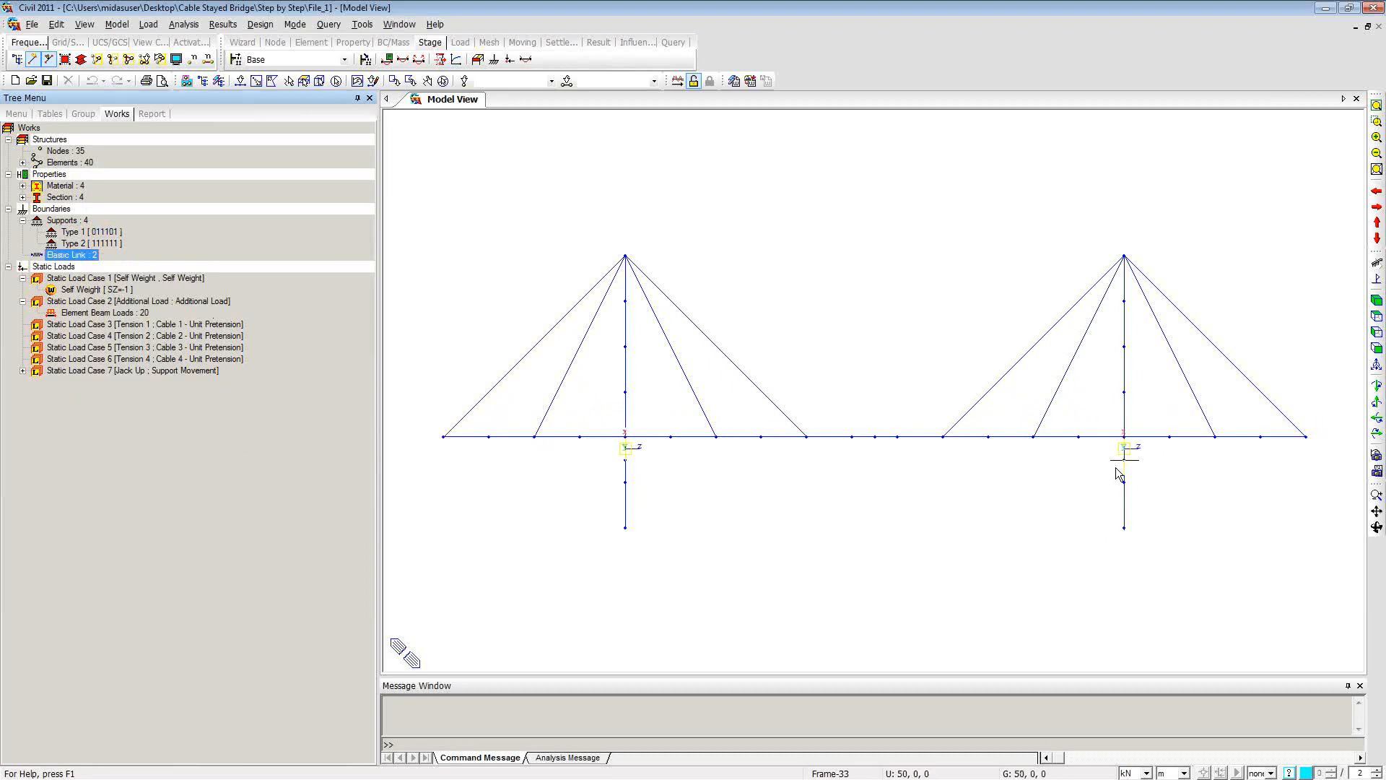
pyautogui.rightClick(80, 260)
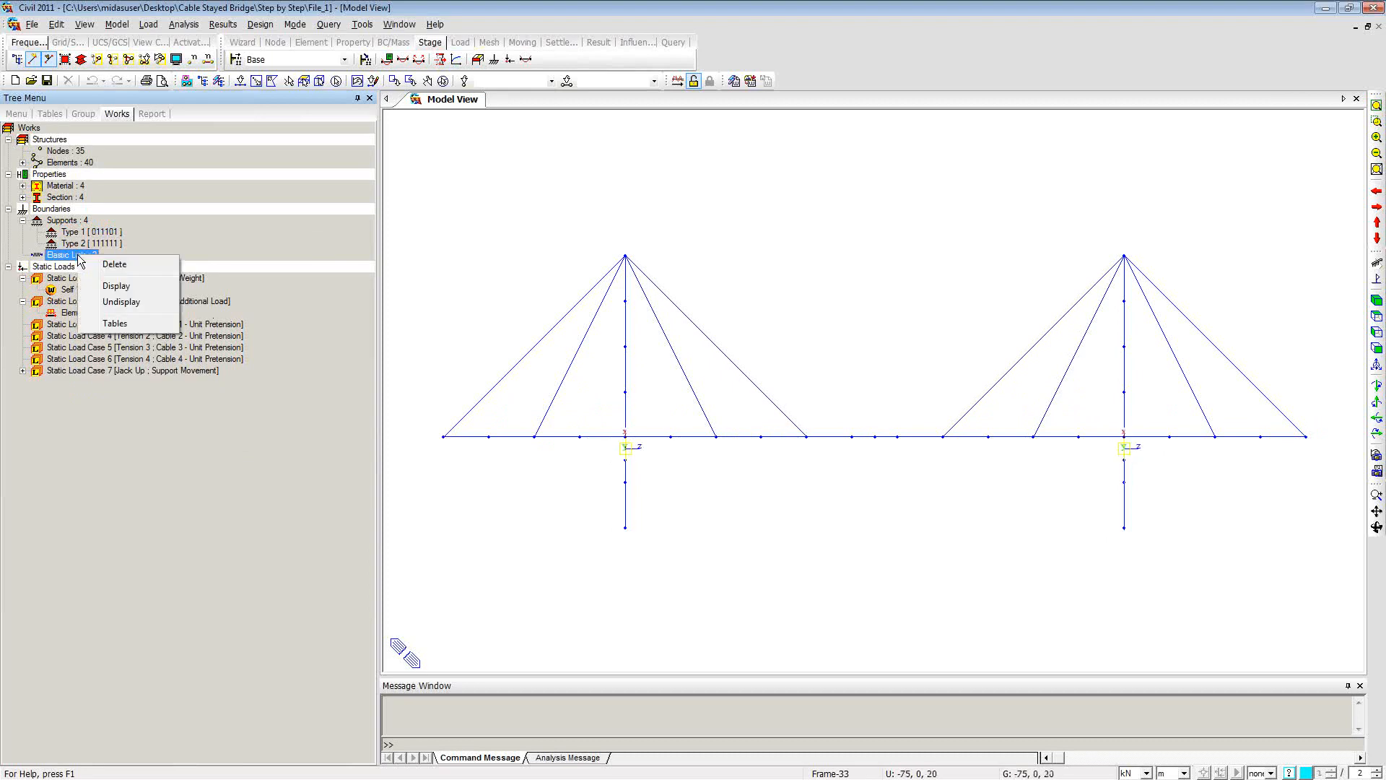
pyautogui.click(94, 308)
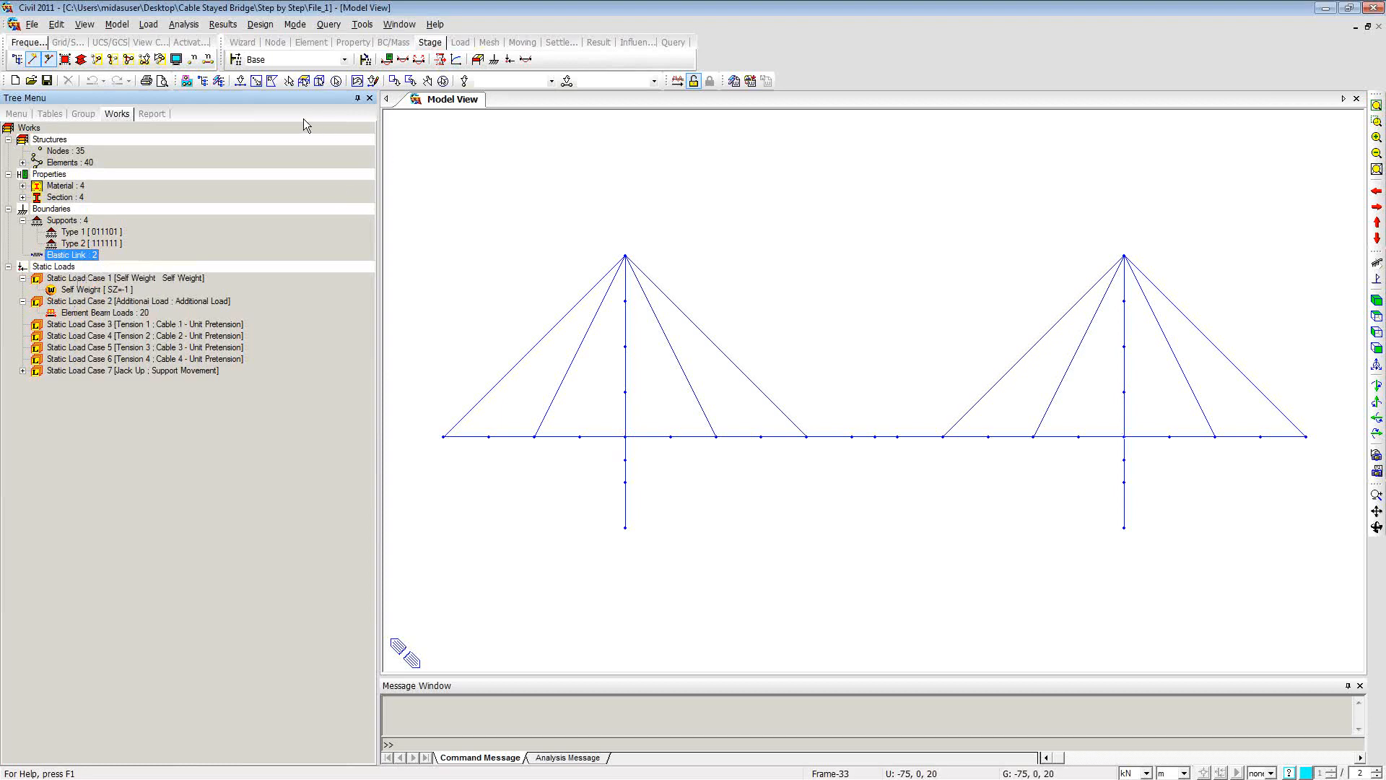
# Step: Add a 1 kN pretension load under load case Tension 1 to the outermost cable of each side span
pyautogui.rightClick(424, 147)
pyautogui.moveTo(495, 248)
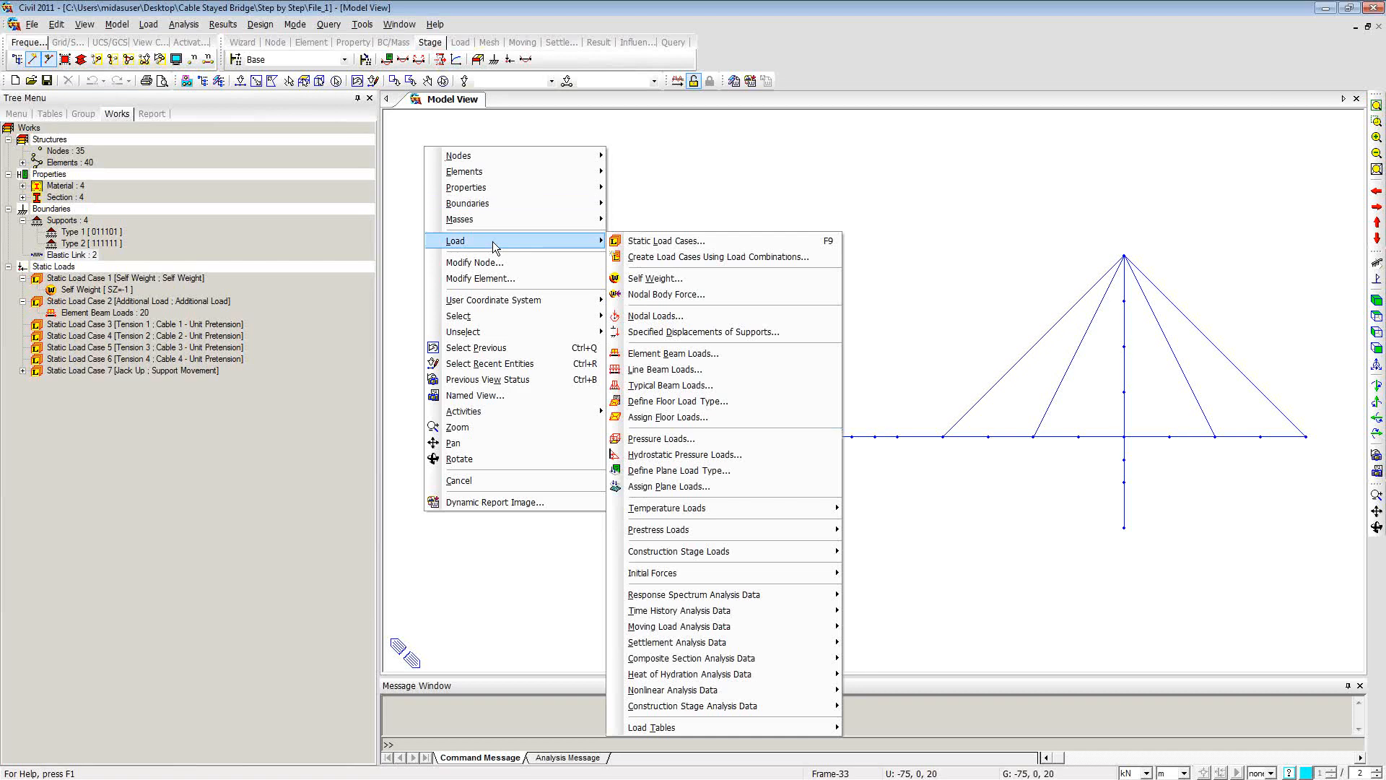
pyautogui.moveTo(669, 534)
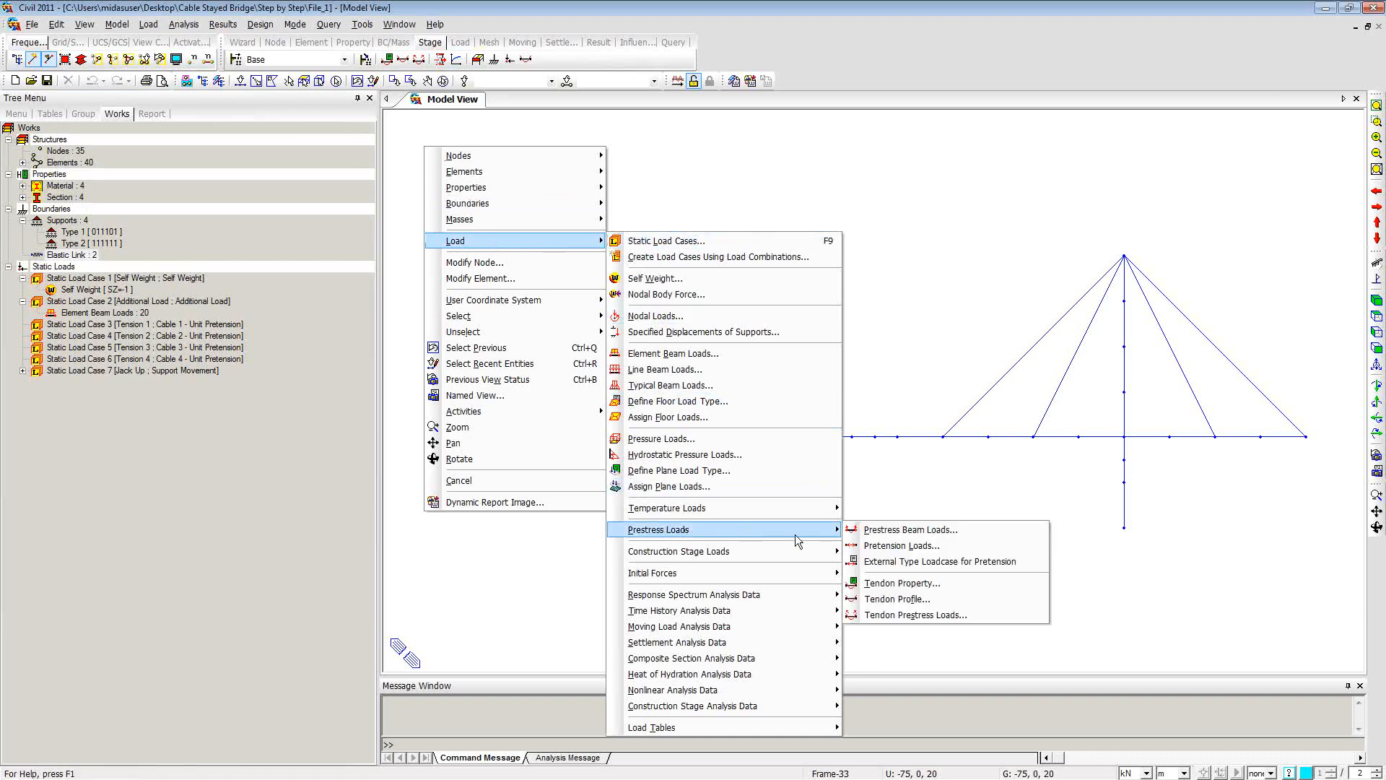
pyautogui.click(879, 548)
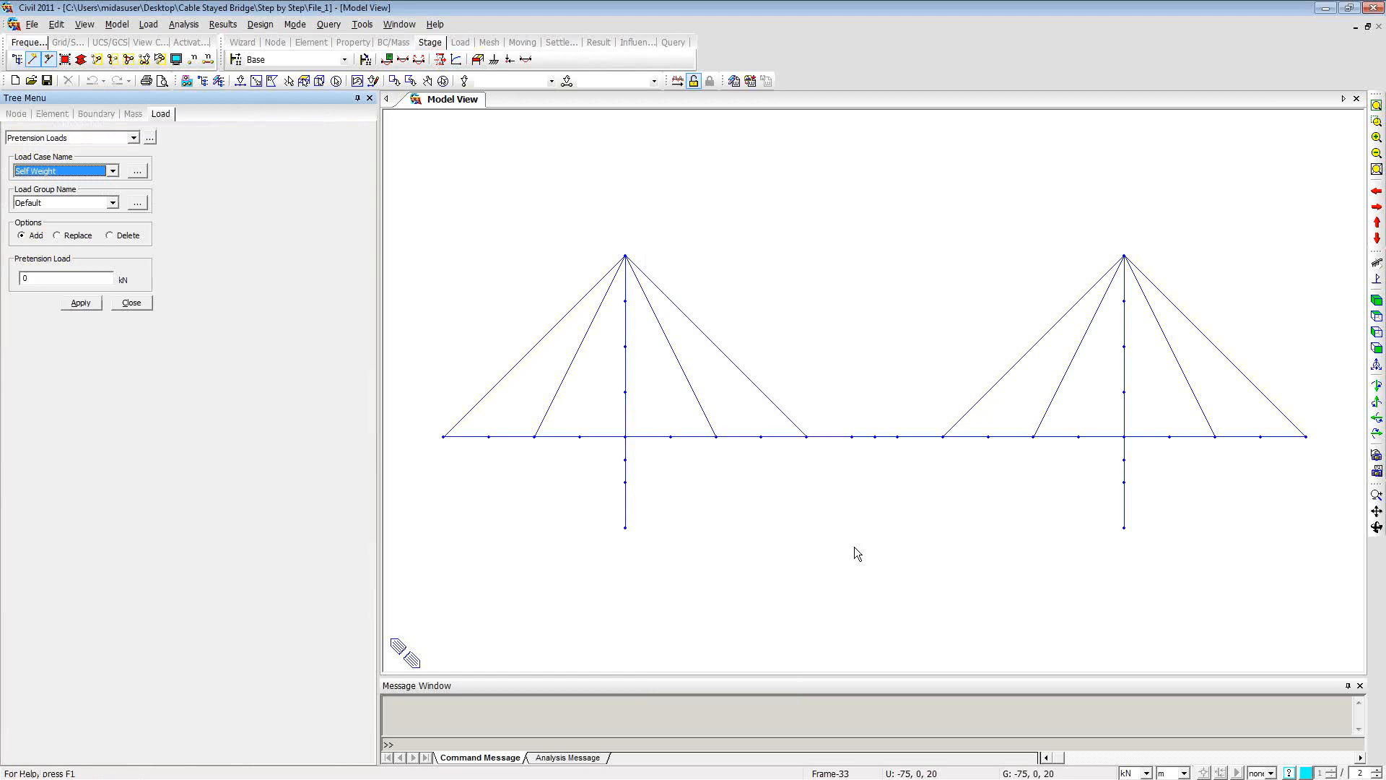
pyautogui.click(112, 172)
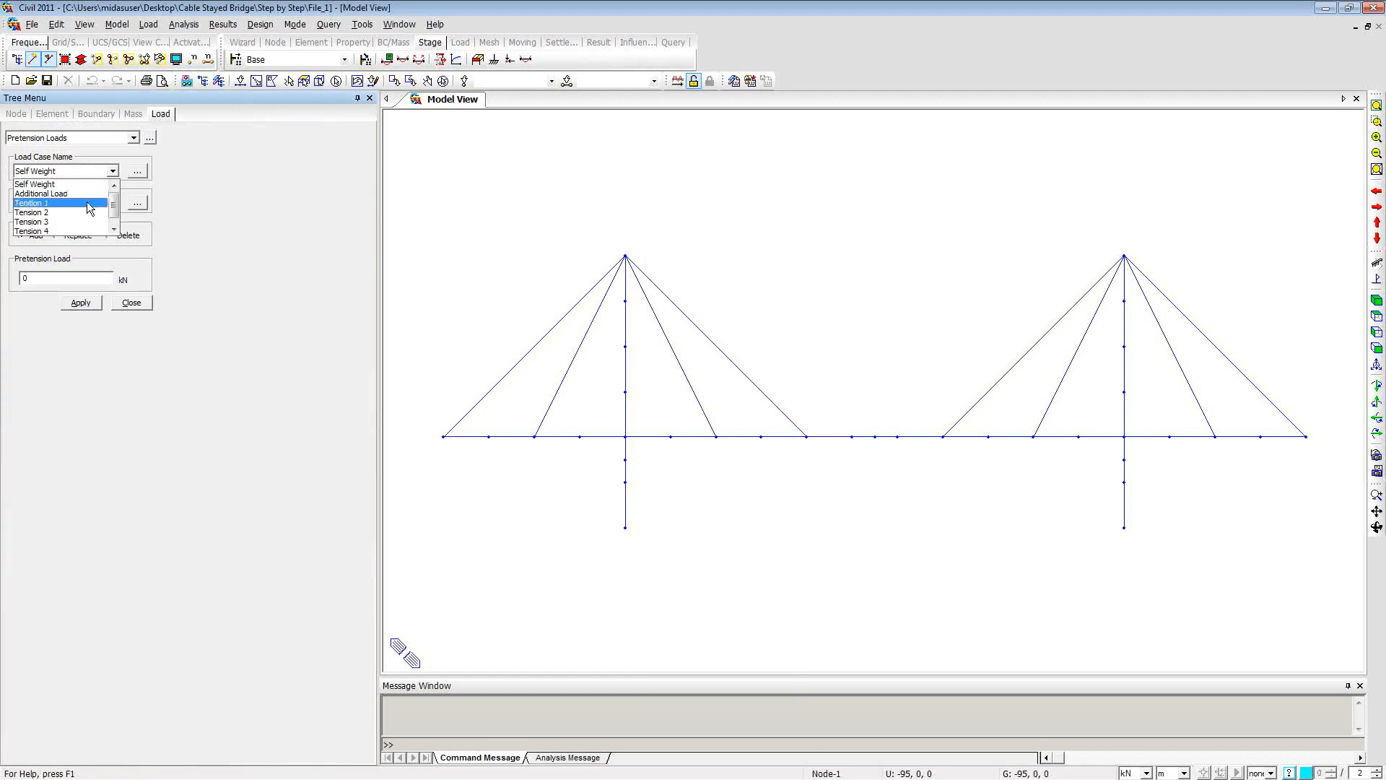
pyautogui.click(90, 204)
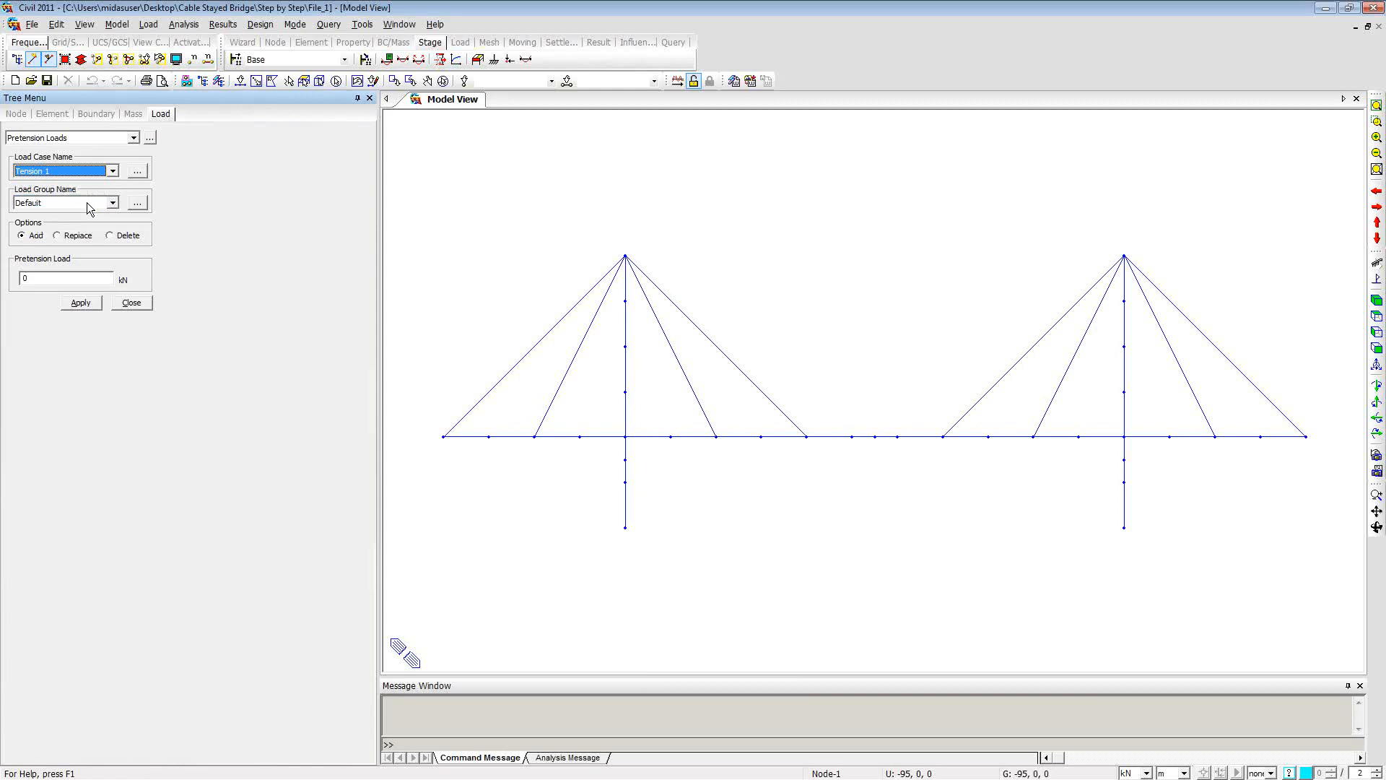
pyautogui.click(289, 82)
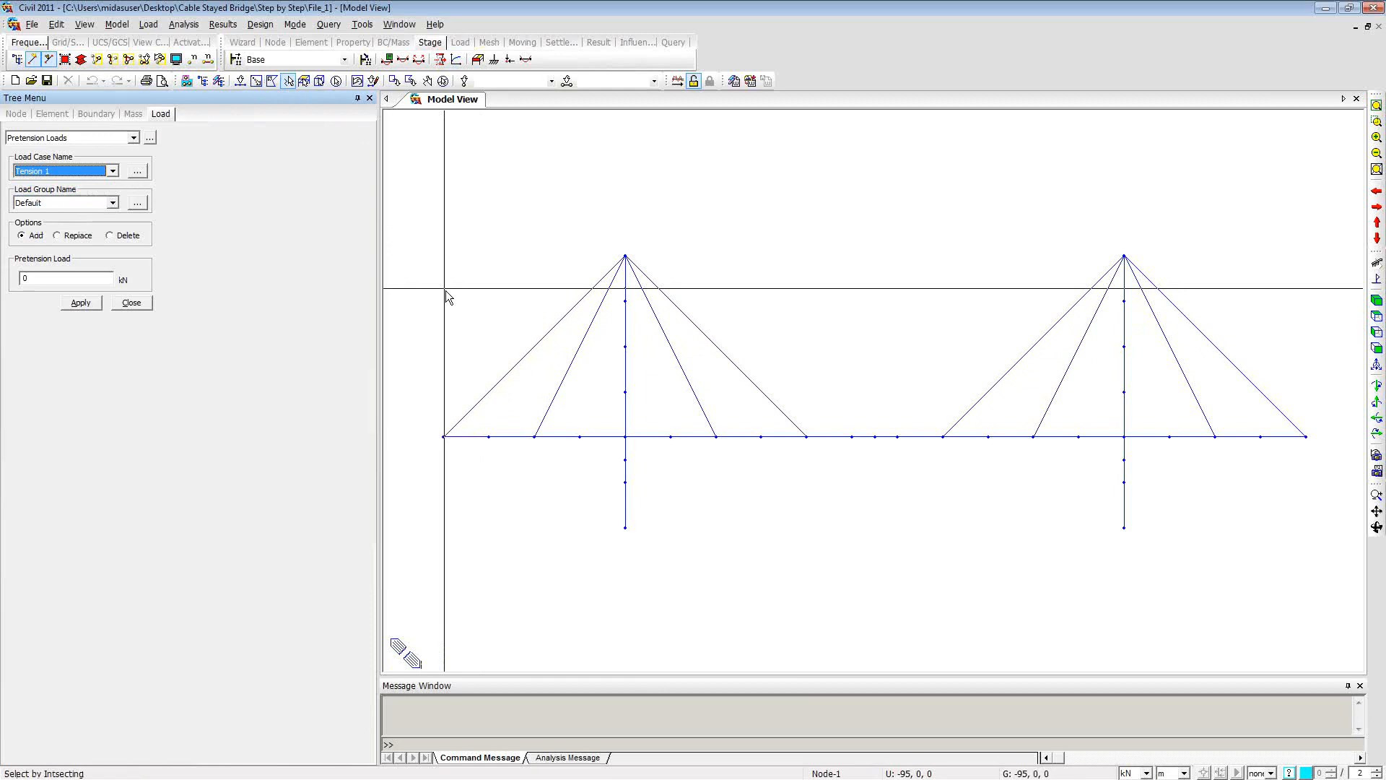
pyautogui.click(536, 361)
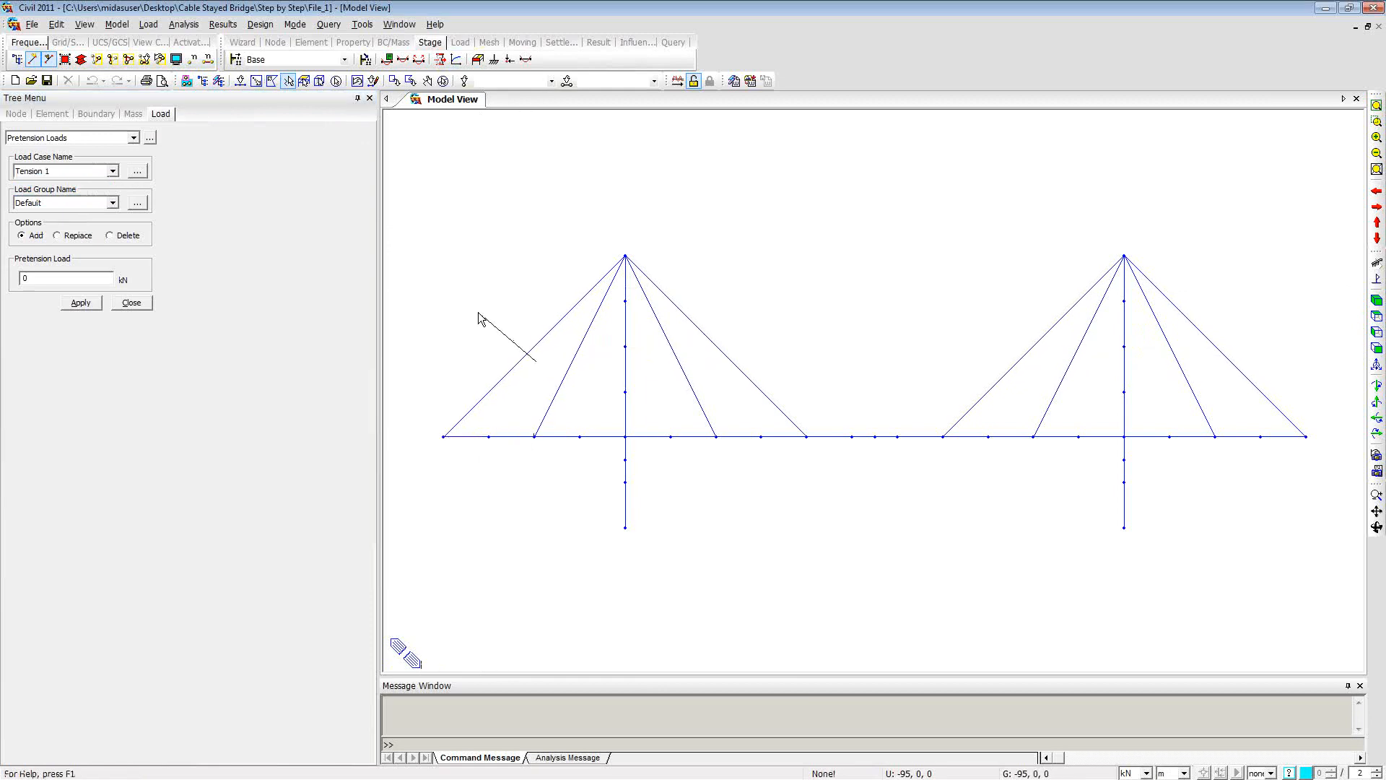
pyautogui.click(478, 318)
pyautogui.click(1200, 359)
pyautogui.click(1239, 332)
pyautogui.moveTo(48, 278); pyautogui.dragTo(6, 282)
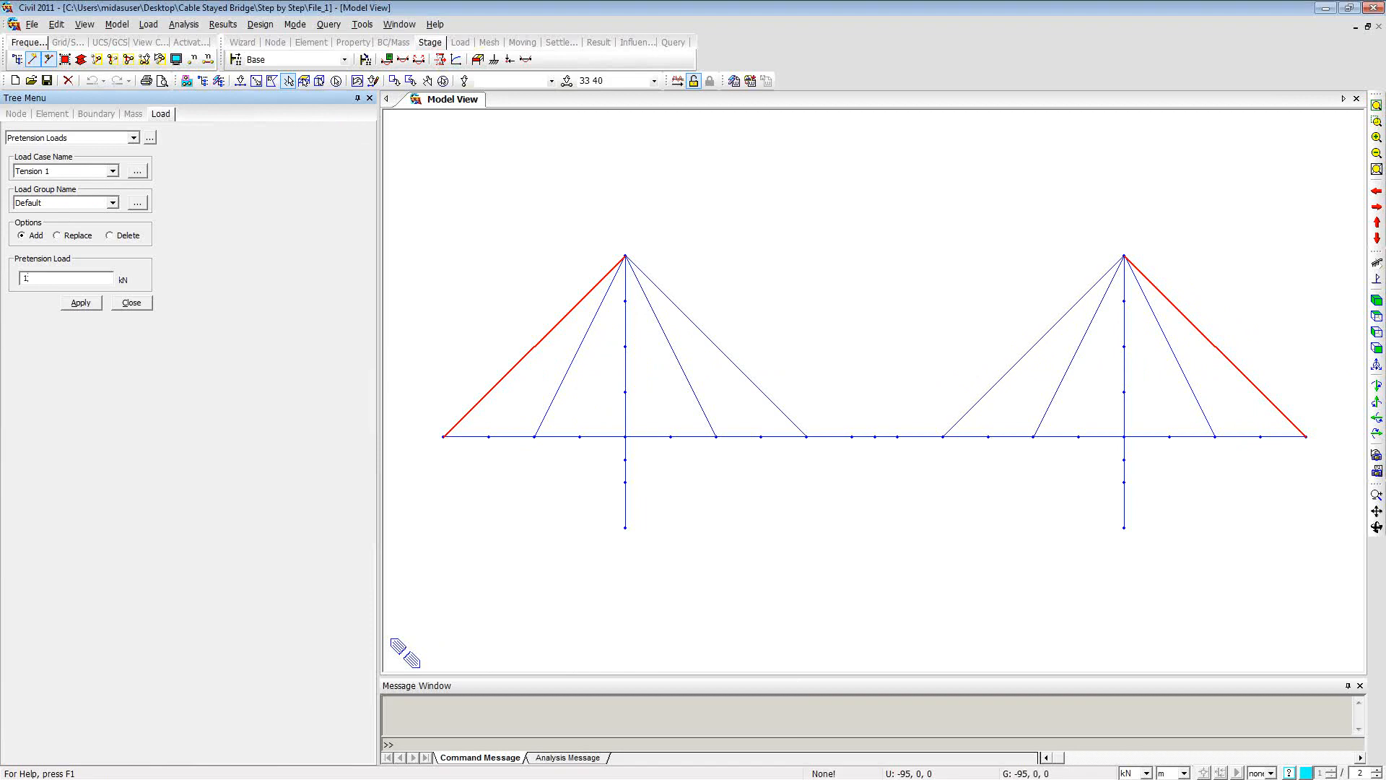
pyautogui.click(85, 303)
# Step: Add a 1 kN pretension load under load case Tension 2 to the inner cable of each side span
pyautogui.click(113, 171)
pyautogui.click(108, 186)
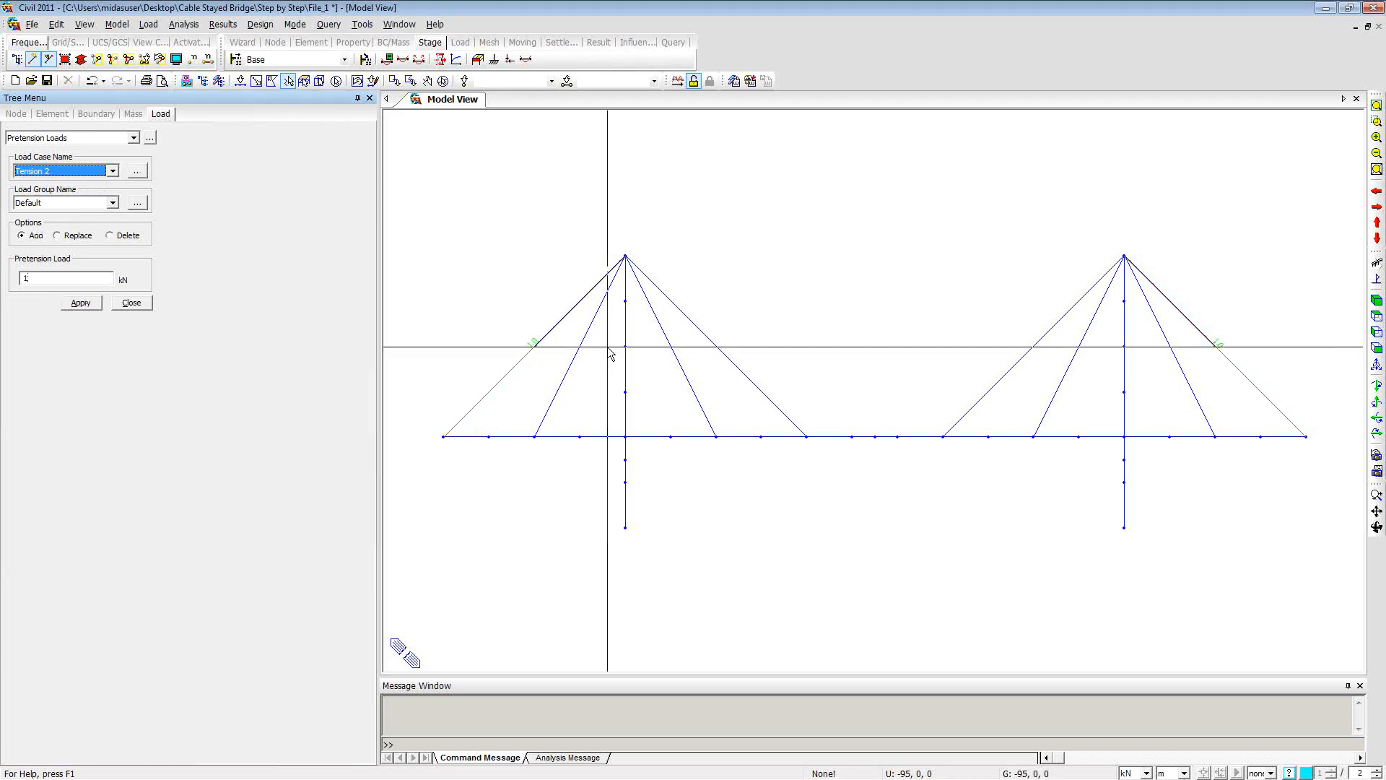
pyautogui.click(595, 377)
pyautogui.doubleClick(544, 359)
pyautogui.click(1184, 377)
pyautogui.doubleClick(1210, 372)
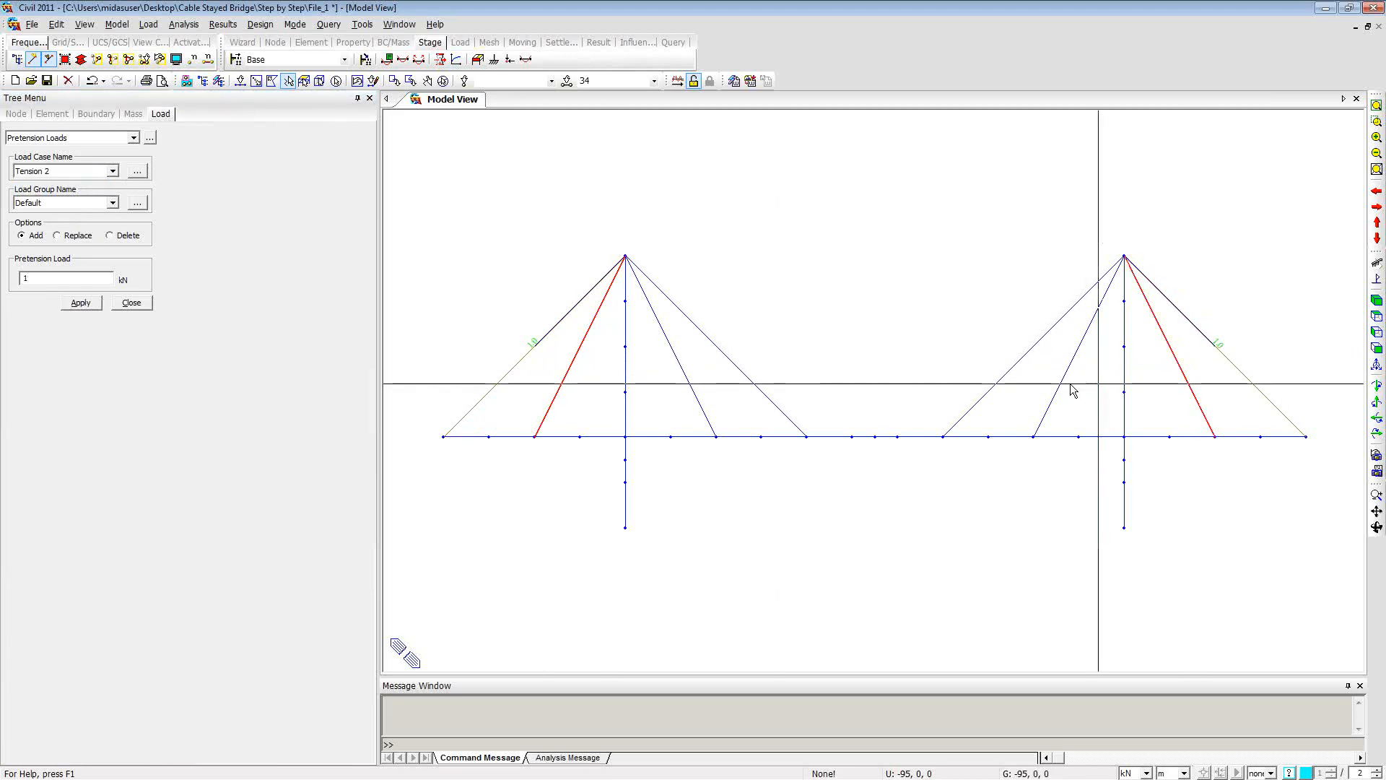
pyautogui.click(81, 302)
# Step: Add a 1 kN pretension load under load case Tension 3 to the two main-span cables nearest the towers
pyautogui.click(113, 171)
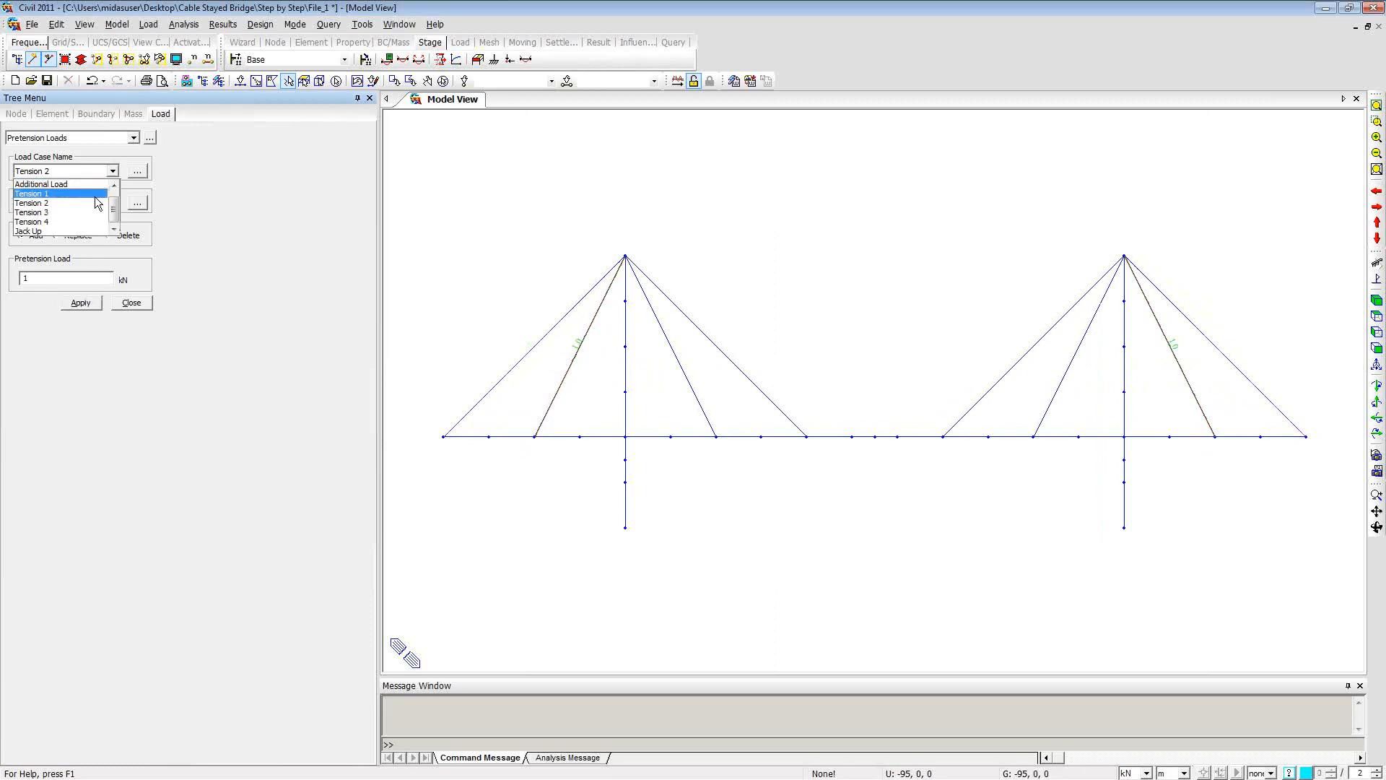
pyautogui.click(93, 217)
pyautogui.click(657, 361)
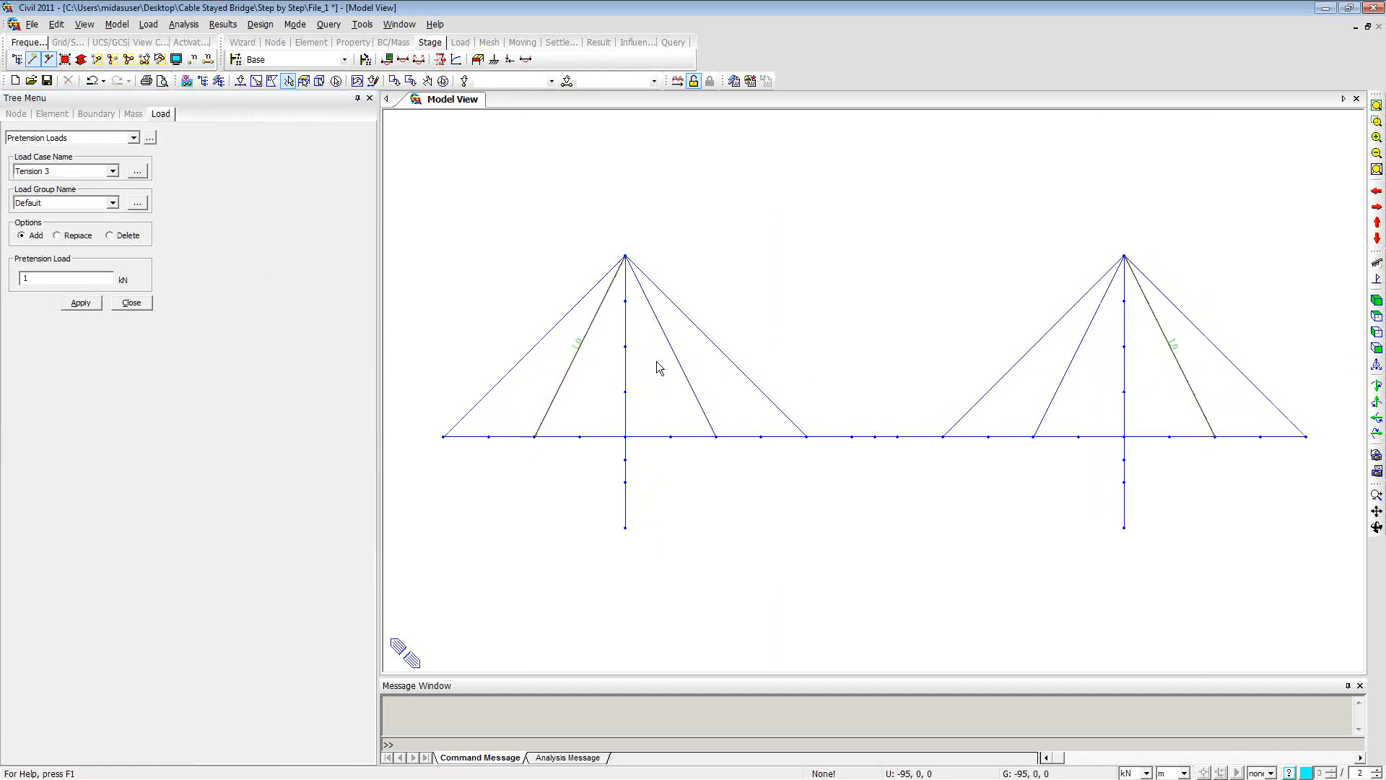
pyautogui.doubleClick(688, 361)
pyautogui.click(1048, 383)
pyautogui.doubleClick(1076, 383)
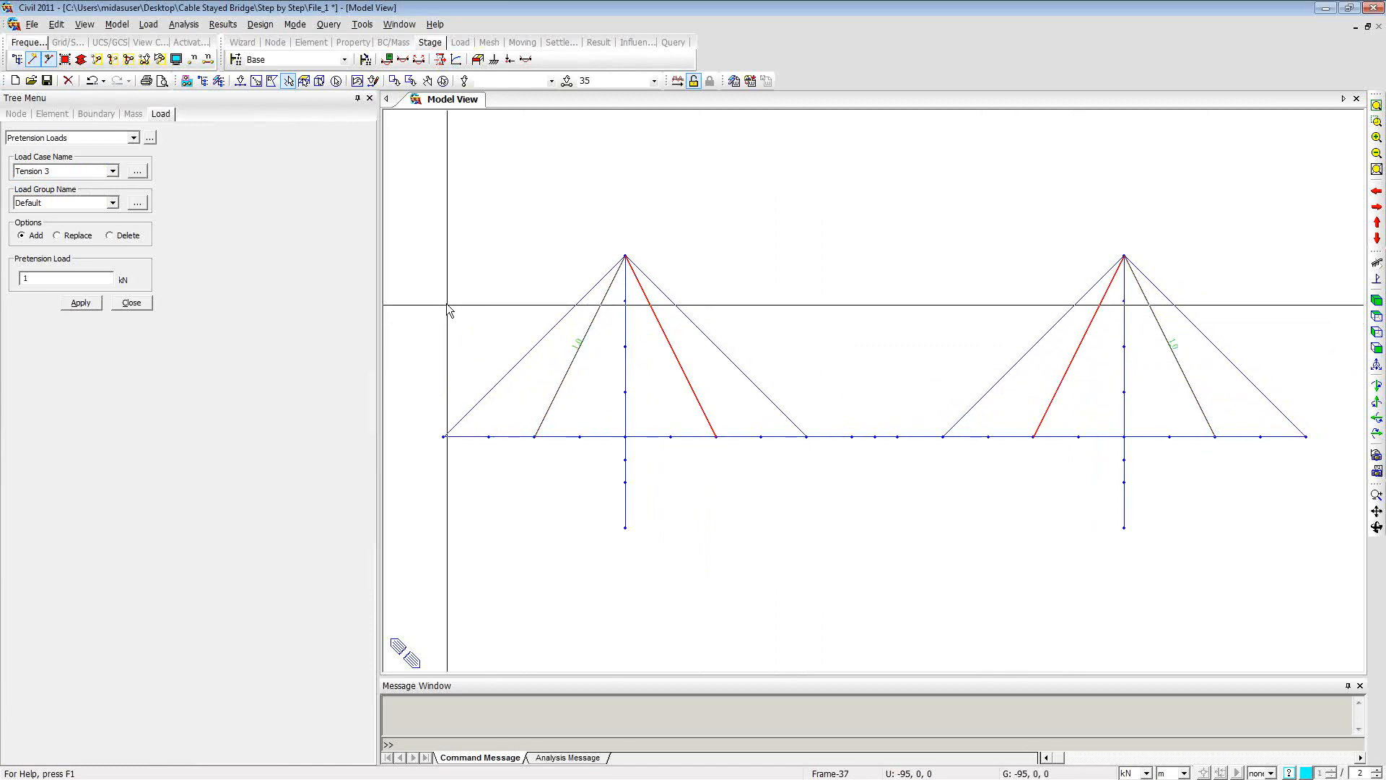
pyautogui.click(97, 304)
# Step: Add a 1 kN pretension load under load case Tension 4 to the two main-span cables nearest midspan, and open the pretension load table
pyautogui.click(728, 354)
pyautogui.click(991, 381)
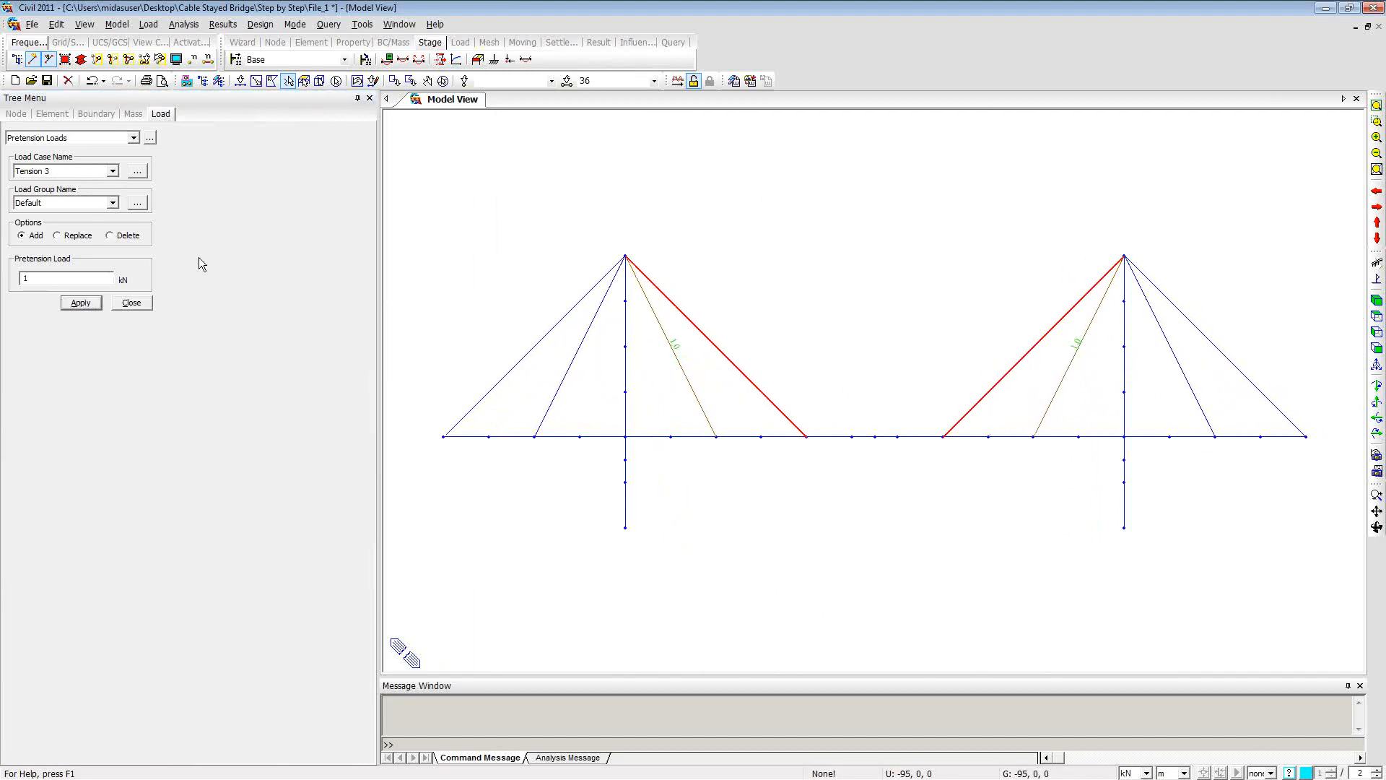
pyautogui.click(101, 172)
pyautogui.click(90, 221)
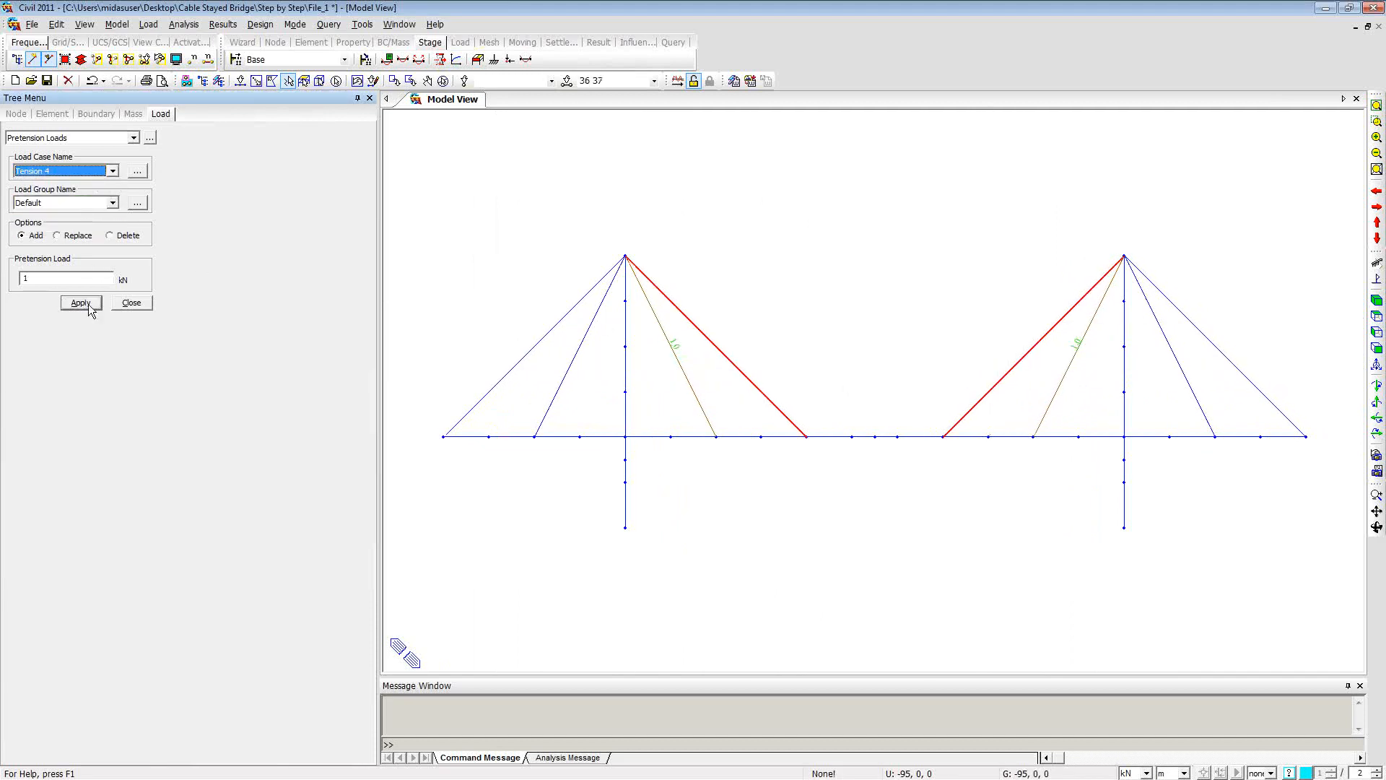
pyautogui.click(90, 305)
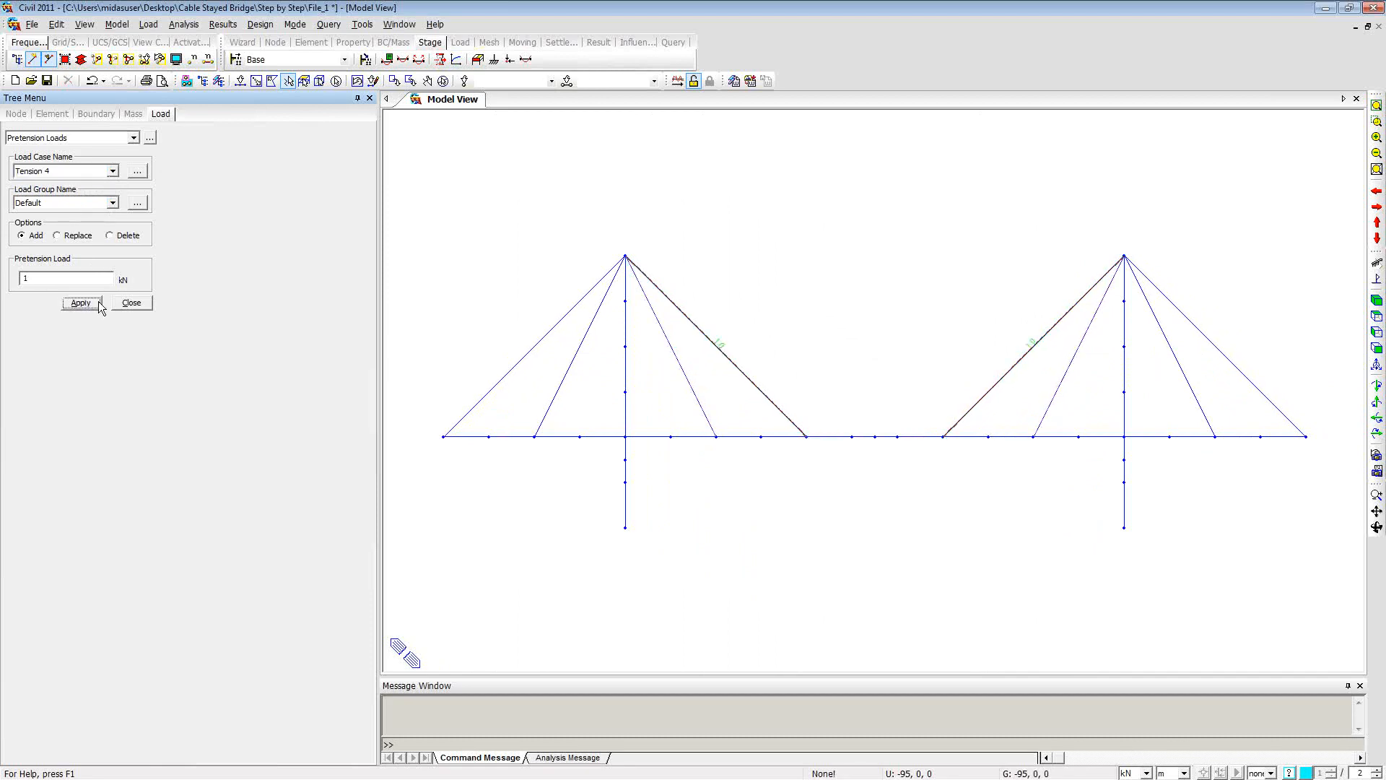
pyautogui.click(144, 305)
pyautogui.click(150, 139)
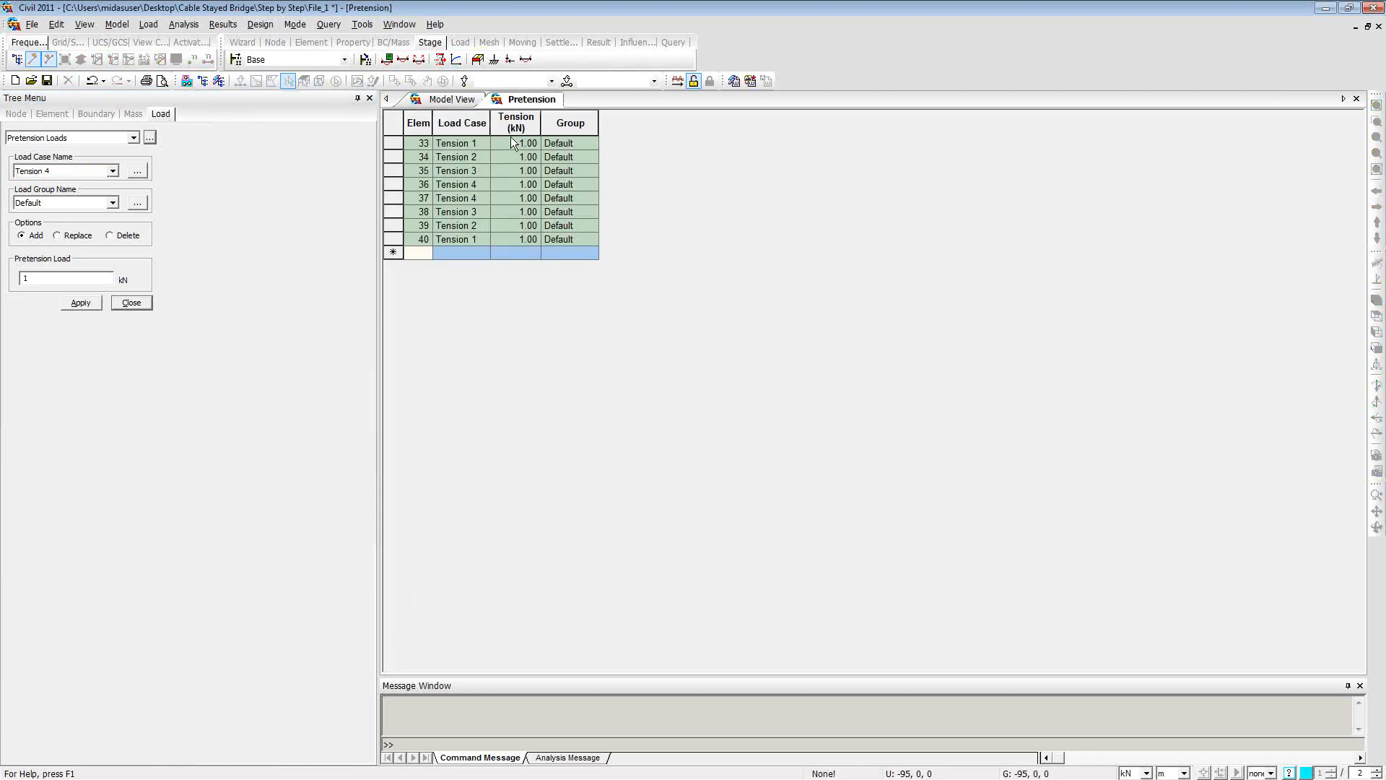
# Step: Close the pretension table and the pretension load input, and run the analysis
pyautogui.click(1356, 99)
pyautogui.click(132, 303)
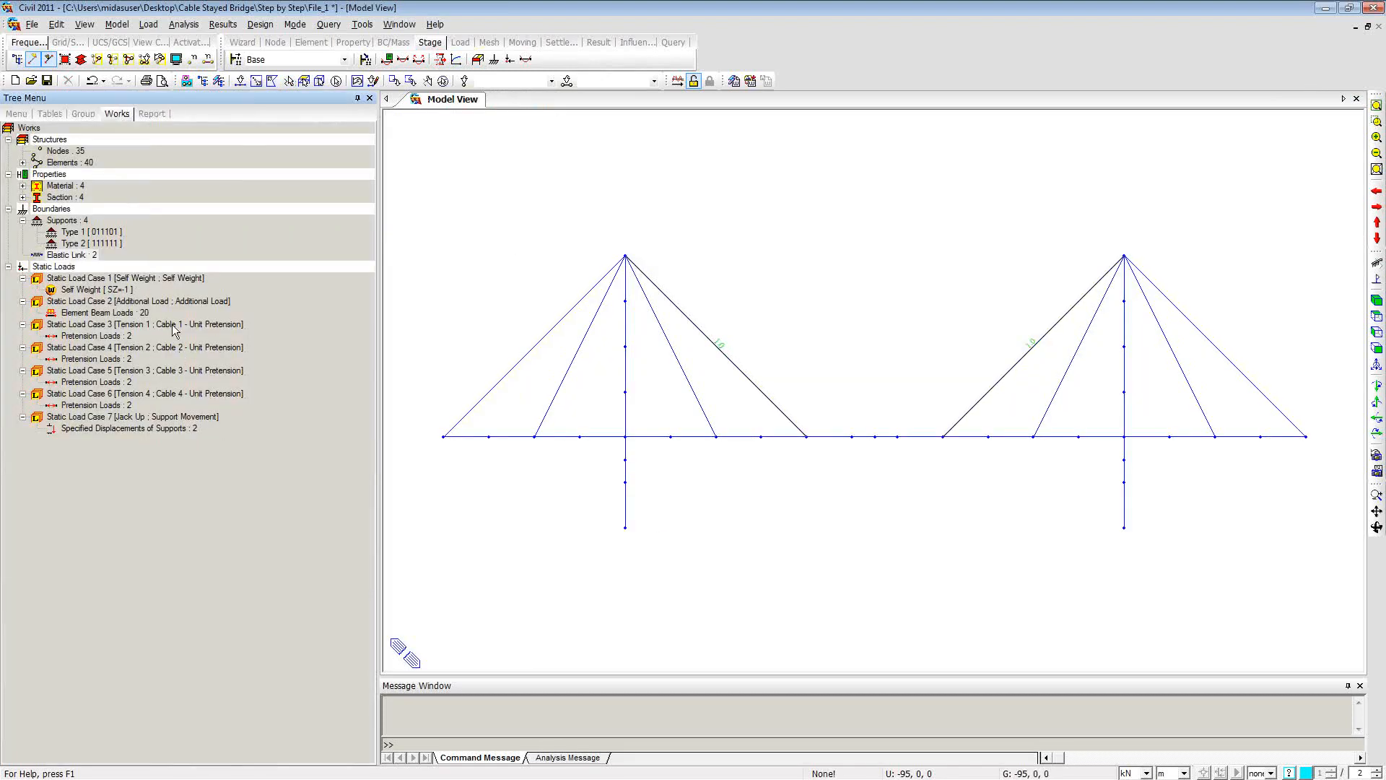
pyautogui.click(682, 84)
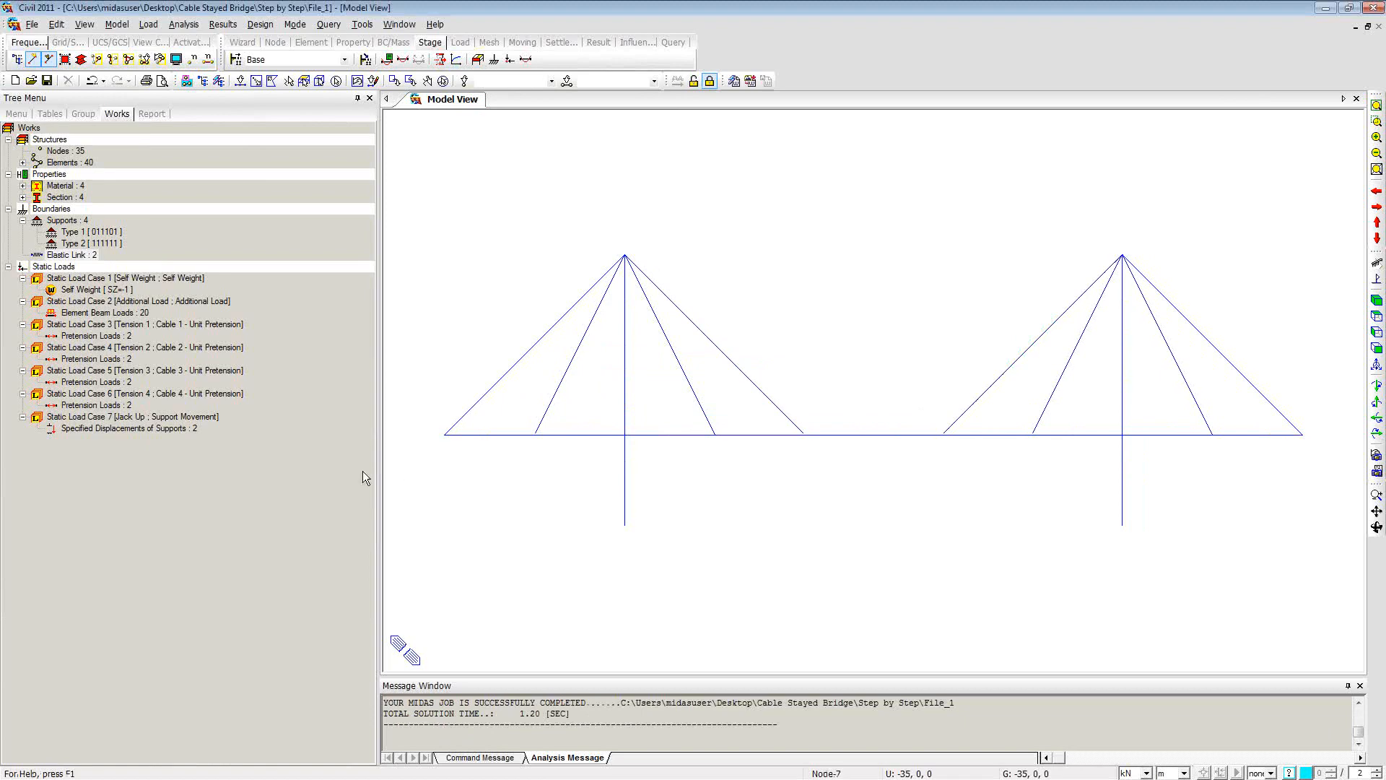
# Step: Create a general load combination named LCB1 of type Add, containing Self Weight and Additional Load with a factor of 1 each
pyautogui.click(223, 25)
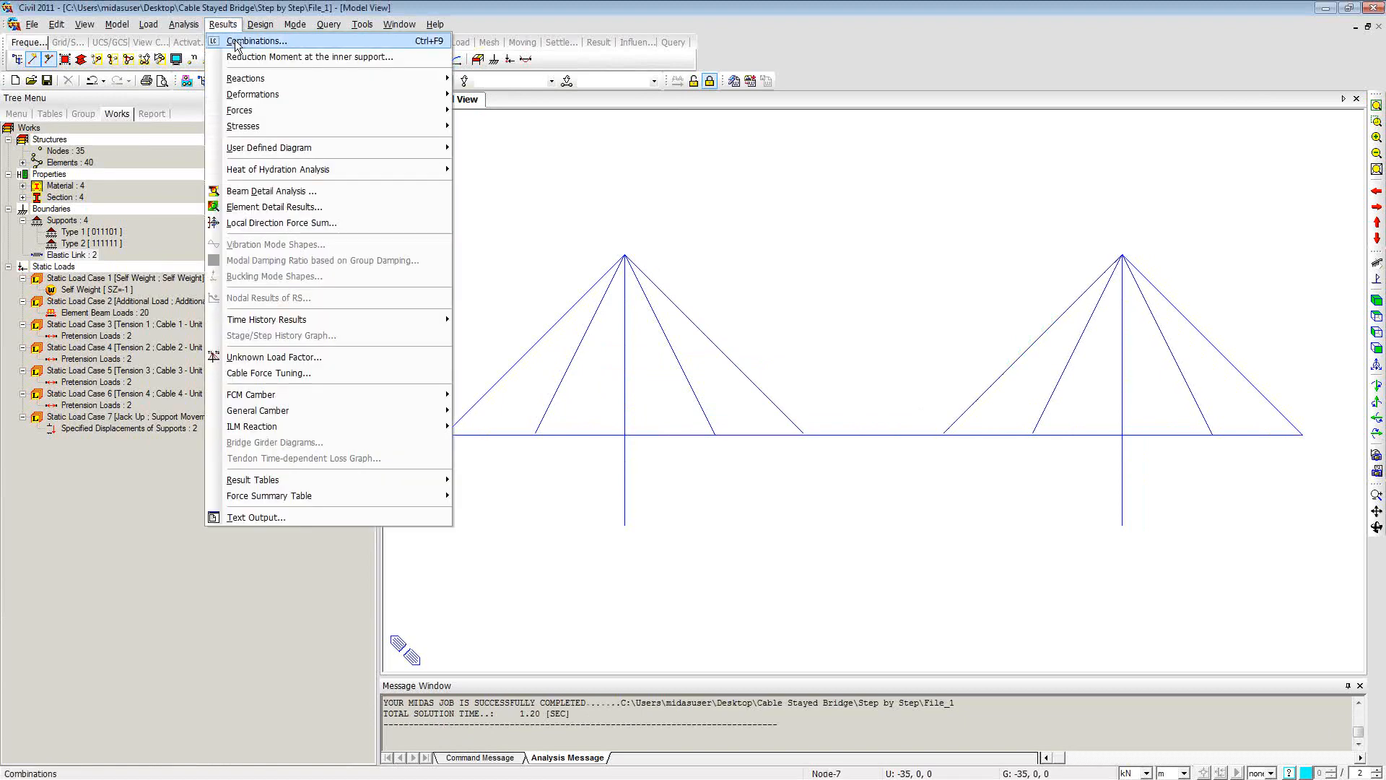
pyautogui.click(236, 42)
pyautogui.moveTo(238, 32); pyautogui.dragTo(666, 138)
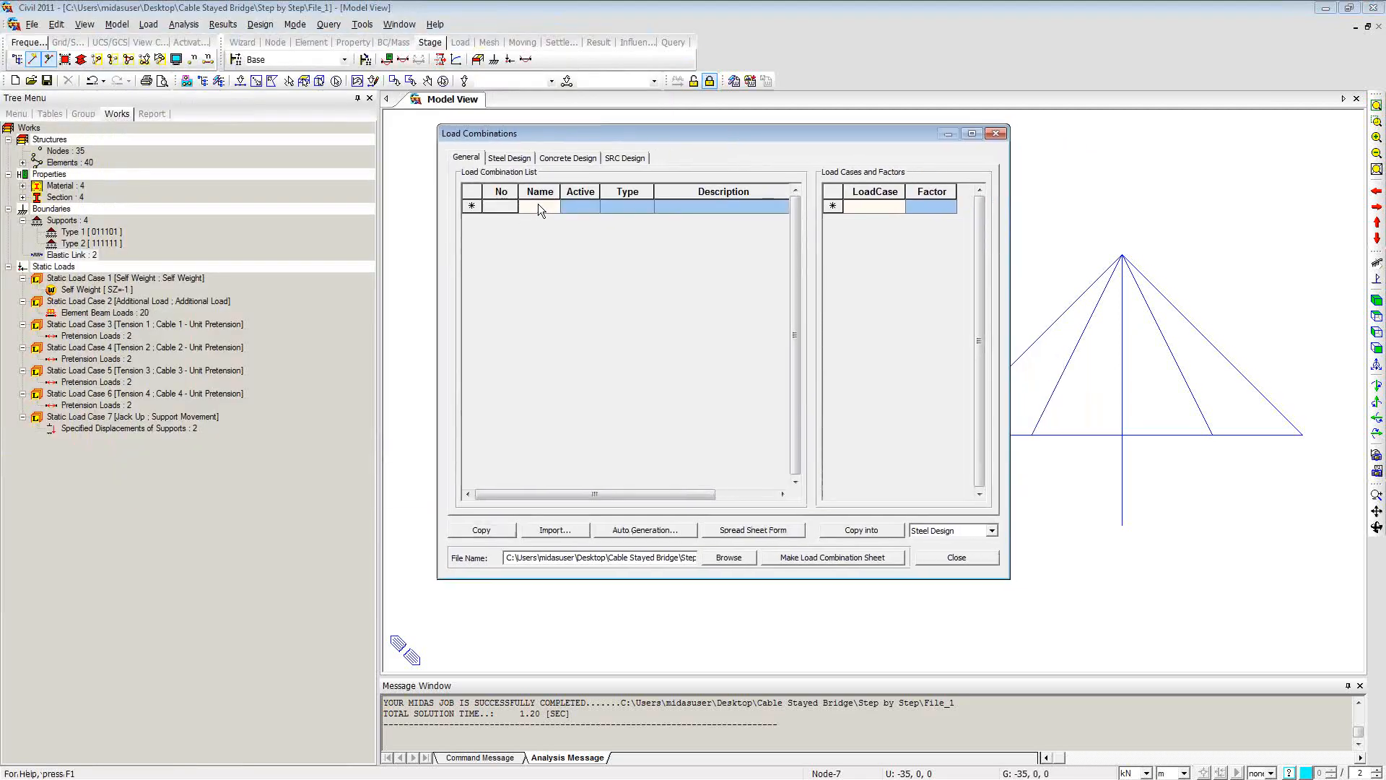
pyautogui.write('LCB1')
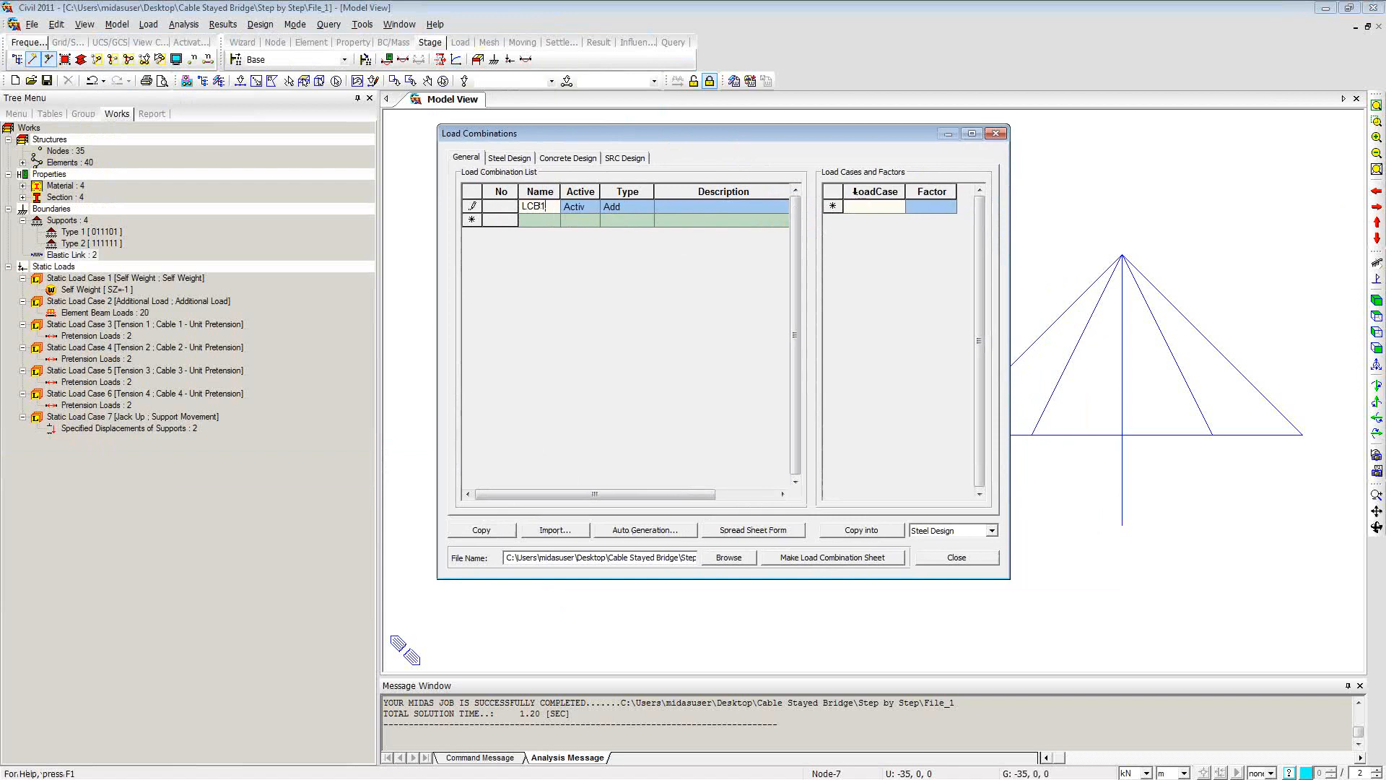
pyautogui.click(900, 208)
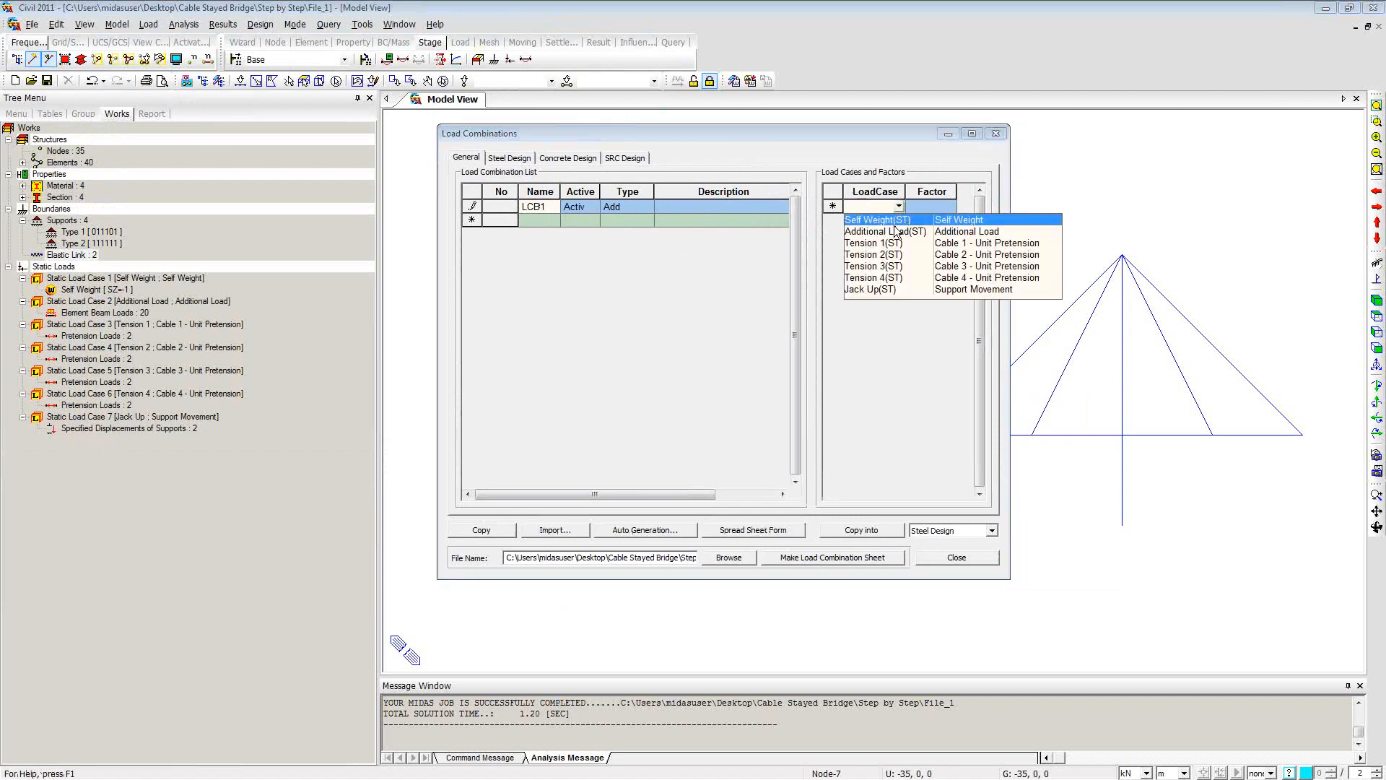
pyautogui.click(894, 221)
pyautogui.click(894, 221)
pyautogui.click(881, 245)
# Step: Add load cases Tension 1, Tension 2, Tension 3 and Tension 4 to LCB1 with a factor of 1 each
pyautogui.click(895, 237)
pyautogui.click(877, 270)
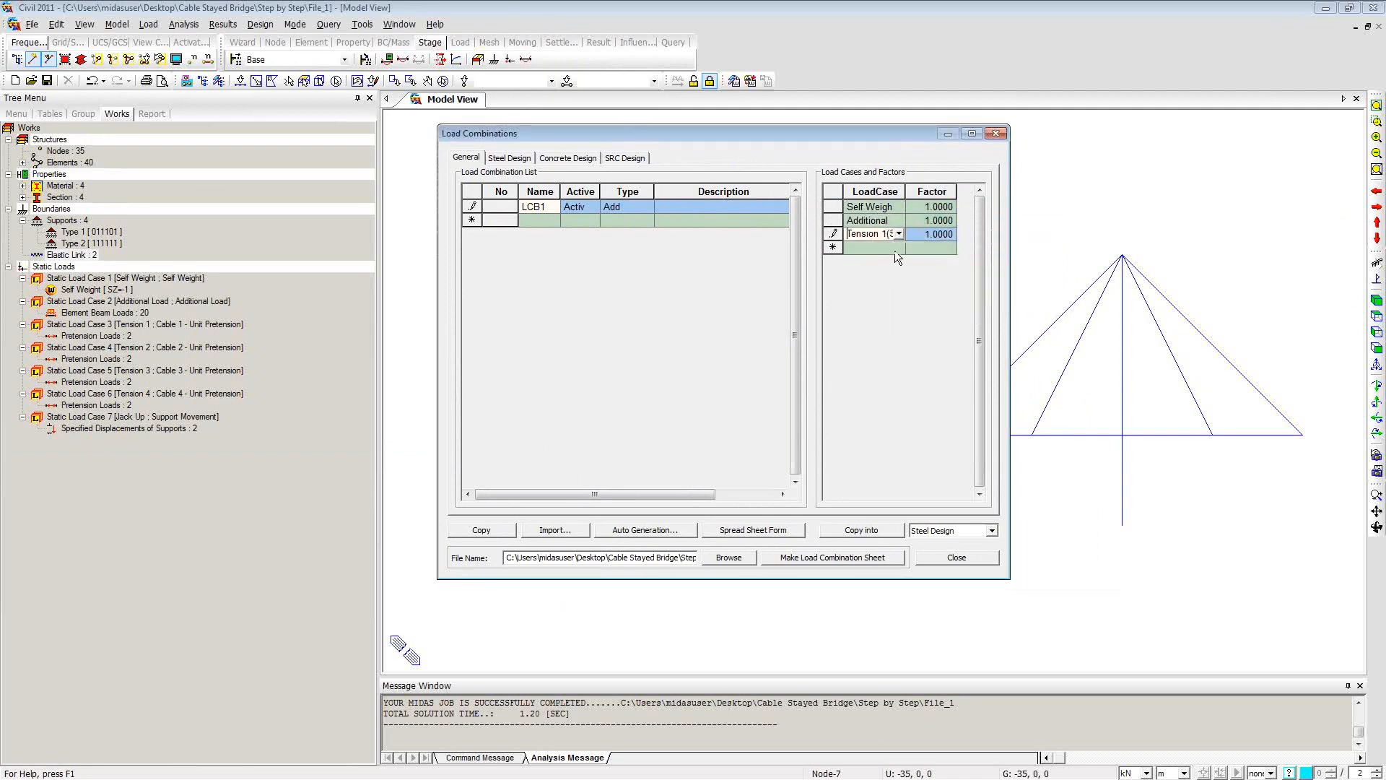
pyautogui.click(895, 248)
pyautogui.click(884, 296)
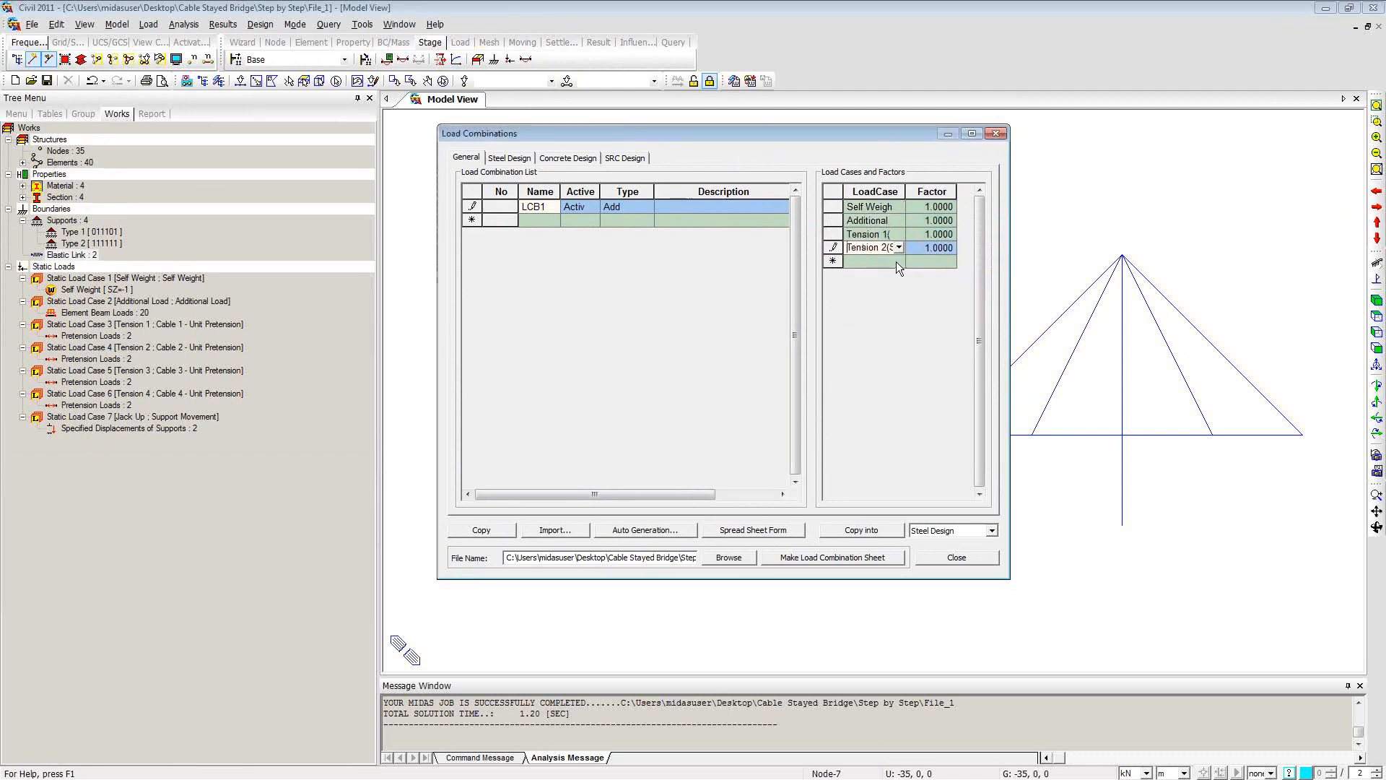
pyautogui.click(898, 261)
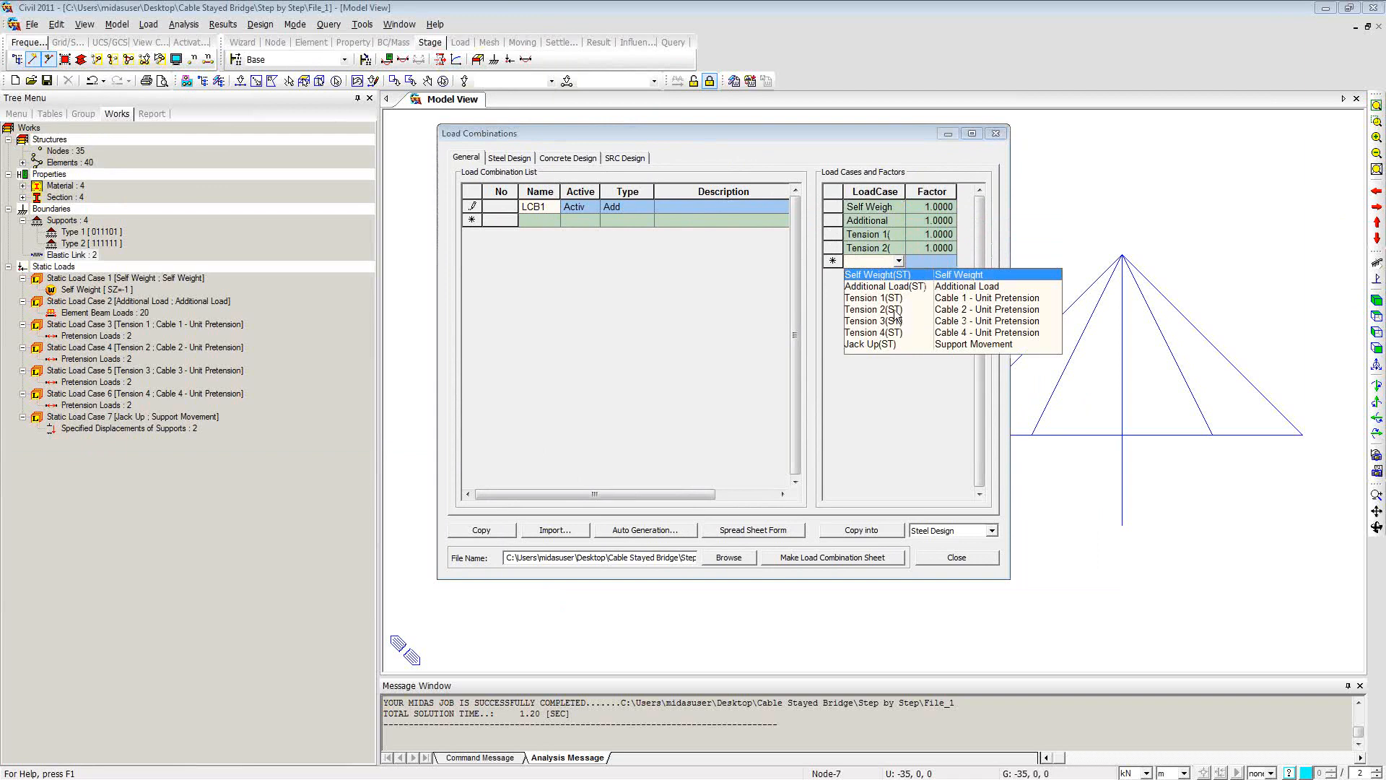
pyautogui.click(898, 321)
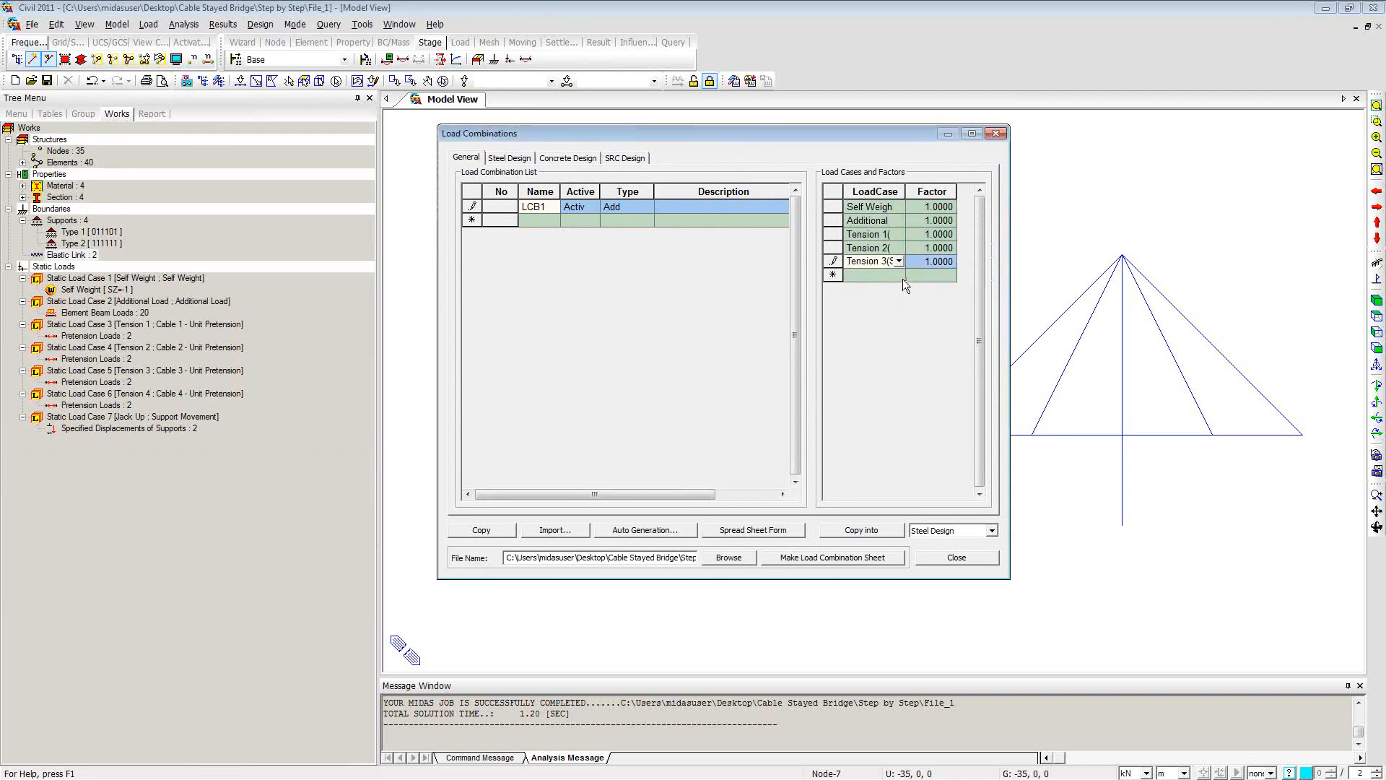
pyautogui.click(902, 279)
pyautogui.click(903, 350)
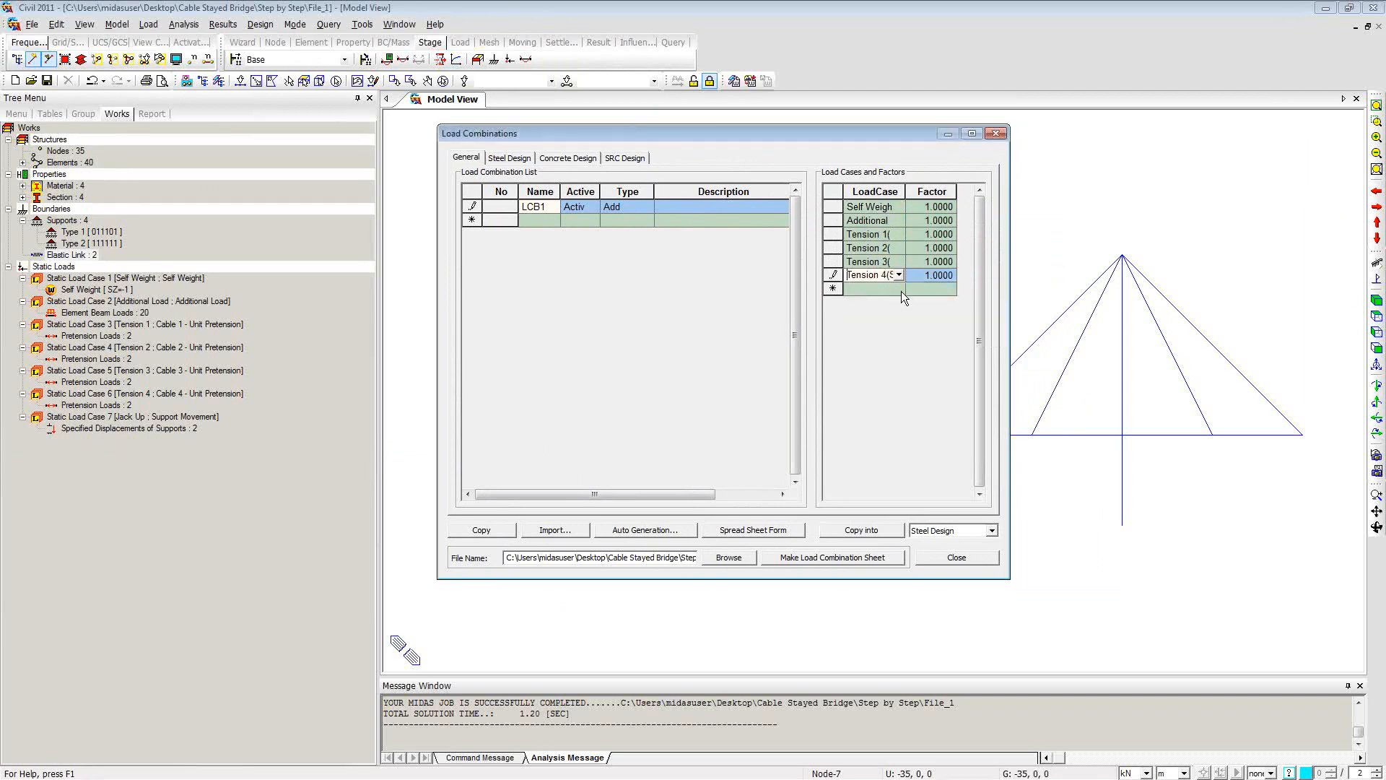
# Step: Add load case Jack Up to LCB1 with a factor of 1, and close the load combinations
pyautogui.click(901, 291)
pyautogui.click(894, 377)
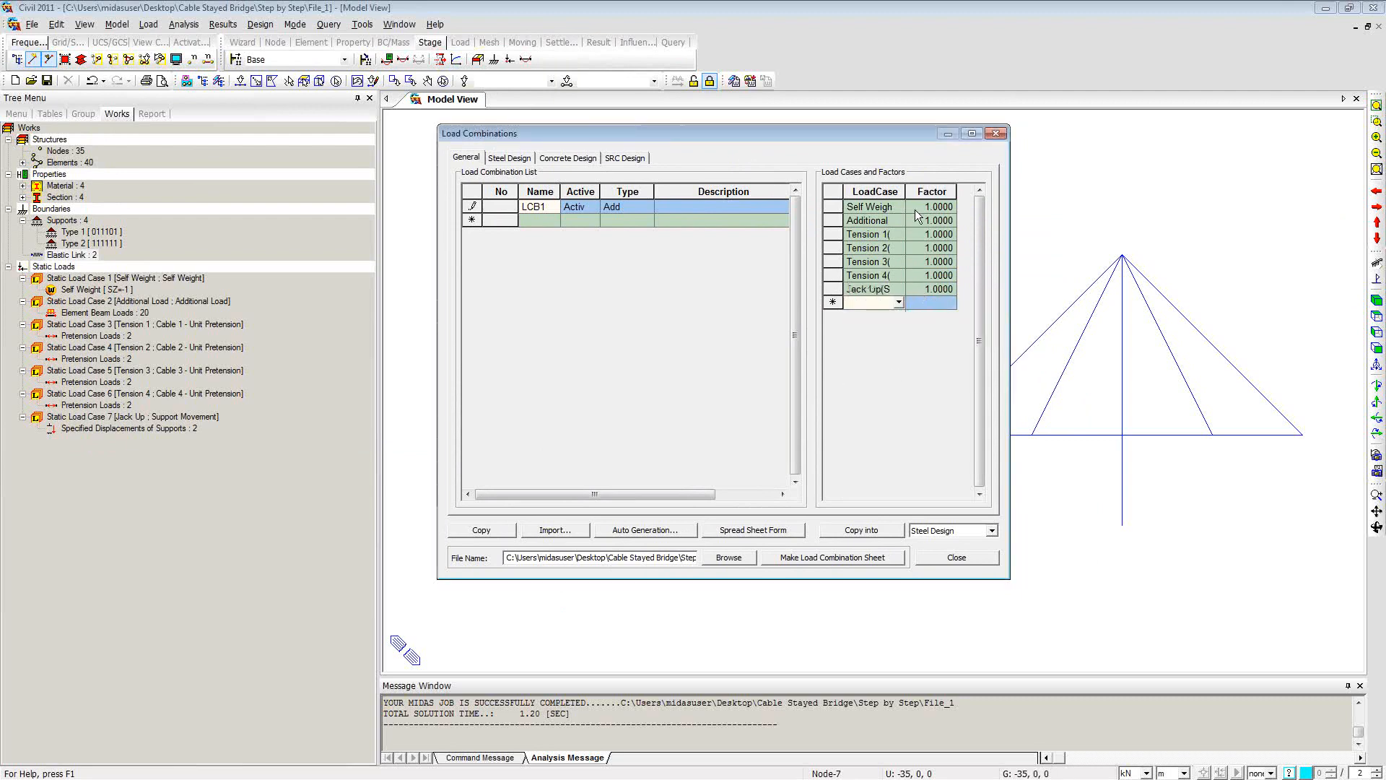
pyautogui.click(544, 219)
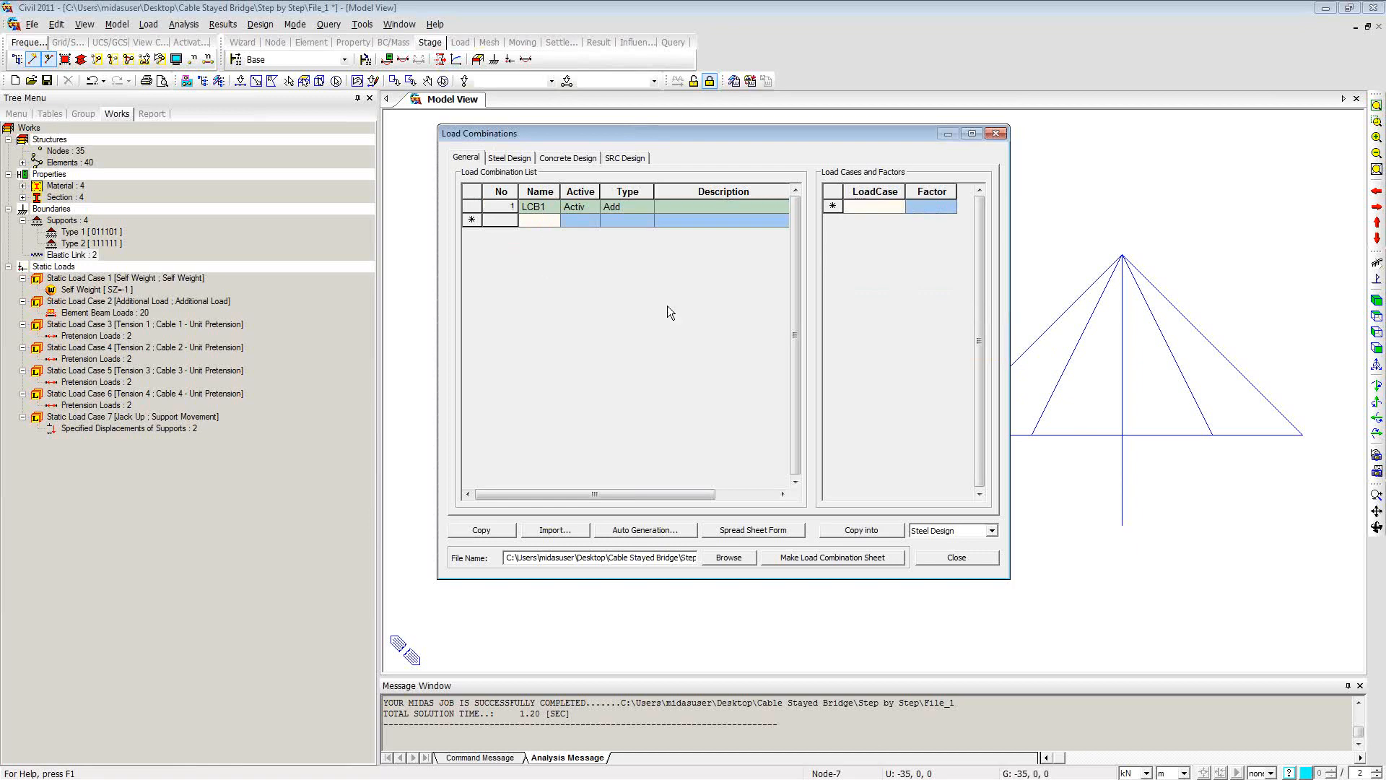
pyautogui.click(949, 562)
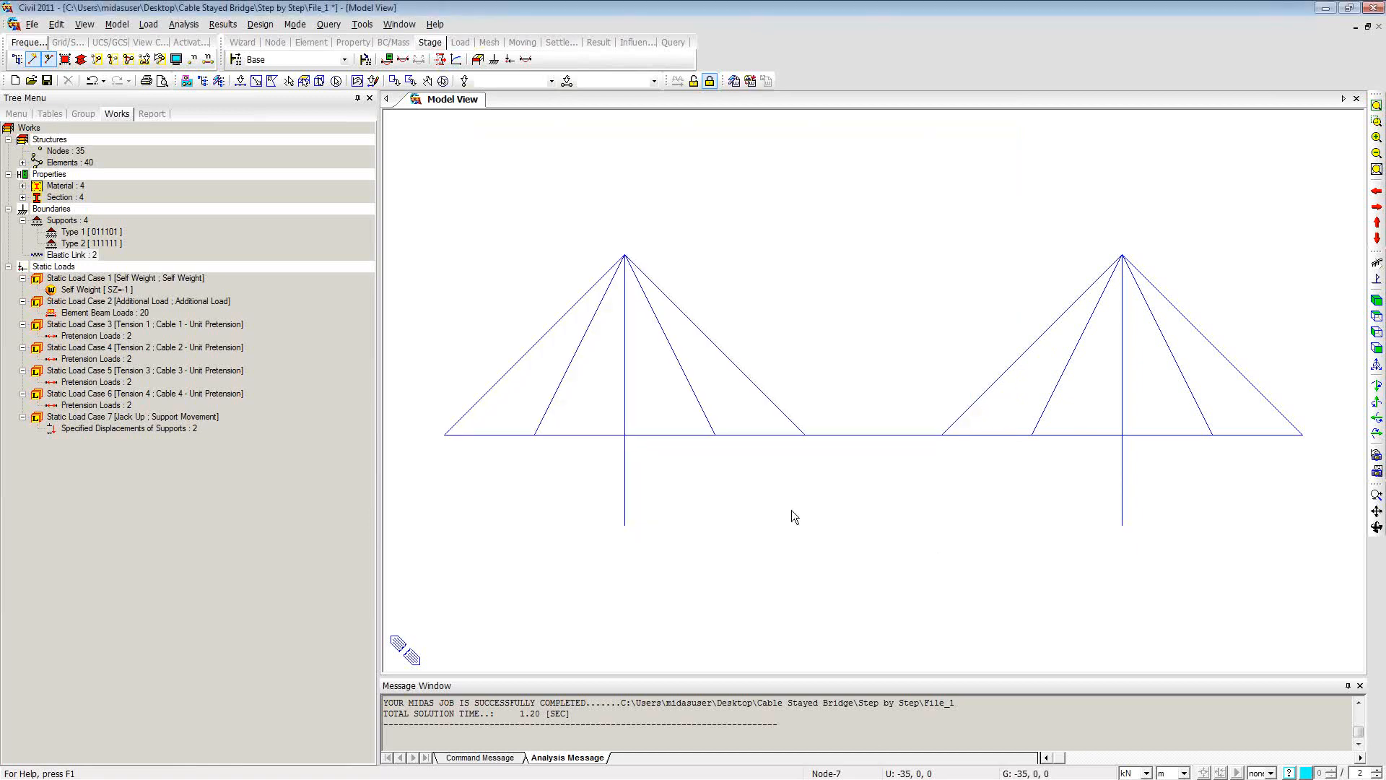
pyautogui.click(222, 26)
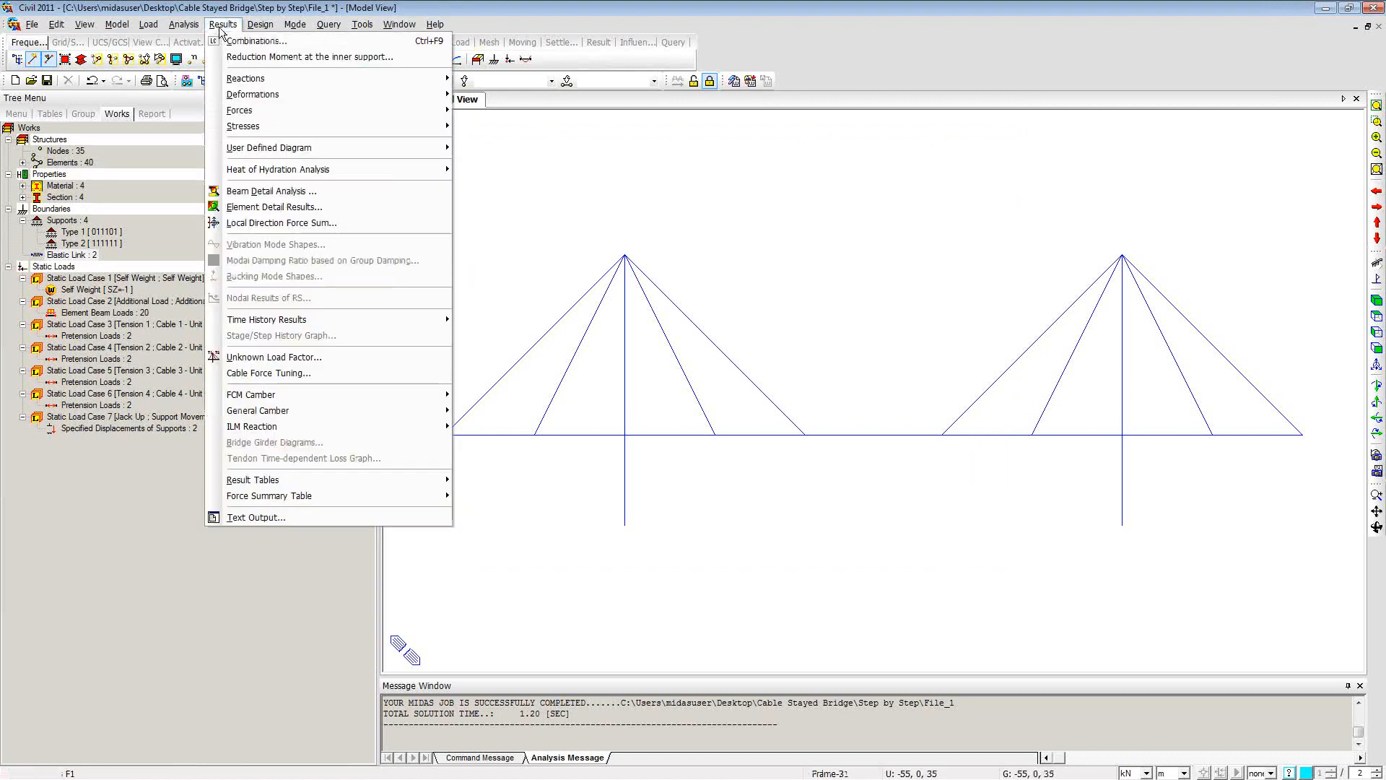
pyautogui.click(275, 357)
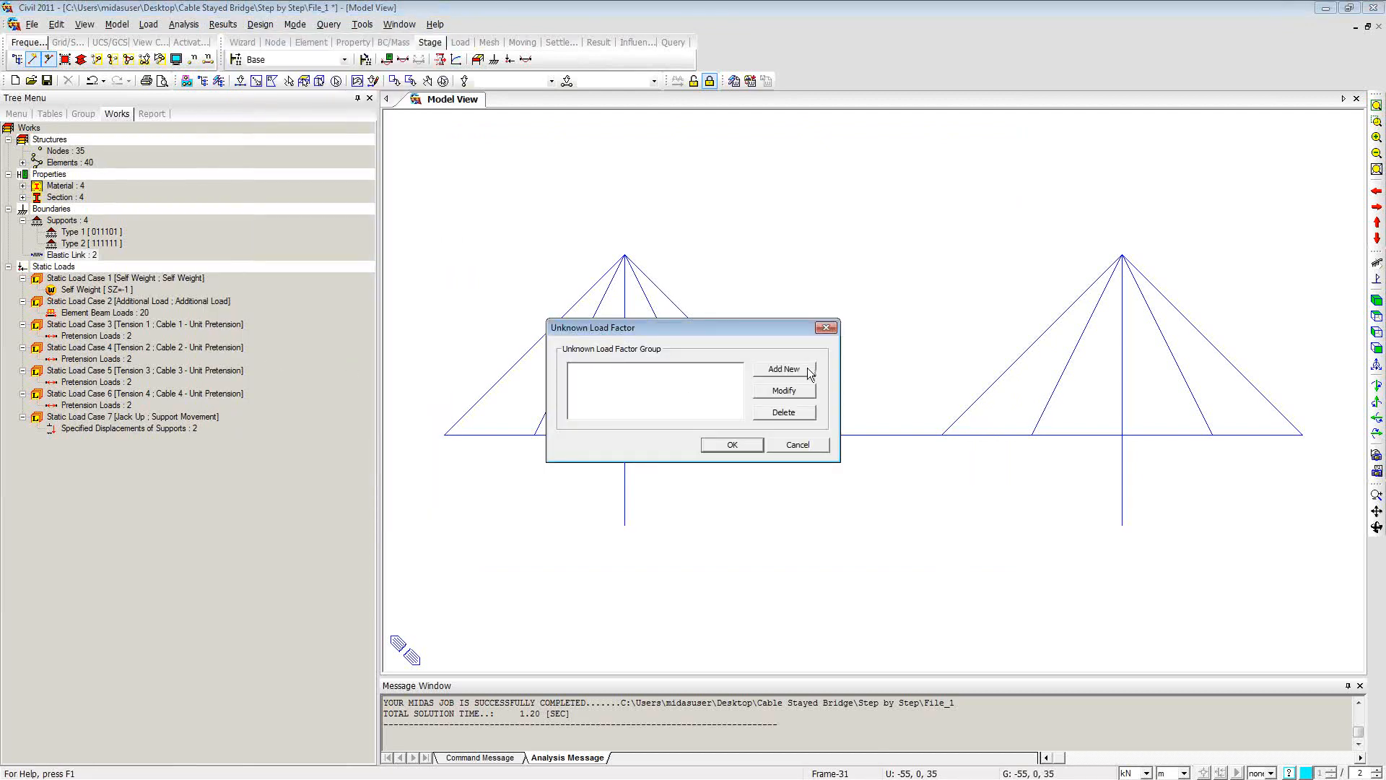
pyautogui.click(783, 369)
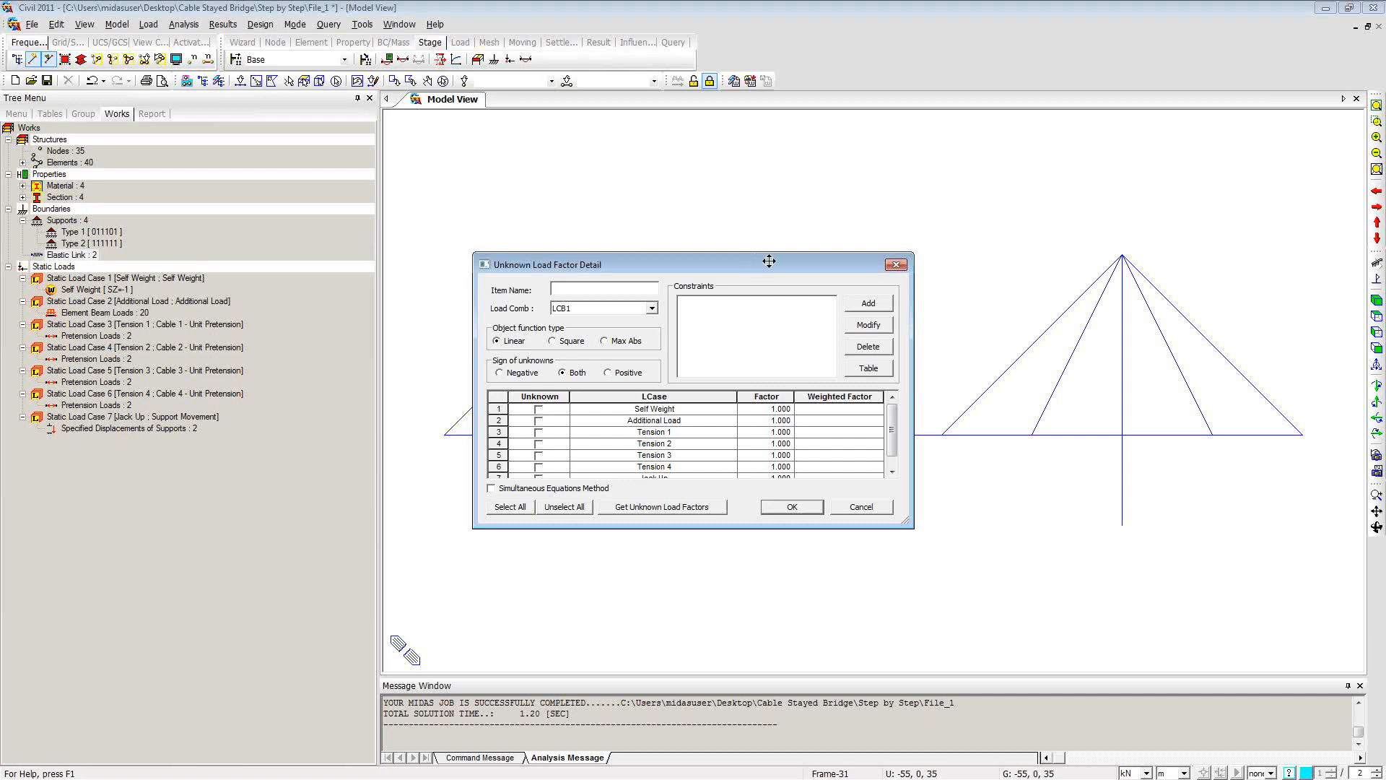
pyautogui.click(896, 266)
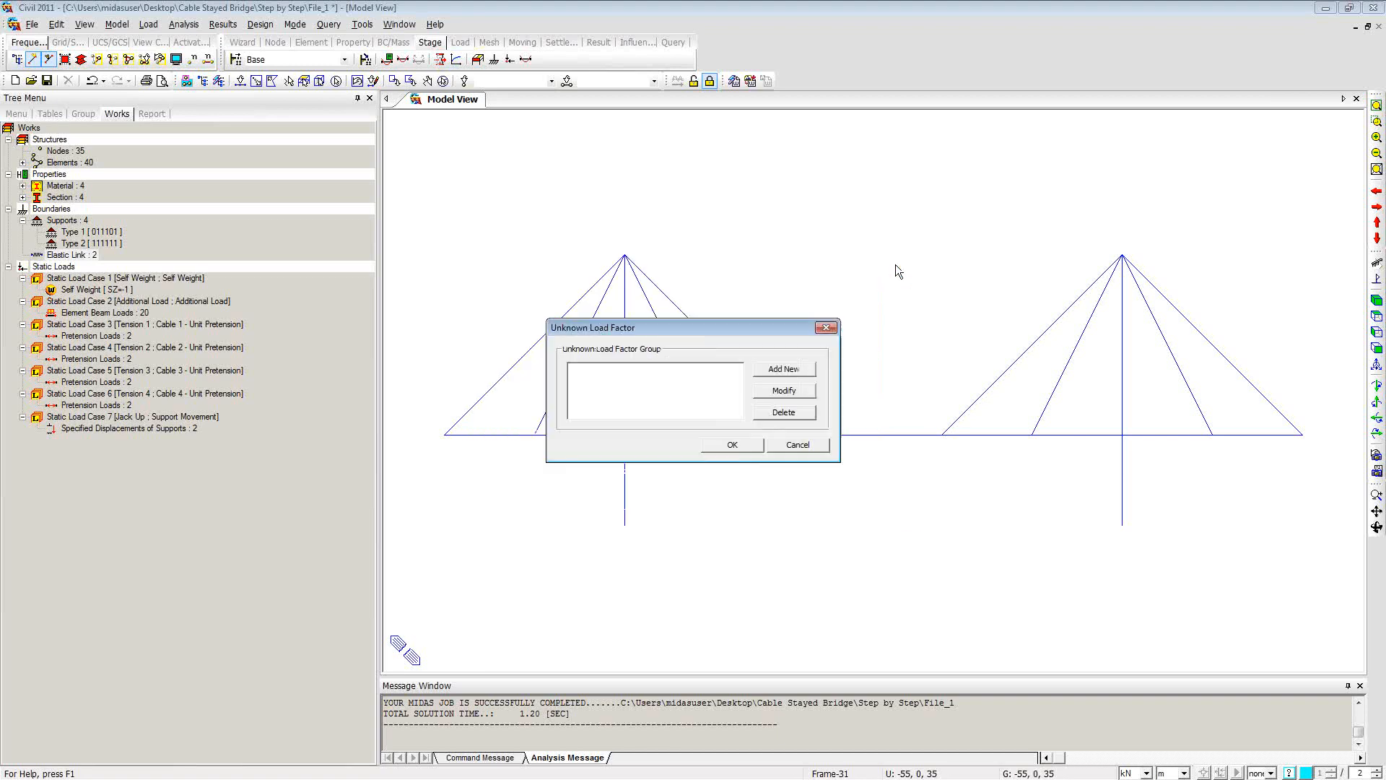
pyautogui.click(832, 327)
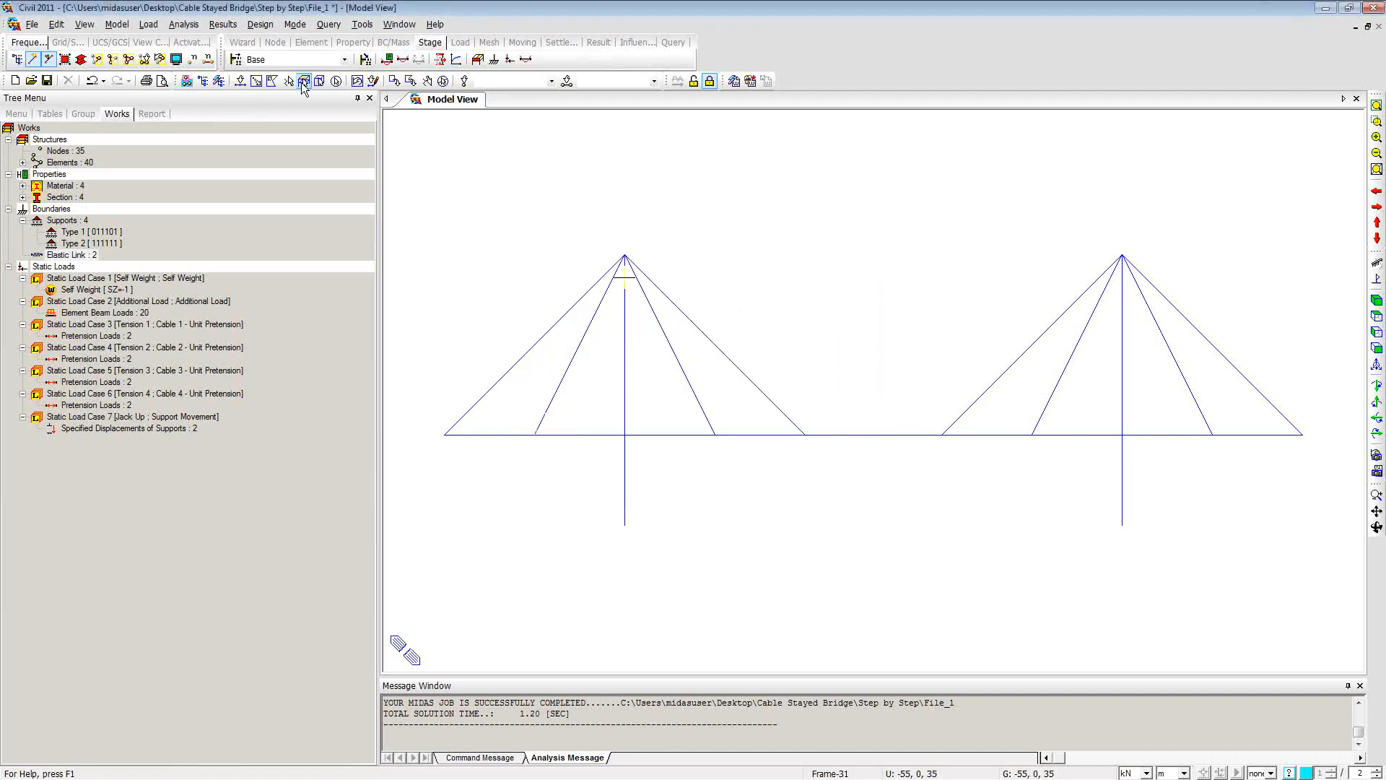
# Step: Display the element numbers in the model and start a new unknown load factor item named UK for combination LCB1
pyautogui.click(208, 59)
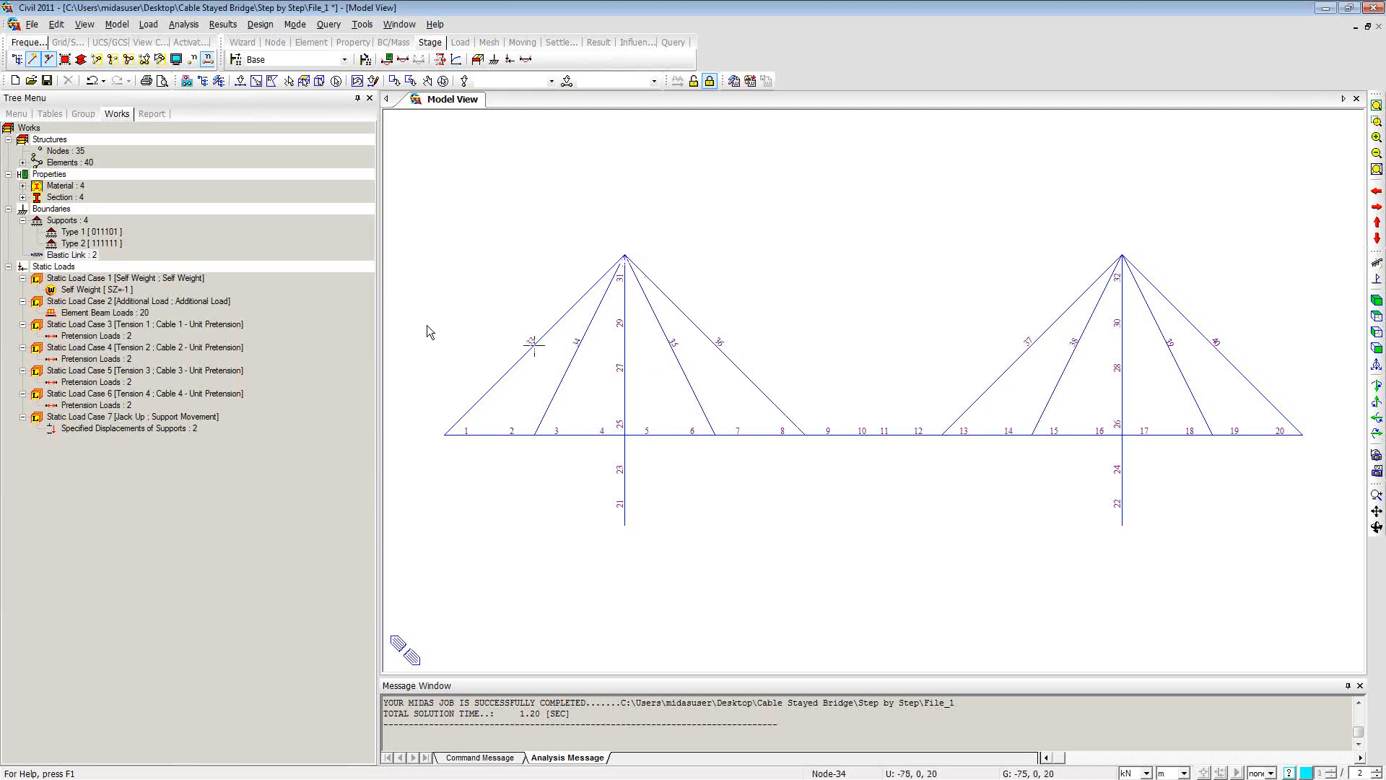
pyautogui.click(224, 26)
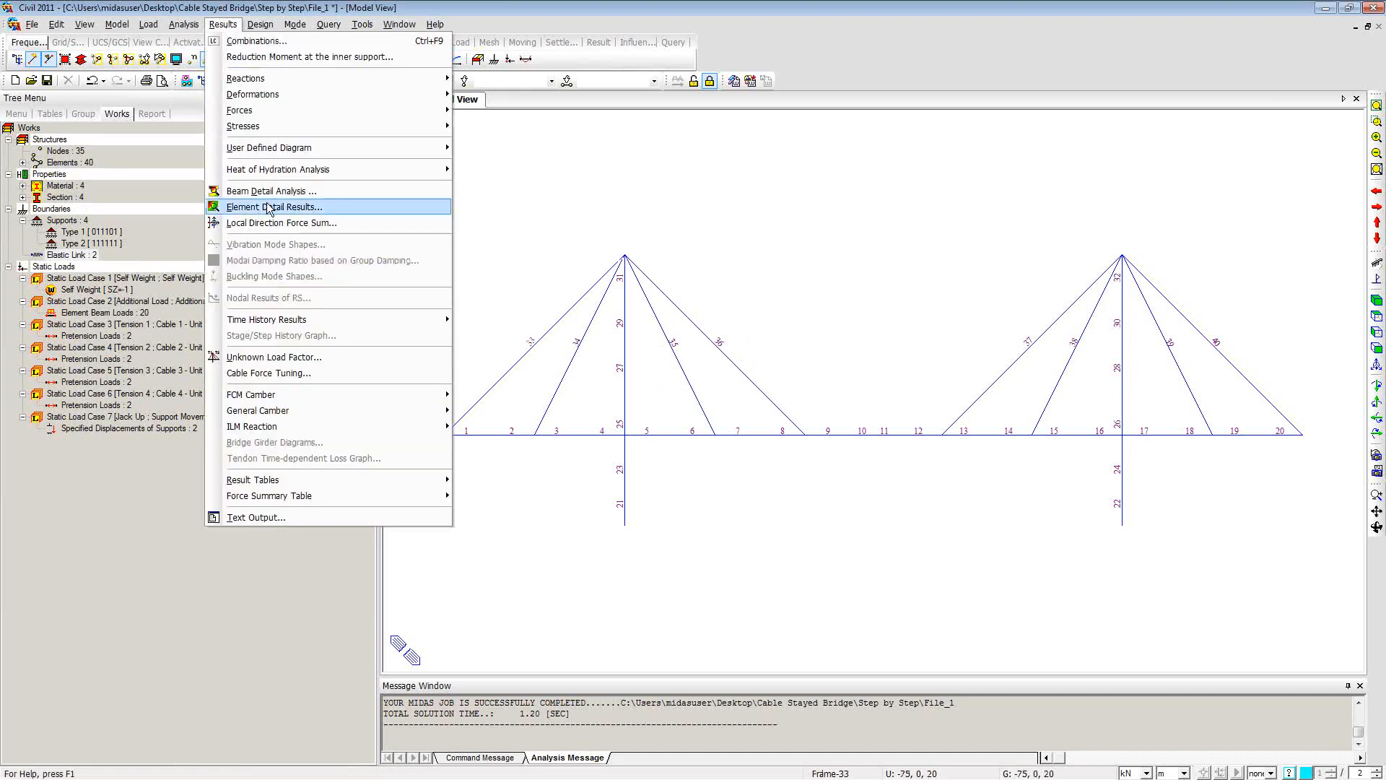
pyautogui.click(275, 356)
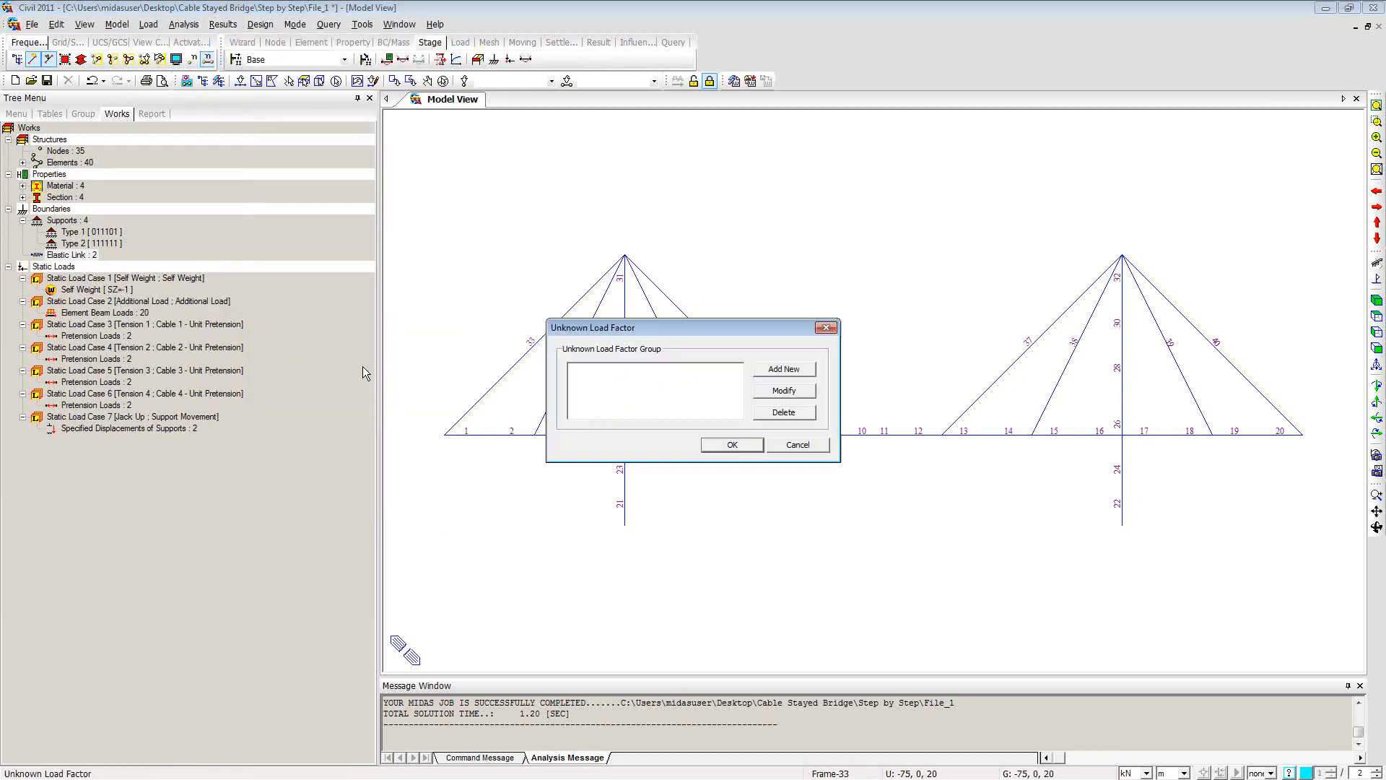
pyautogui.click(778, 369)
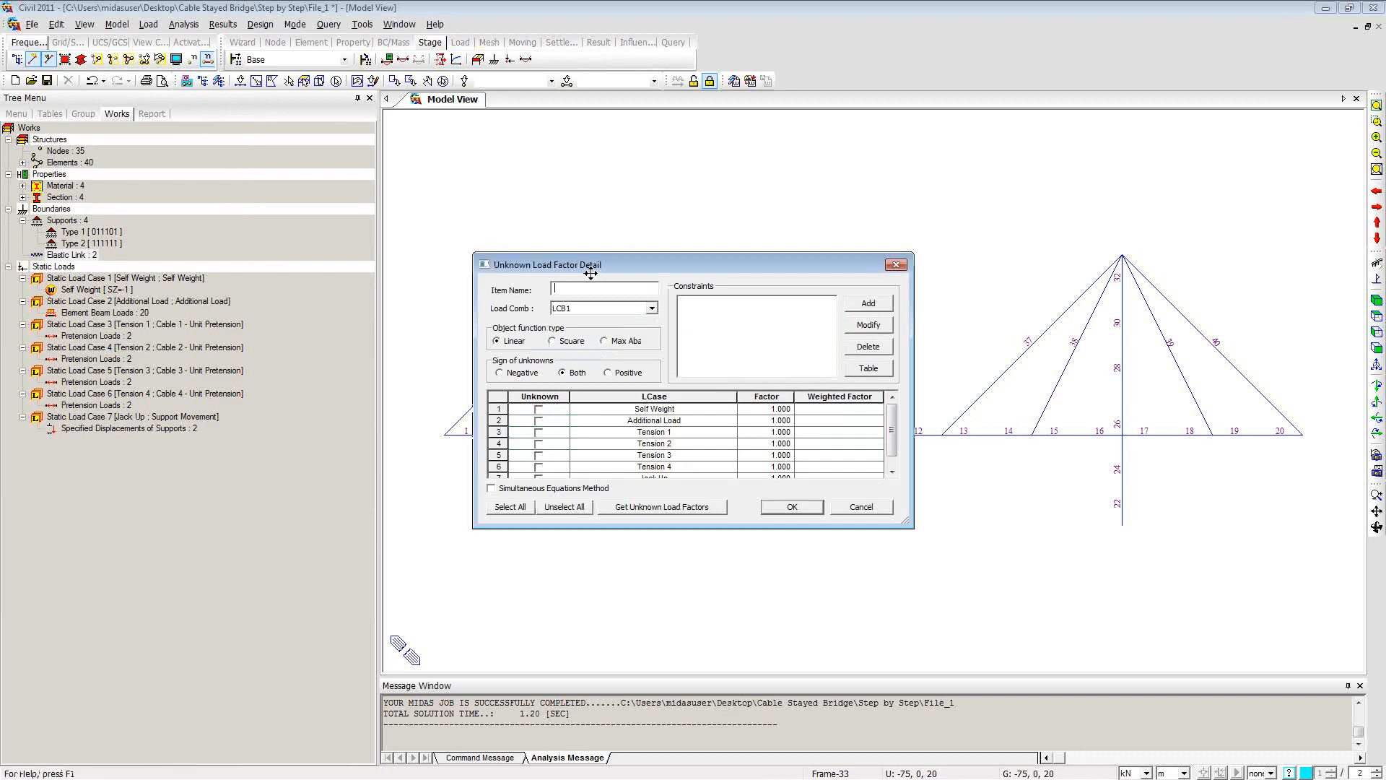
pyautogui.write('UK')
# Step: Add a Beam Force constraint named Element 5 that sets My at the I-end of element 5 equal to -3000
pyautogui.click(869, 302)
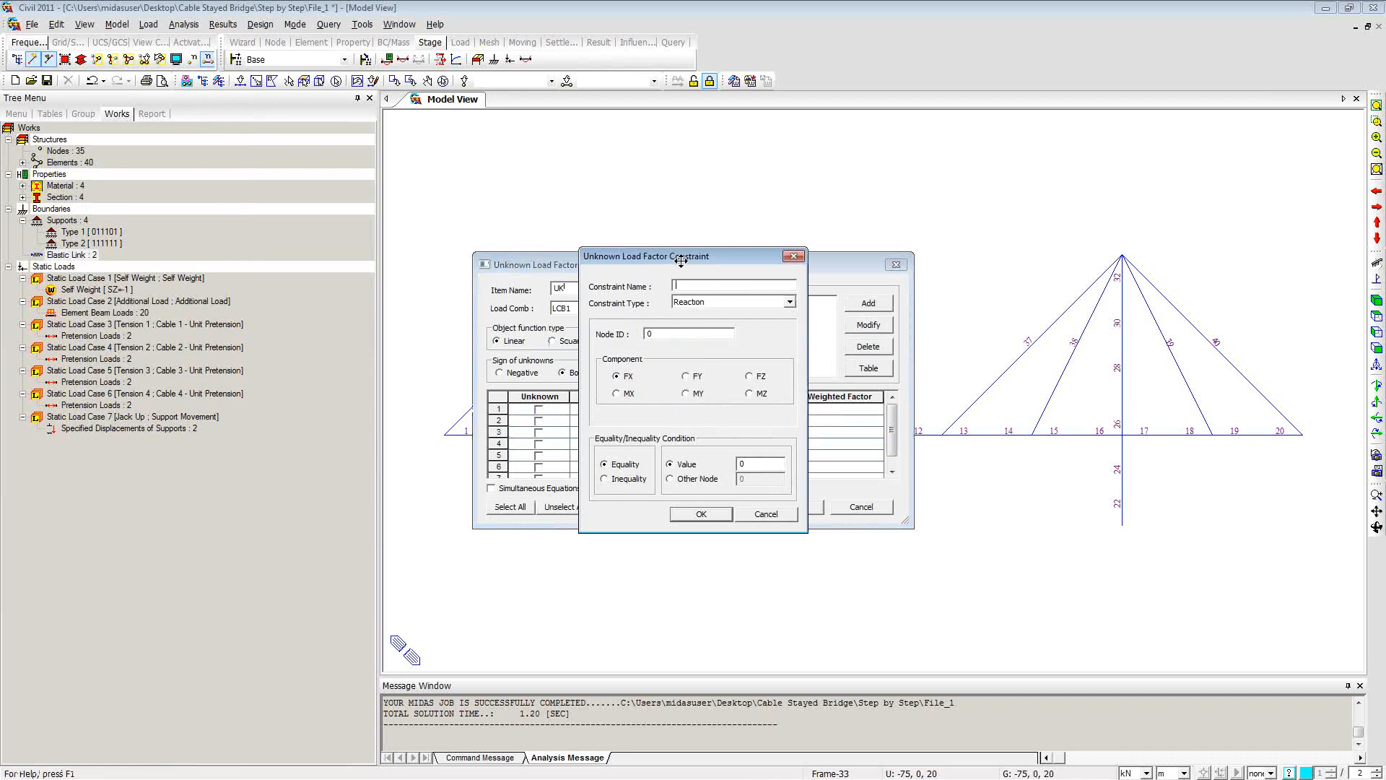
pyautogui.write('E')
pyautogui.write('eement 5')
pyautogui.click(709, 305)
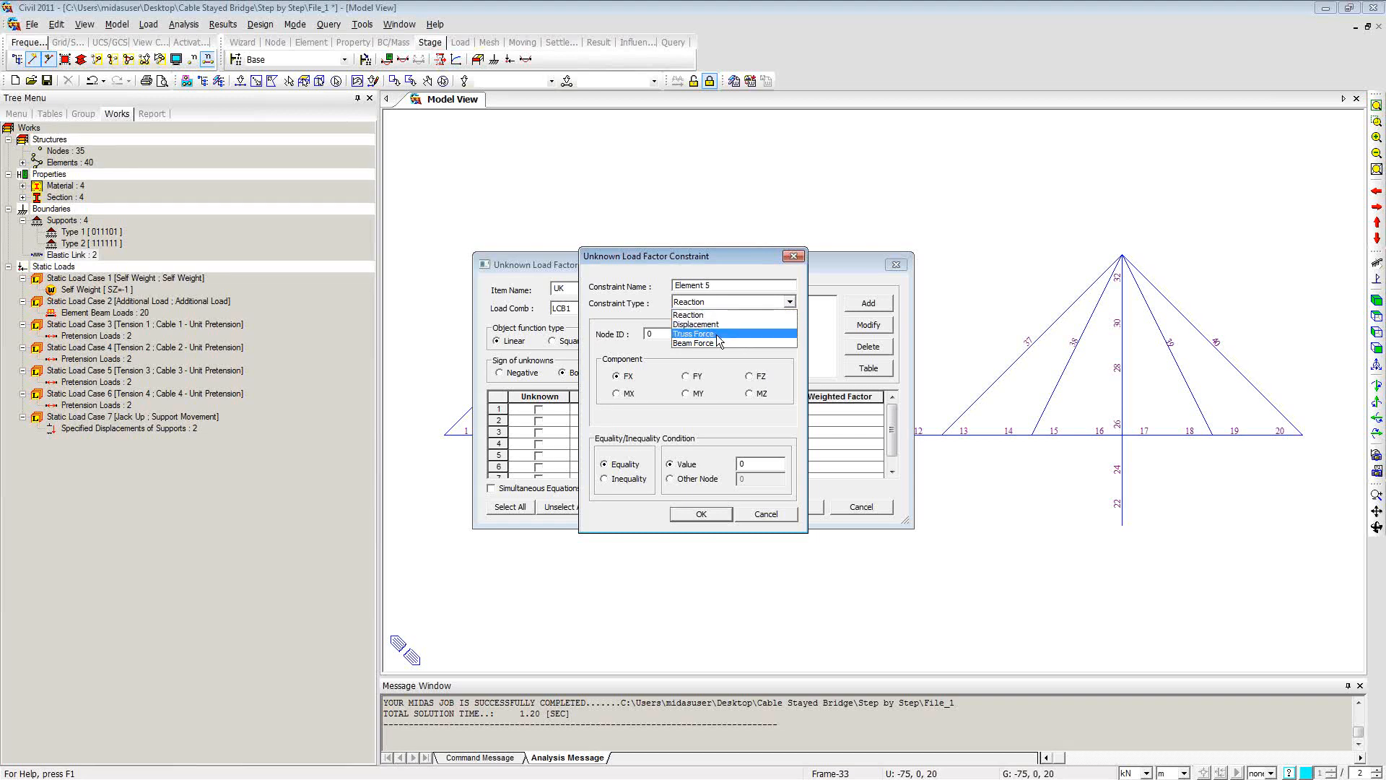
pyautogui.click(720, 344)
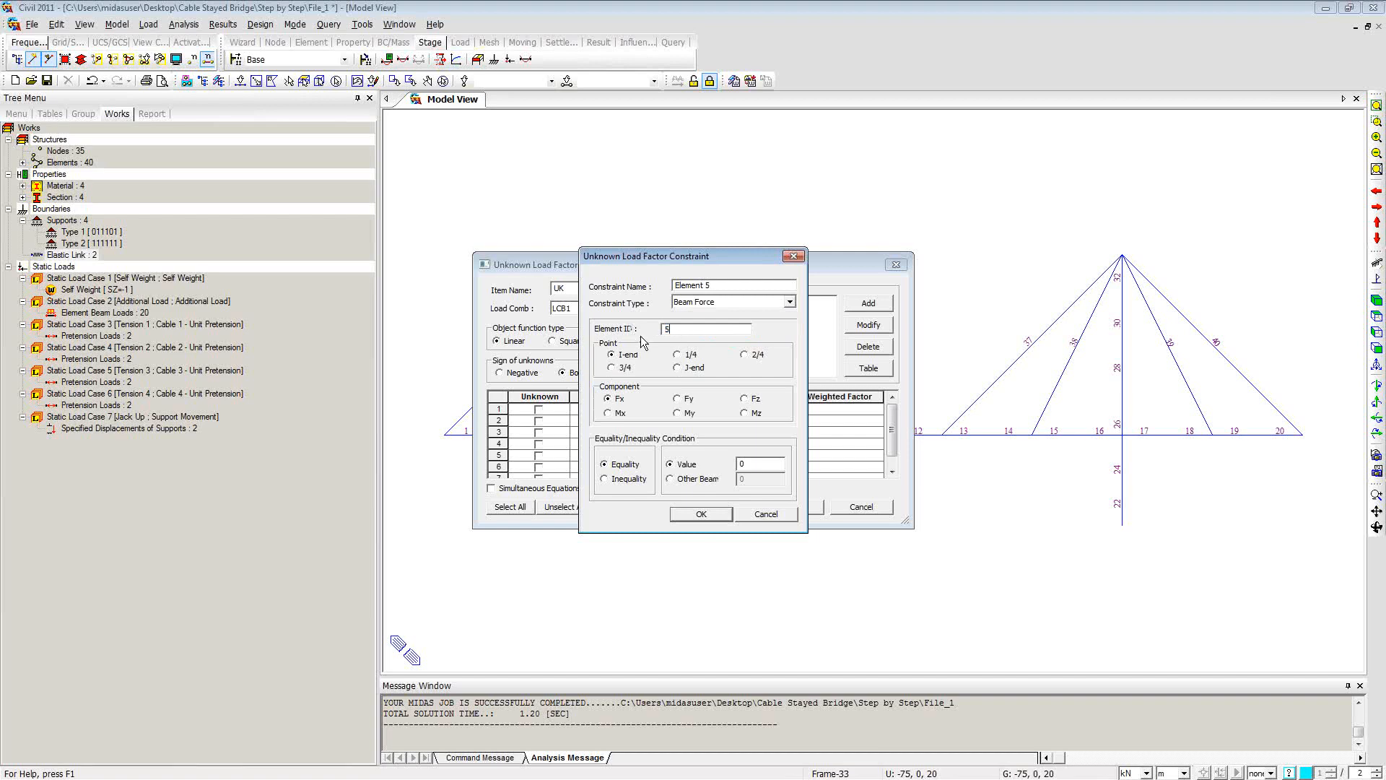
pyautogui.click(677, 413)
pyautogui.write('-3000')
pyautogui.click(721, 514)
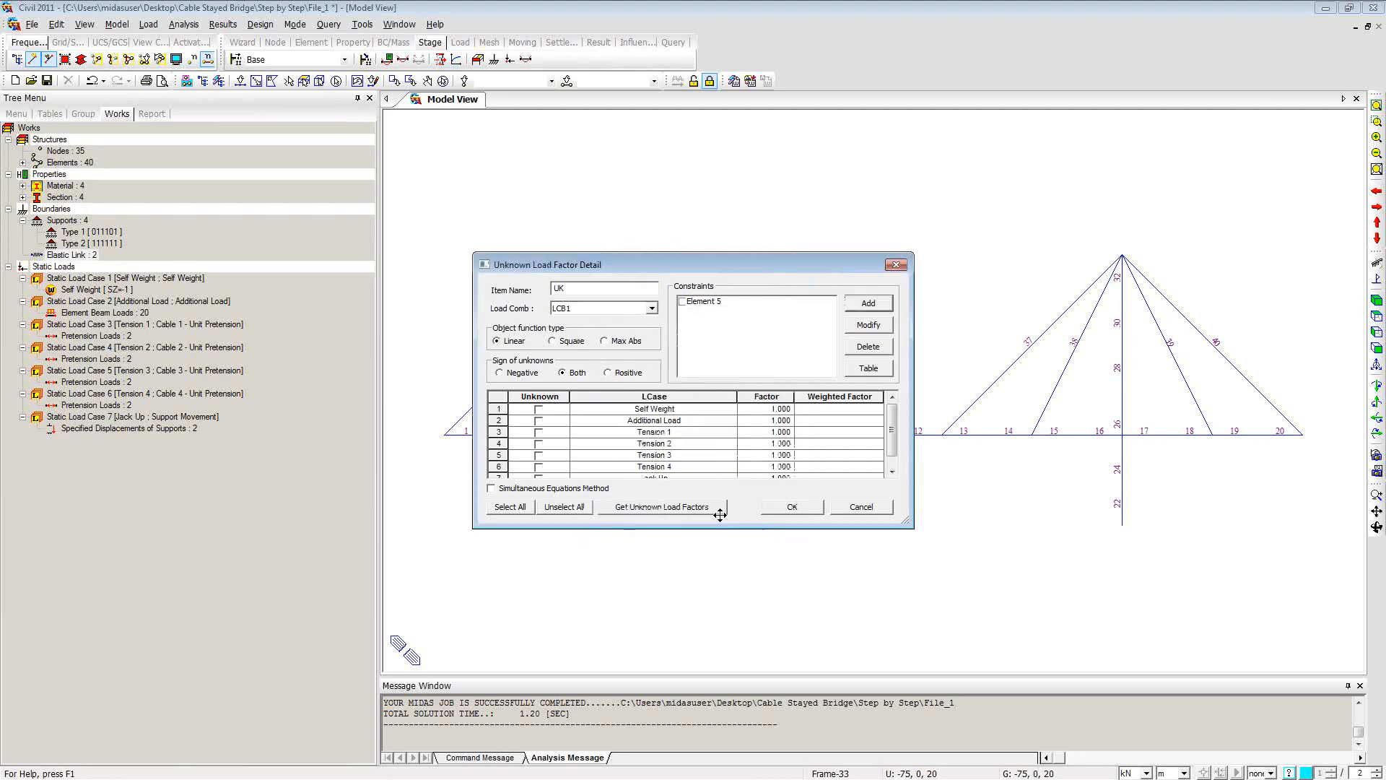
# Step: Open the constraint table of item UK at its beam force constraints
pyautogui.click(862, 302)
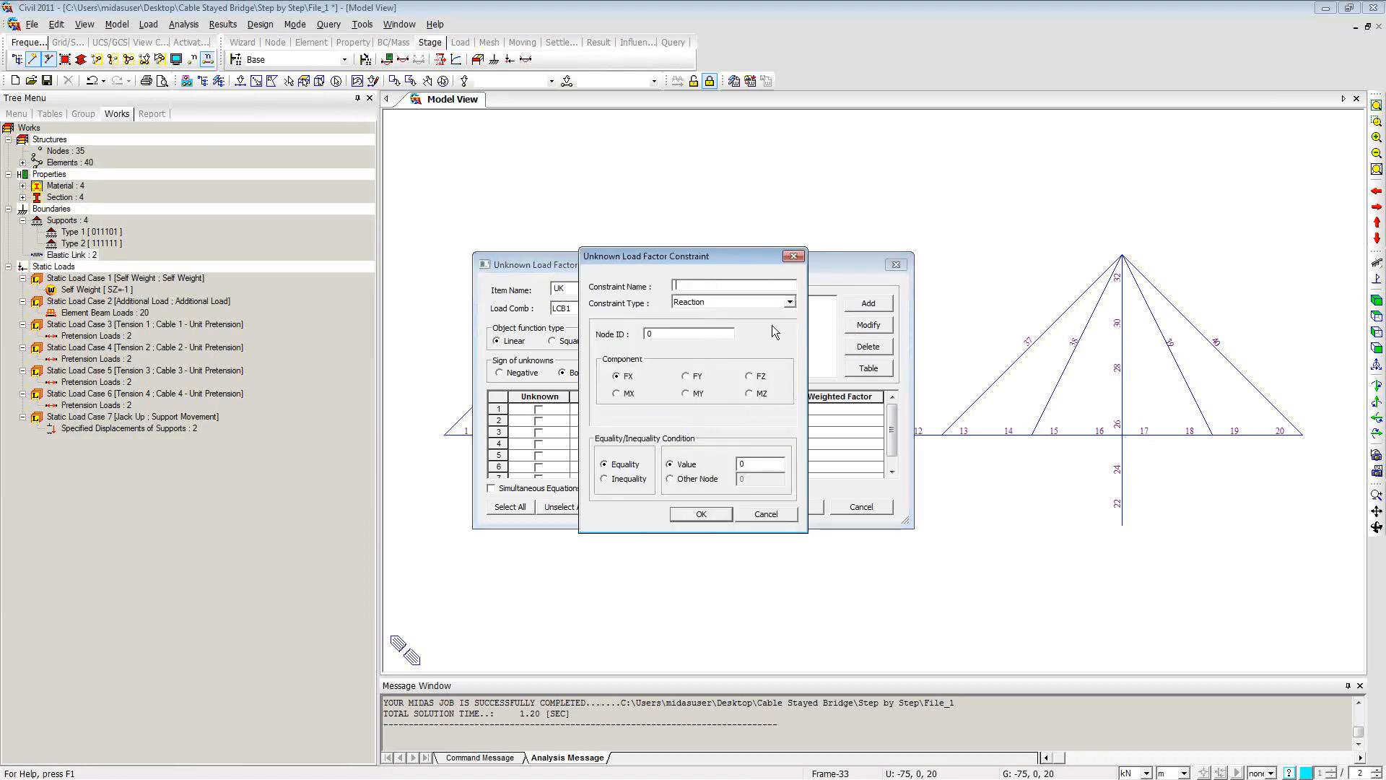
pyautogui.click(794, 257)
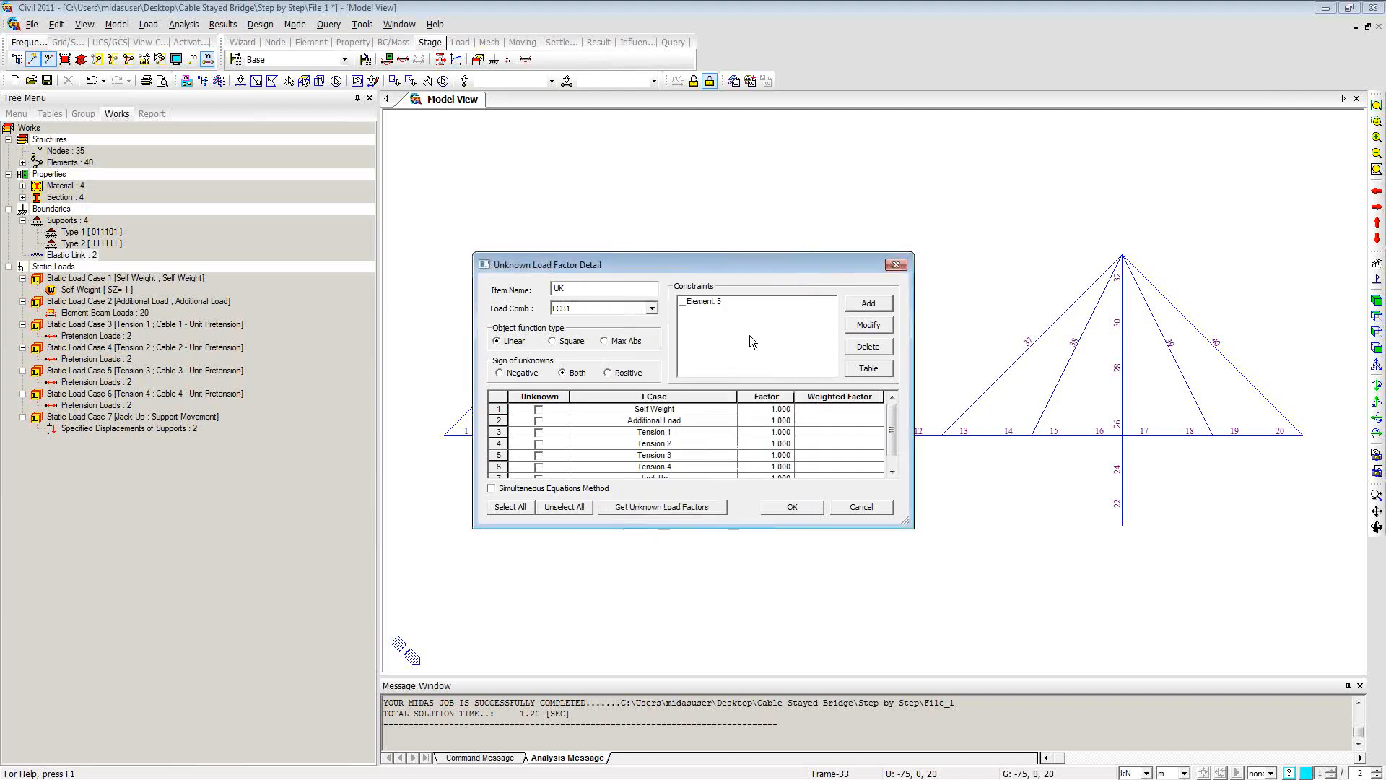
pyautogui.click(871, 369)
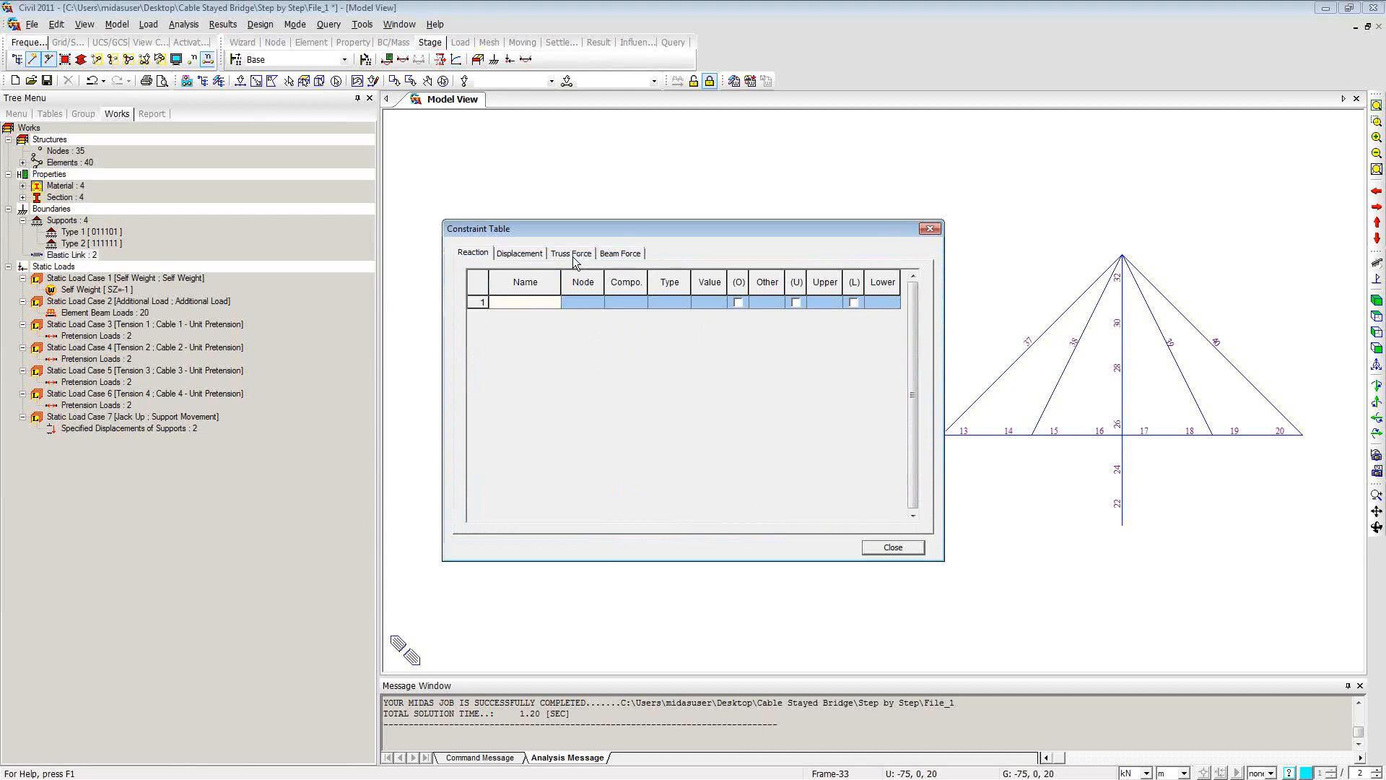
pyautogui.click(627, 254)
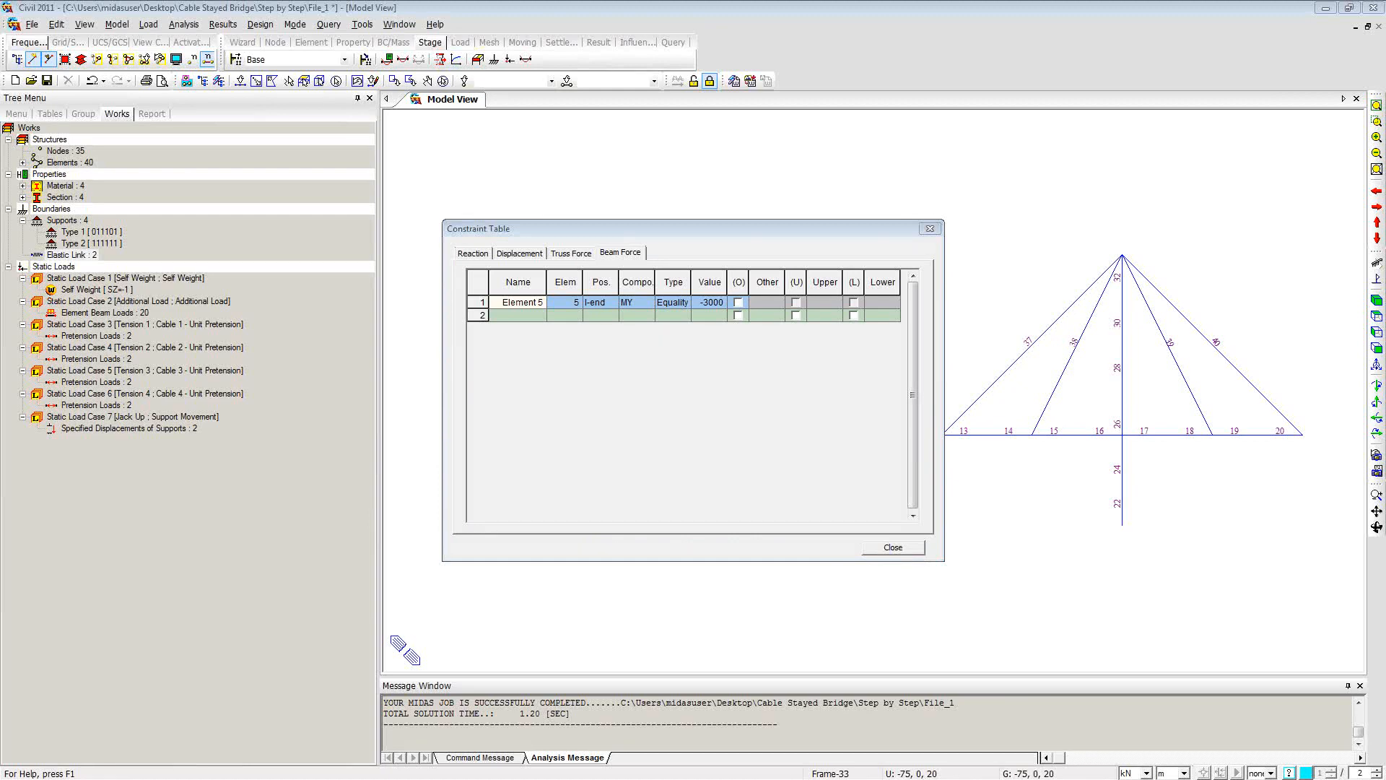
# Step: Switch to the Constraints & PT workbook in Excel and copy the beam force rows A4:F6 from the Constraints for ULF sheet
pyautogui.moveTo(22, 238); pyautogui.dragTo(729, 3)
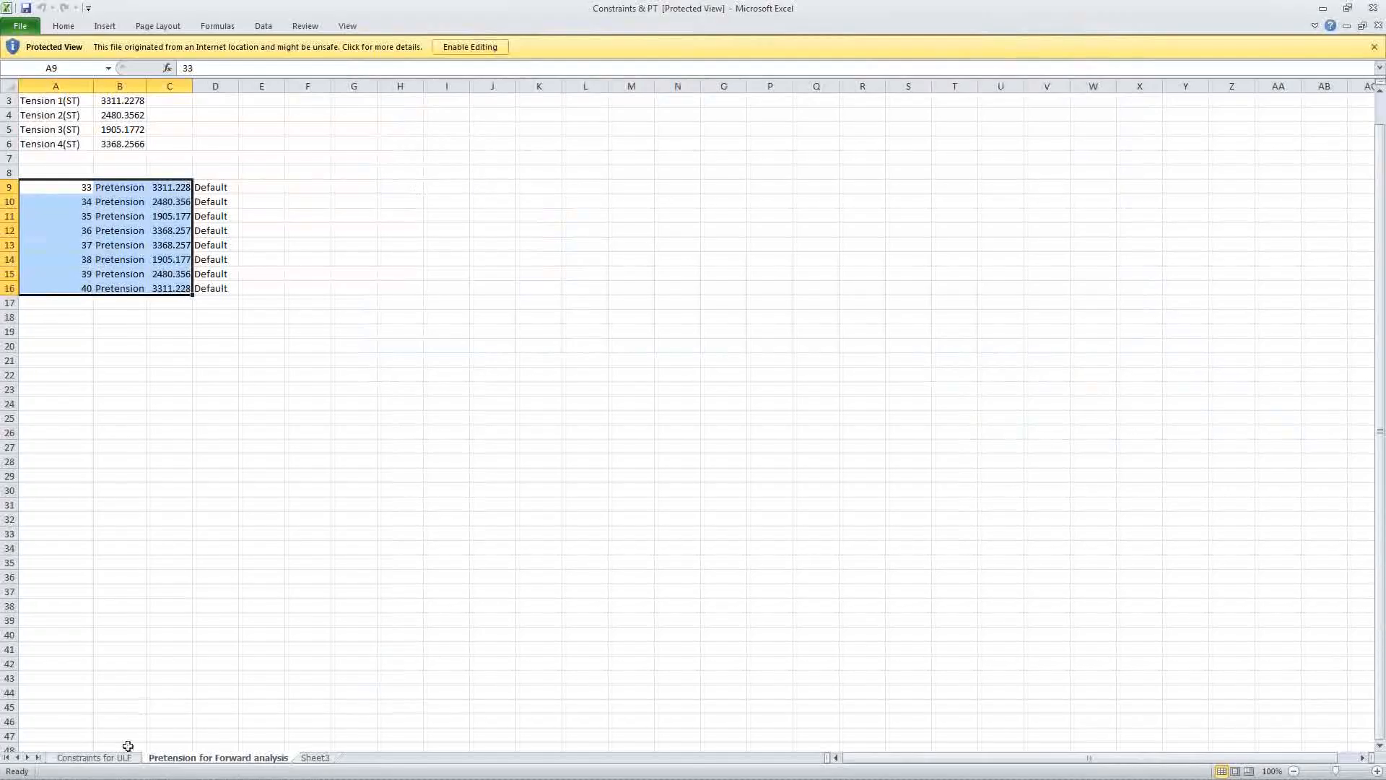
pyautogui.click(120, 759)
pyautogui.click(127, 202)
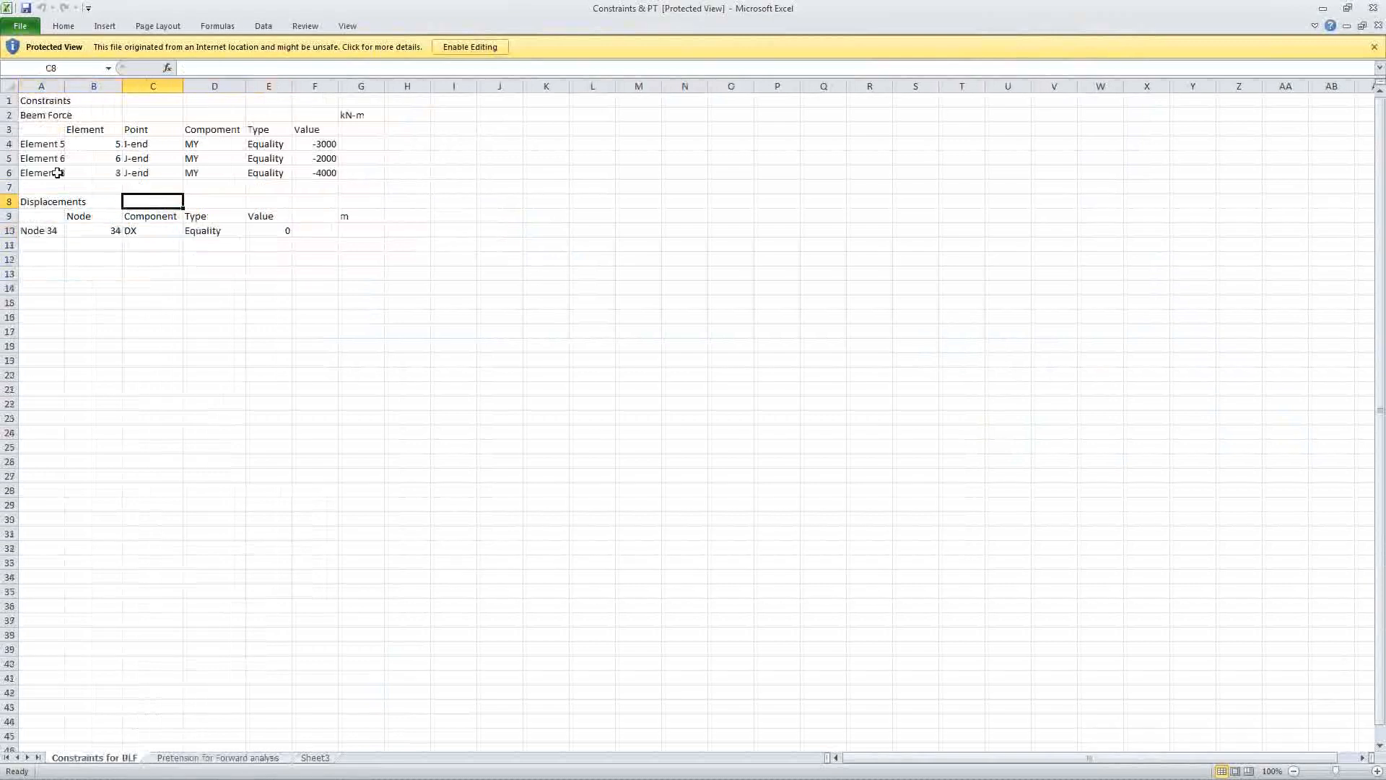
pyautogui.moveTo(41, 142); pyautogui.dragTo(308, 175)
pyautogui.rightClick(308, 175)
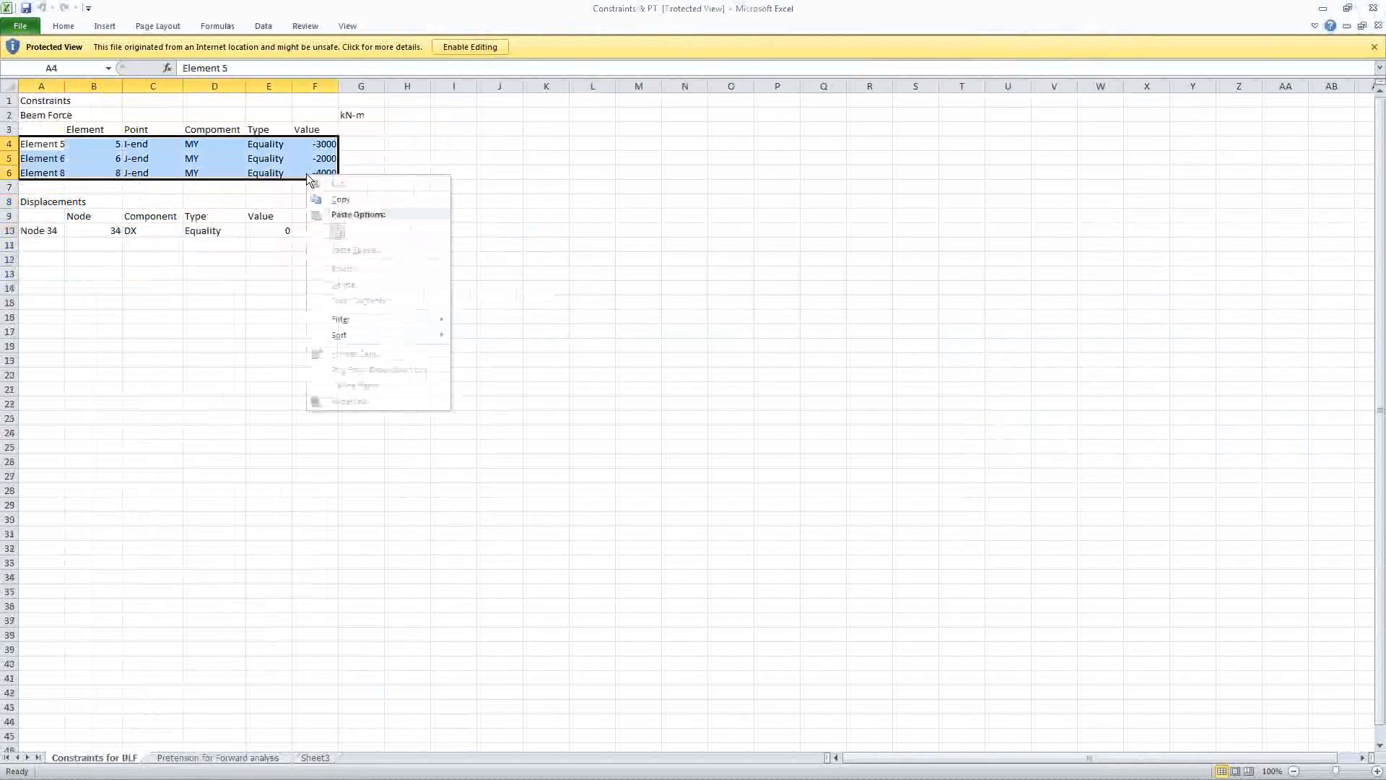
pyautogui.click(340, 197)
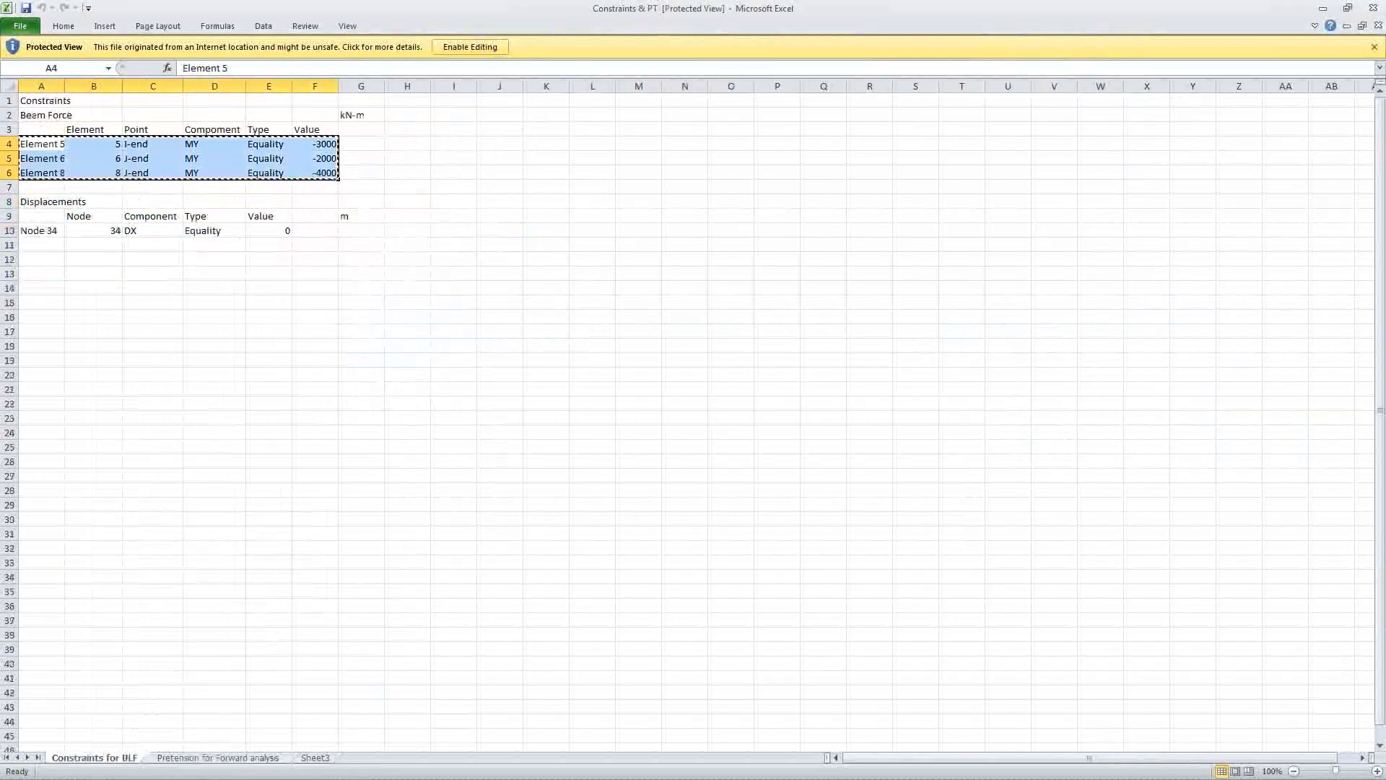
# Step: Return to midas Civil and replace the Element 5 row of the beam force constraint table with the three copied rows for elements 5, 6 and 8
pyautogui.click(1328, 9)
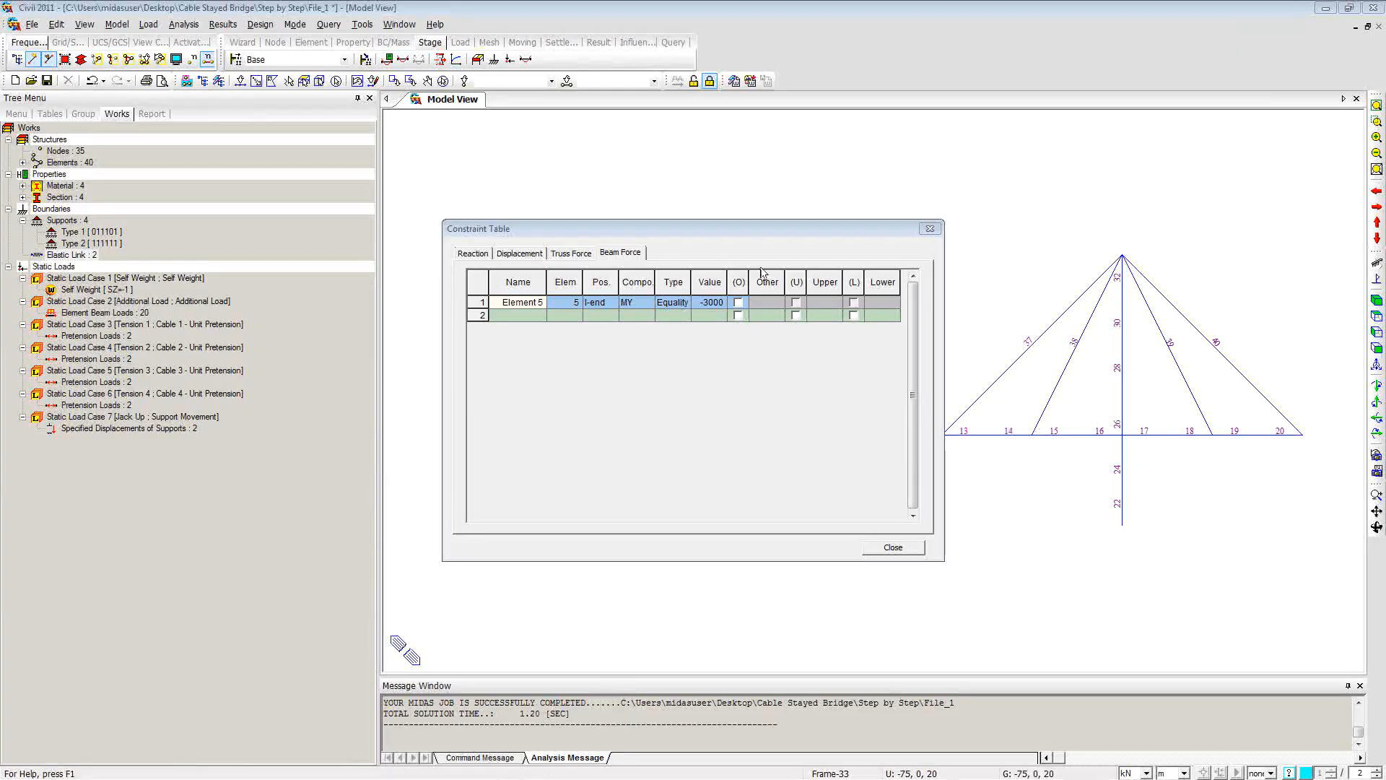
pyautogui.click(479, 302)
pyautogui.press('Delete')
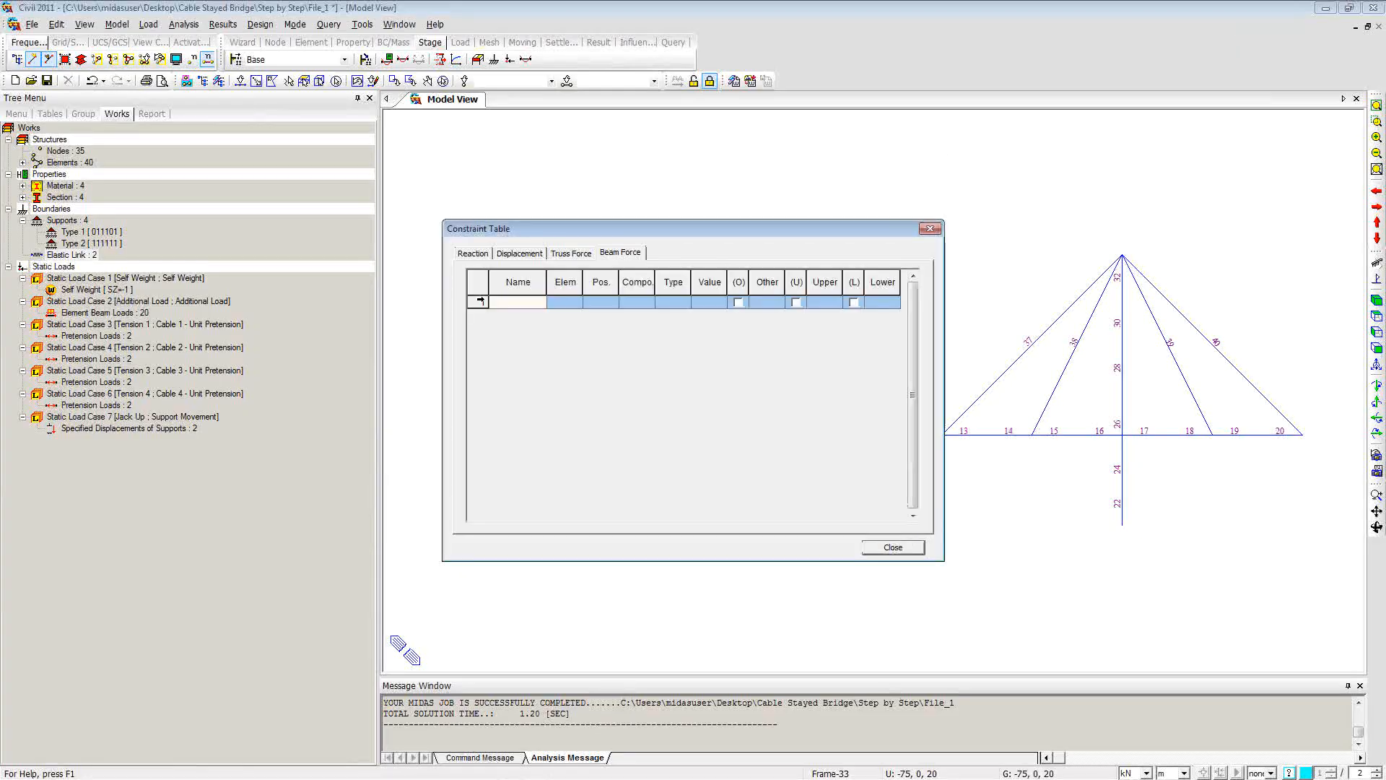
pyautogui.hotkey('ctrl', 'v')
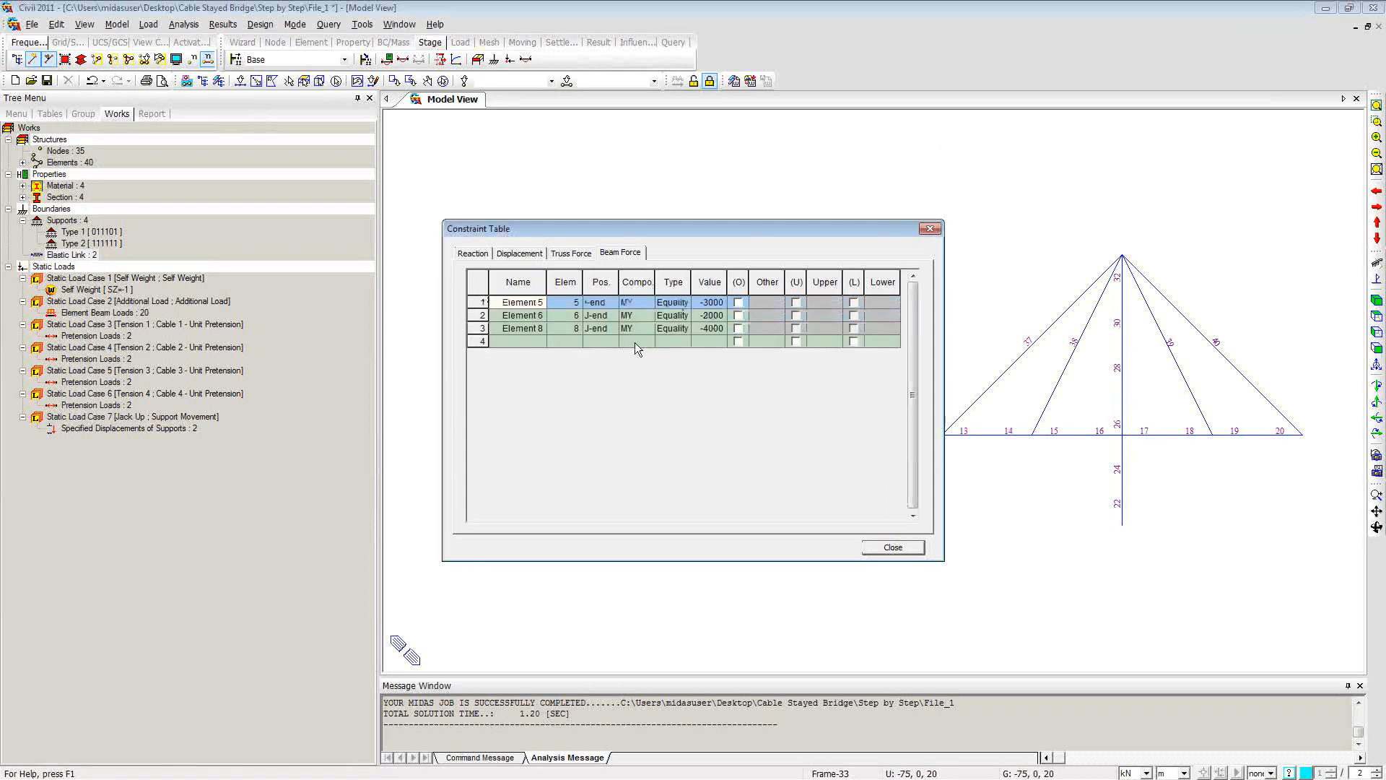
# Step: Copy the Node 34 row A10:E10 from the Excel constraints sheet and paste it into the displacement constraint table in midas Civil
pyautogui.click(510, 254)
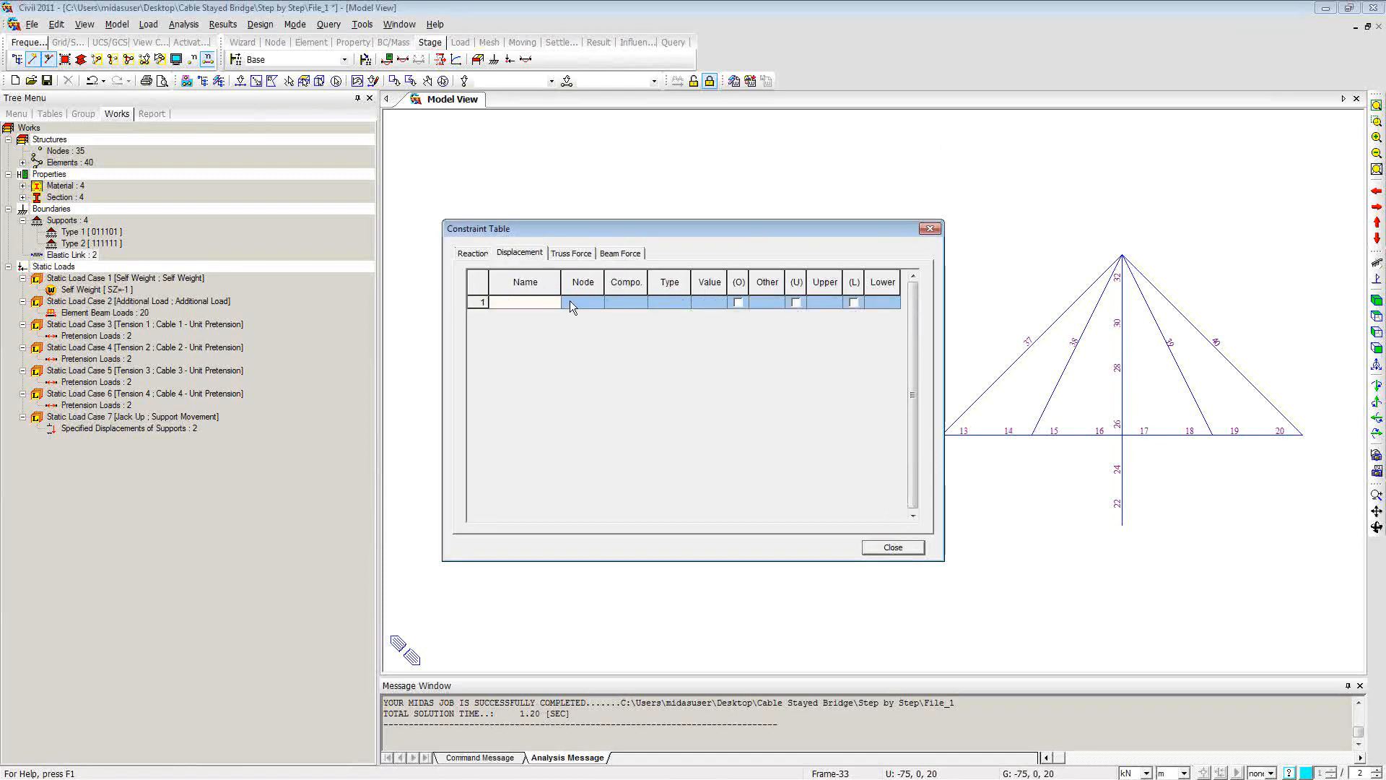
pyautogui.click(128, 427)
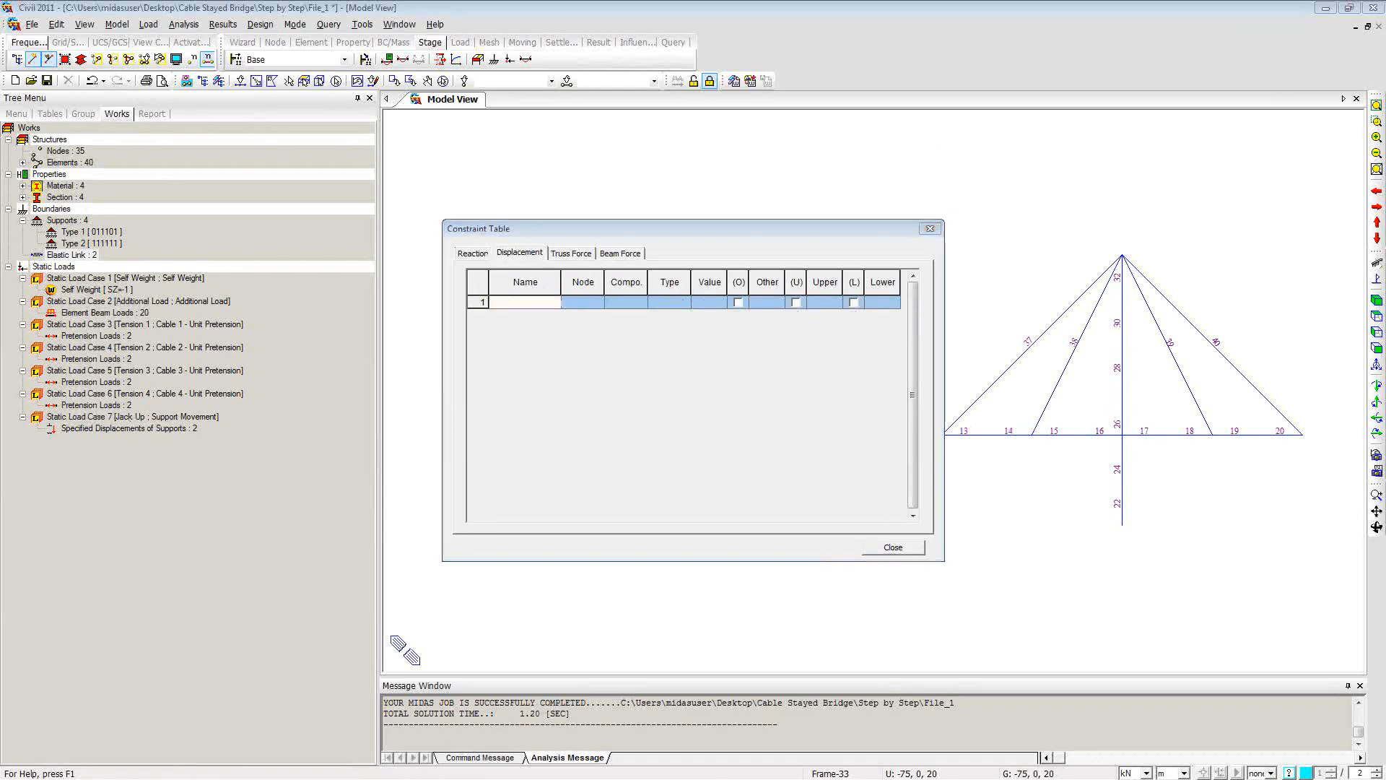
pyautogui.hotkey('alt', 'Tab')
pyautogui.click(152, 245)
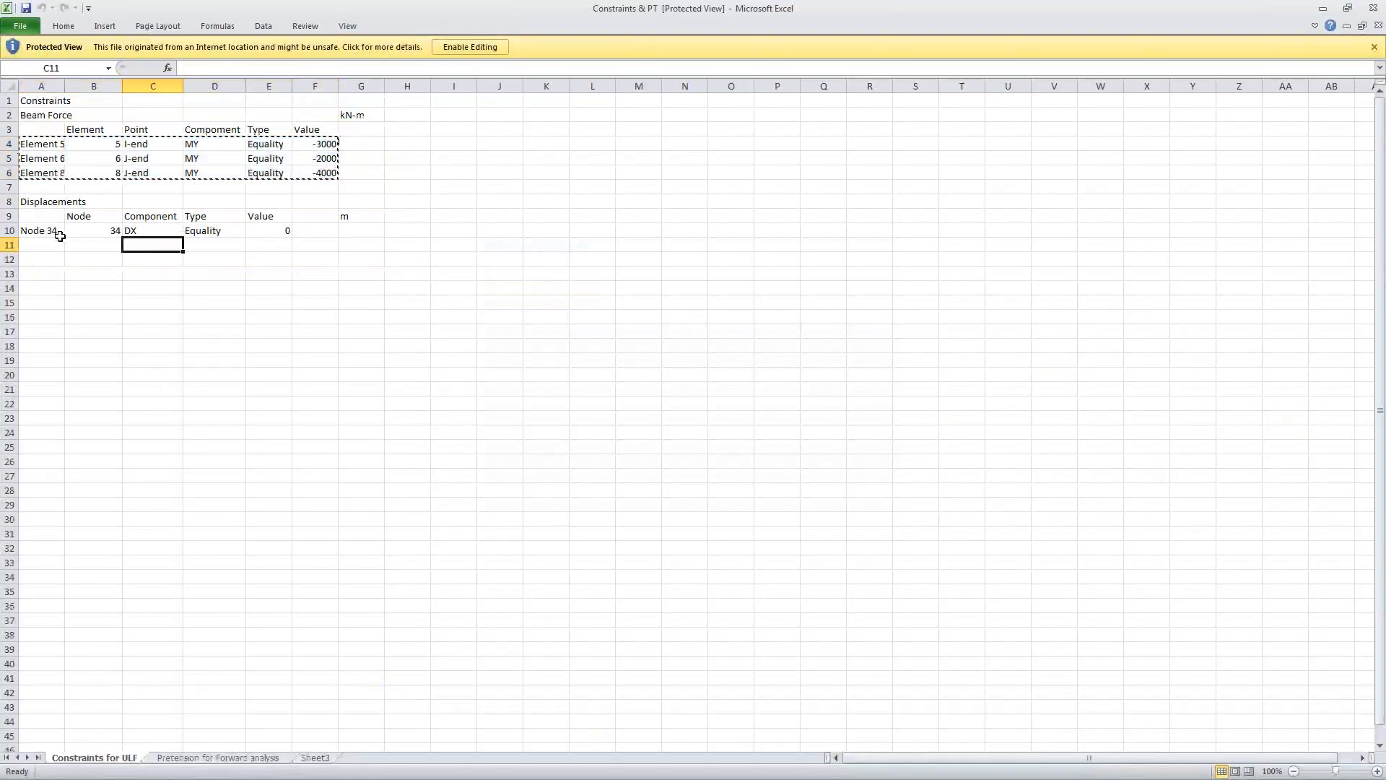
pyautogui.moveTo(29, 234); pyautogui.dragTo(269, 239)
pyautogui.hotkey('ctrl', 'c')
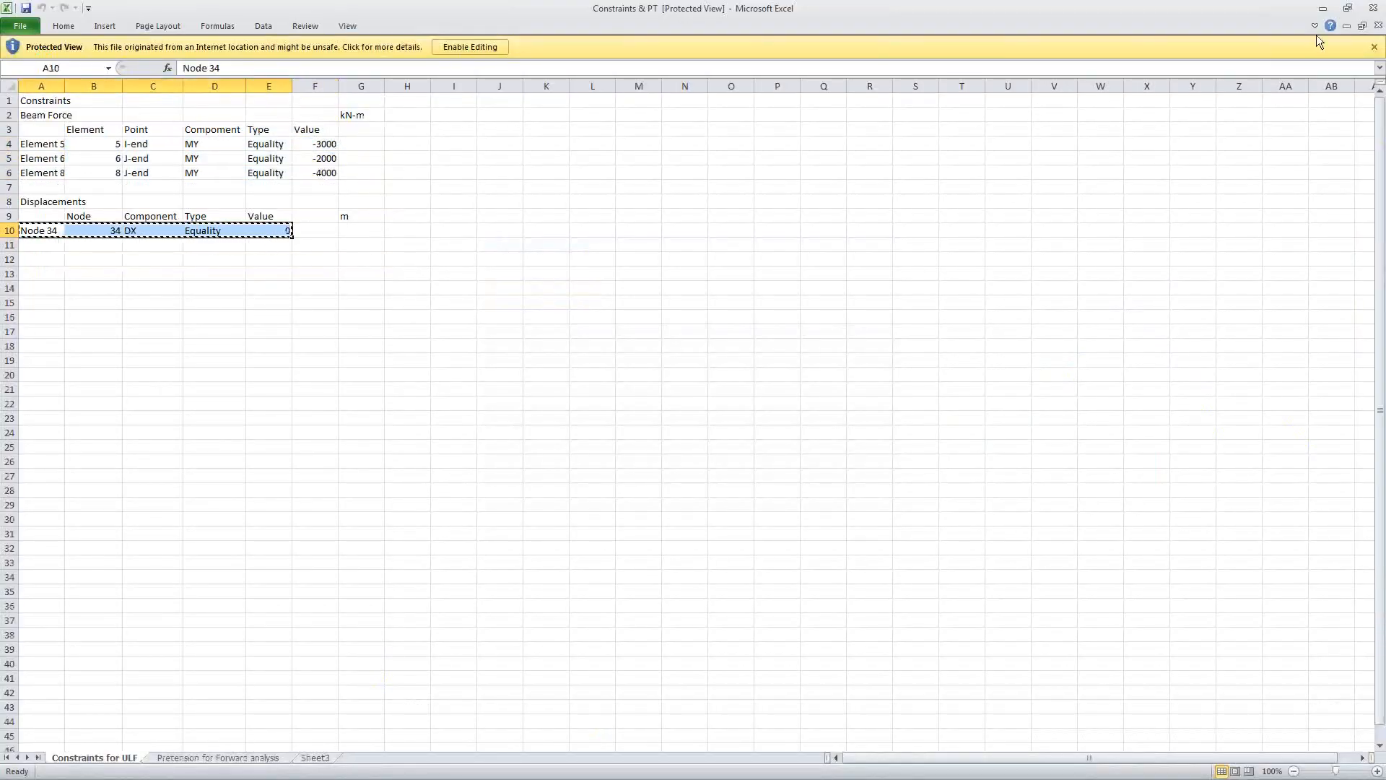
pyautogui.click(1322, 9)
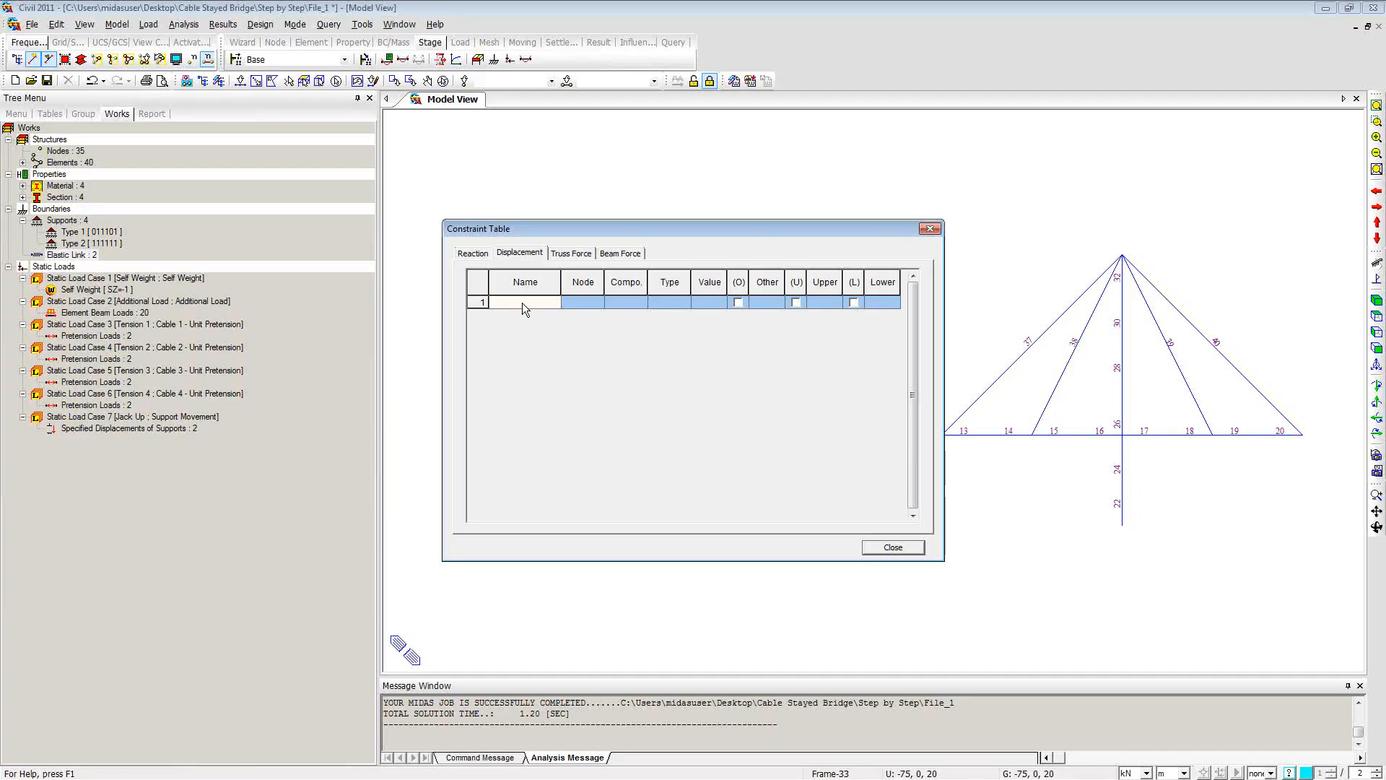
pyautogui.hotkey('ctrl', 'v')
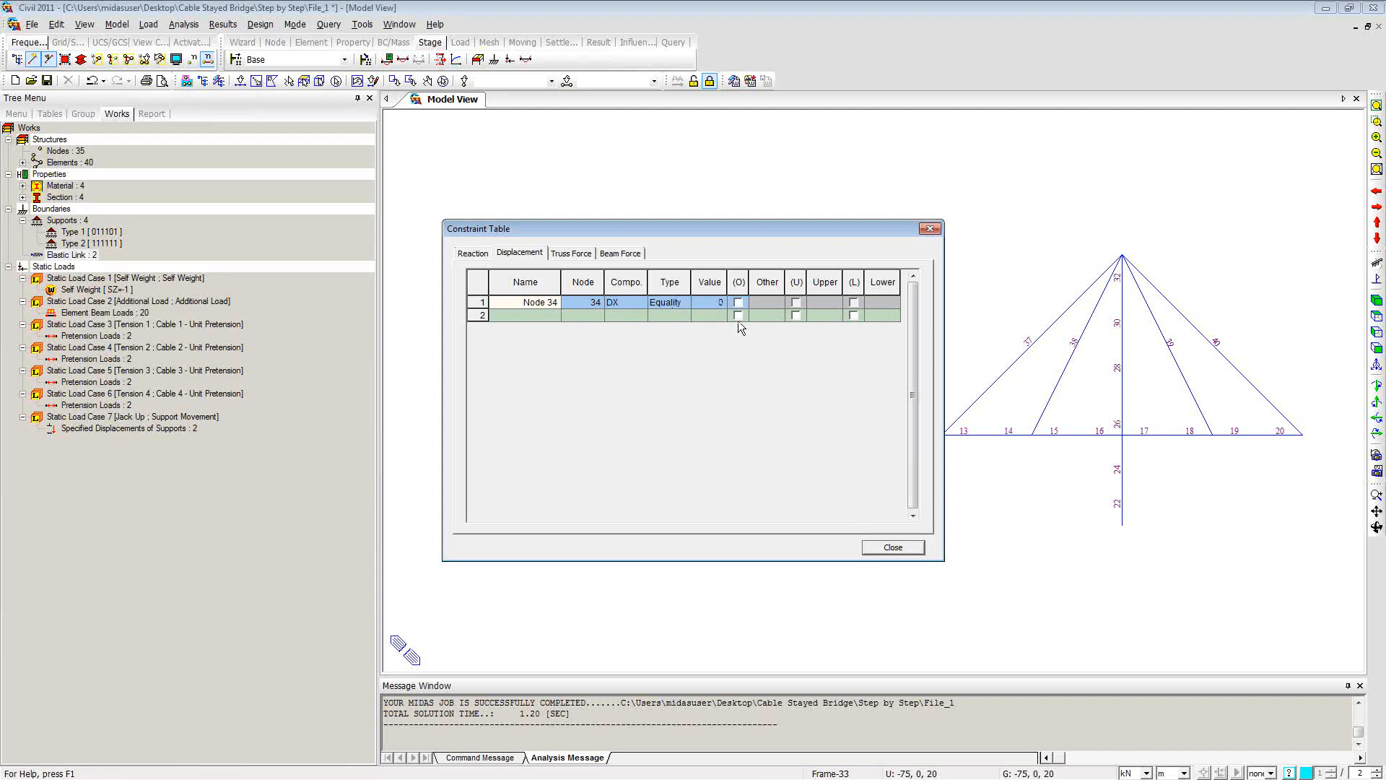
# Step: Try the Inequality type with upper and lower bounds enabled for the Node 34 constraint, and restore Equality
pyautogui.click(683, 304)
pyautogui.click(683, 302)
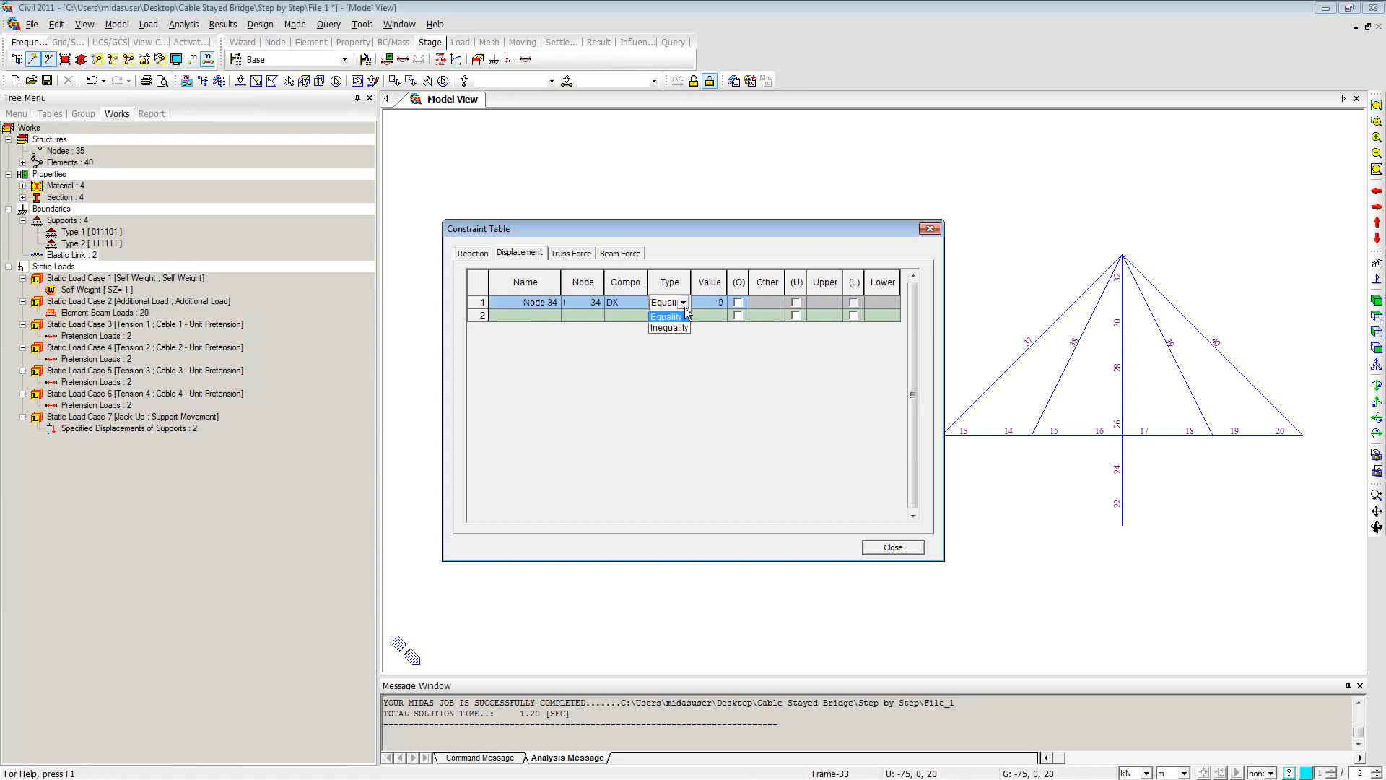
pyautogui.click(795, 301)
pyautogui.click(853, 303)
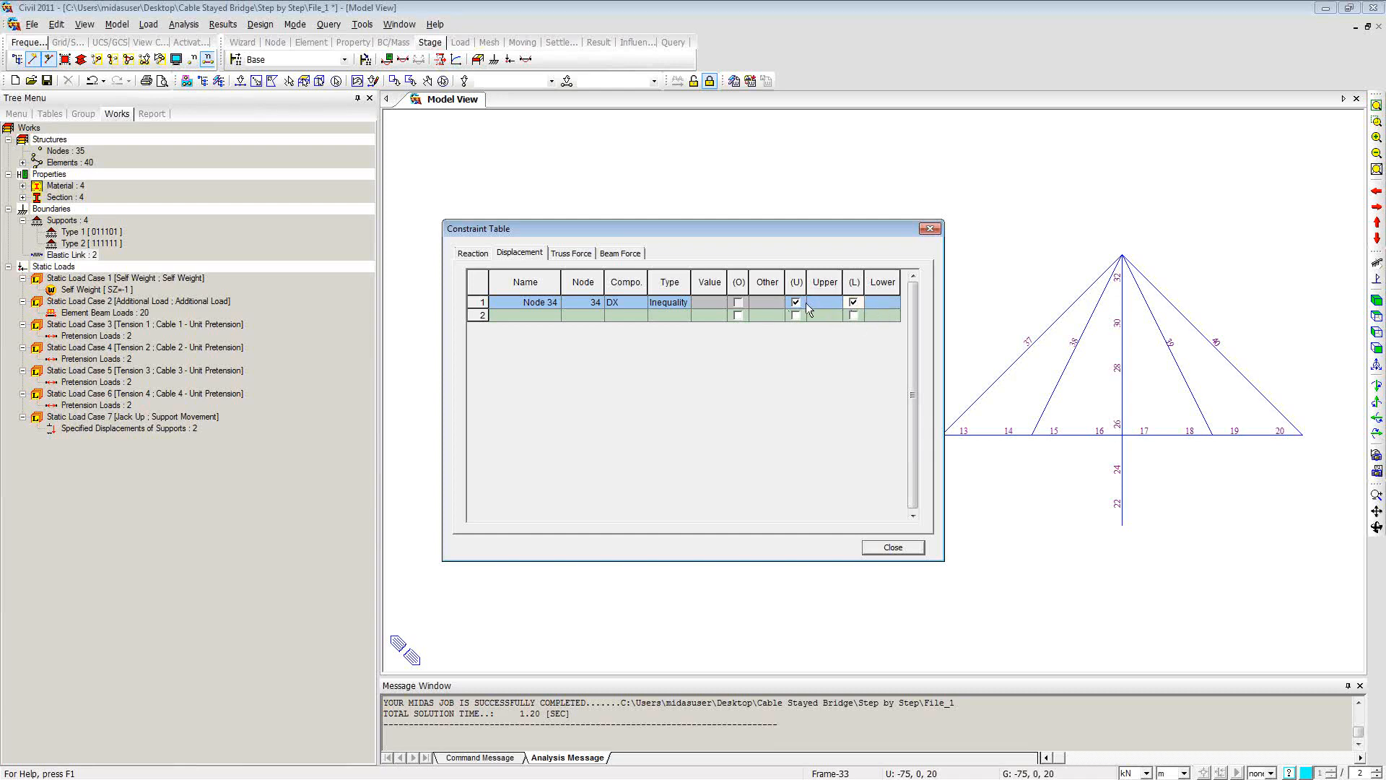
pyautogui.click(684, 303)
pyautogui.click(685, 303)
pyautogui.click(668, 327)
pyautogui.click(719, 316)
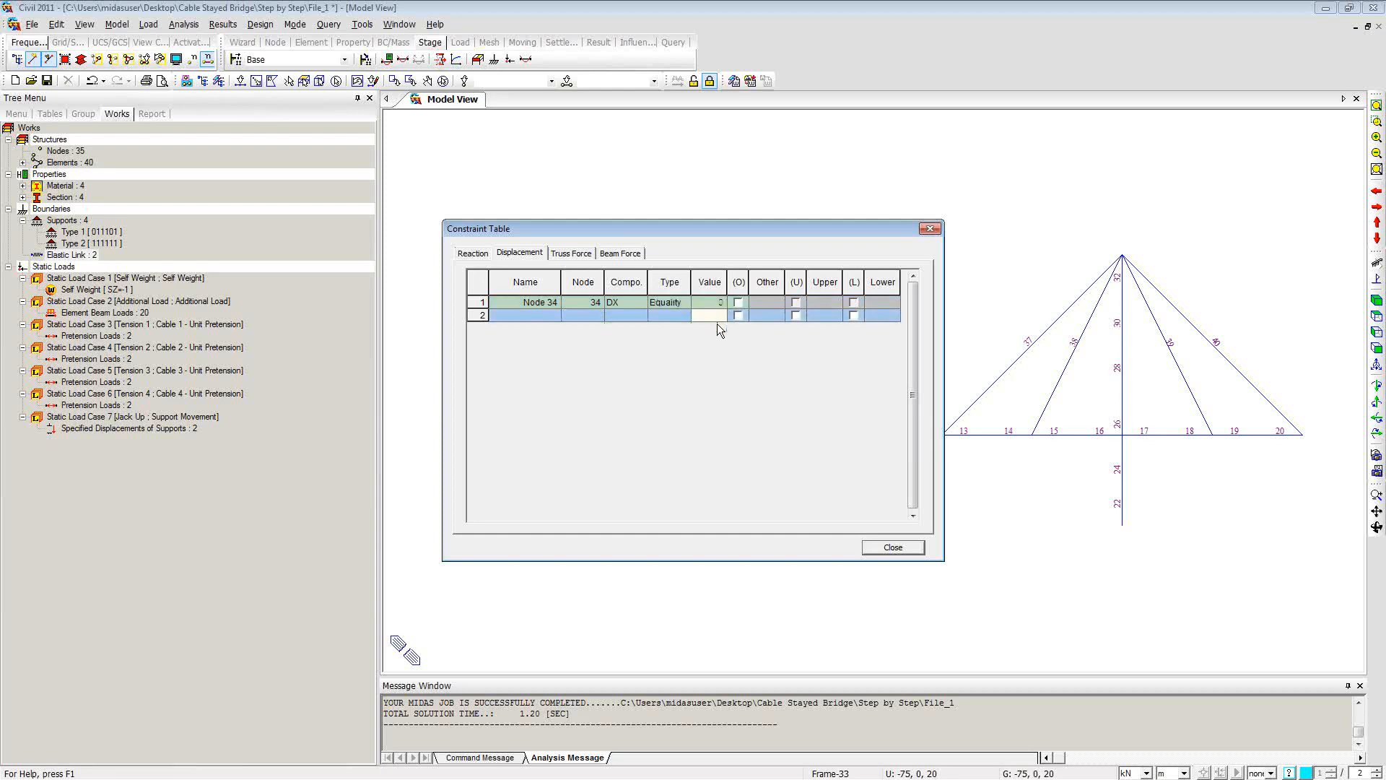
# Step: Close the constraint table and activate the constraints Element 5, Element 6, Element 8 and Node 34 for item UK
pyautogui.click(893, 547)
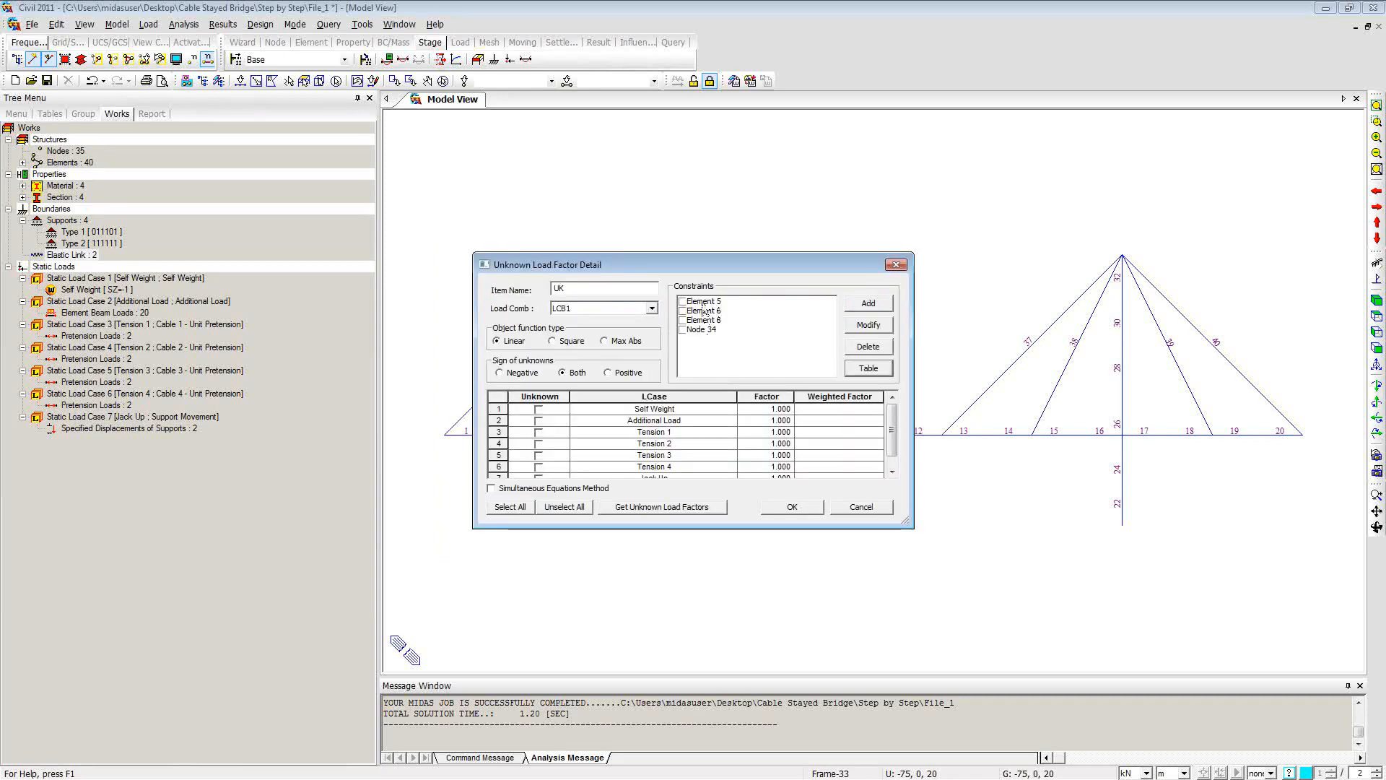
pyautogui.moveTo(704, 302); pyautogui.dragTo(703, 326)
pyautogui.click(683, 330)
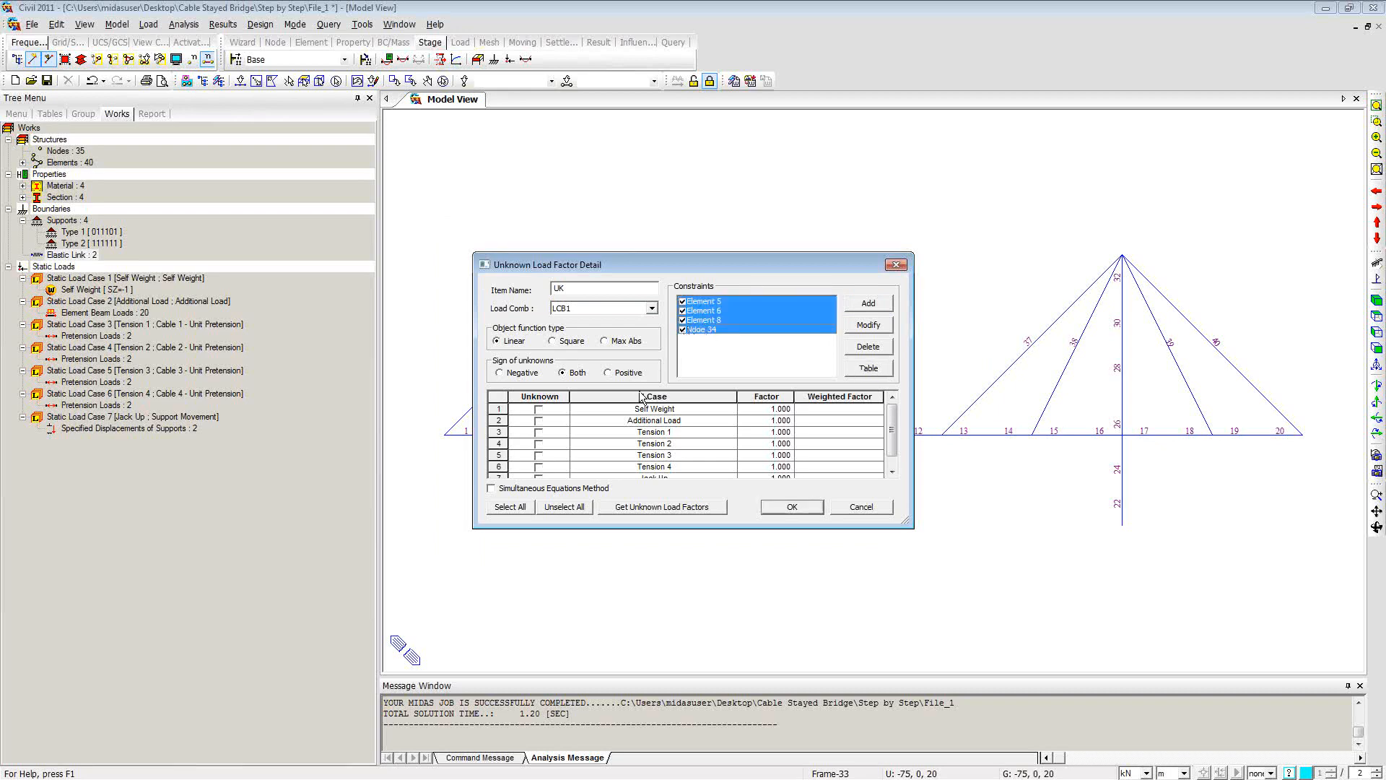
# Step: Mark load cases Tension 1 to Tension 4 as unknown and calculate the unknown load factors
pyautogui.click(539, 431)
pyautogui.click(539, 443)
pyautogui.click(539, 455)
pyautogui.click(538, 467)
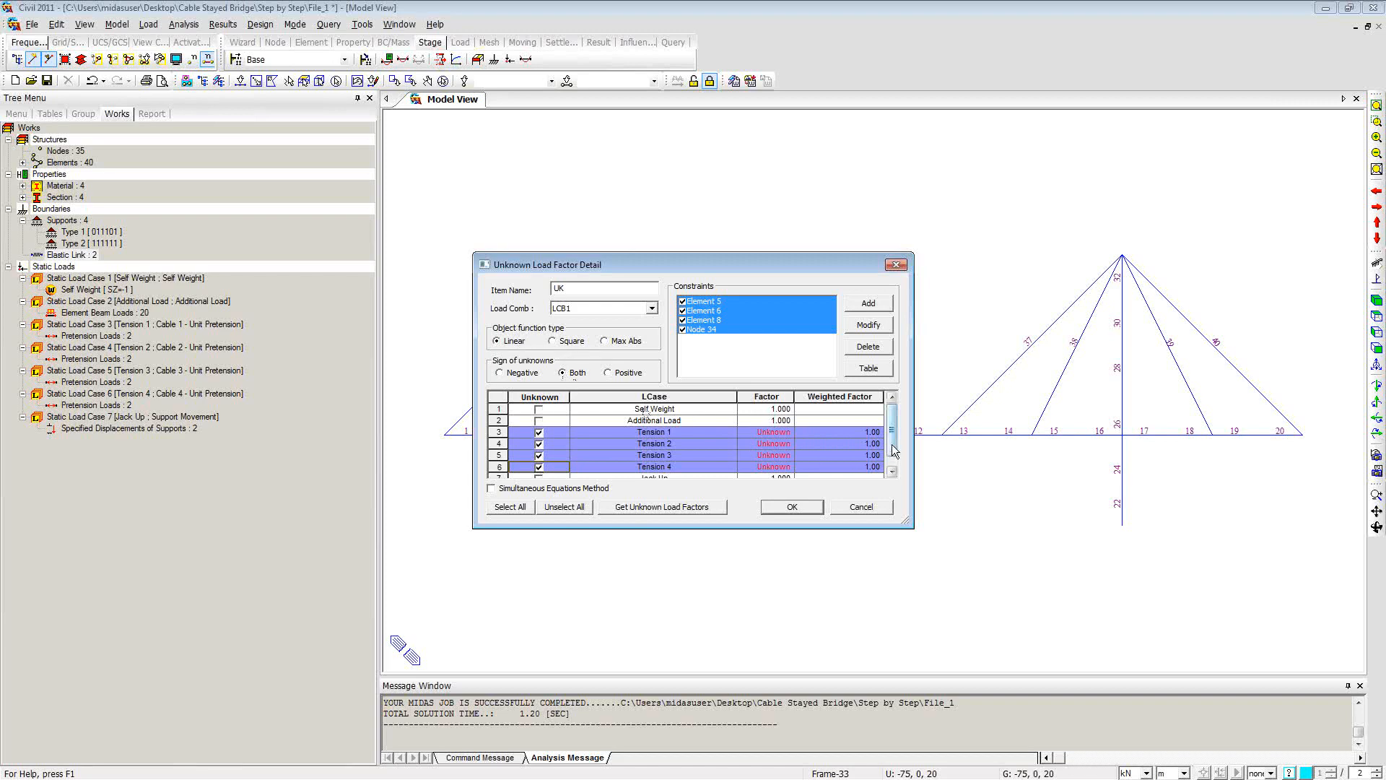
pyautogui.moveTo(891, 445)
pyautogui.mouseDown()
pyautogui.moveTo(894, 458)
pyautogui.moveTo(892, 446)
pyautogui.mouseUp()
pyautogui.click(654, 507)
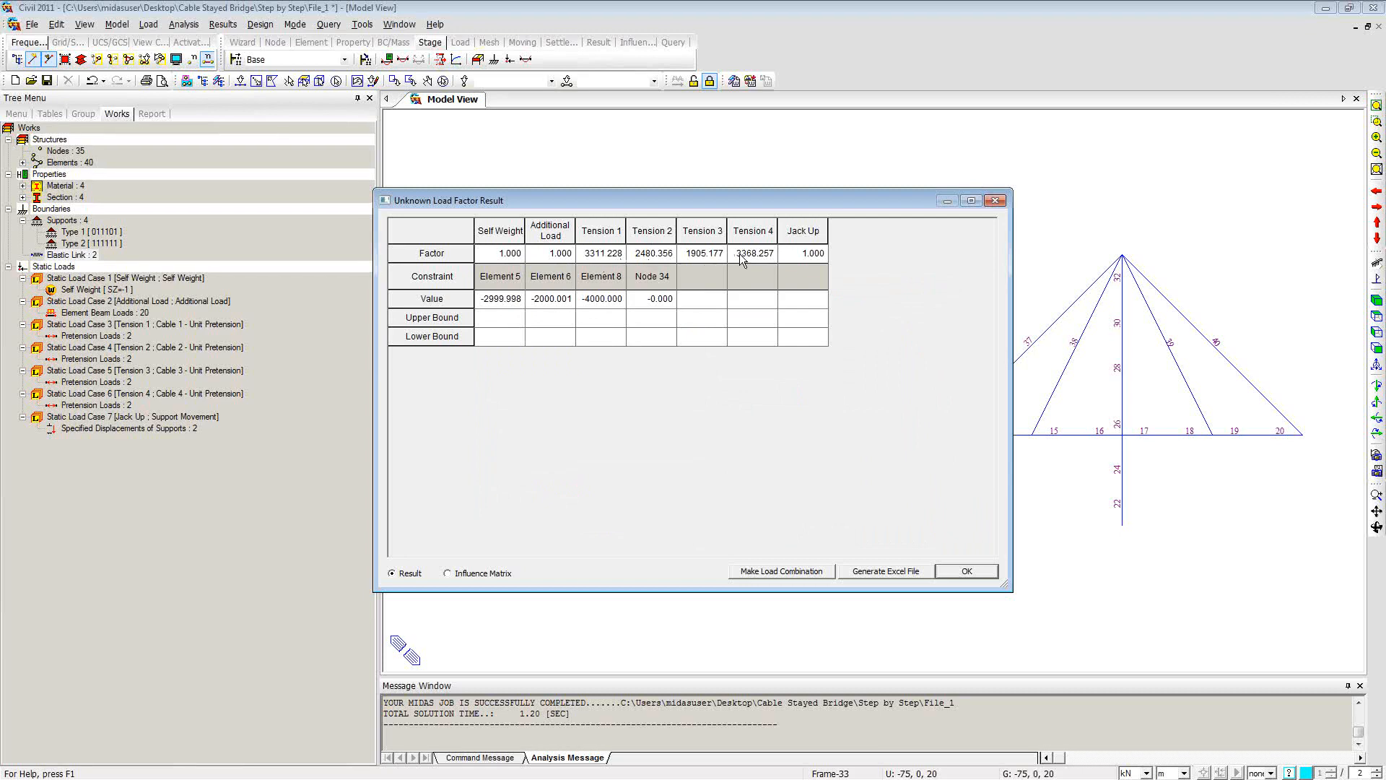
# Step: Generate a load combination named LCB2 from the calculated factors and close the unknown load factor dialogs
pyautogui.click(778, 577)
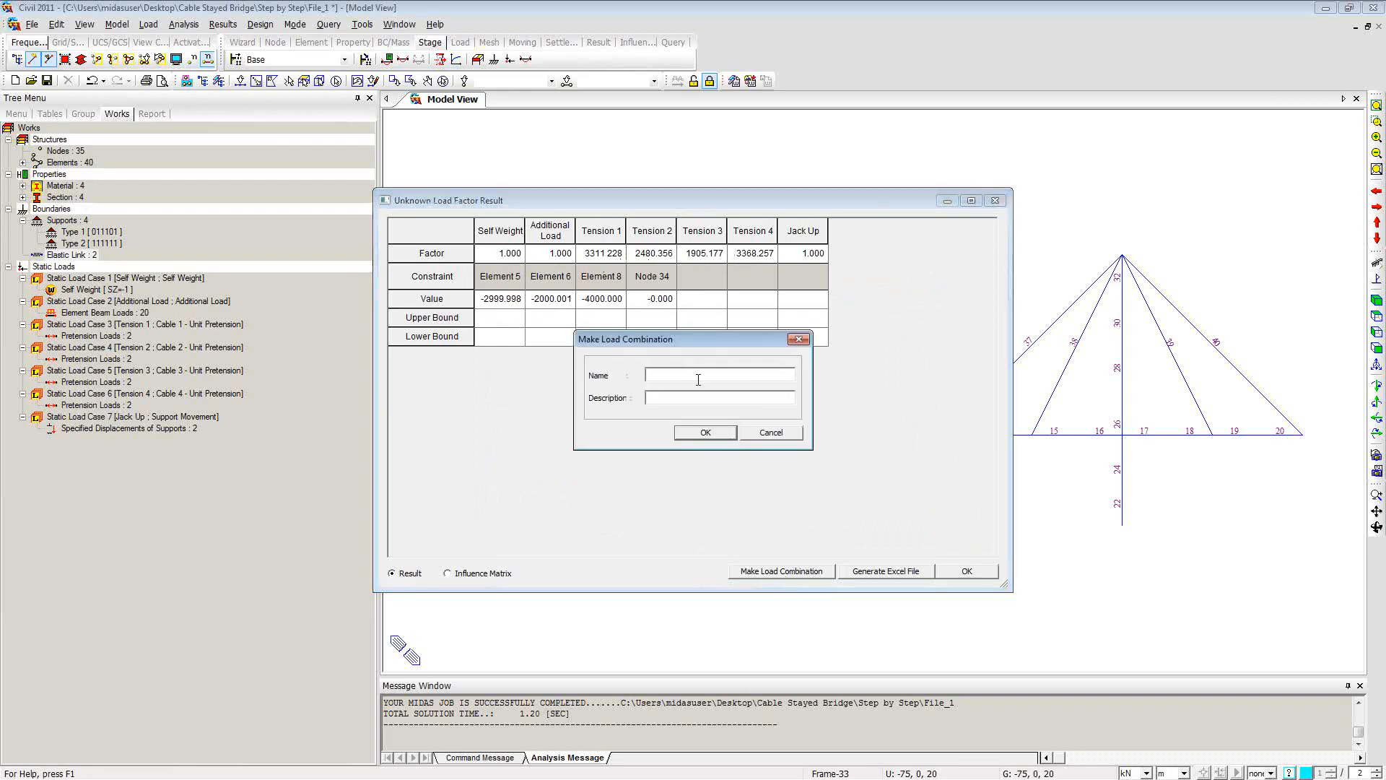
pyautogui.write('LCE')
pyautogui.click(706, 432)
pyautogui.click(955, 569)
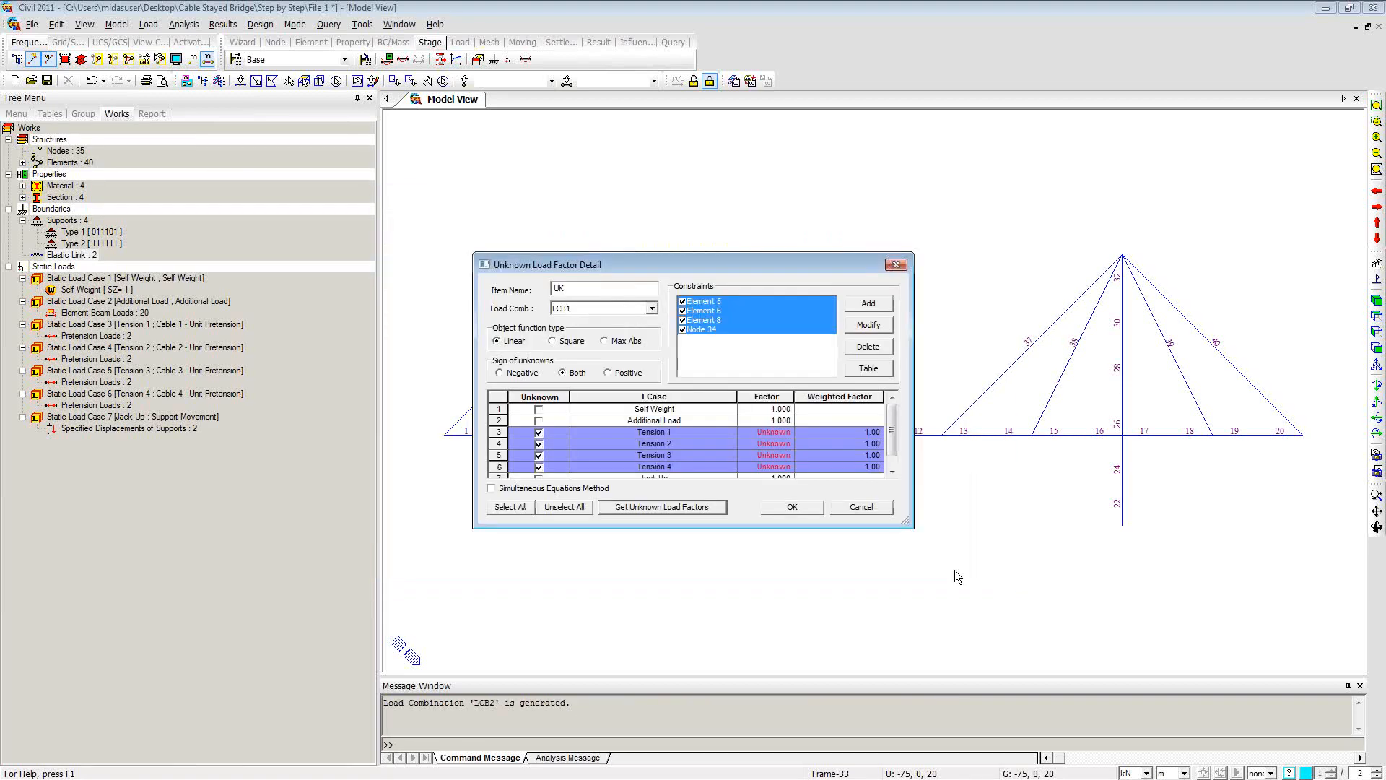
pyautogui.click(802, 510)
pyautogui.click(736, 445)
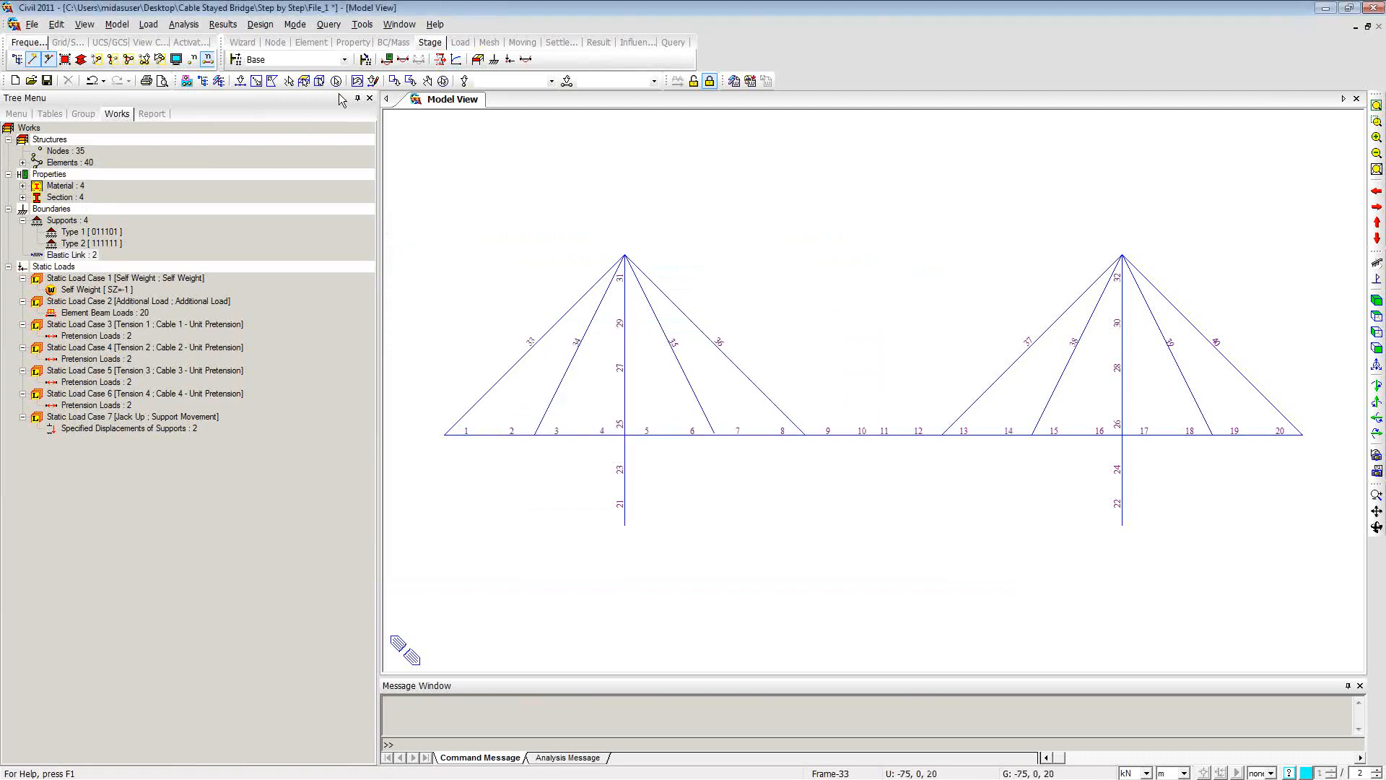
# Step: Open the displacement contour results and choose load combination LCB2
pyautogui.rightClick(443, 146)
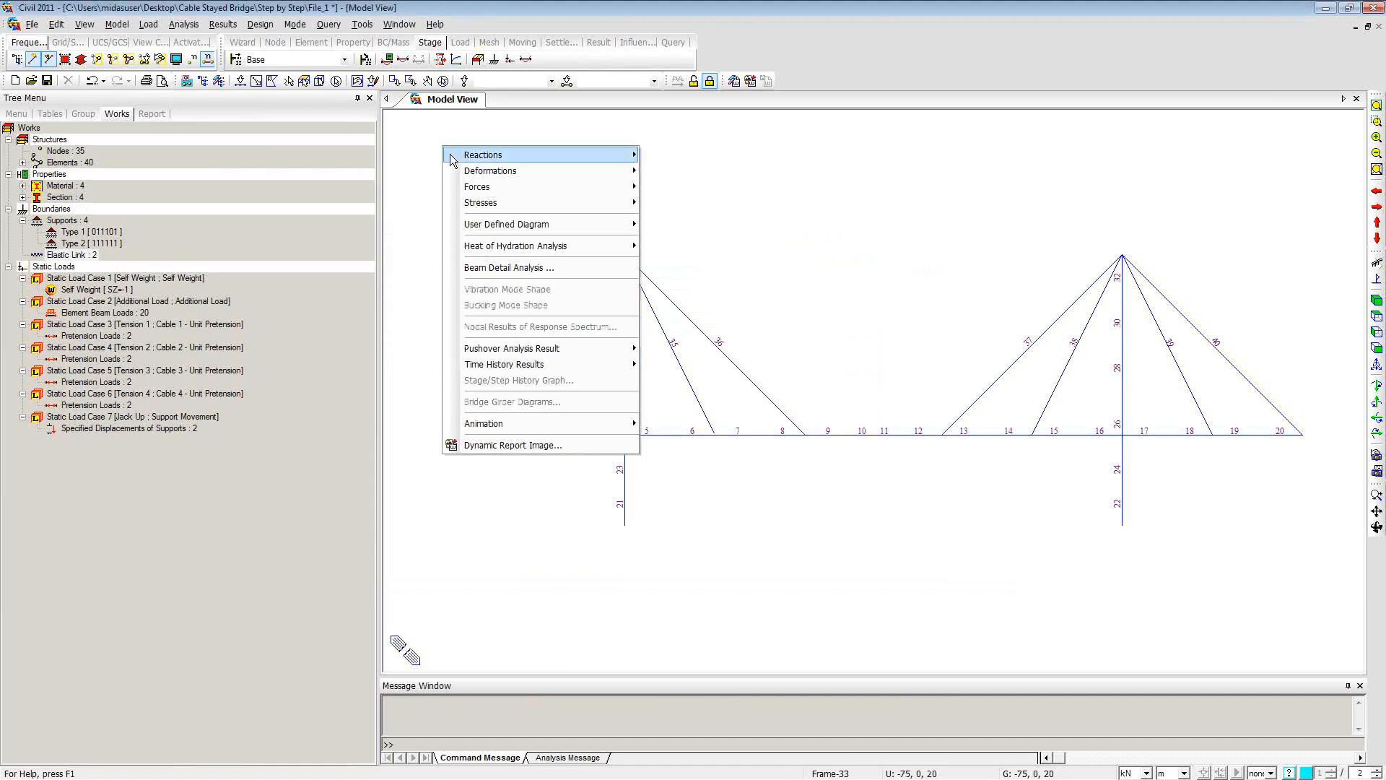
pyautogui.moveTo(474, 178)
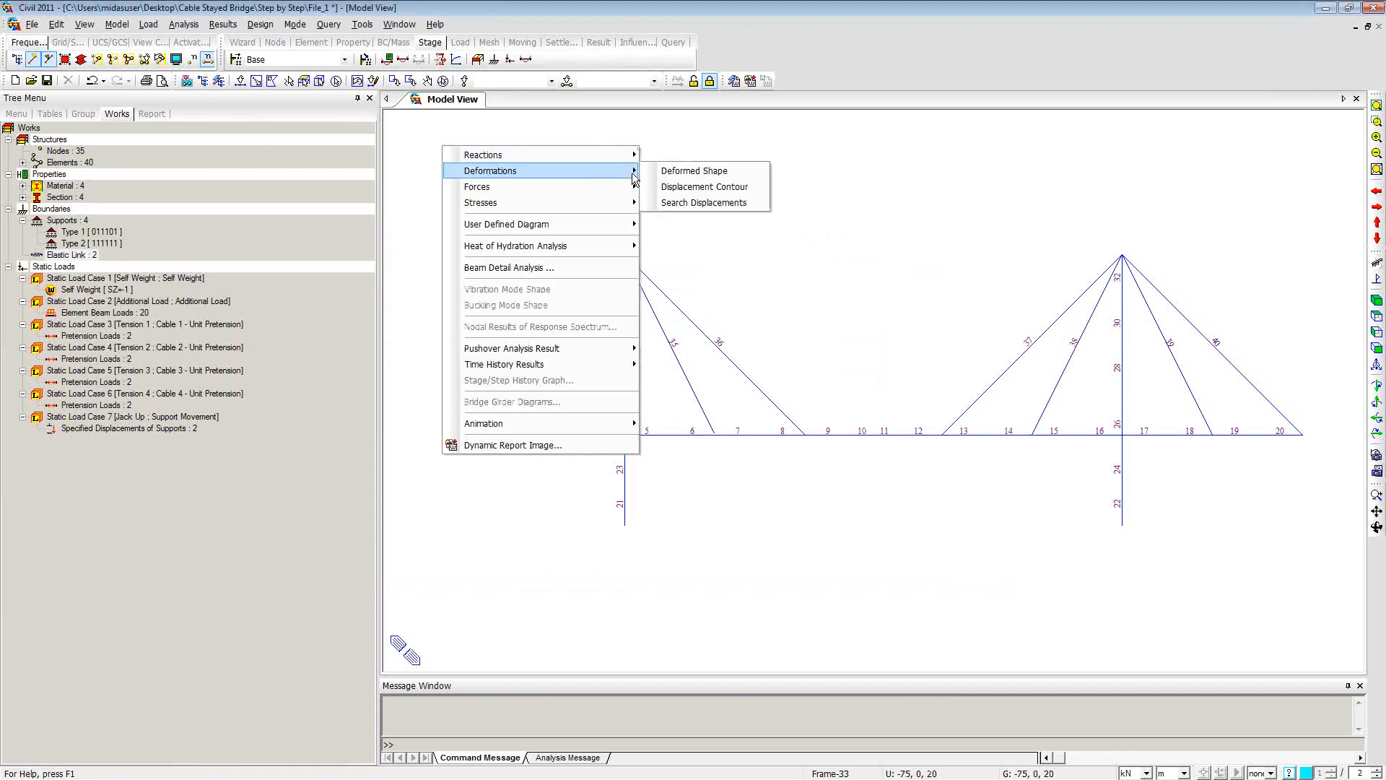
pyautogui.click(671, 188)
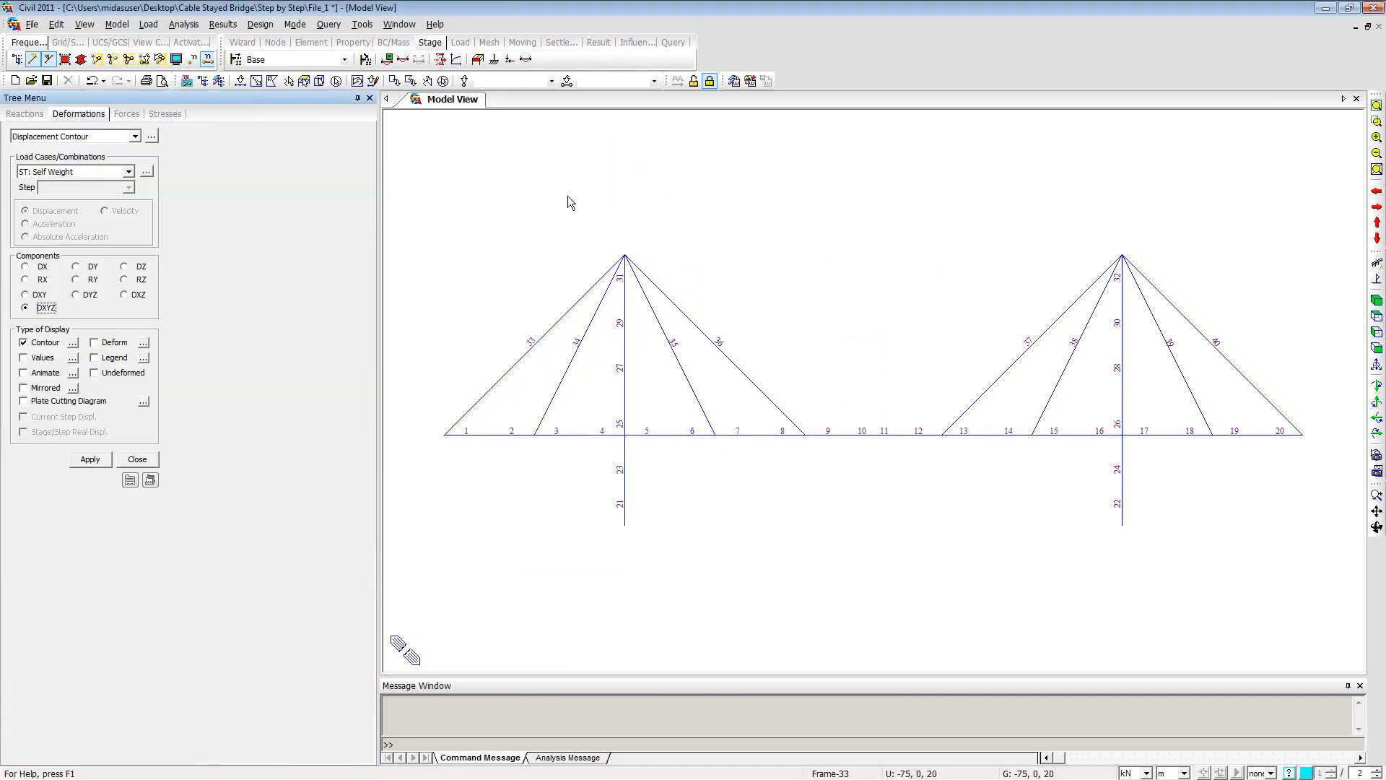
pyautogui.click(128, 172)
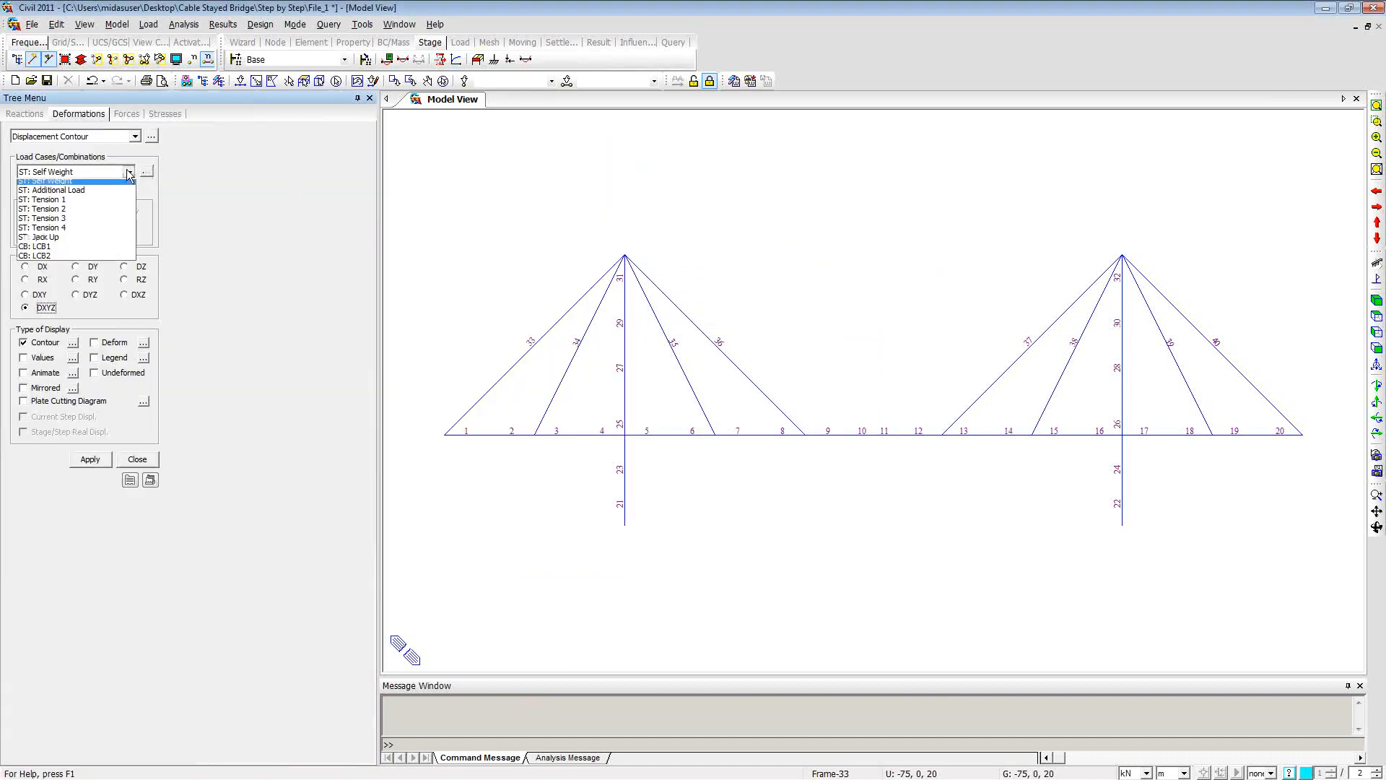
pyautogui.click(55, 262)
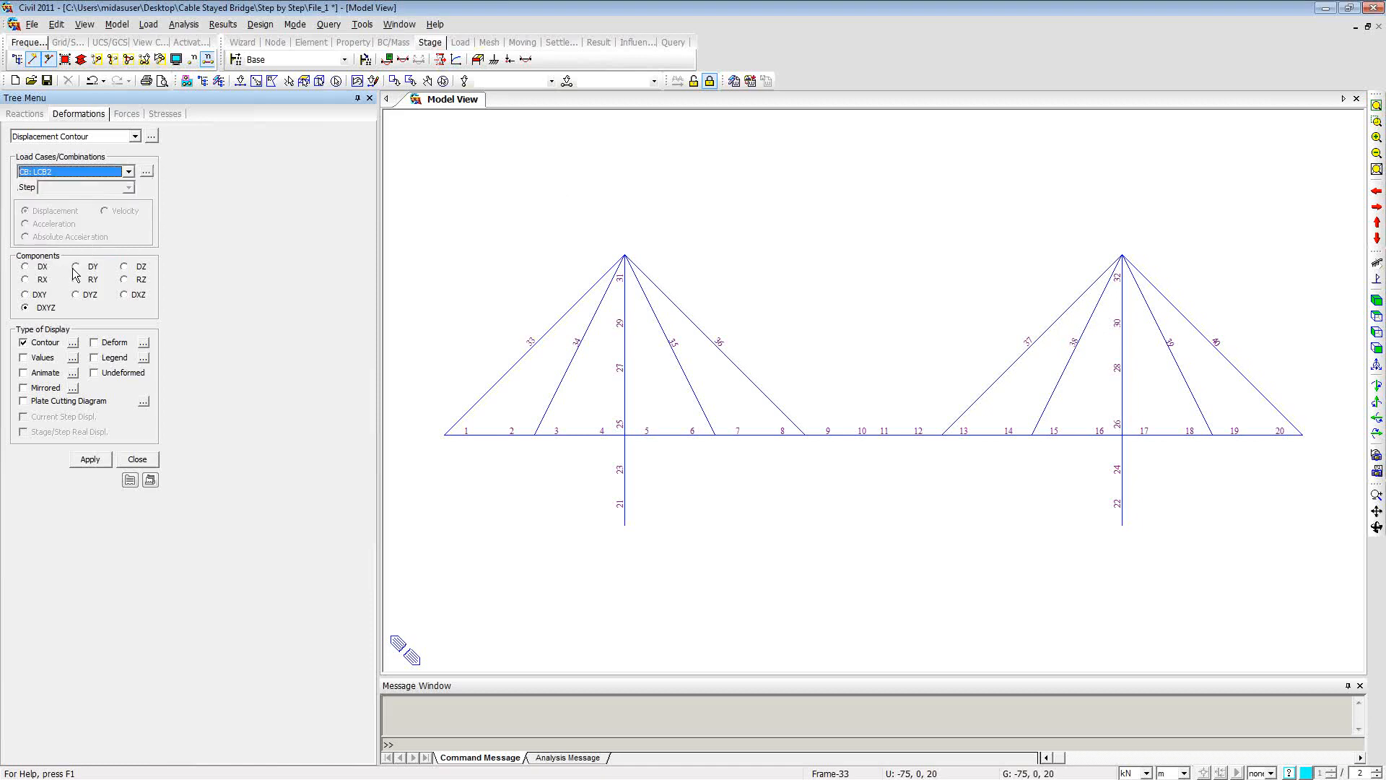
# Step: Show the LCB2 contour with deformed shape, legend and values limited to the absolute maximum, and hide the element numbers
pyautogui.click(95, 343)
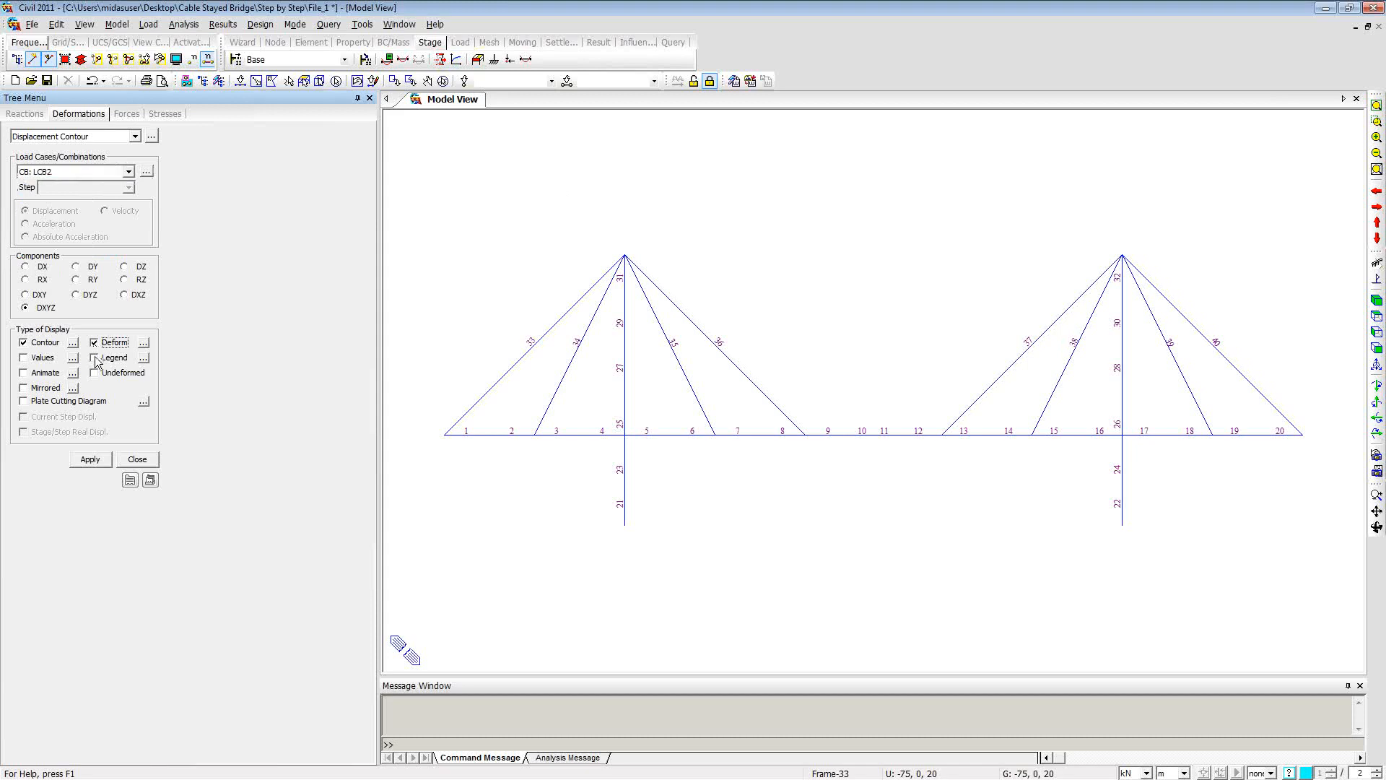
pyautogui.click(94, 357)
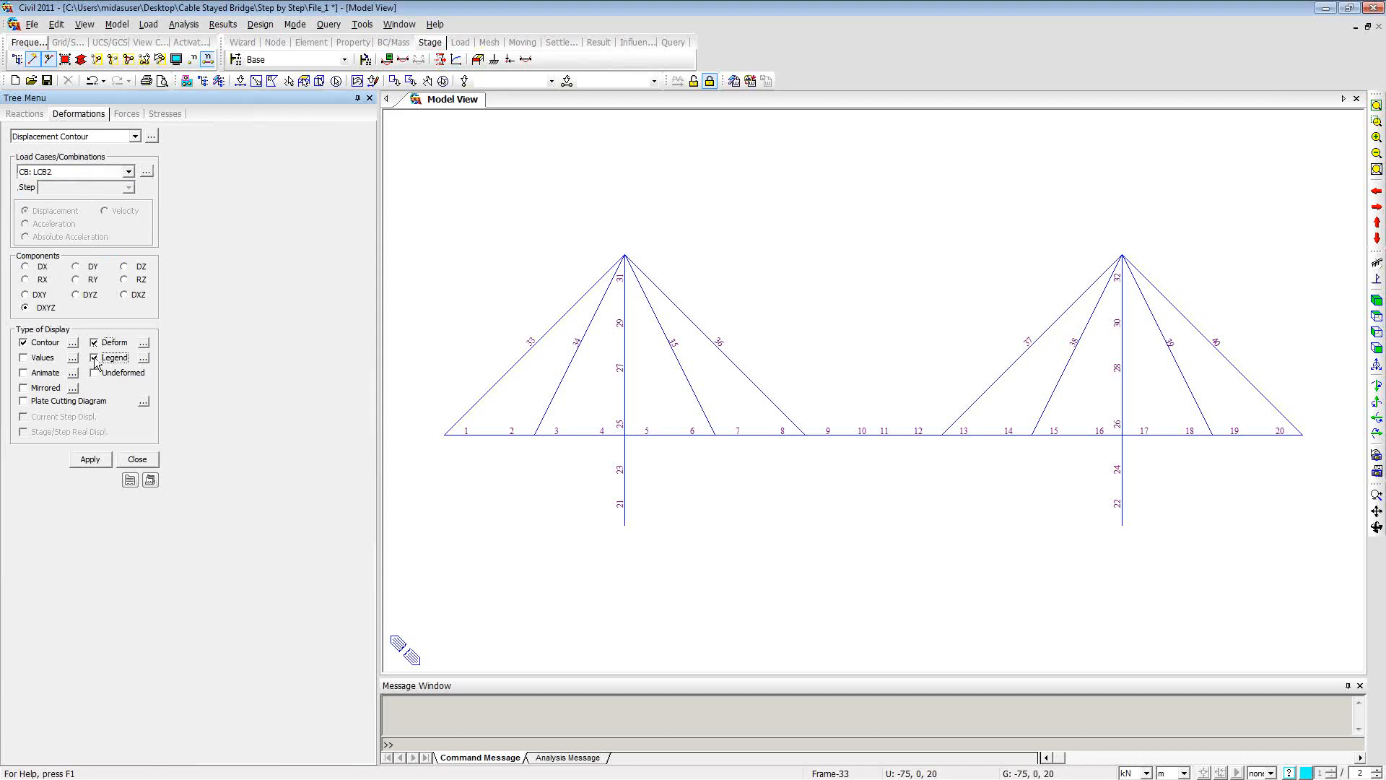
pyautogui.click(23, 359)
pyautogui.click(73, 358)
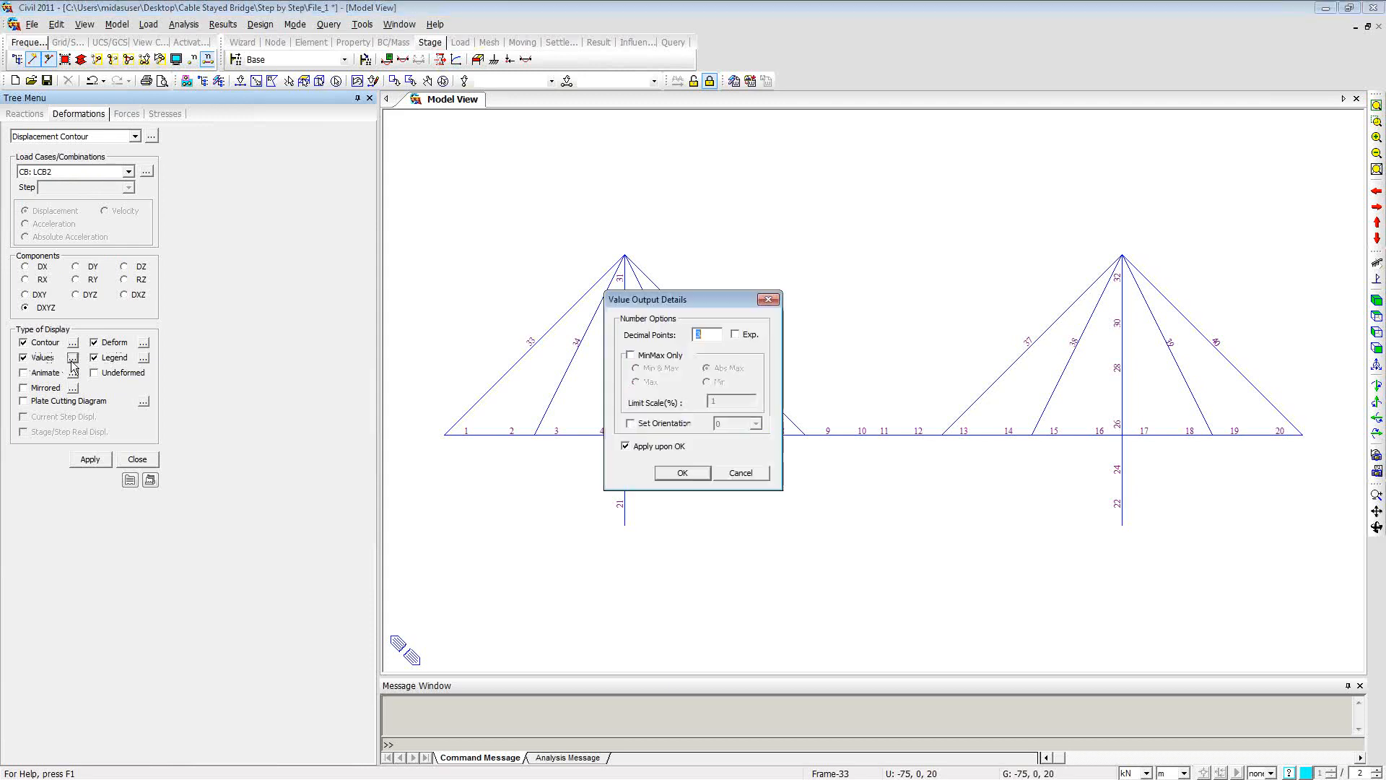
pyautogui.click(630, 356)
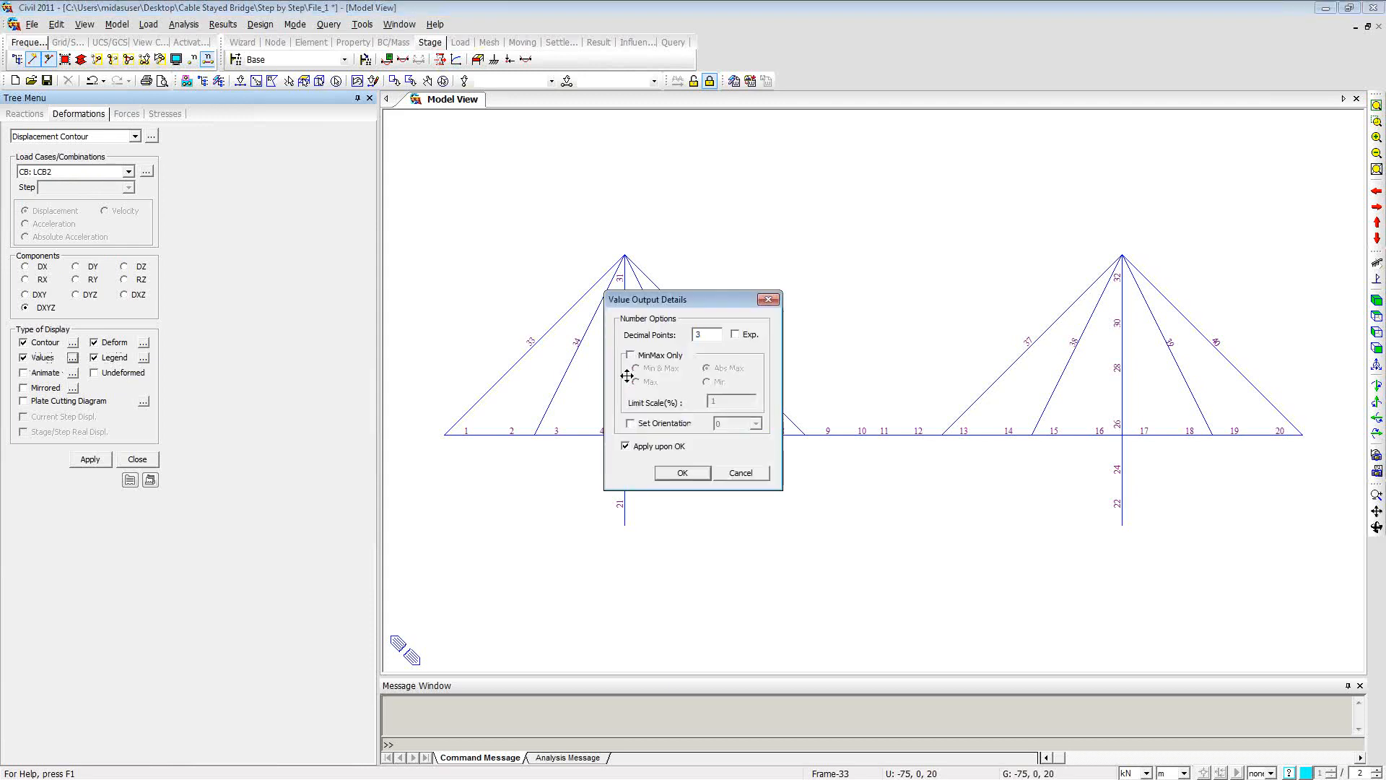
pyautogui.click(682, 474)
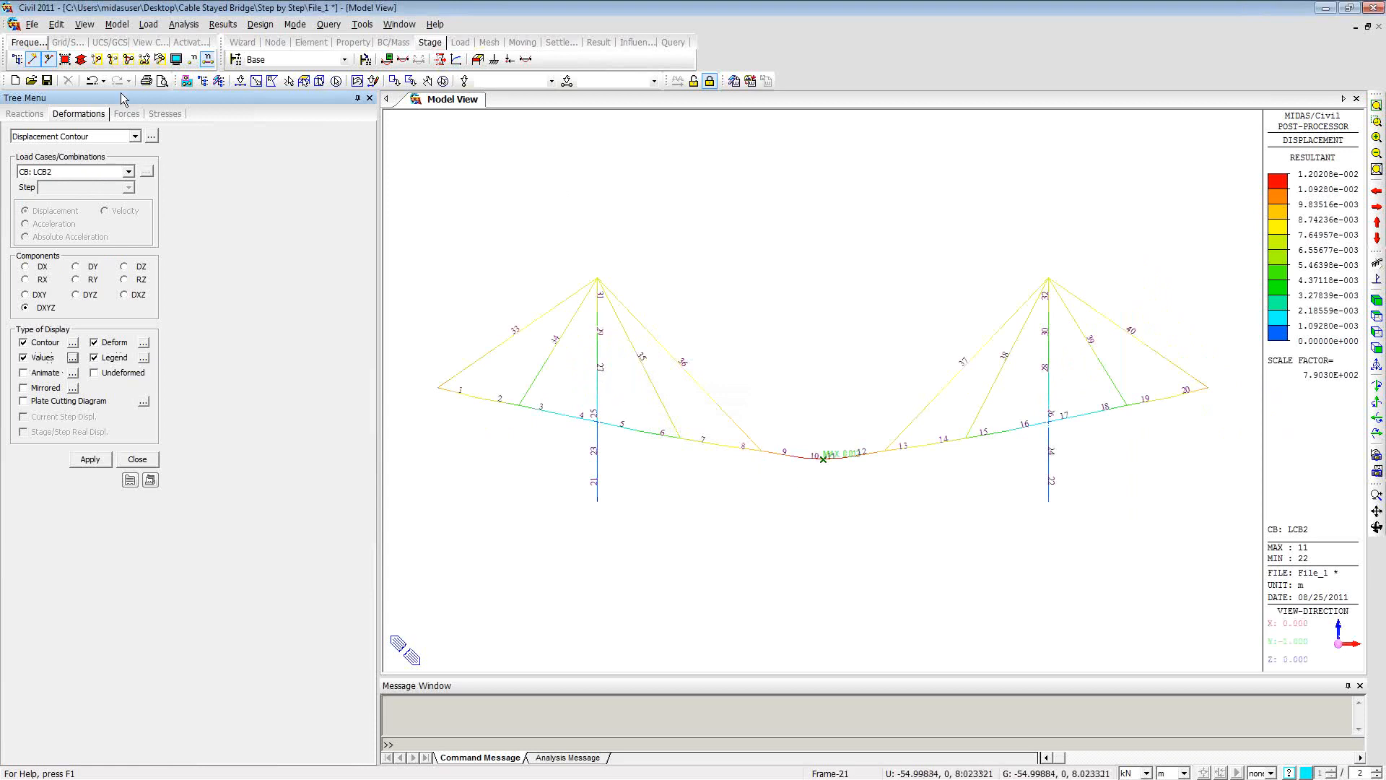
pyautogui.click(207, 59)
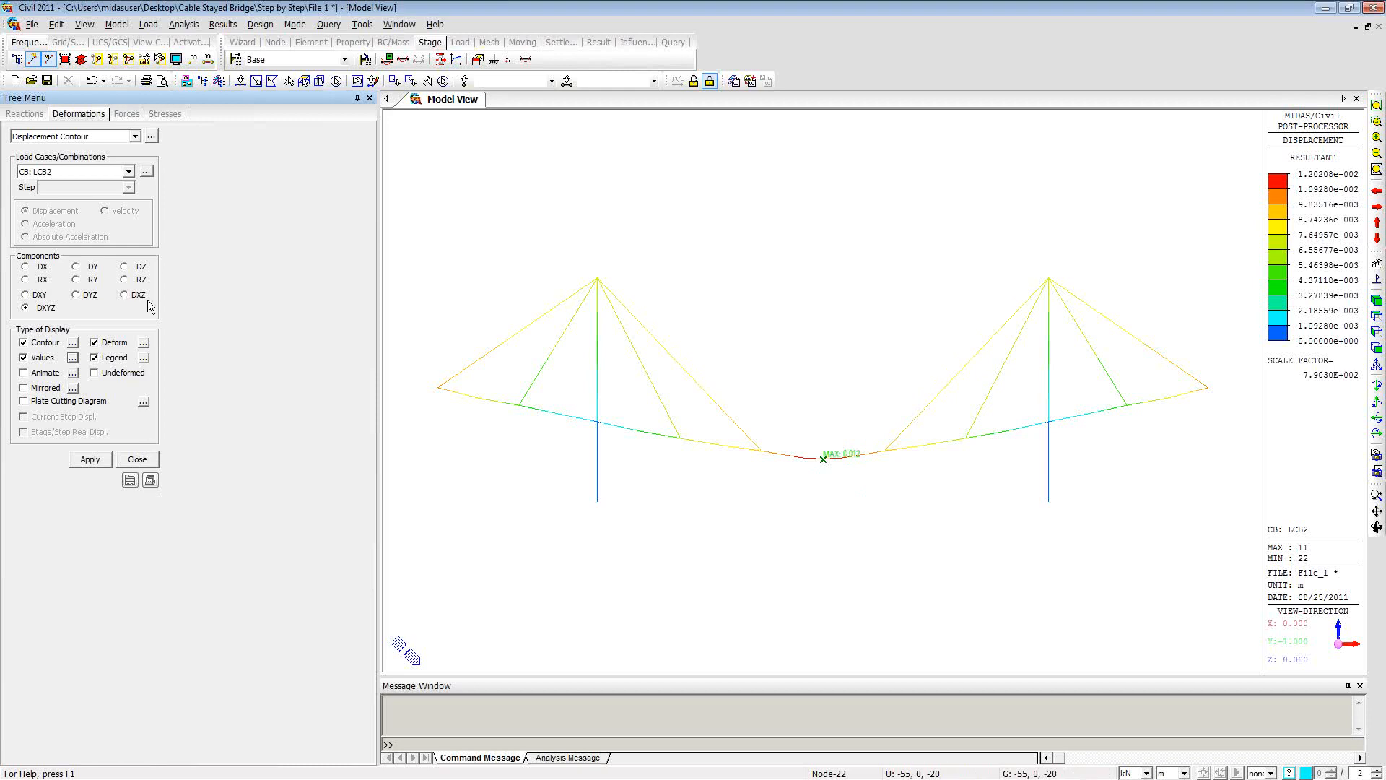
# Step: Display the My beam diagram for LCB2 with solid fill, contour and legend, without deformation or values
pyautogui.click(127, 114)
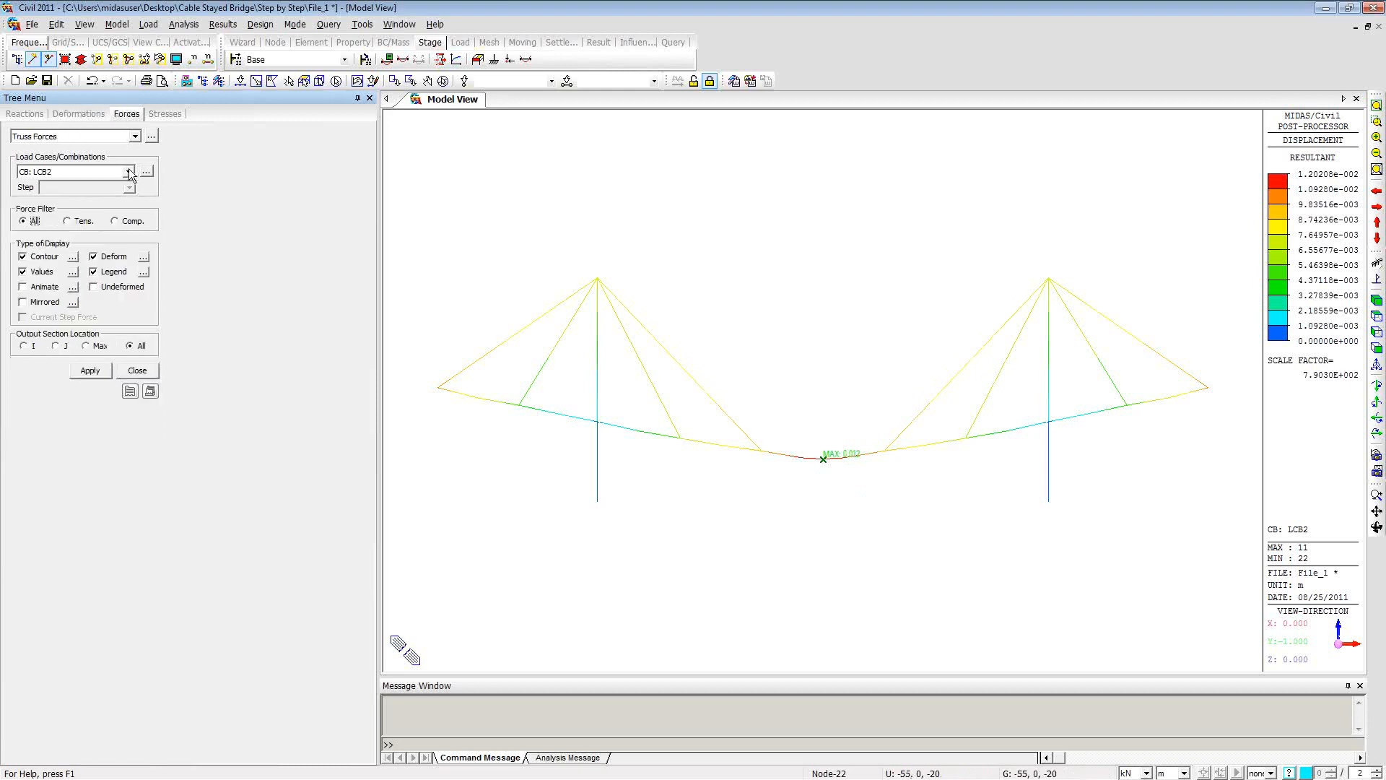
pyautogui.click(134, 136)
pyautogui.click(127, 169)
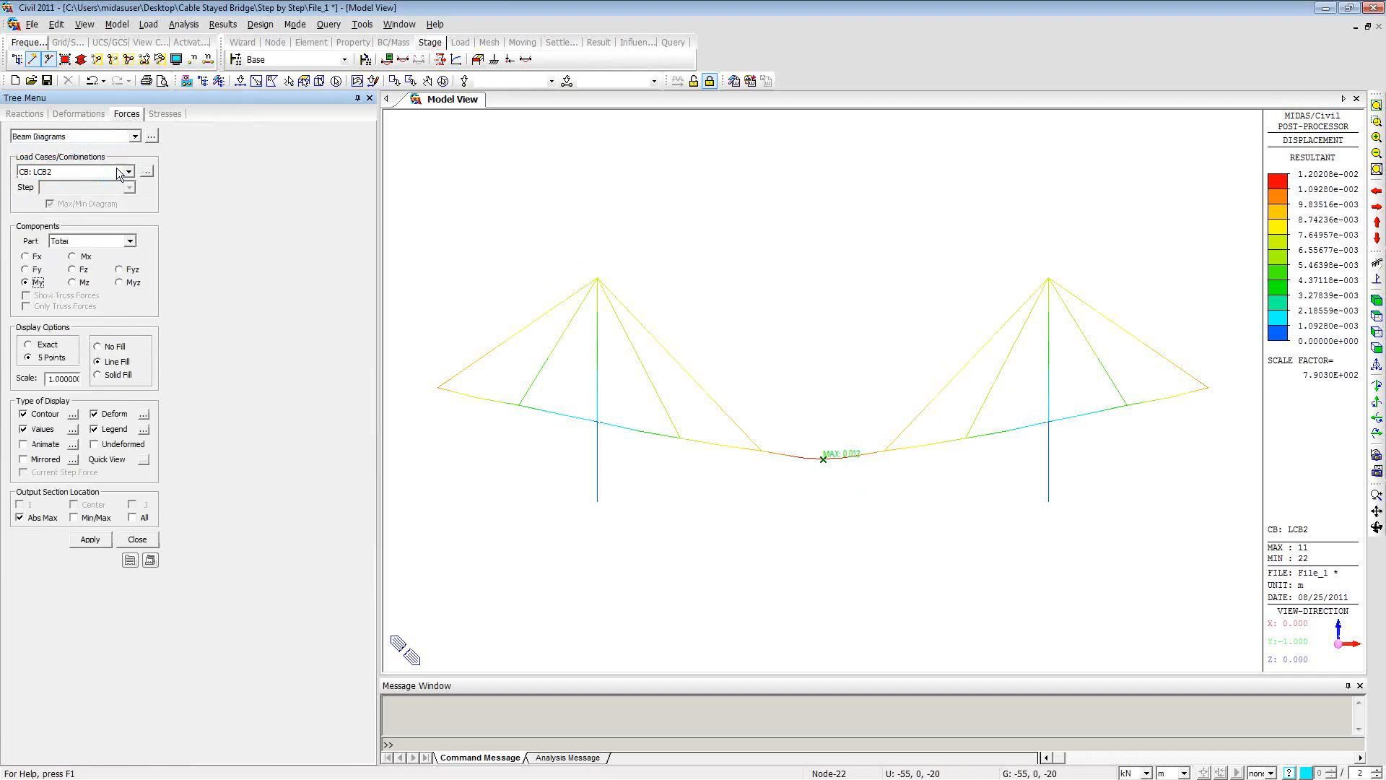
pyautogui.click(98, 374)
pyautogui.click(95, 416)
pyautogui.click(23, 431)
pyautogui.click(92, 540)
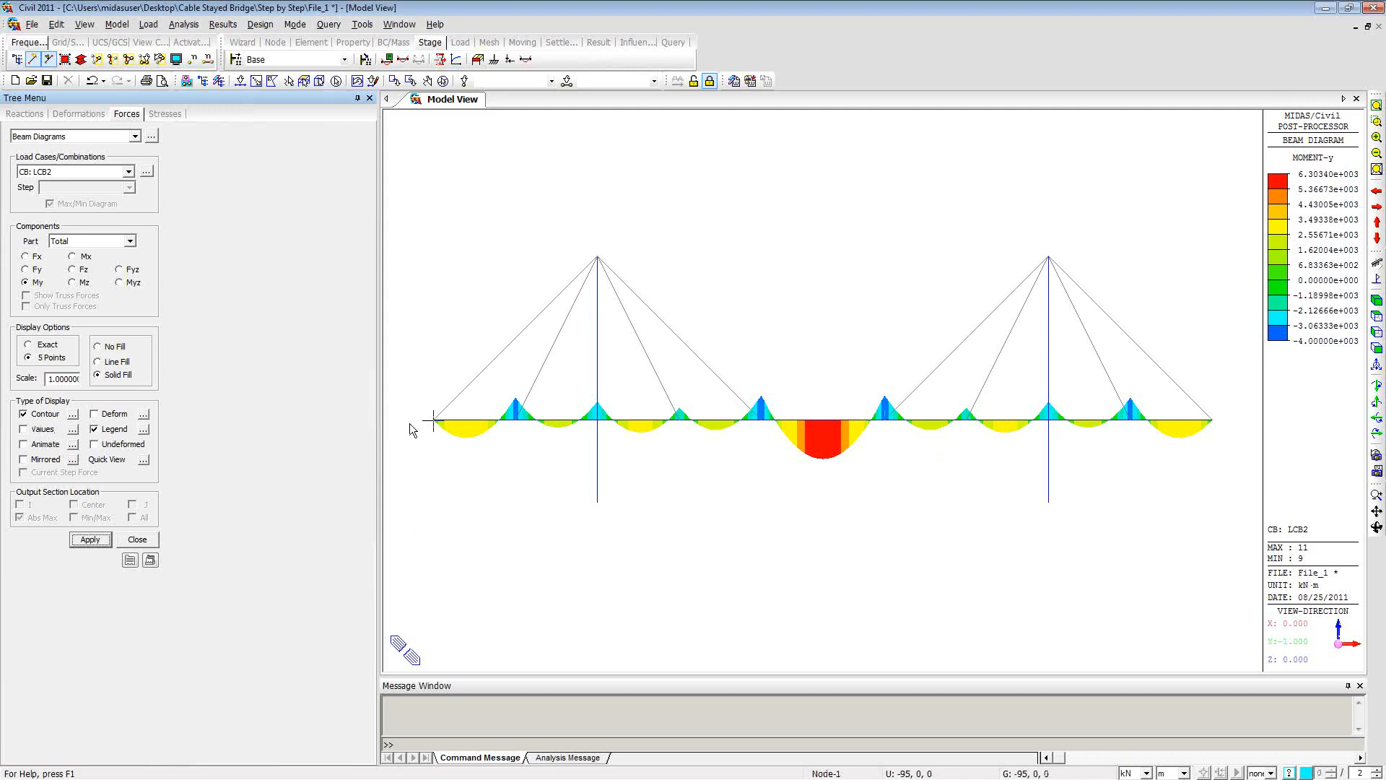
# Step: Open the beam force detail diagram quick view and set its load case to LCB2 for component My
pyautogui.click(146, 465)
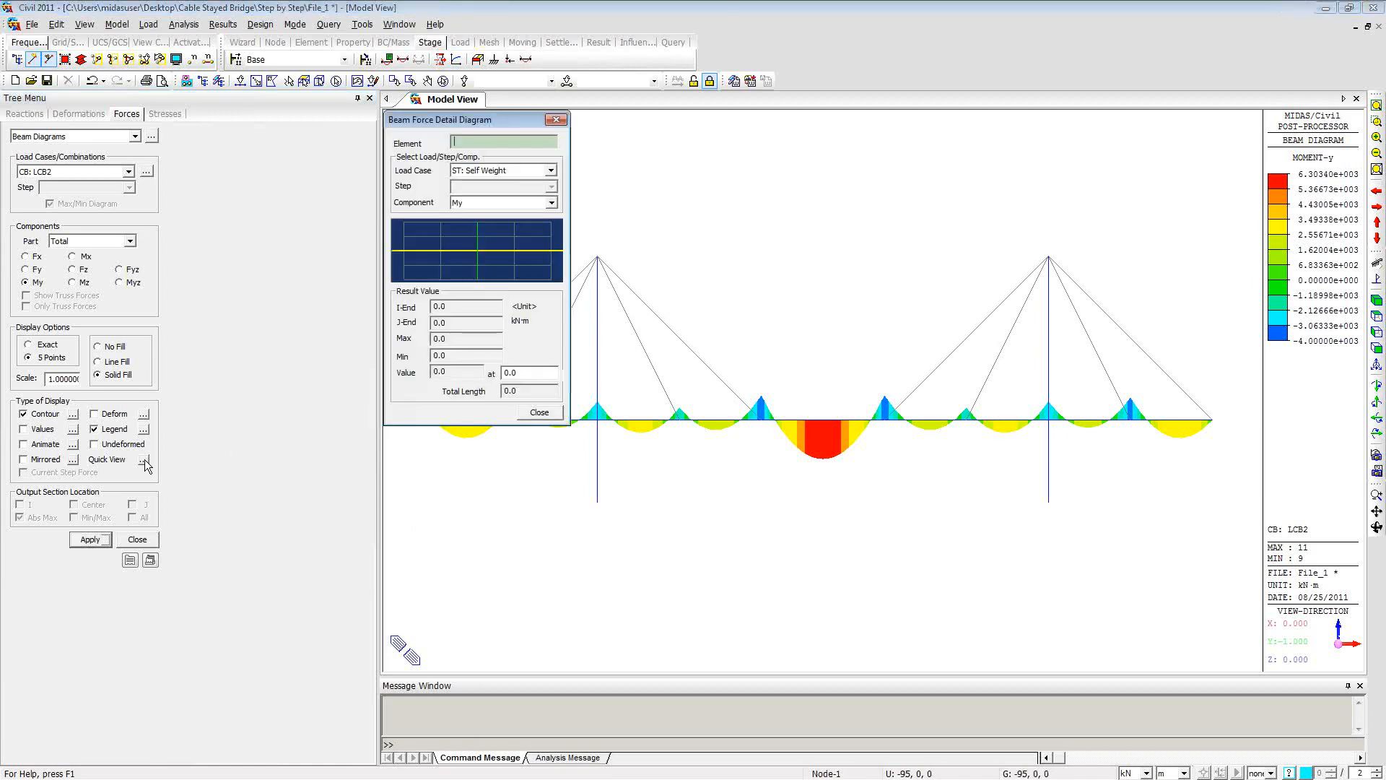
pyautogui.moveTo(445, 126); pyautogui.dragTo(239, 134)
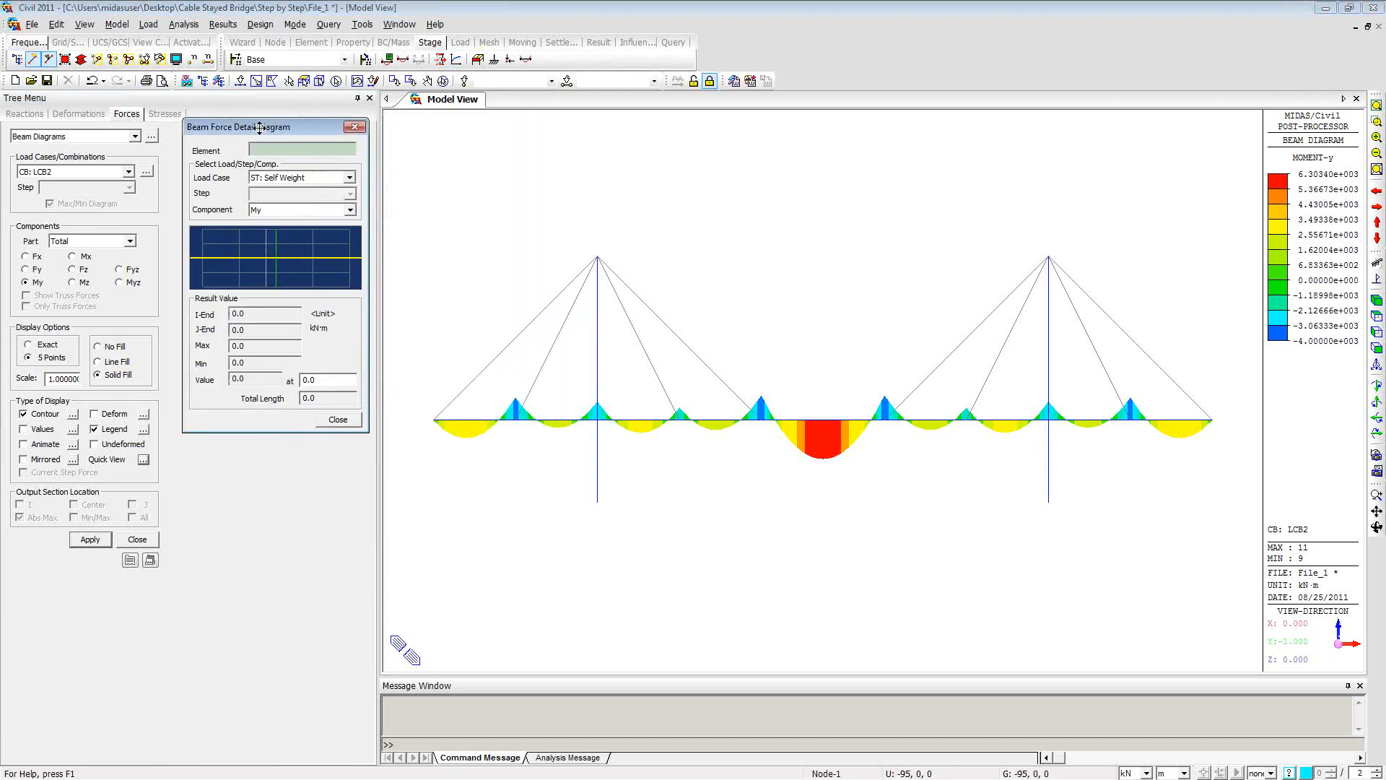
pyautogui.click(346, 180)
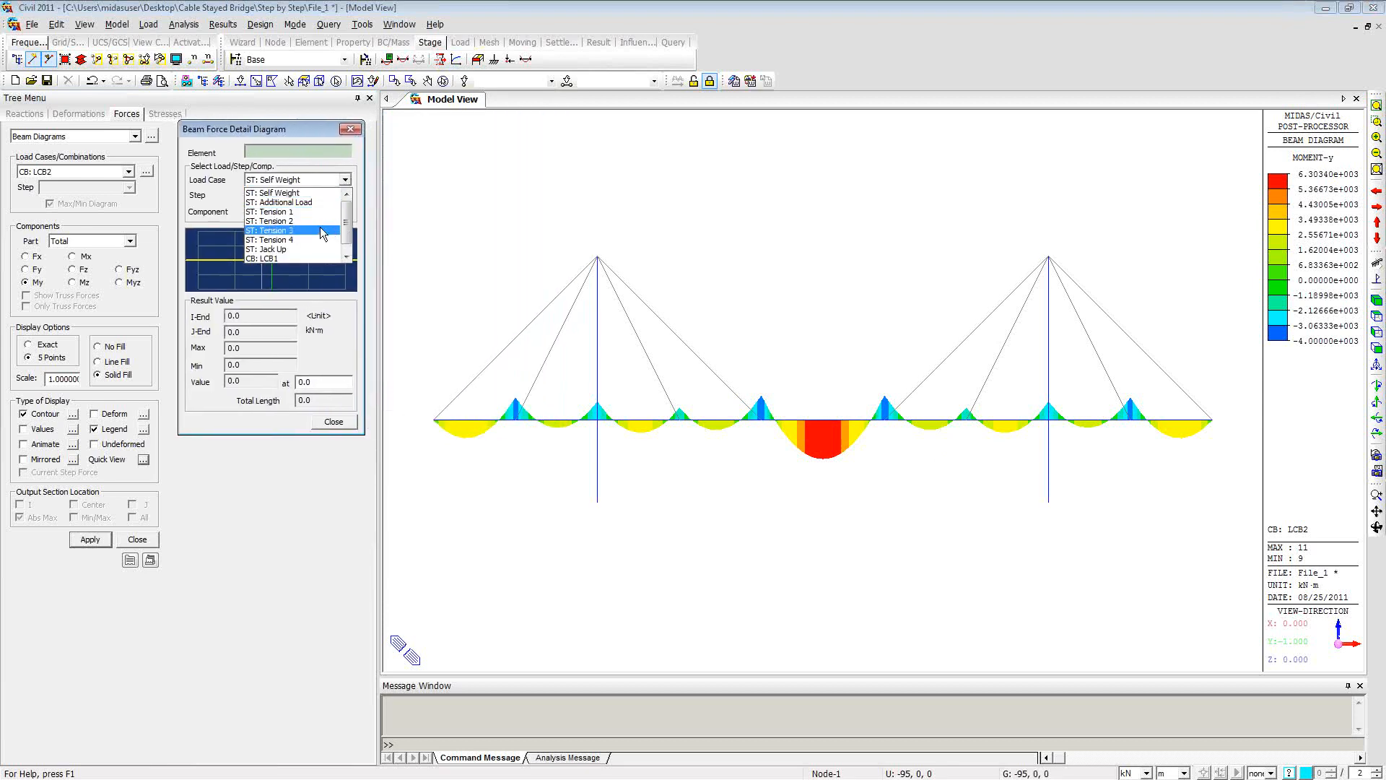
pyautogui.moveTo(347, 230); pyautogui.dragTo(347, 249)
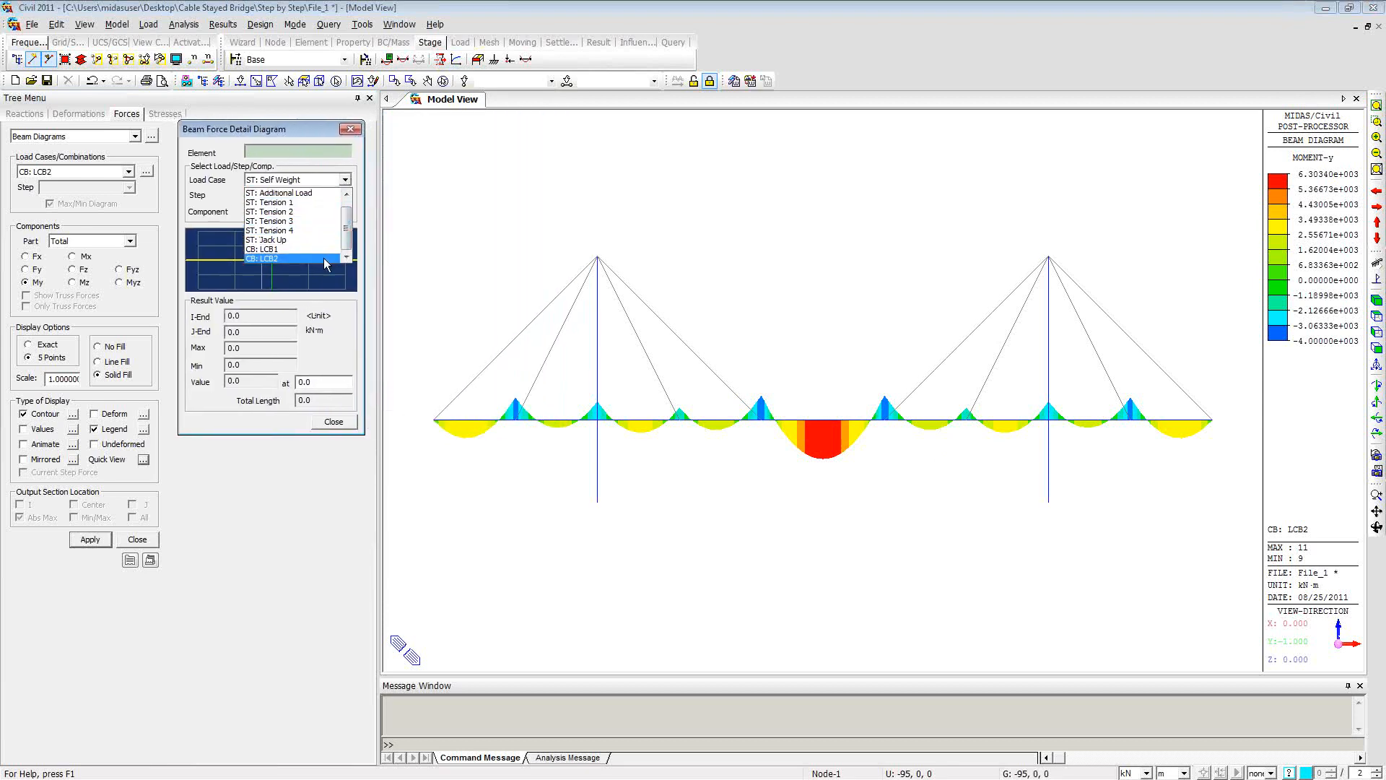
pyautogui.click(288, 258)
pyautogui.click(299, 151)
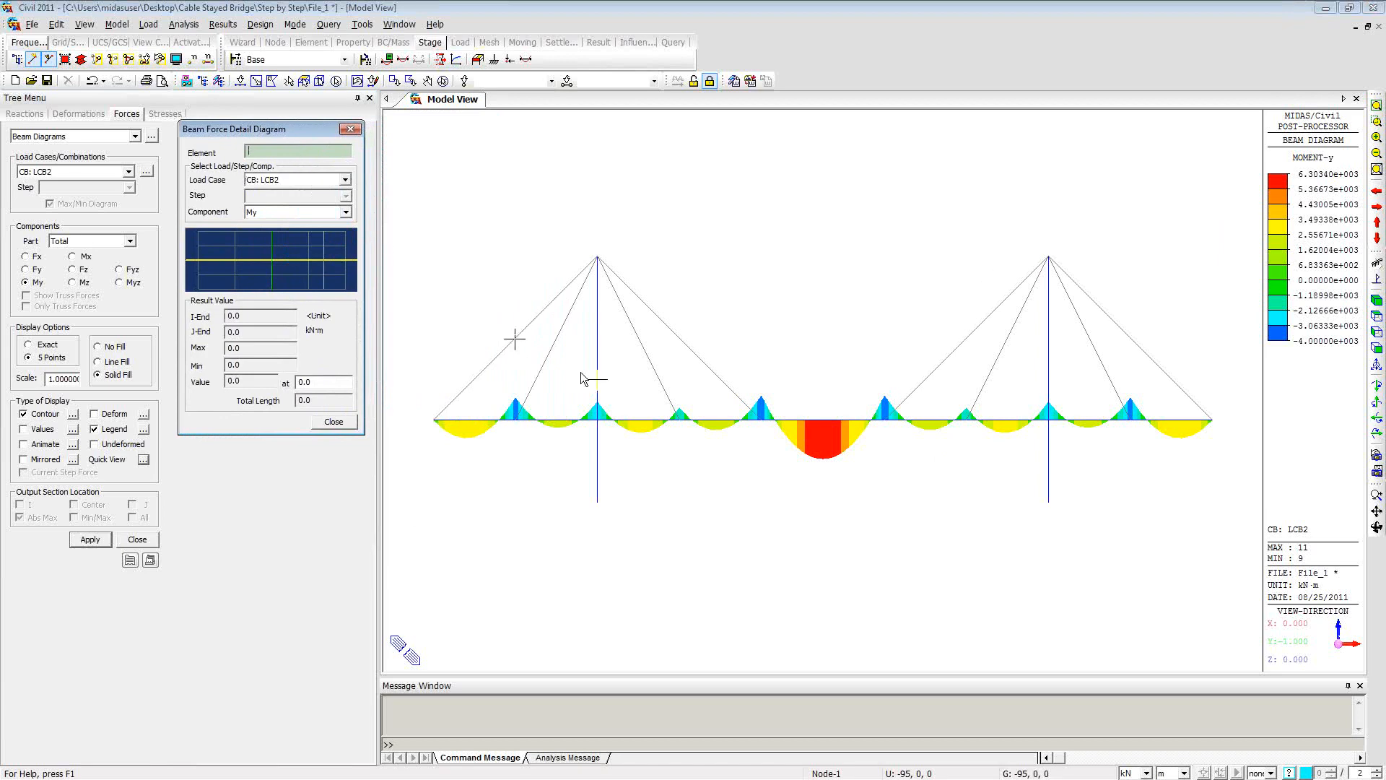
# Step: Inspect the My detail diagrams and end moments of the girder elements right of the first tower, including element 8, and close the quick view
pyautogui.click(615, 425)
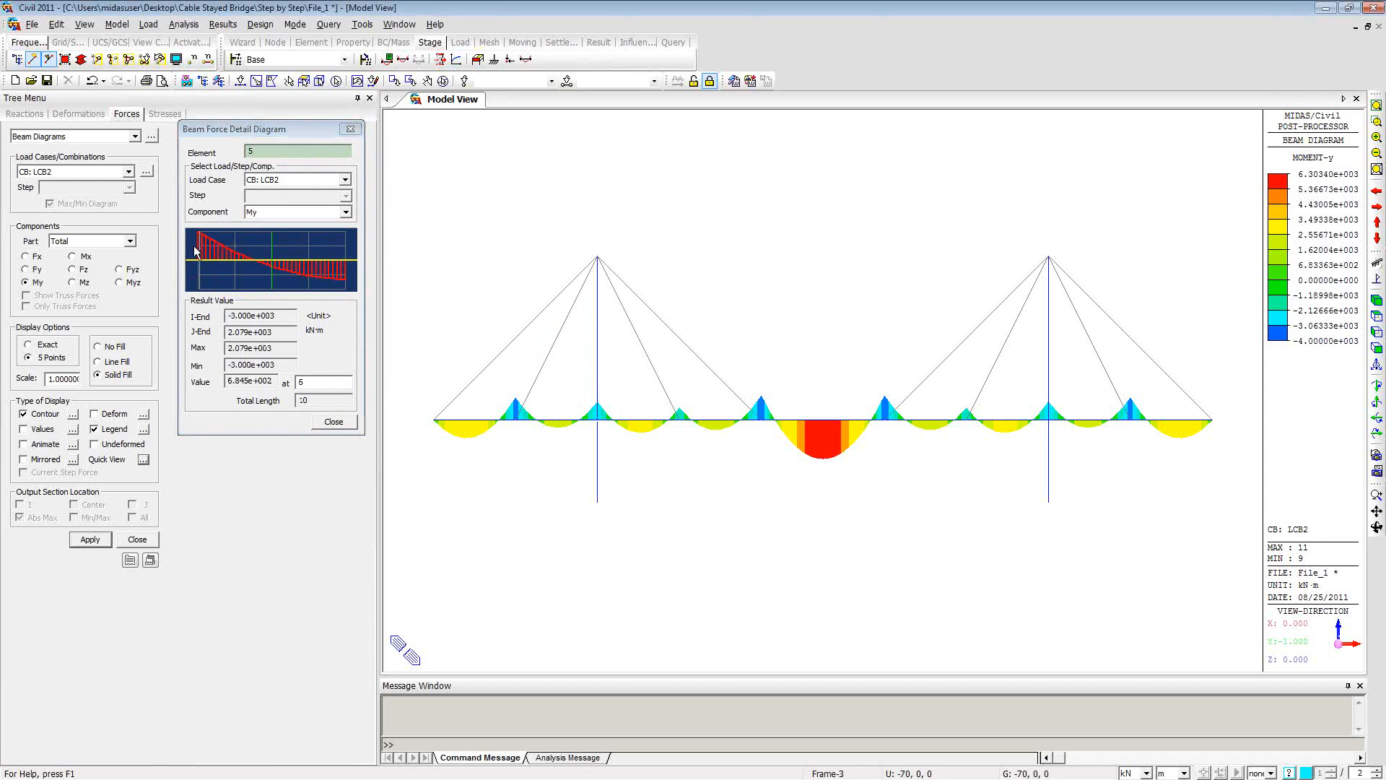
pyautogui.click(664, 419)
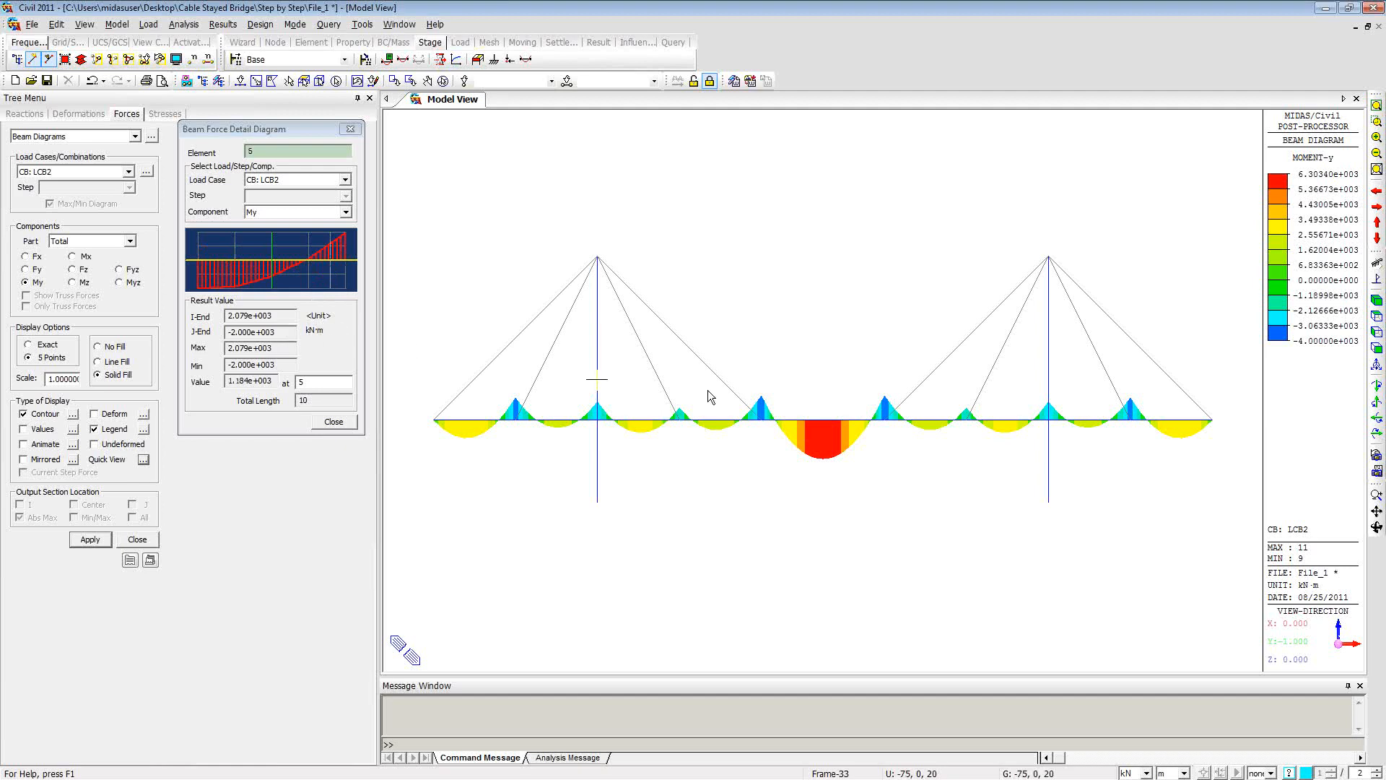
pyautogui.click(748, 419)
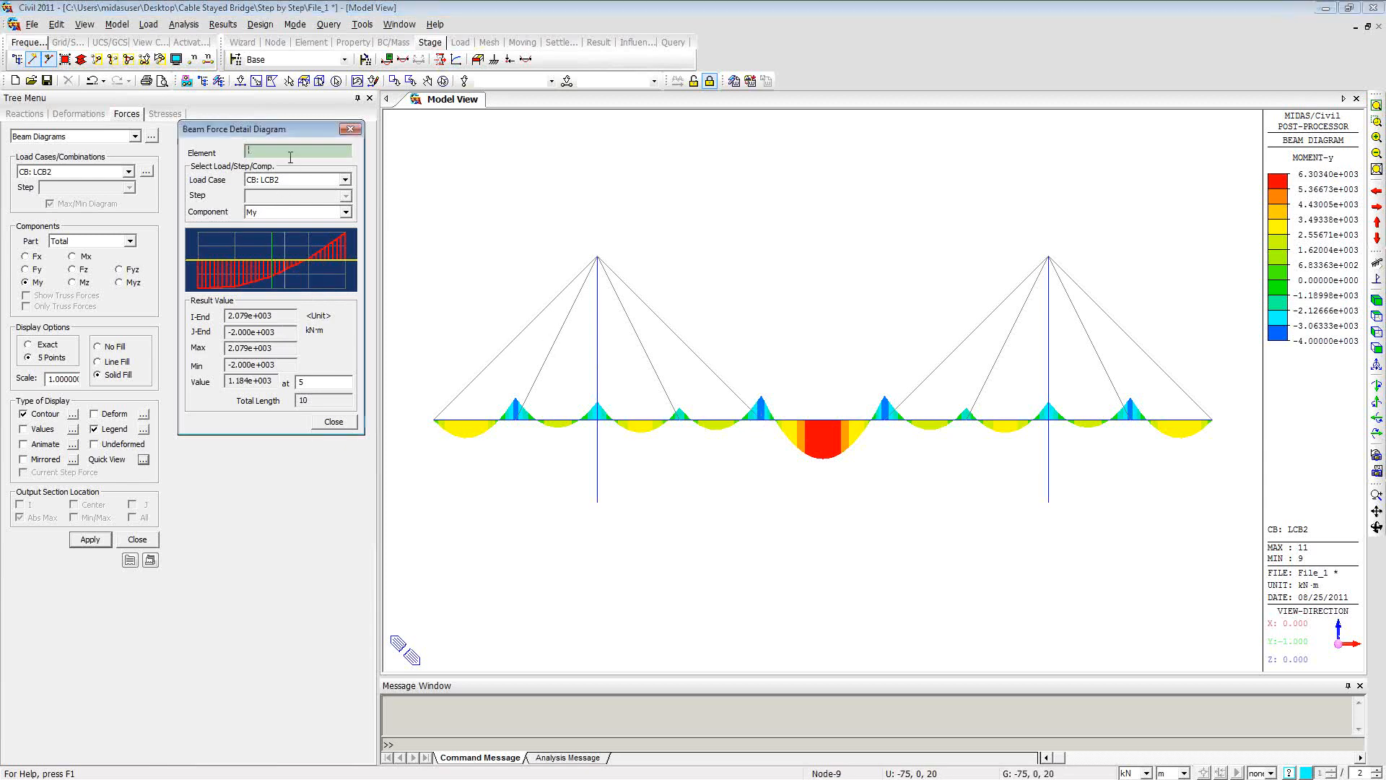
pyautogui.click(747, 422)
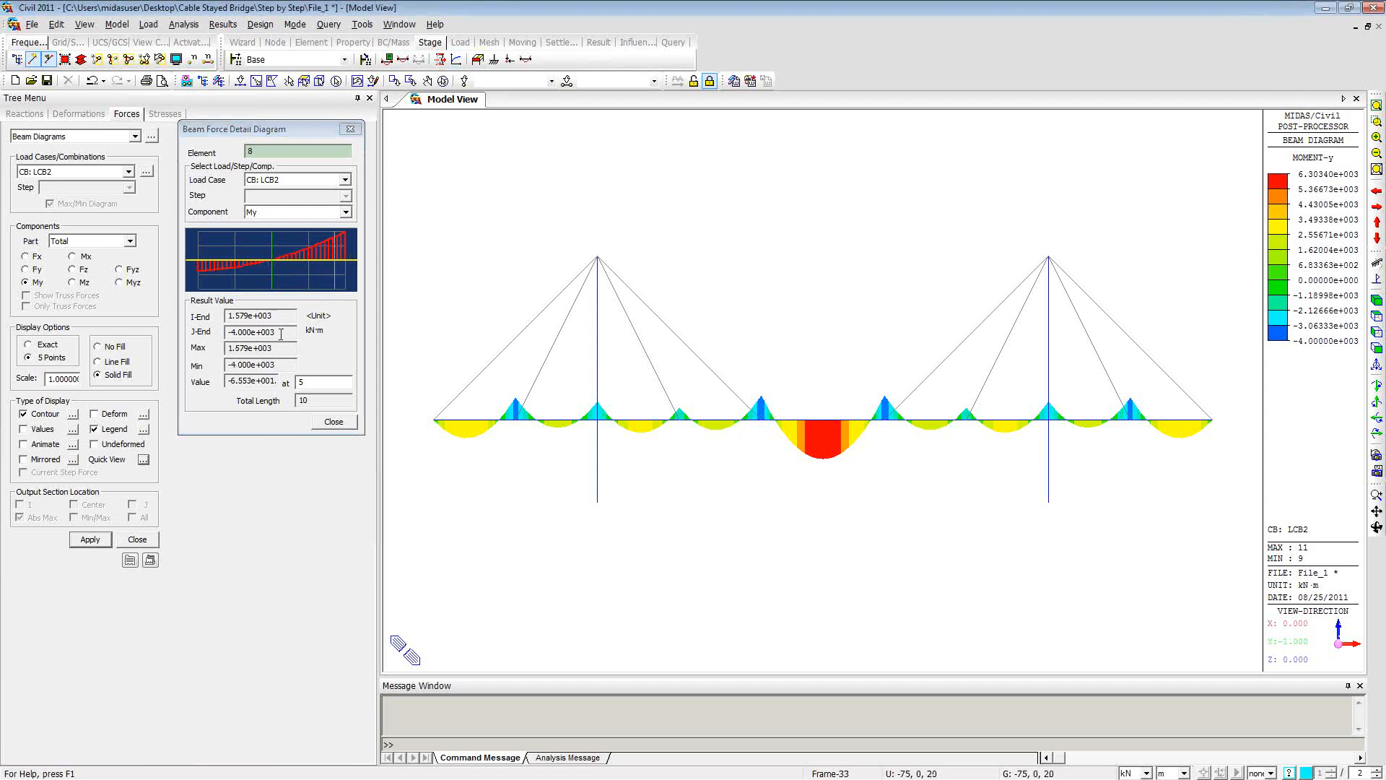
pyautogui.moveTo(280, 333); pyautogui.dragTo(226, 331)
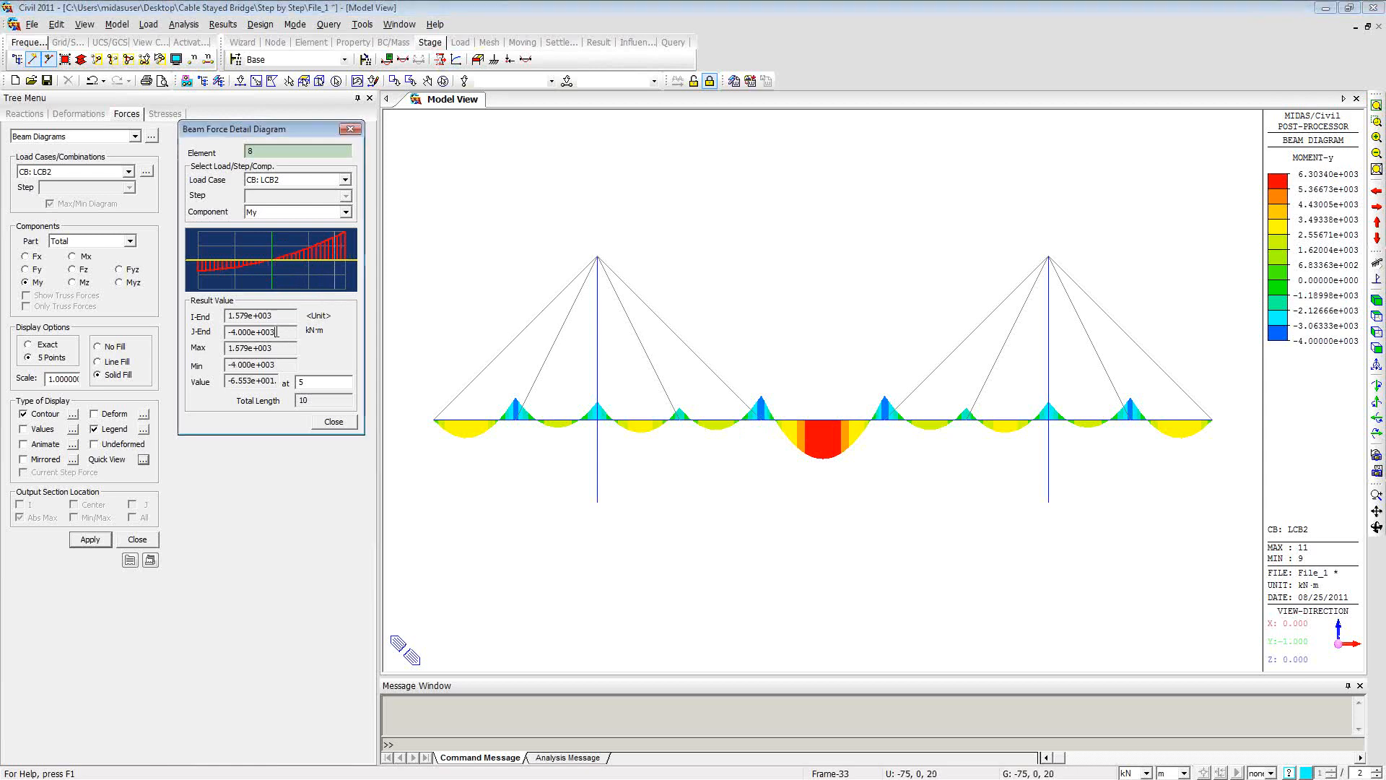
pyautogui.click(350, 129)
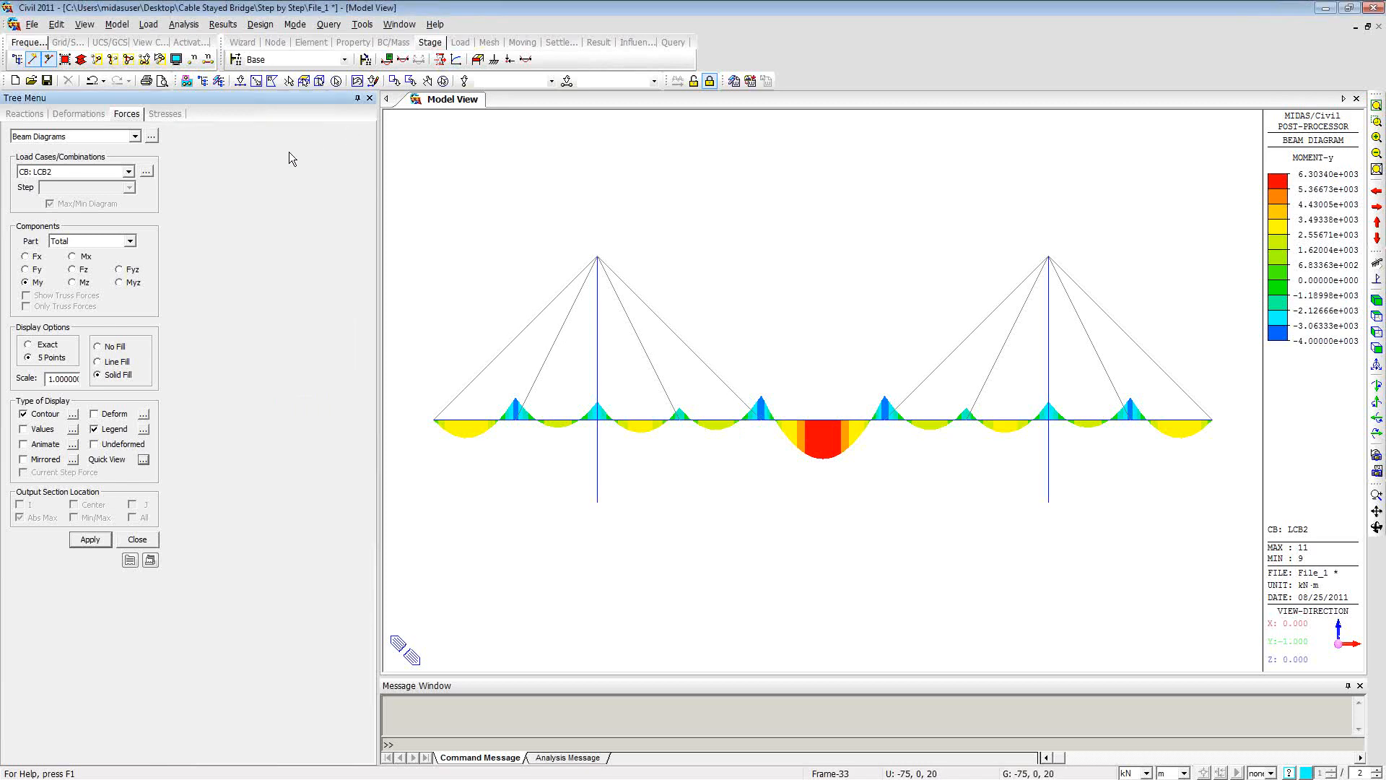
# Step: Display the LCB2 truss forces with contour, legend and values for all cables, with MinMax Only off and output location Max
pyautogui.click(134, 143)
pyautogui.click(123, 150)
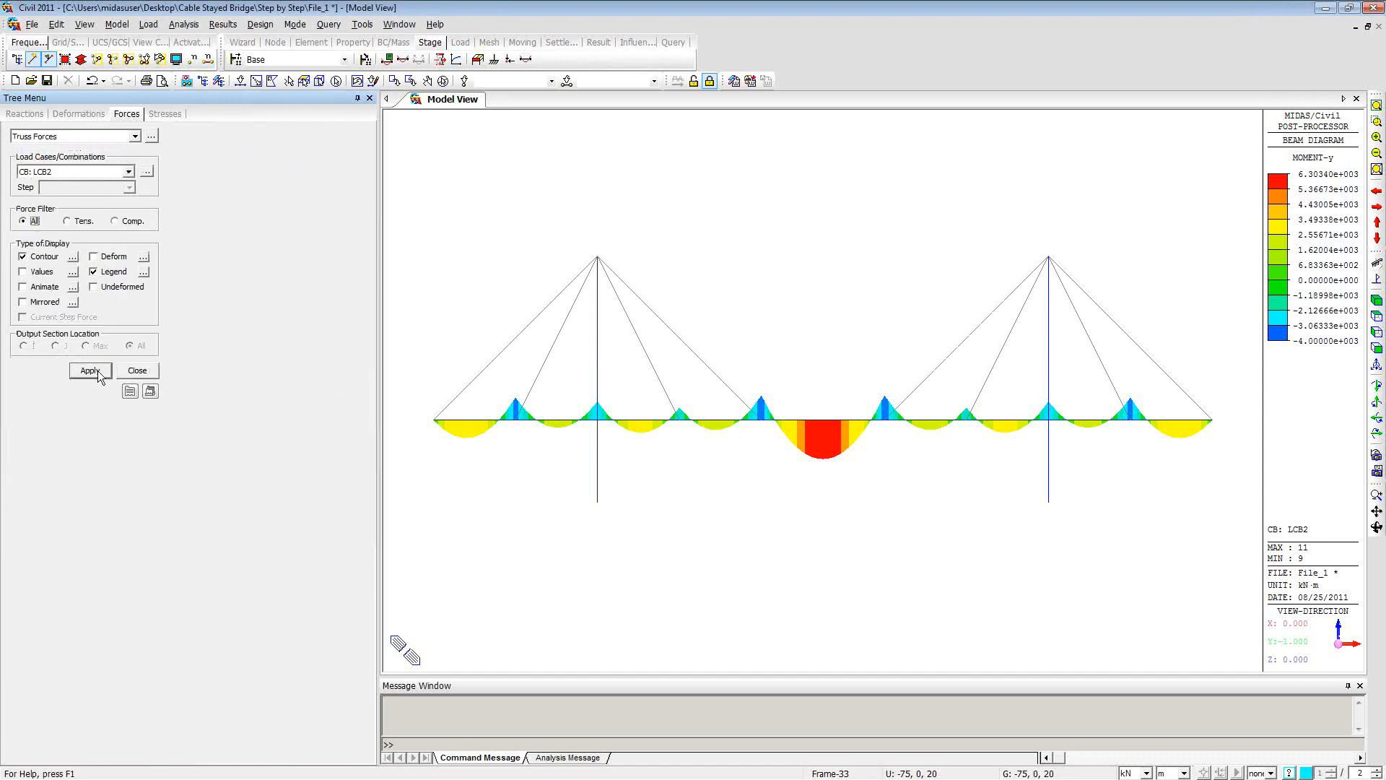
pyautogui.click(23, 272)
pyautogui.click(73, 272)
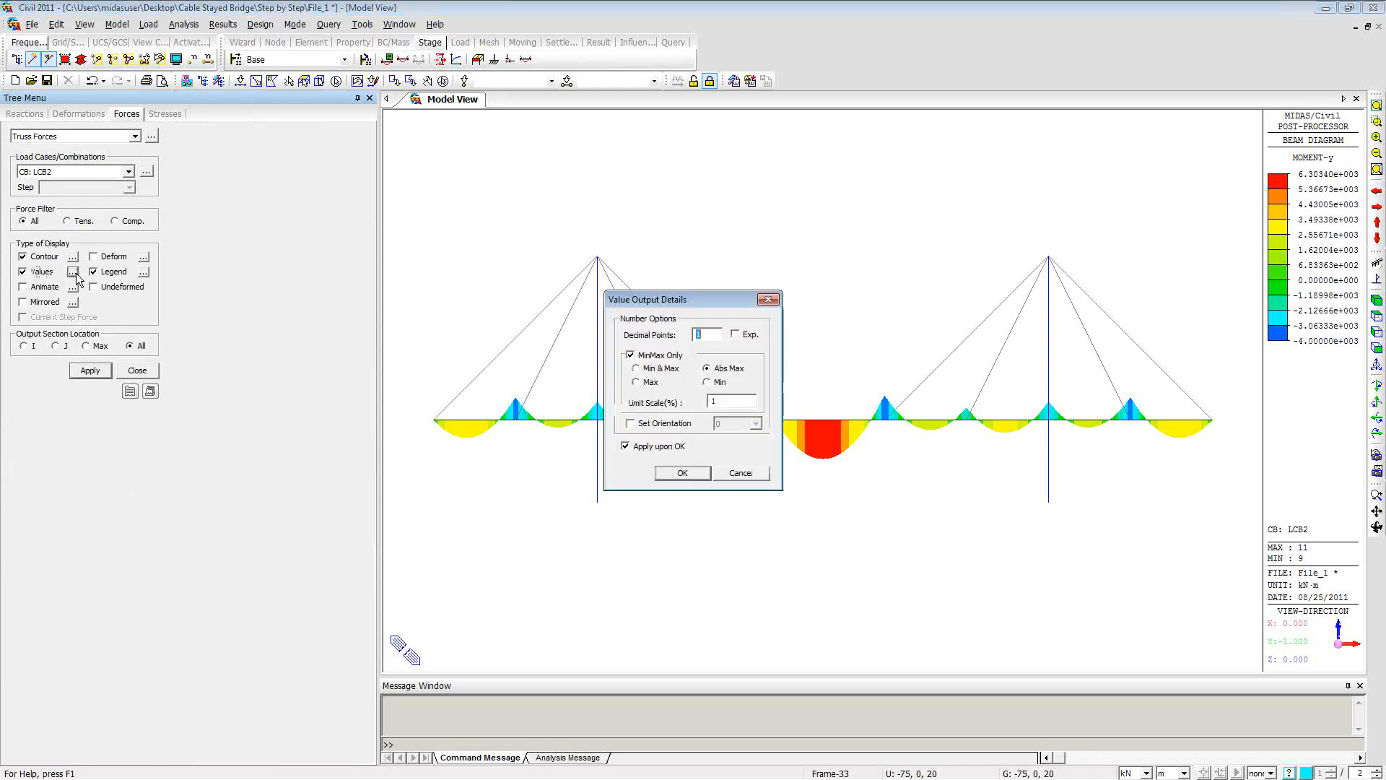
pyautogui.click(682, 474)
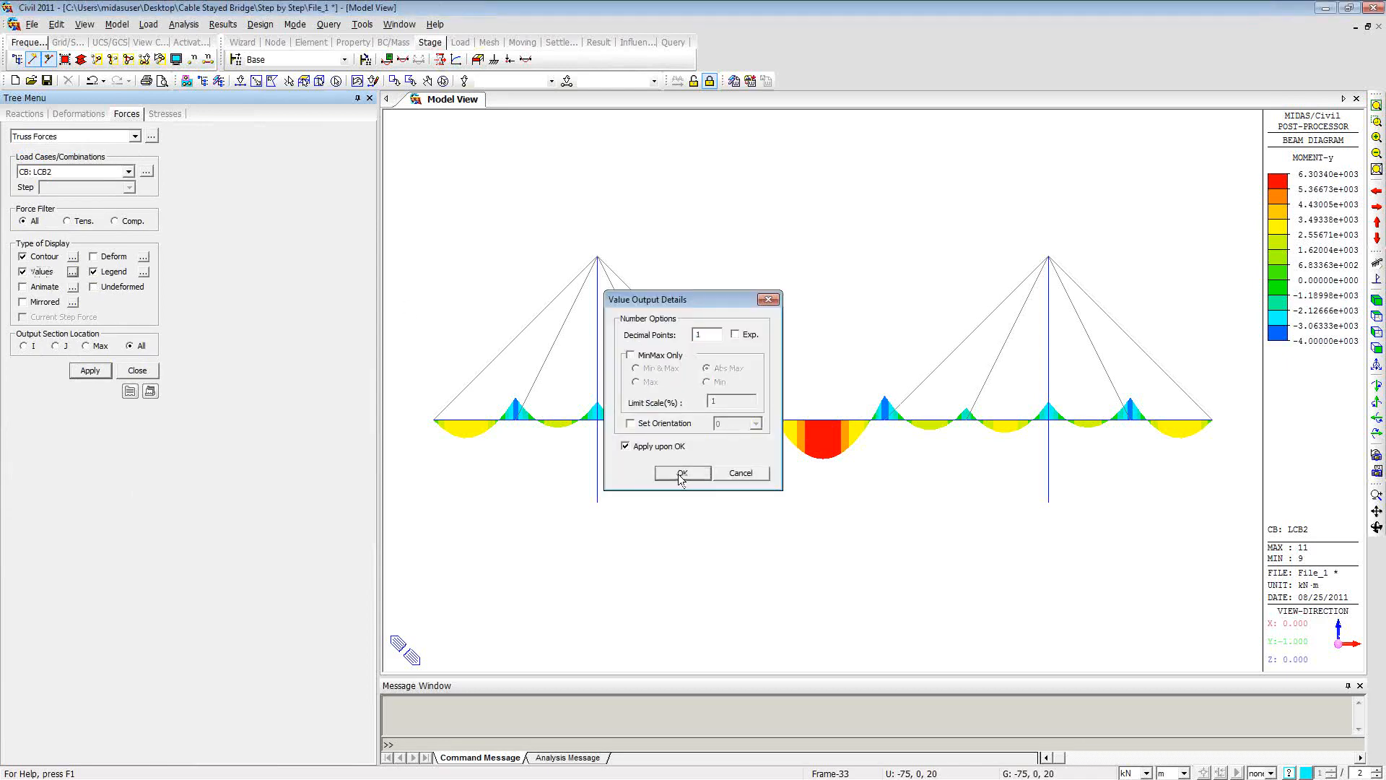
pyautogui.click(86, 346)
pyautogui.click(91, 370)
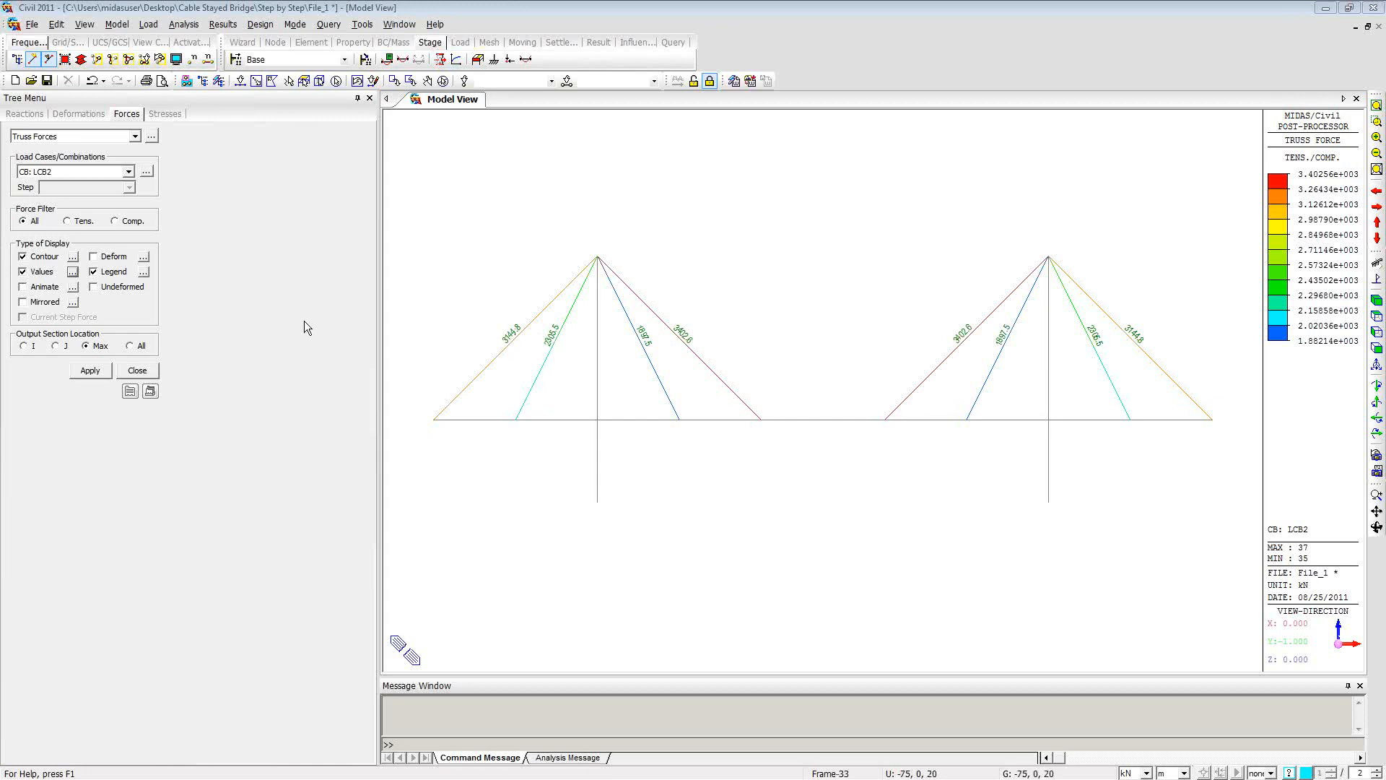
# Step: Open the project File_4_new from the Step by Step folder
pyautogui.click(30, 80)
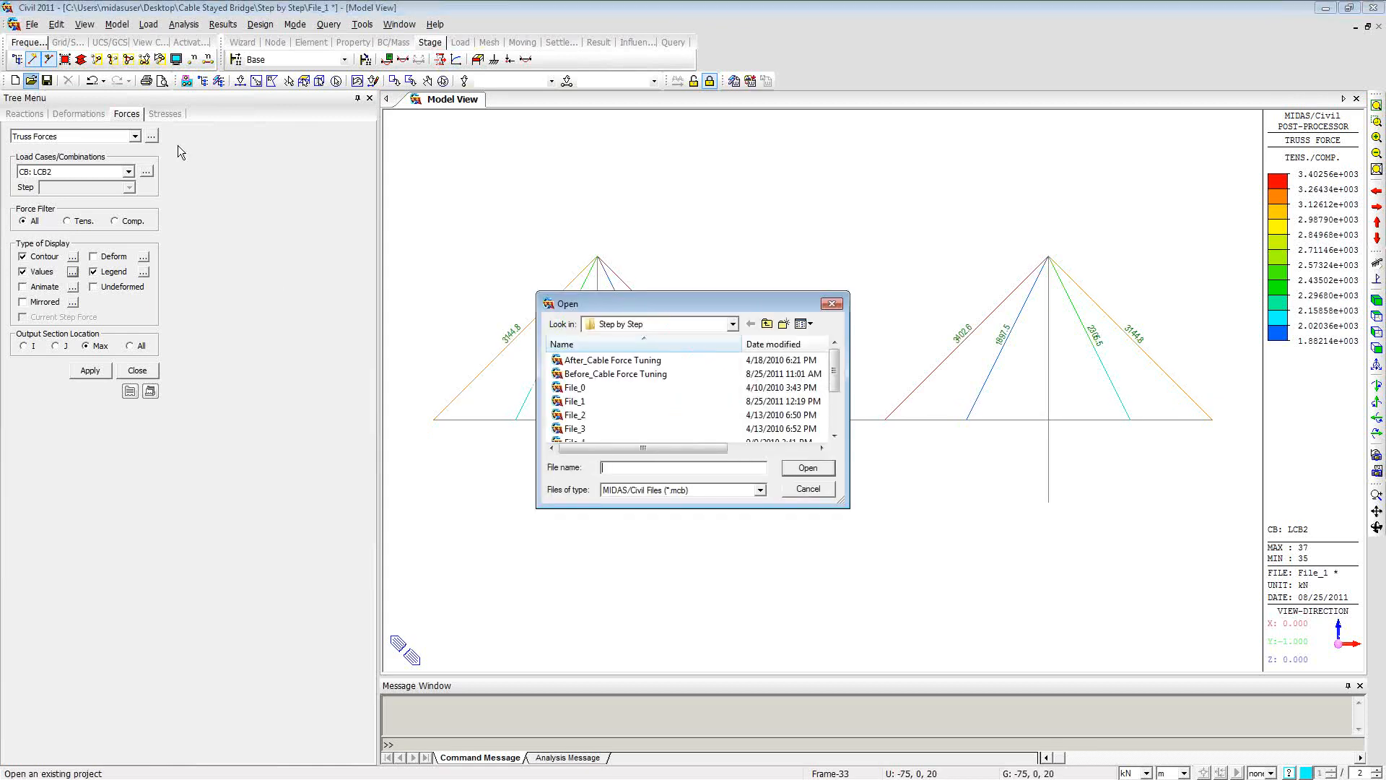
pyautogui.moveTo(835, 387); pyautogui.dragTo(835, 394)
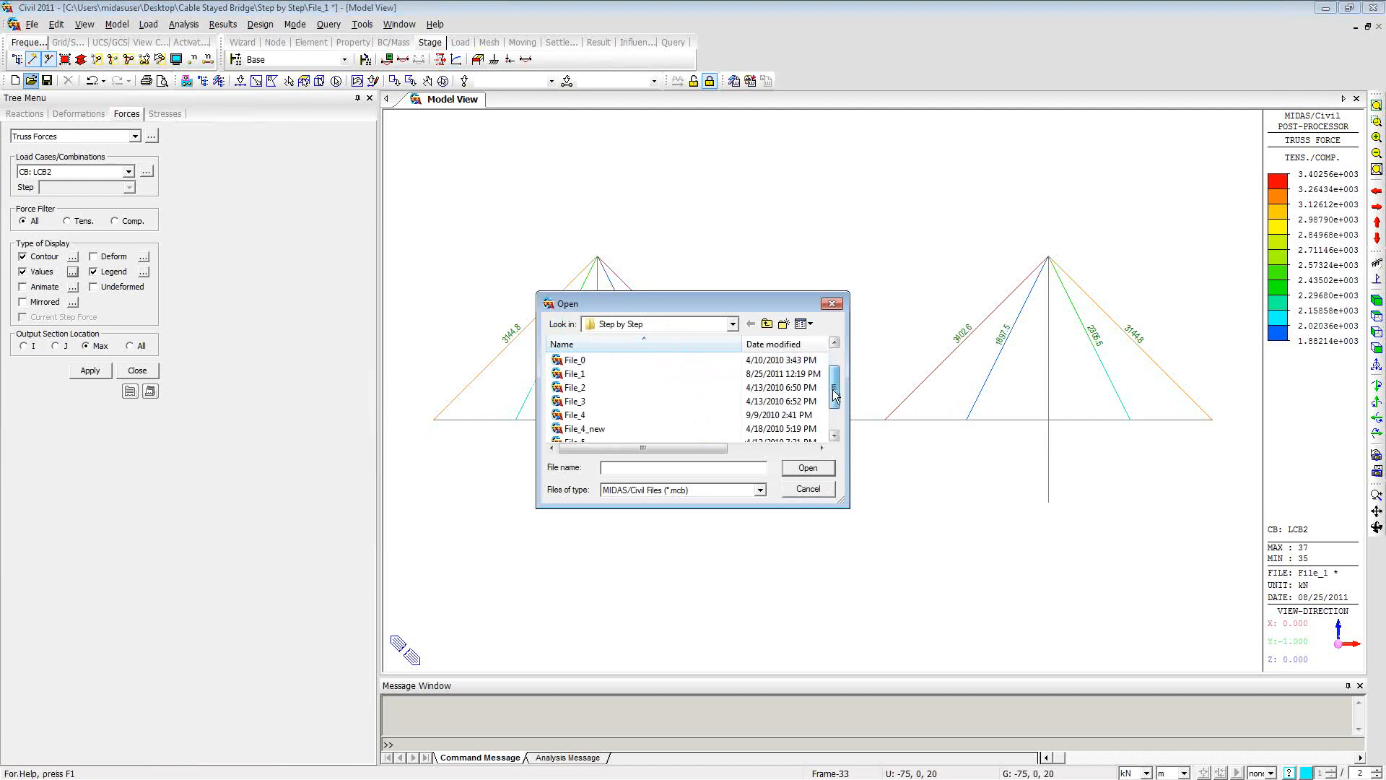
pyautogui.click(675, 427)
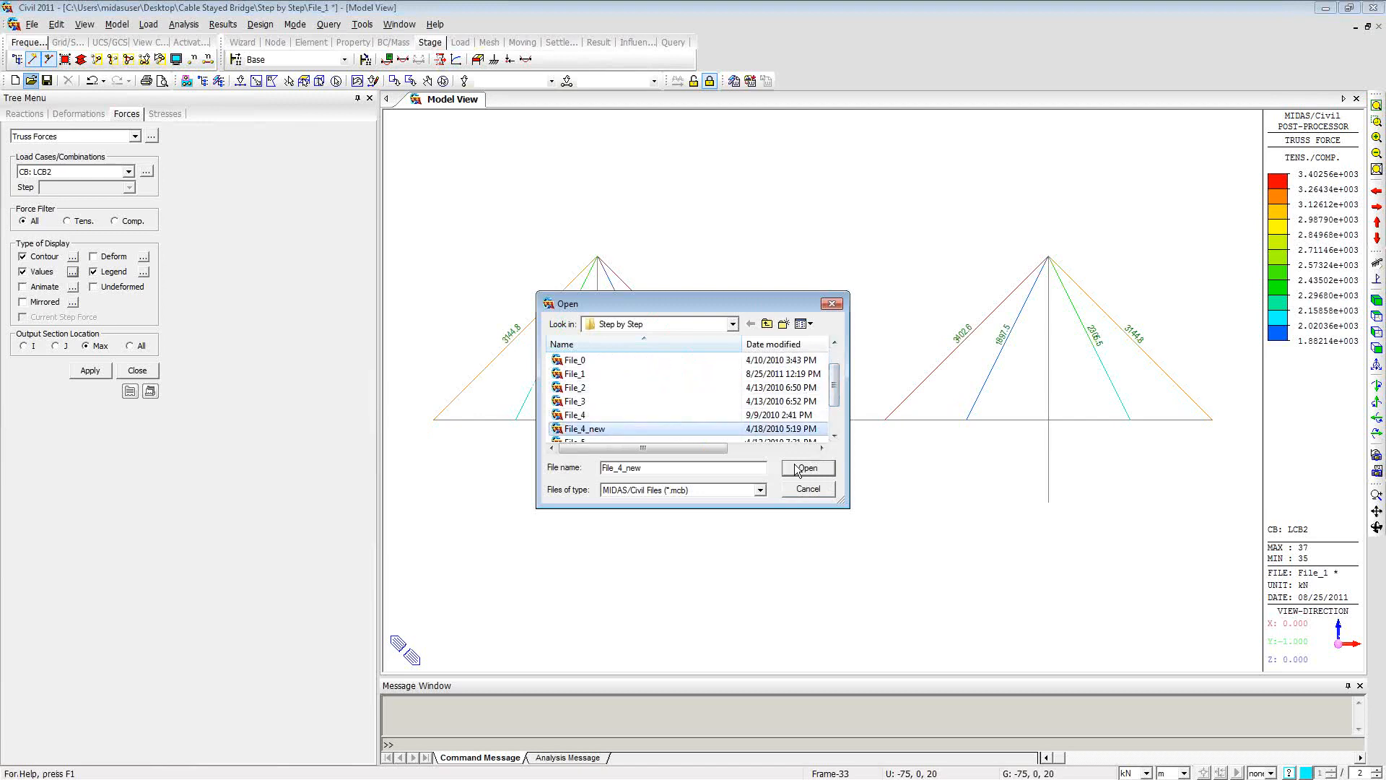
pyautogui.click(797, 468)
pyautogui.click(709, 429)
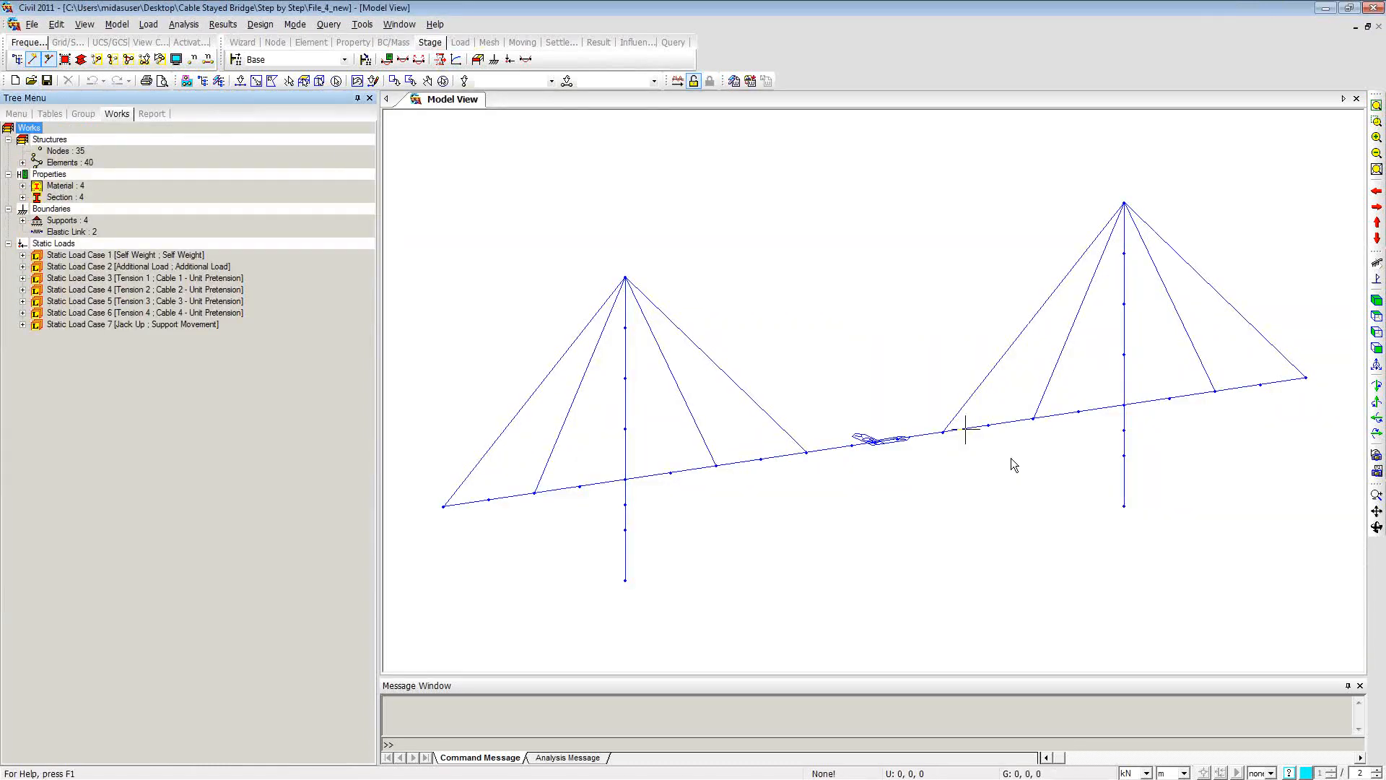
# Step: Show the bridge in front view and list the loads under the Additional Load and Tension 1 load cases
pyautogui.click(1377, 349)
pyautogui.click(23, 278)
pyautogui.click(22, 267)
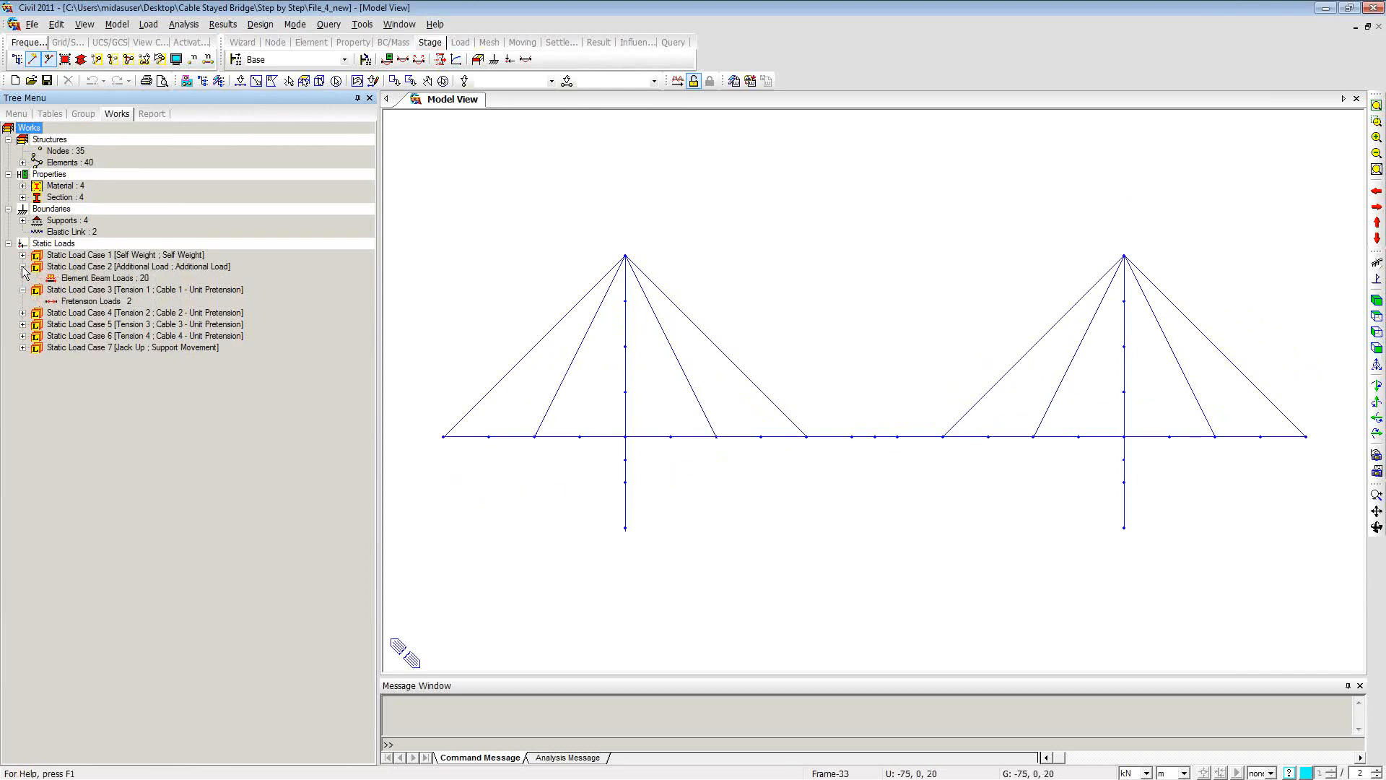
# Step: Change all truss cable elements to the Tension only/Hook/Cable element type with the Truss option and 0 kN allowable compression
pyautogui.click(23, 162)
pyautogui.click(66, 175)
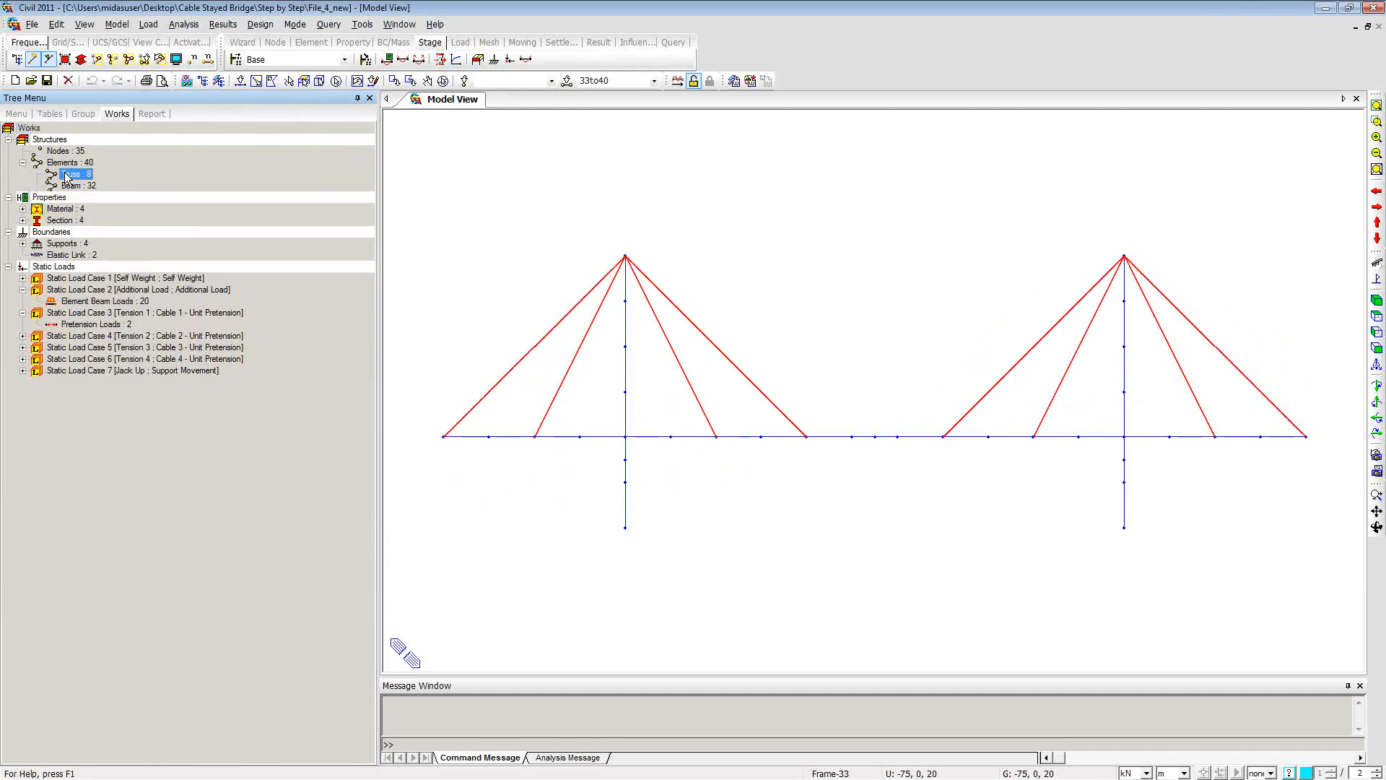
pyautogui.rightClick(430, 171)
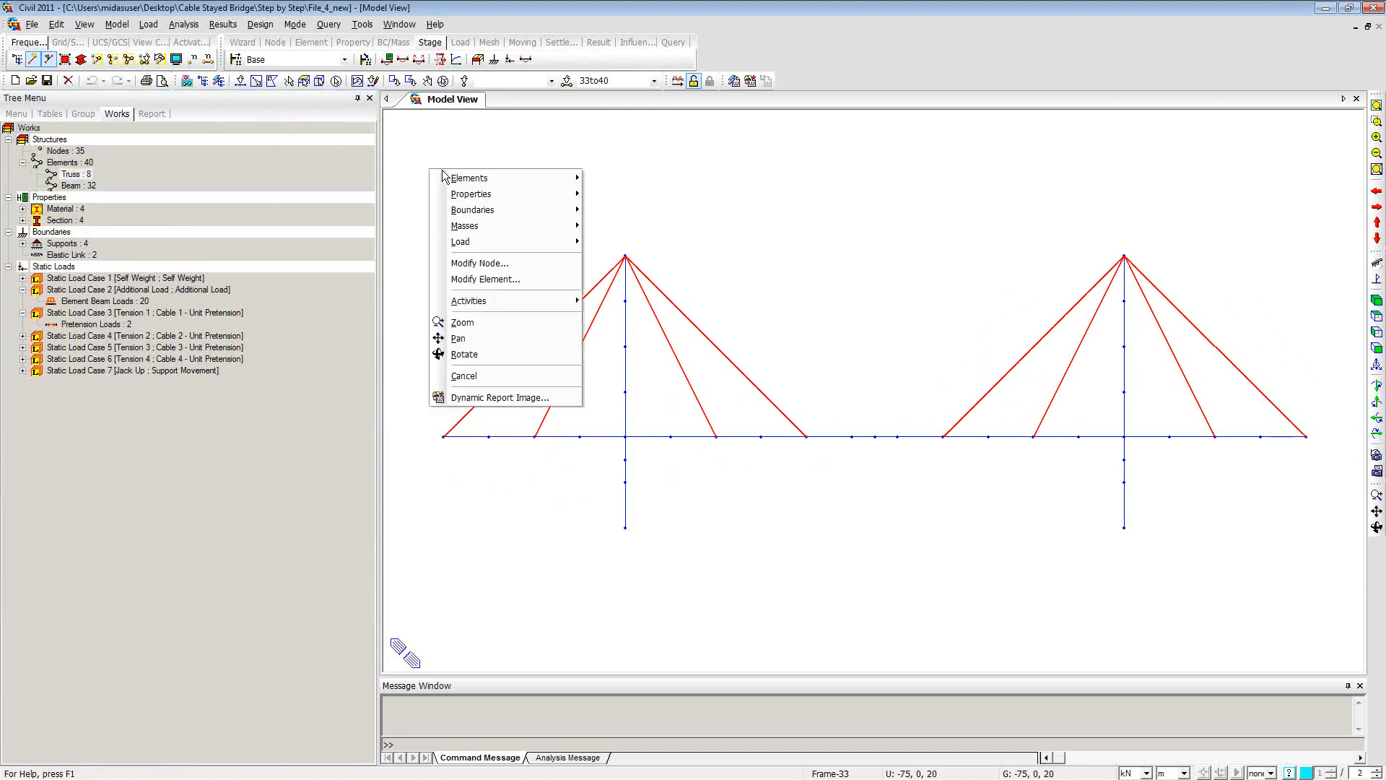
pyautogui.moveTo(456, 181)
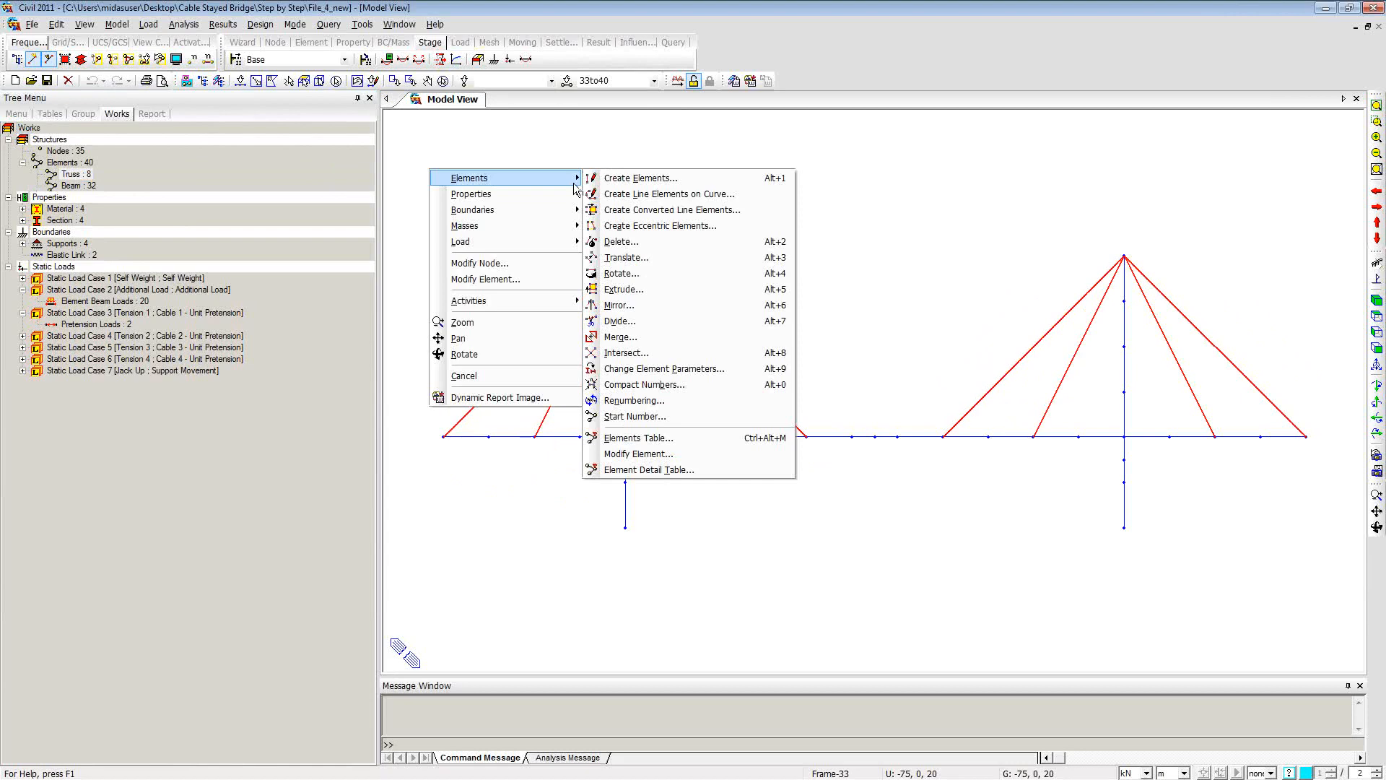
pyautogui.click(637, 370)
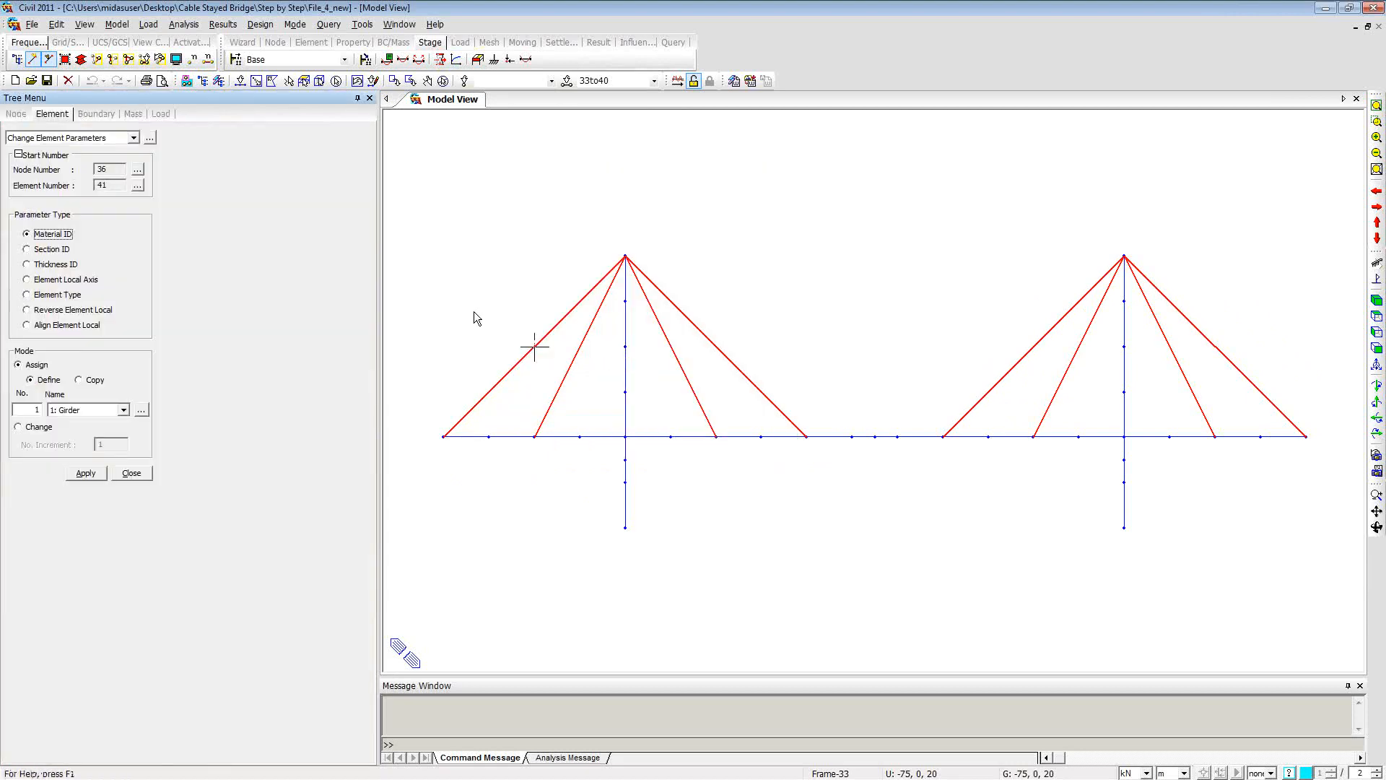
pyautogui.click(54, 296)
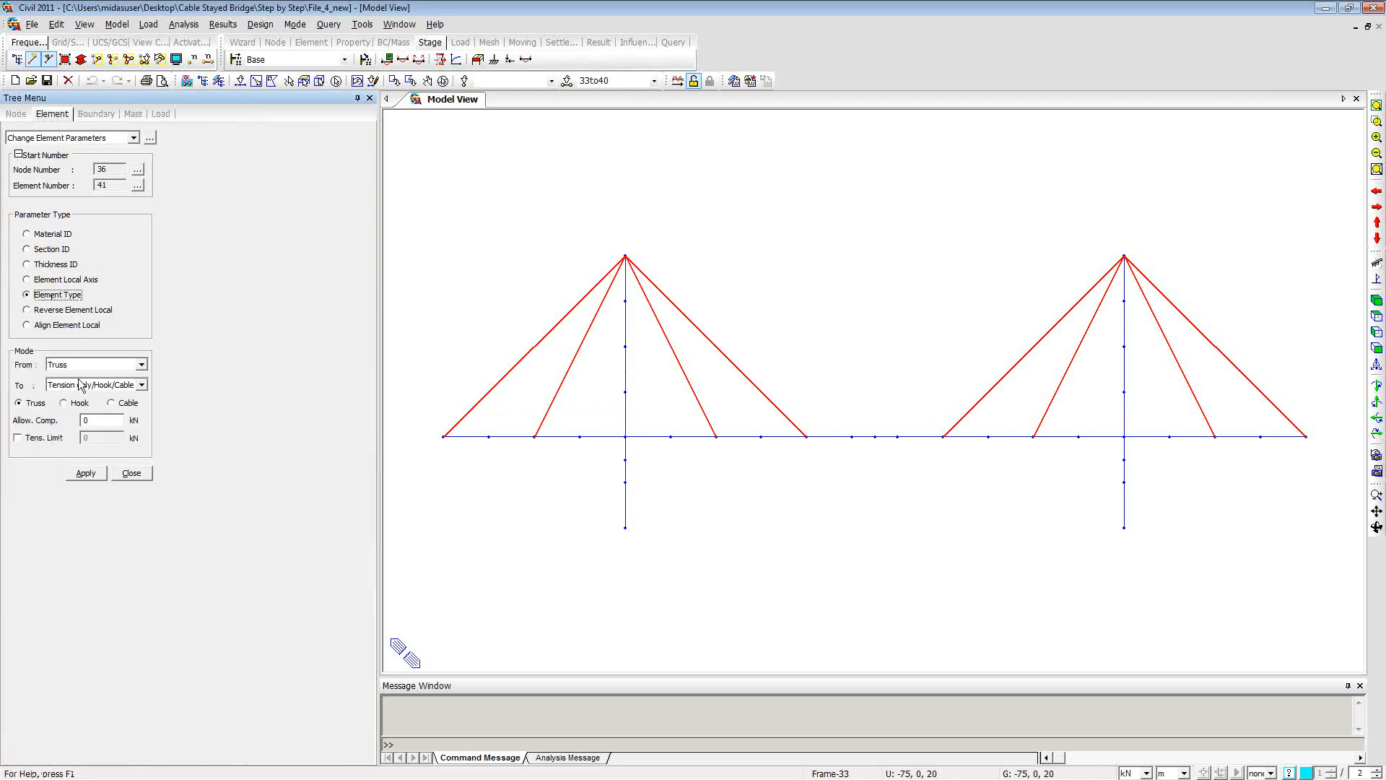
pyautogui.click(90, 474)
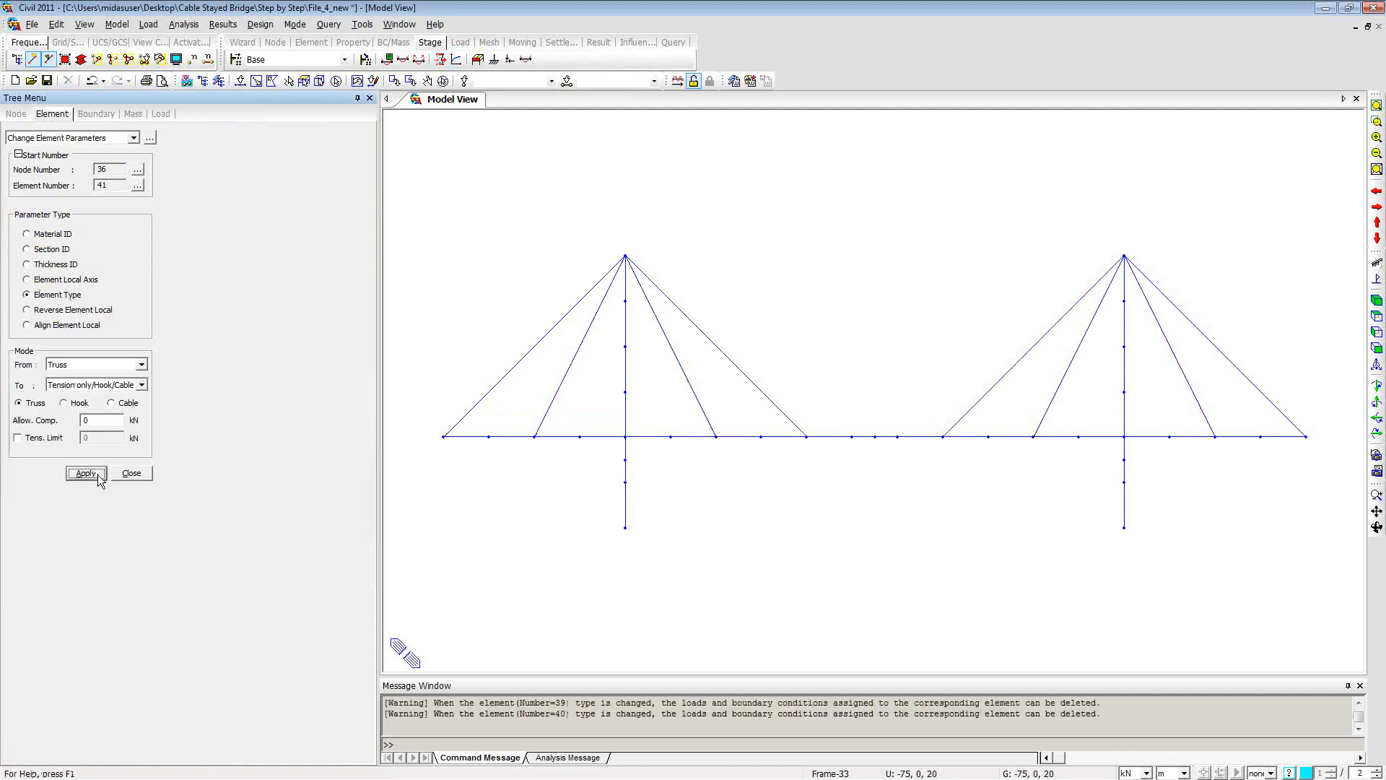
pyautogui.click(125, 474)
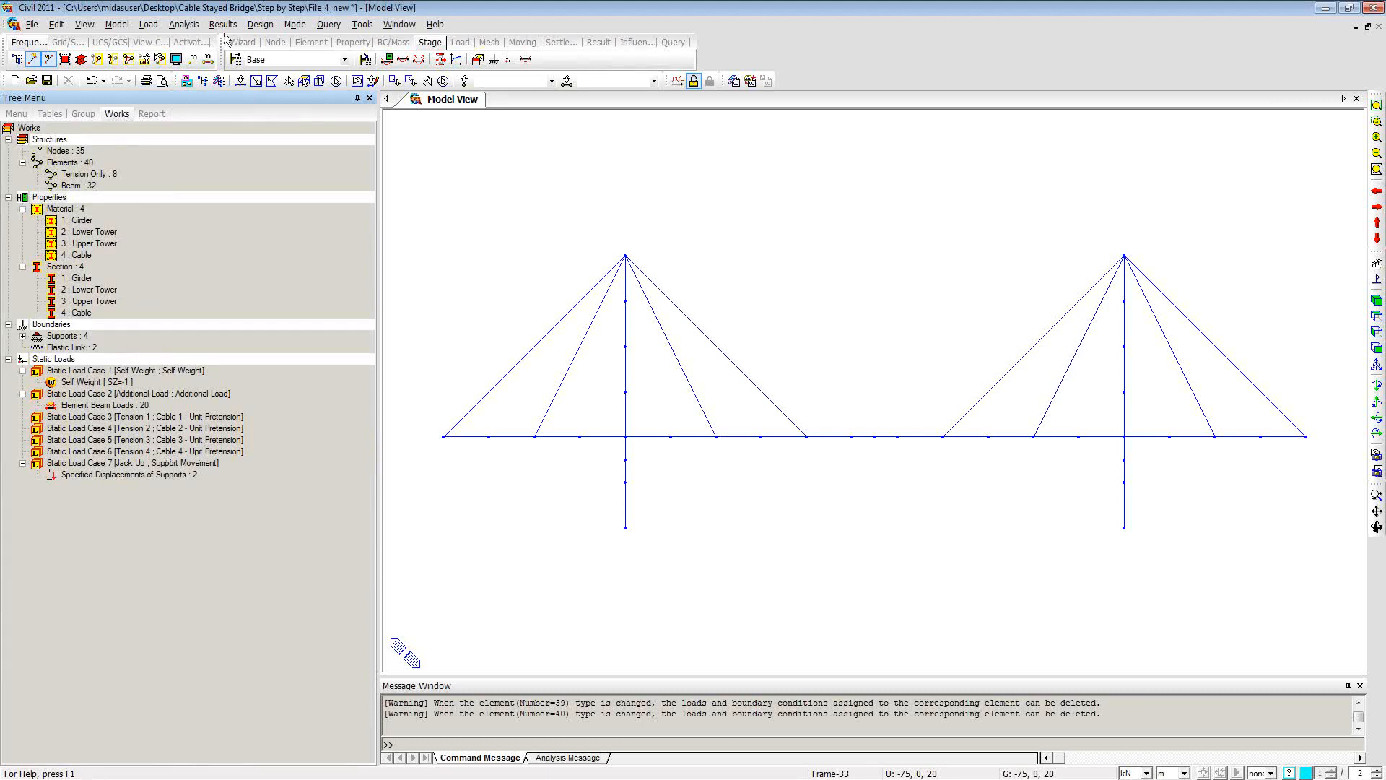
# Step: Delete the static load cases Tension 1 to Tension 4
pyautogui.click(148, 24)
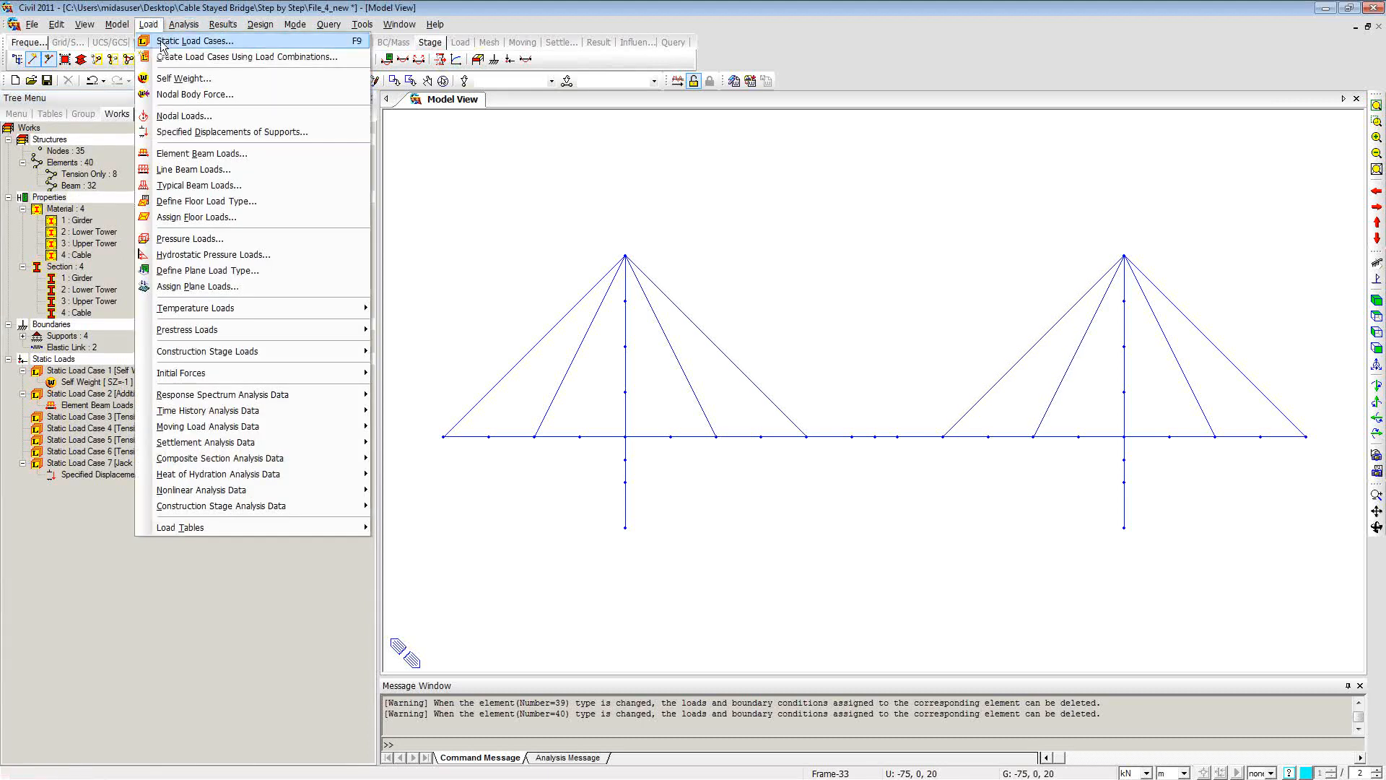
pyautogui.click(161, 42)
pyautogui.moveTo(225, 40); pyautogui.dragTo(641, 100)
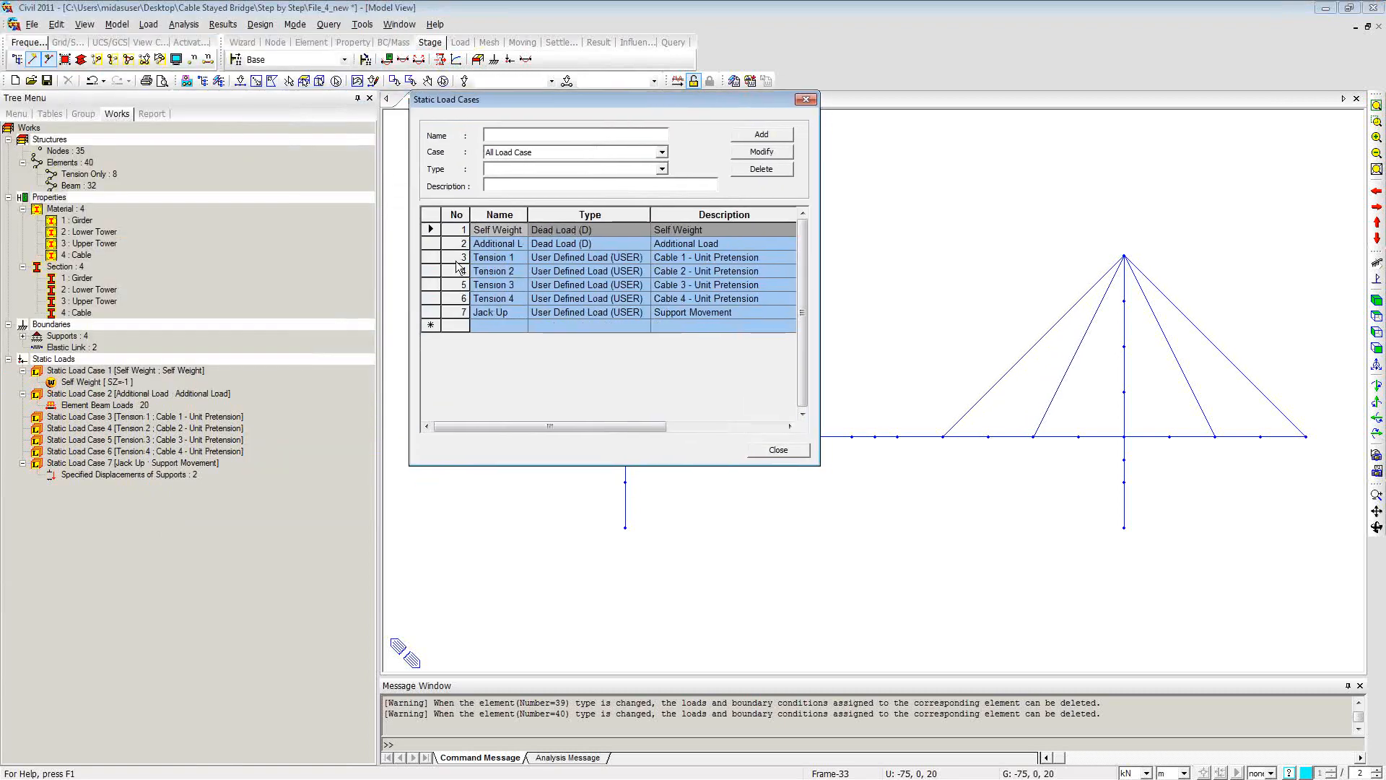
pyautogui.moveTo(426, 258); pyautogui.dragTo(424, 292)
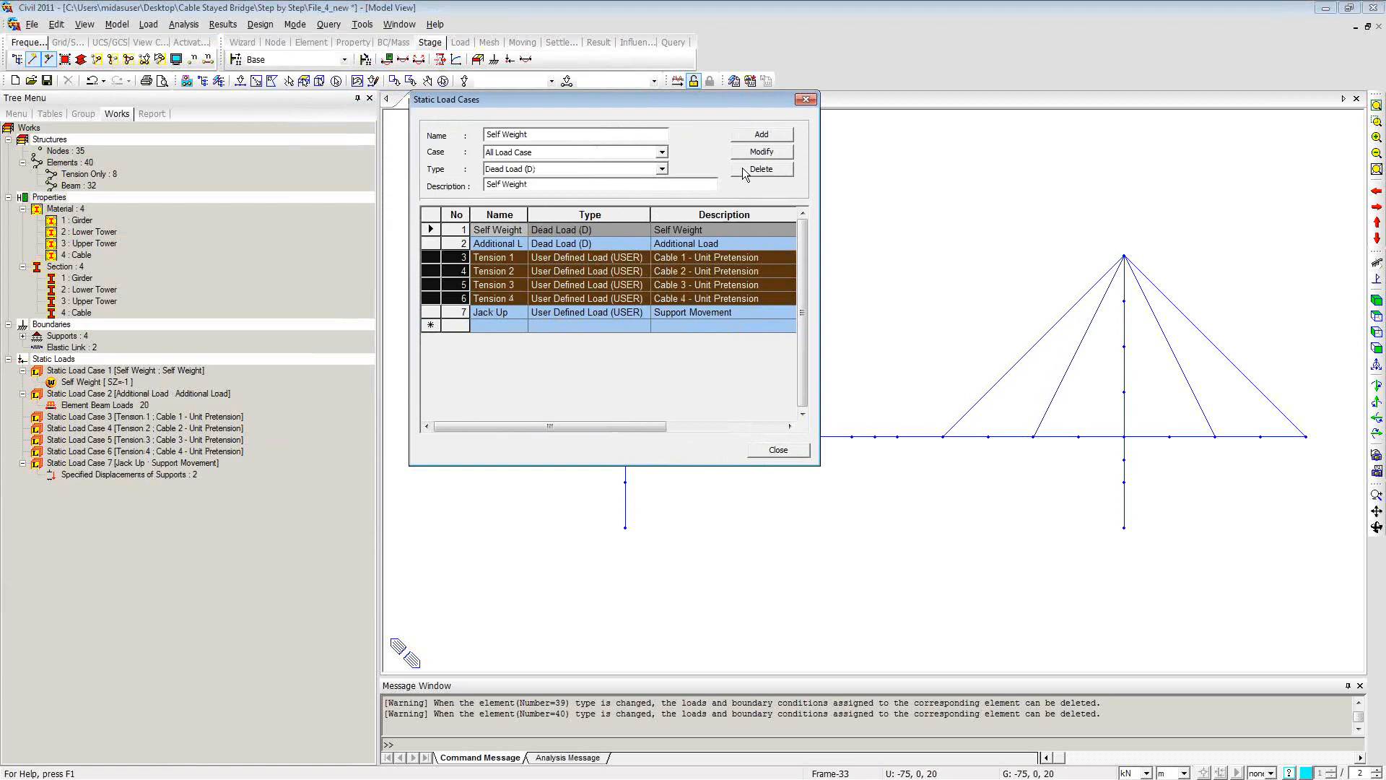
pyautogui.click(498, 271)
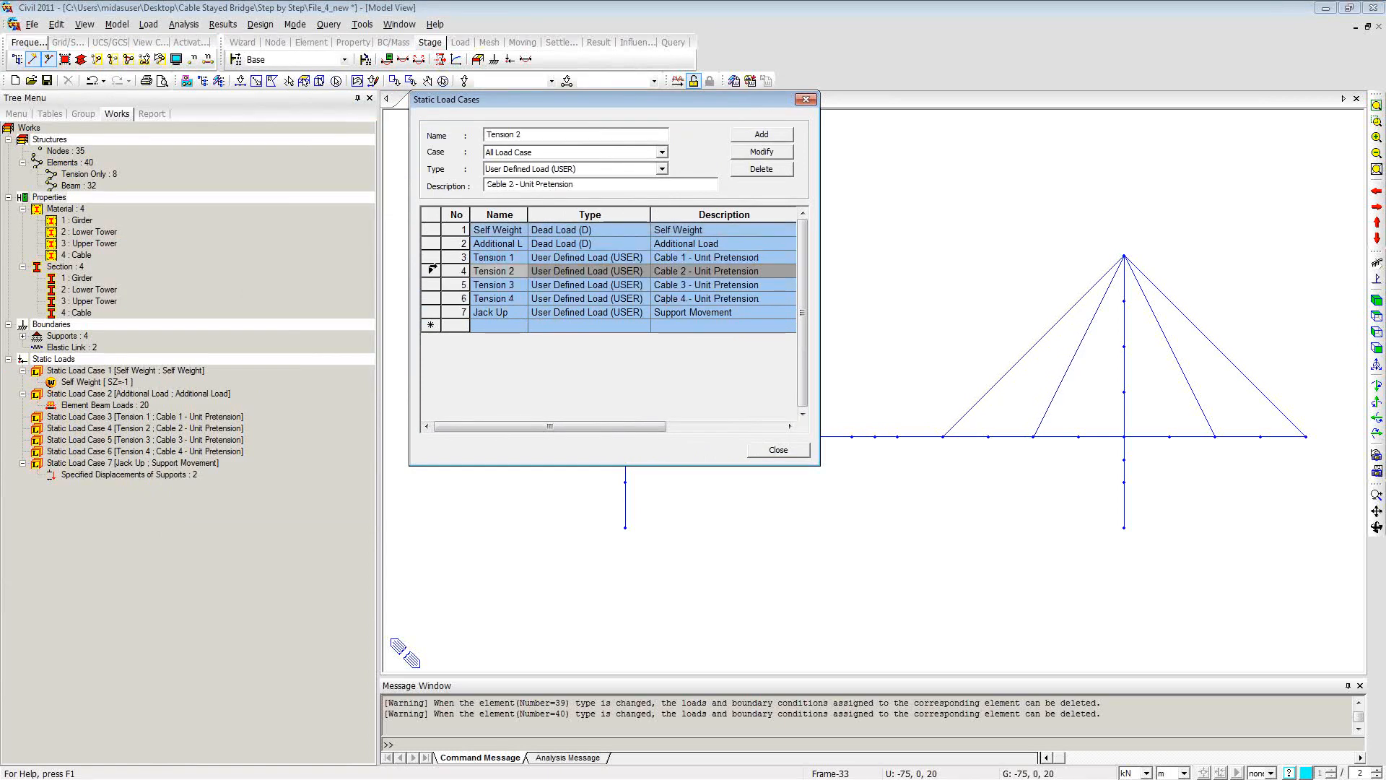
pyautogui.moveTo(427, 259); pyautogui.dragTo(427, 298)
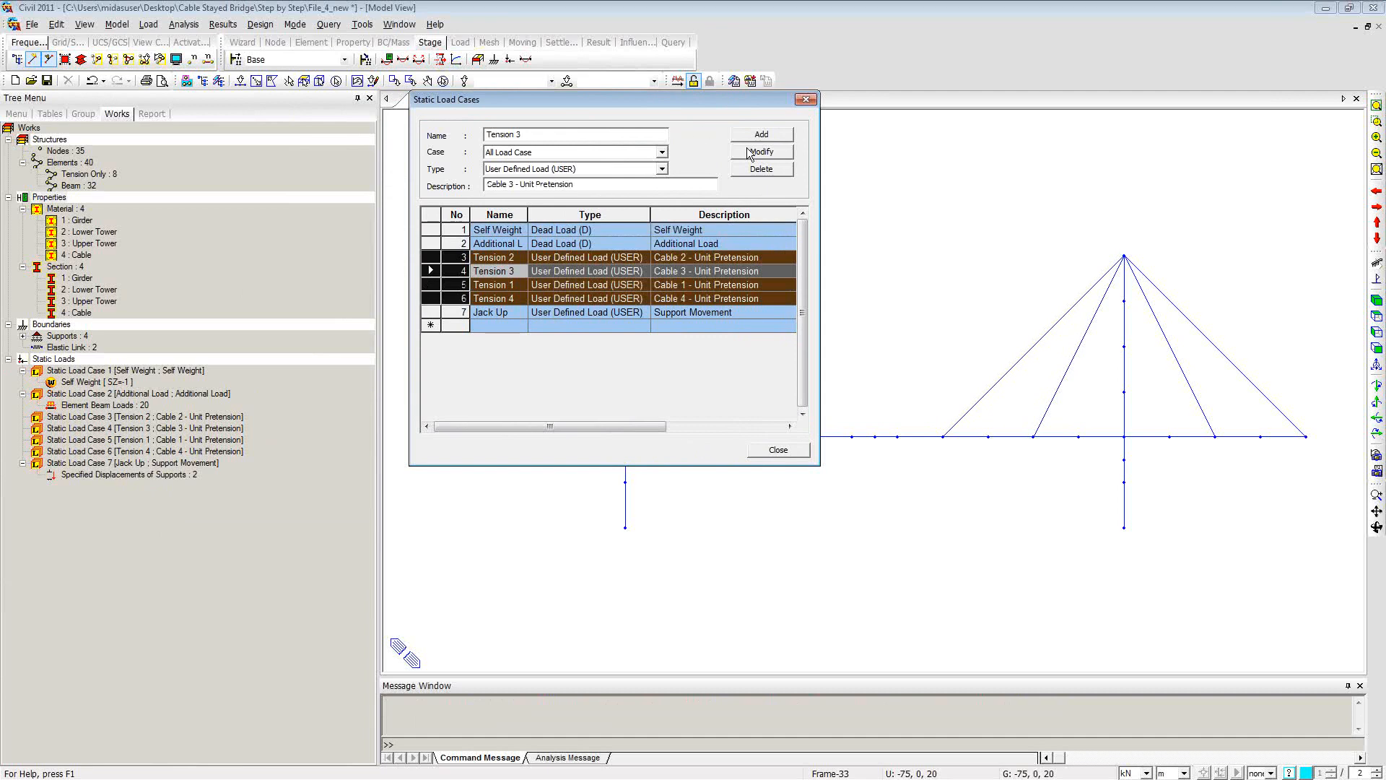
pyautogui.click(760, 169)
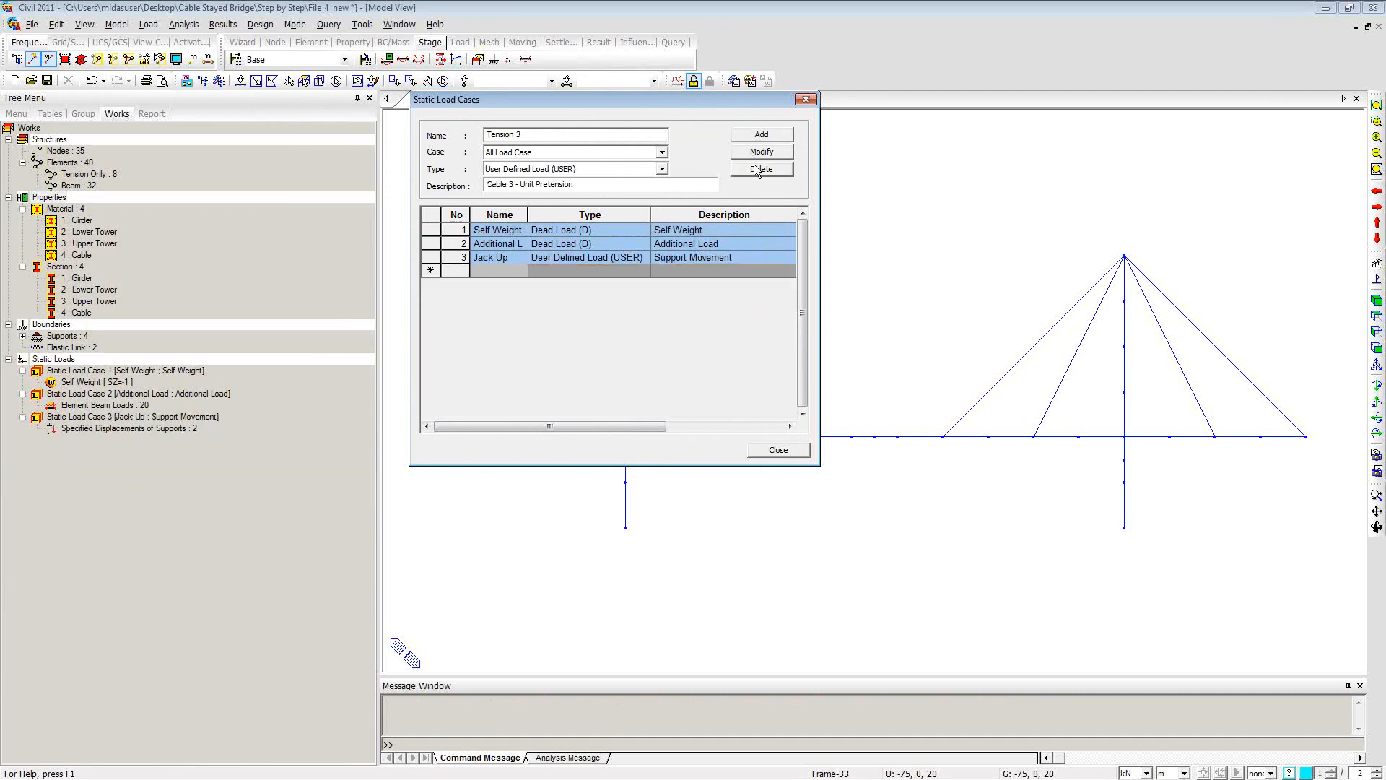
# Step: Add a User Defined Load static load case named Pretension with an empty description
pyautogui.tripleClick(521, 137)
pyautogui.write('Pre')
pyautogui.moveTo(657, 184); pyautogui.dragTo(455, 178)
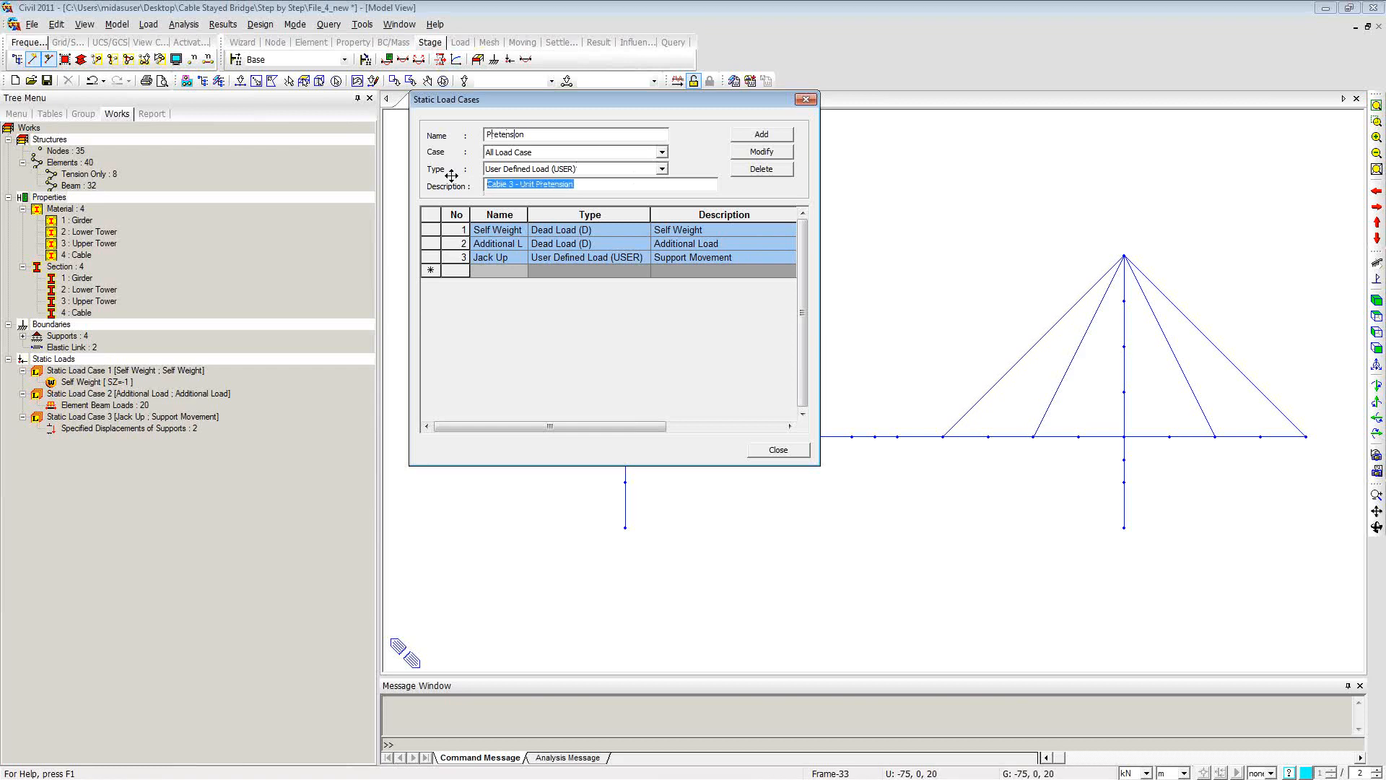
pyautogui.press('Delete')
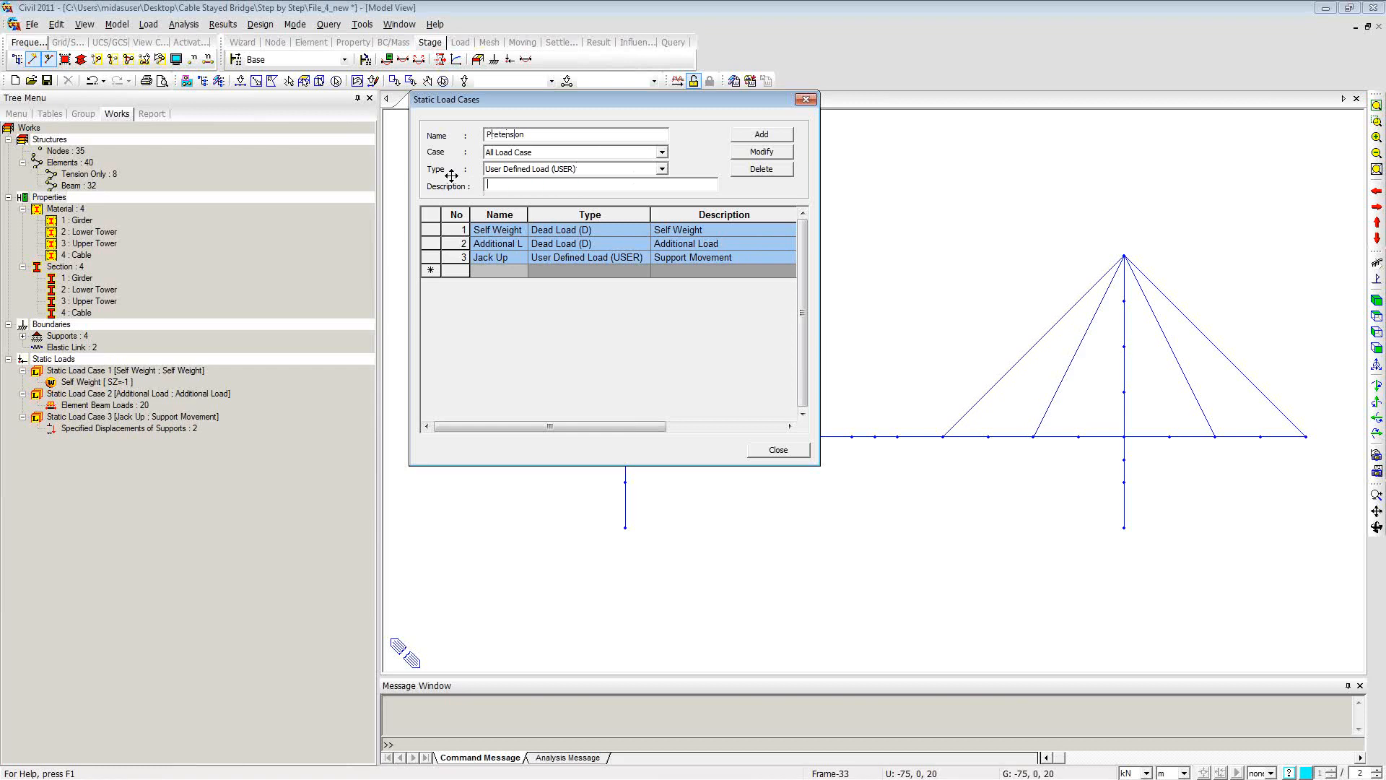
pyautogui.click(761, 136)
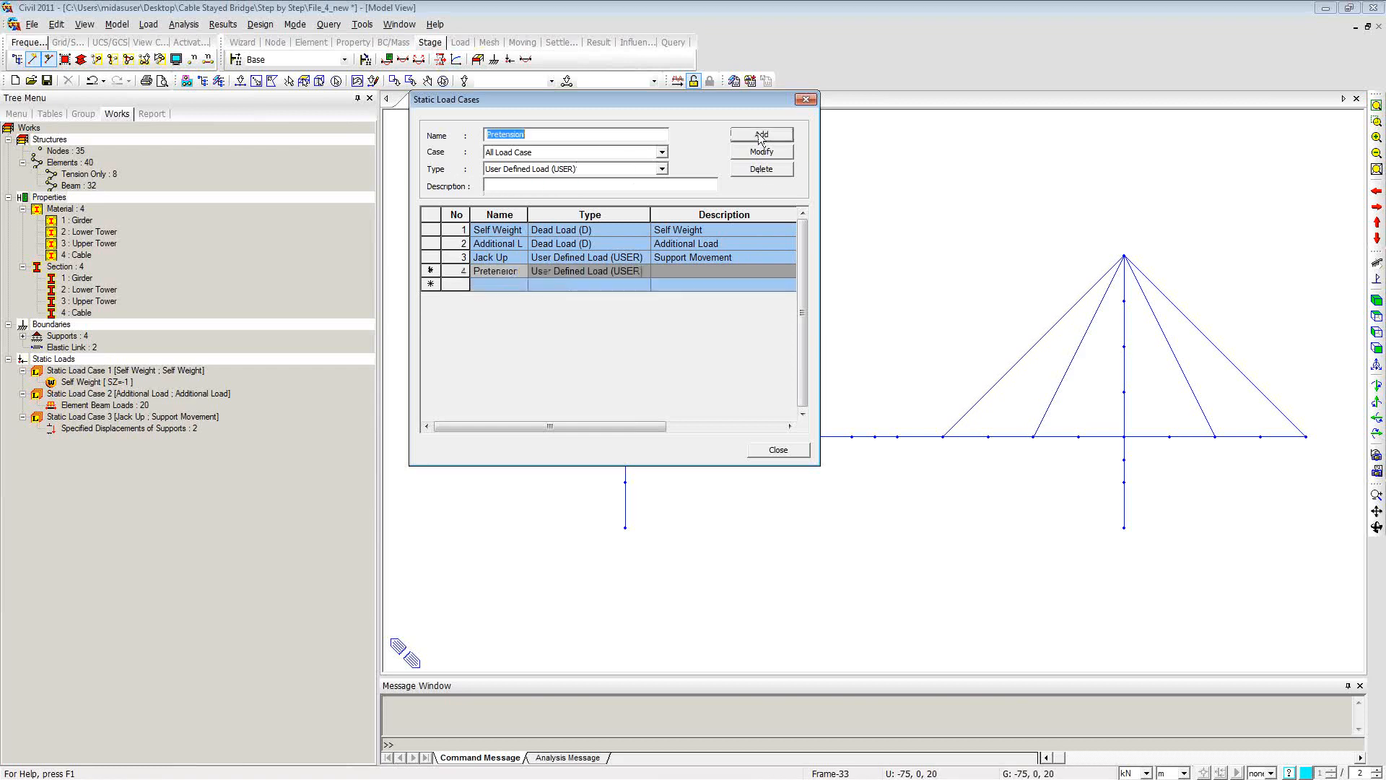
pyautogui.click(776, 449)
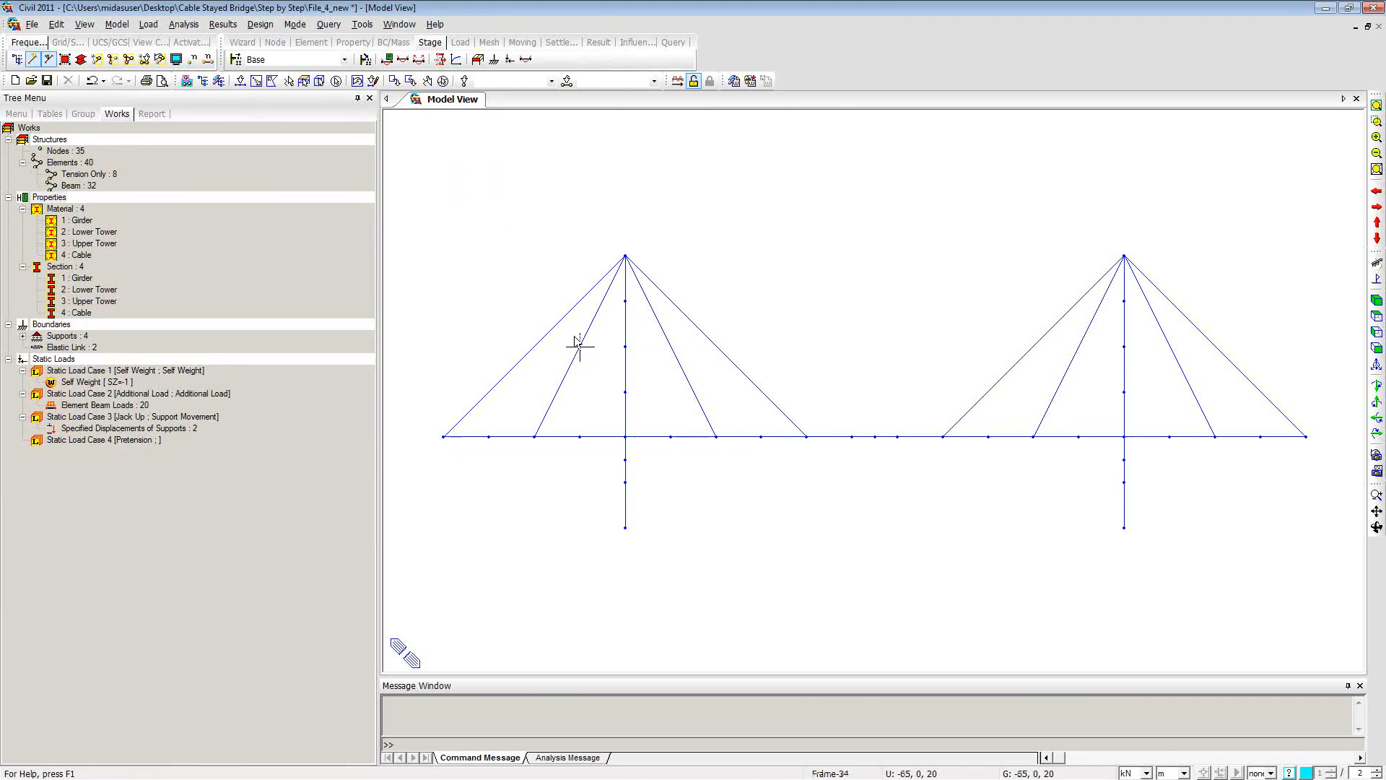
# Step: Start defining pretension loads under the prestress loads and open the pretension load table
pyautogui.rightClick(448, 142)
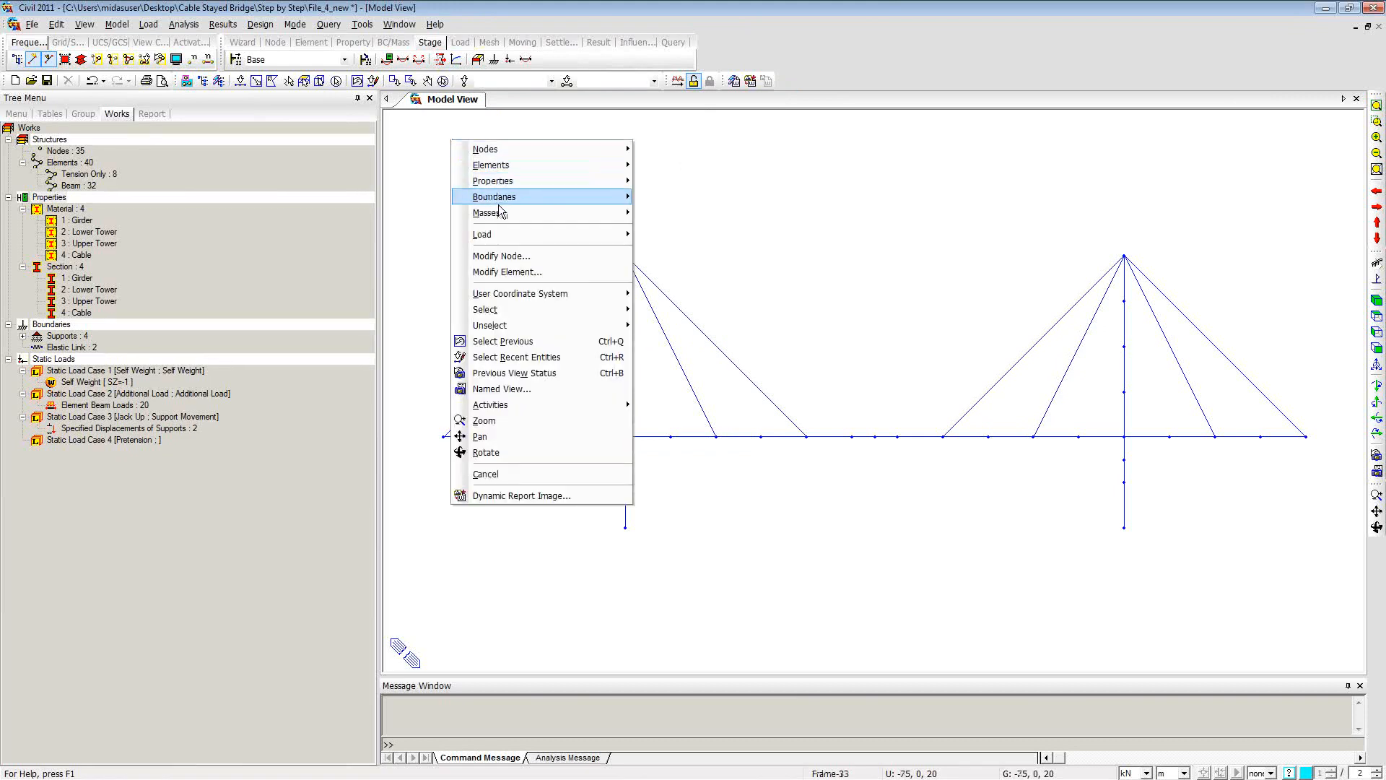
pyautogui.moveTo(500, 238)
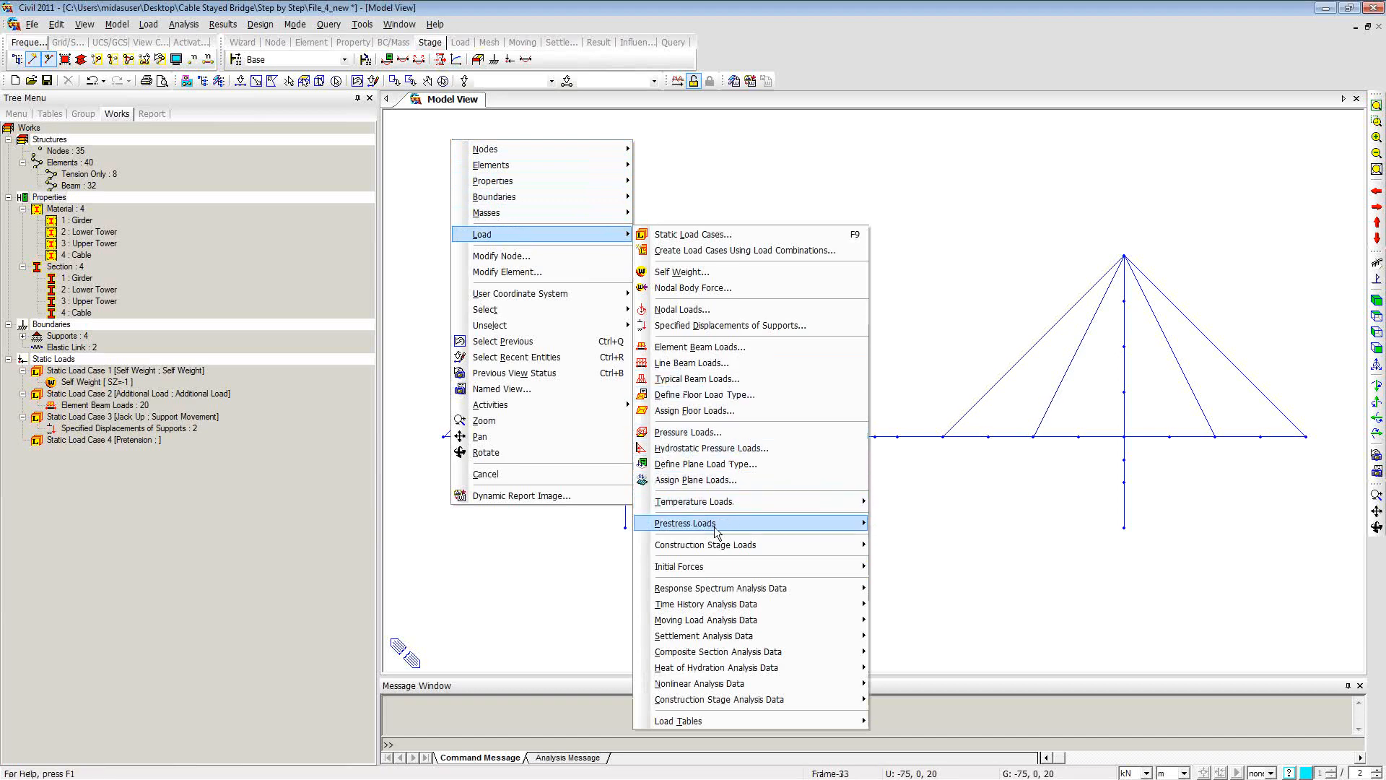
pyautogui.moveTo(827, 524)
pyautogui.click(915, 539)
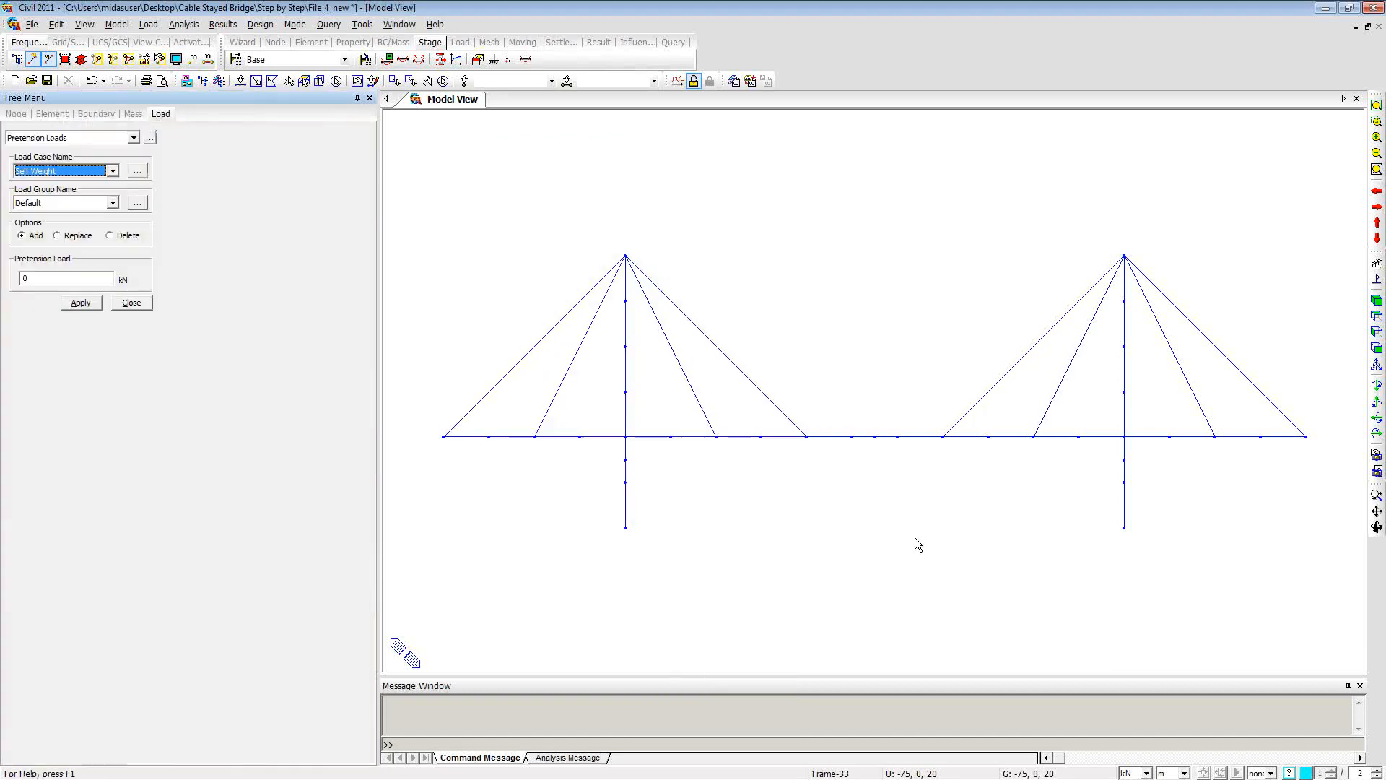
pyautogui.click(150, 137)
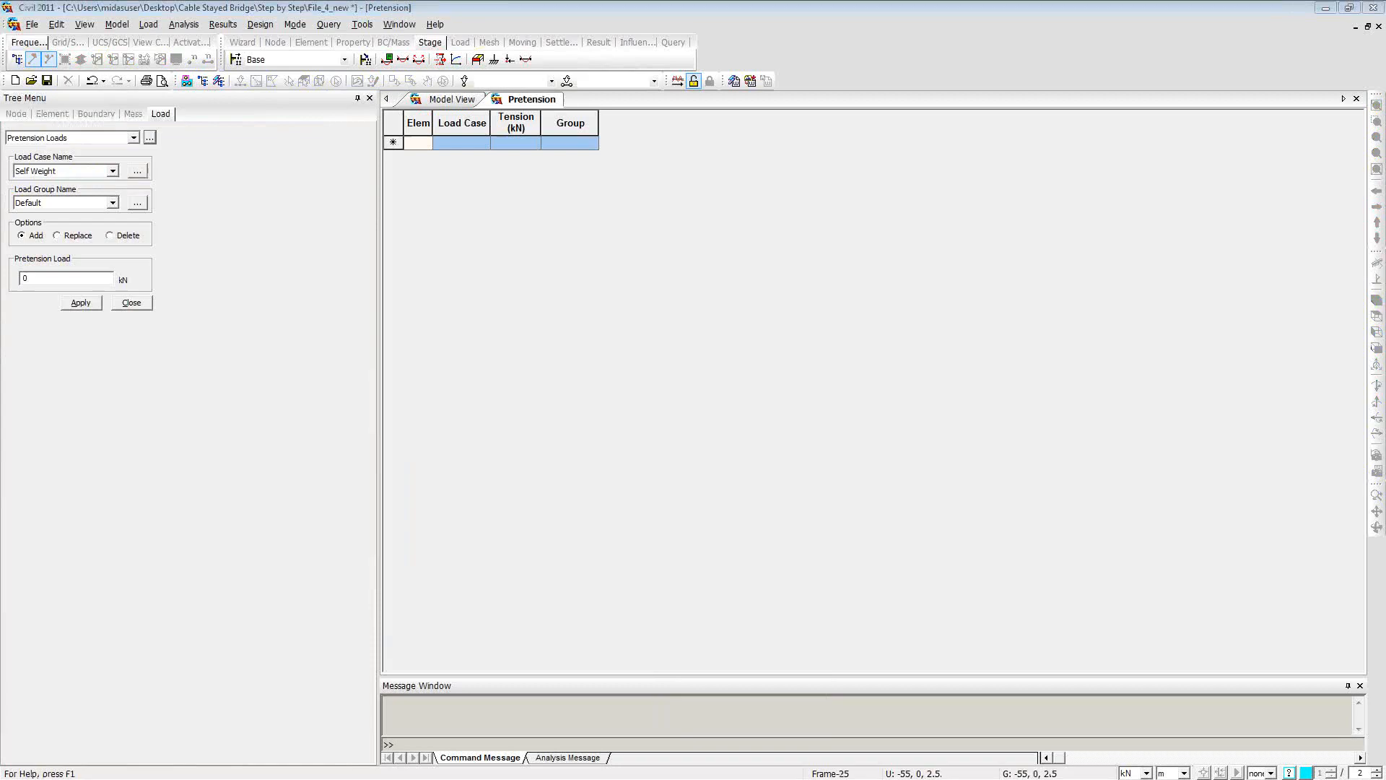
# Step: Switch to the Constraints & PT workbook in Excel and examine the cable forces on the Pretension for Forward analysis sheet
pyautogui.hotkey('alt', 'Tab')
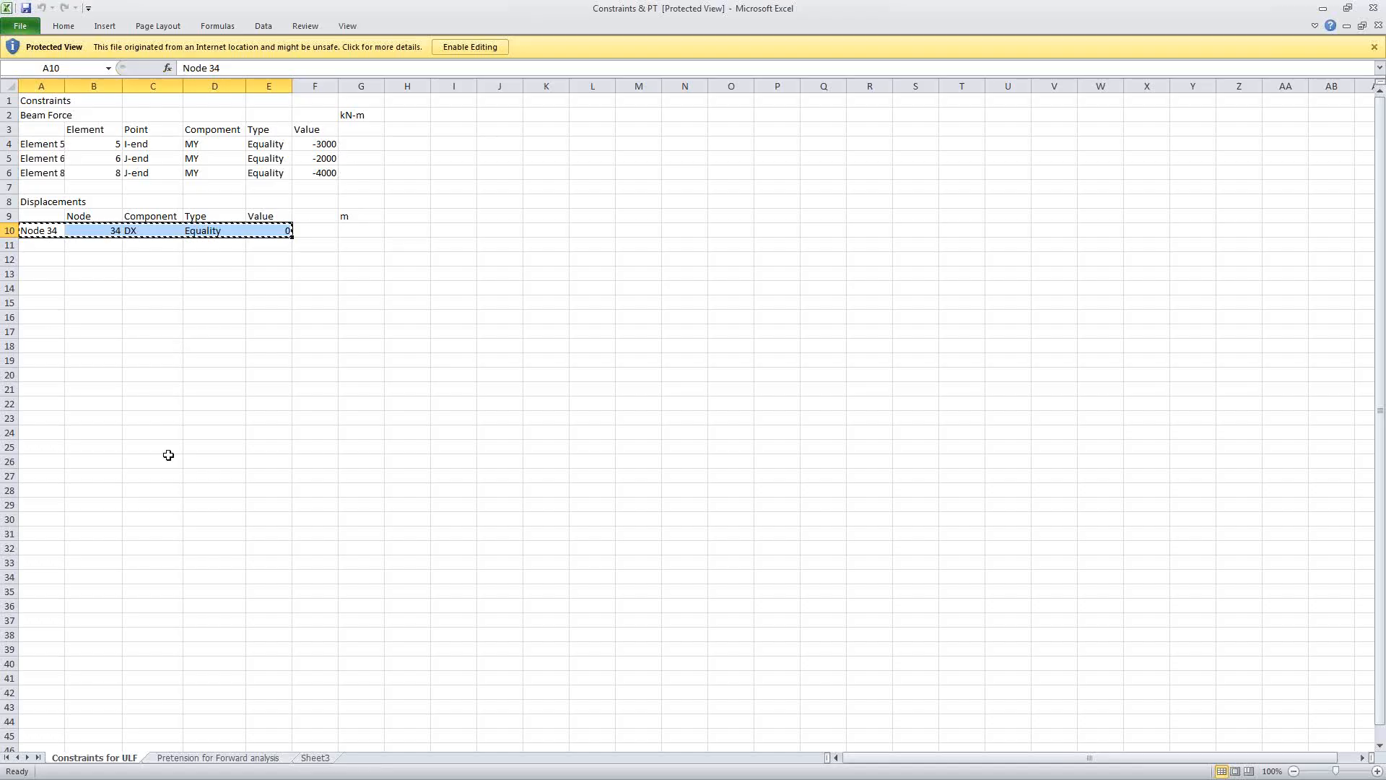
pyautogui.click(206, 757)
pyautogui.click(167, 434)
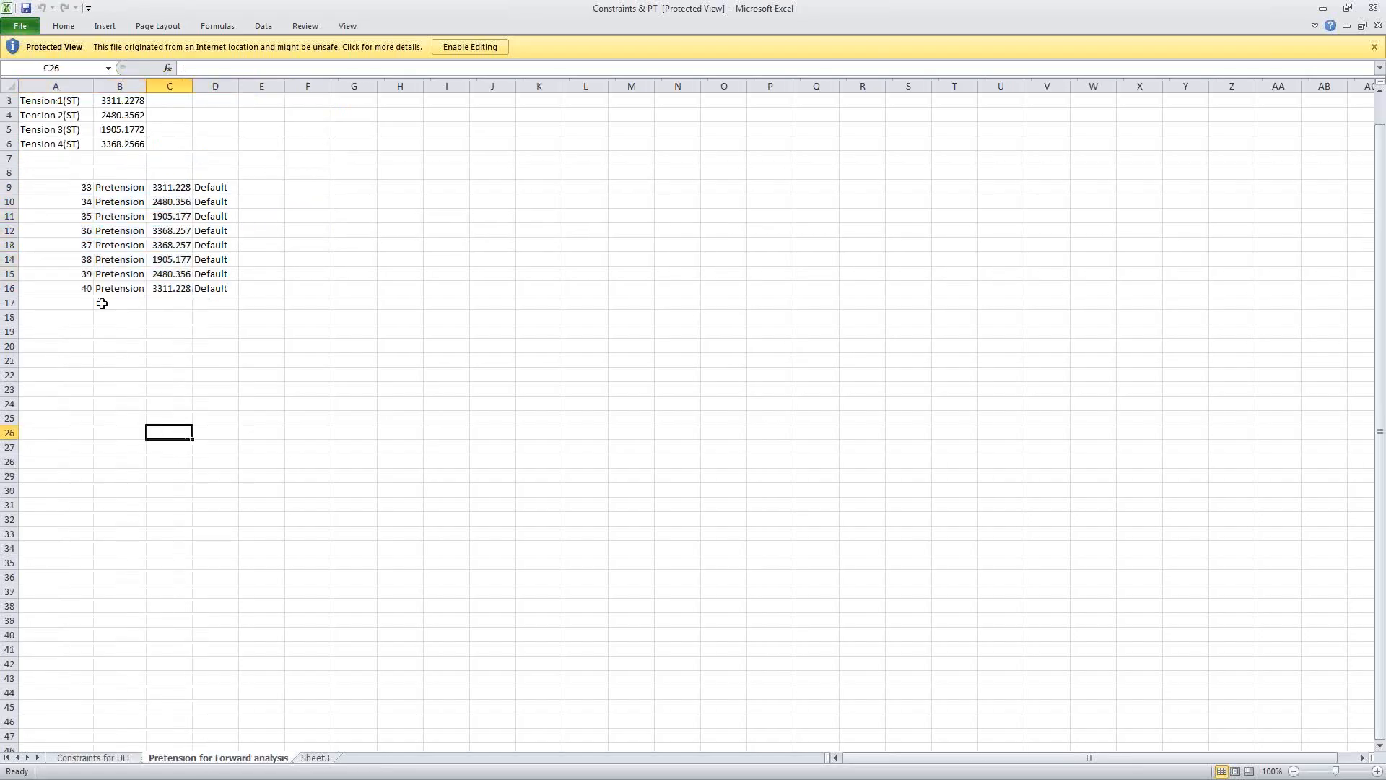
pyautogui.click(78, 189)
pyautogui.moveTo(79, 189); pyautogui.dragTo(167, 288)
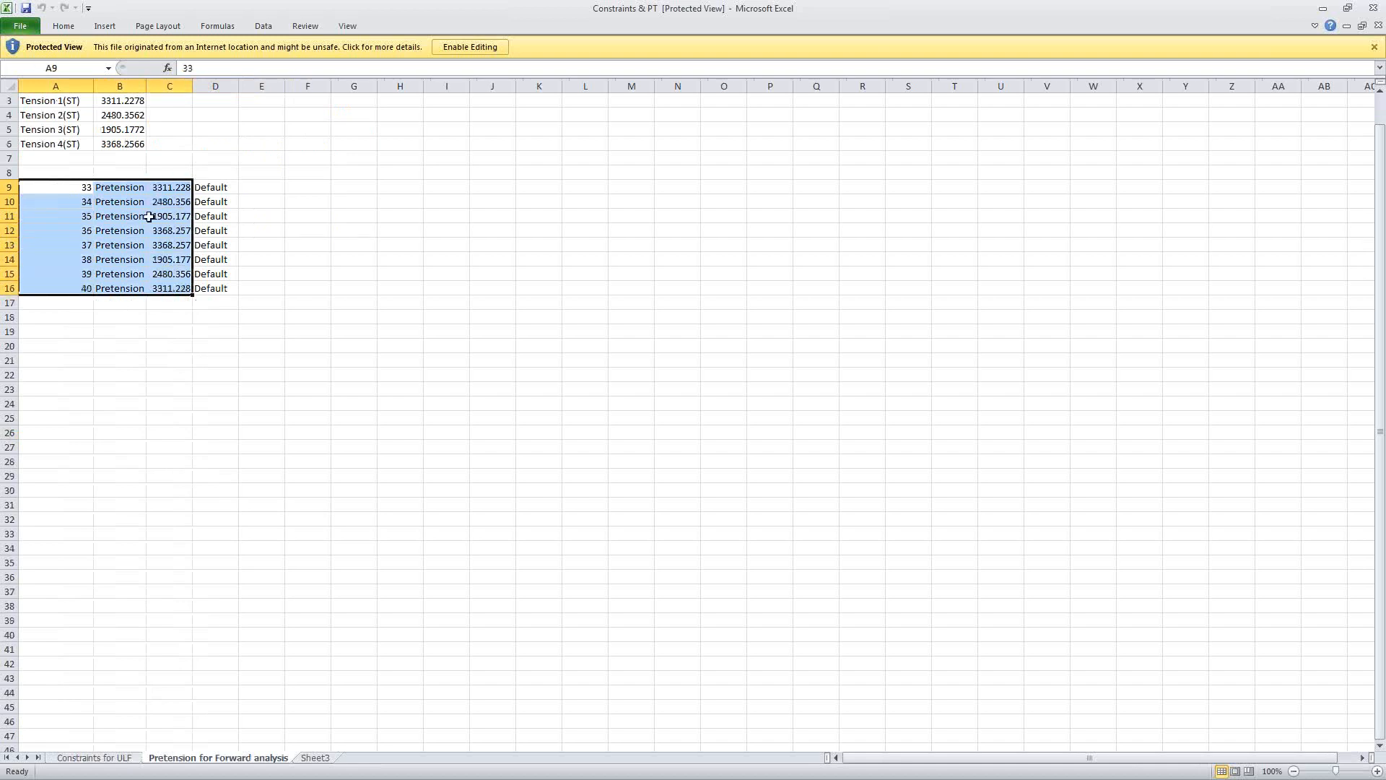
pyautogui.scroll(1, 136, 251)
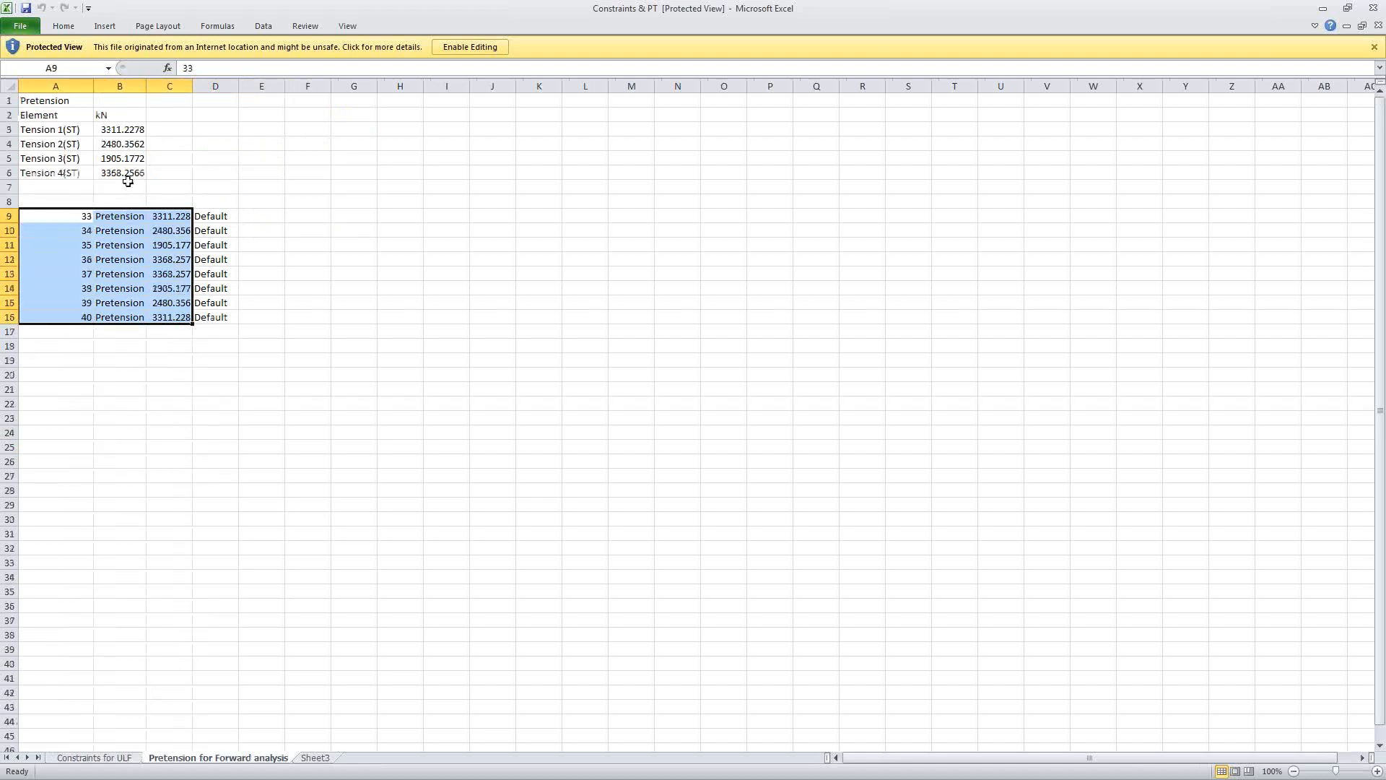
pyautogui.click(122, 130)
pyautogui.moveTo(123, 149); pyautogui.dragTo(124, 175)
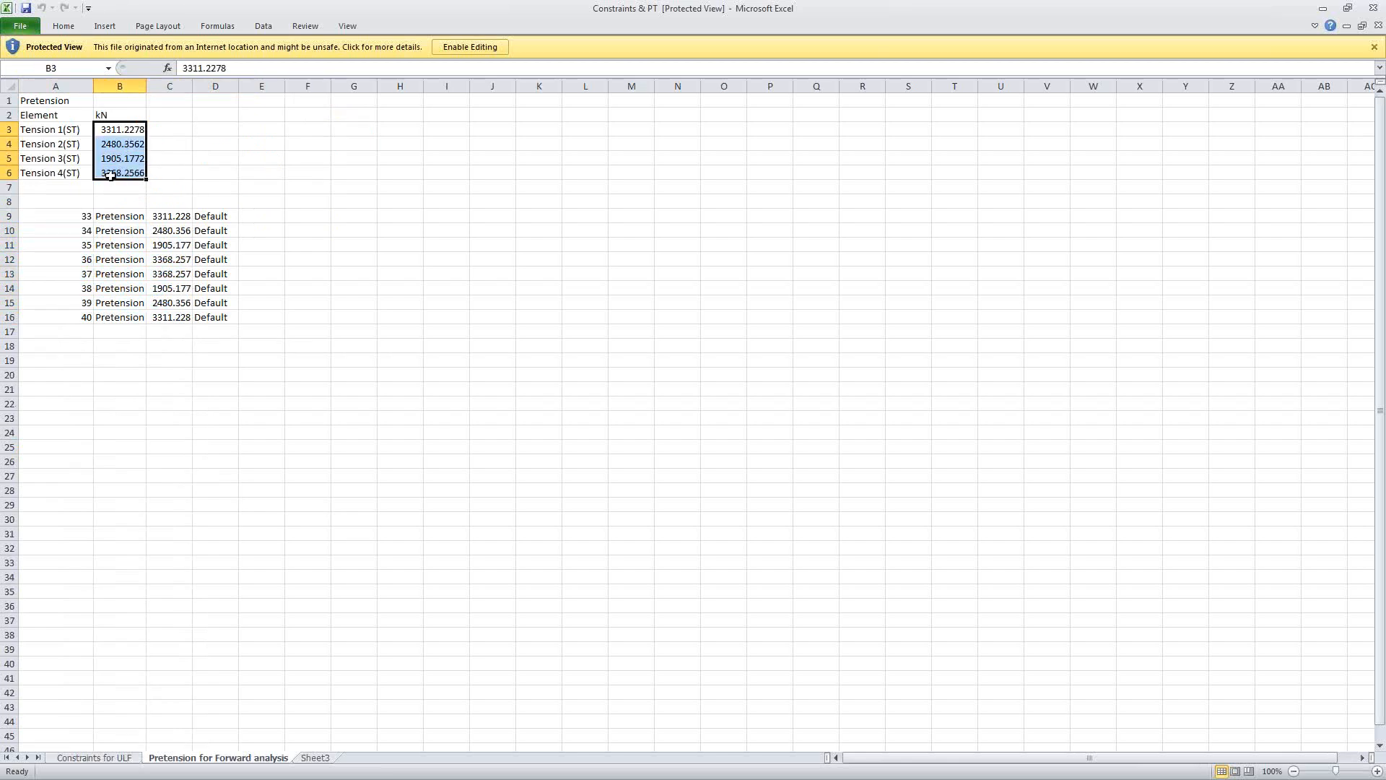
# Step: Copy cells A9:C16 with the pretensions of elements 33 to 40 and paste them into the Pretension table in midas Civil
pyautogui.moveTo(56, 215); pyautogui.dragTo(175, 316)
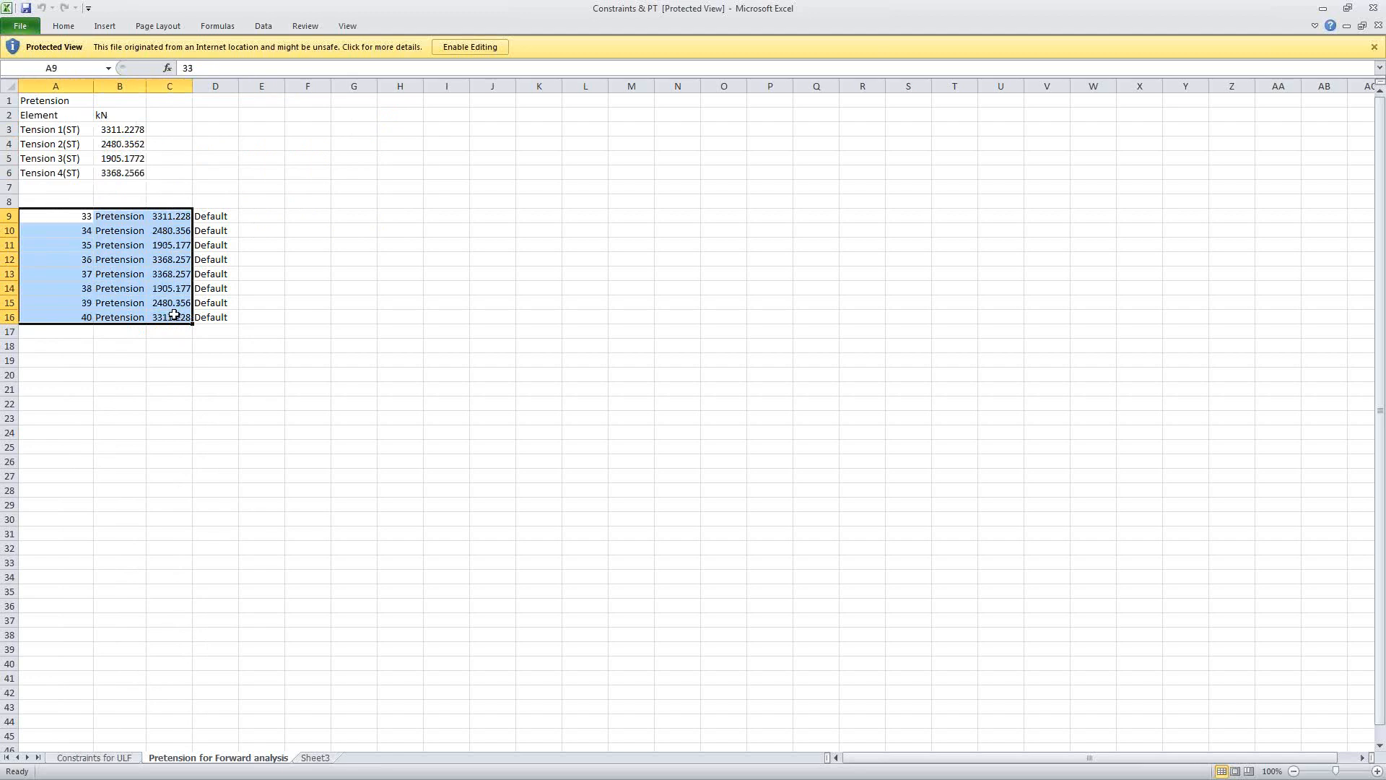
pyautogui.hotkey('ctrl', 'c')
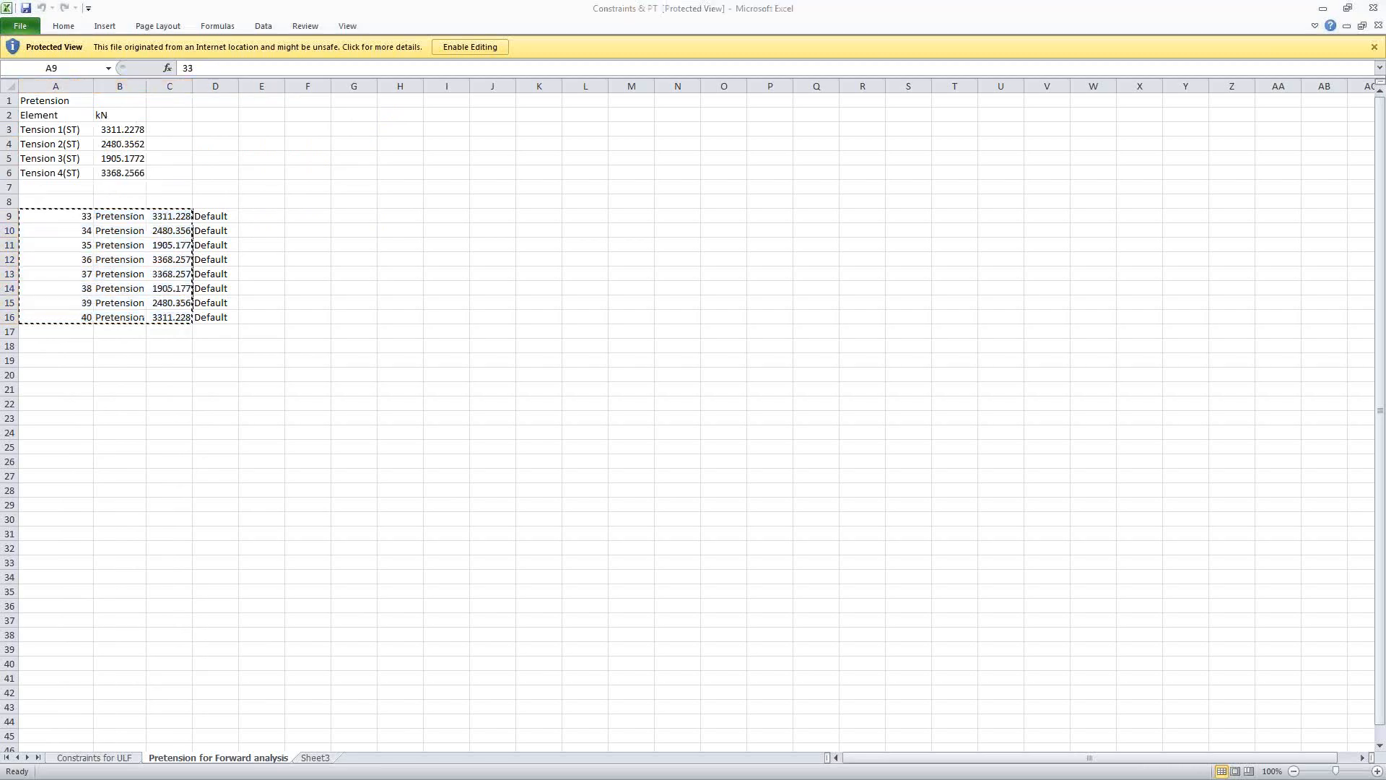
pyautogui.hotkey('alt', 'Tab')
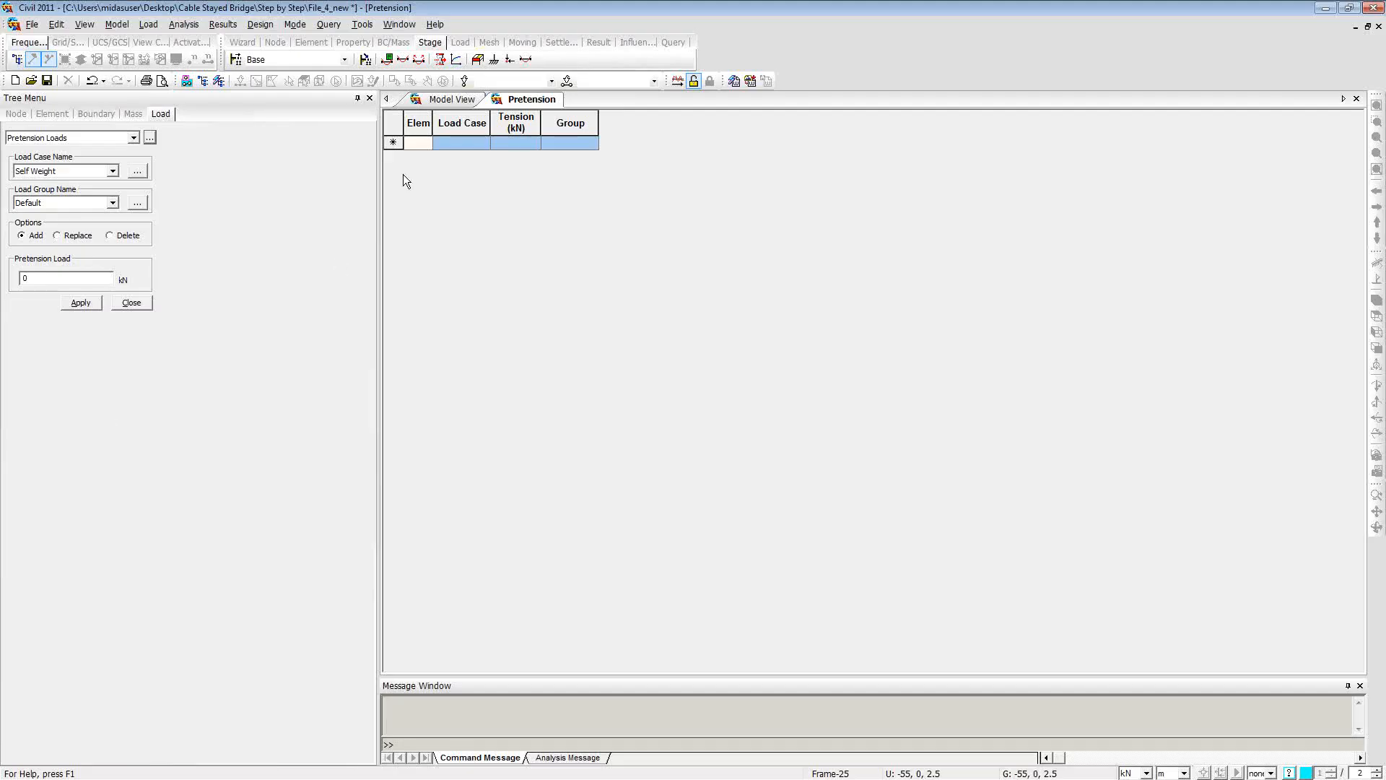
pyautogui.hotkey('ctrl', 'v')
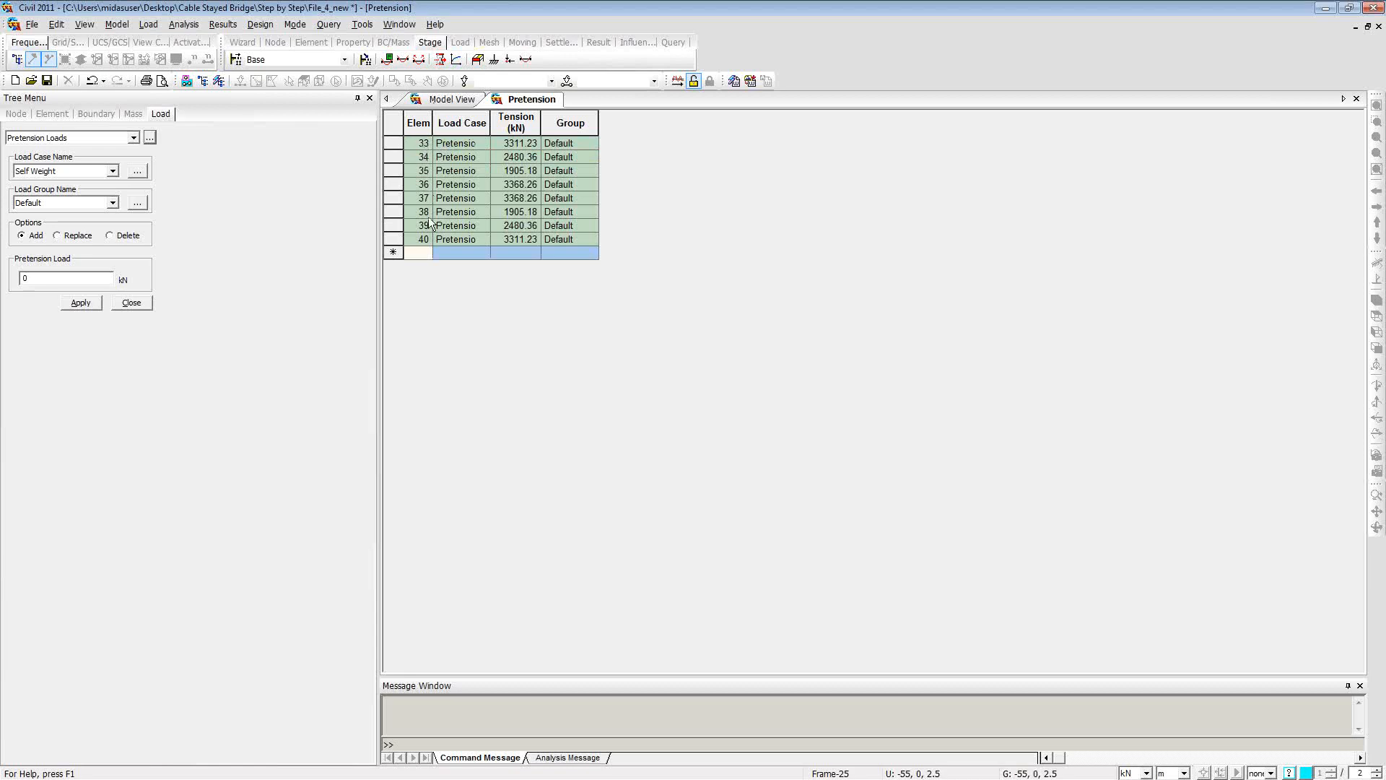
# Step: Check the element numbers of all eight stay cables in the model, clear the selection, and close the pretension load input
pyautogui.click(435, 101)
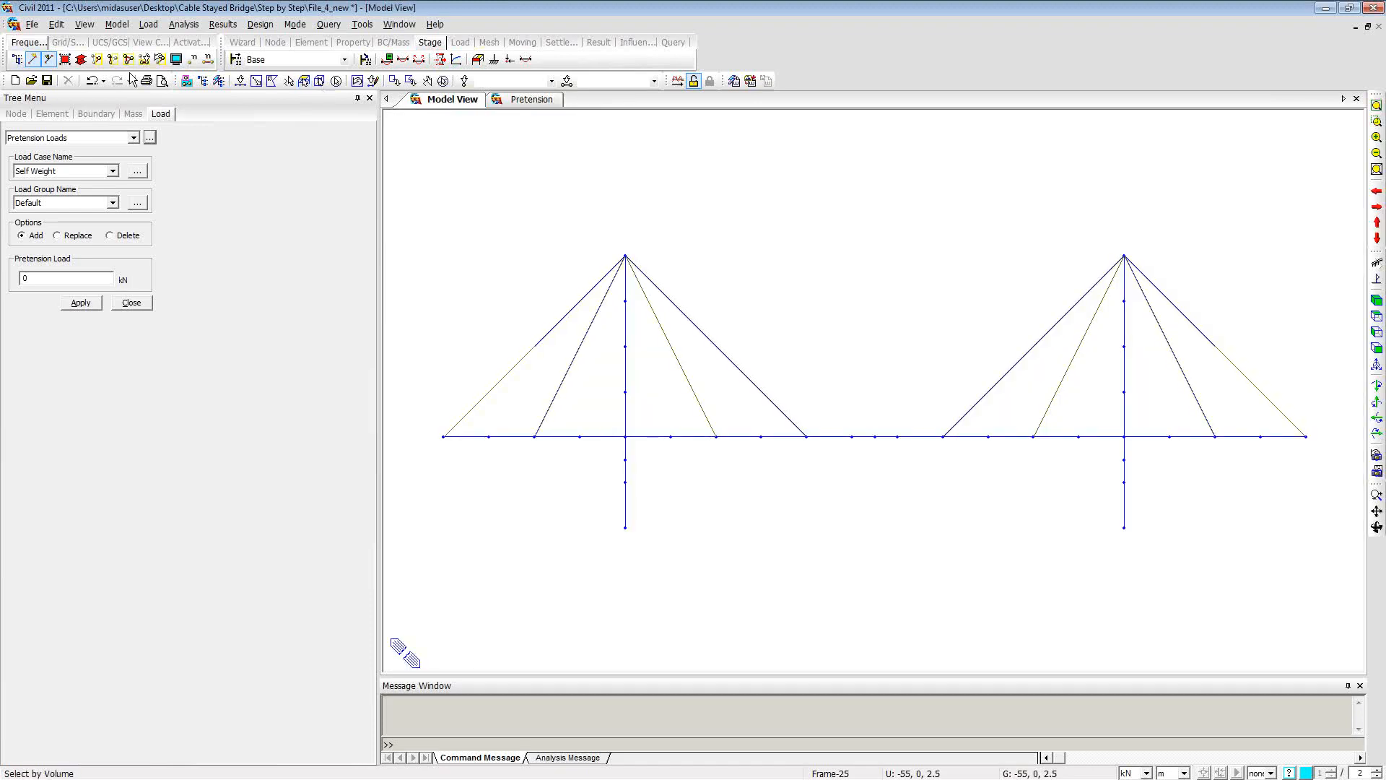
pyautogui.click(239, 80)
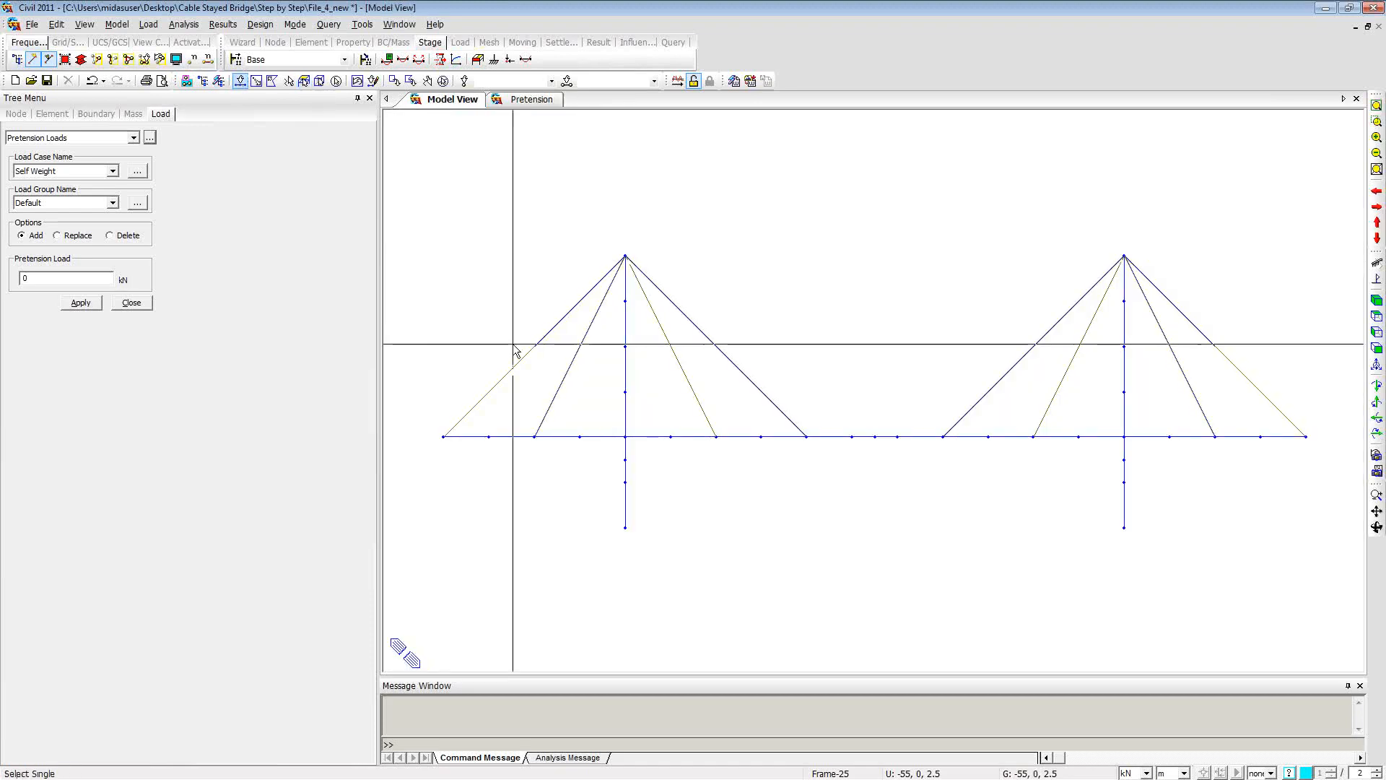
pyautogui.moveTo(595, 379); pyautogui.dragTo(489, 310)
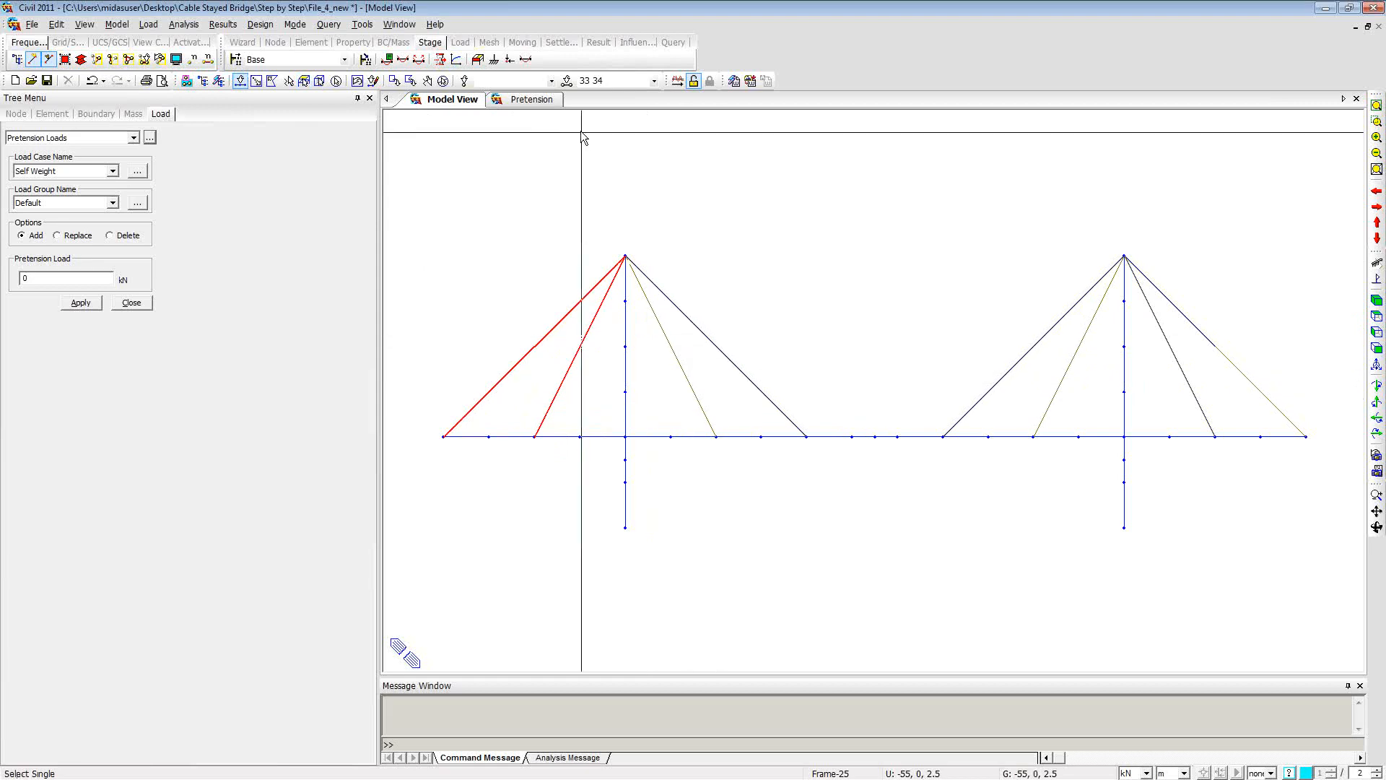
pyautogui.moveTo(676, 400); pyautogui.dragTo(702, 283)
pyautogui.moveTo(752, 340); pyautogui.dragTo(654, 314)
pyautogui.moveTo(1081, 402); pyautogui.dragTo(917, 322)
pyautogui.moveTo(1300, 410); pyautogui.dragTo(1176, 361)
pyautogui.click(207, 61)
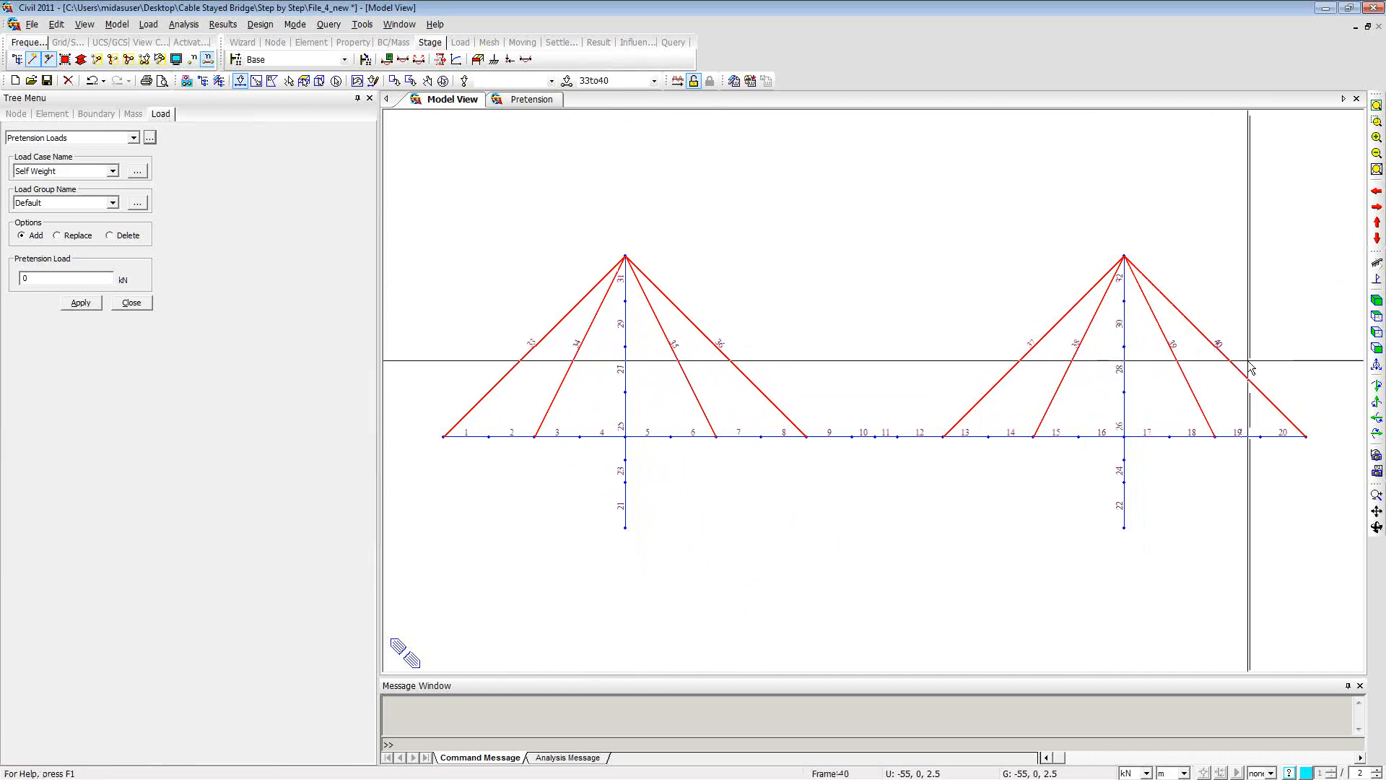
pyautogui.click(444, 81)
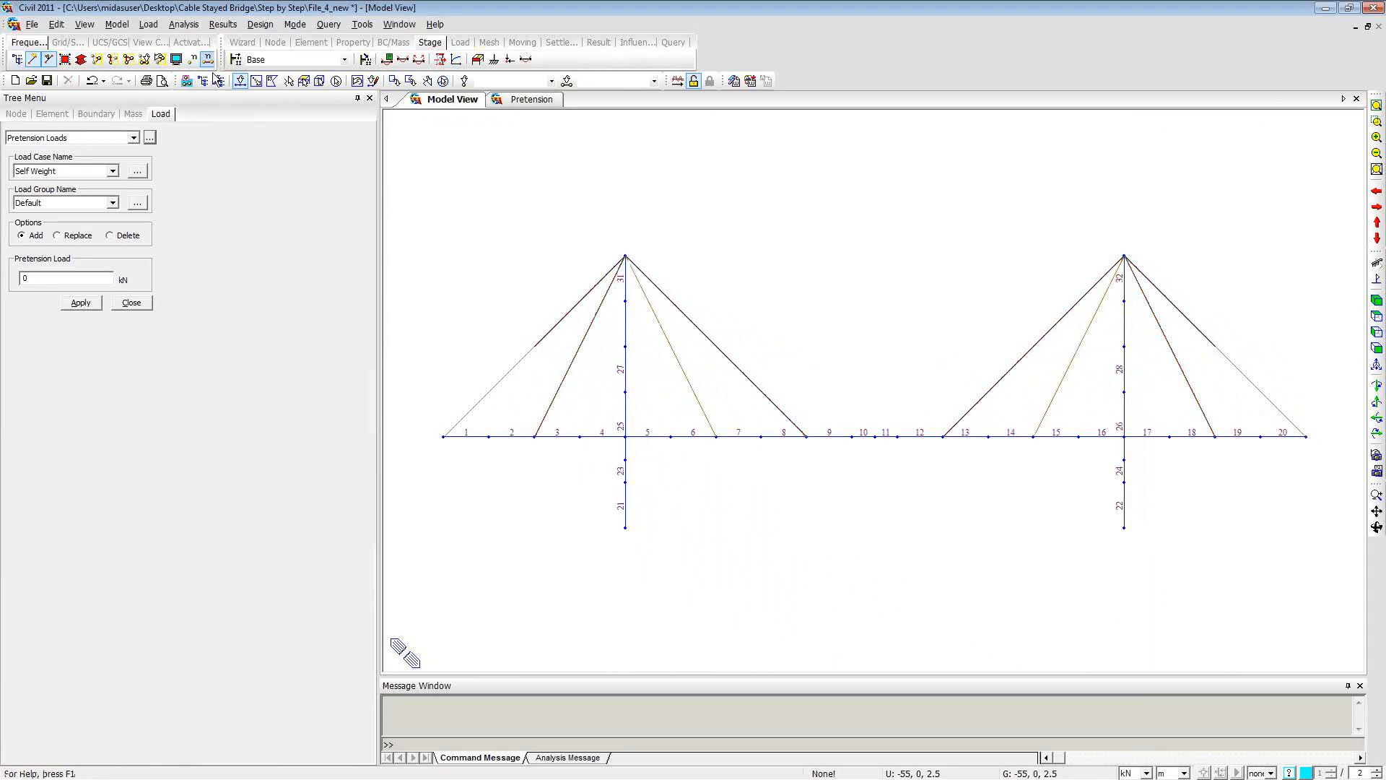
pyautogui.click(148, 305)
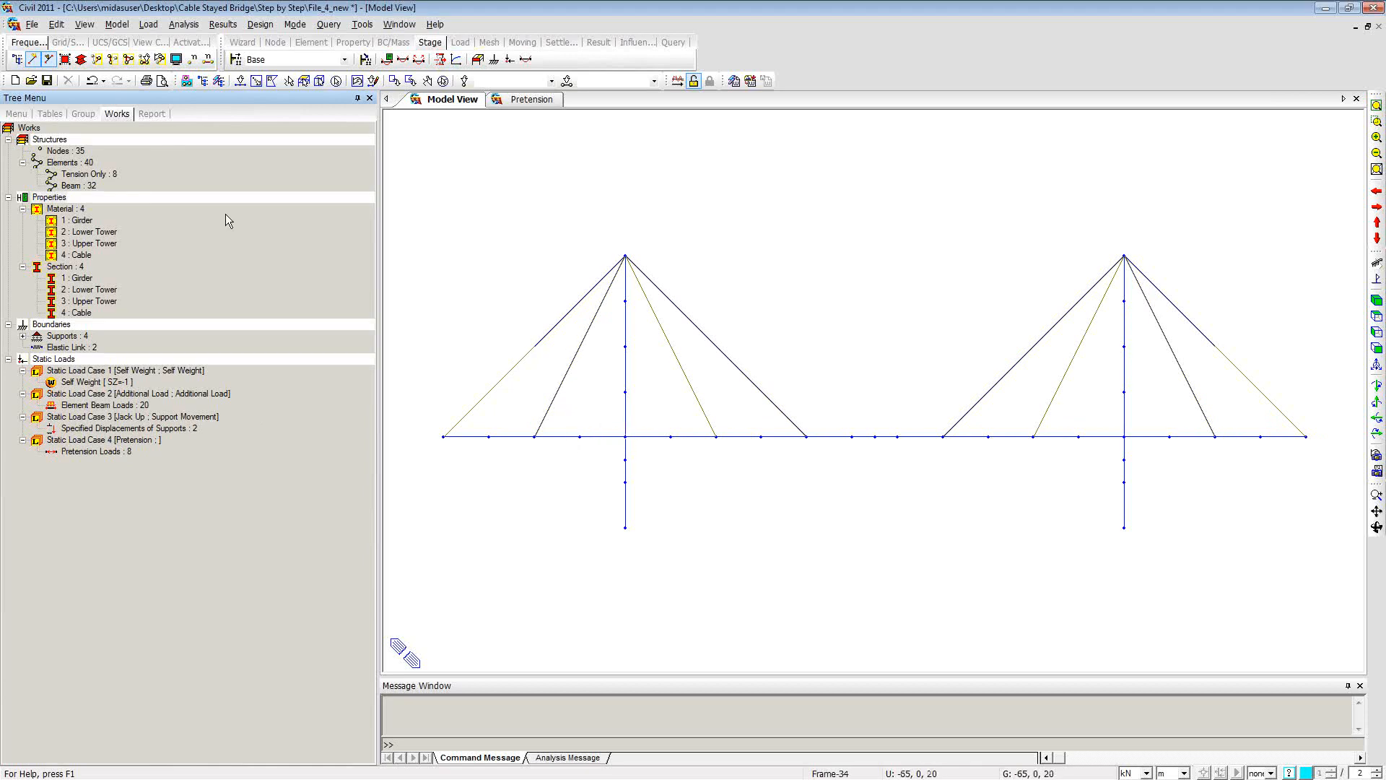
# Step: Open the project File_6 from the Step by Step folder without saving the changes to File_4_new
pyautogui.click(31, 81)
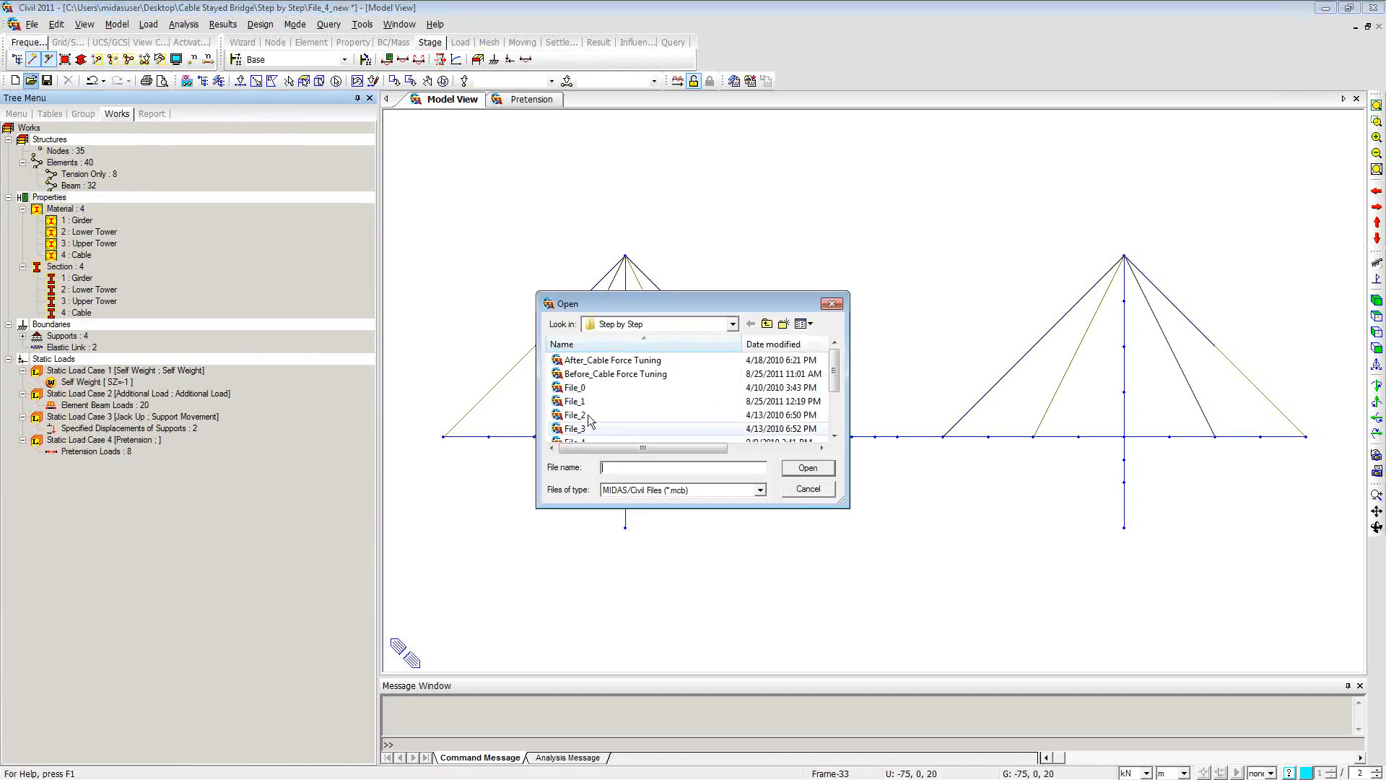
pyautogui.moveTo(835, 370); pyautogui.dragTo(836, 406)
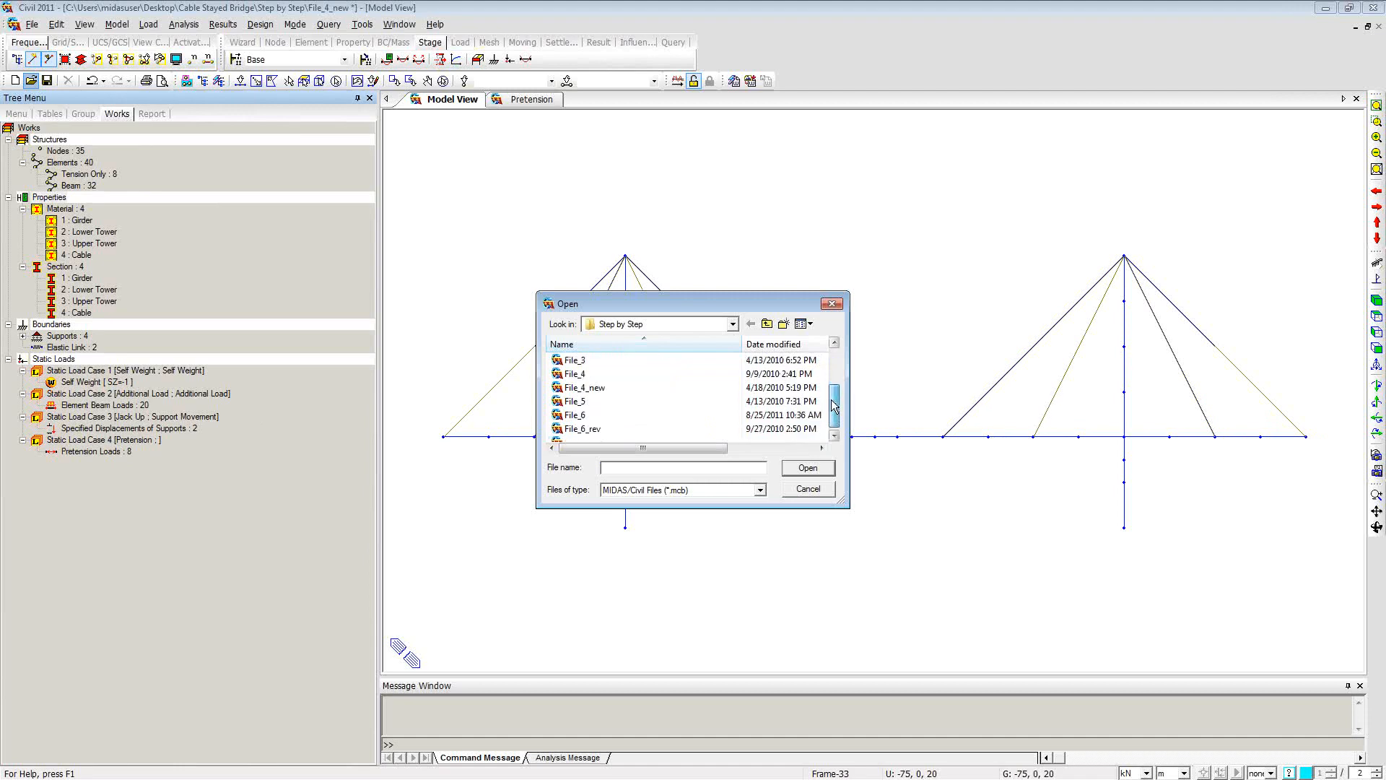
pyautogui.click(621, 414)
pyautogui.click(807, 468)
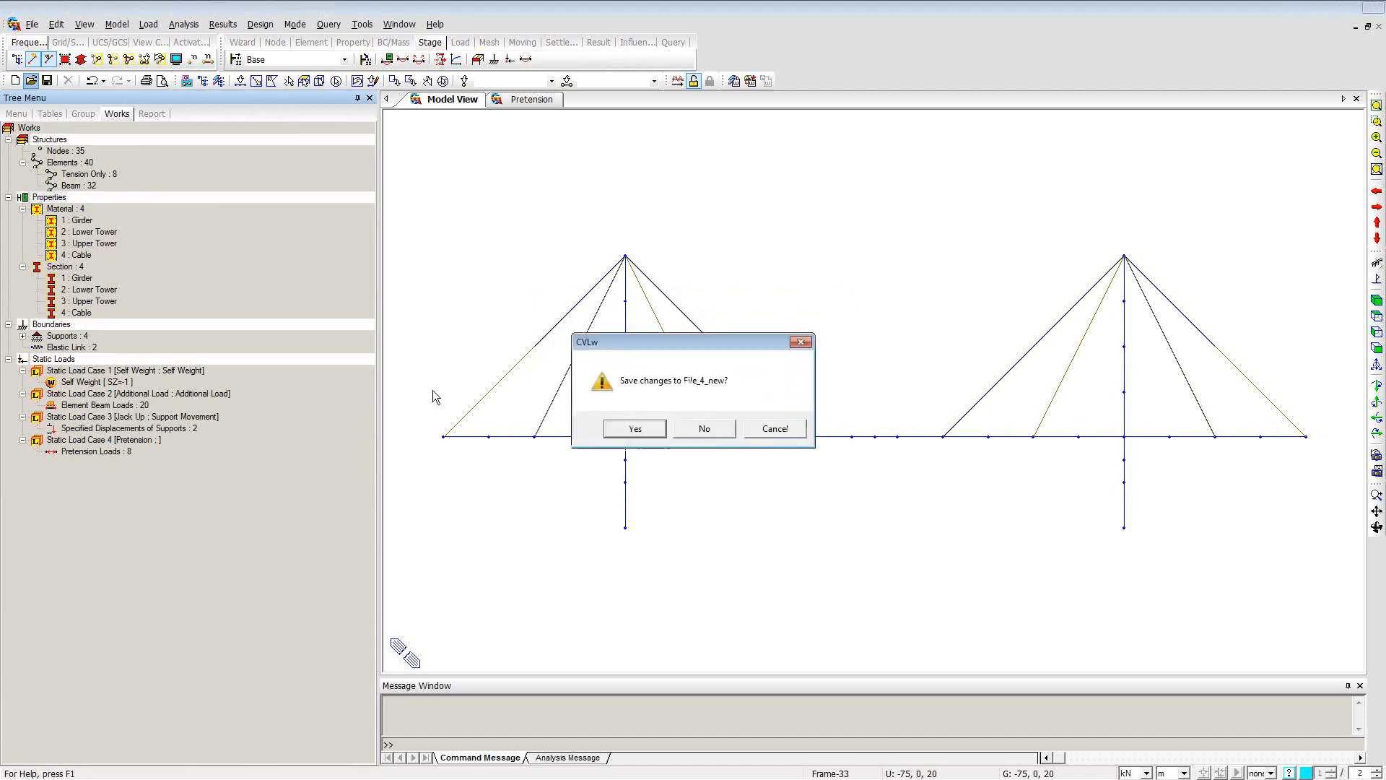
pyautogui.click(694, 427)
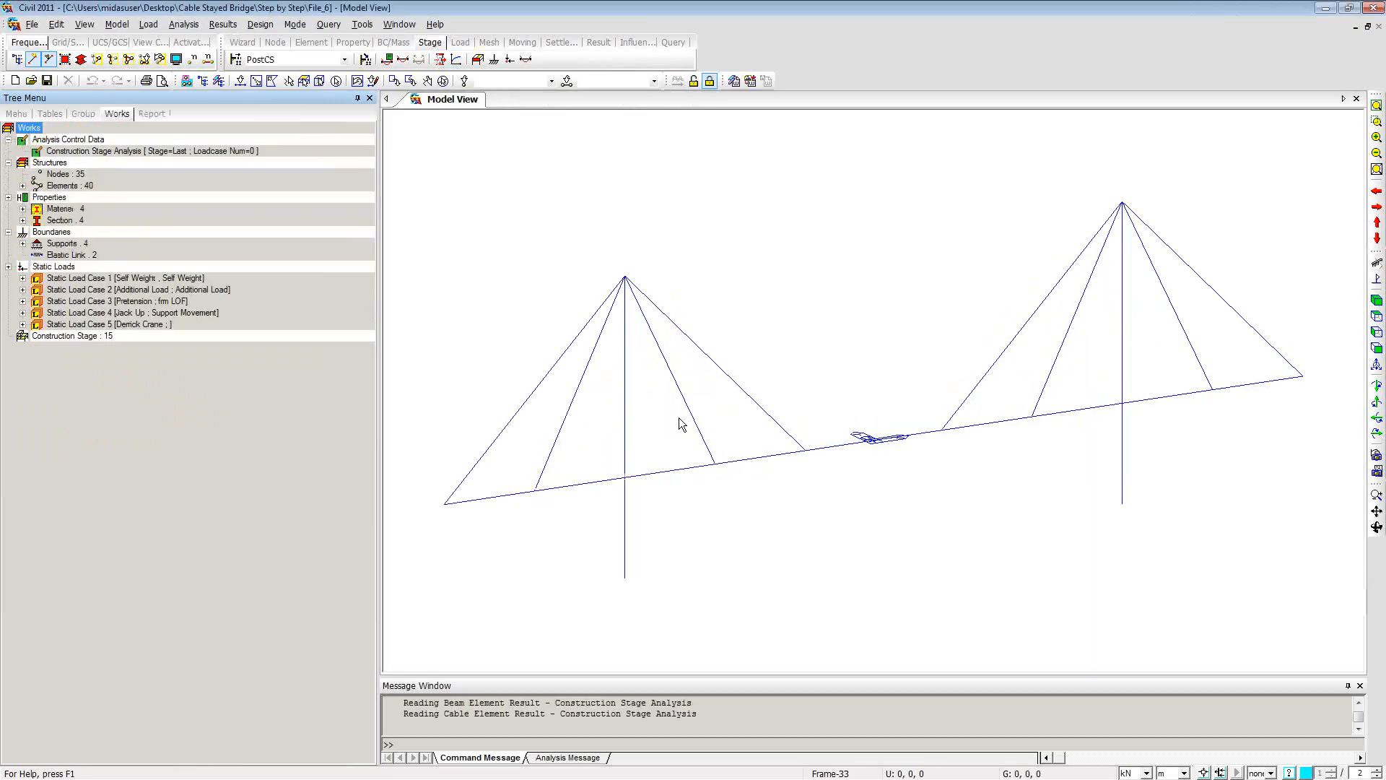
# Step: Show the bridge in front view and return the model to preprocessing mode
pyautogui.click(1378, 365)
pyautogui.click(809, 309)
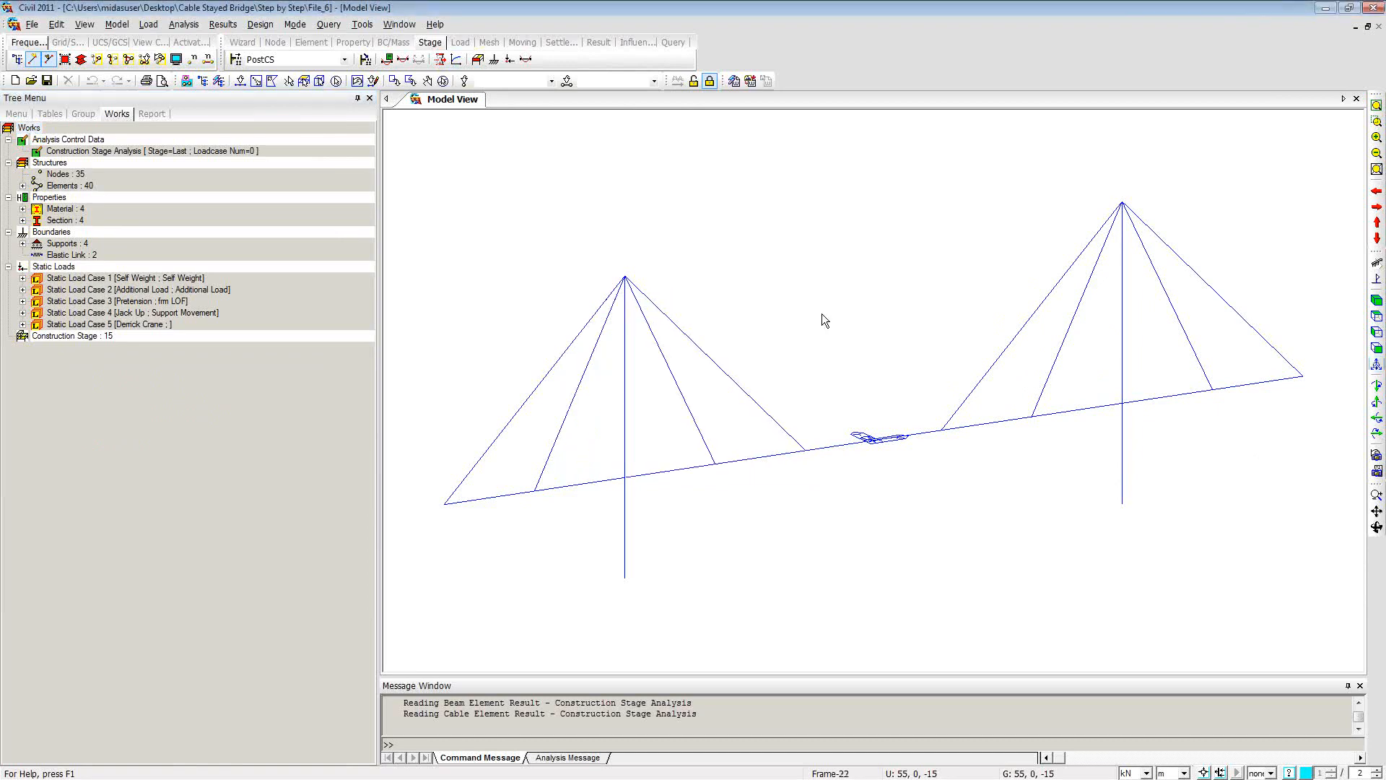
pyautogui.click(1377, 349)
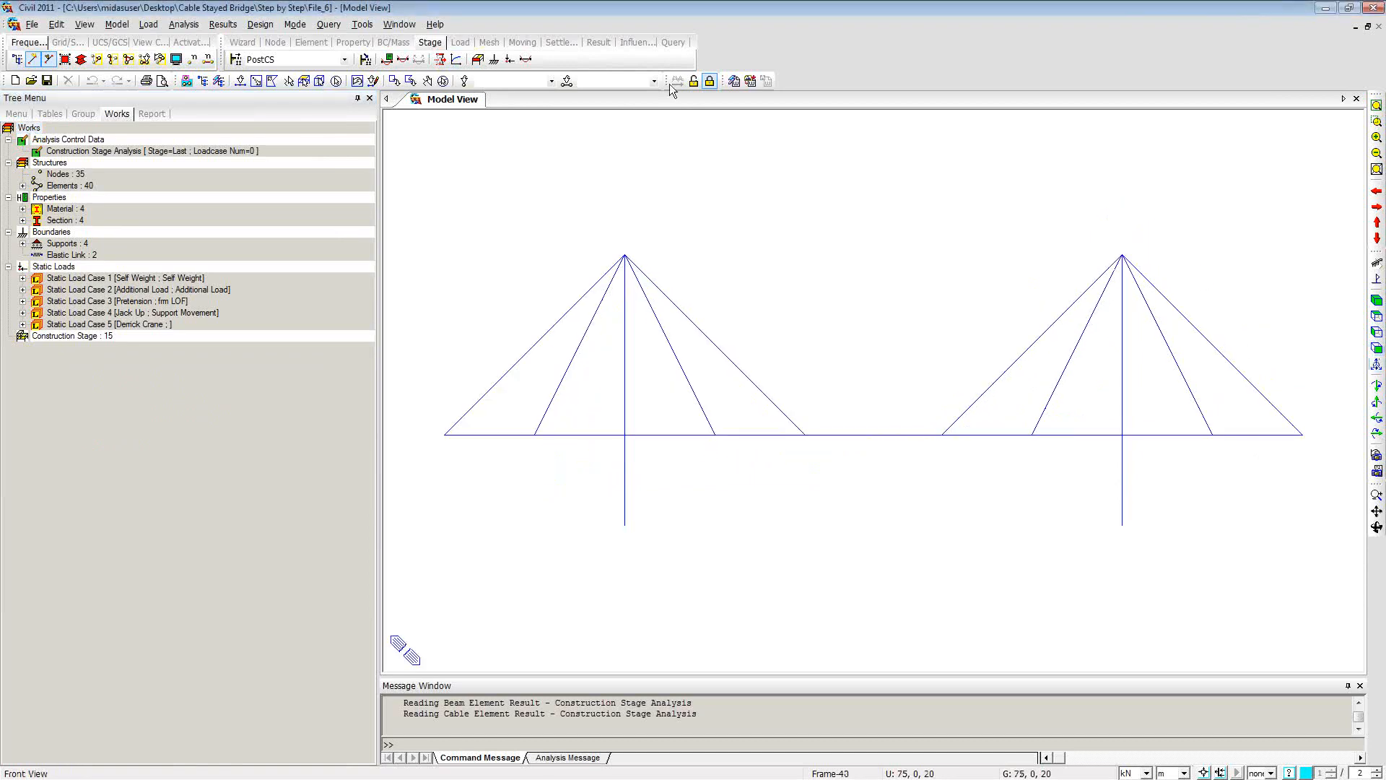
pyautogui.click(693, 81)
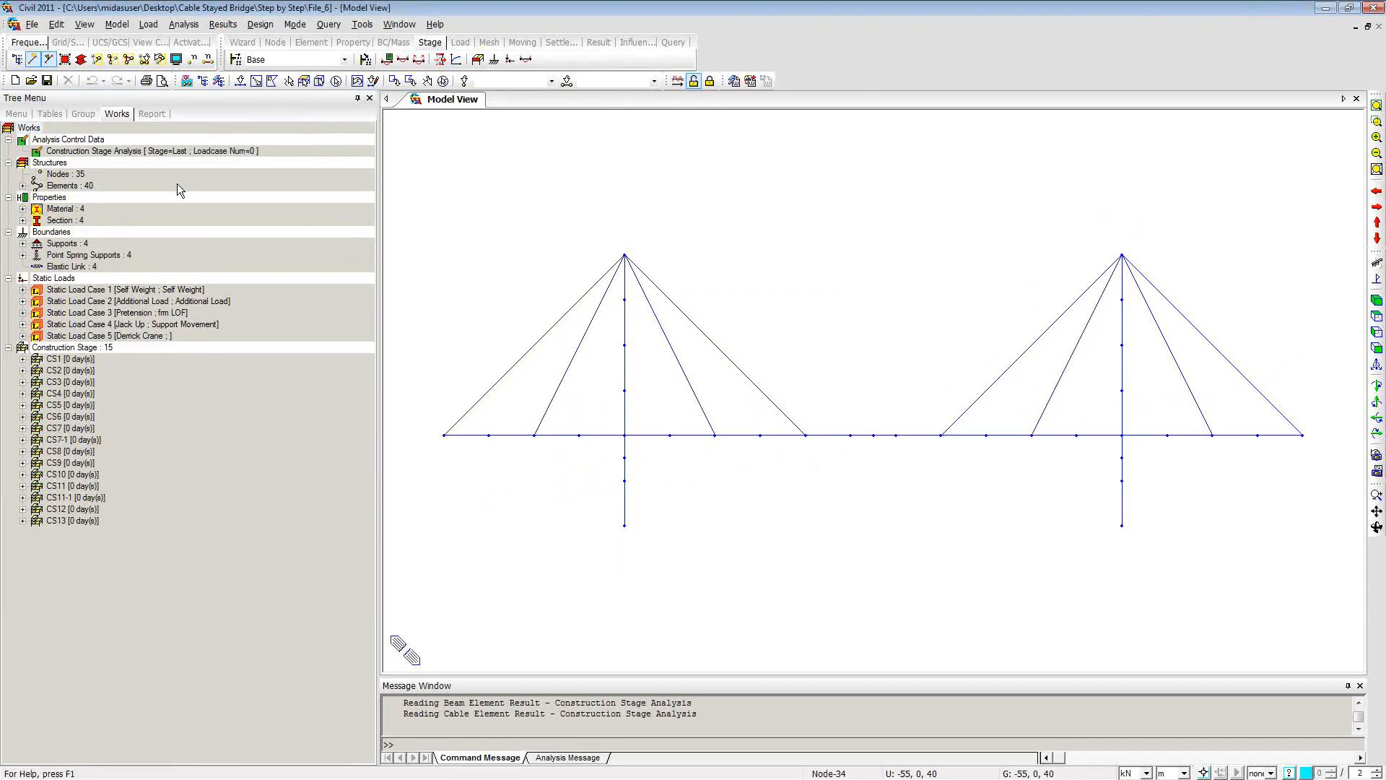
# Step: Review the structure, boundary and load groups including Lack of Fit, and collapse the construction stage list in the works tree
pyautogui.click(83, 114)
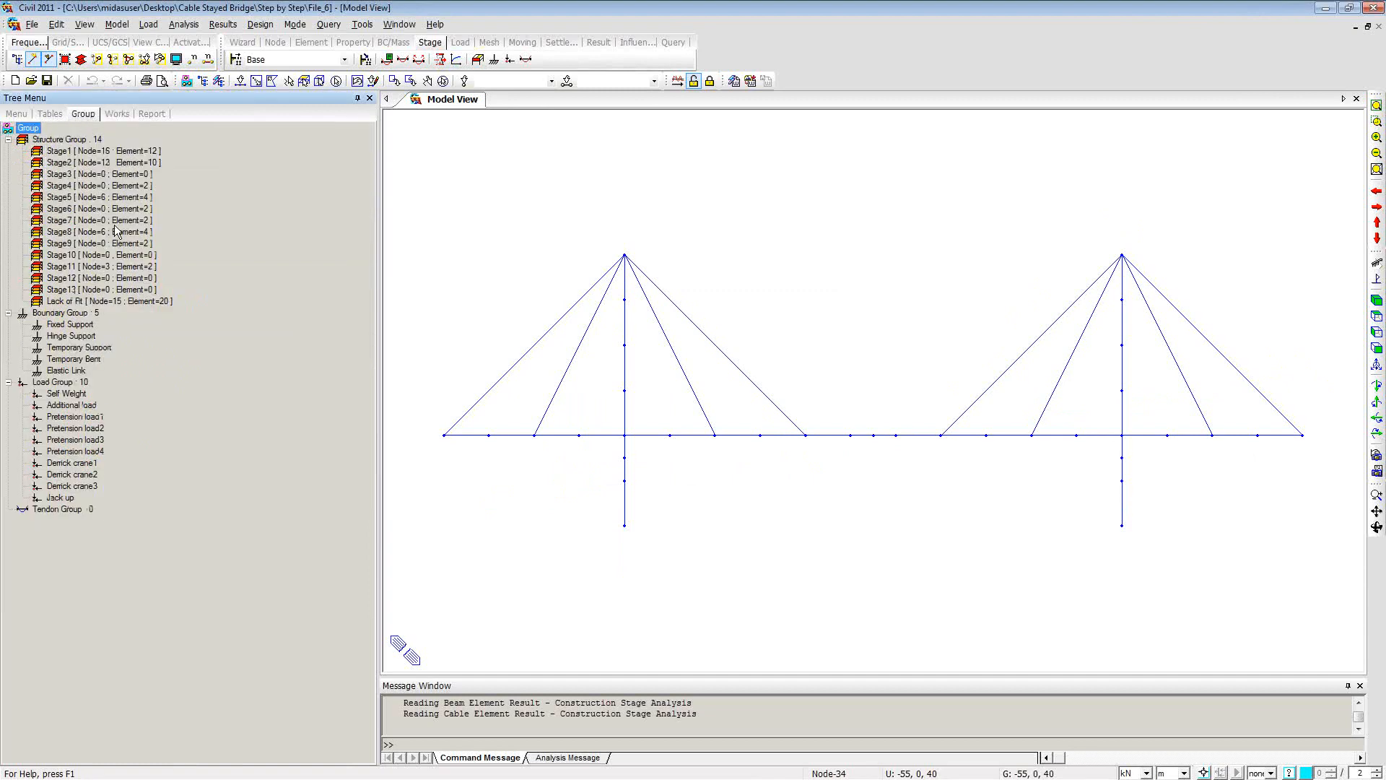
pyautogui.click(120, 301)
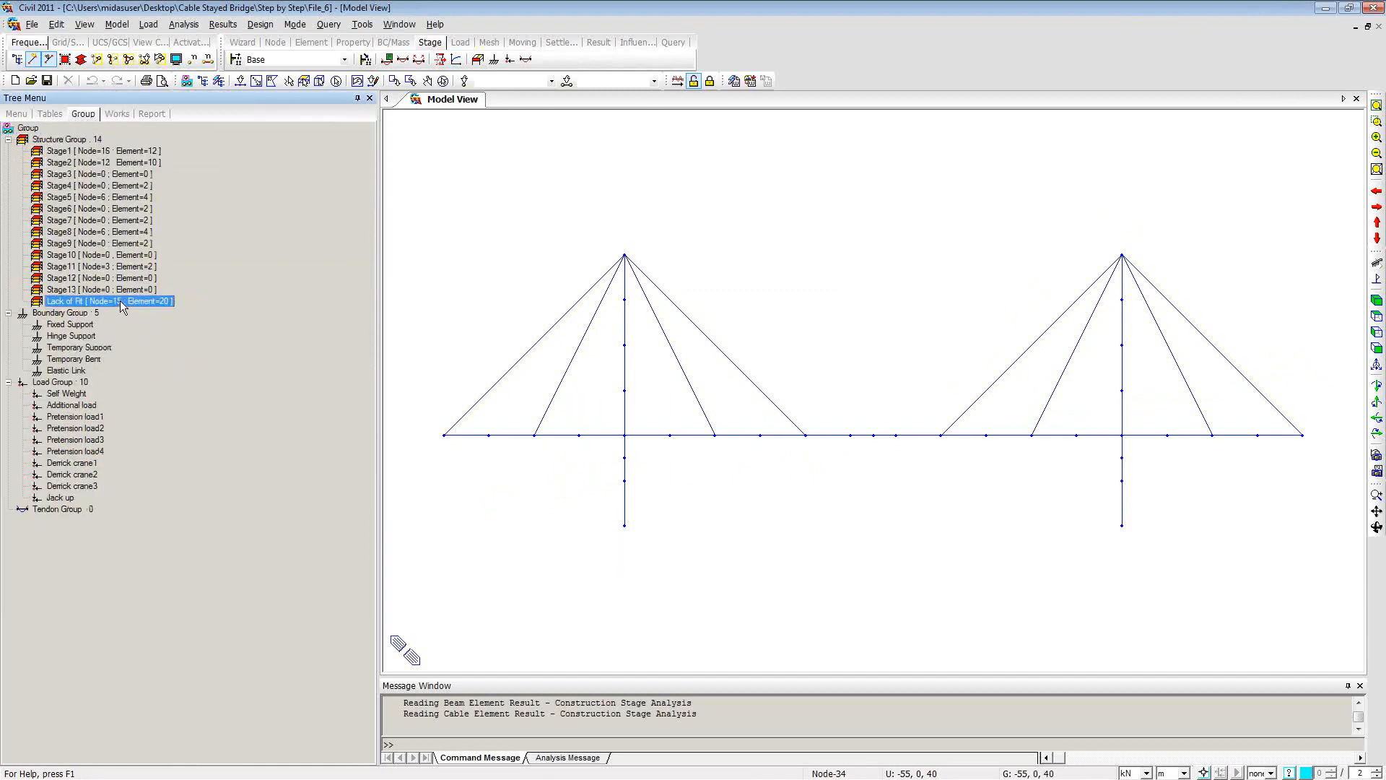
pyautogui.click(117, 114)
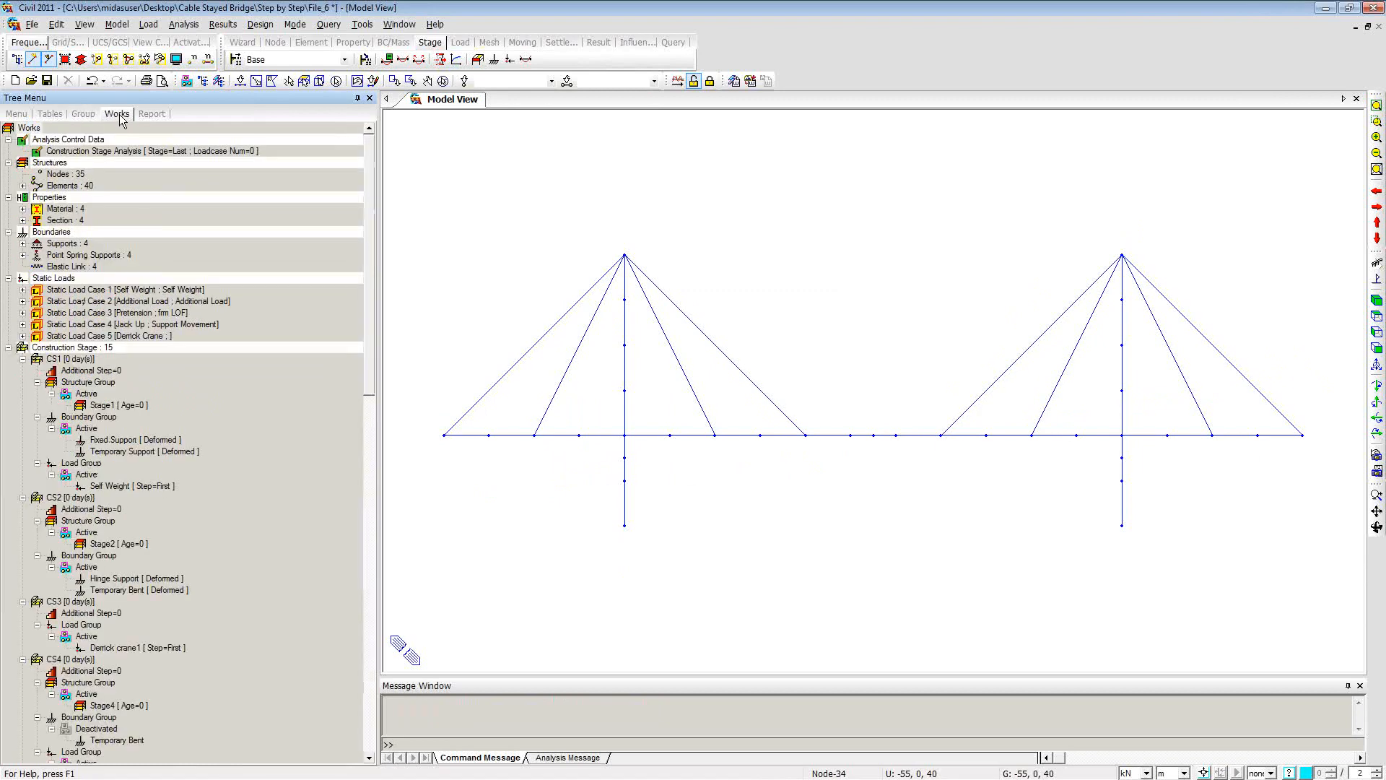
pyautogui.click(8, 349)
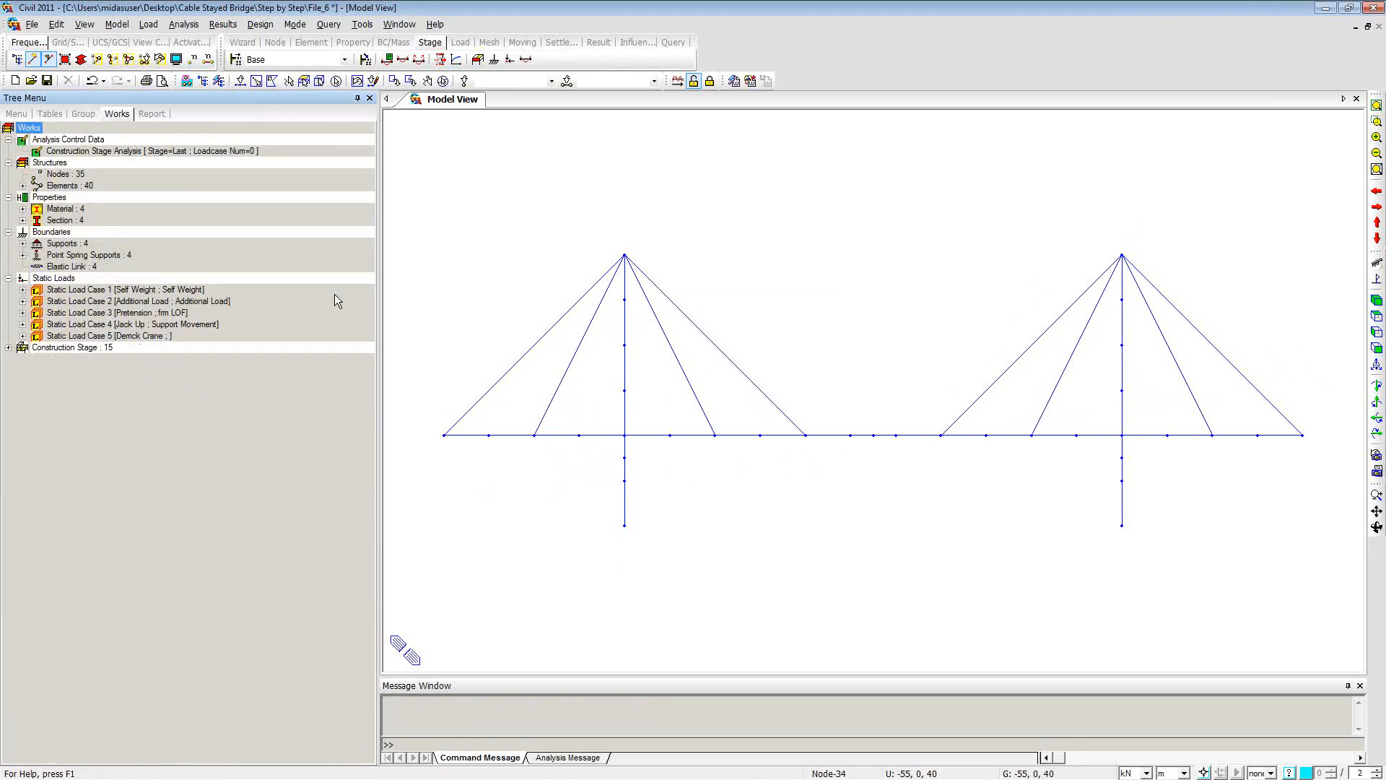
# Step: Remove the Construction Stage Analysis control data from the model, accepting deletion of the existing analysis results
pyautogui.click(239, 153)
pyautogui.doubleClick(237, 150)
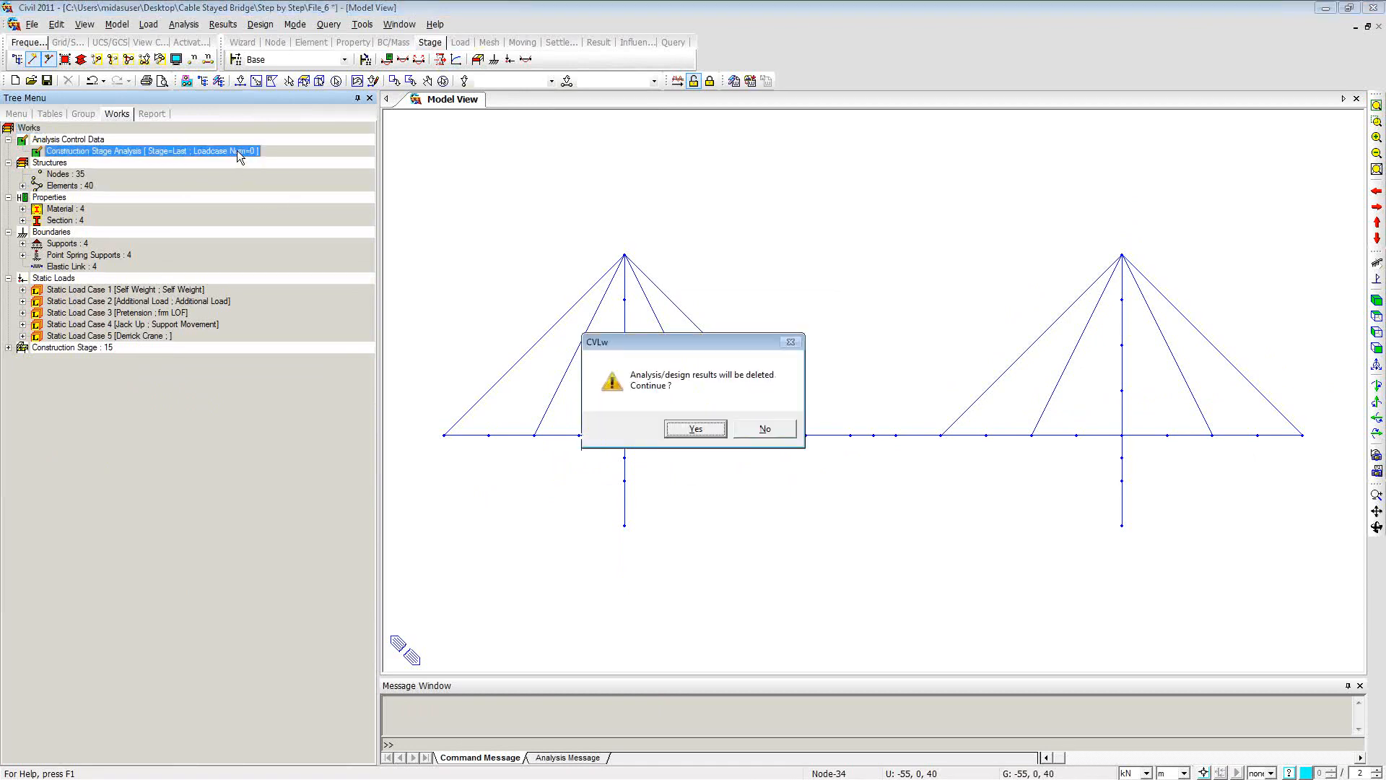
pyautogui.click(696, 429)
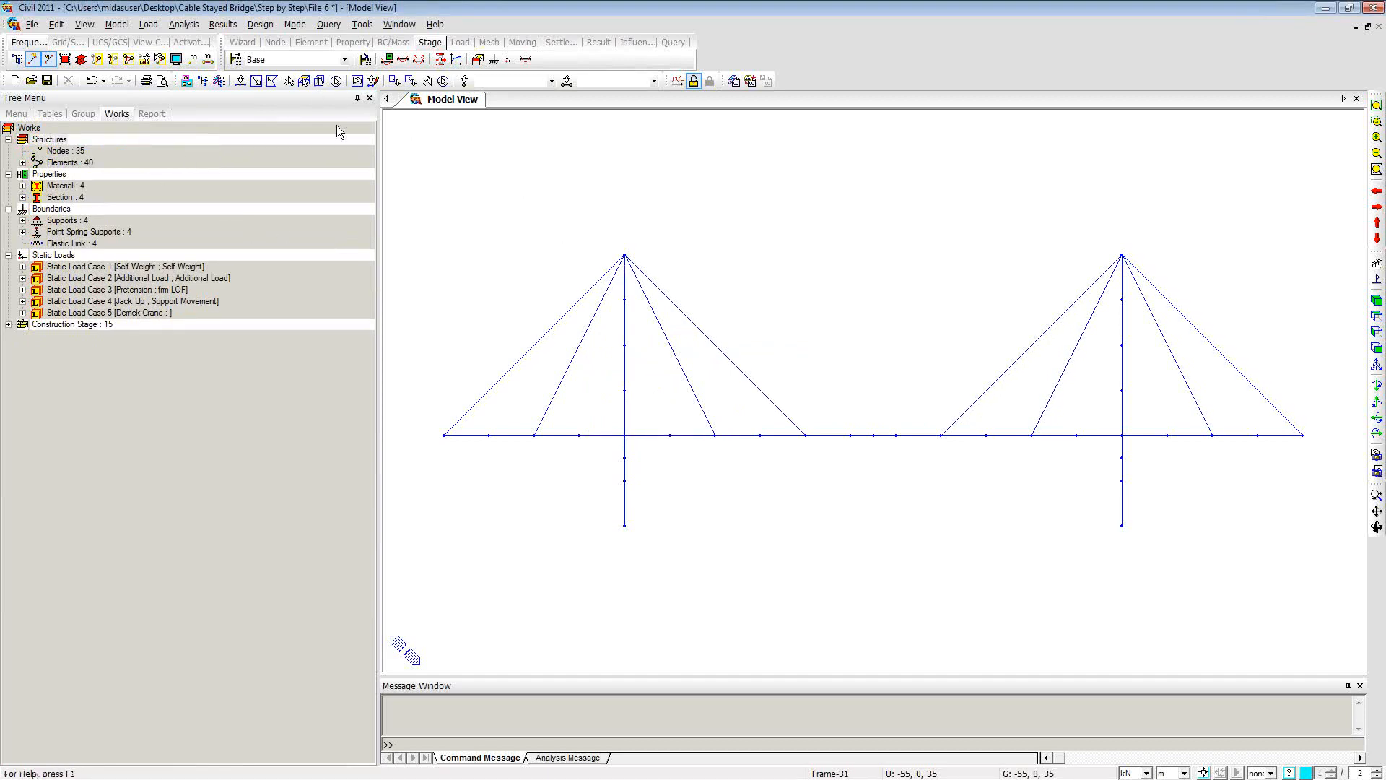
# Step: Display nodal loads, beam loads, supports and point spring supports on the bridge model
pyautogui.click(177, 59)
pyautogui.click(626, 237)
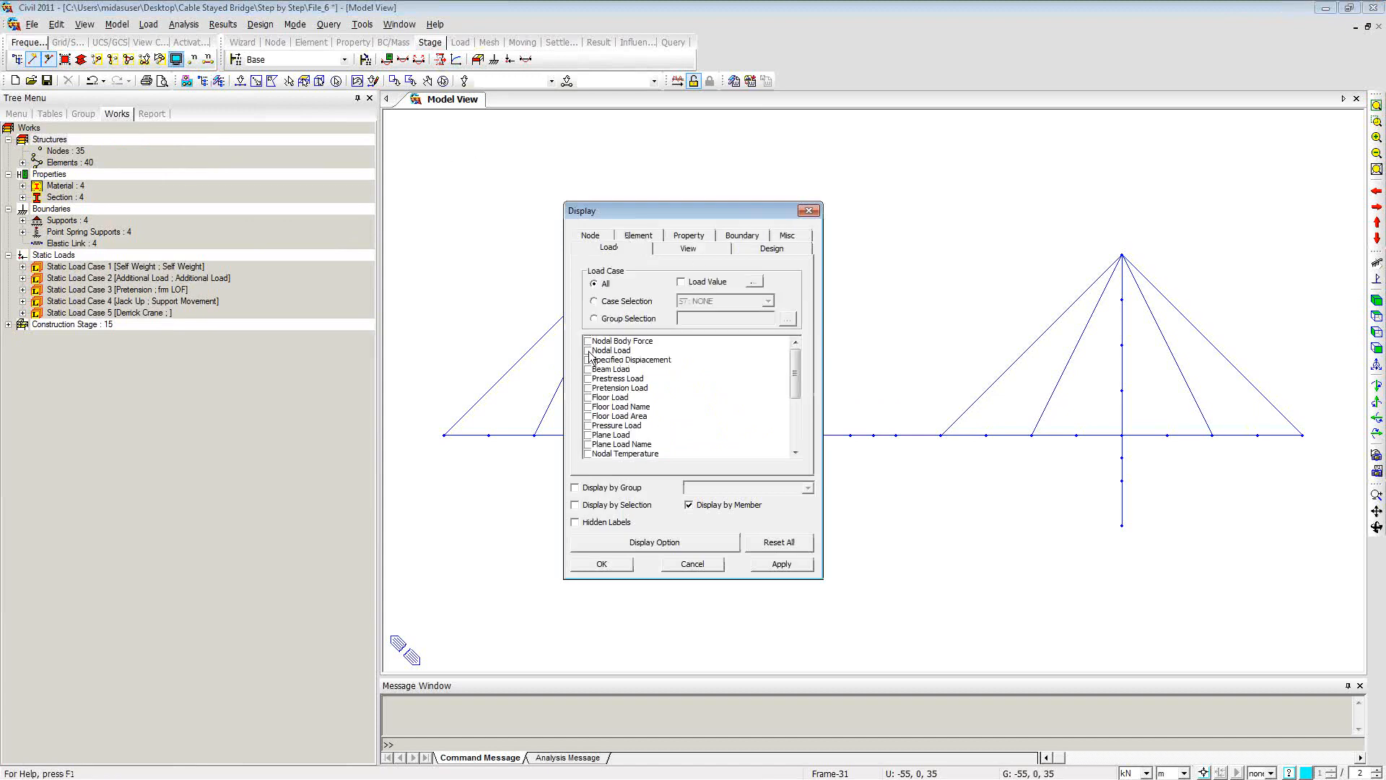
pyautogui.click(588, 351)
pyautogui.click(589, 370)
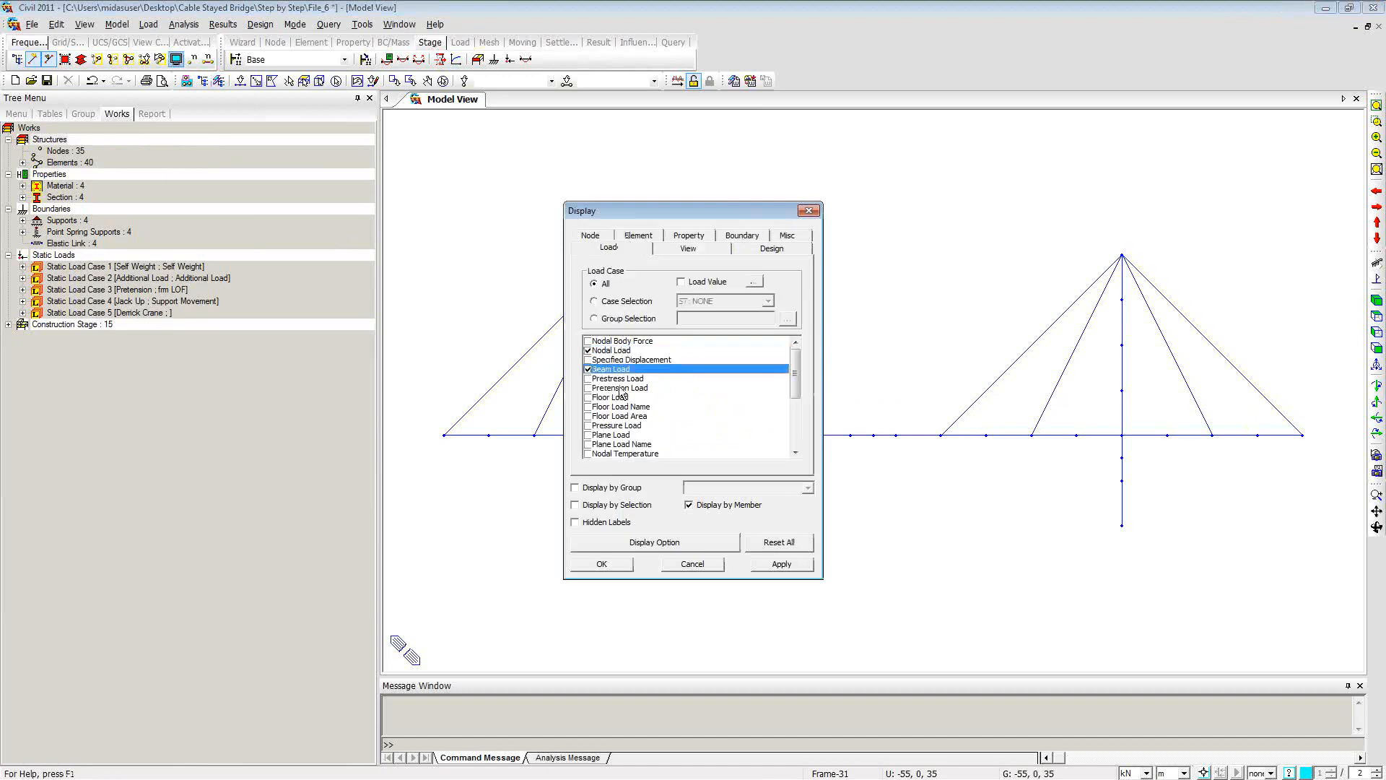
pyautogui.click(735, 237)
pyautogui.click(588, 309)
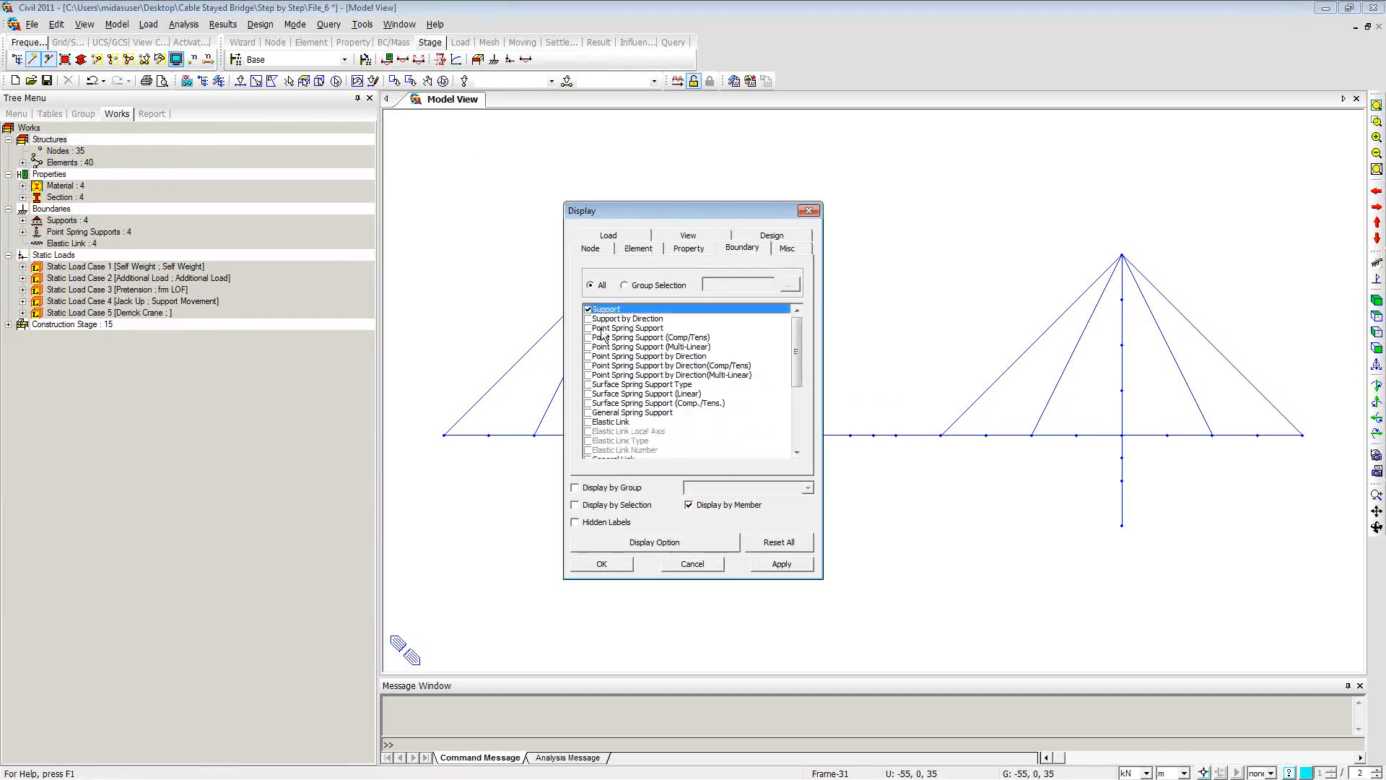
pyautogui.click(588, 329)
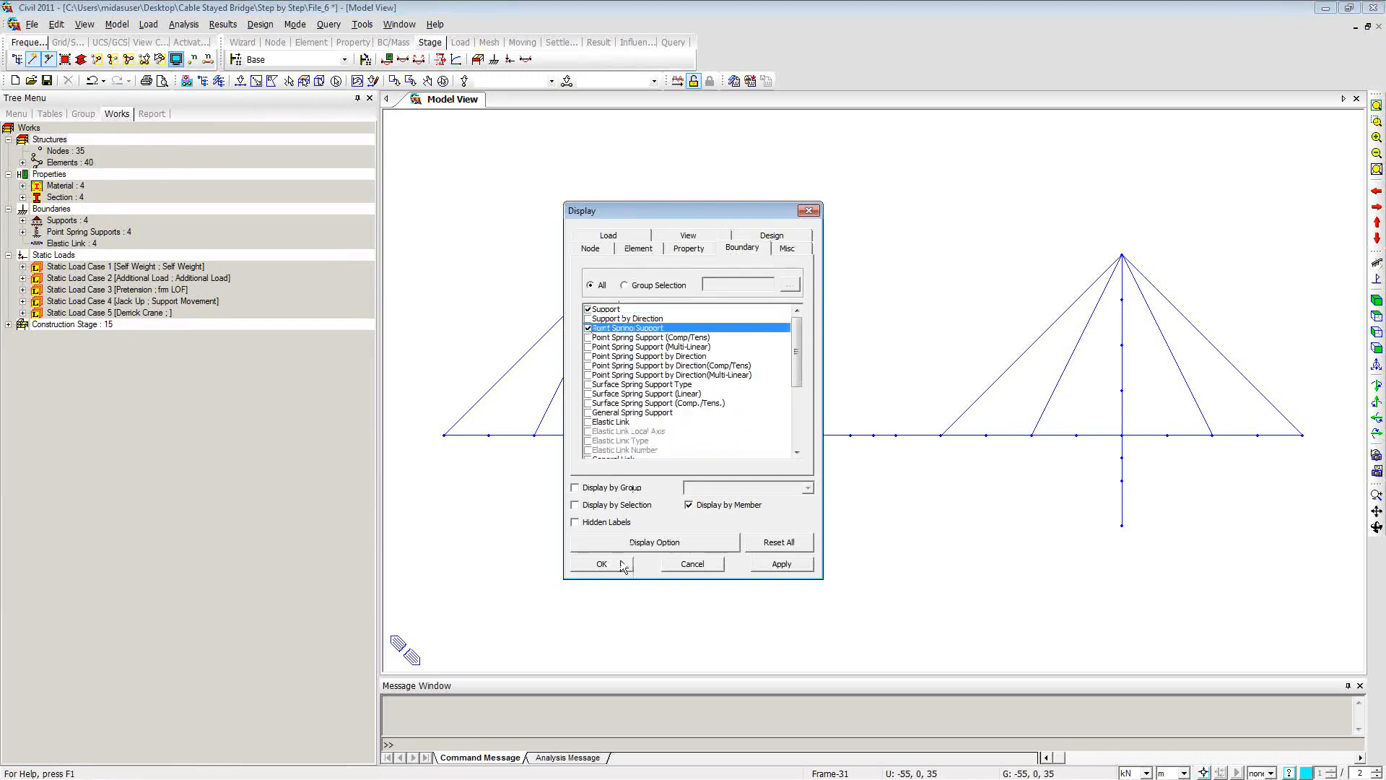
pyautogui.click(603, 564)
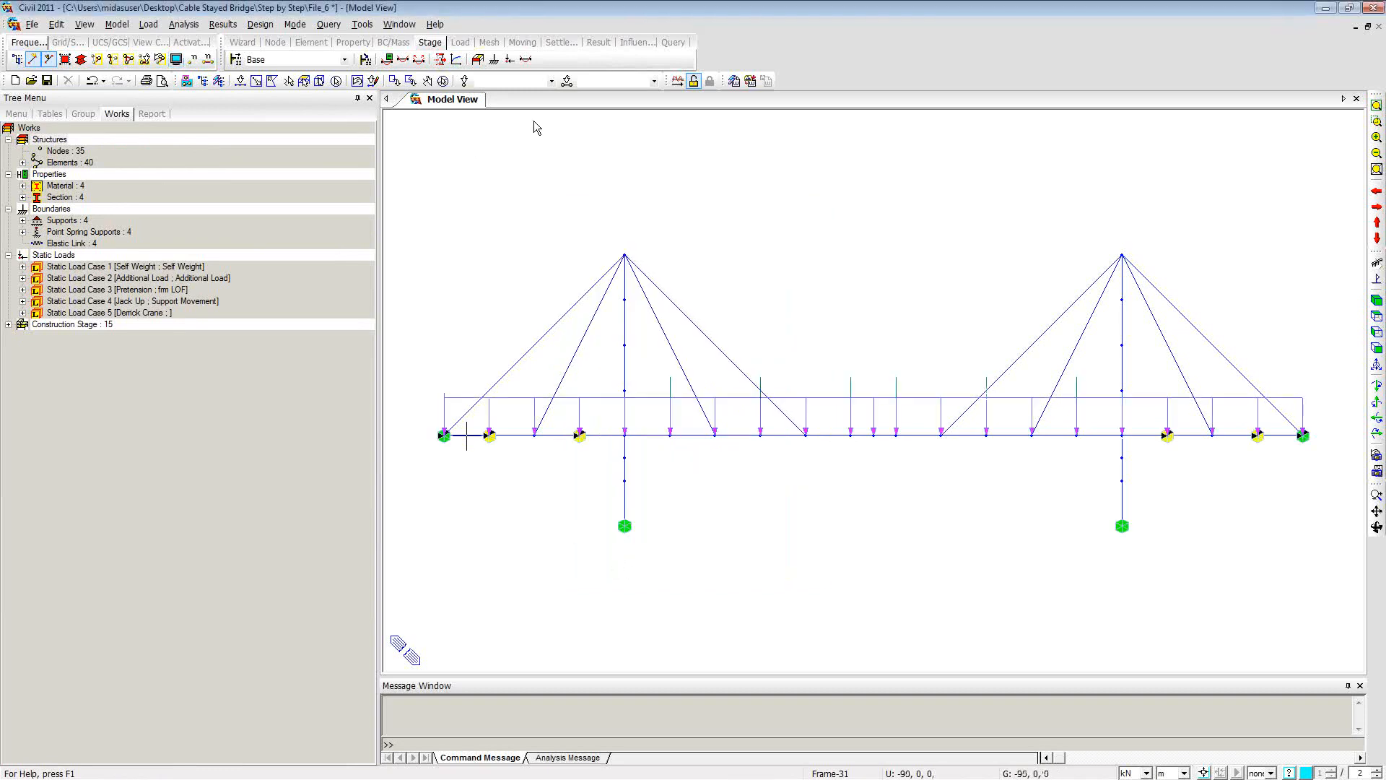
# Step: Review construction stages CS1 through CS4 one after another in the bridge model, with the whole structure in view
pyautogui.click(344, 59)
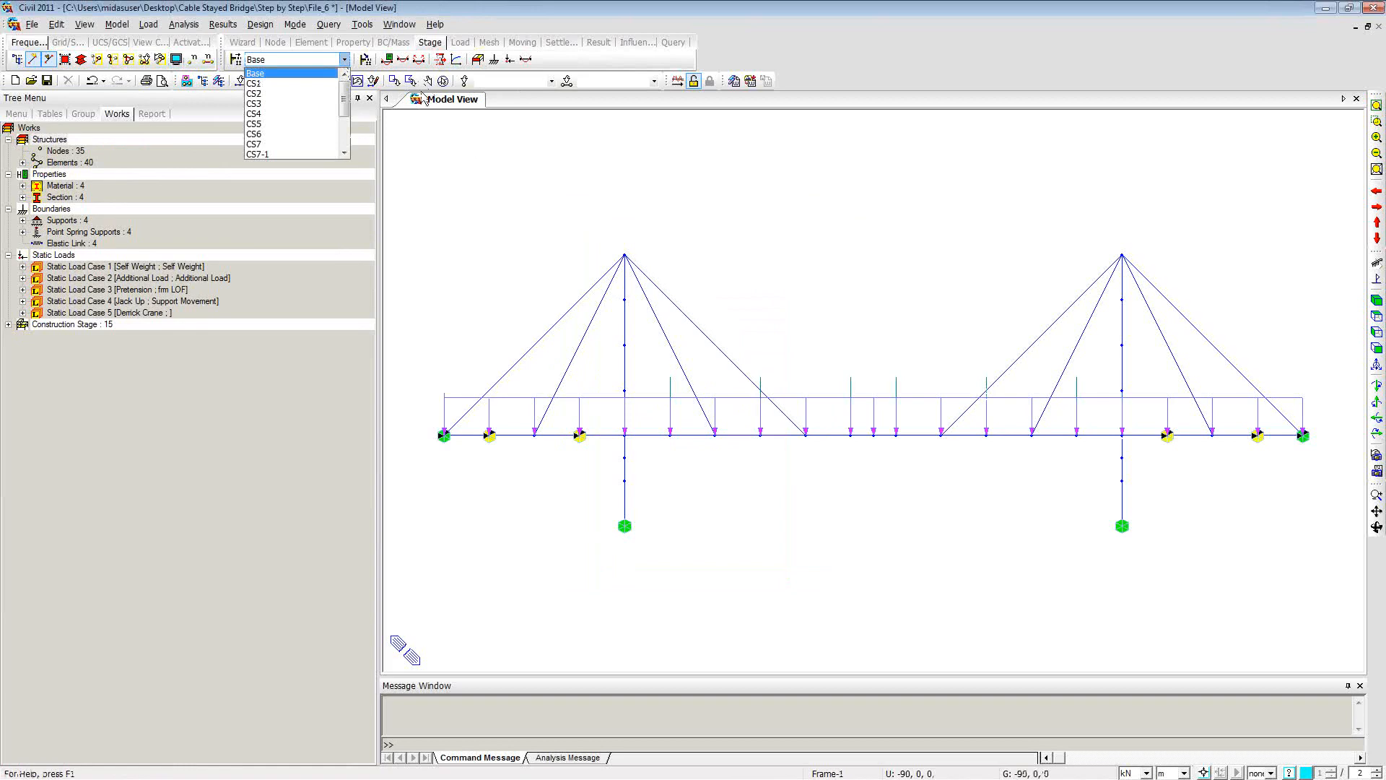
pyautogui.click(302, 82)
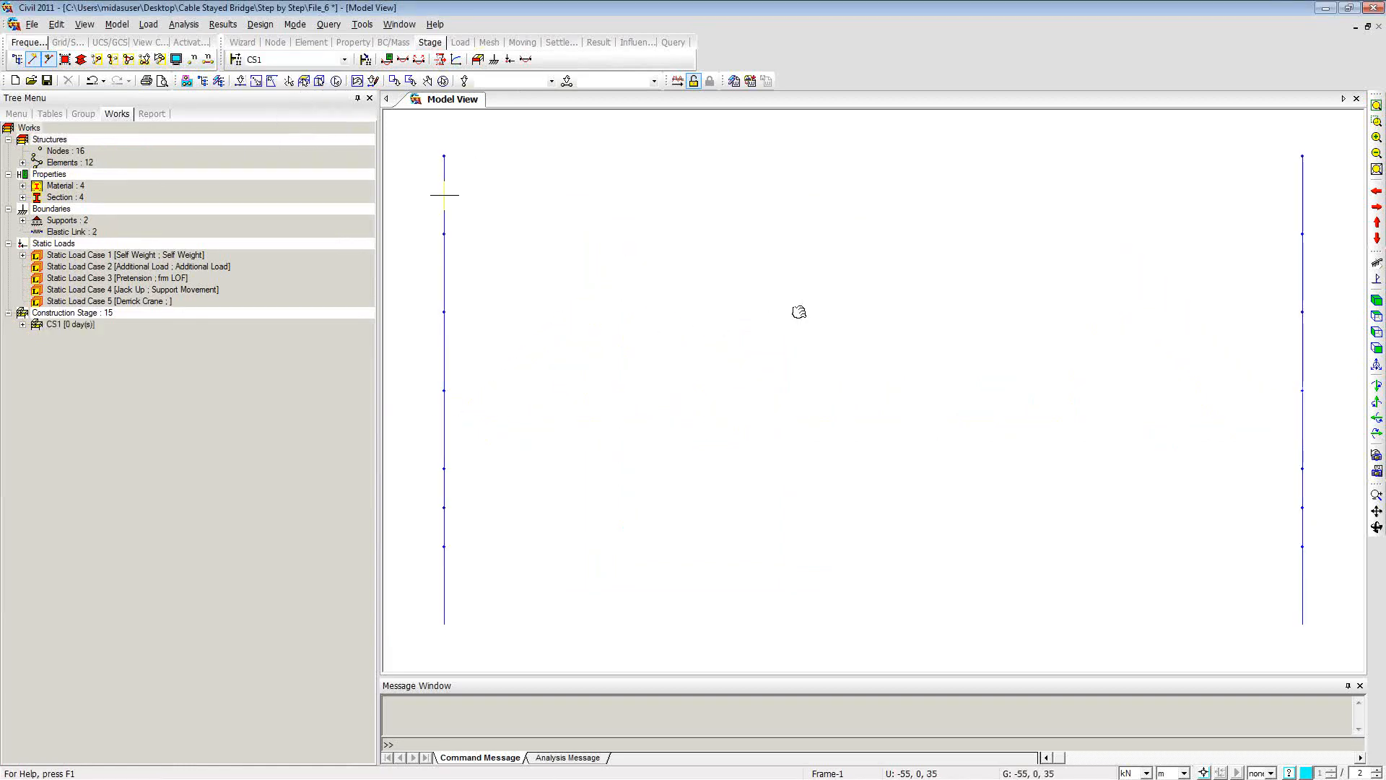
pyautogui.scroll(-5, 799, 319)
pyautogui.scroll(-3, 786, 318)
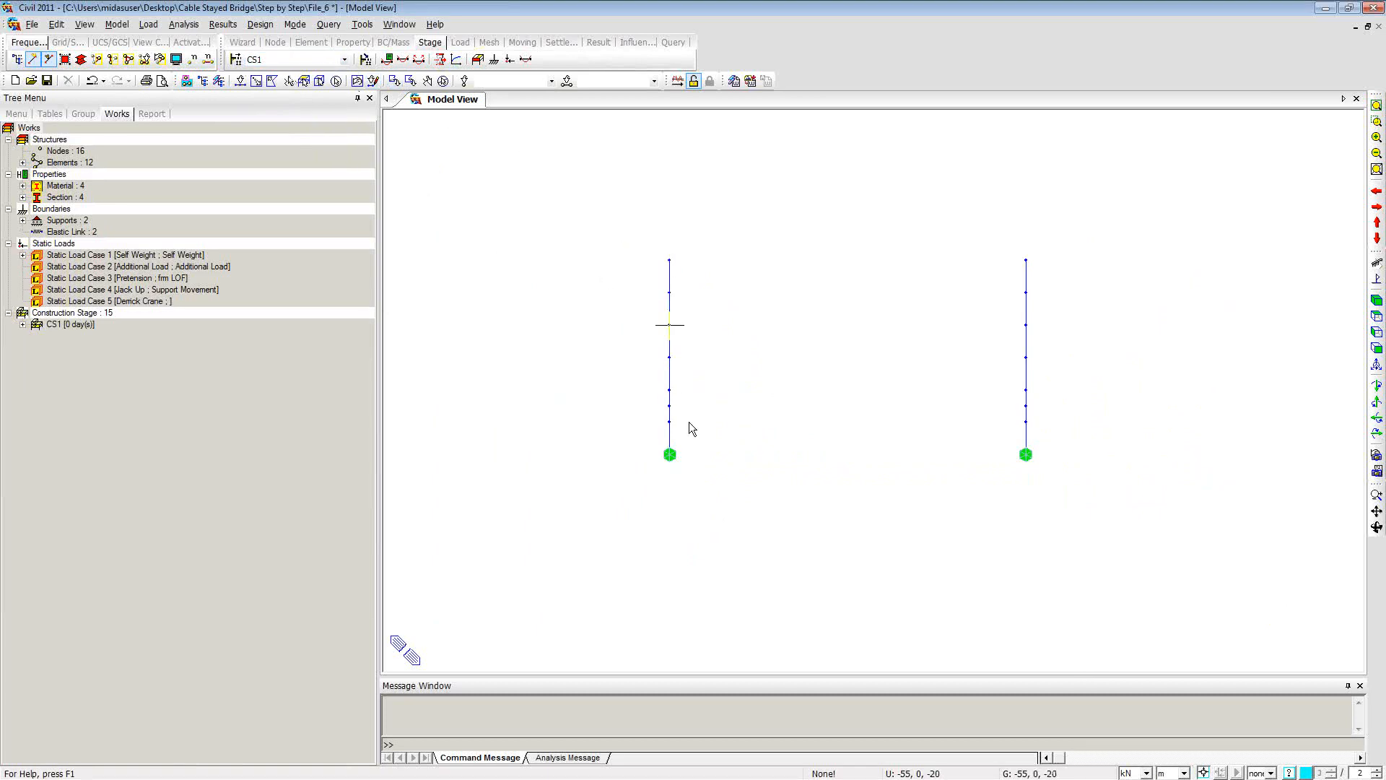
pyautogui.click(344, 59)
pyautogui.click(317, 84)
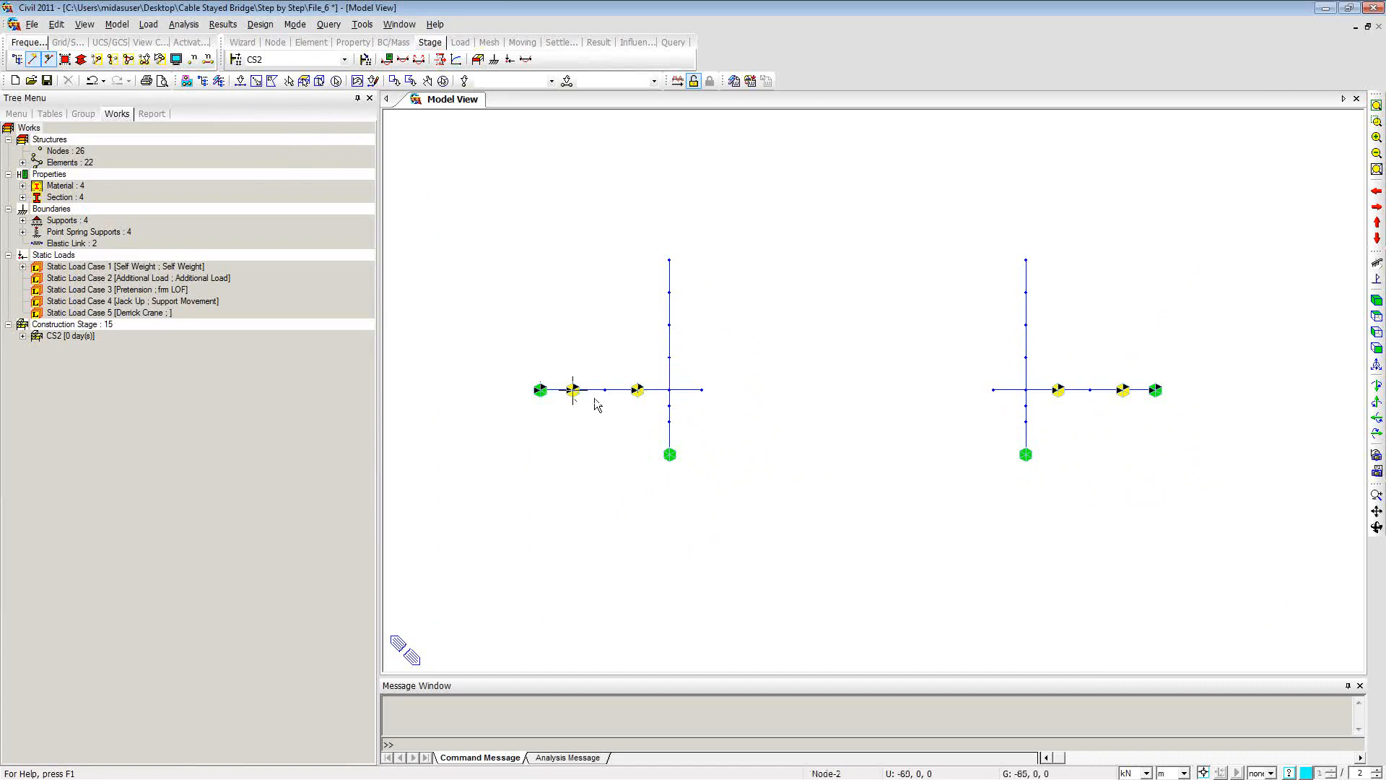
pyautogui.click(345, 59)
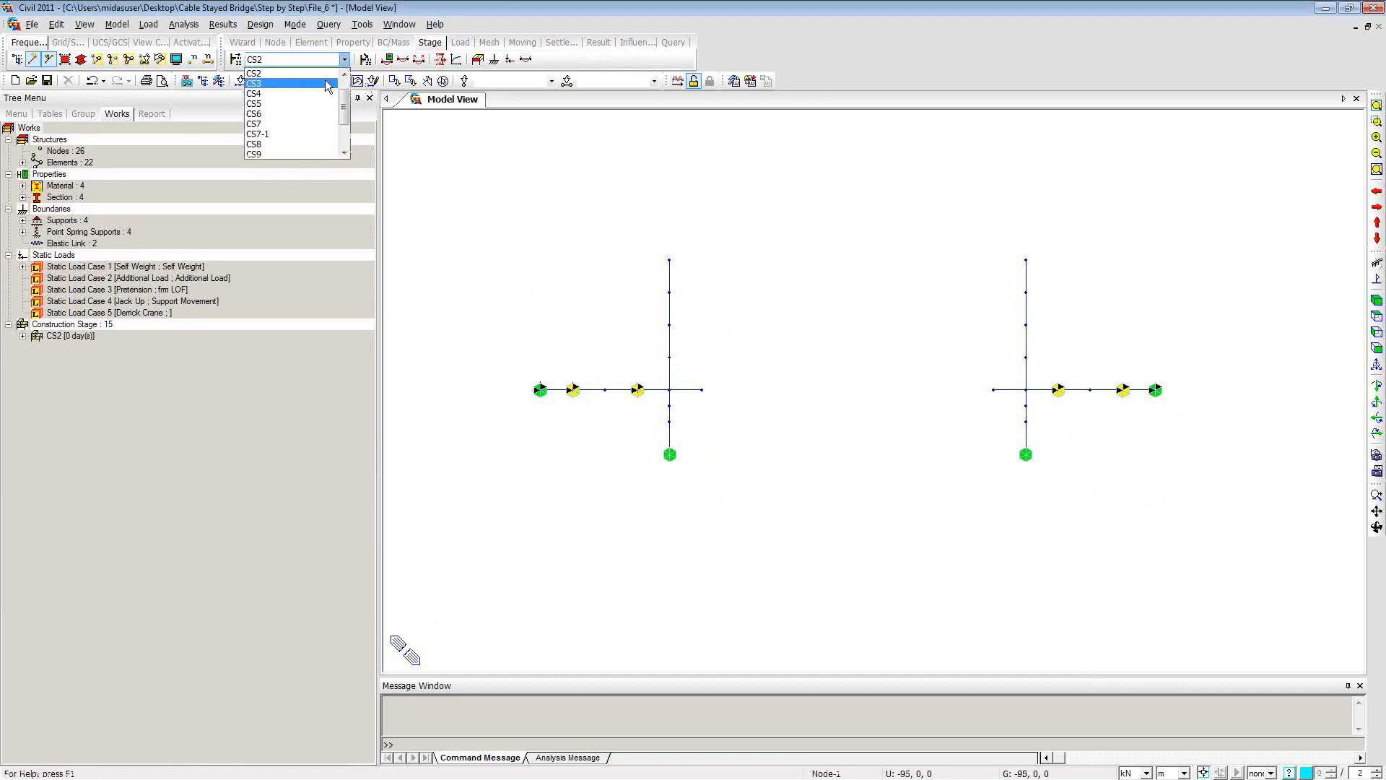
pyautogui.click(322, 85)
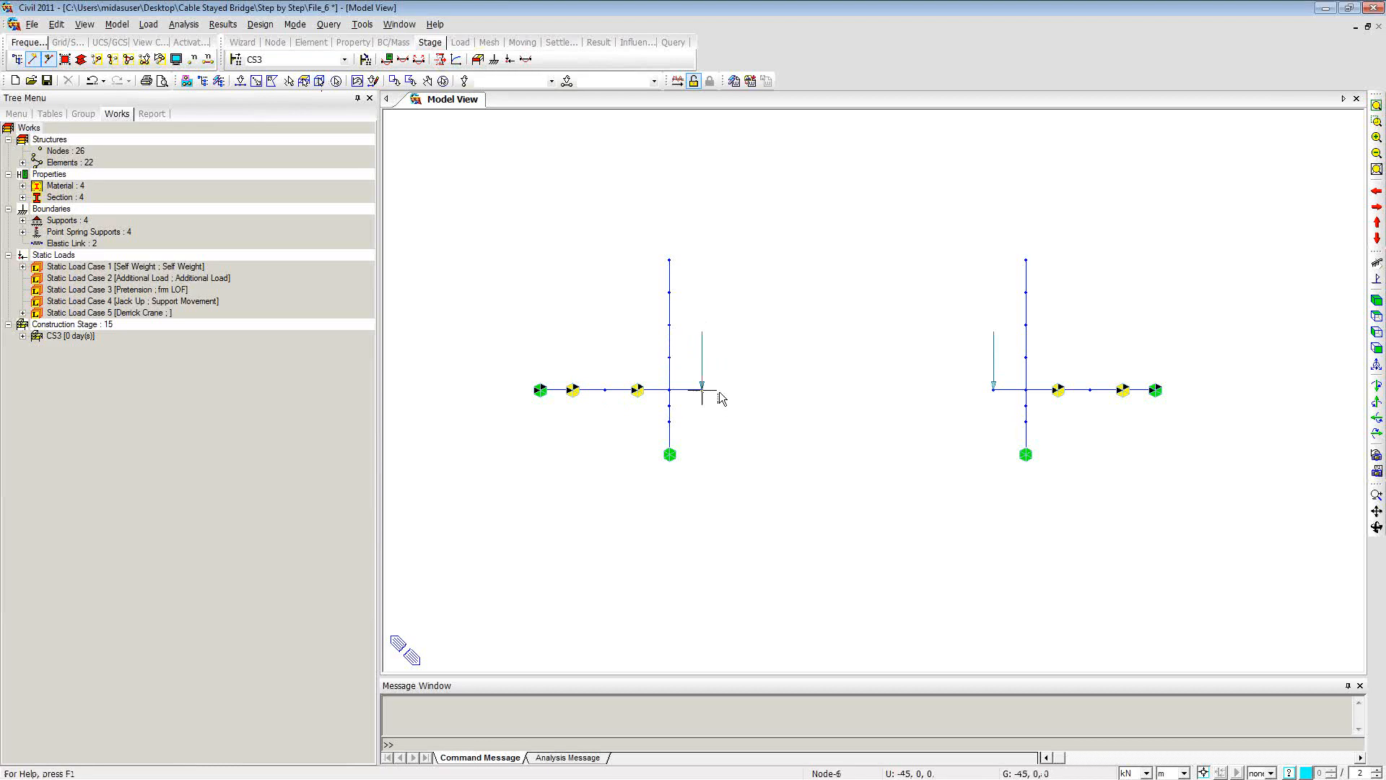
pyautogui.click(344, 59)
pyautogui.click(321, 85)
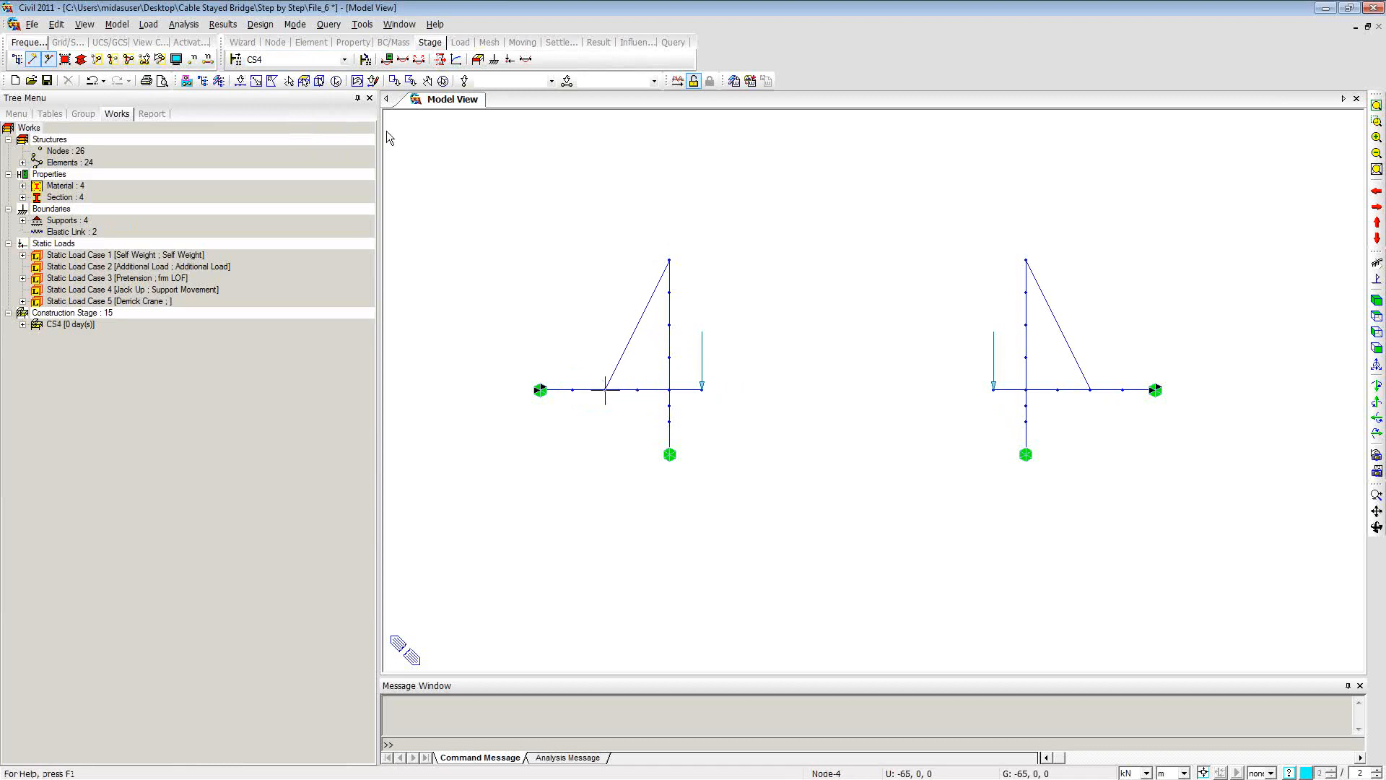
# Step: Step the bridge model through construction stages CS5, CS6, CS7, CS7-1 and CS8 to check the erection sequence
pyautogui.click(344, 60)
pyautogui.click(319, 88)
pyautogui.click(343, 59)
pyautogui.click(321, 84)
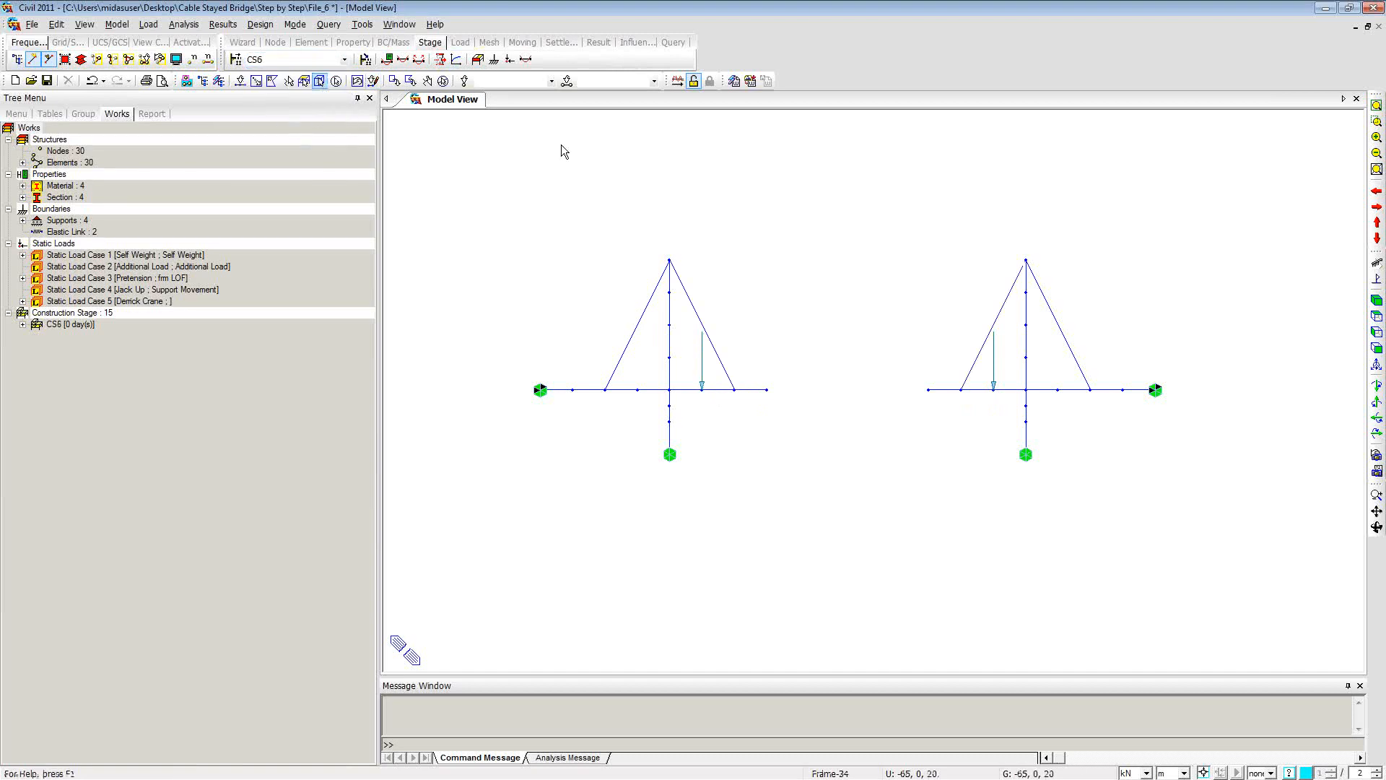
pyautogui.click(343, 61)
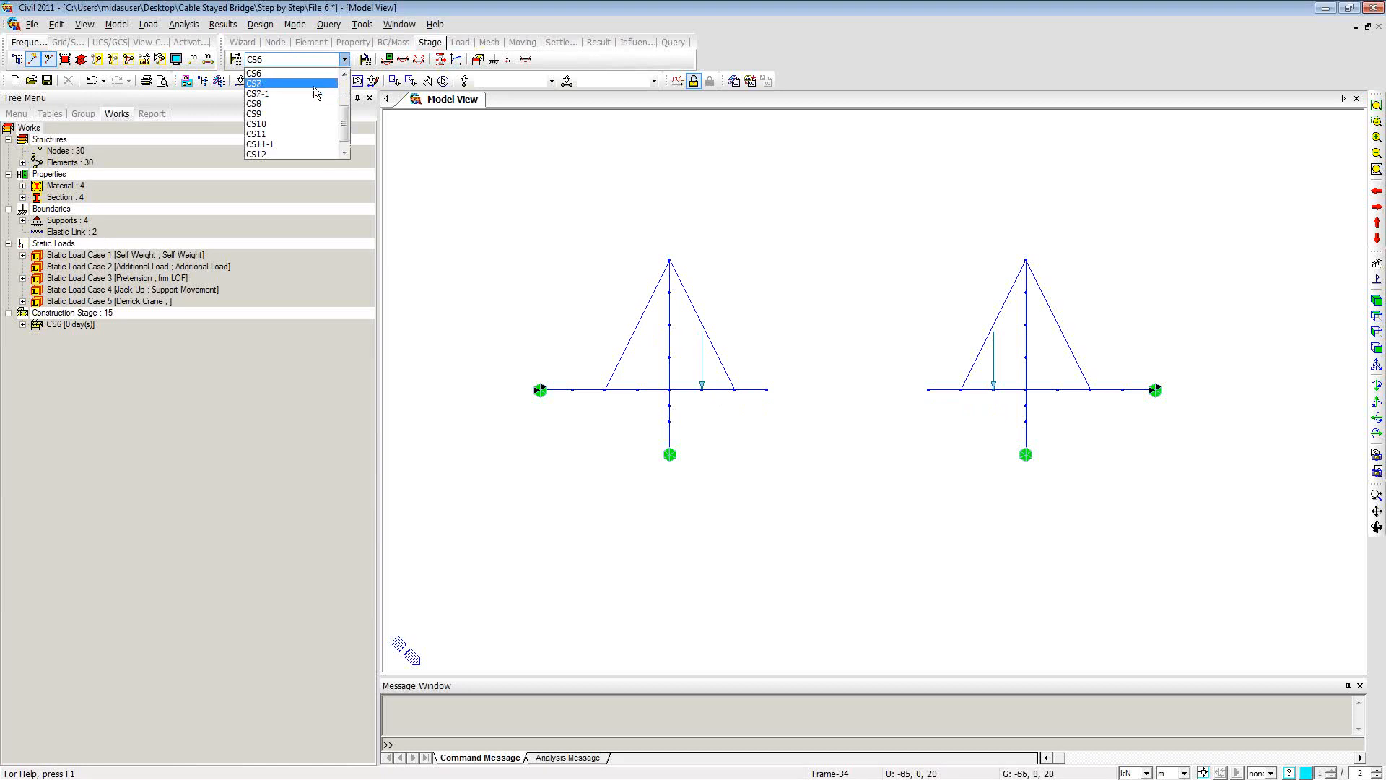
pyautogui.click(314, 84)
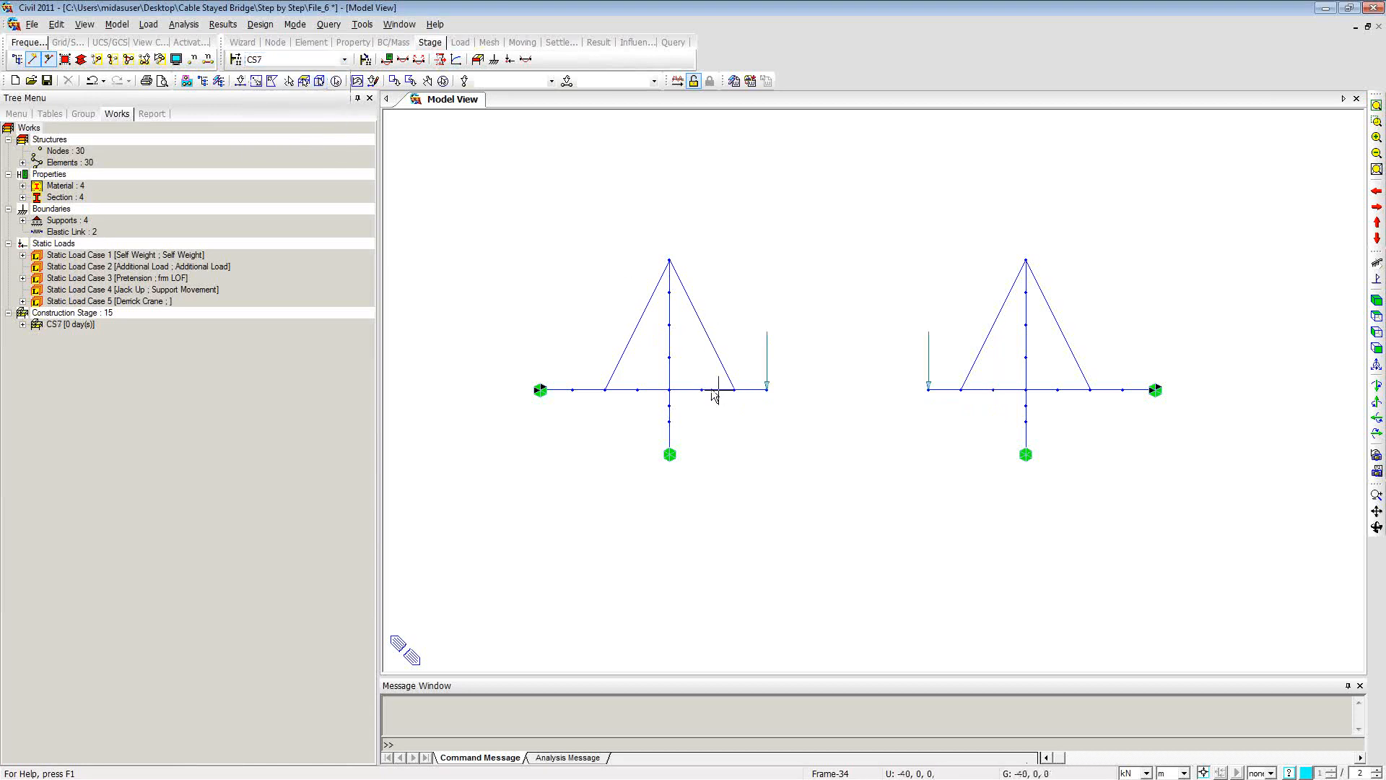
pyautogui.click(341, 61)
pyautogui.click(260, 83)
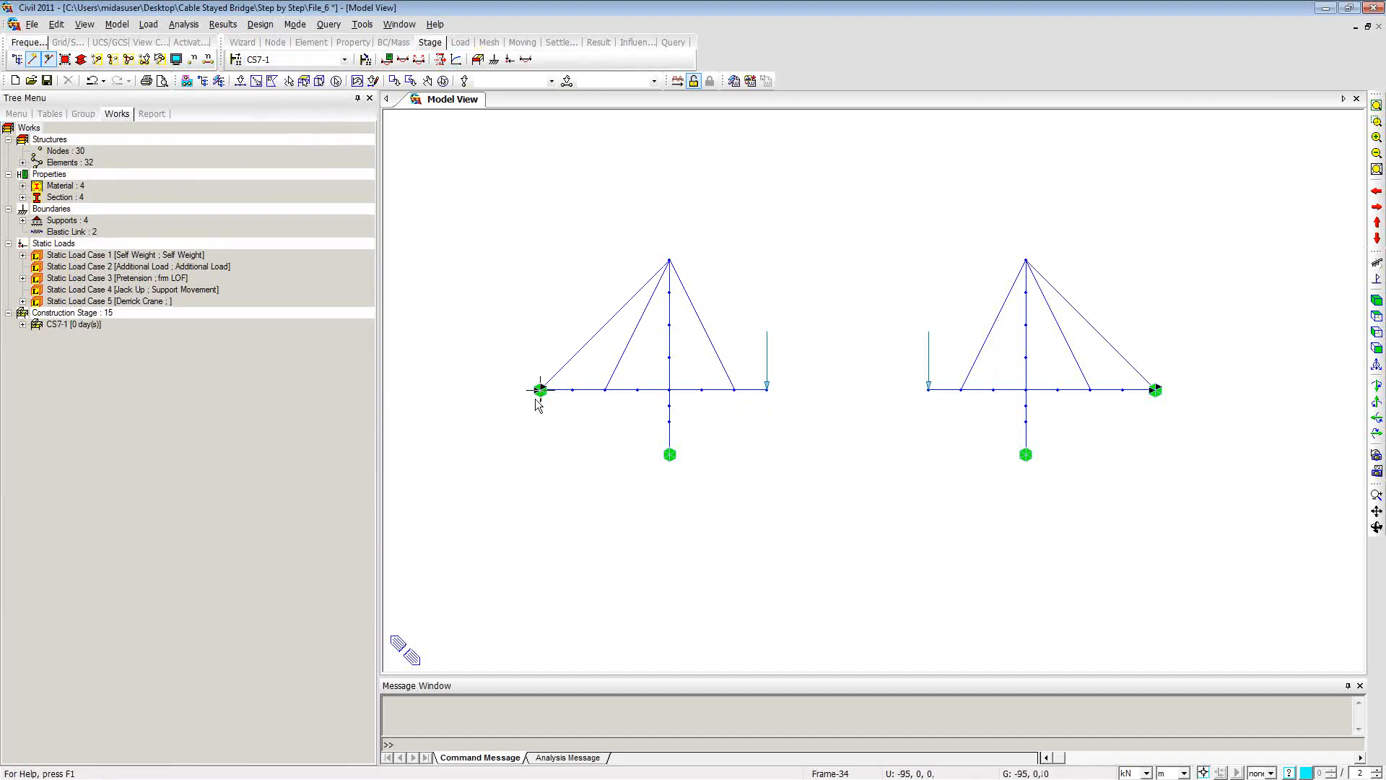
pyautogui.click(340, 60)
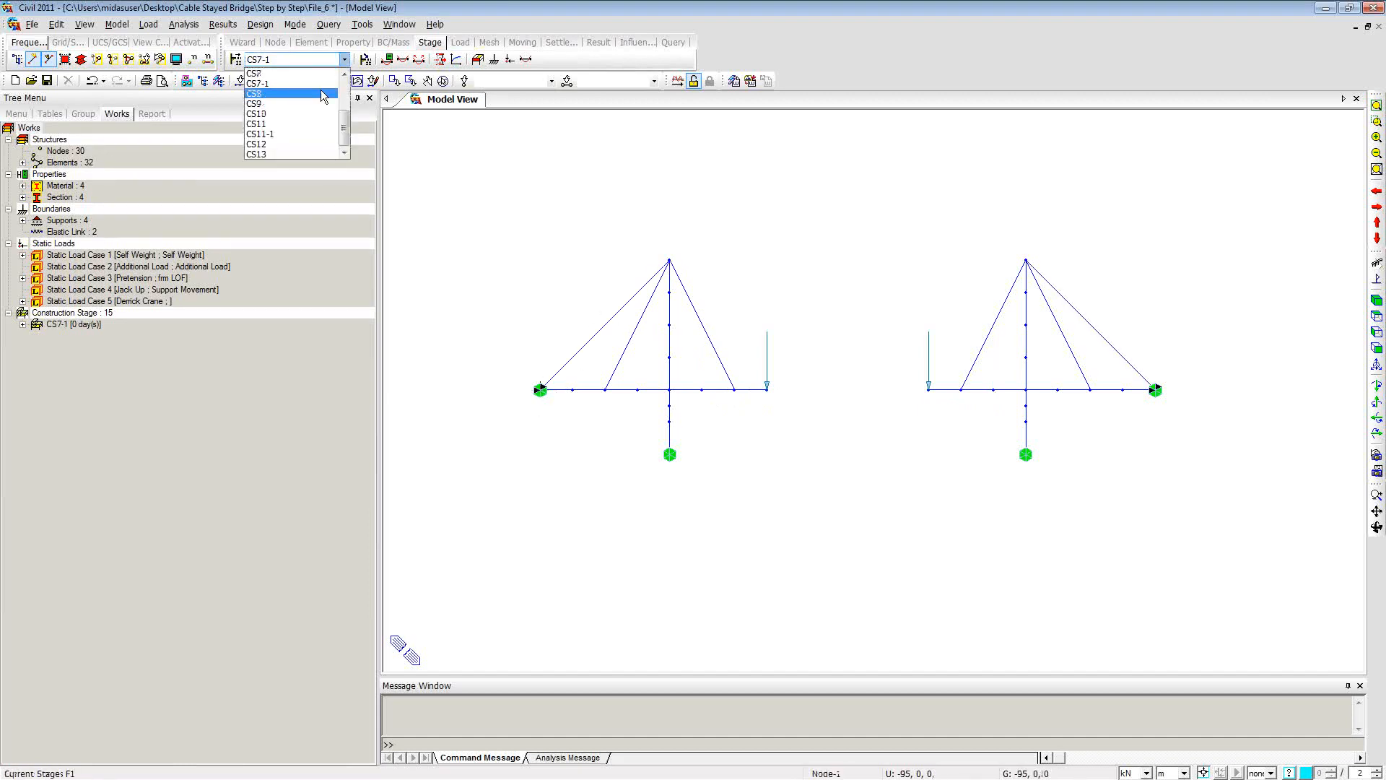
pyautogui.click(321, 94)
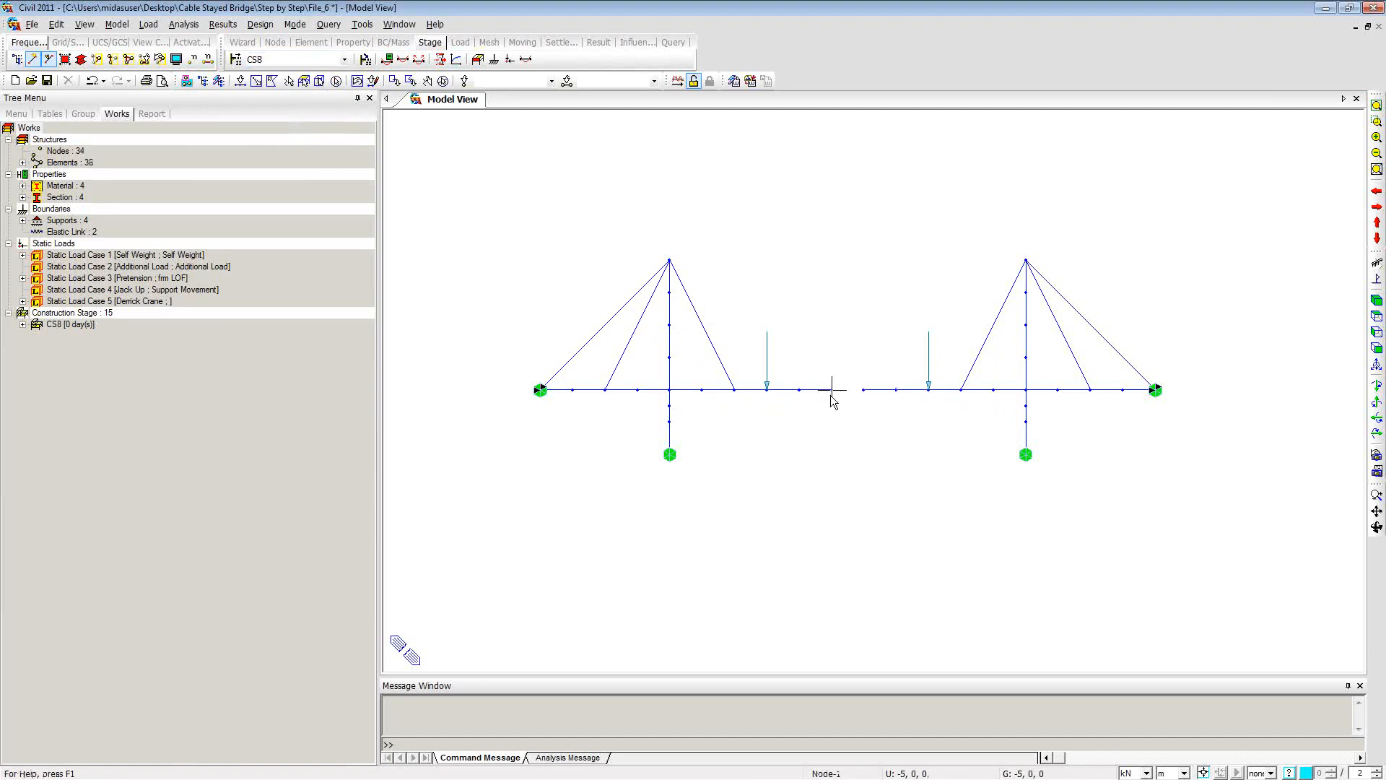
# Step: Examine the remaining construction stages CS9, CS10, CS11, CS11-1, CS12 and CS13 in sequence
pyautogui.click(321, 61)
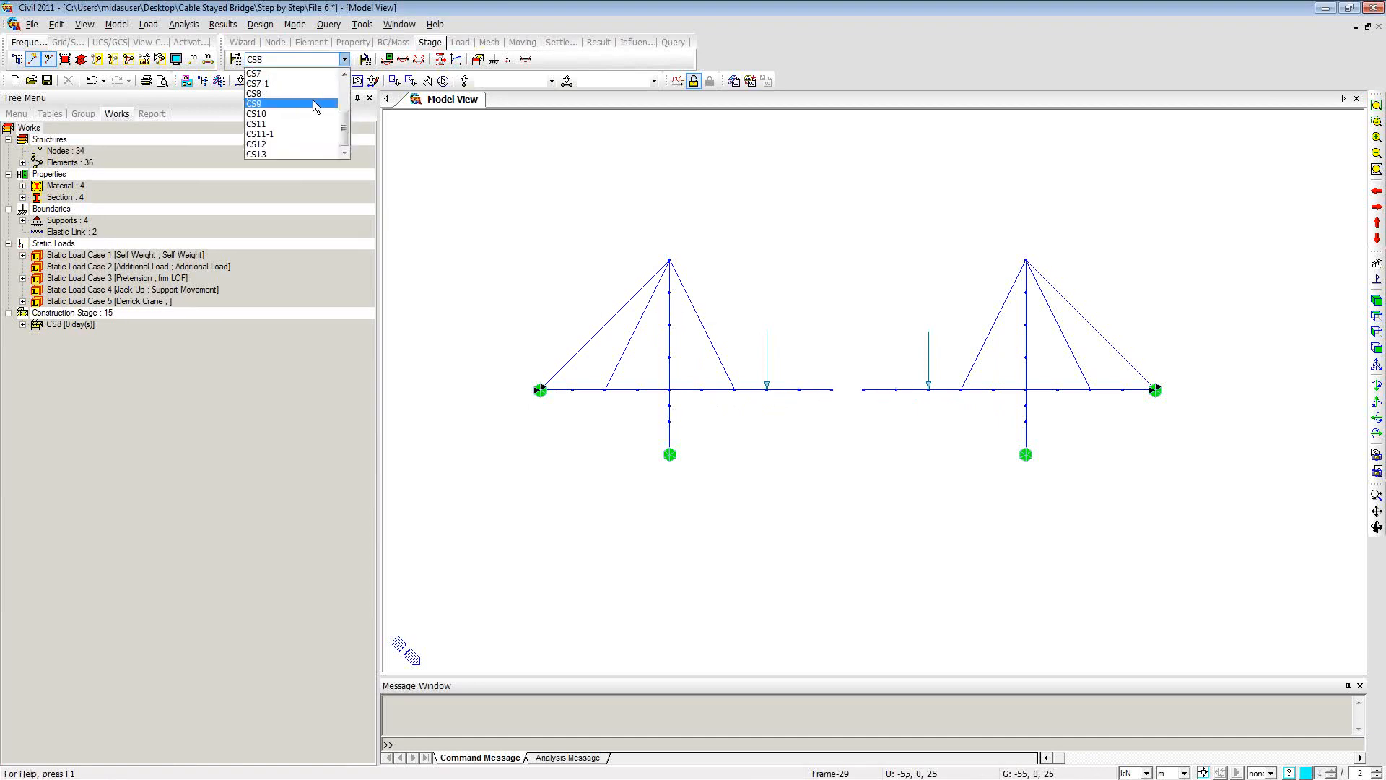
pyautogui.click(314, 100)
pyautogui.click(318, 60)
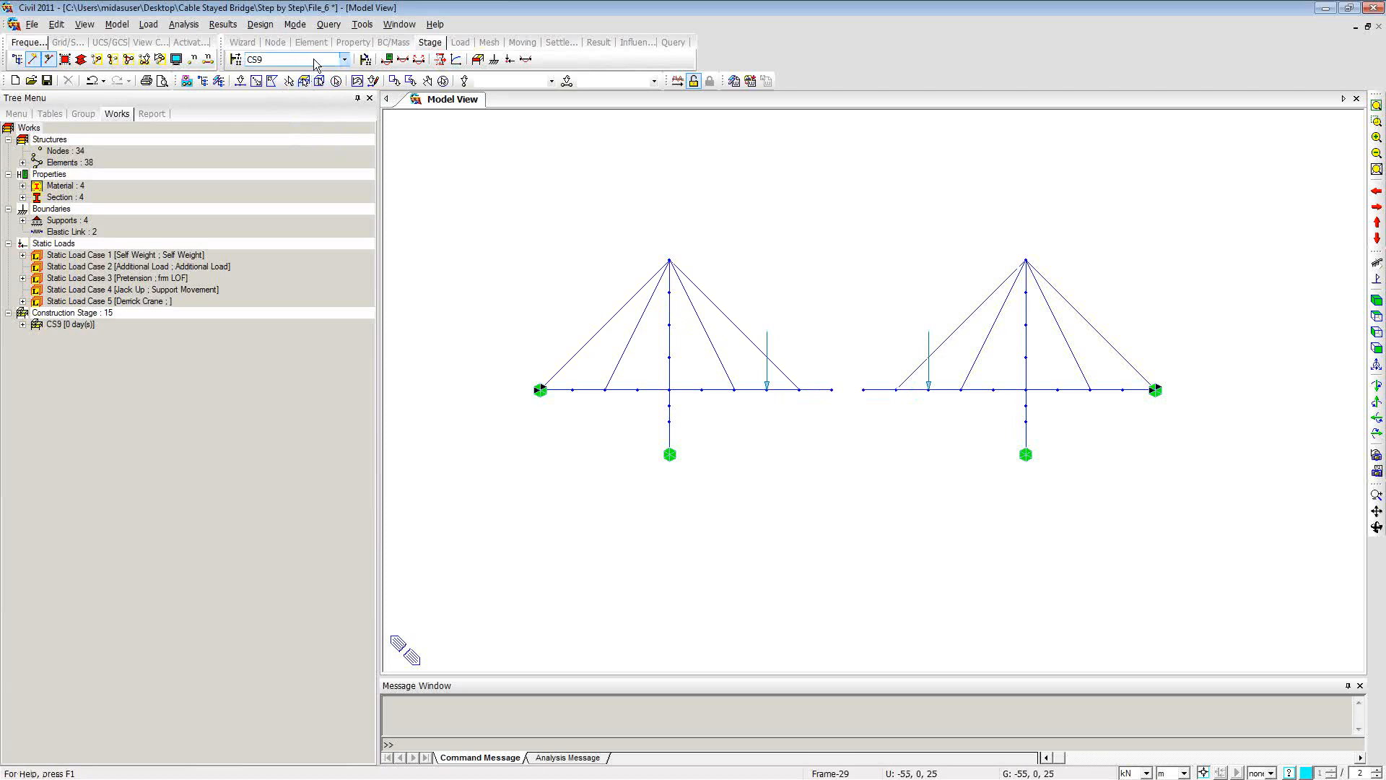
pyautogui.click(308, 113)
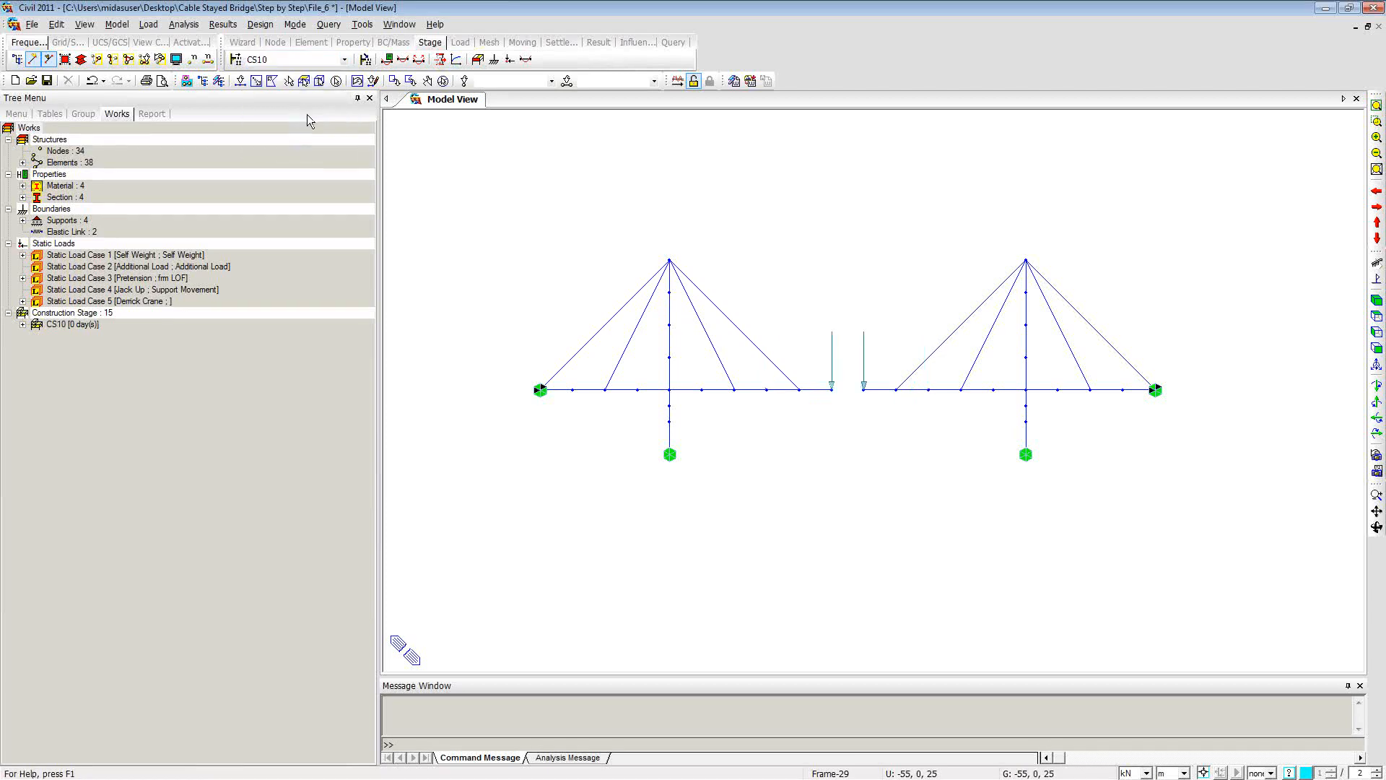
pyautogui.click(312, 63)
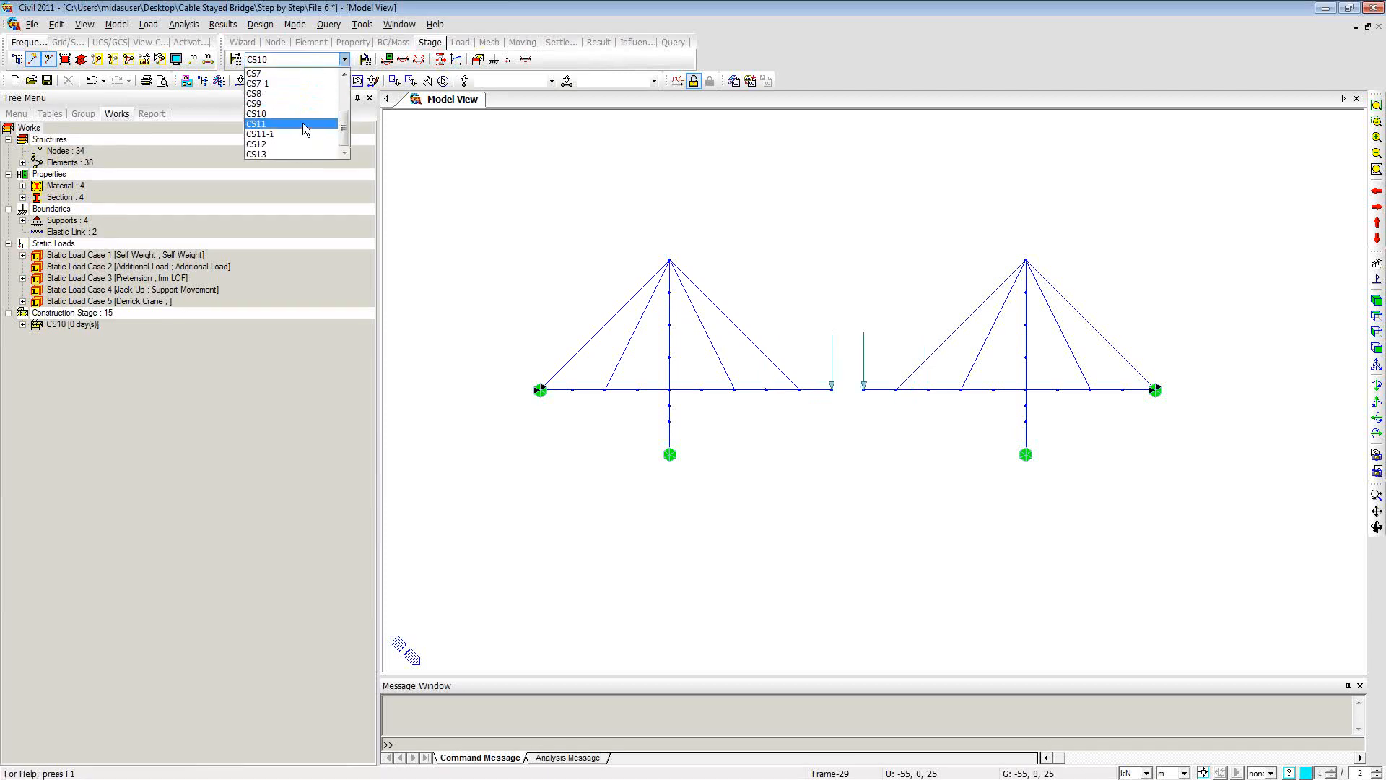
pyautogui.click(303, 125)
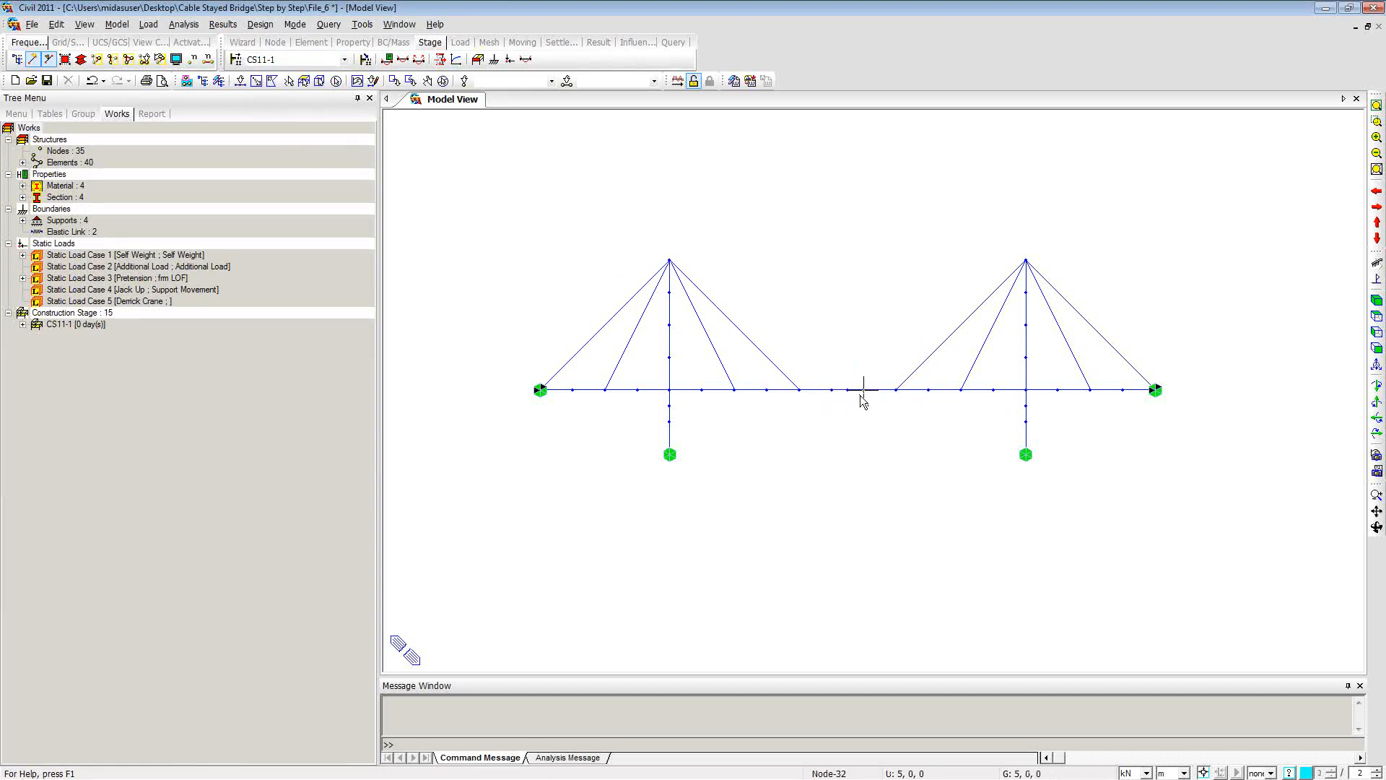
pyautogui.hotkey('ctrl', 'pagedown')
pyautogui.hotkey('ctrl', 'pagedown')
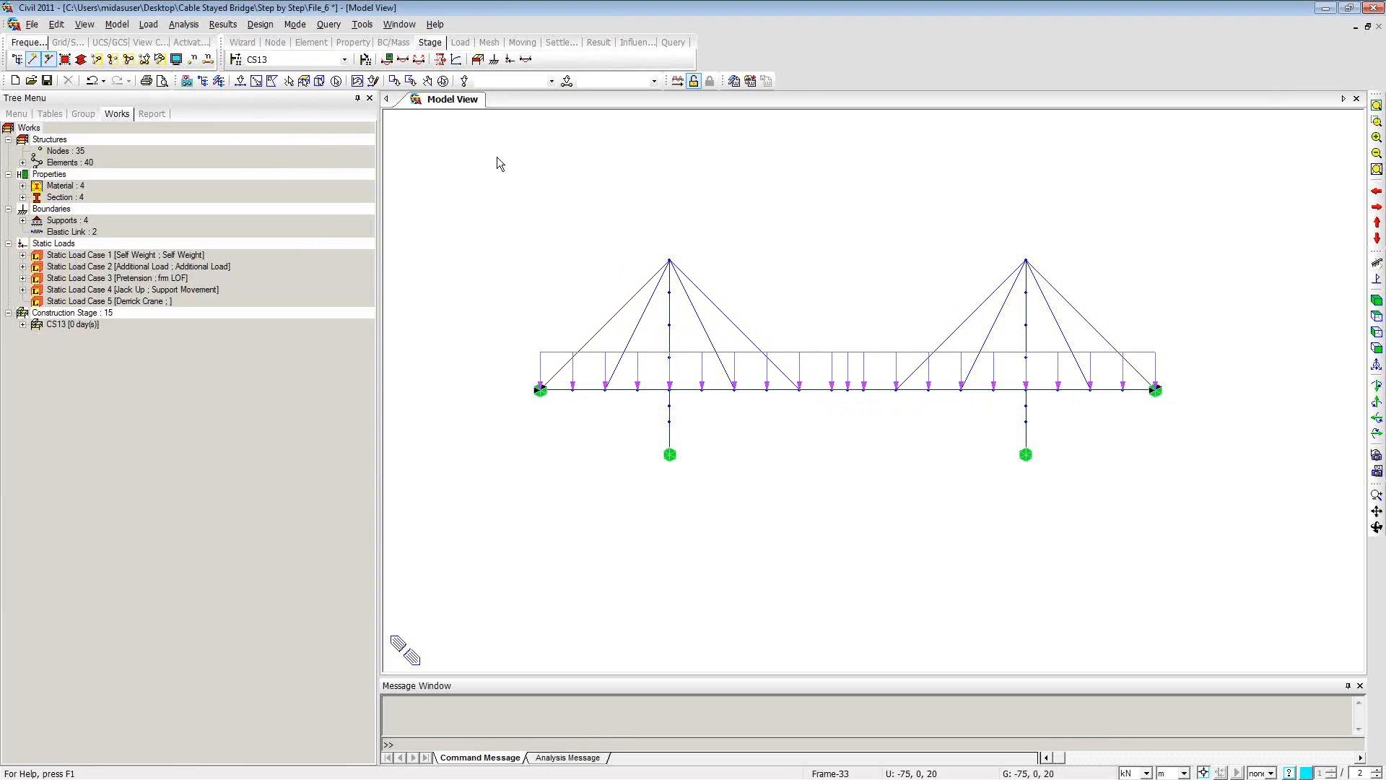
# Step: Return the model to the Base stage and clear the load and support symbols from the display
pyautogui.click(344, 59)
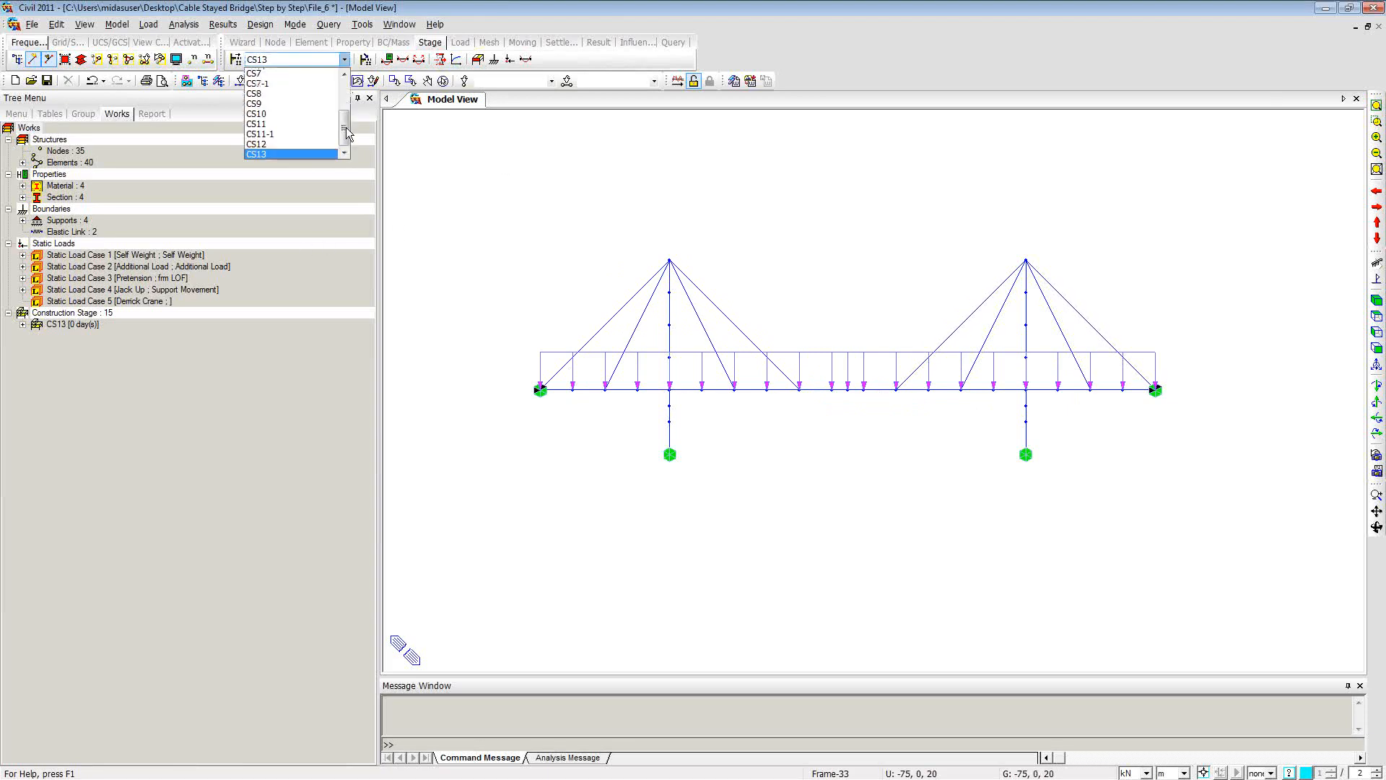
pyautogui.moveTo(345, 134); pyautogui.dragTo(345, 78)
pyautogui.click(267, 73)
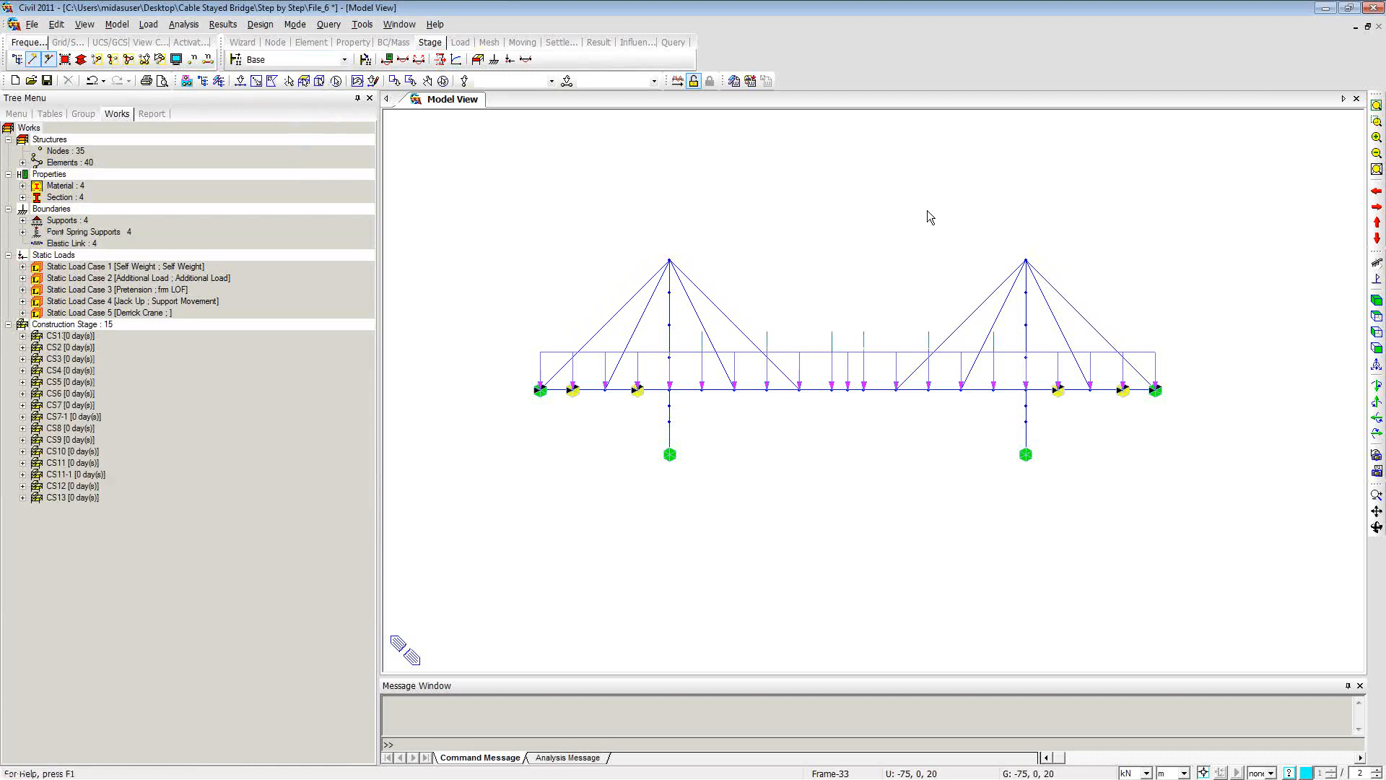
pyautogui.click(1375, 283)
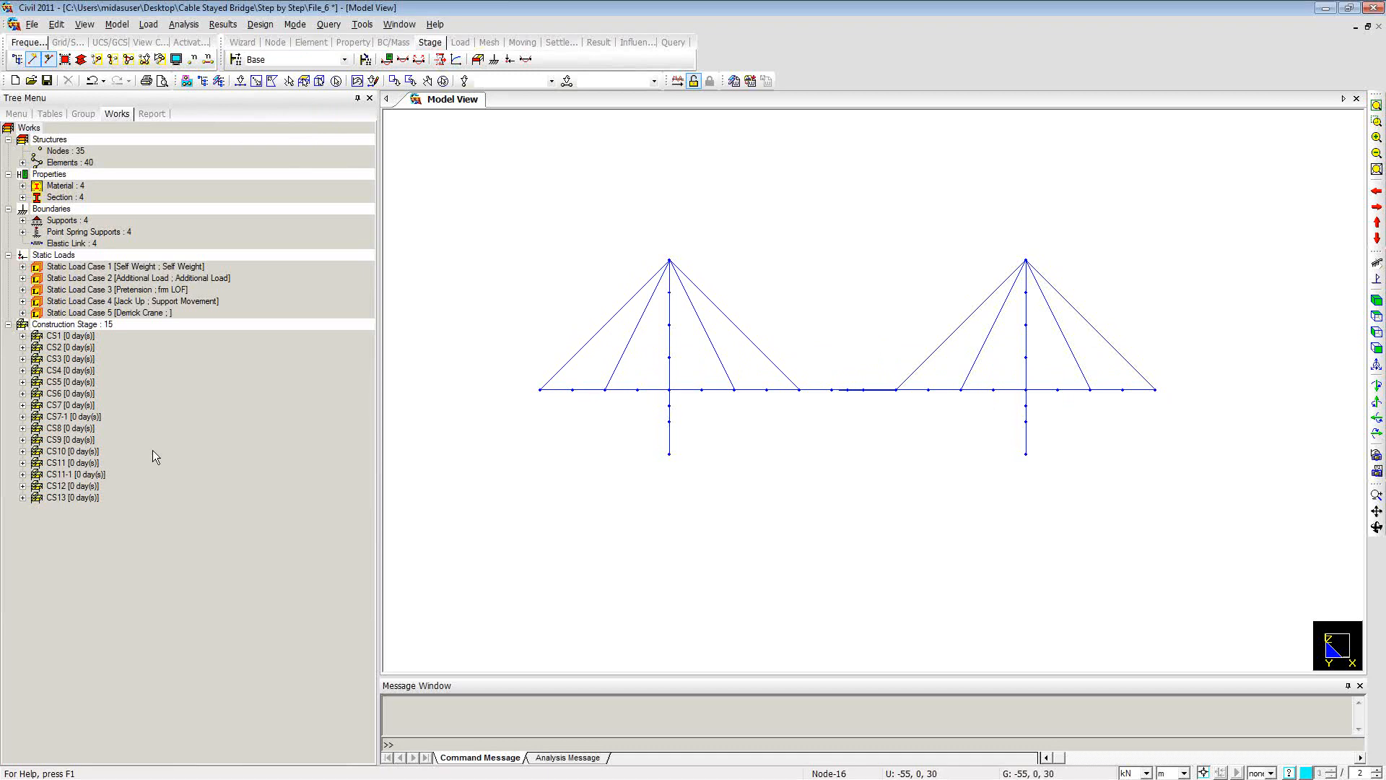
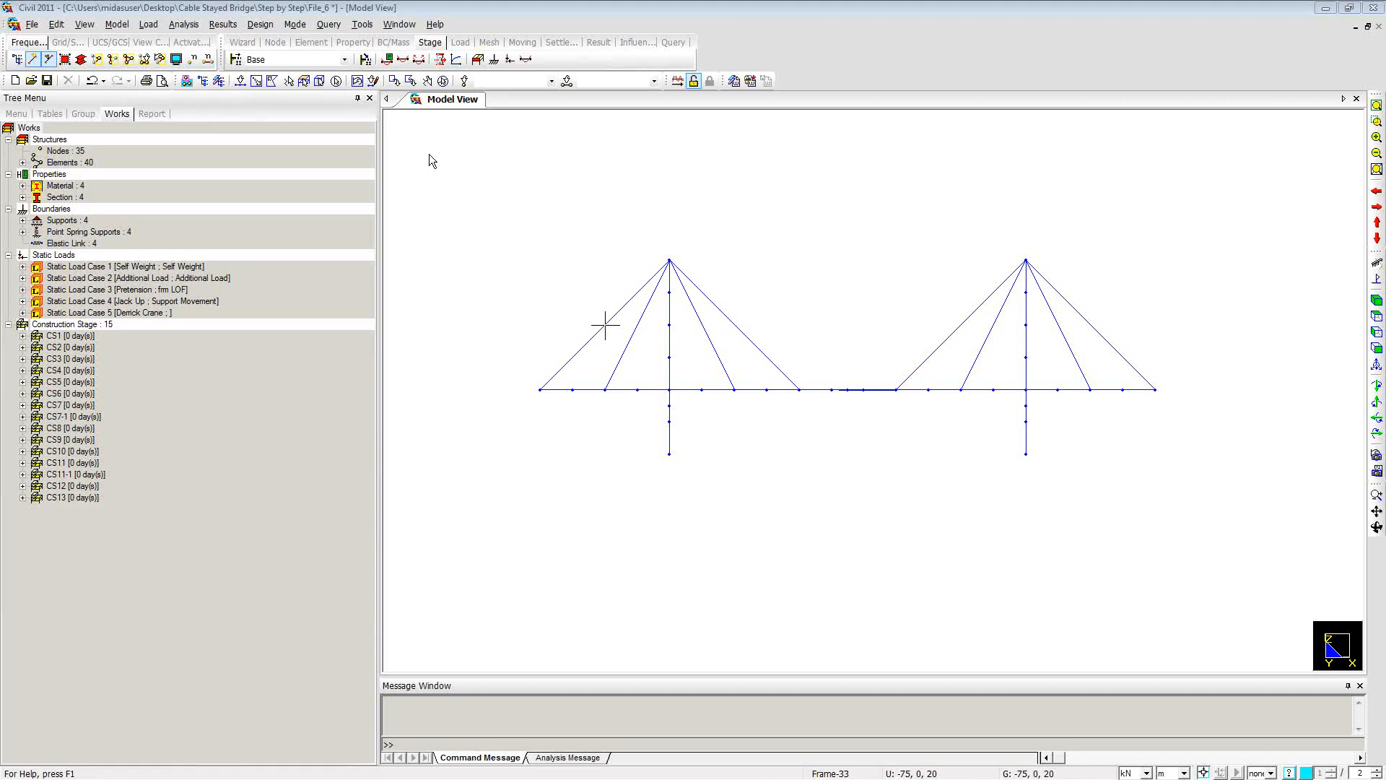
# Step: Select all eight stay cables, the five outermost girder elements at each end and the two closure elements at midspan
pyautogui.click(239, 81)
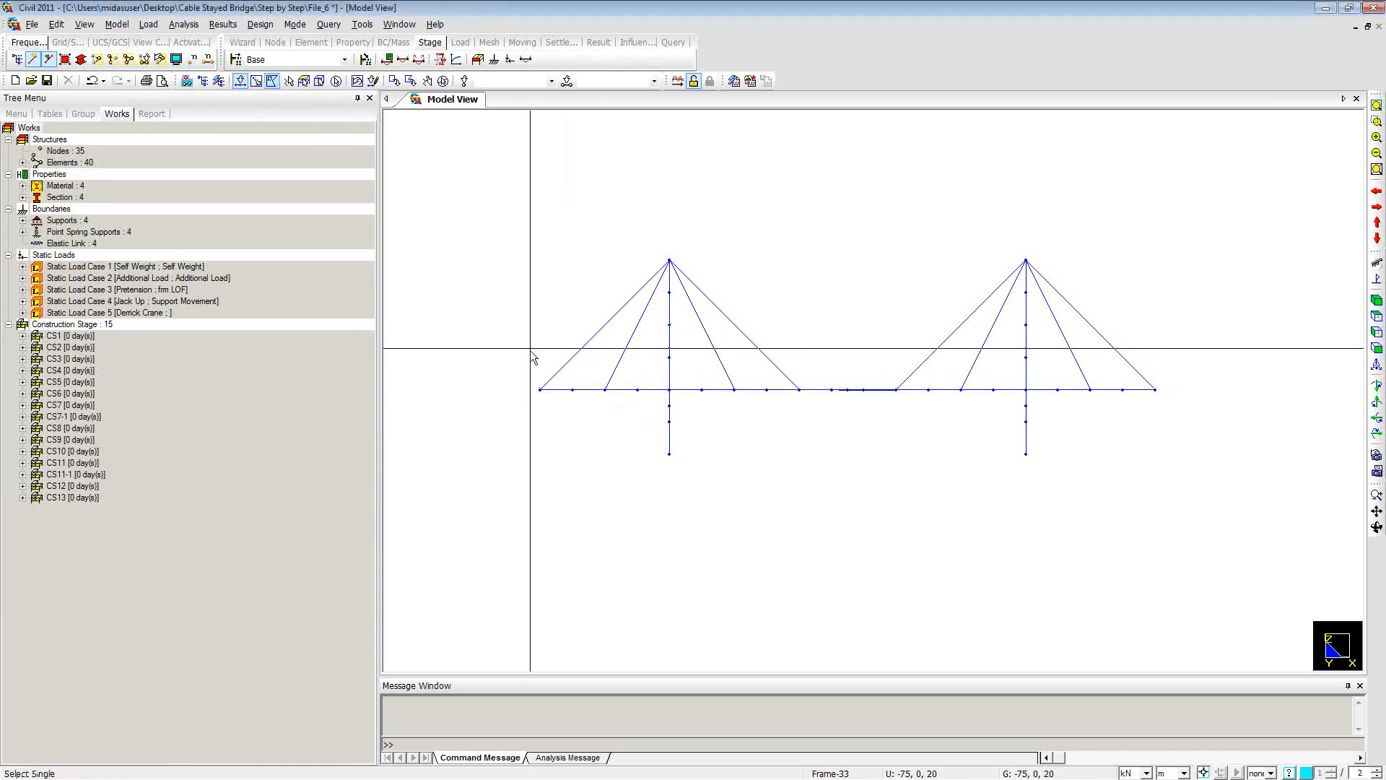
pyautogui.moveTo(519, 375); pyautogui.dragTo(549, 327)
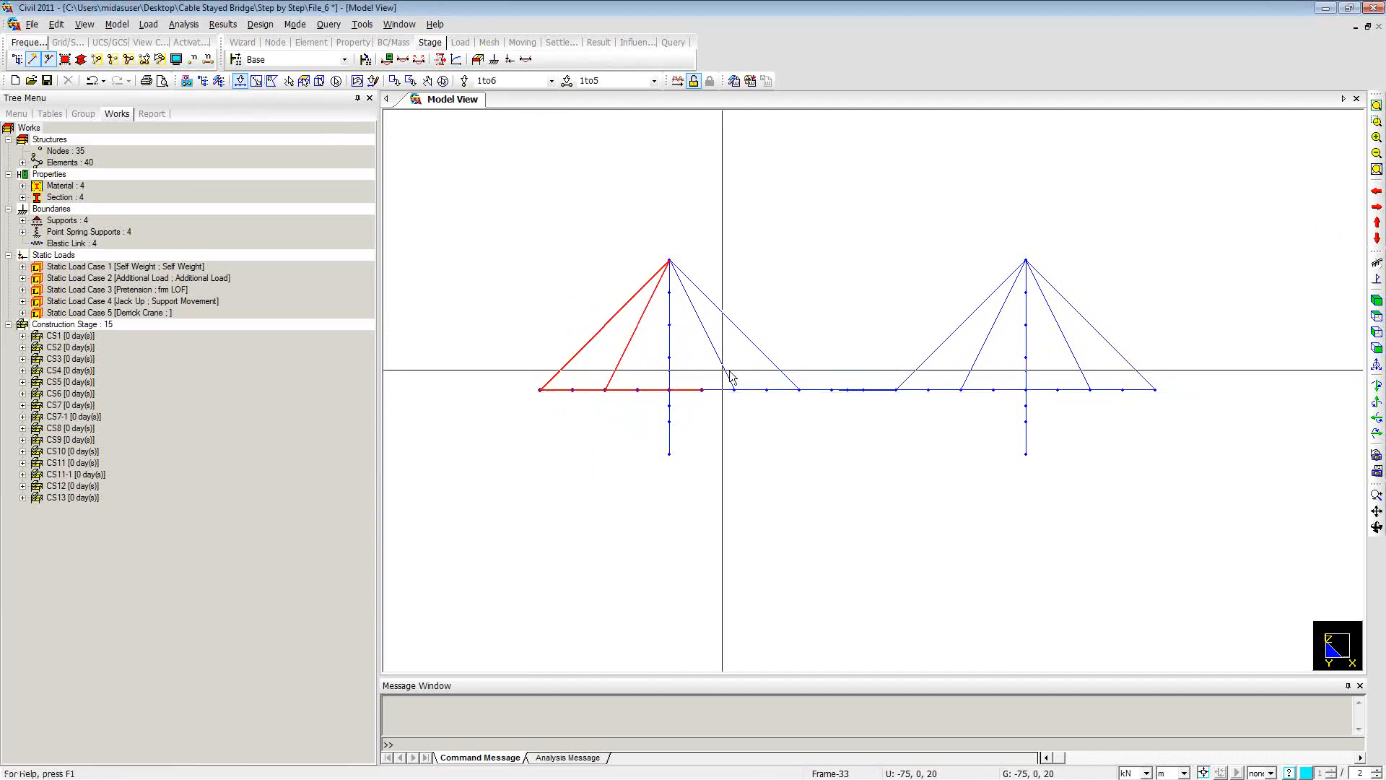
pyautogui.moveTo(806, 363); pyautogui.dragTo(707, 344)
pyautogui.moveTo(821, 373); pyautogui.dragTo(875, 411)
pyautogui.moveTo(997, 371); pyautogui.dragTo(919, 349)
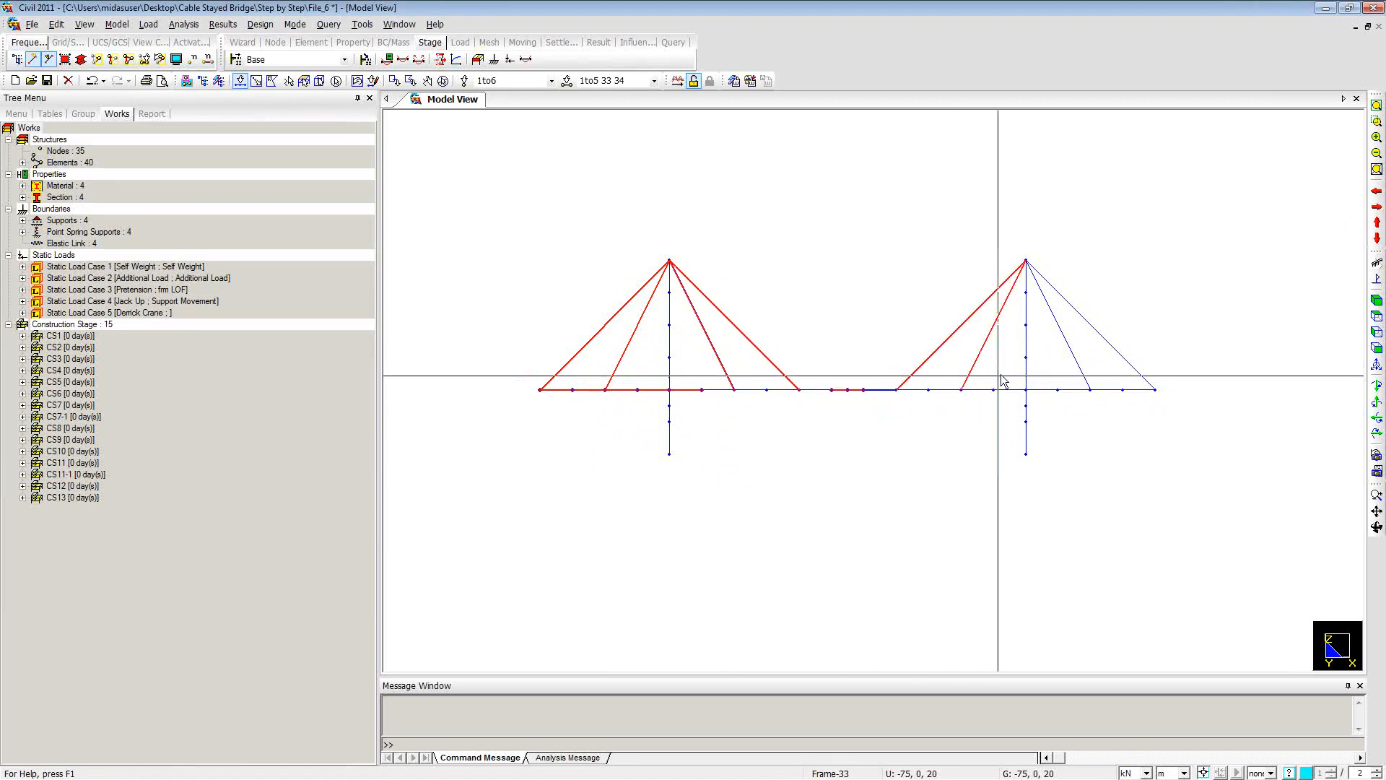
pyautogui.moveTo(1154, 349); pyautogui.dragTo(1062, 317)
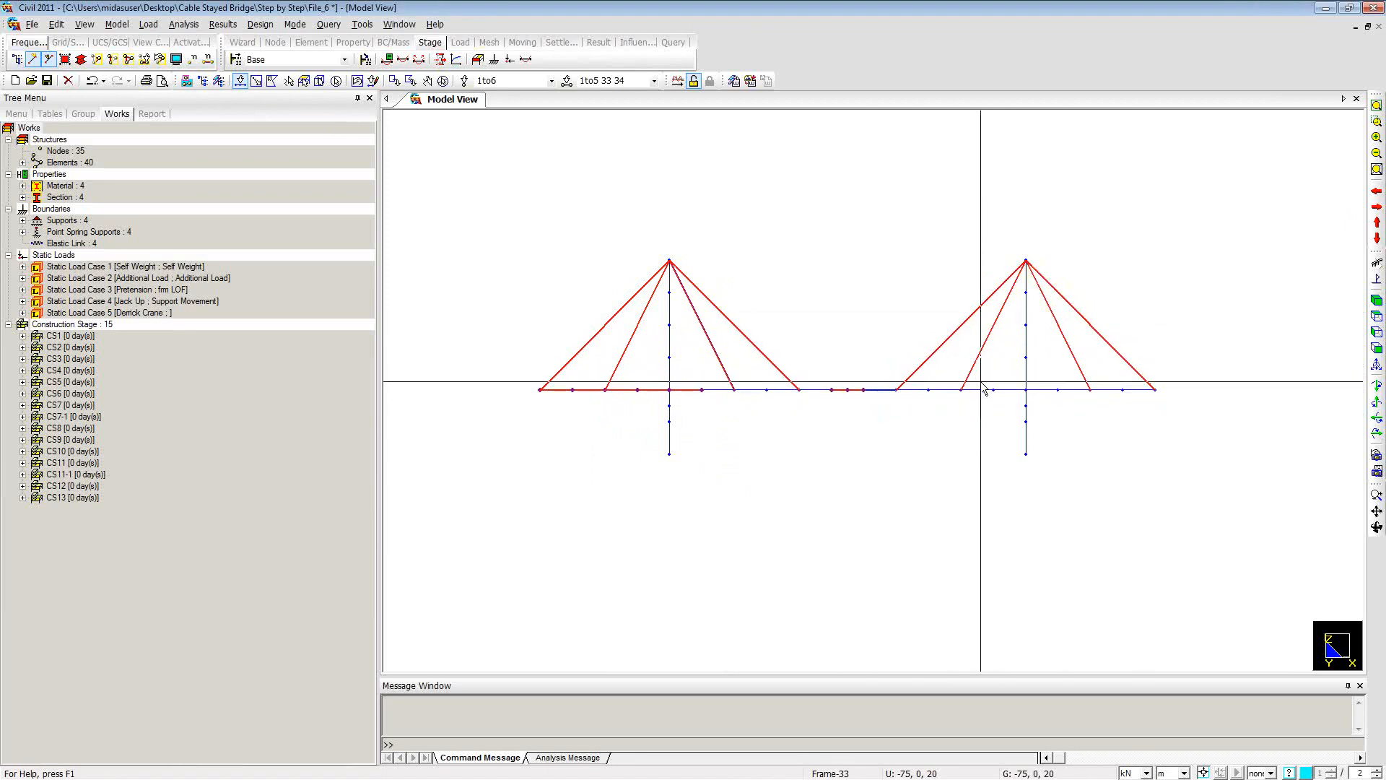
pyautogui.moveTo(988, 389); pyautogui.dragTo(1177, 402)
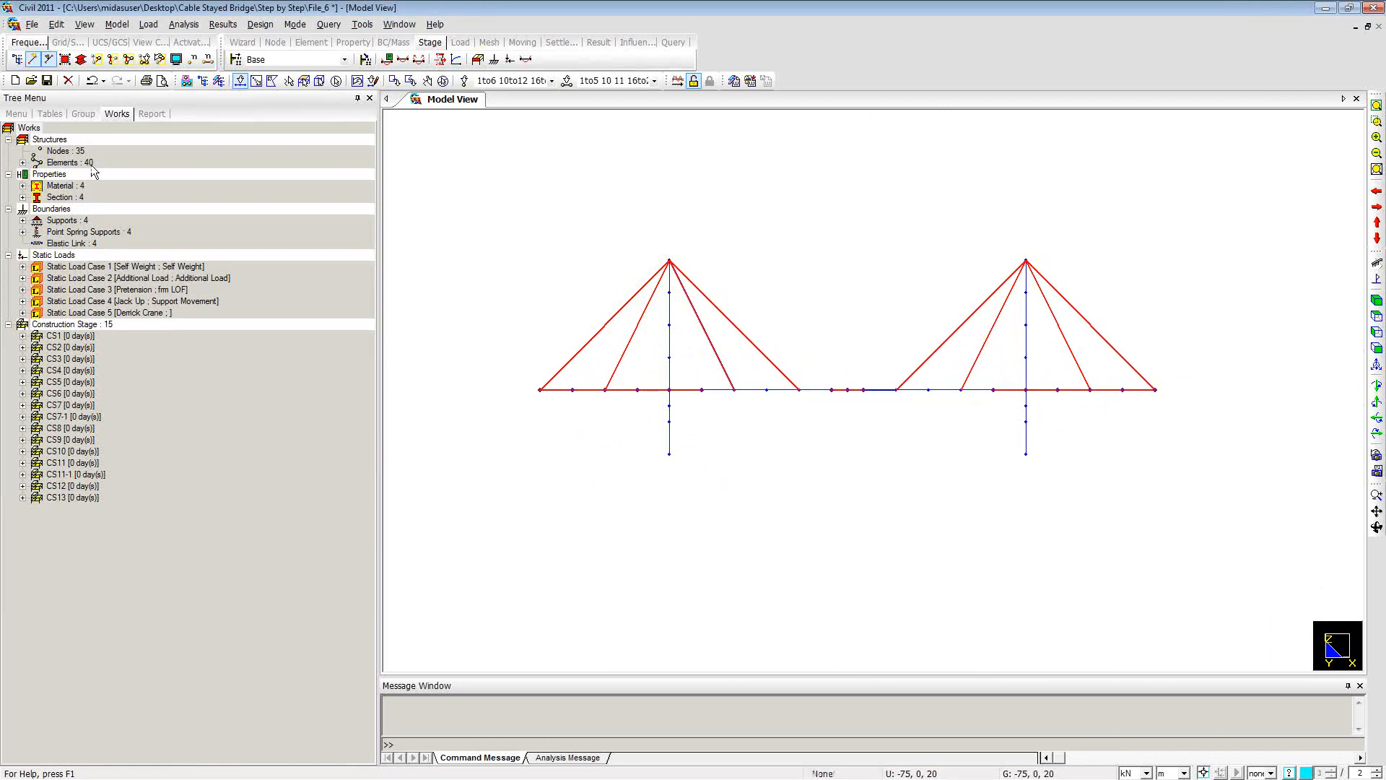
# Step: Create a structure group named "Lack of Fit" and assign the selected nodes and elements to it
pyautogui.click(83, 115)
pyautogui.rightClick(88, 140)
pyautogui.click(108, 152)
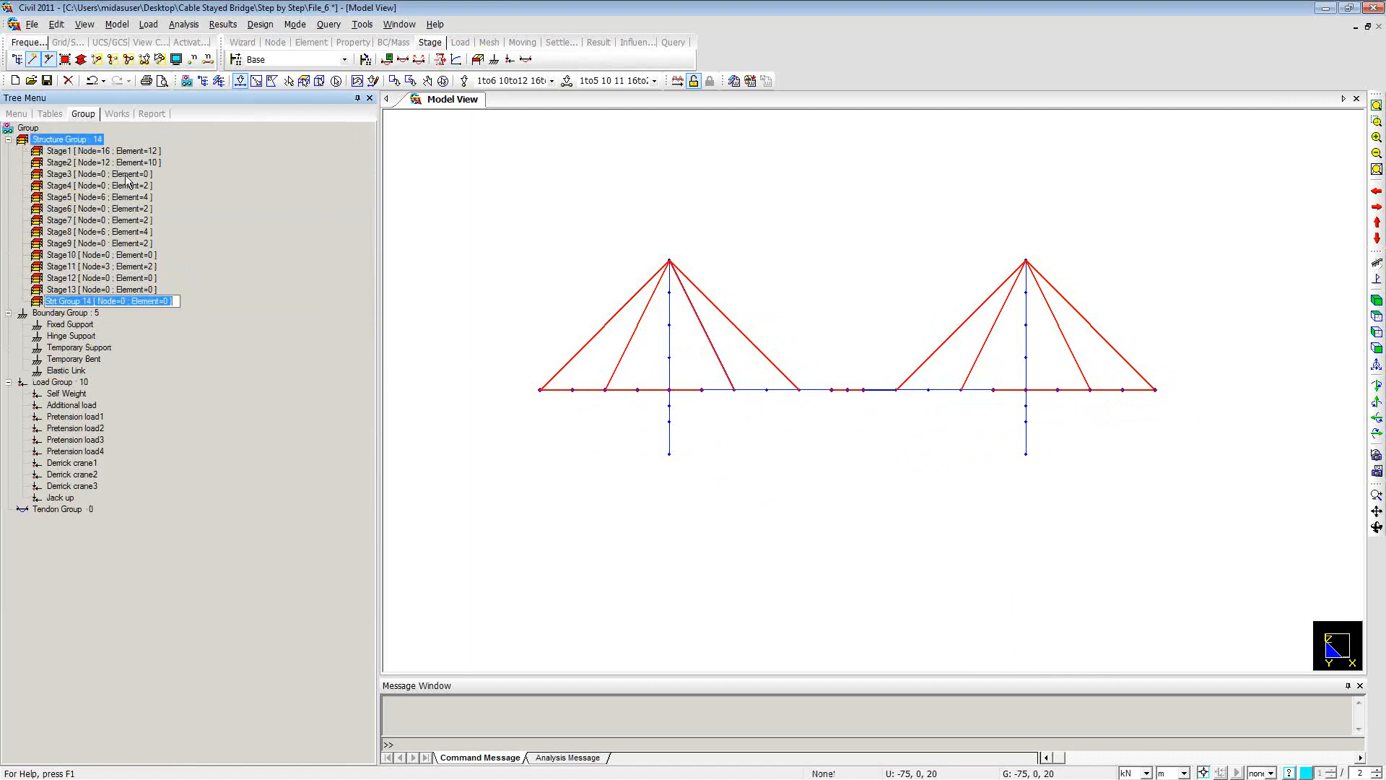
pyautogui.write('Lack of')
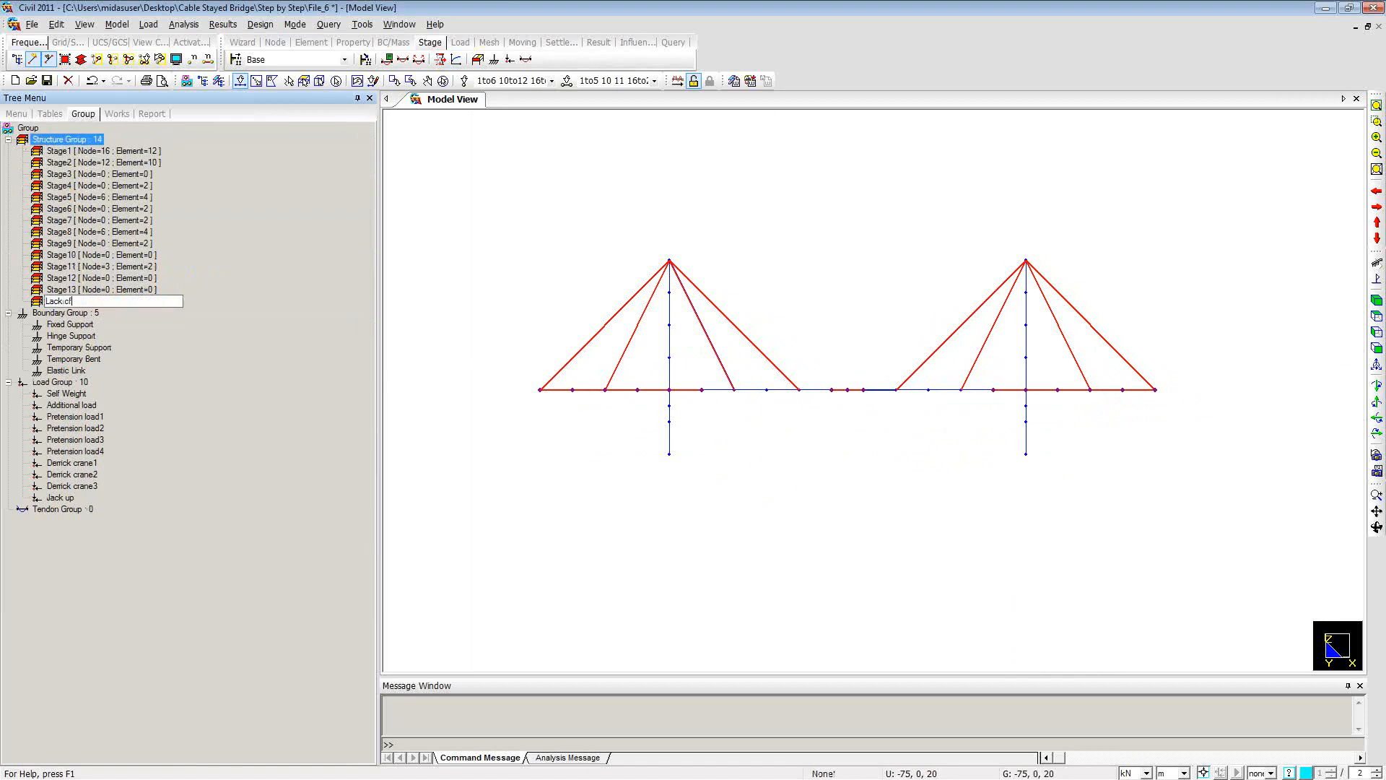
pyautogui.write(' Fit')
pyautogui.press('Return')
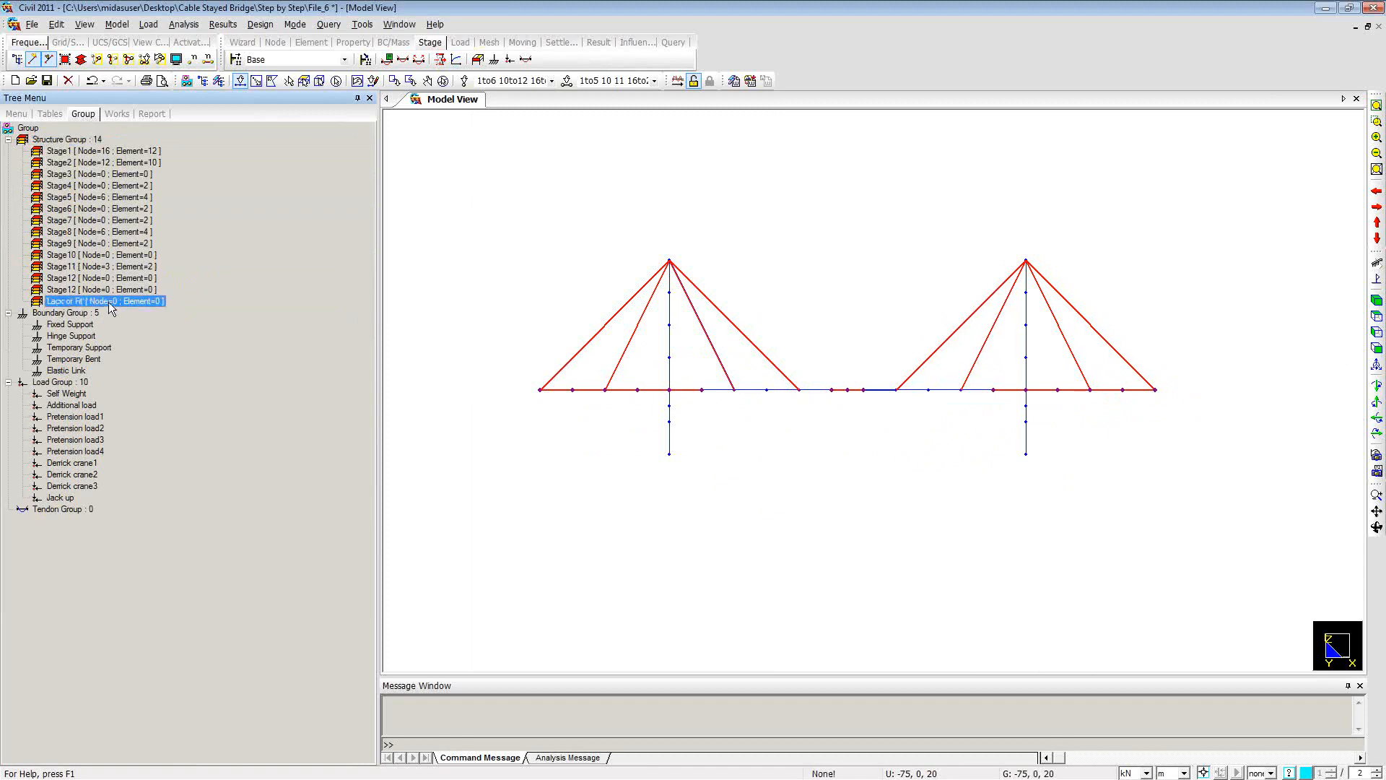
pyautogui.moveTo(110, 306); pyautogui.dragTo(493, 289)
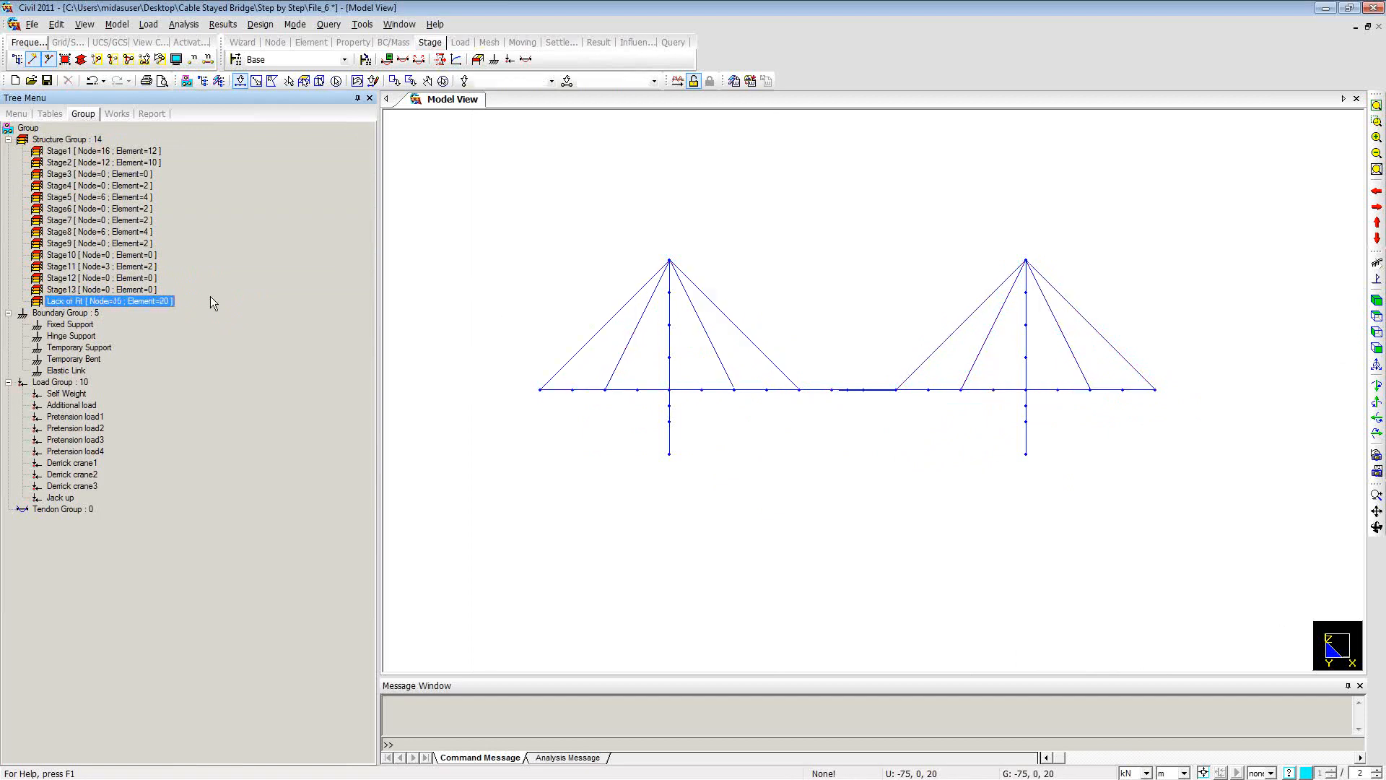
# Step: In the construction stage analysis control, enable Initial Tangent Displacement for all erected structures with Lack-of-Fit Force Control on the "Lack of Fit" group
pyautogui.click(117, 114)
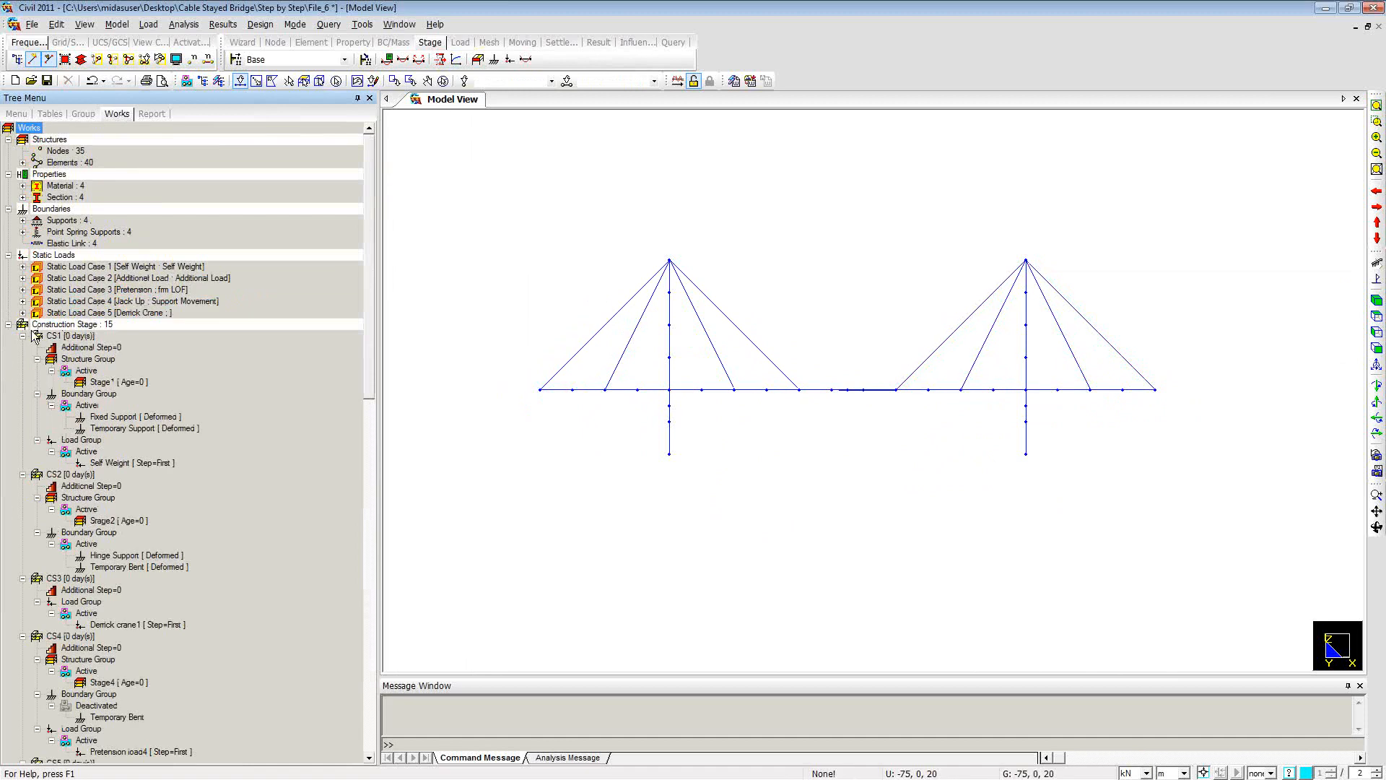
pyautogui.click(8, 324)
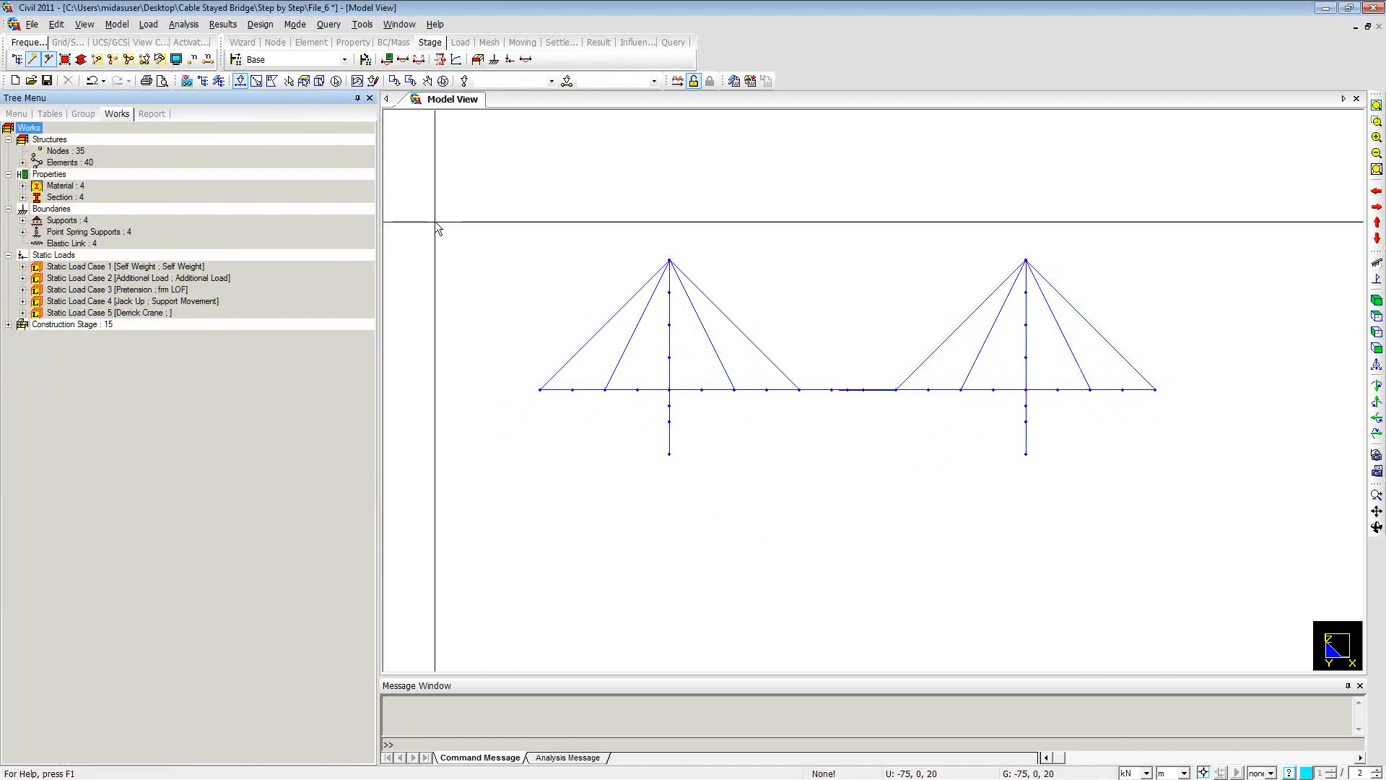
pyautogui.click(185, 25)
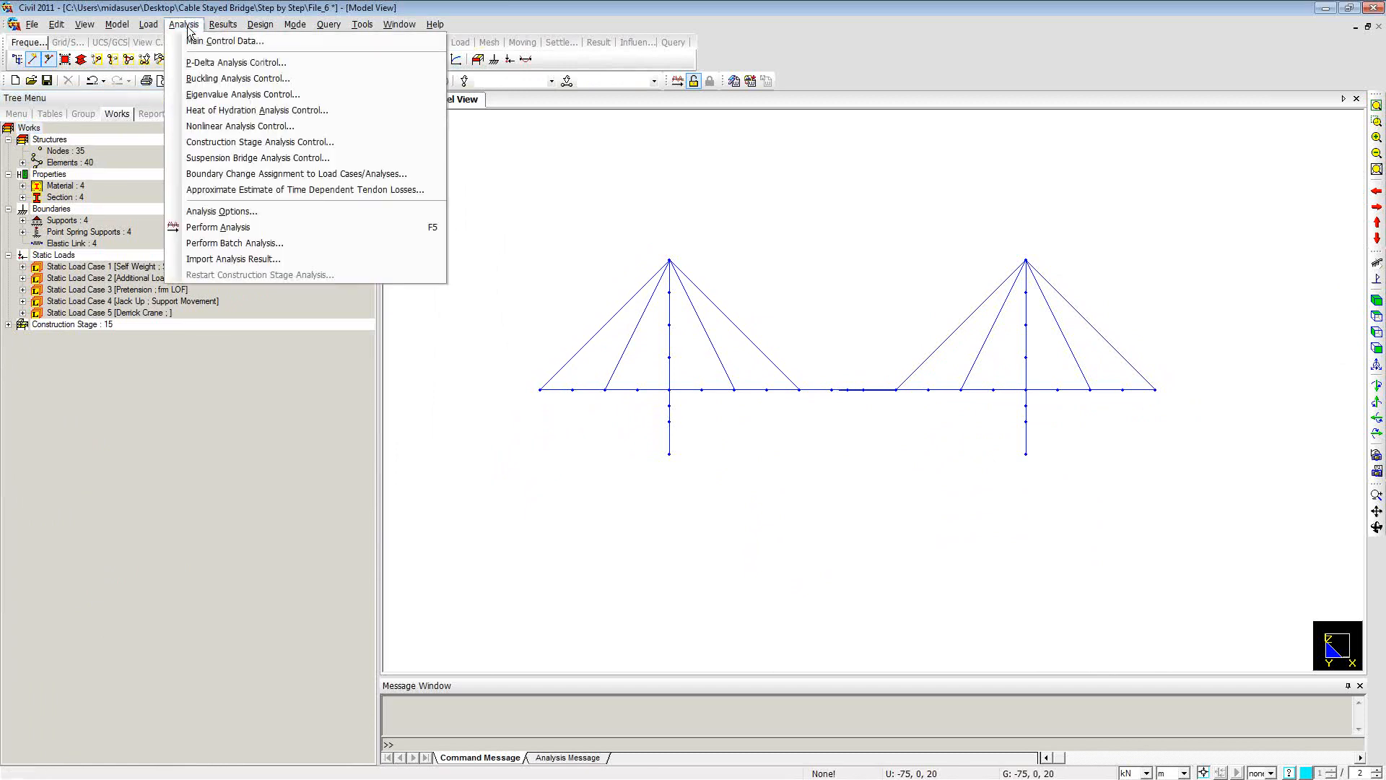
pyautogui.click(218, 143)
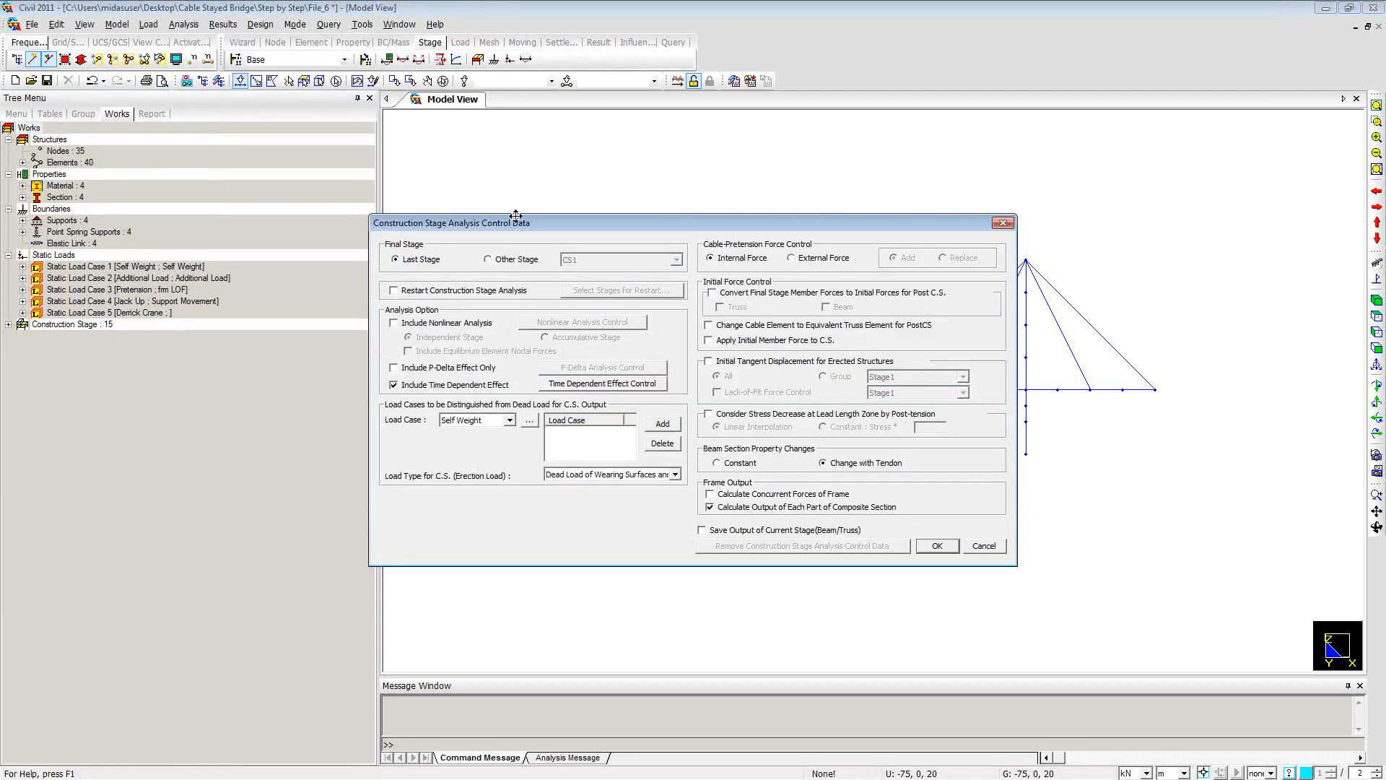
pyautogui.moveTo(515, 215); pyautogui.dragTo(520, 115)
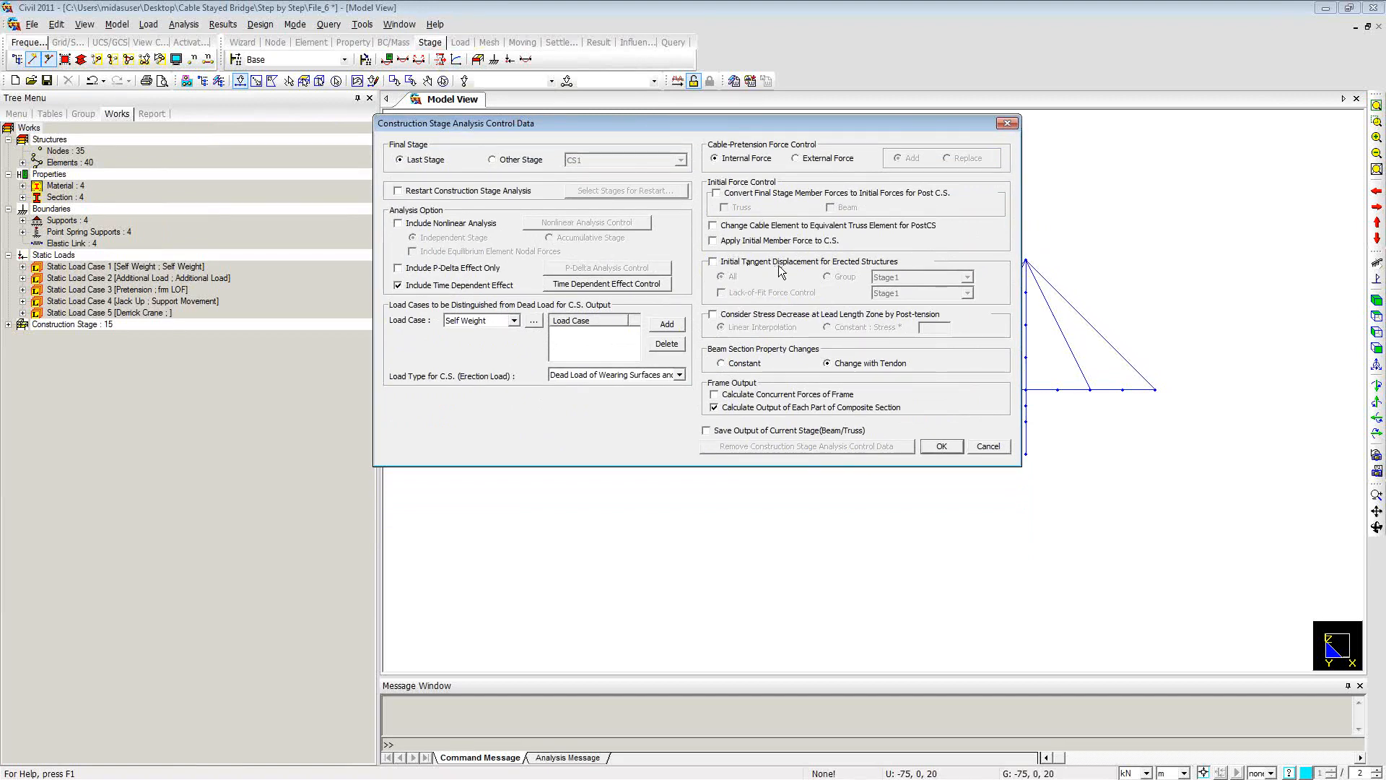
pyautogui.click(713, 262)
pyautogui.click(722, 293)
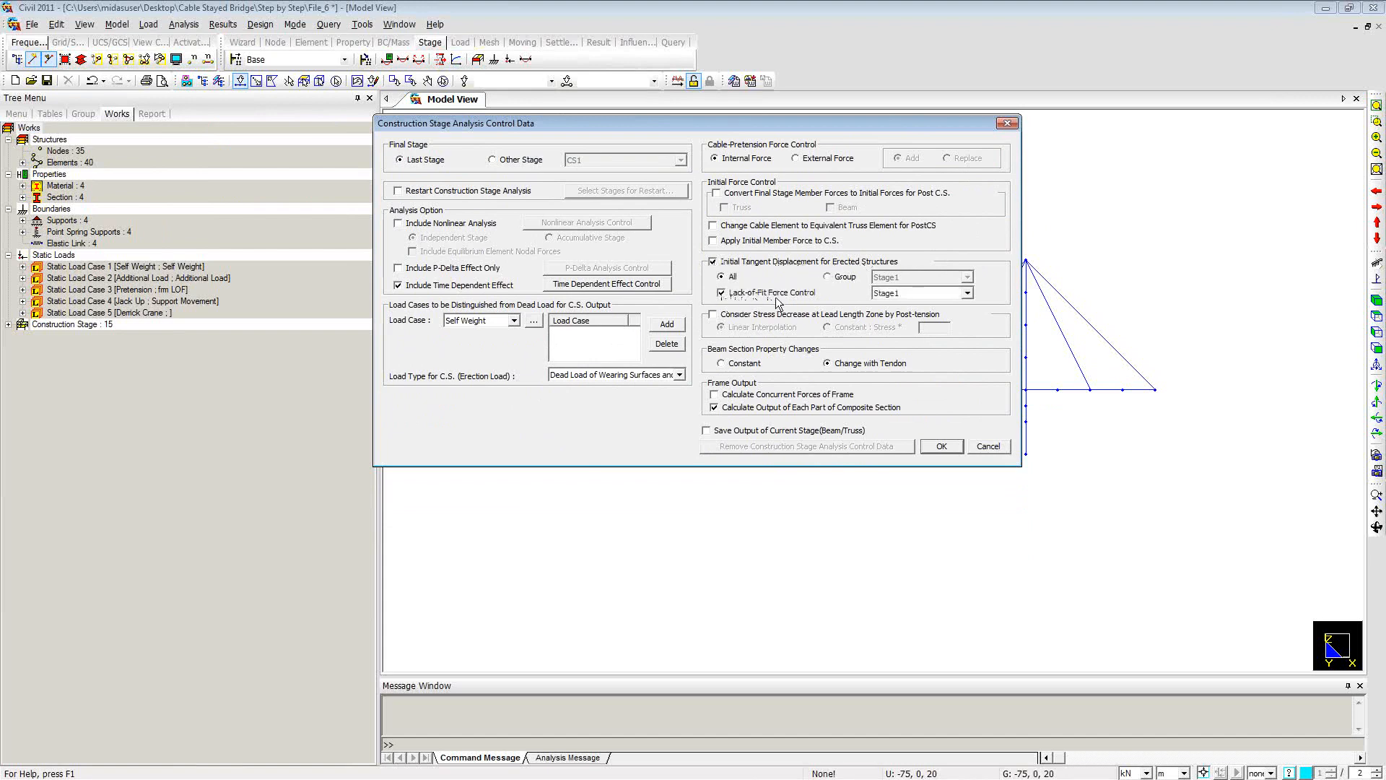
pyautogui.click(967, 293)
pyautogui.scroll(-2, 971, 332)
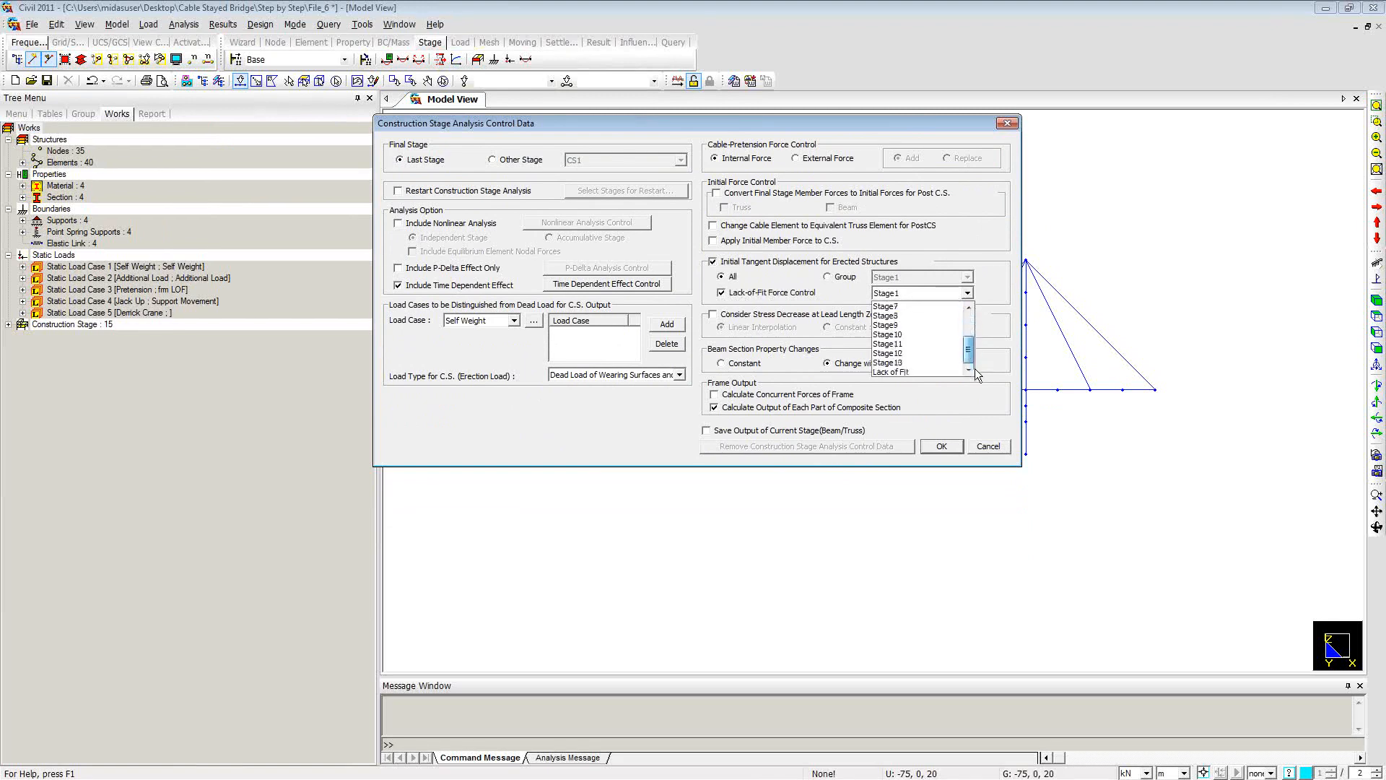
pyautogui.click(920, 372)
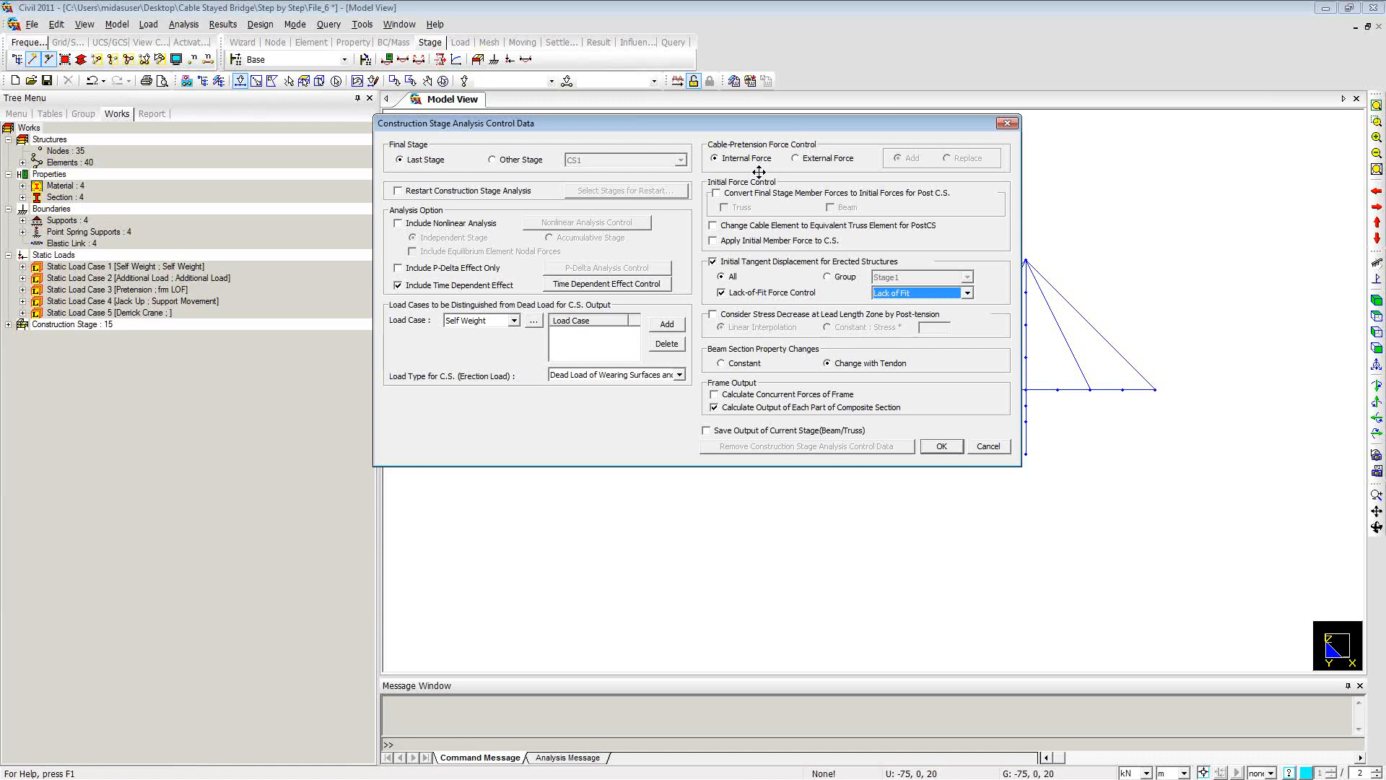
# Step: Set the cable-pretension force control to Internal Force, confirm the control data and perform the analysis
pyautogui.click(801, 161)
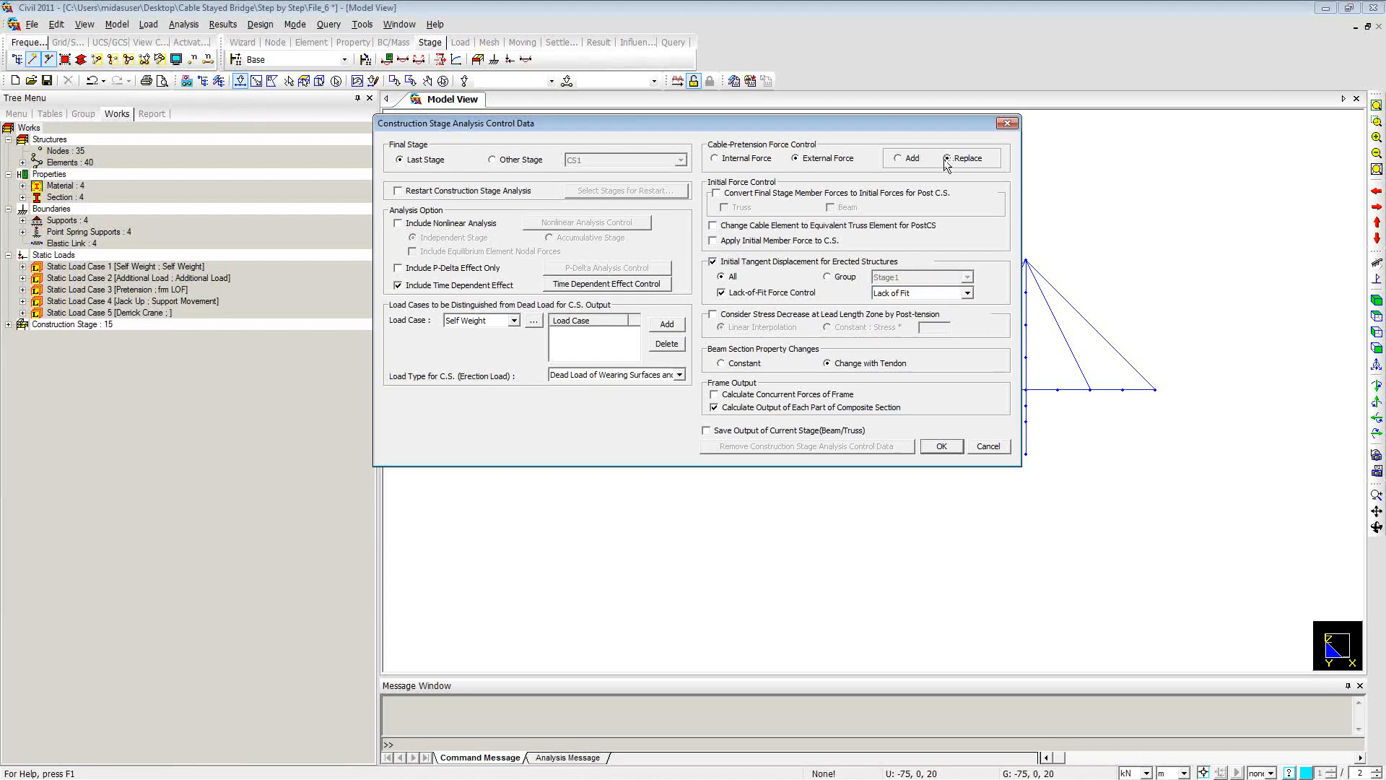
pyautogui.click(735, 160)
pyautogui.click(939, 447)
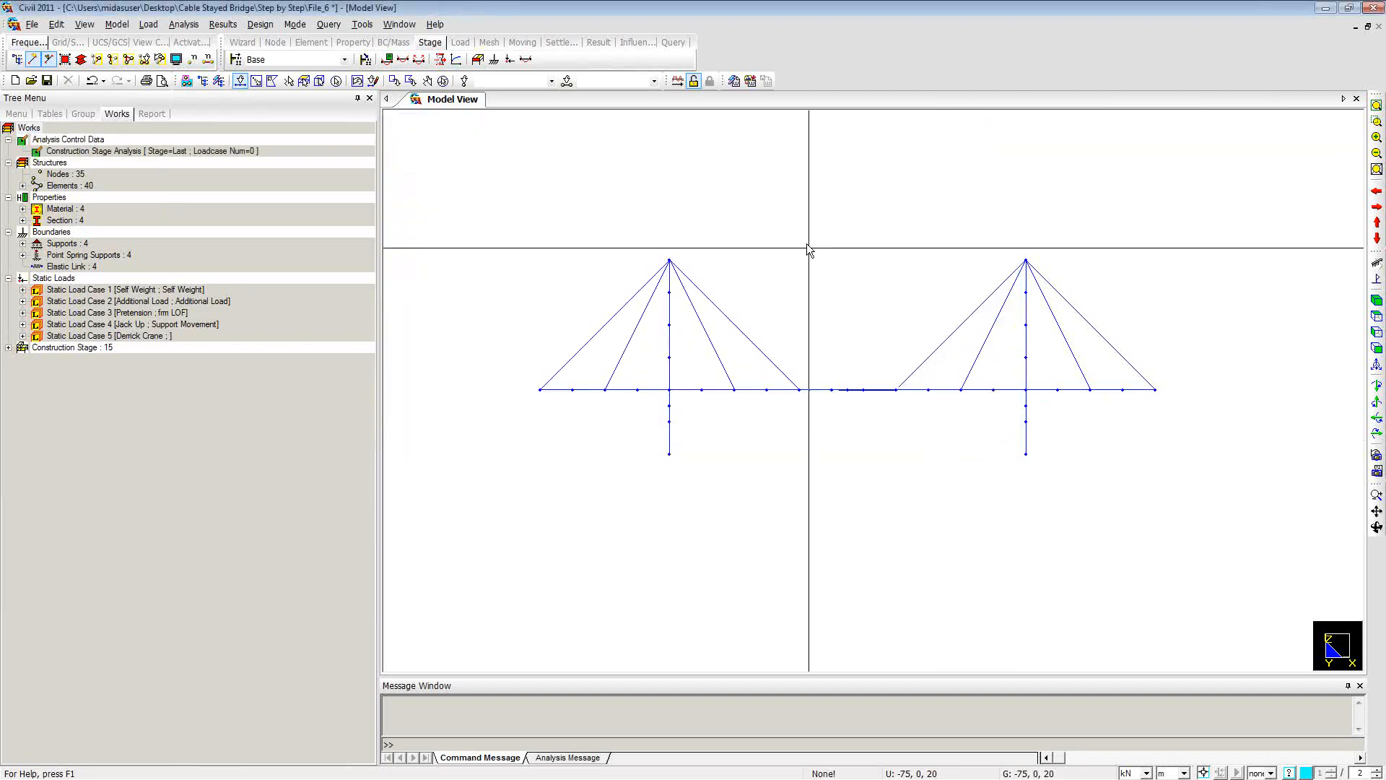
pyautogui.click(678, 81)
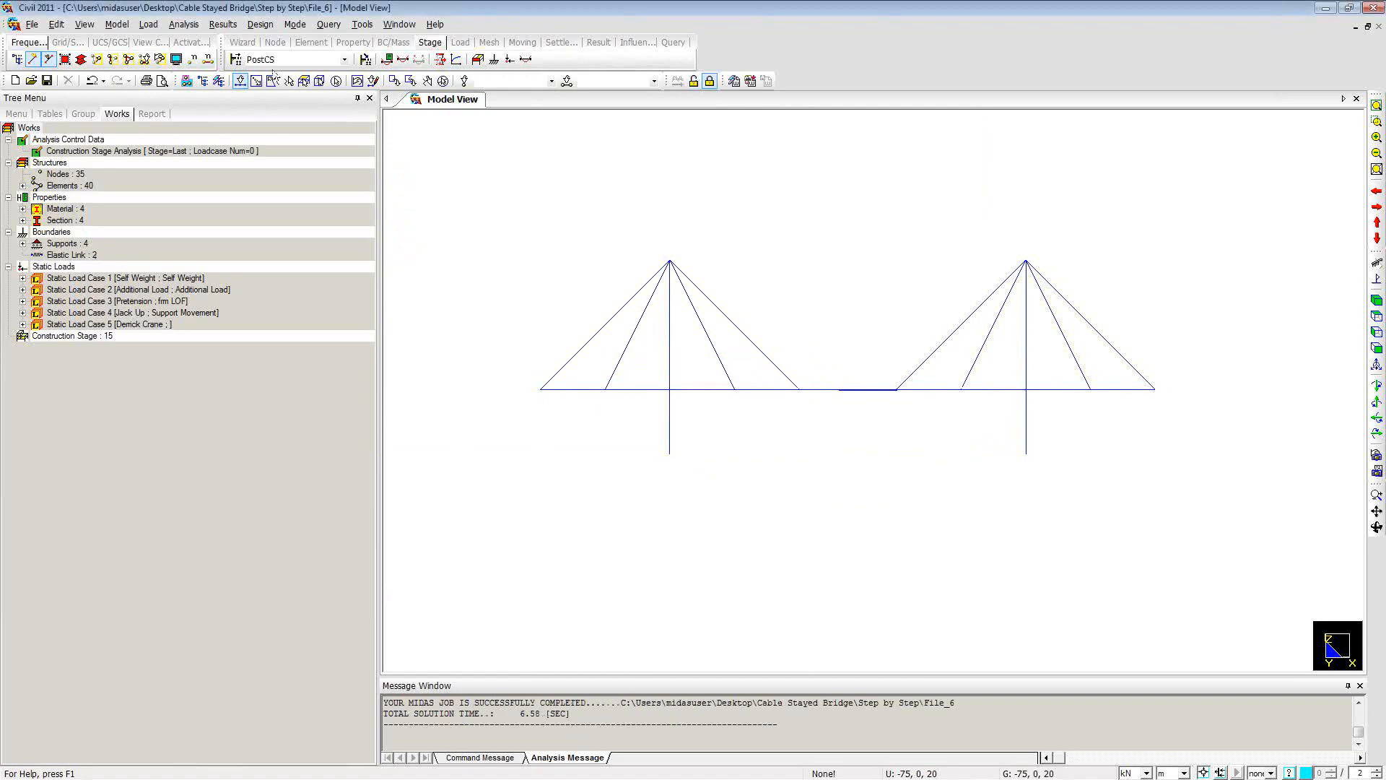
# Step: Switch the model to stage CS13 and open the Displacement Contour results
pyautogui.click(345, 63)
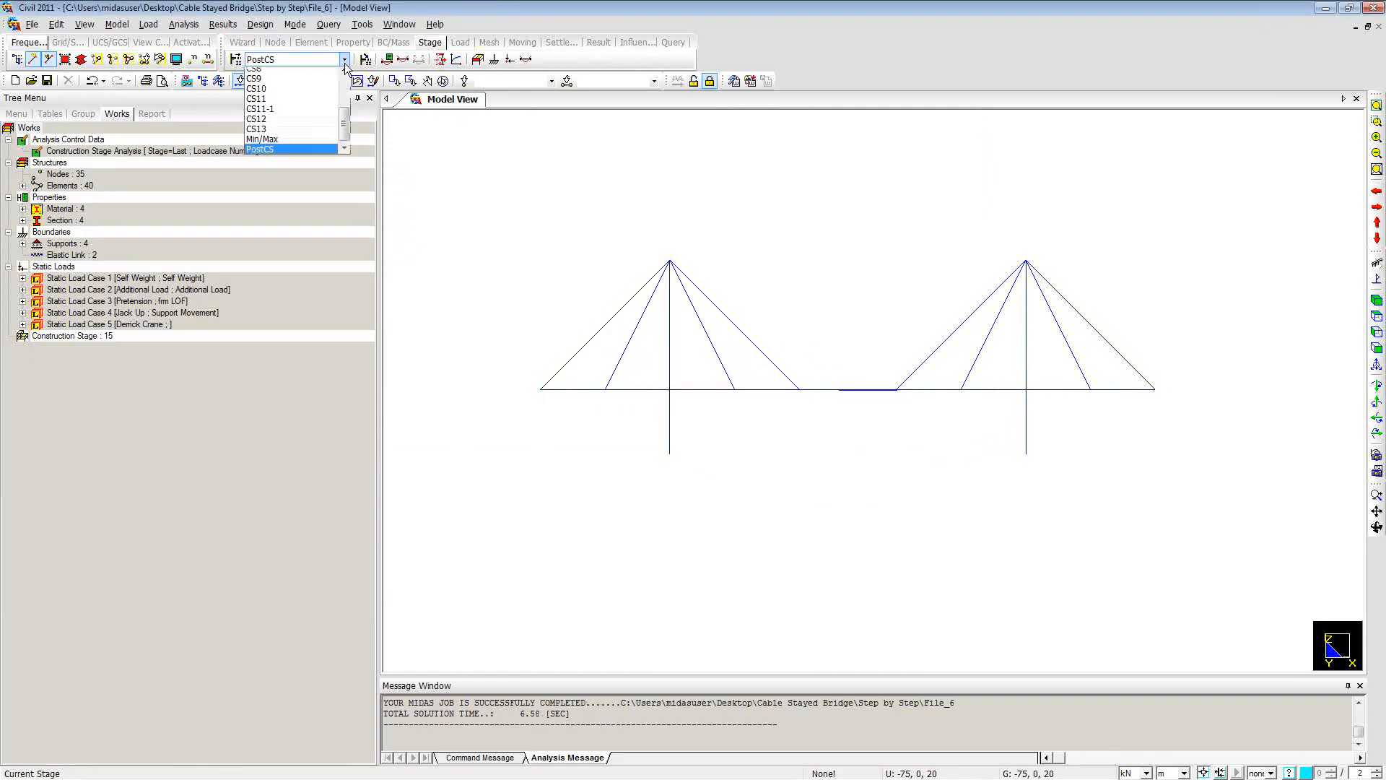
pyautogui.click(322, 139)
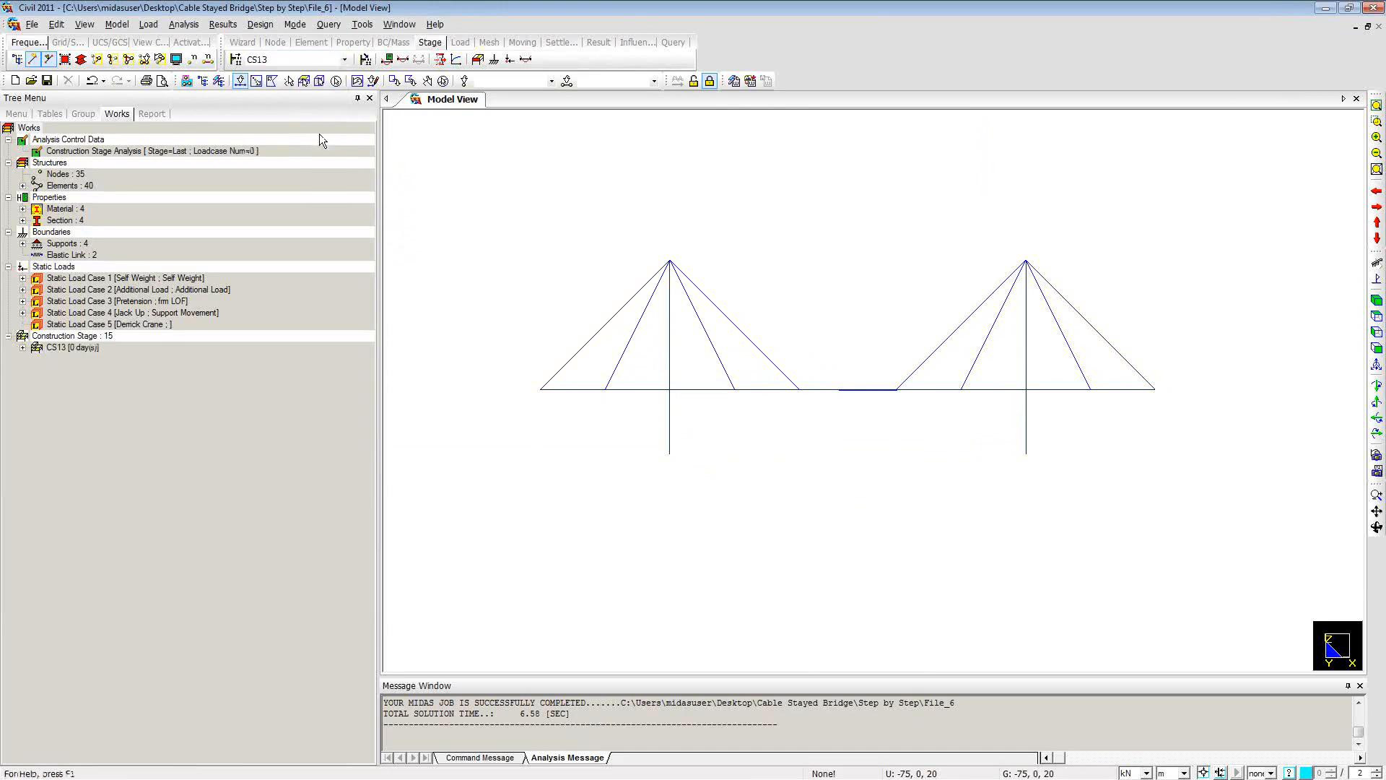
pyautogui.rightClick(475, 161)
pyautogui.moveTo(509, 187)
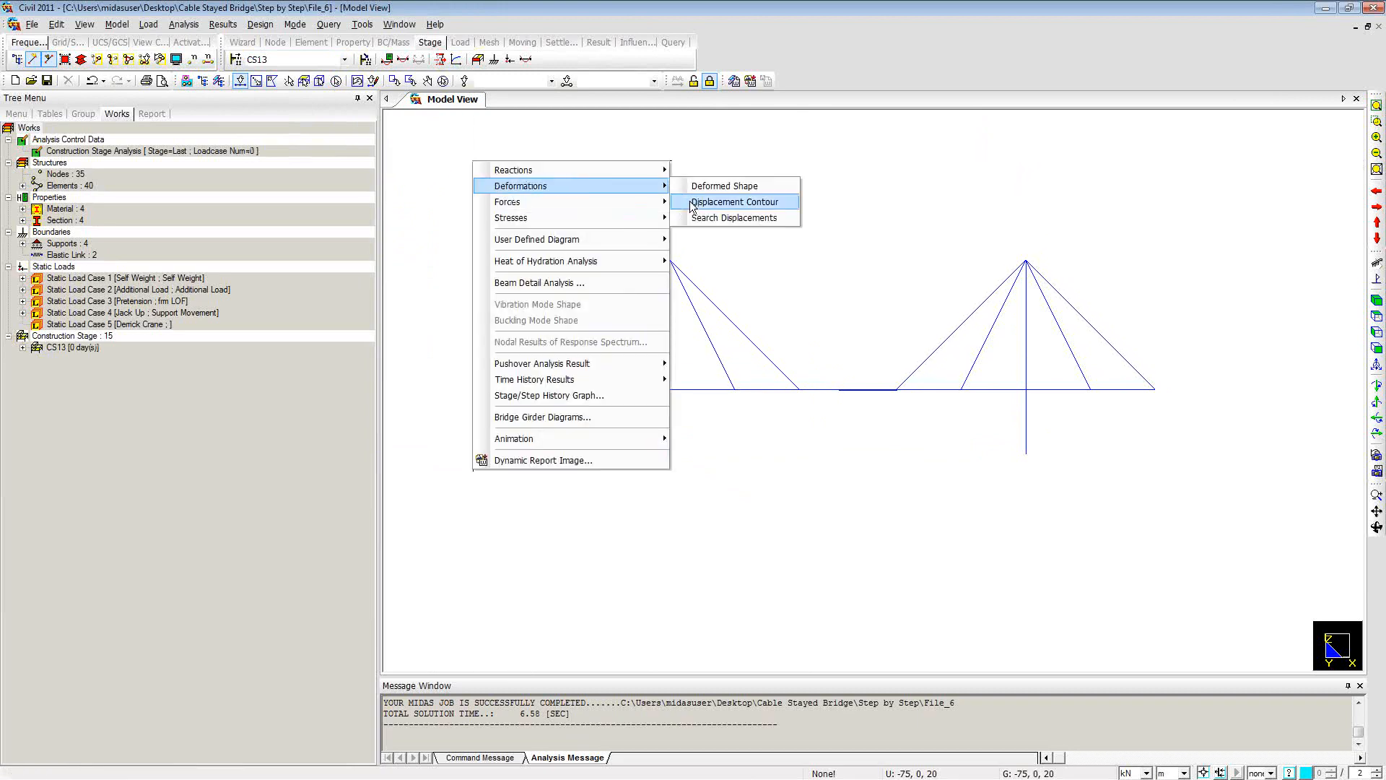
pyautogui.click(734, 203)
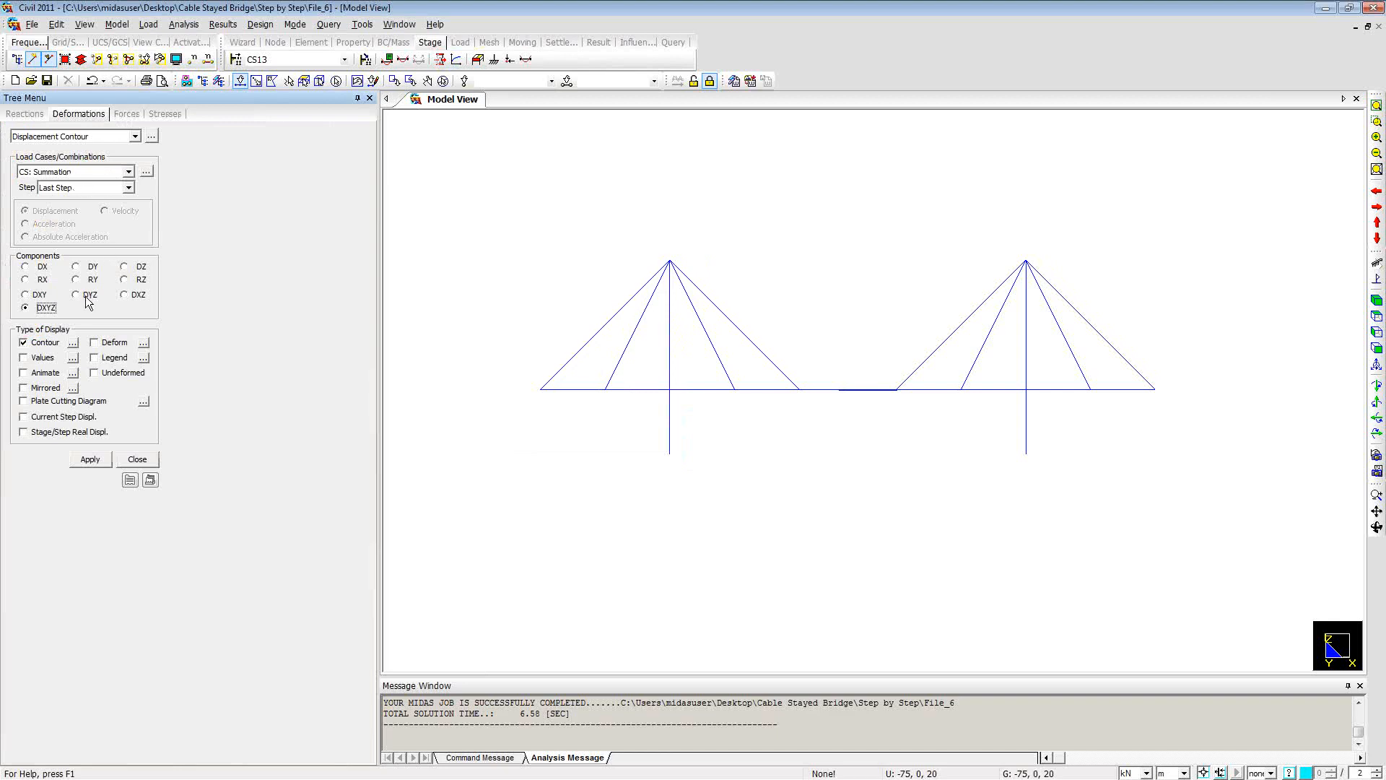
# Step: Display the deformed displacement contour with a legend and only the absolute maximum value, using real stage/step displacements
pyautogui.click(95, 344)
pyautogui.click(95, 358)
pyautogui.click(24, 358)
pyautogui.click(72, 358)
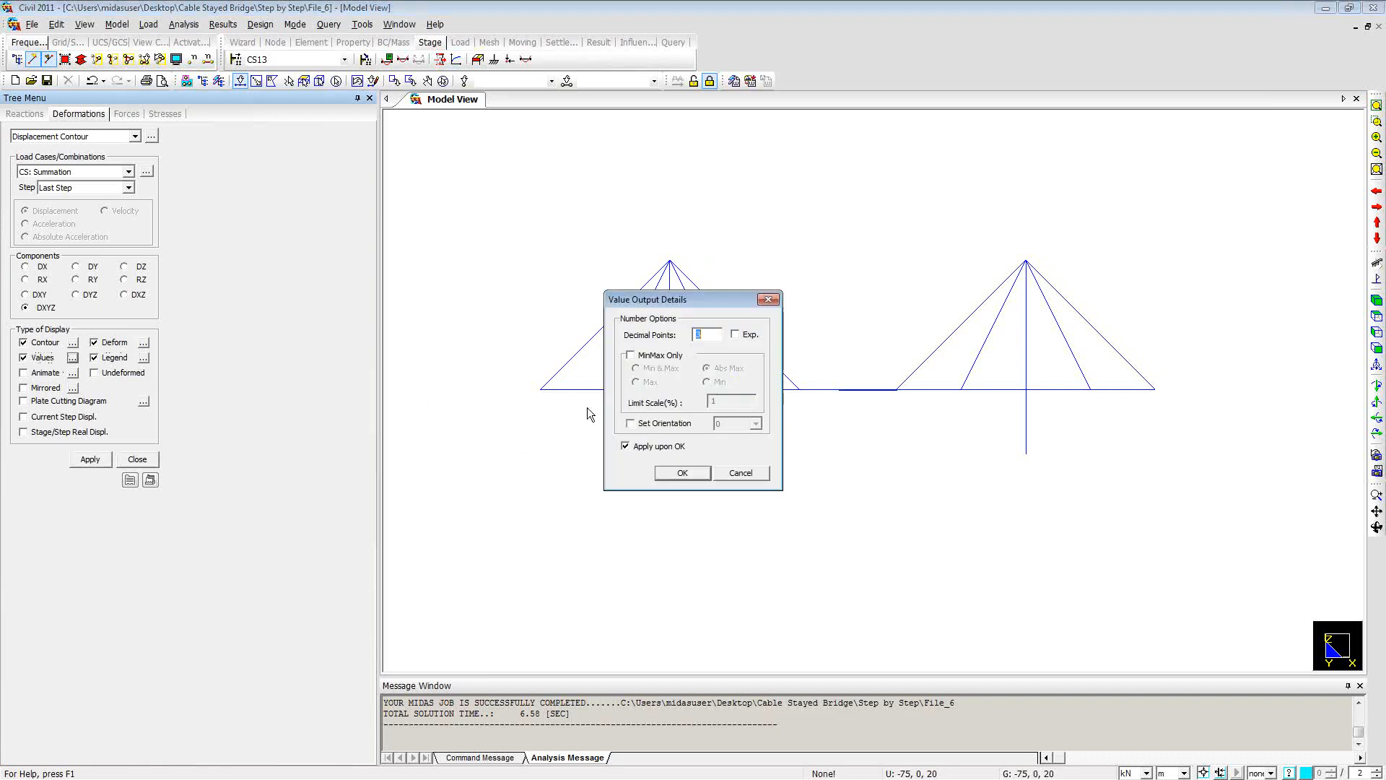
pyautogui.click(630, 355)
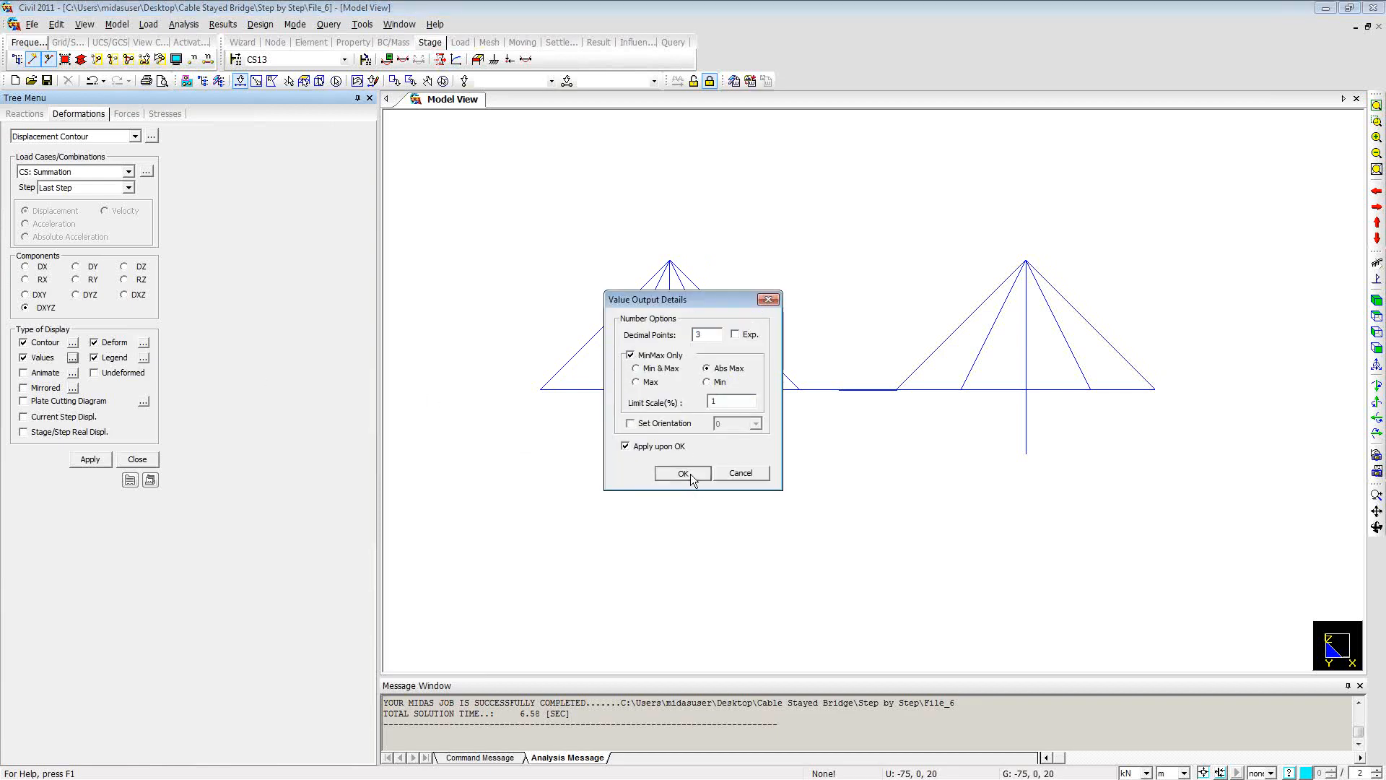
pyautogui.click(684, 473)
pyautogui.click(23, 433)
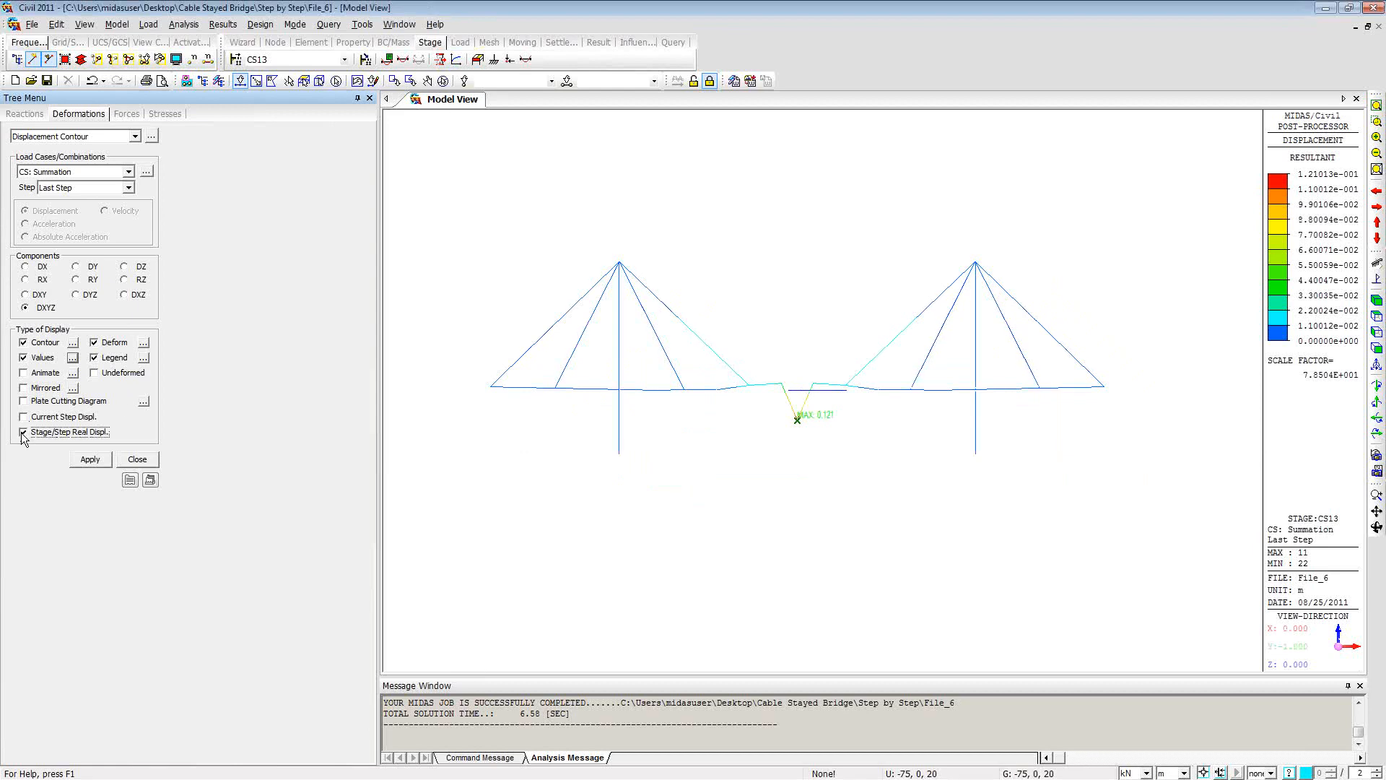
pyautogui.click(91, 460)
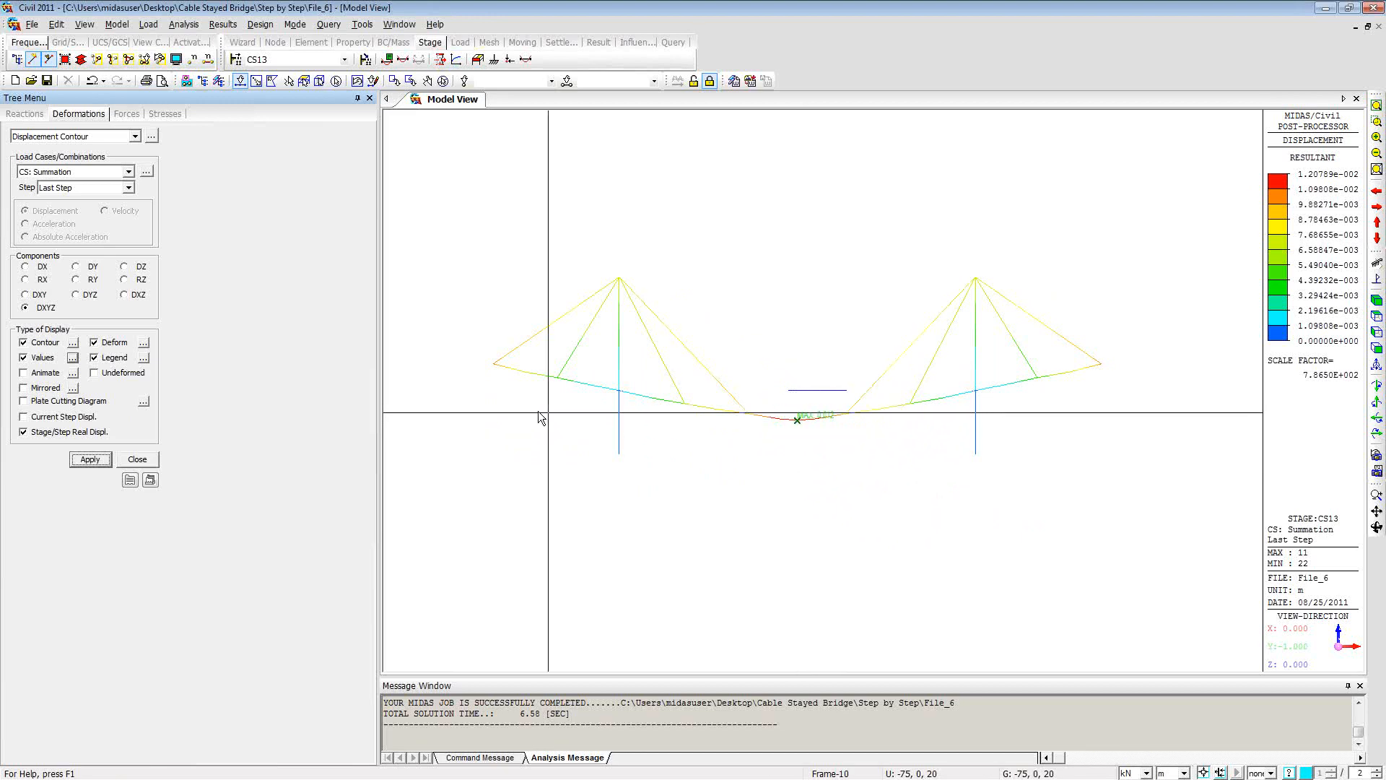
# Step: Display the My beam diagram for CS: Summation with solid fill, leaving out the deformed shape and values
pyautogui.click(122, 115)
pyautogui.click(134, 137)
pyautogui.click(120, 167)
pyautogui.click(94, 414)
pyautogui.click(23, 429)
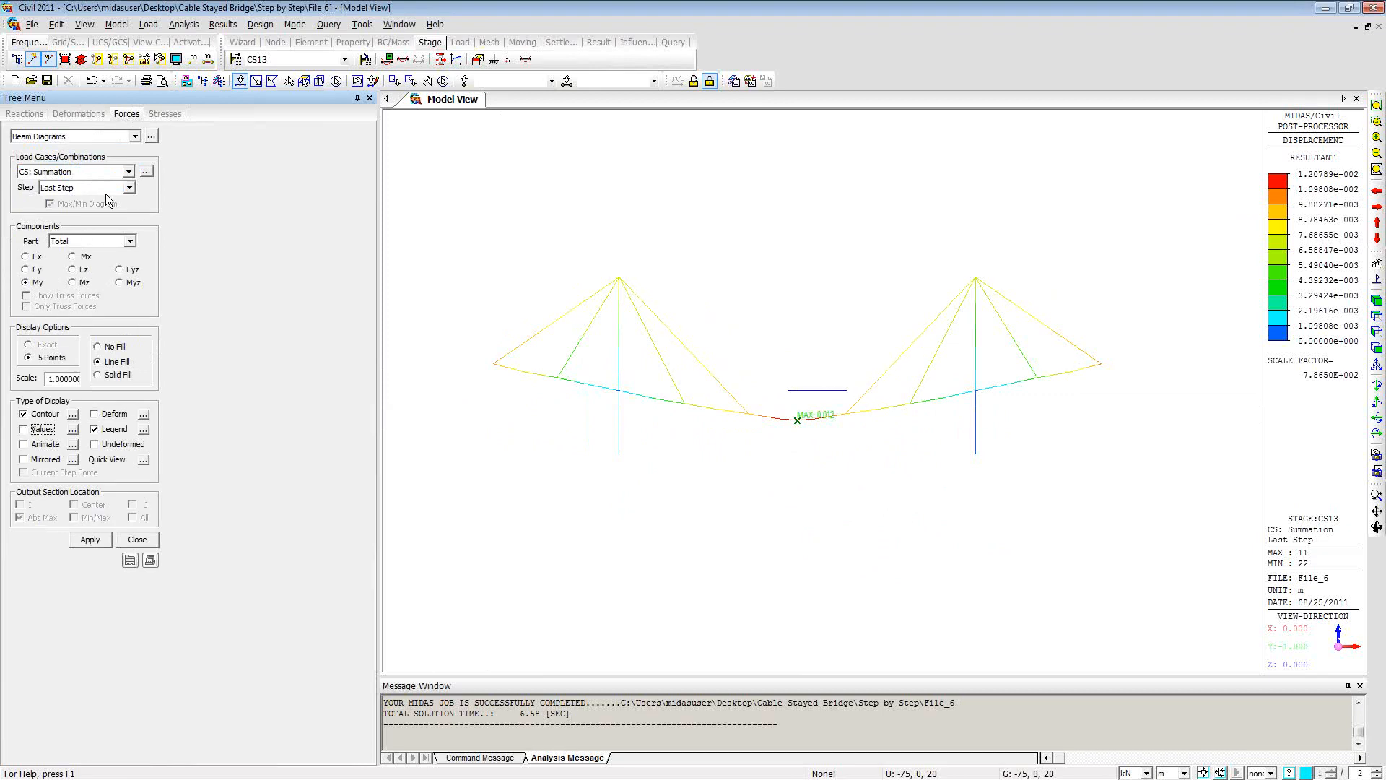
pyautogui.click(99, 375)
pyautogui.click(89, 540)
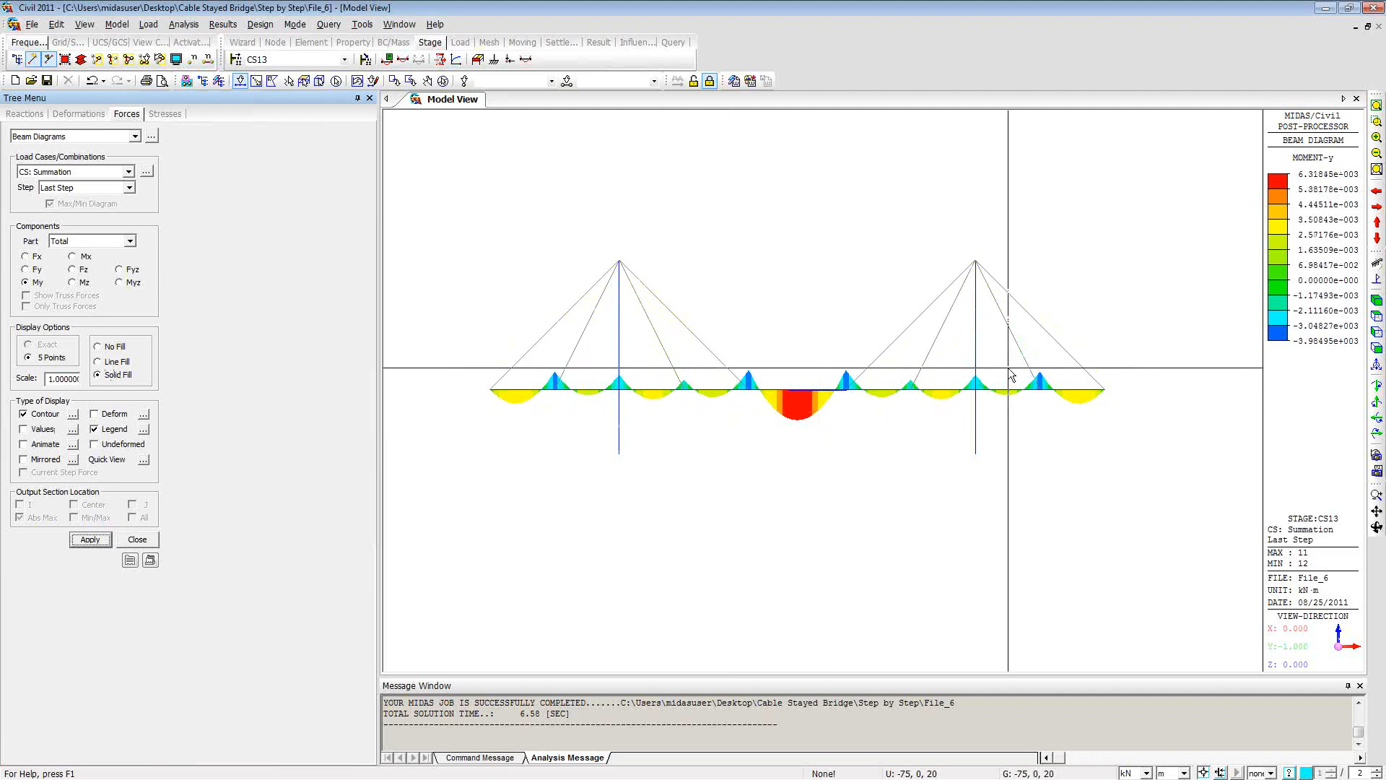
# Step: Inspect the My beam force details of girder element 5 just beside the first pylon for CS: Summation
pyautogui.click(144, 460)
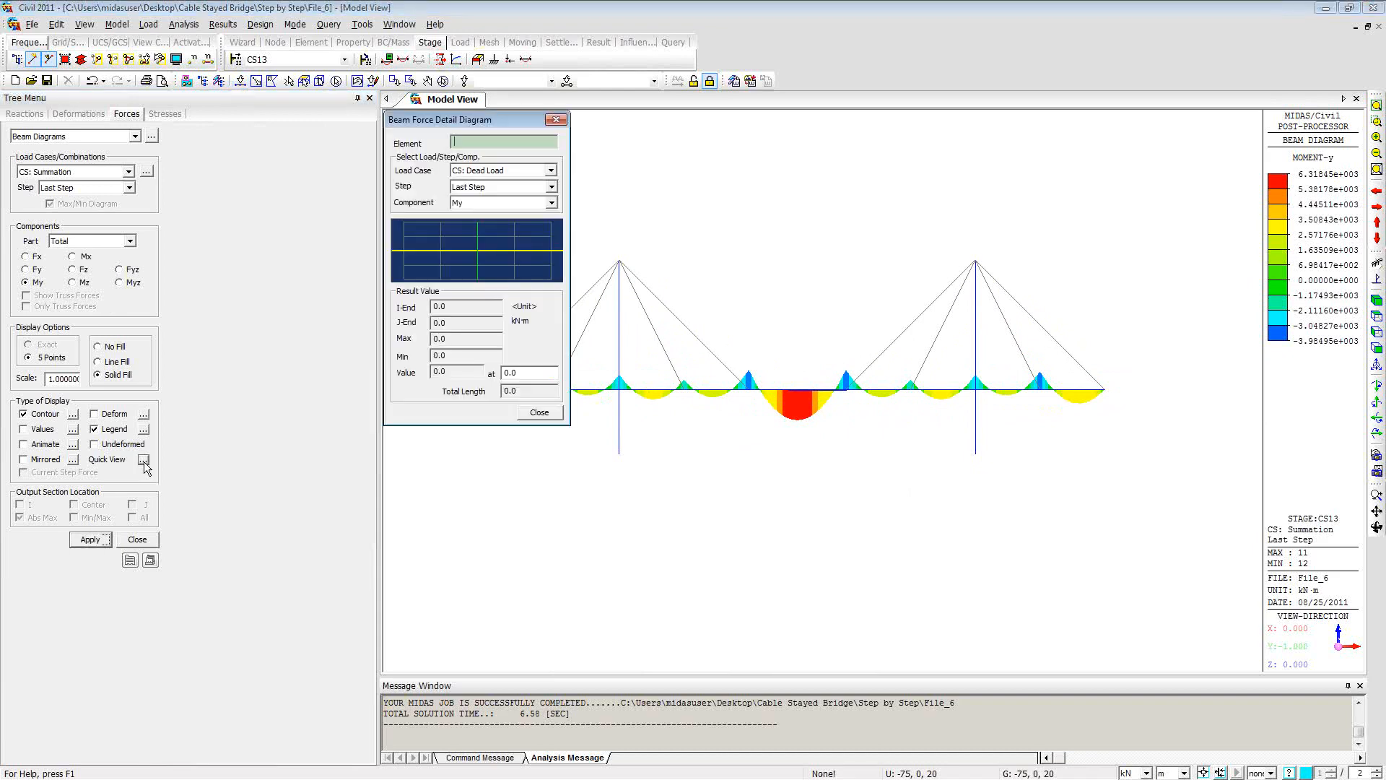
pyautogui.click(551, 171)
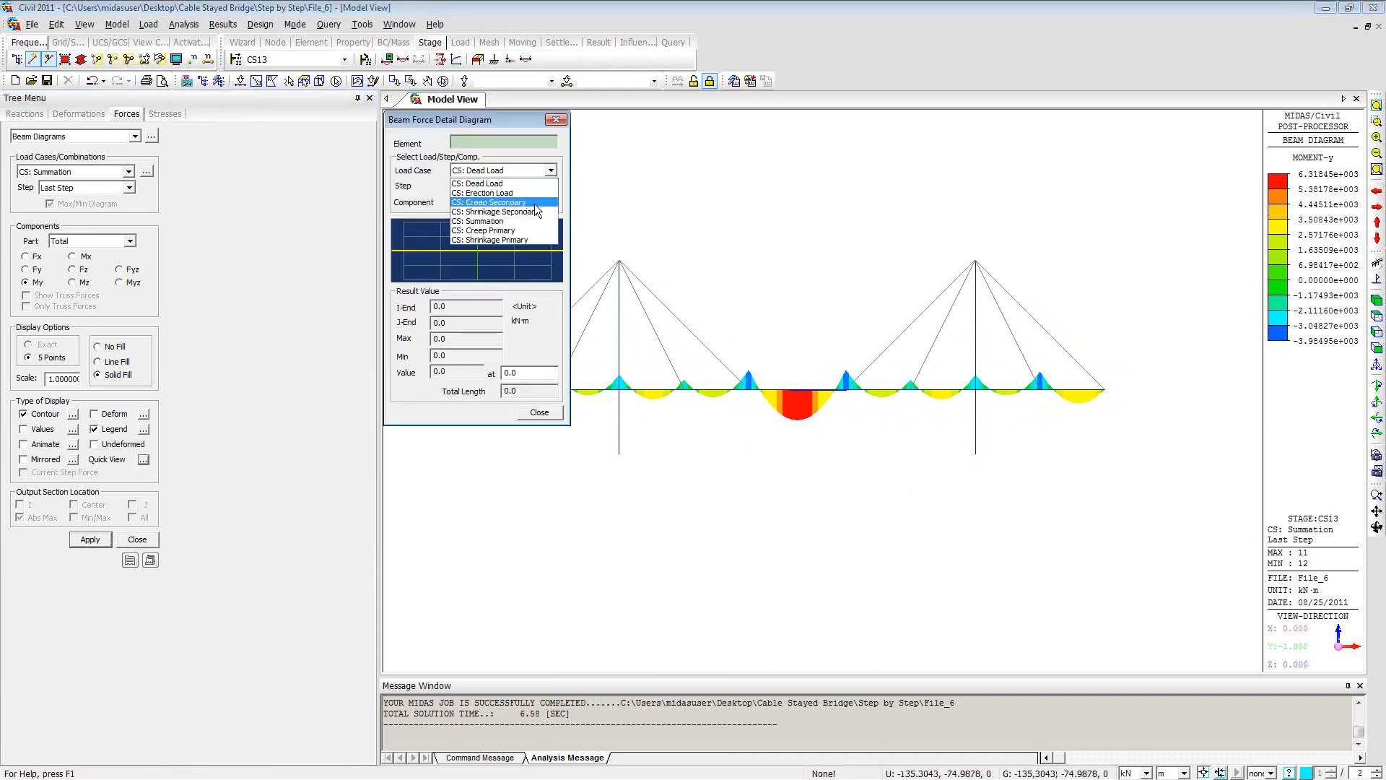
pyautogui.click(521, 222)
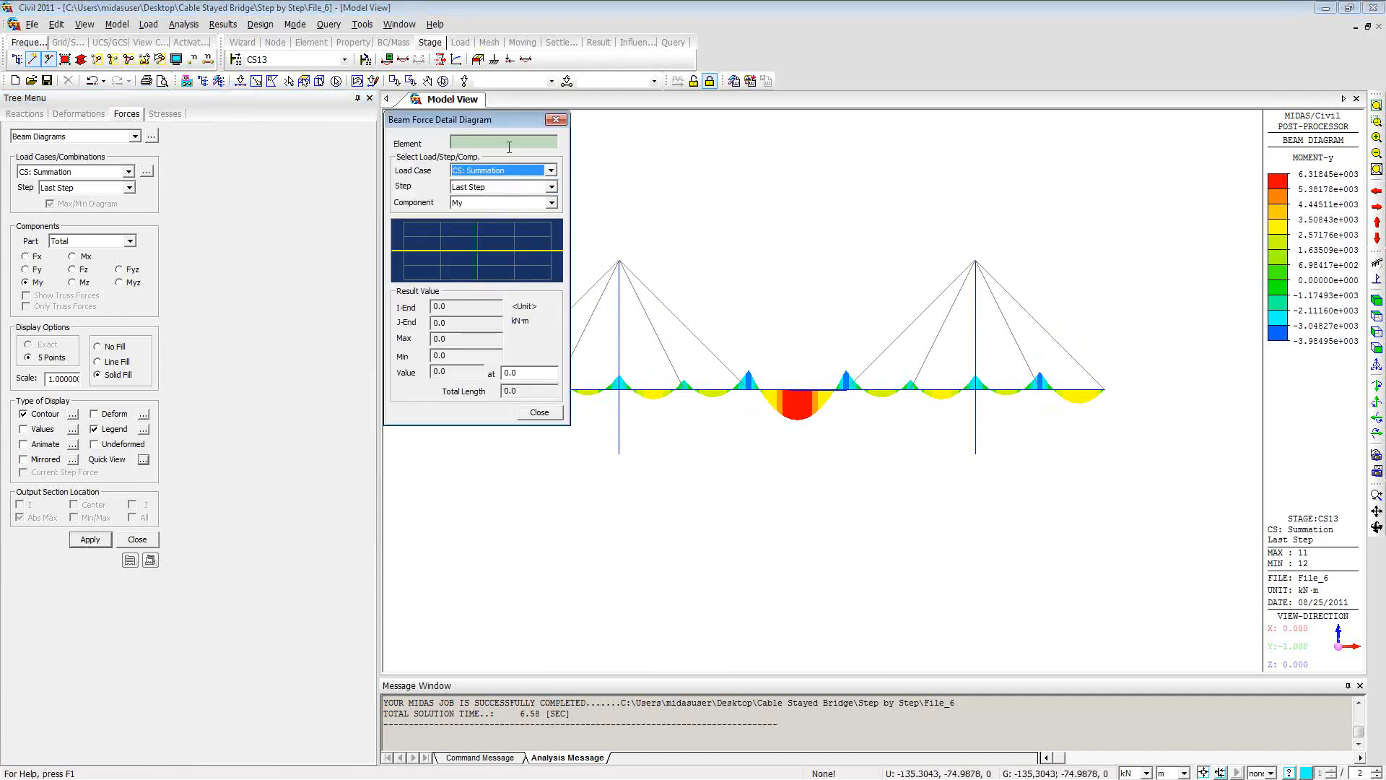
pyautogui.moveTo(463, 122); pyautogui.dragTo(261, 133)
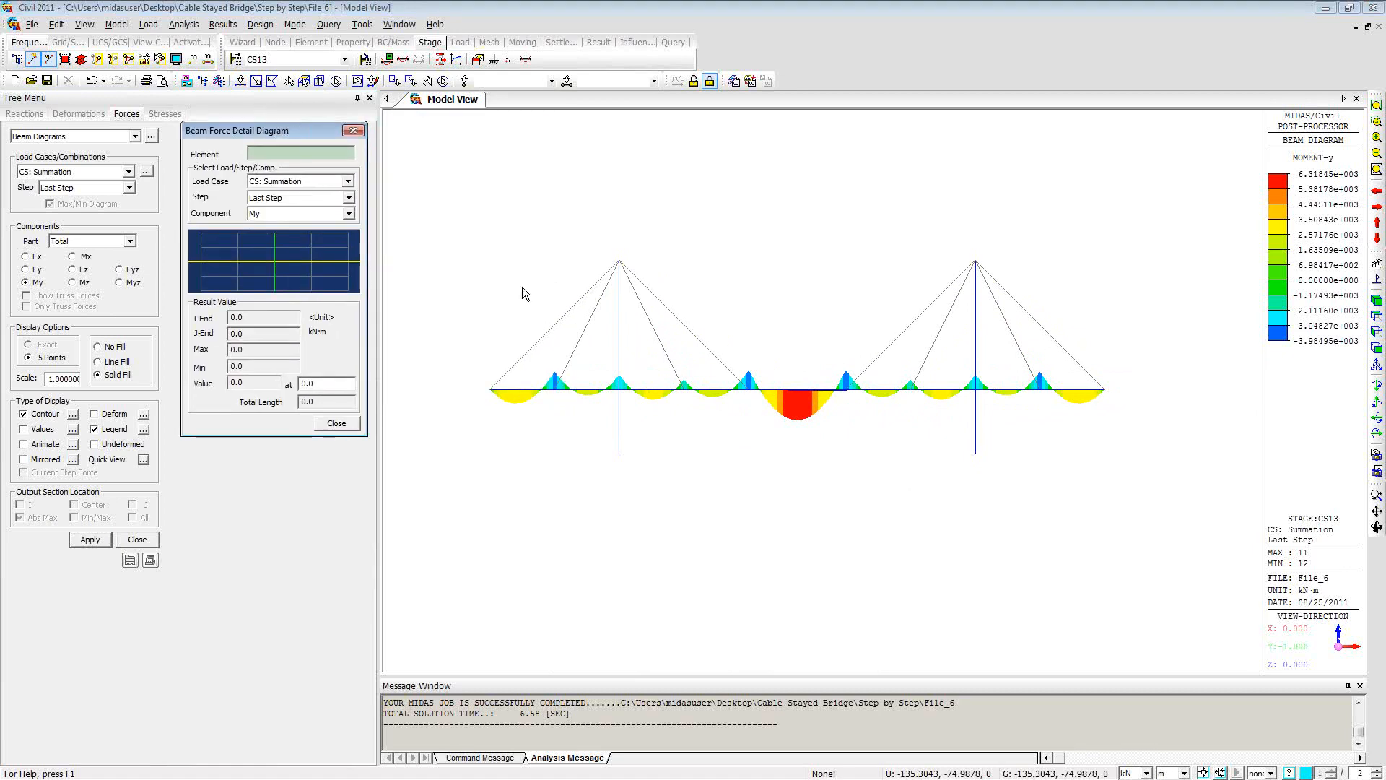
pyautogui.click(635, 390)
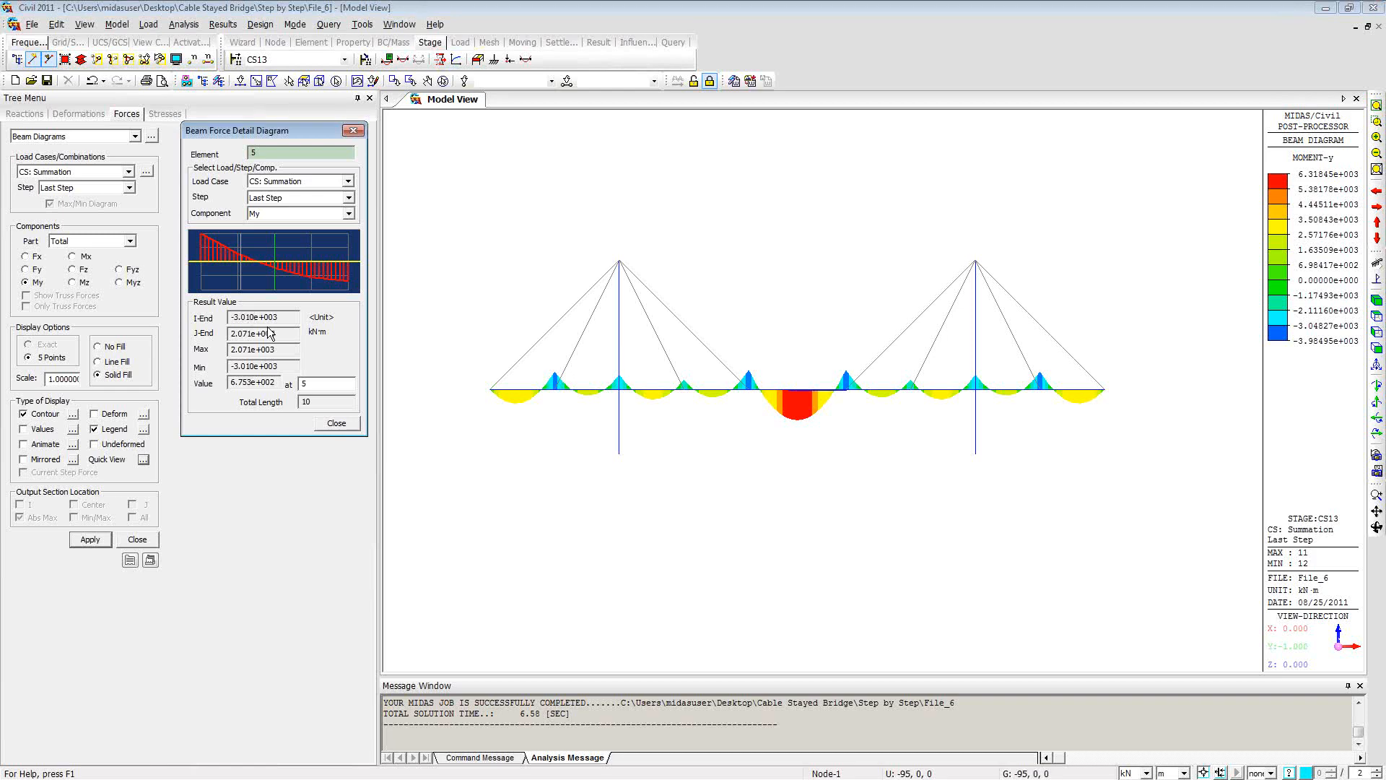
pyautogui.moveTo(285, 318); pyautogui.dragTo(225, 319)
pyautogui.click(291, 318)
pyautogui.click(353, 132)
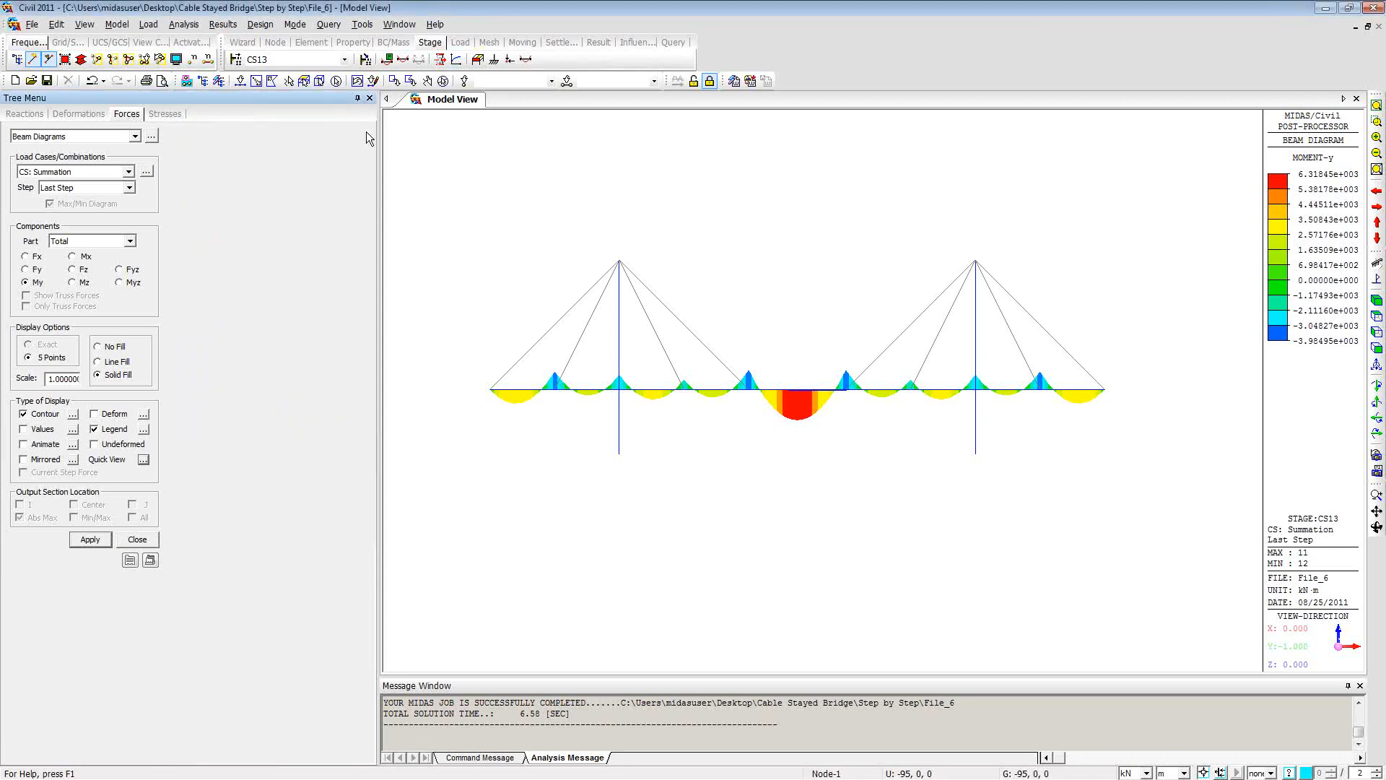
# Step: Display the truss force contour of the stay cables for CS: Summation at the last step
pyautogui.click(134, 136)
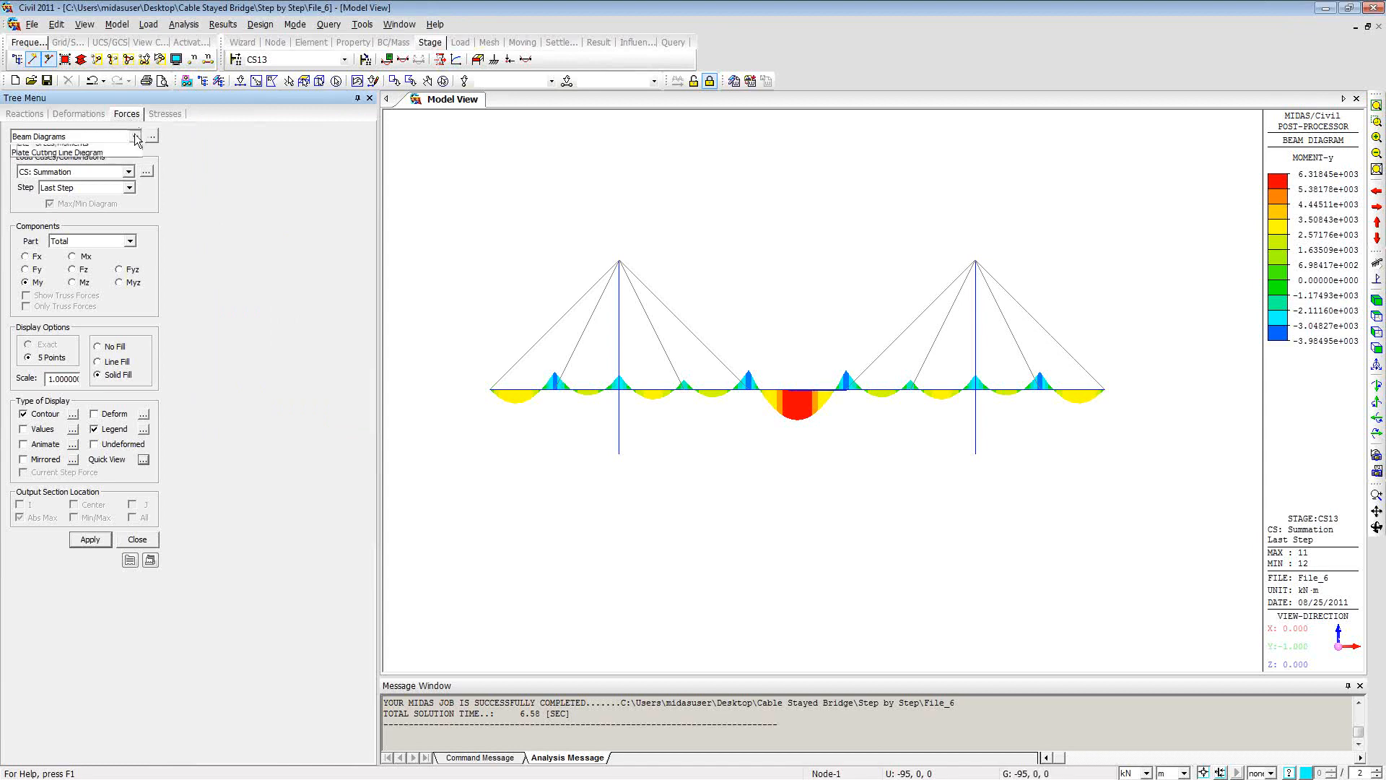
pyautogui.click(101, 148)
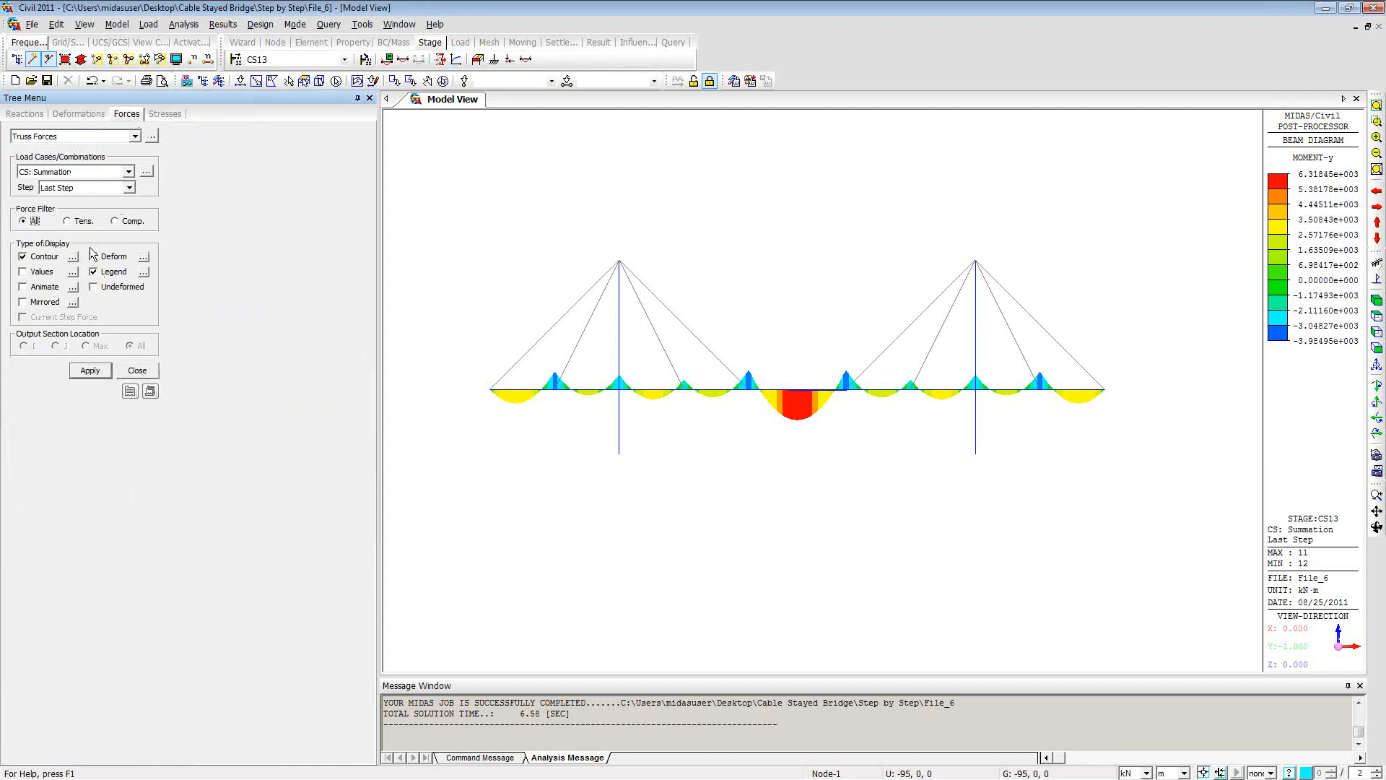
pyautogui.click(92, 371)
pyautogui.click(91, 371)
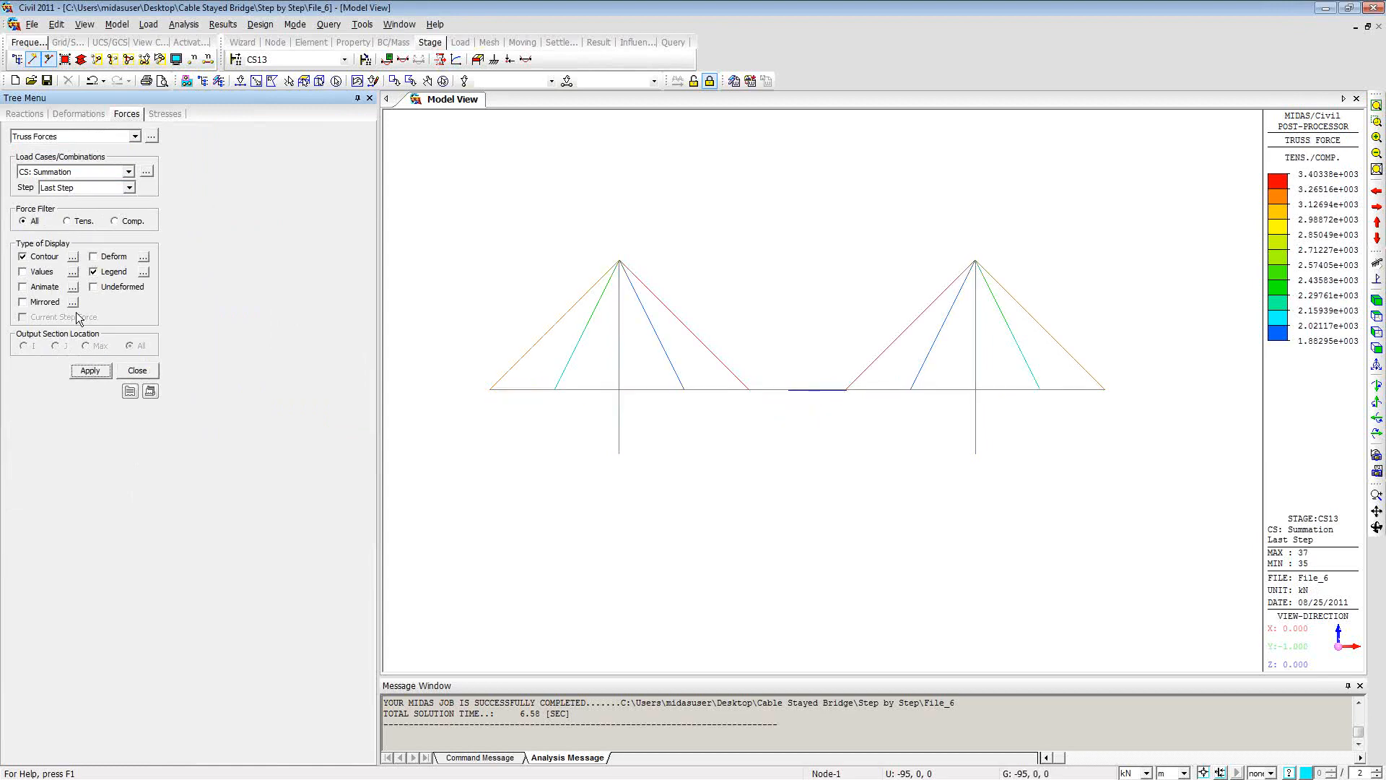
# Step: Show the truss force values on all cables at the Max output location, with the MinMax Only restriction off
pyautogui.click(23, 271)
pyautogui.click(73, 271)
pyautogui.click(630, 356)
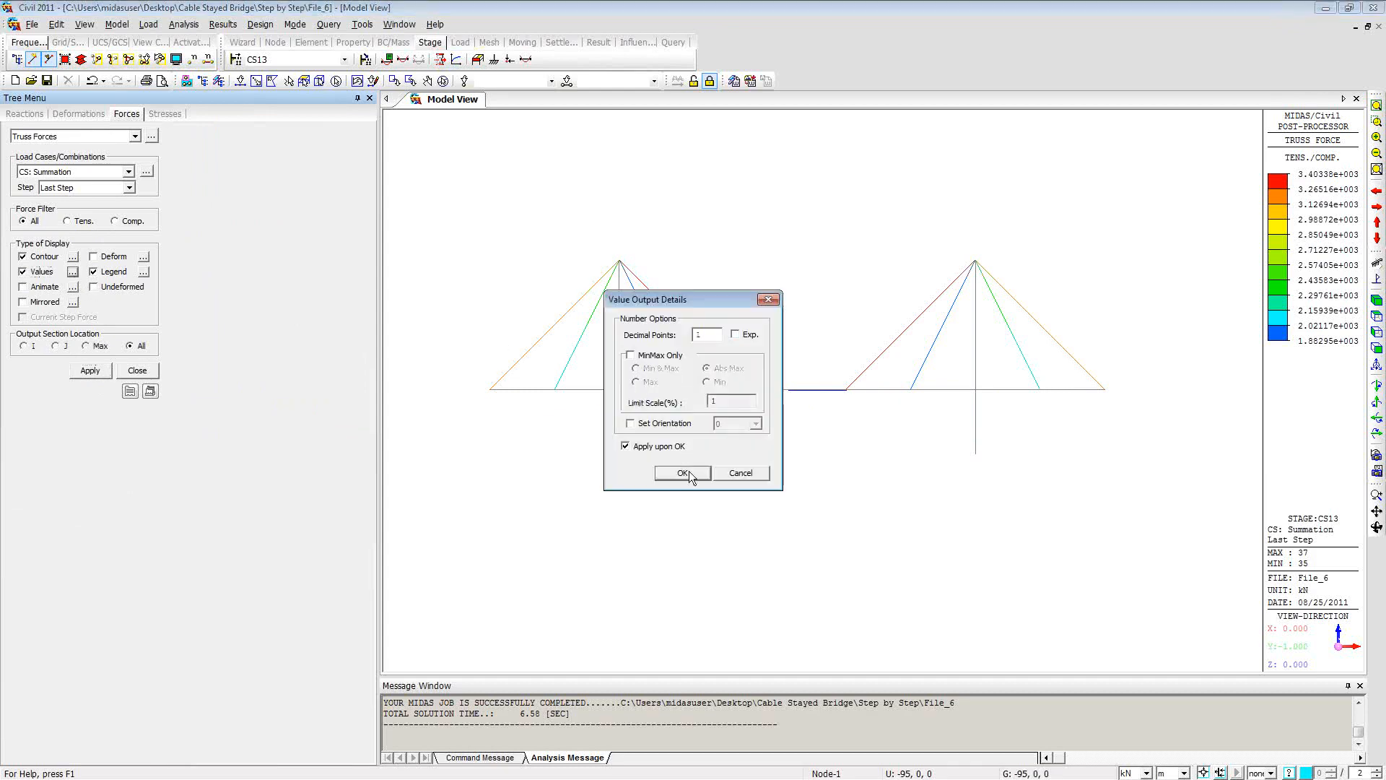
pyautogui.click(683, 473)
pyautogui.click(94, 346)
pyautogui.click(89, 370)
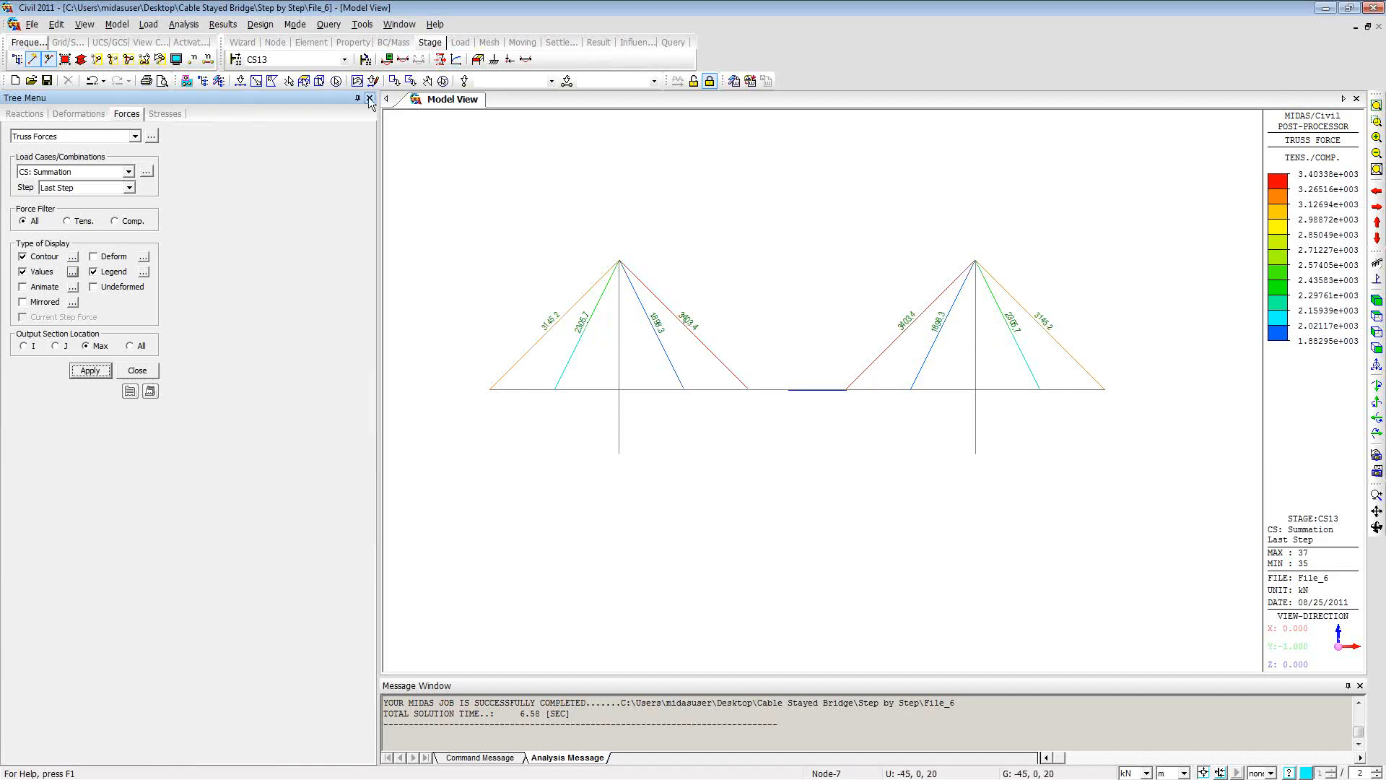
# Step: View the truss force results at stage CS1 and advance to stage CS3
pyautogui.click(345, 60)
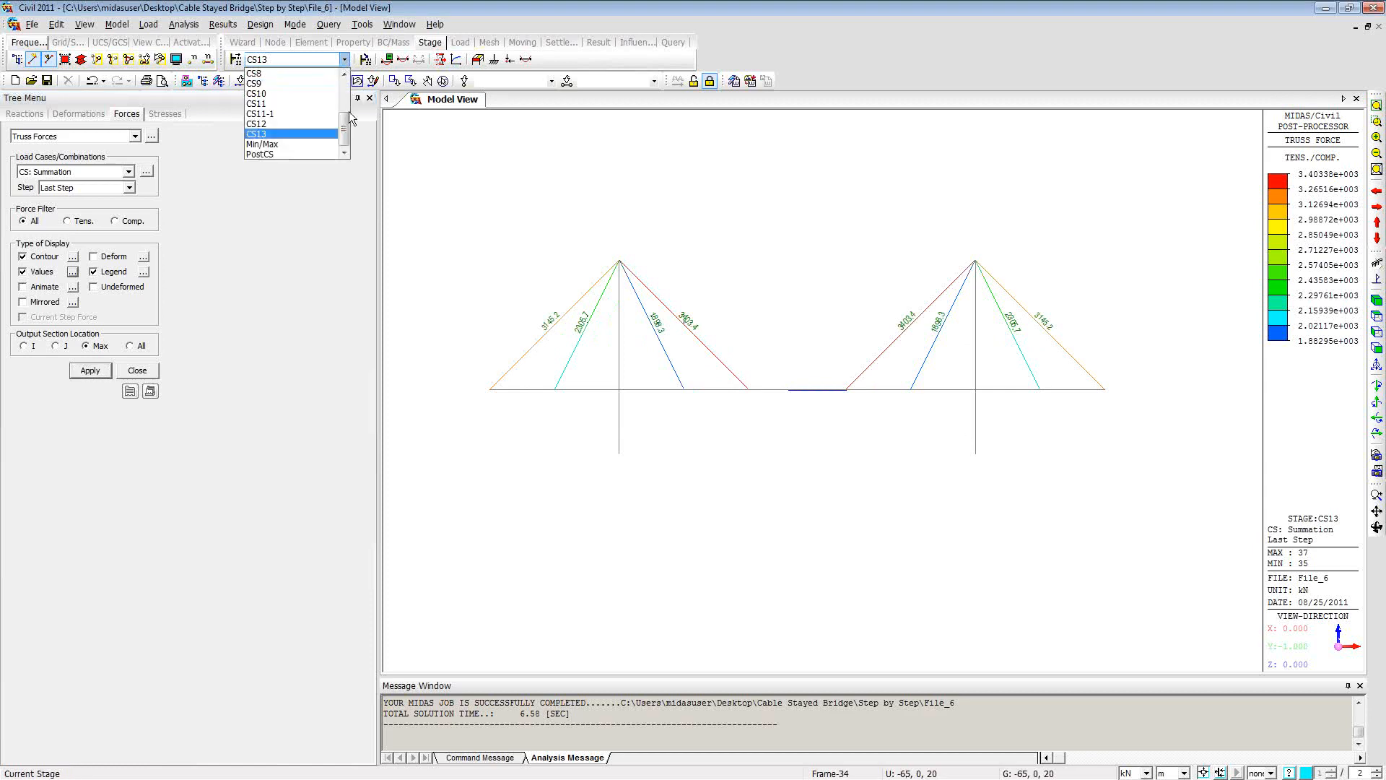
pyautogui.scroll(3, 346, 115)
pyautogui.click(260, 73)
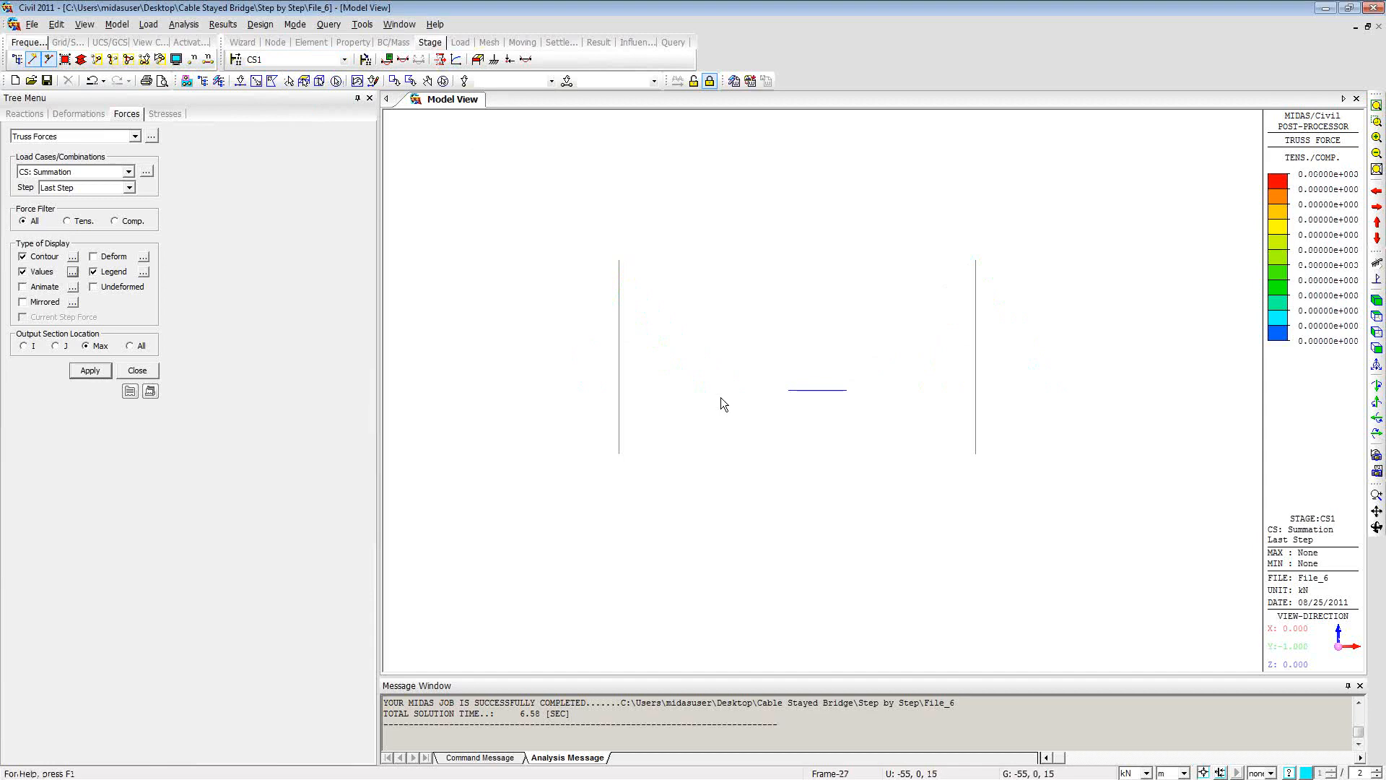
pyautogui.click(345, 59)
pyautogui.click(289, 81)
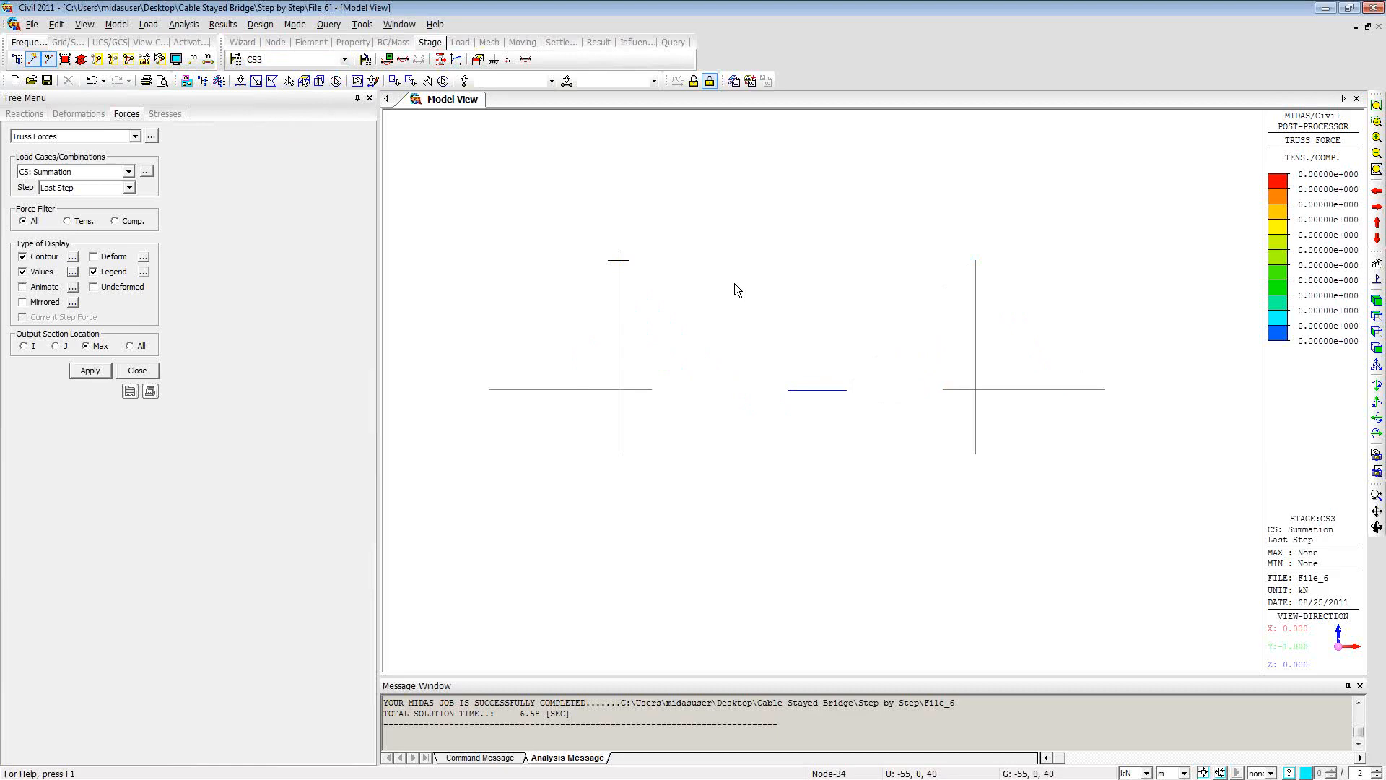
# Step: Review the cable truss forces for stages CS4 through CS6
pyautogui.press('Down')
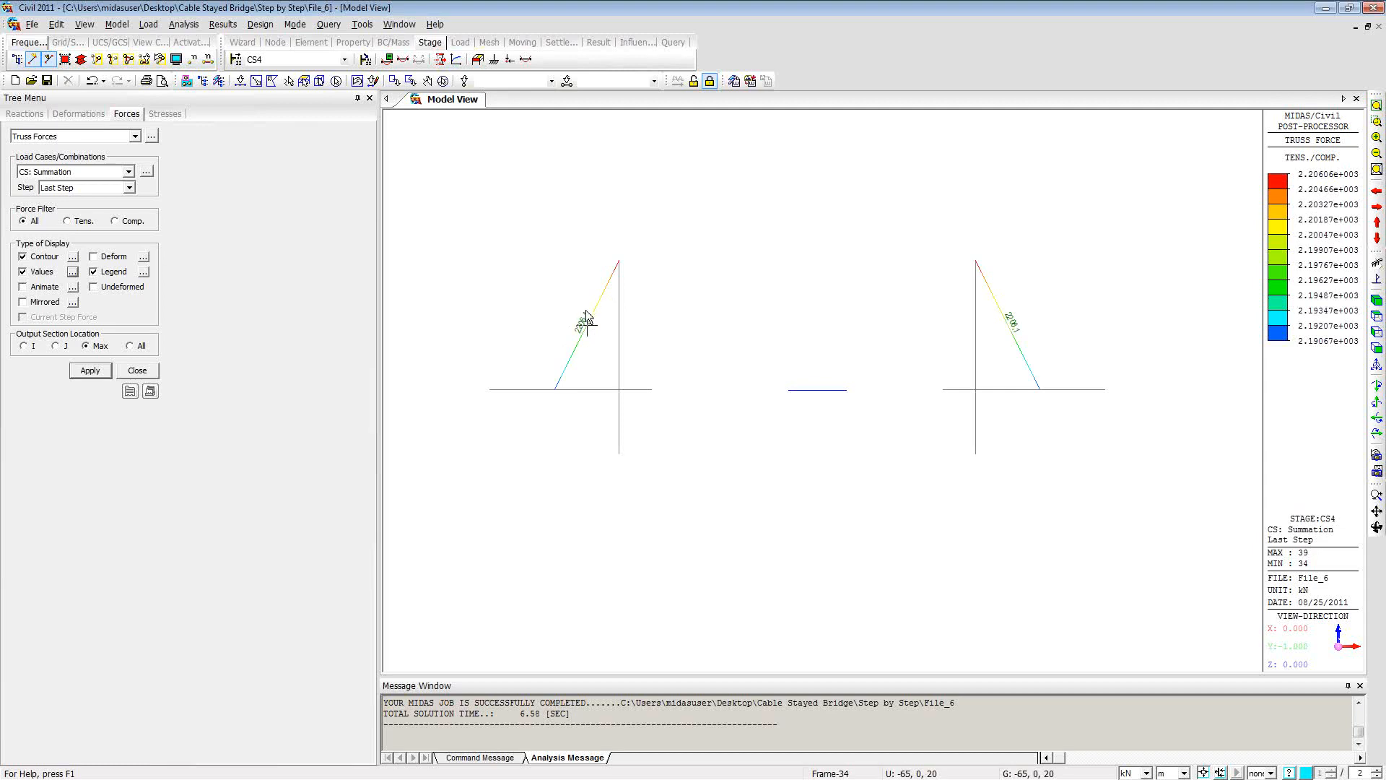
pyautogui.click(345, 60)
pyautogui.click(322, 94)
pyautogui.press('Down')
pyautogui.press('Up')
pyautogui.press('Down')
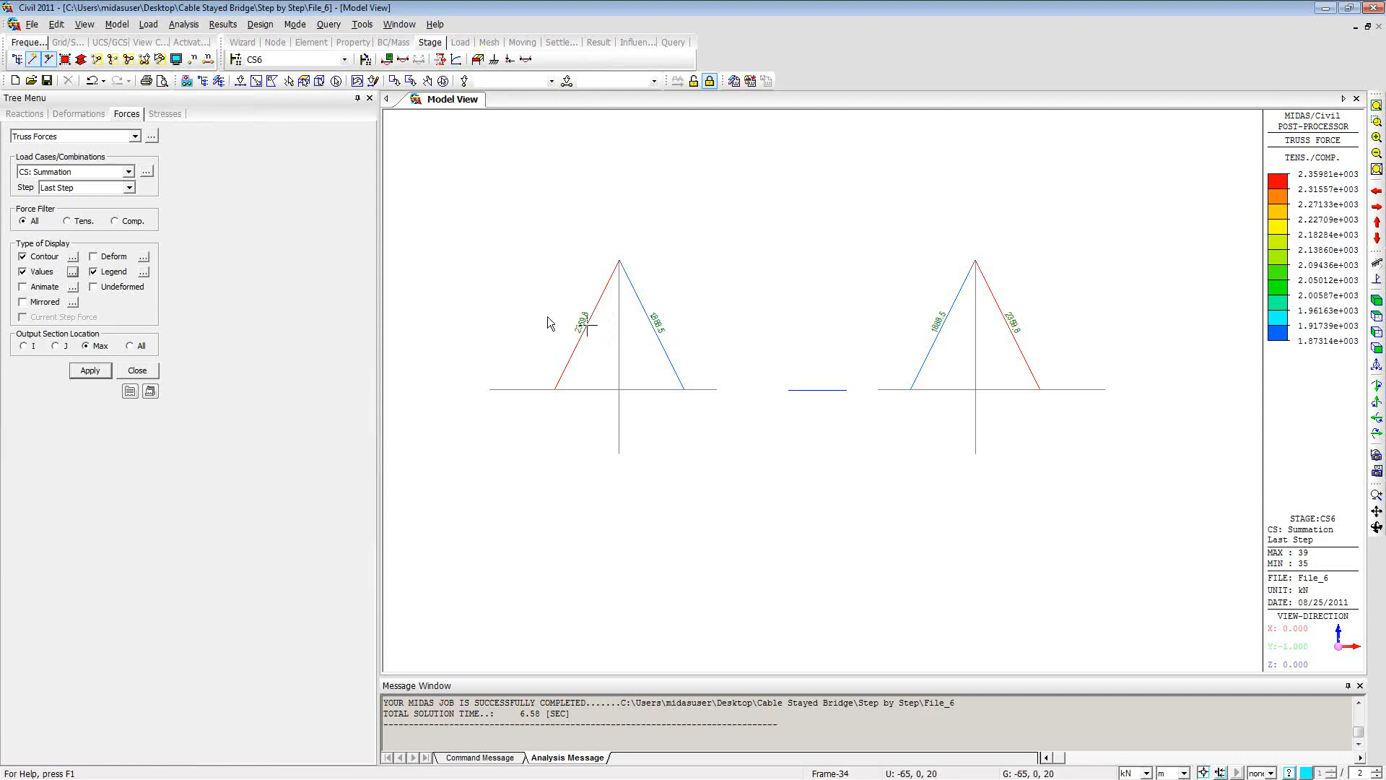
# Step: Advance the cable truss force display stage by stage from CS7-1 to CS13
pyautogui.press('Down')
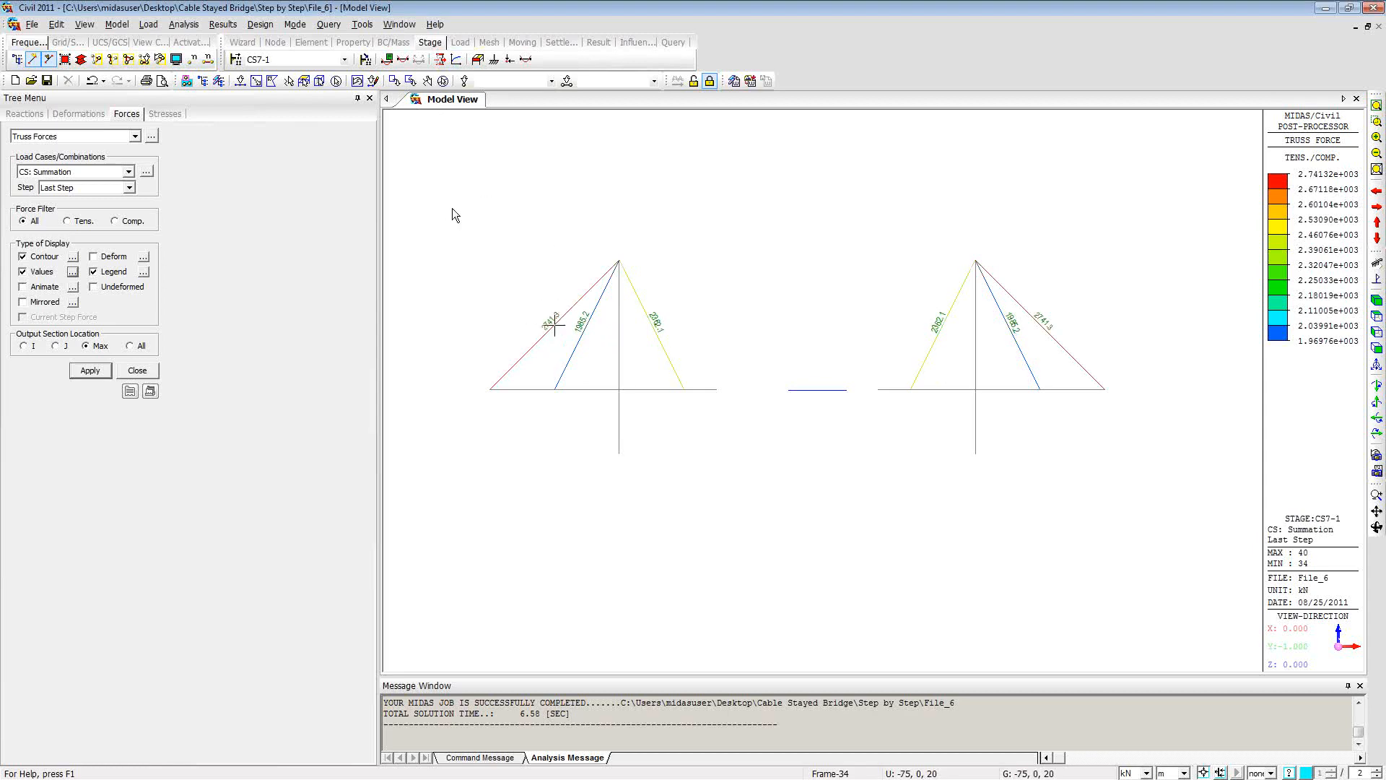
pyautogui.press('Down')
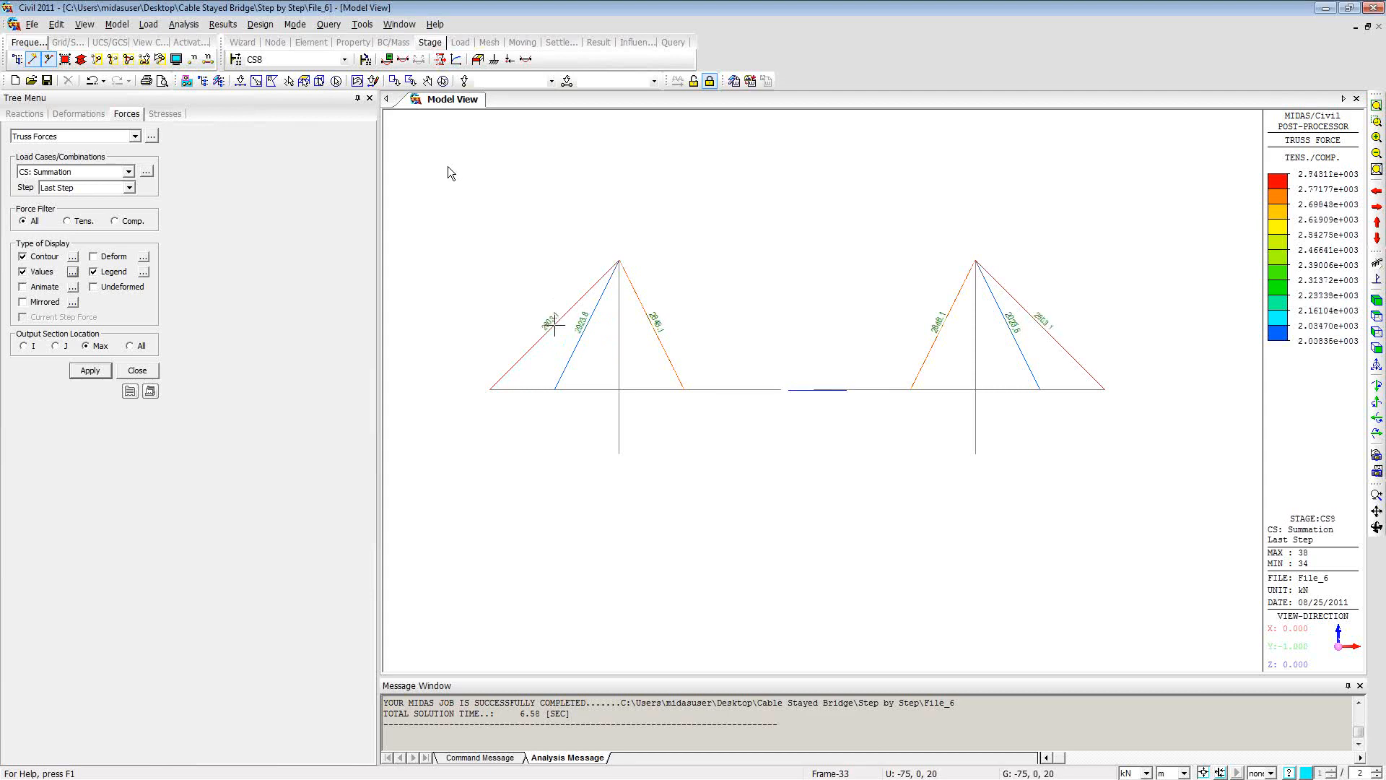
pyautogui.press('Down')
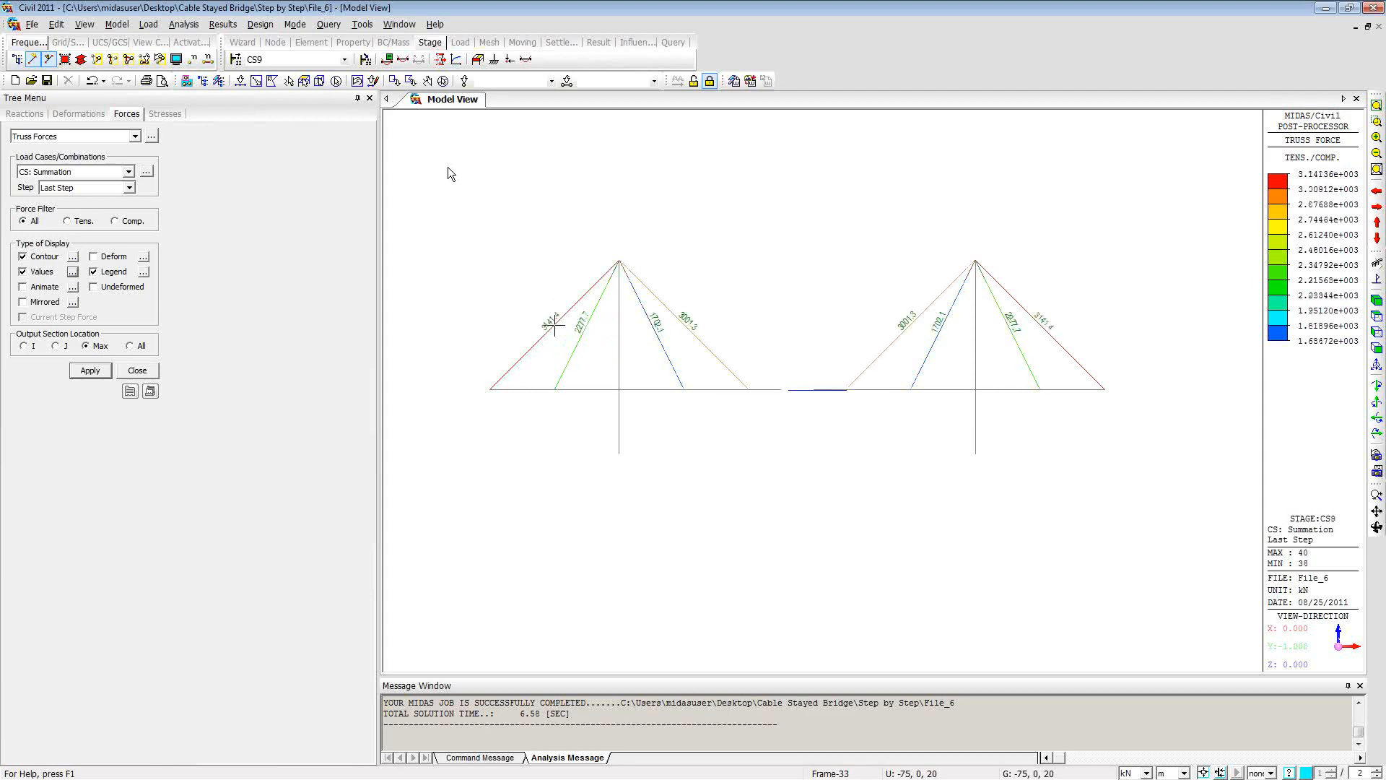
pyautogui.press('Down')
pyautogui.press('Down')
pyautogui.press('Down')
pyautogui.press('Down')
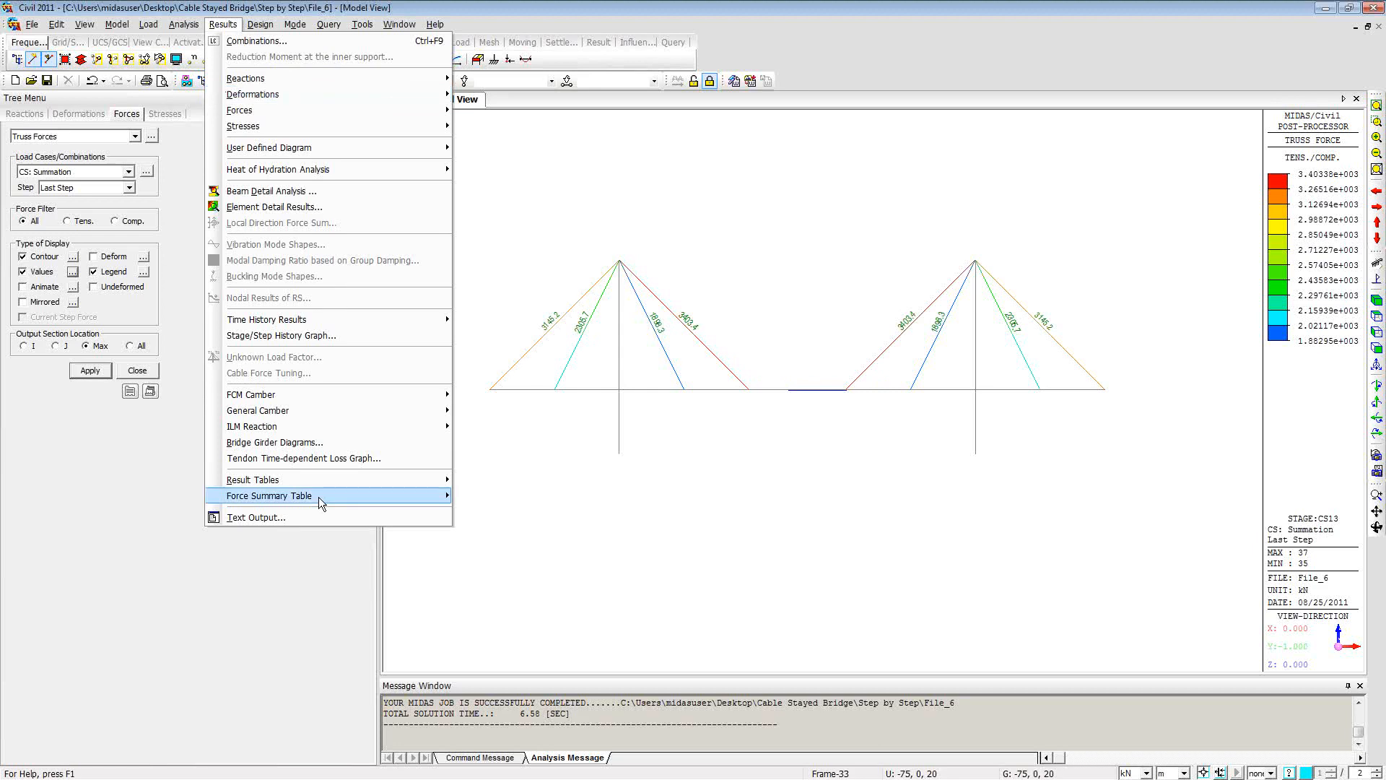
# Step: Open the construction stage result table of lack-of-fit forces for the truss elements
pyautogui.moveTo(332, 478)
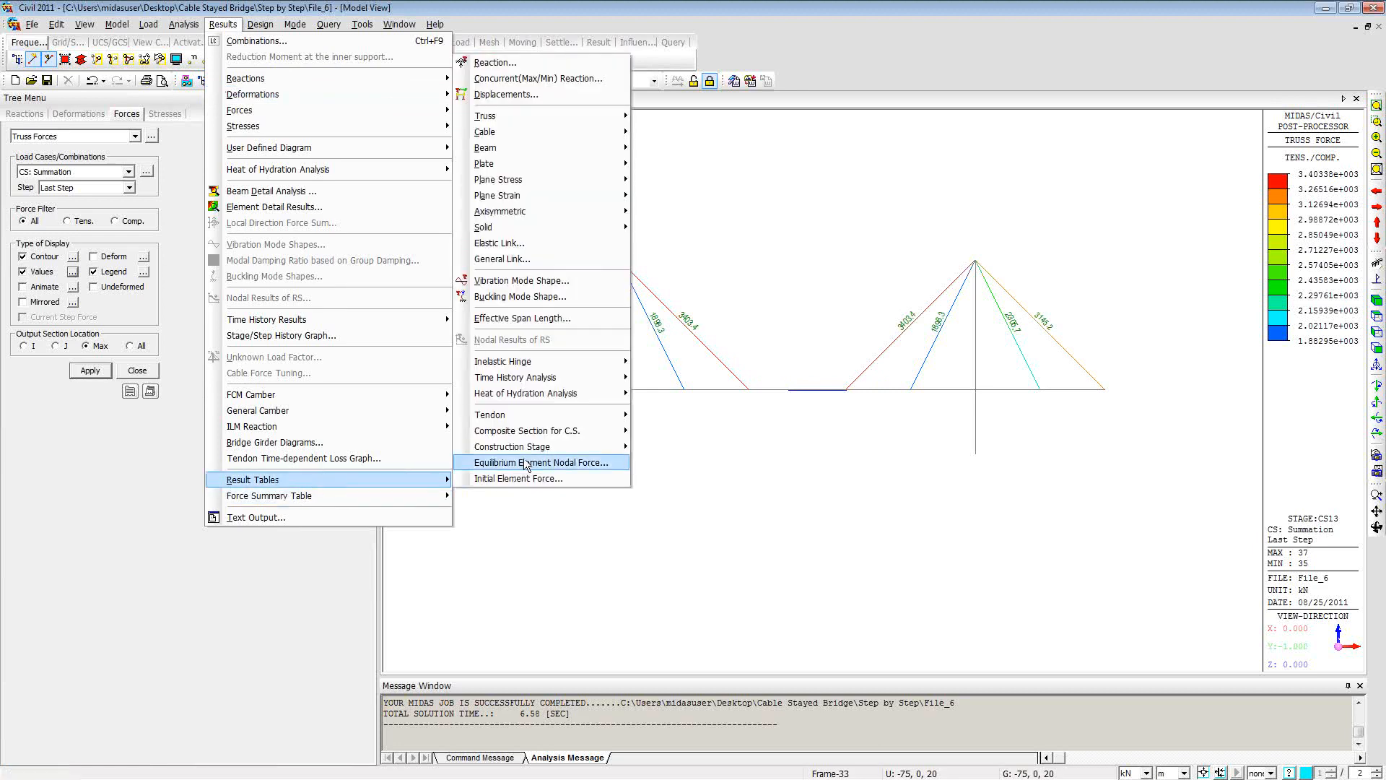
pyautogui.moveTo(530, 448)
pyautogui.moveTo(778, 476)
pyautogui.click(867, 479)
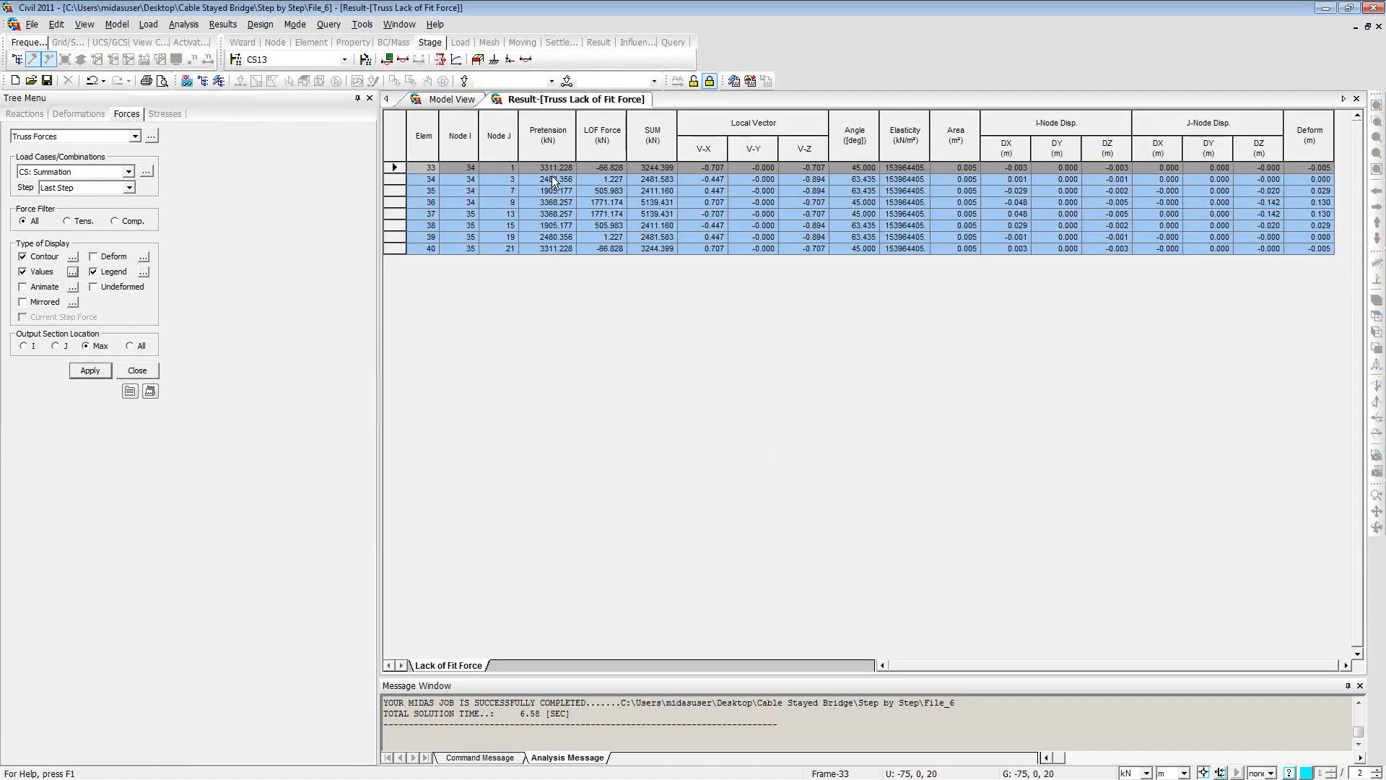
# Step: Examine the Pretension, LOF Force, SUM and Local Vector to Elasticity columns of the truss lack-of-fit table, and close it
pyautogui.click(555, 143)
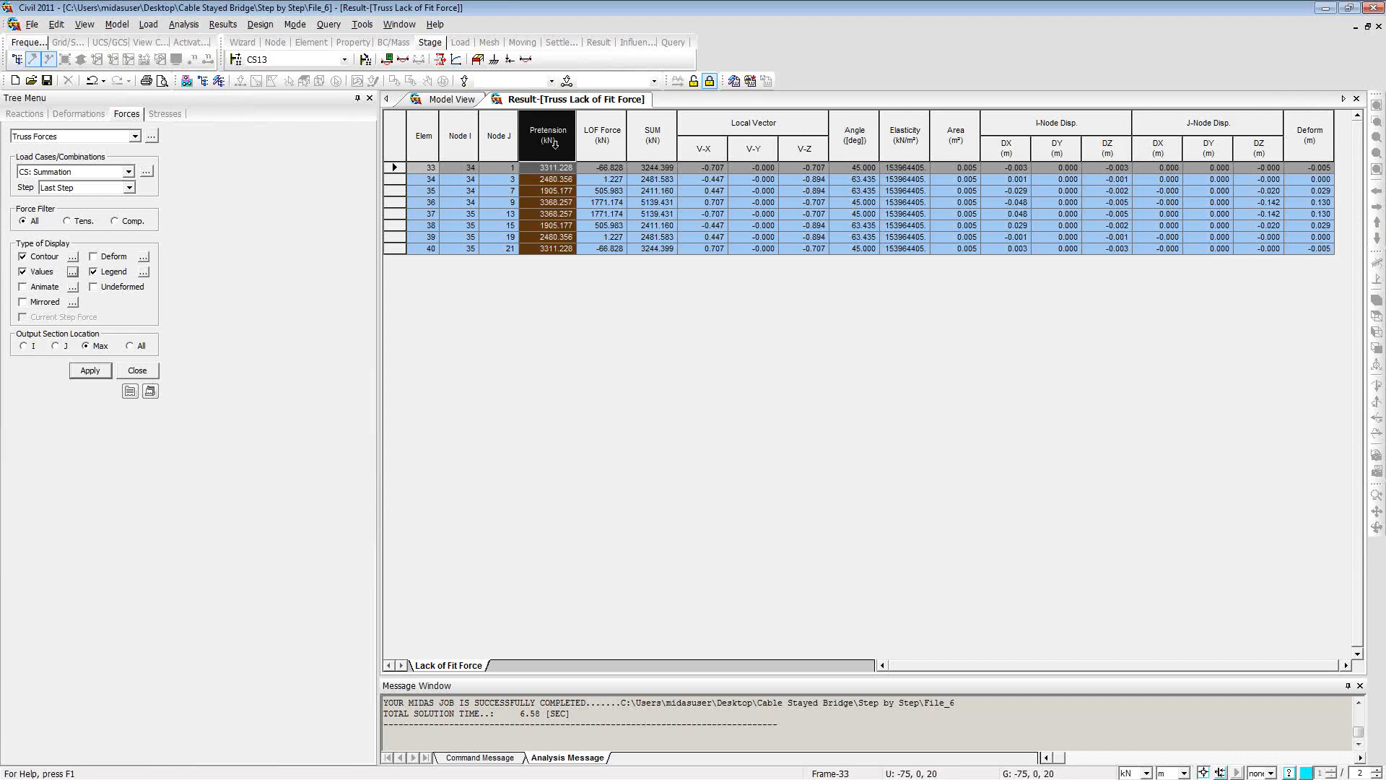
pyautogui.click(600, 143)
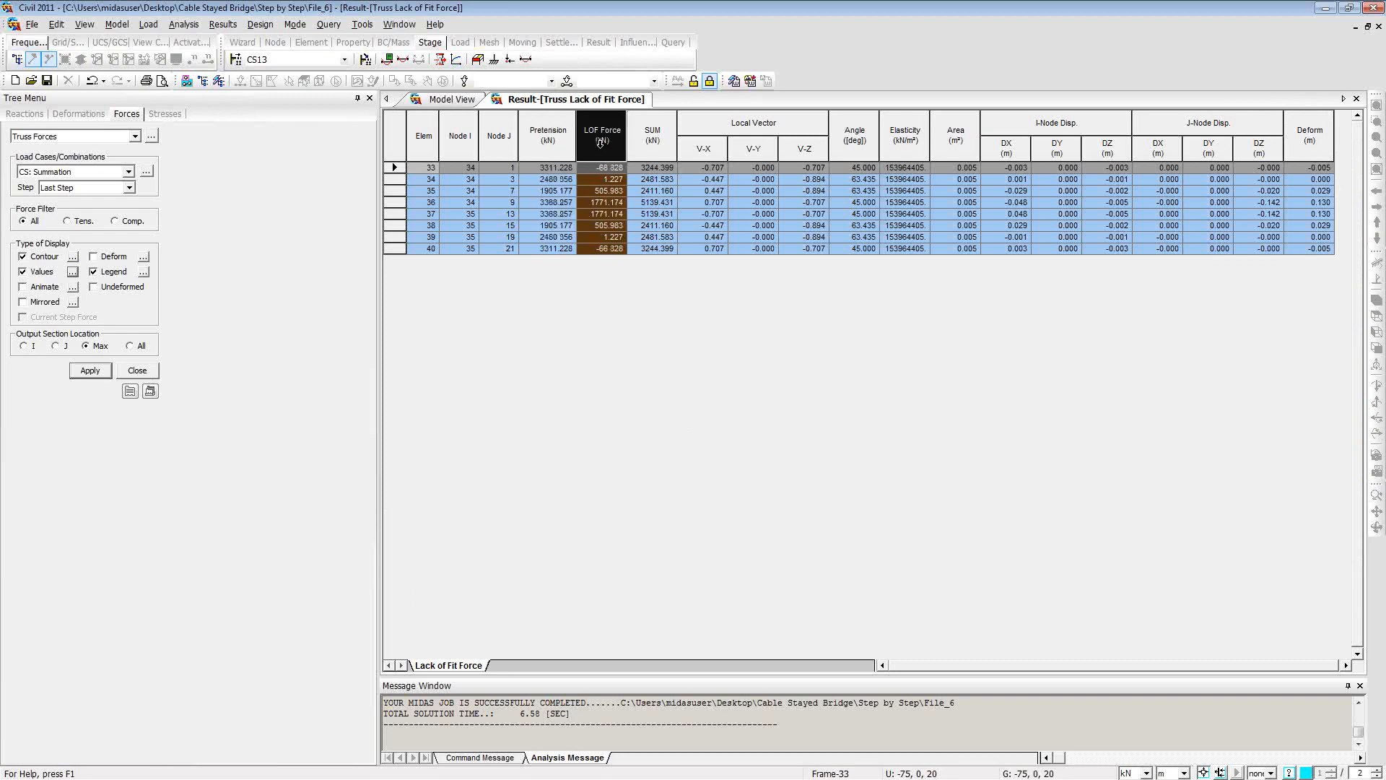
pyautogui.click(655, 144)
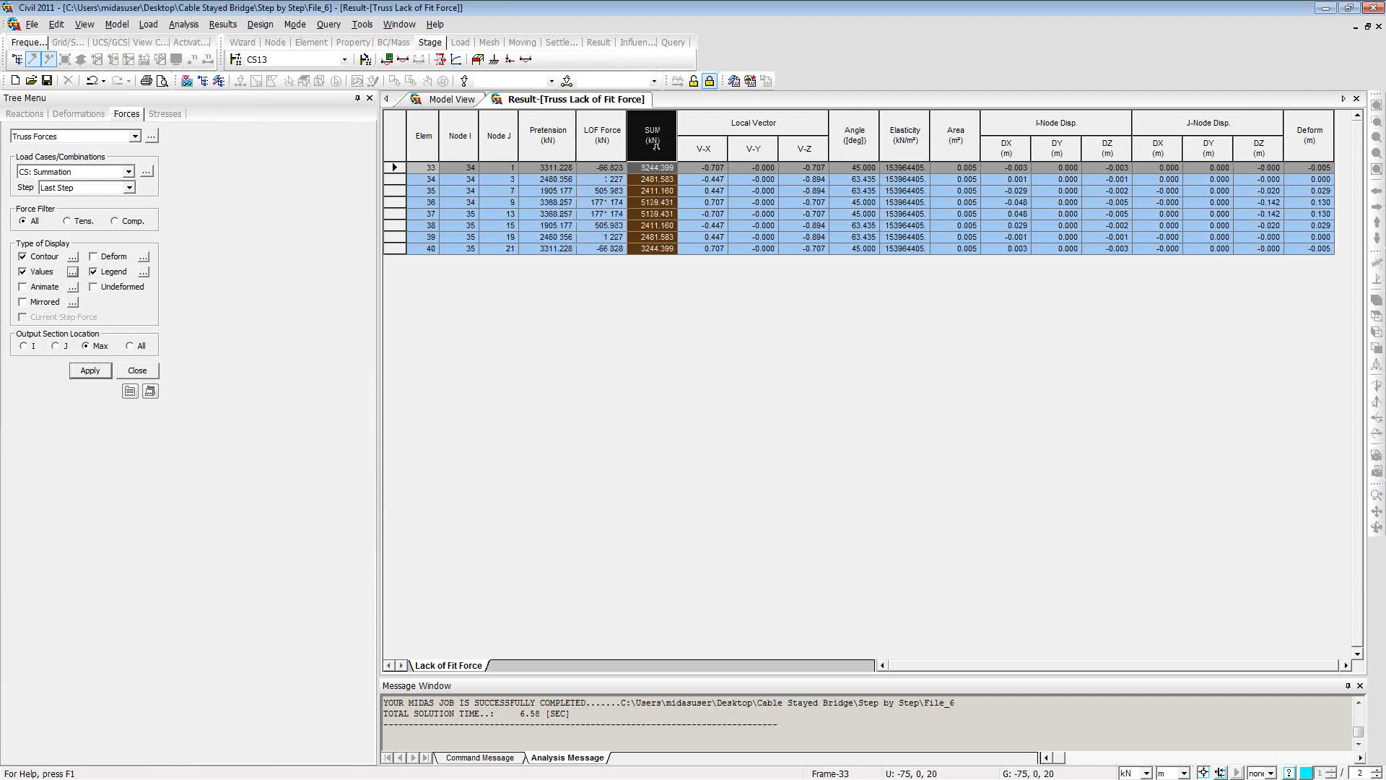
pyautogui.moveTo(702, 154); pyautogui.dragTo(904, 145)
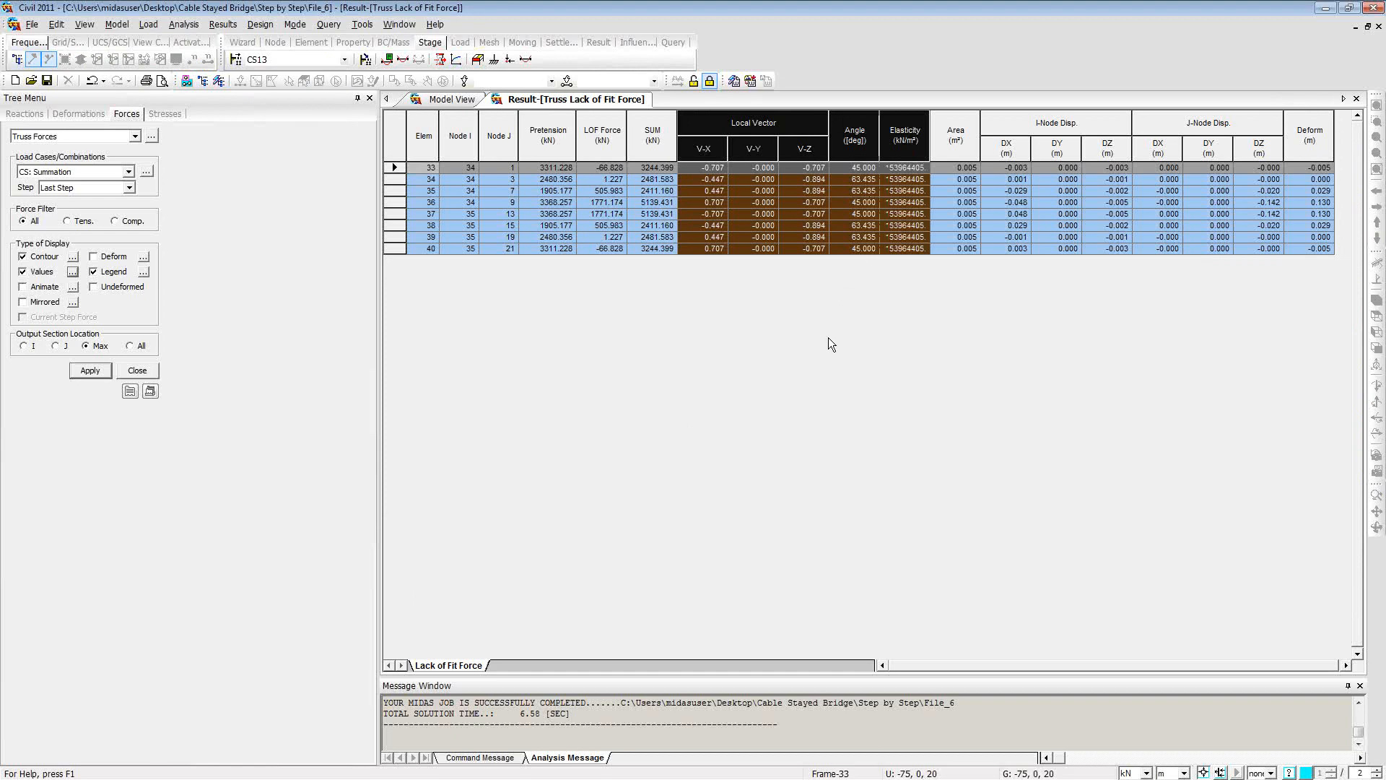
pyautogui.click(640, 250)
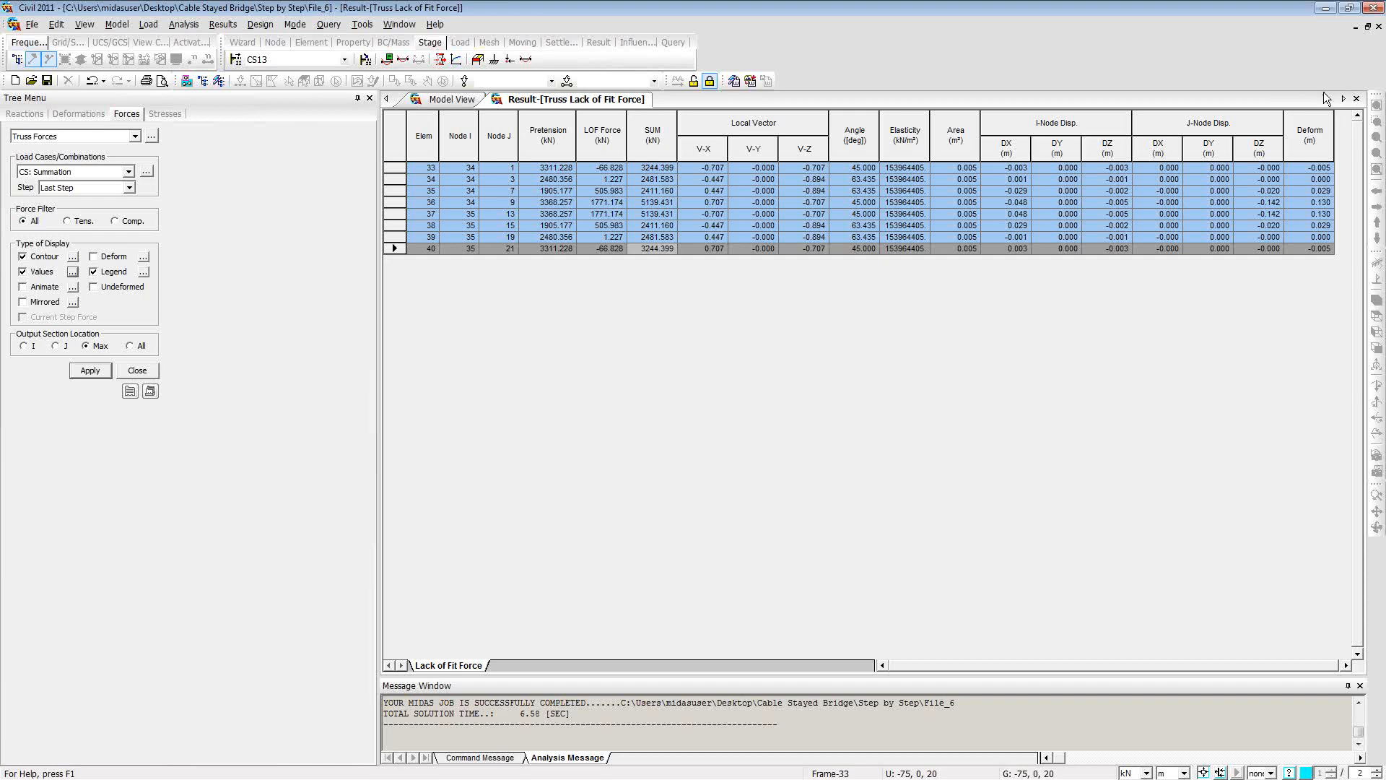
pyautogui.click(1357, 99)
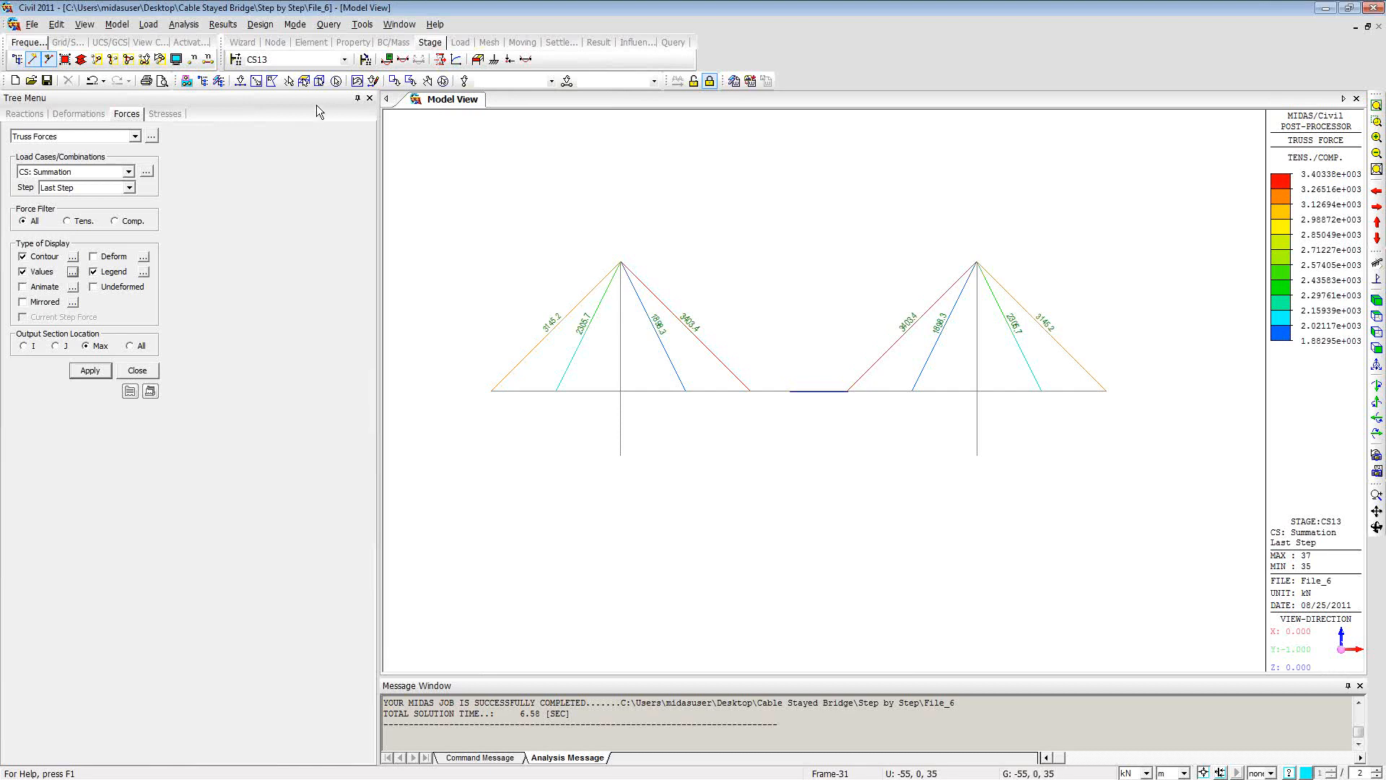
# Step: Open the beam lack-of-fit force table, examine the rows of elements 10 and 11, and close it
pyautogui.click(230, 31)
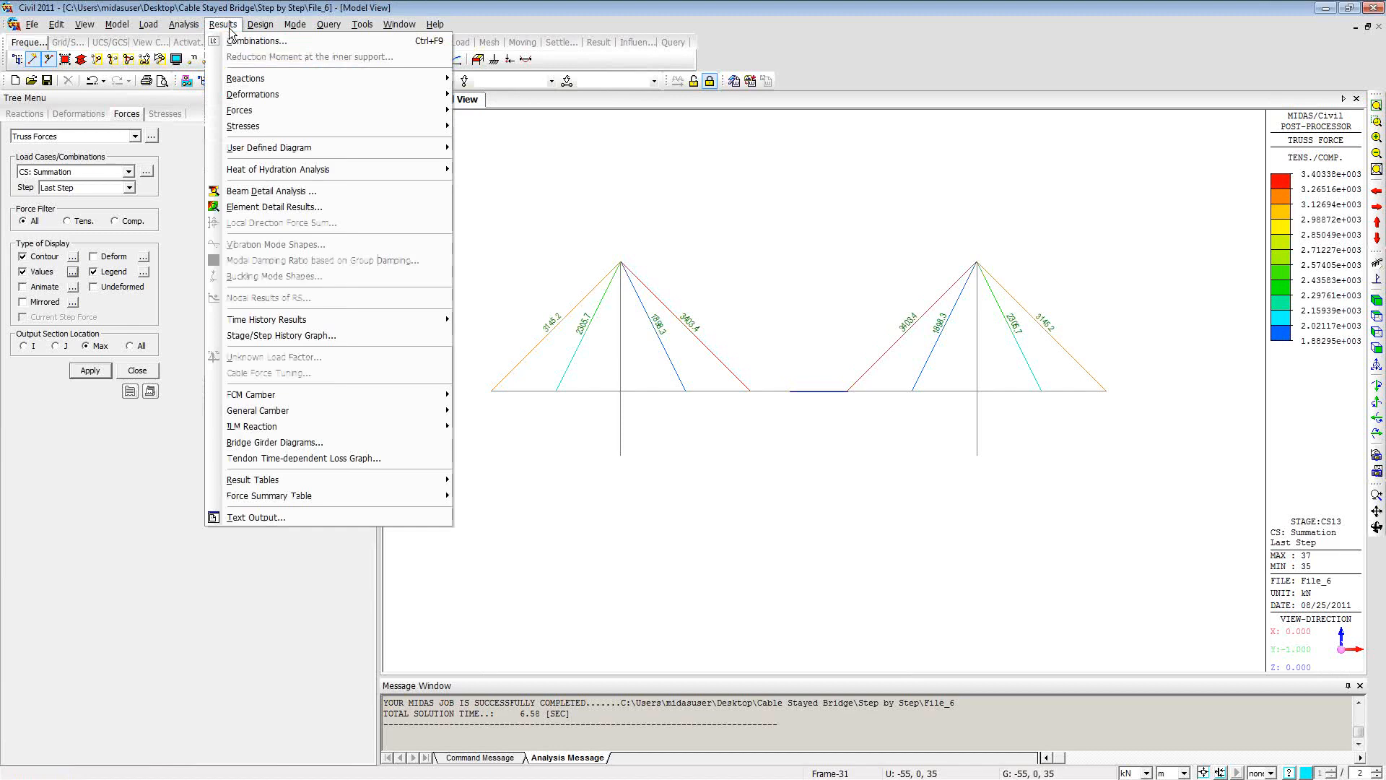
pyautogui.moveTo(407, 503)
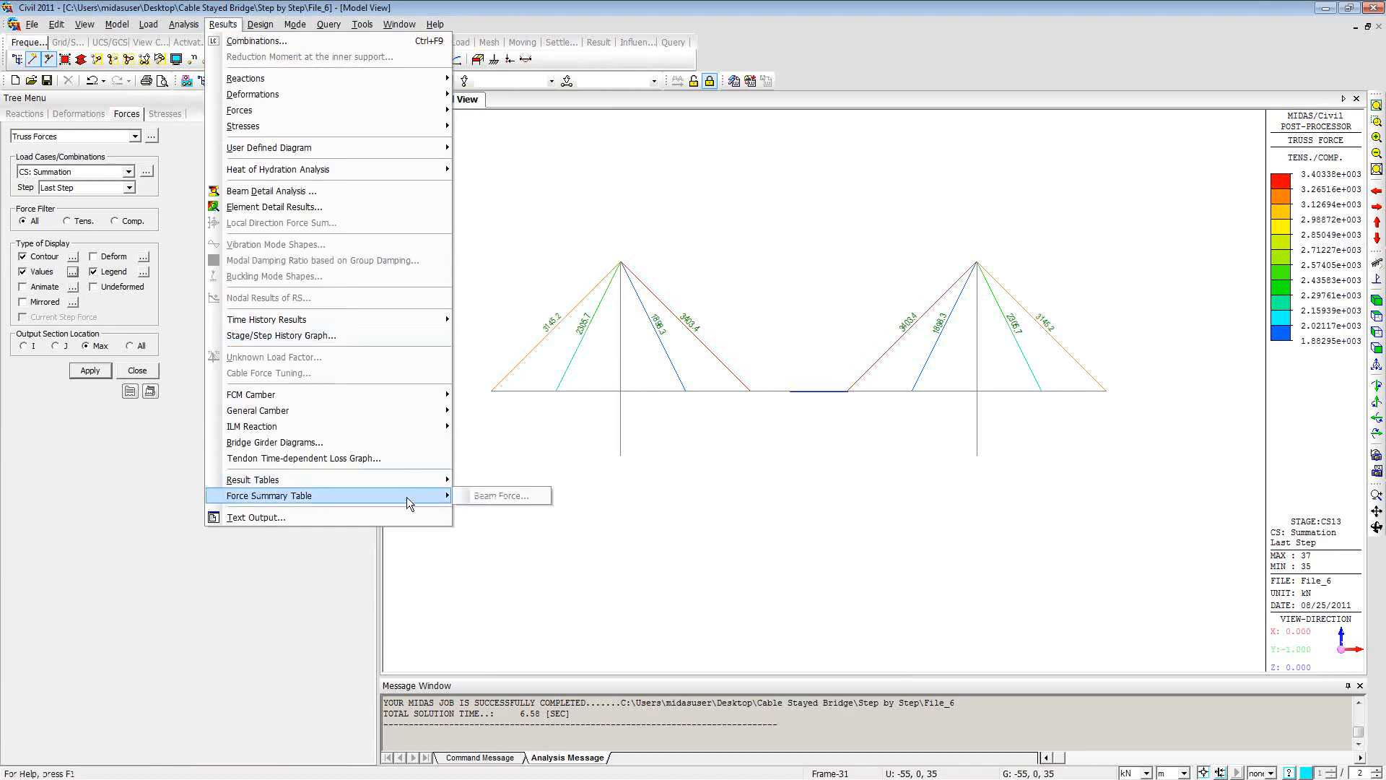
pyautogui.moveTo(522, 453)
pyautogui.moveTo(703, 478)
pyautogui.click(871, 497)
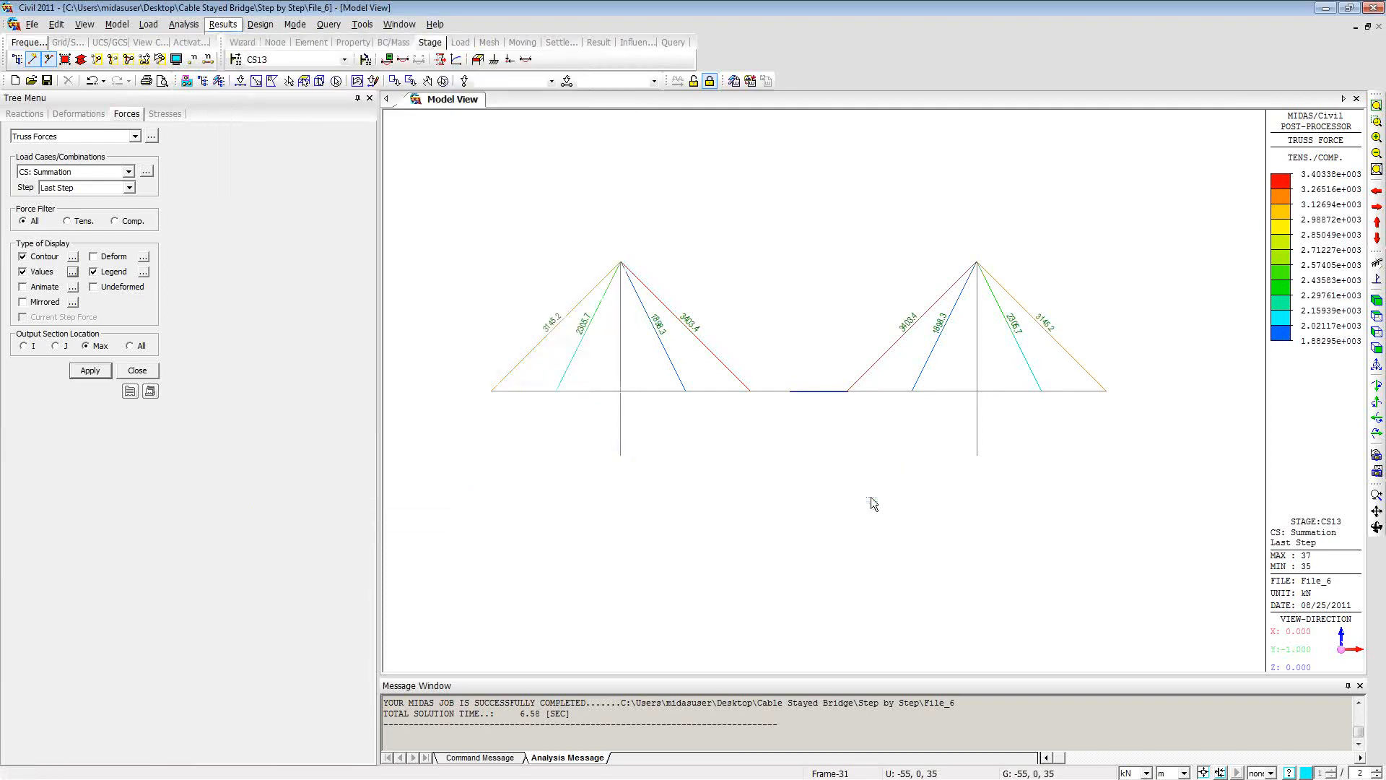
pyautogui.moveTo(399, 271); pyautogui.dragTo(395, 301)
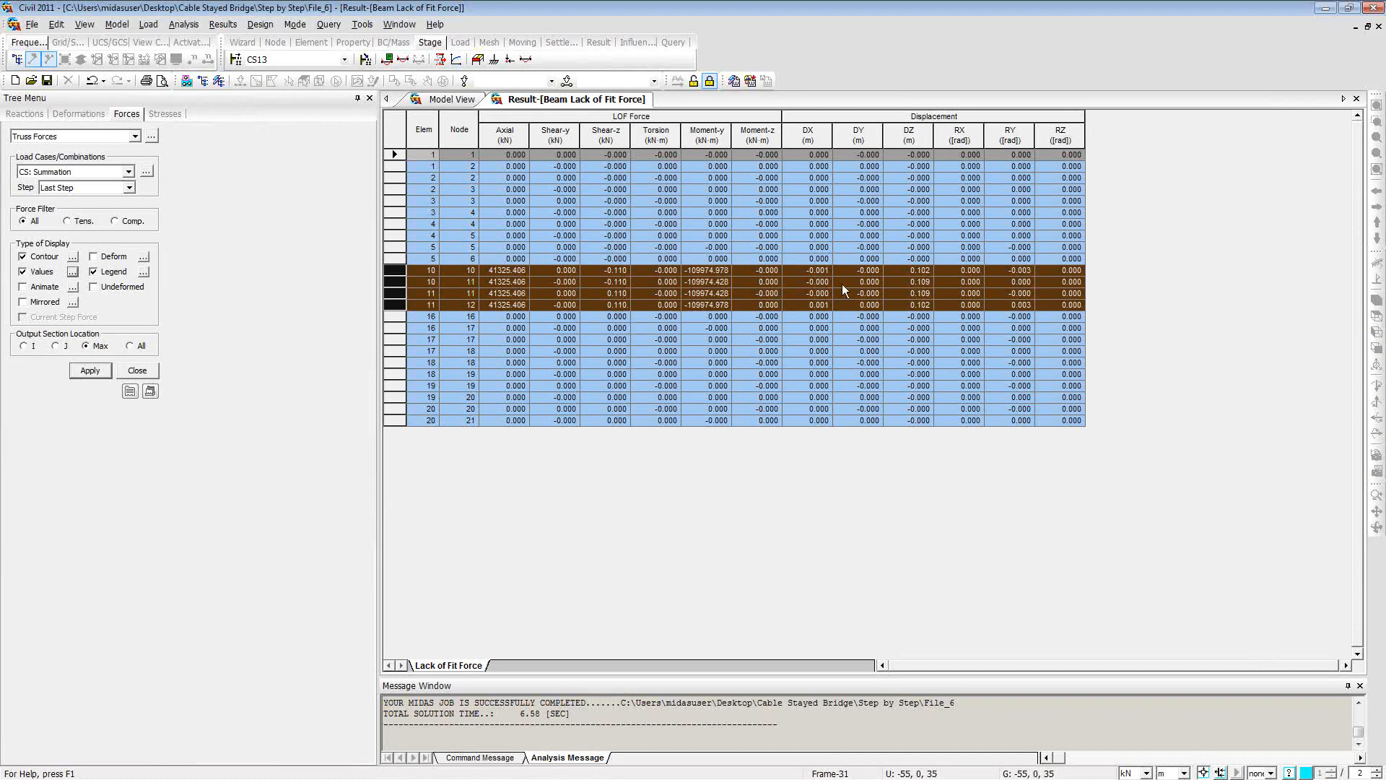
pyautogui.click(1356, 100)
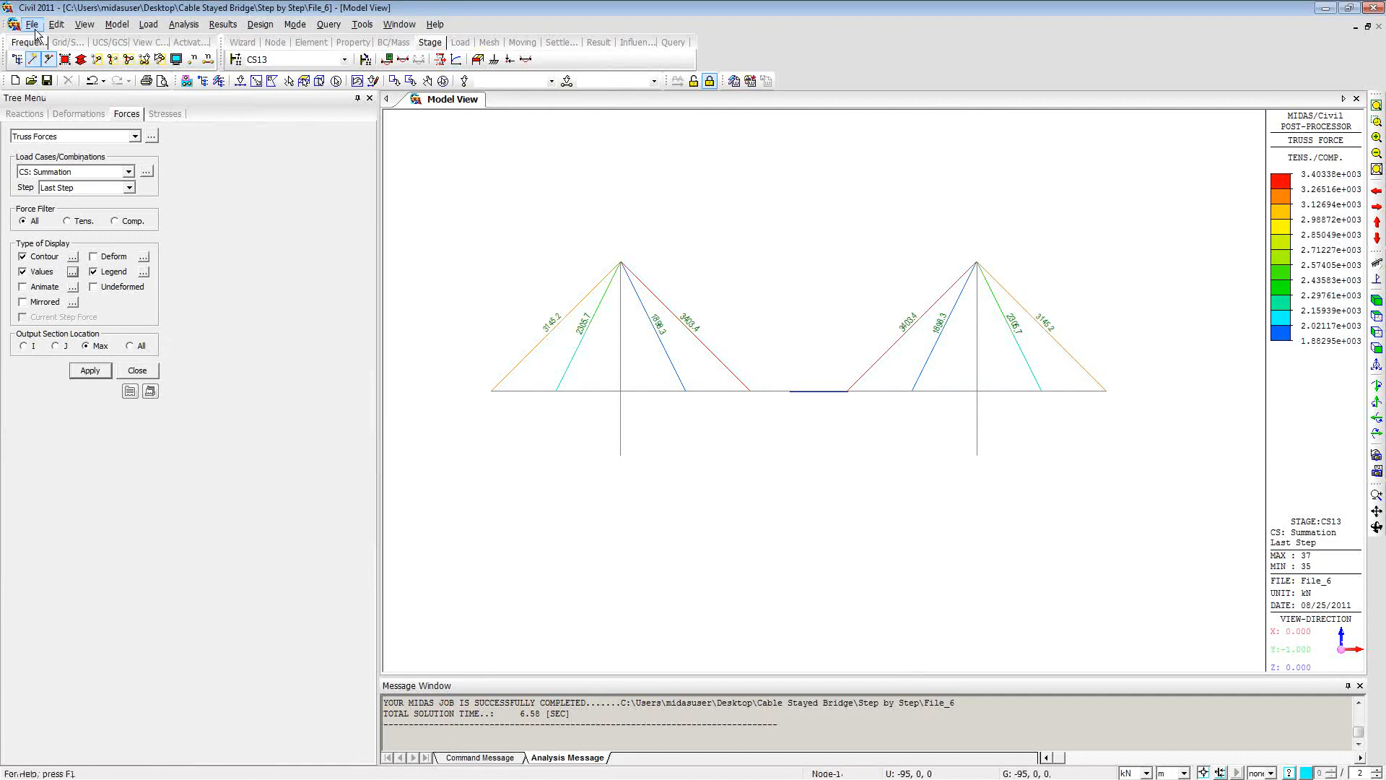
# Step: Open the model file Before_Cable Force Tuning from the Step by Step folder
pyautogui.click(30, 80)
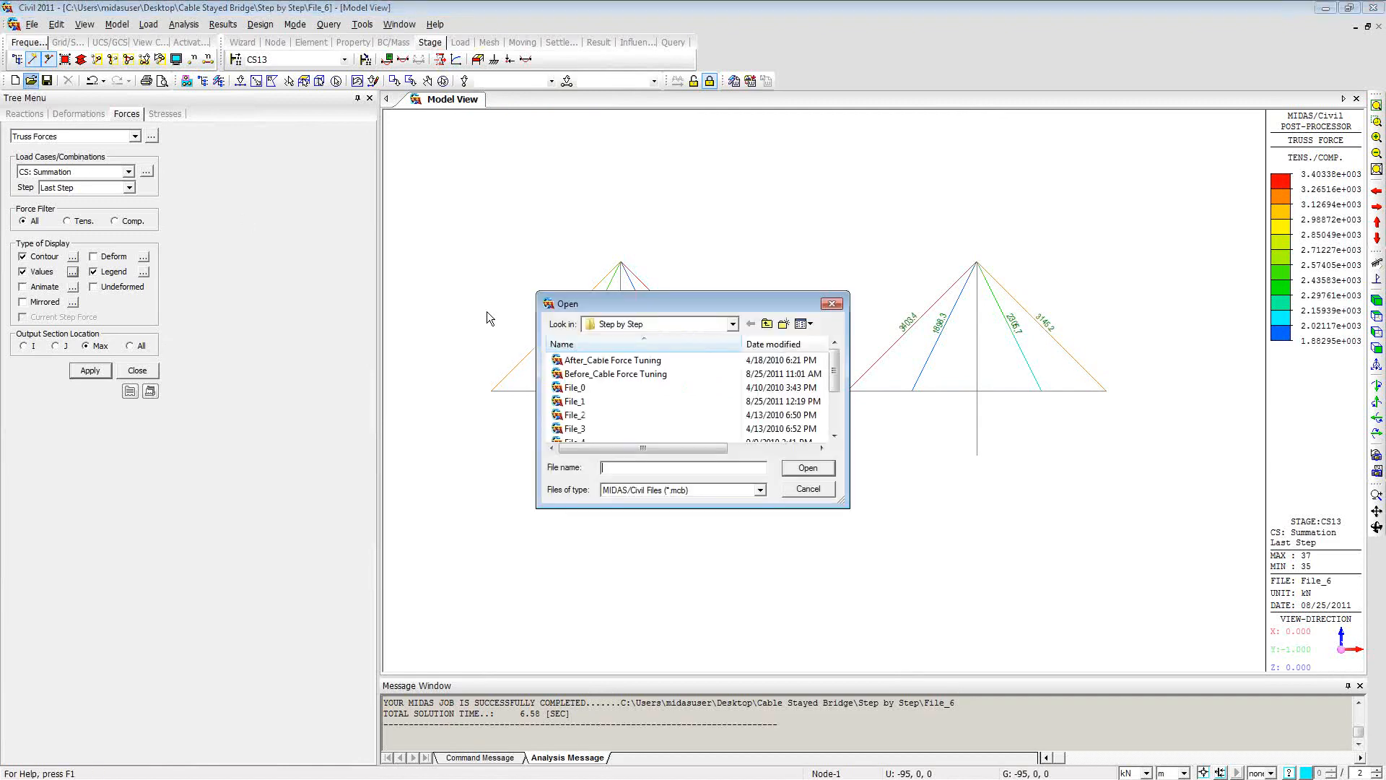
pyautogui.click(590, 375)
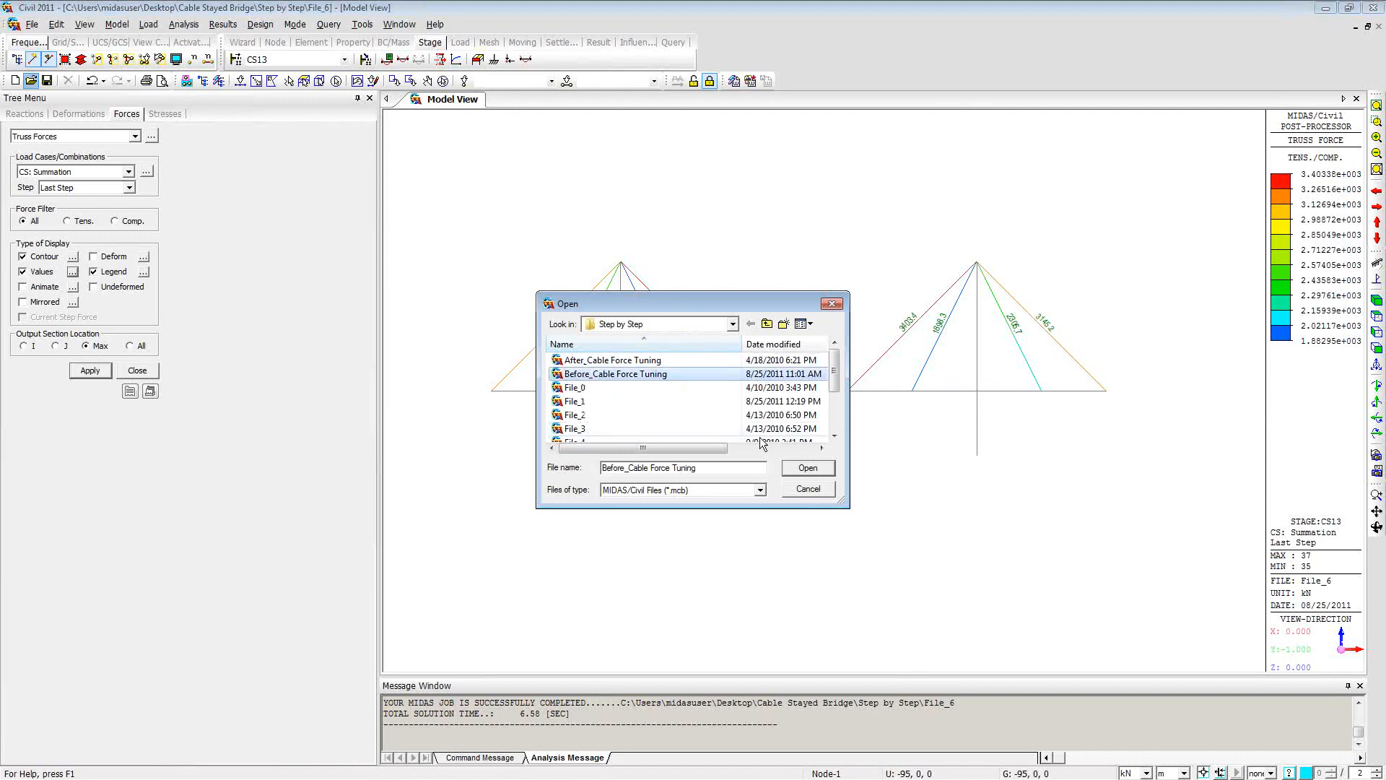
pyautogui.click(807, 468)
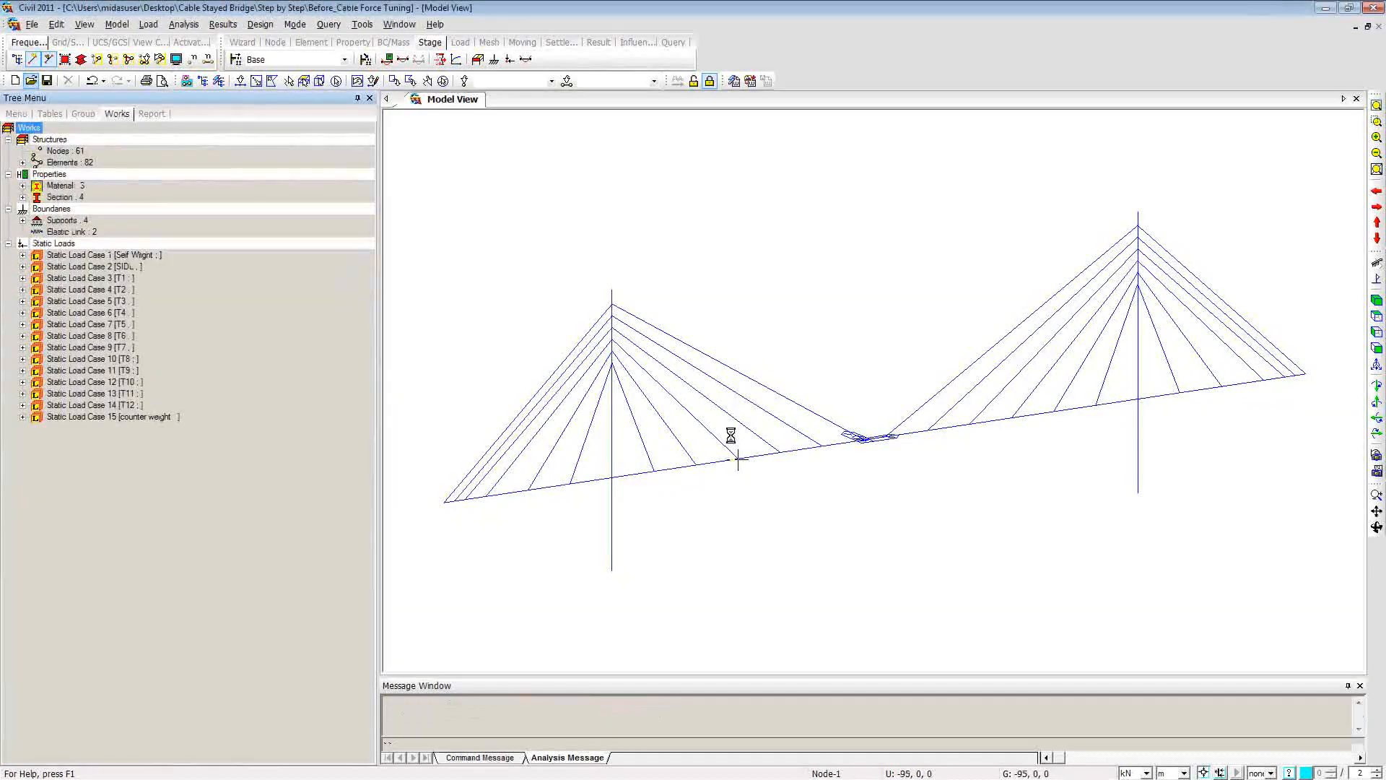
# Step: Show the bridge with its solid section shapes, inspect it in 3D and return to the front view
pyautogui.click(1377, 348)
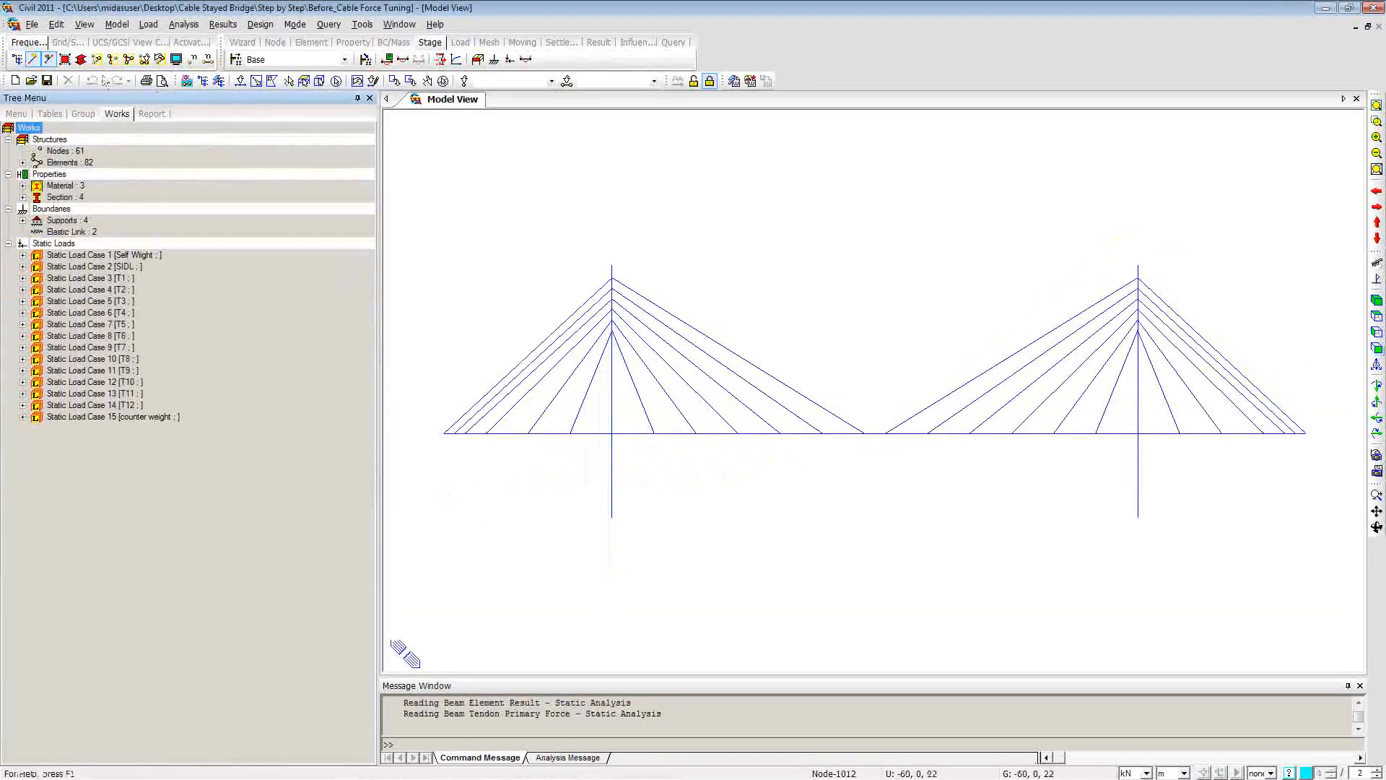
pyautogui.click(80, 59)
pyautogui.keyDown('ctrl'); pyautogui.moveTo(544, 441); pyautogui.dragTo(663, 551, button='middle'); pyautogui.keyUp('ctrl')
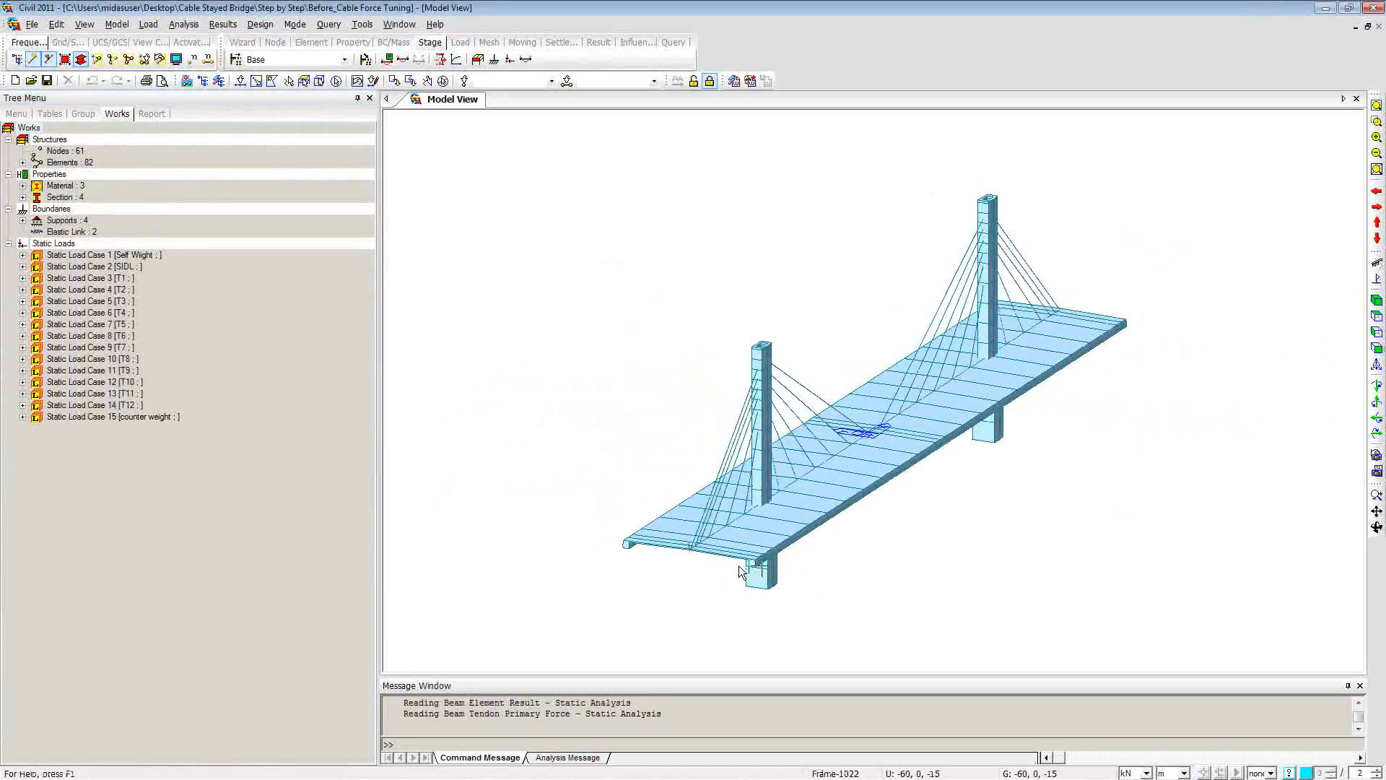
pyautogui.keyDown('ctrl'); pyautogui.moveTo(842, 597); pyautogui.dragTo(730, 563, button='middle'); pyautogui.keyUp('ctrl')
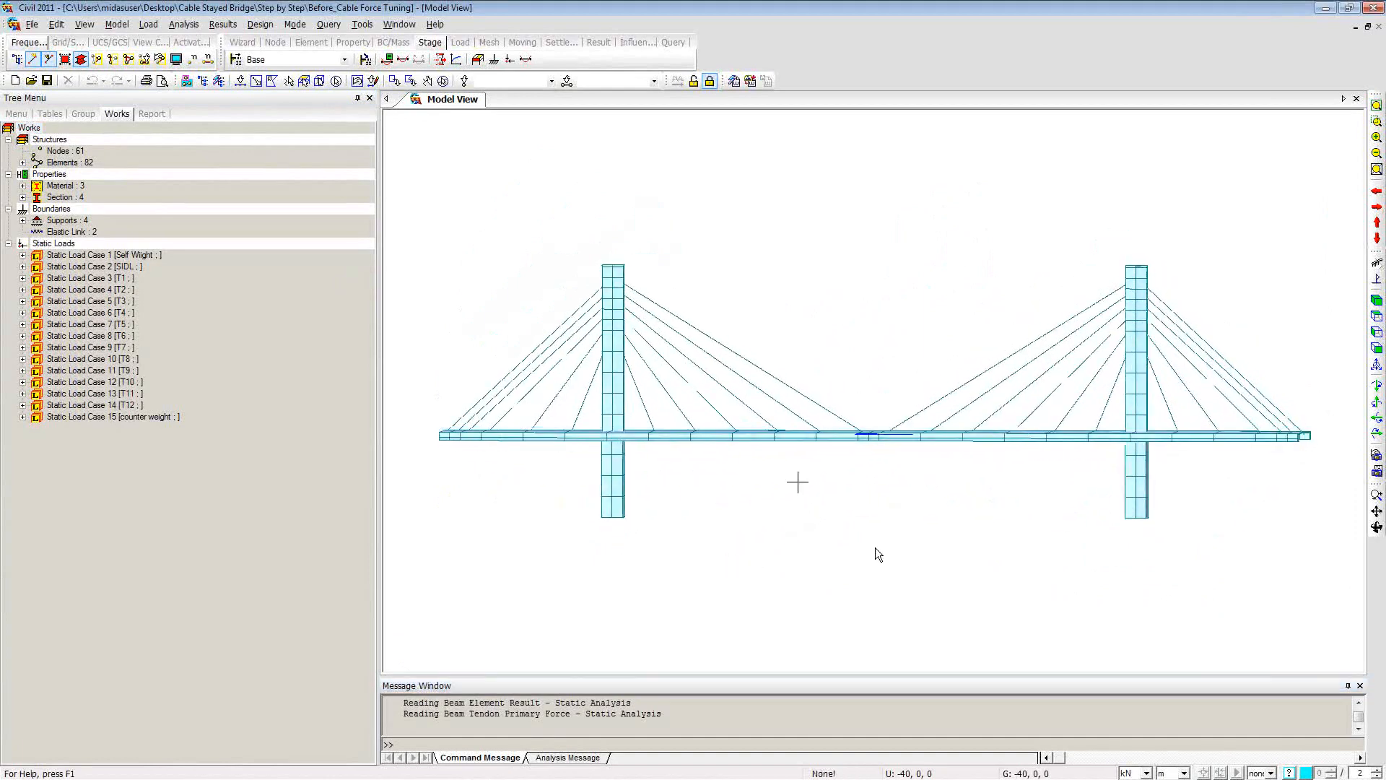
pyautogui.click(1377, 349)
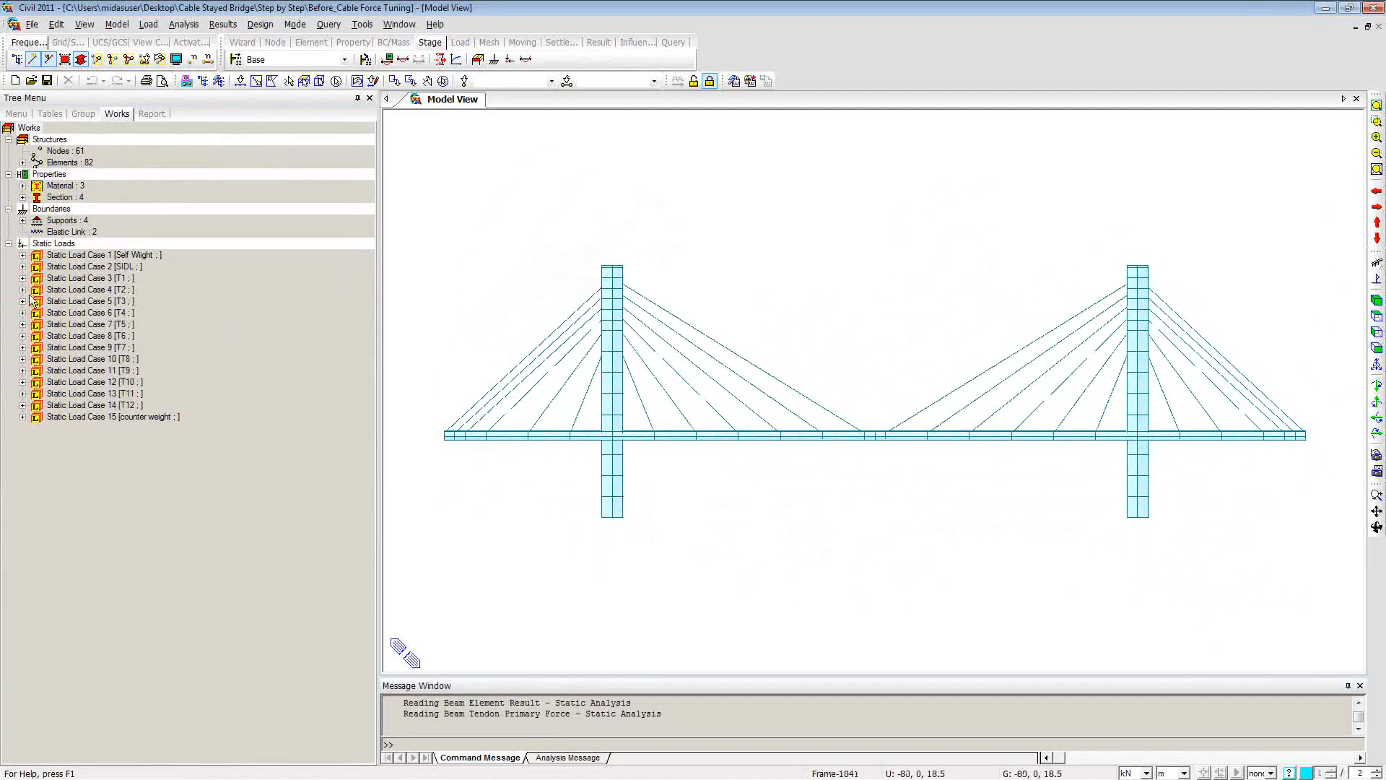
# Step: Display the pretension loads of static load case T1 on the model
pyautogui.click(24, 266)
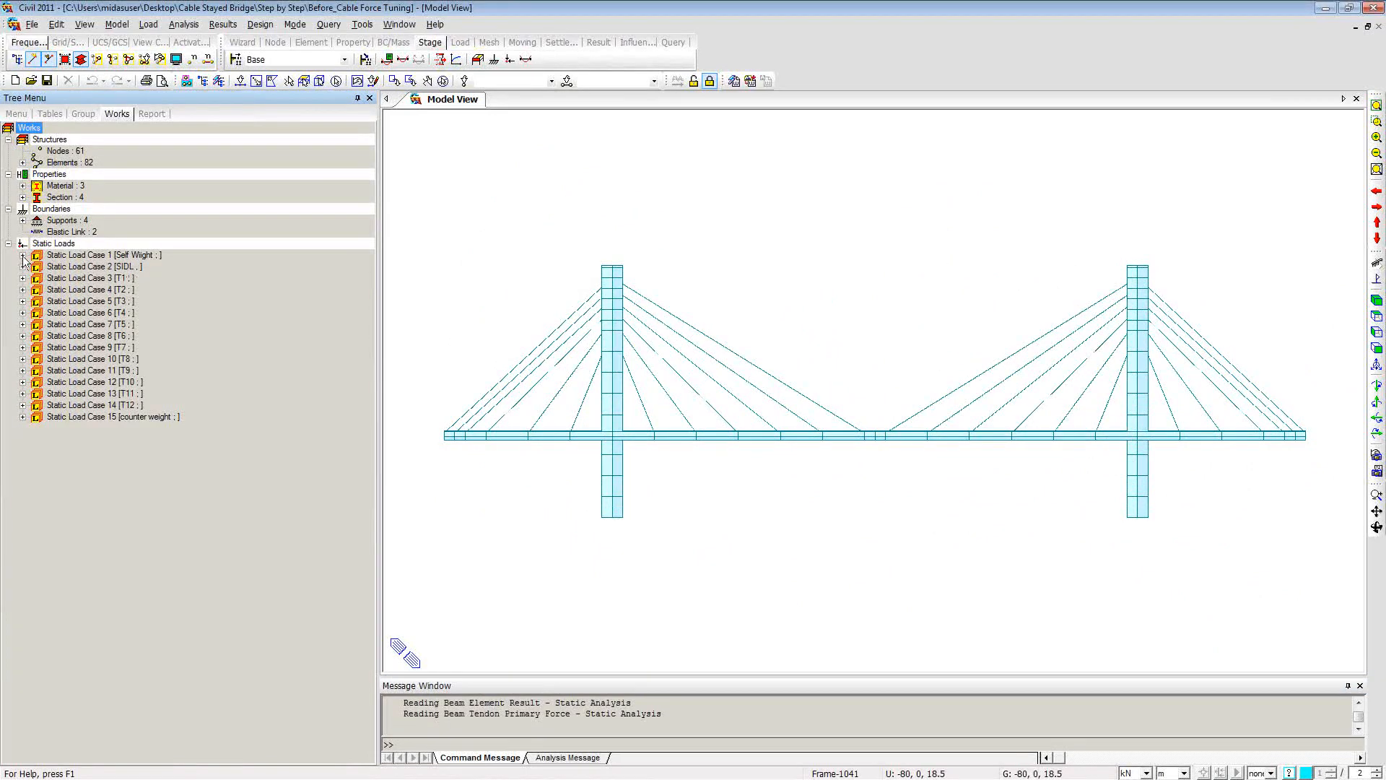
pyautogui.click(23, 278)
pyautogui.rightClick(72, 290)
pyautogui.click(105, 321)
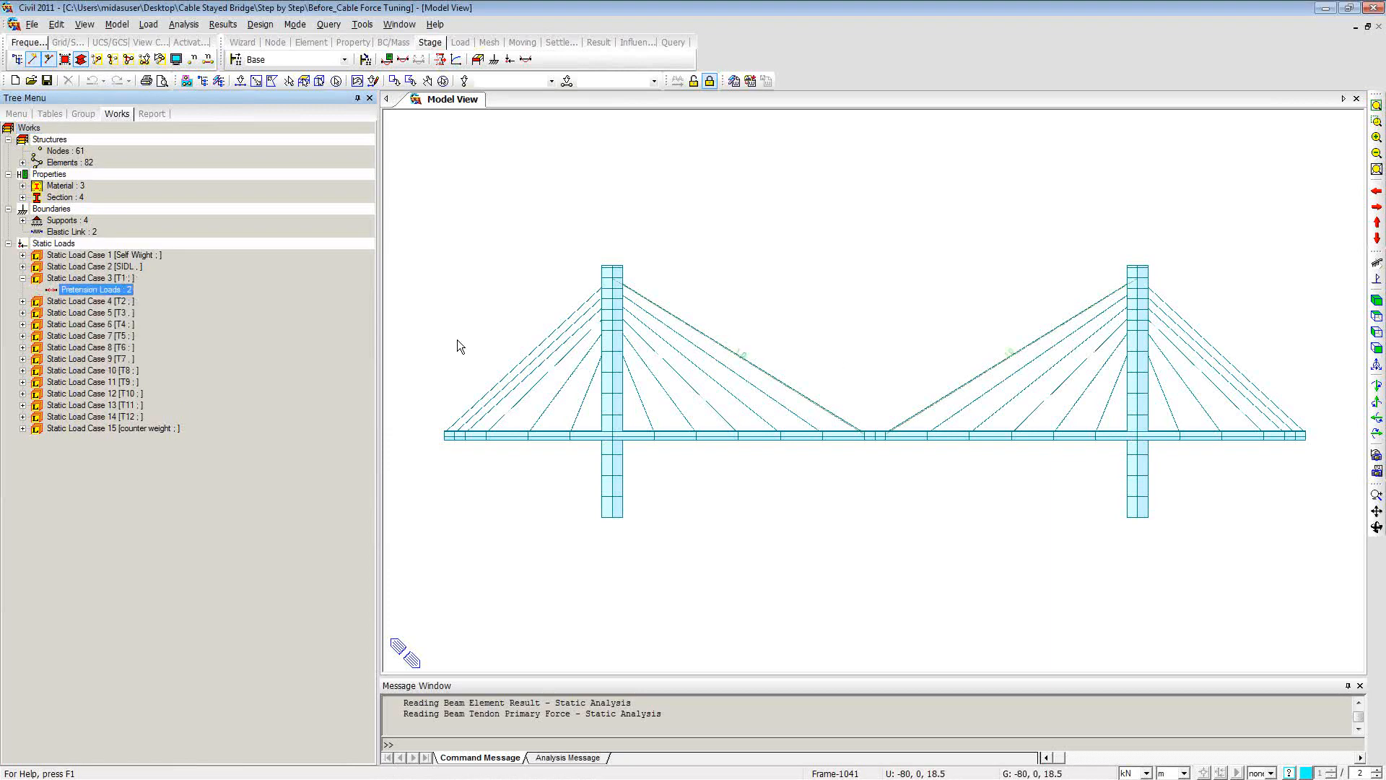
# Step: Review the table of pretension loads for load cases T1 to T12, close it and collapse load case T1
pyautogui.rightClick(130, 292)
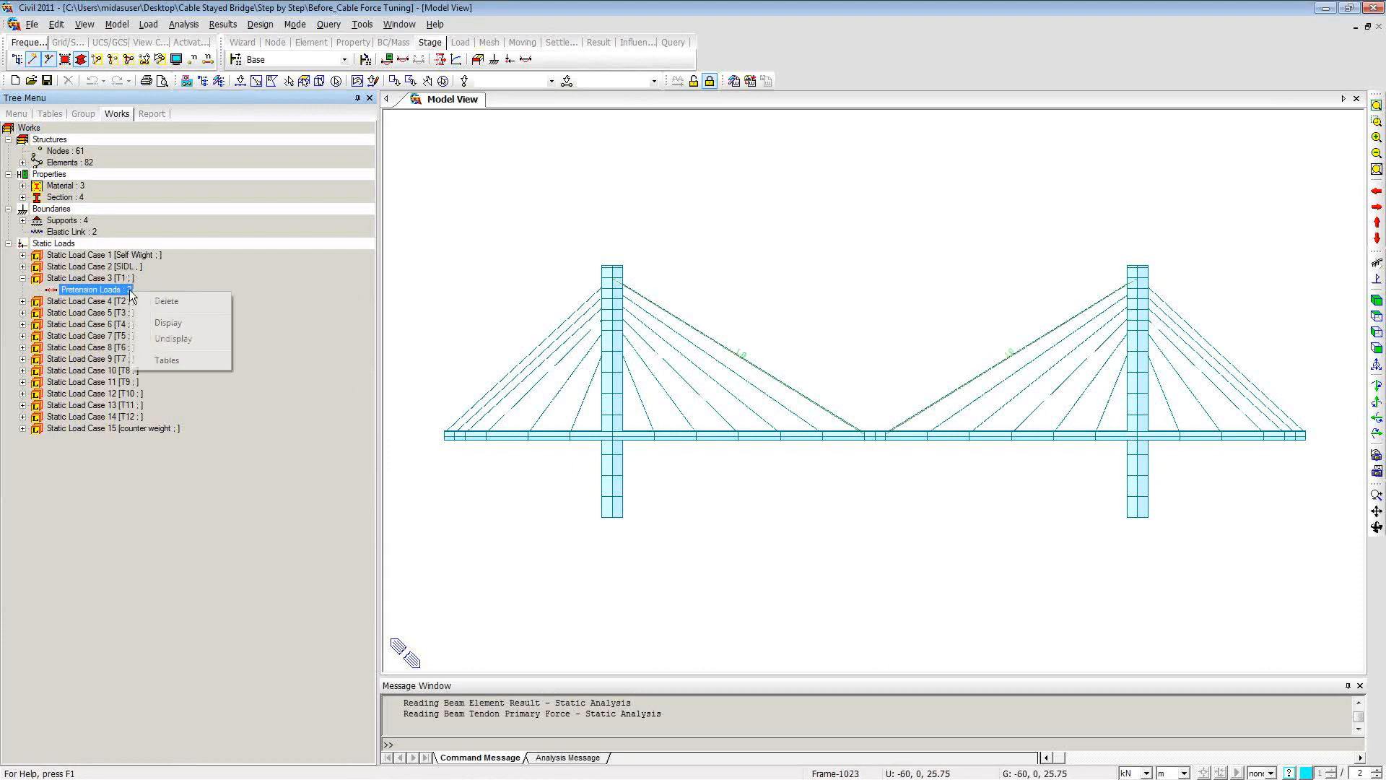
pyautogui.click(167, 359)
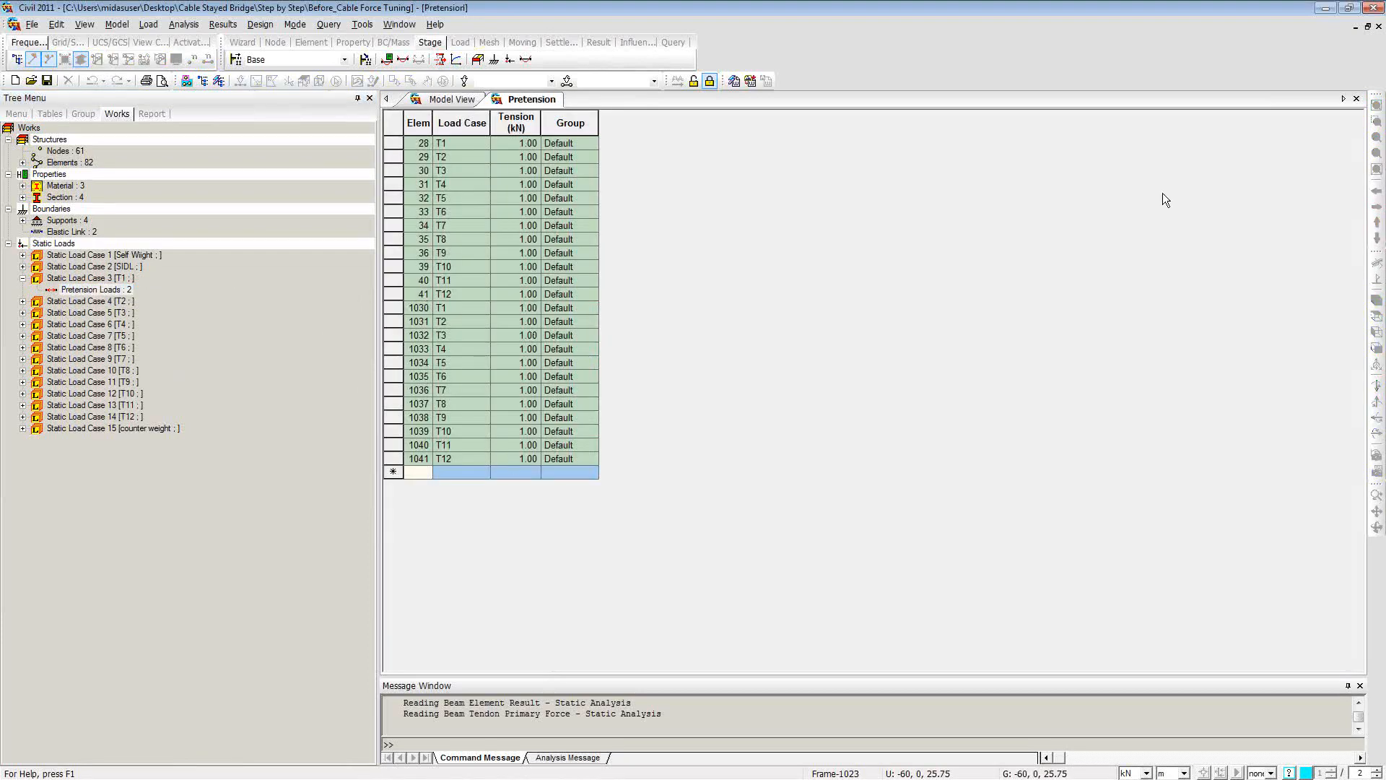
pyautogui.click(1357, 99)
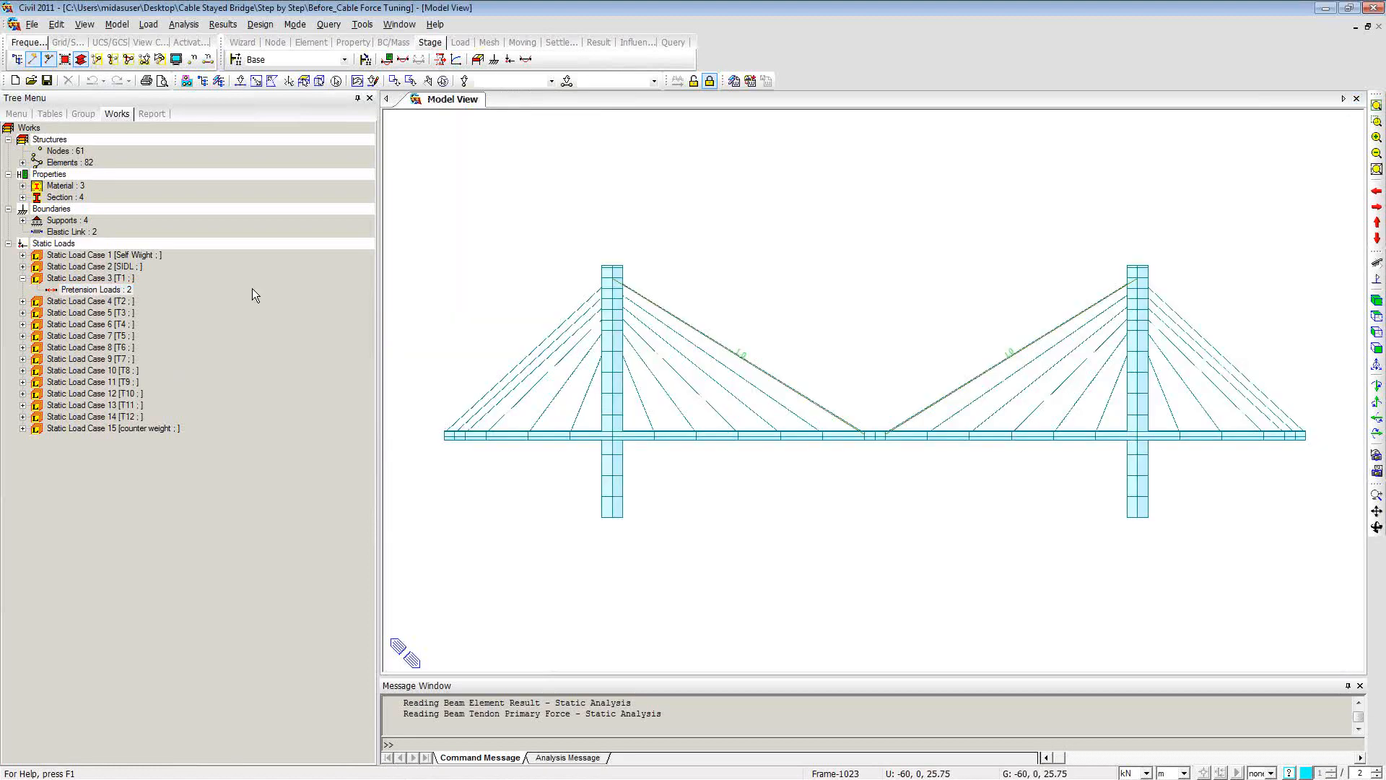
pyautogui.click(22, 278)
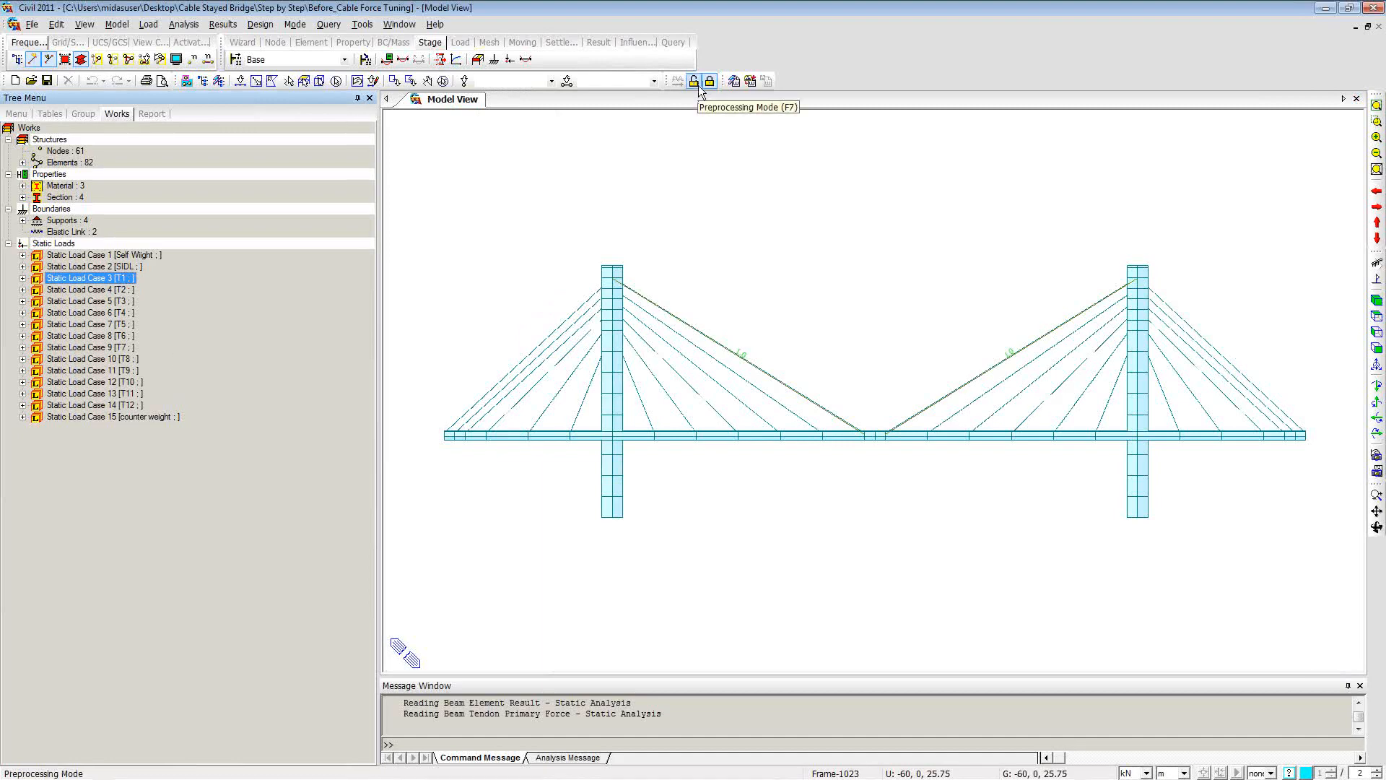
# Step: Add an unknown load factor item named Moment Control and open its beam force constraint table
pyautogui.click(222, 23)
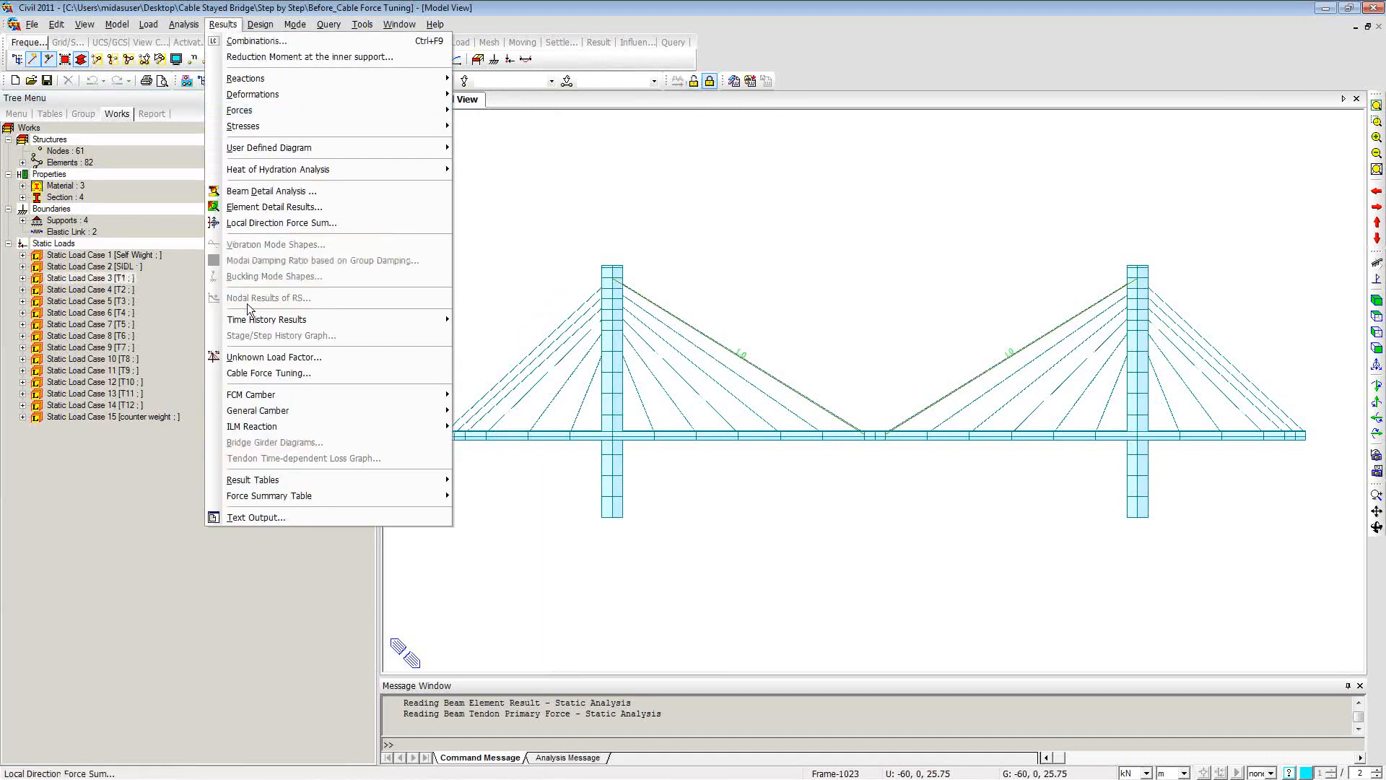
pyautogui.click(263, 358)
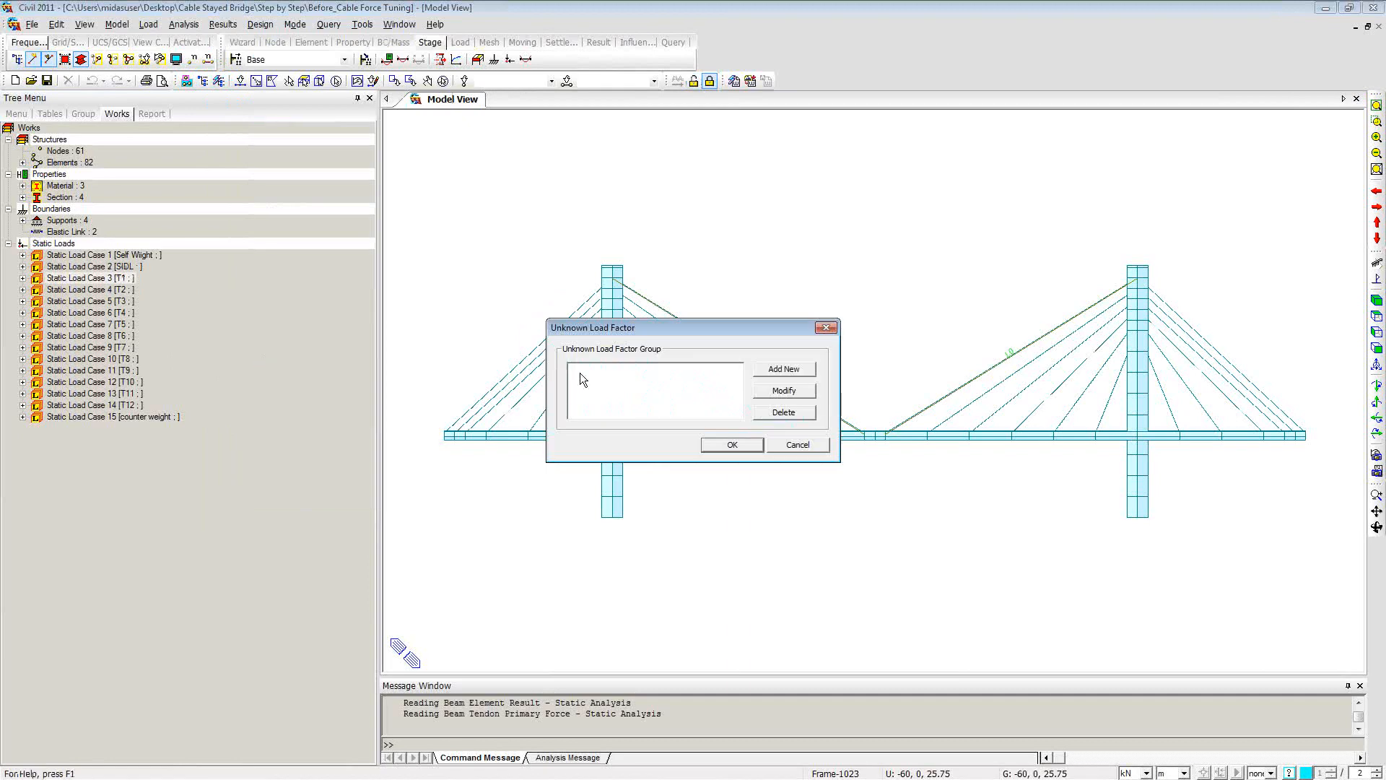
pyautogui.click(780, 373)
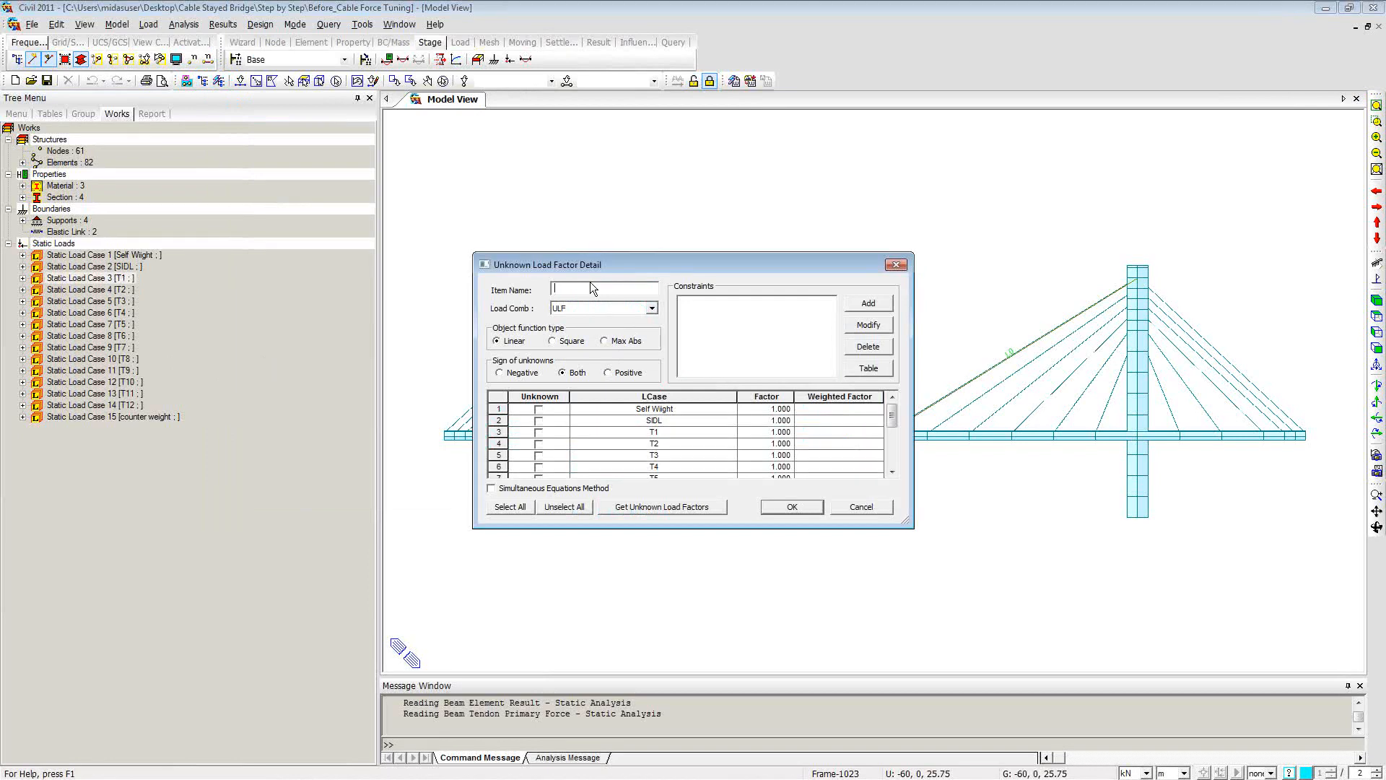
pyautogui.write('Mbment Control')
pyautogui.click(860, 369)
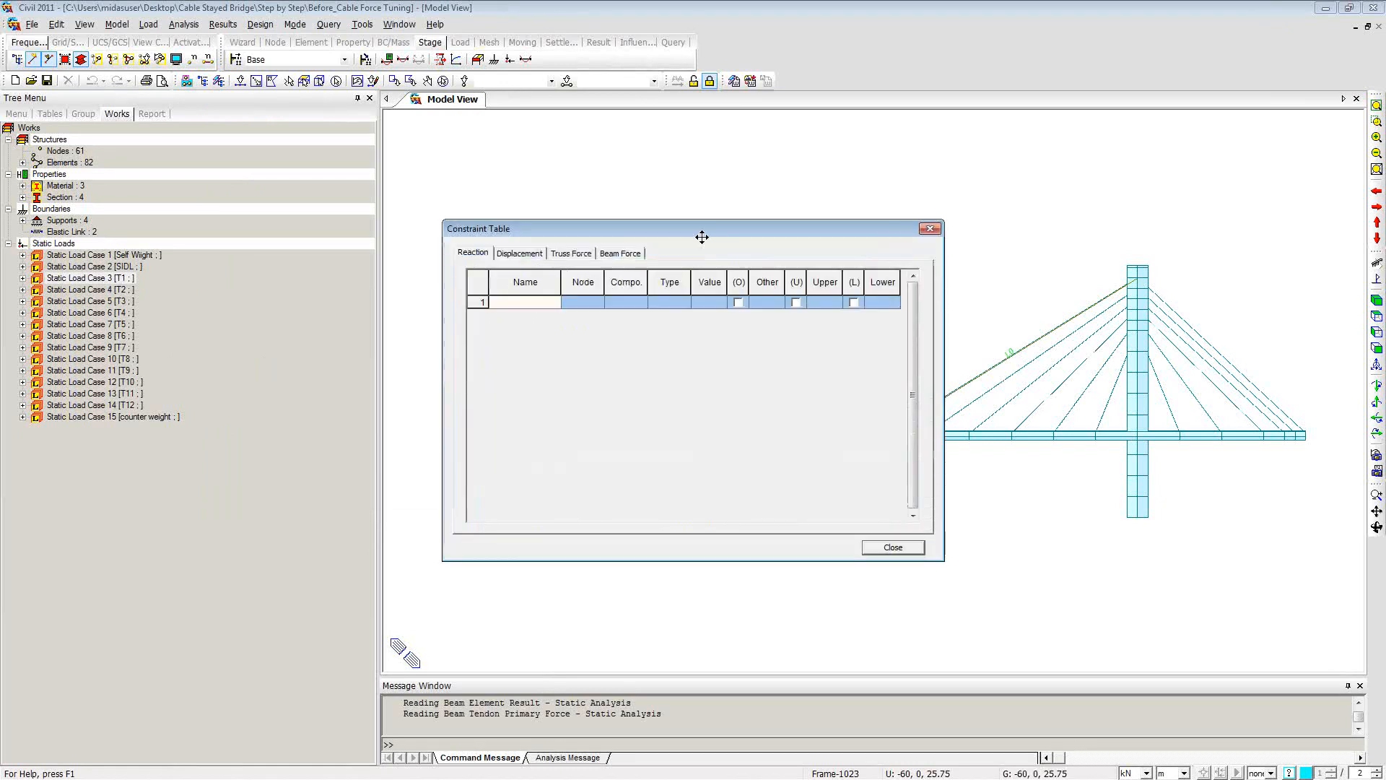
pyautogui.moveTo(701, 231); pyautogui.dragTo(702, 178)
pyautogui.click(610, 200)
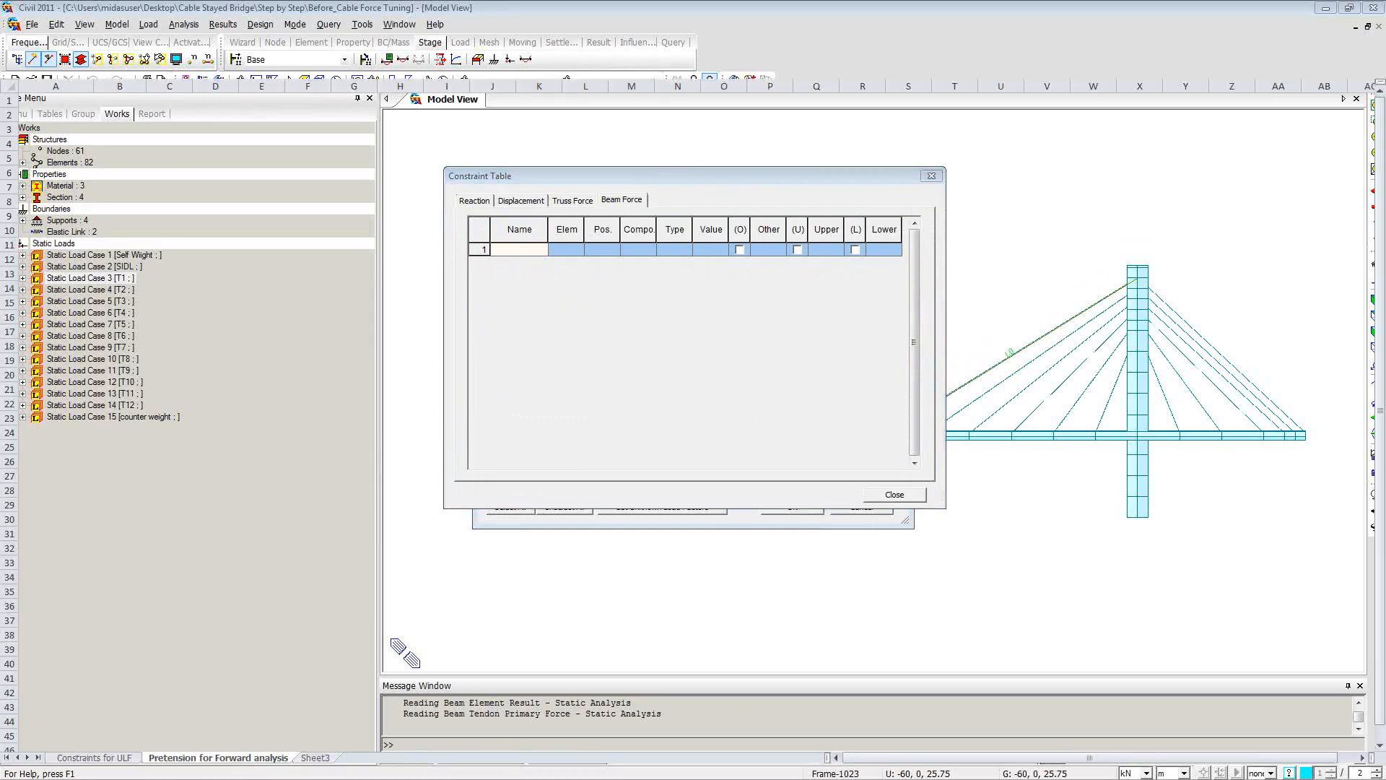
# Step: Switch to Excel, copy constraint rows M1001 to M1012 (A1:L12) from Sheet3 of Constraints for Cable tuning, and return to midas Civil
pyautogui.click(94, 766)
pyautogui.click(137, 293)
pyautogui.click(78, 271)
pyautogui.moveTo(45, 99); pyautogui.dragTo(678, 246)
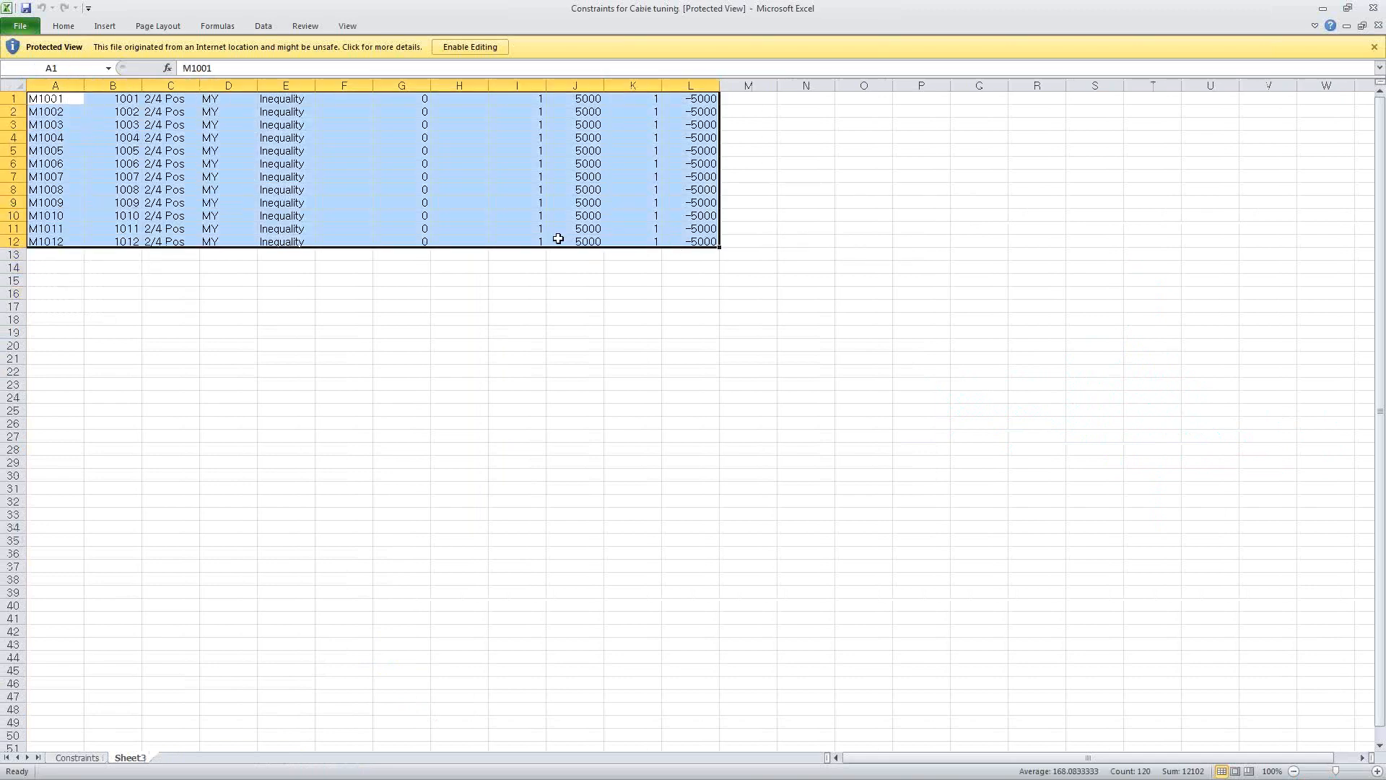
pyautogui.rightClick(531, 232)
pyautogui.click(566, 257)
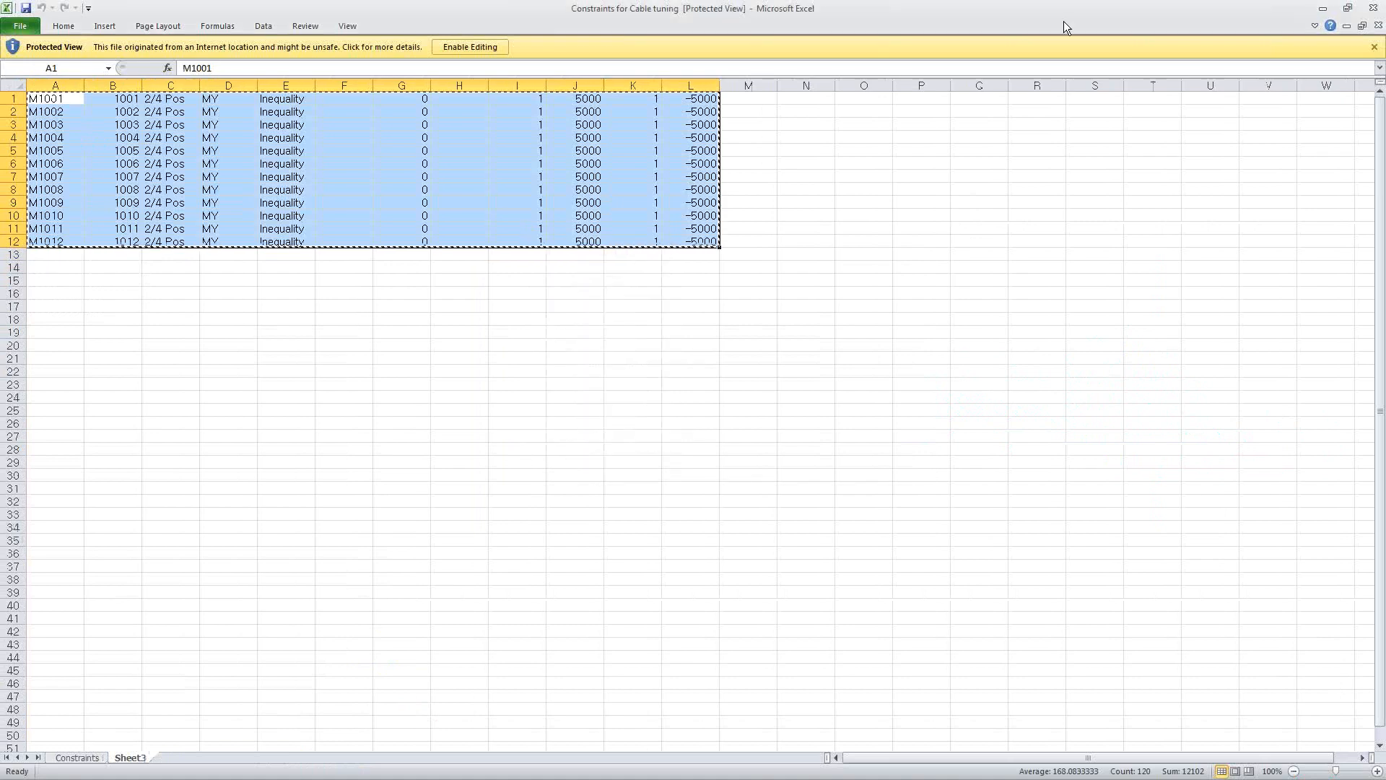
pyautogui.click(1323, 10)
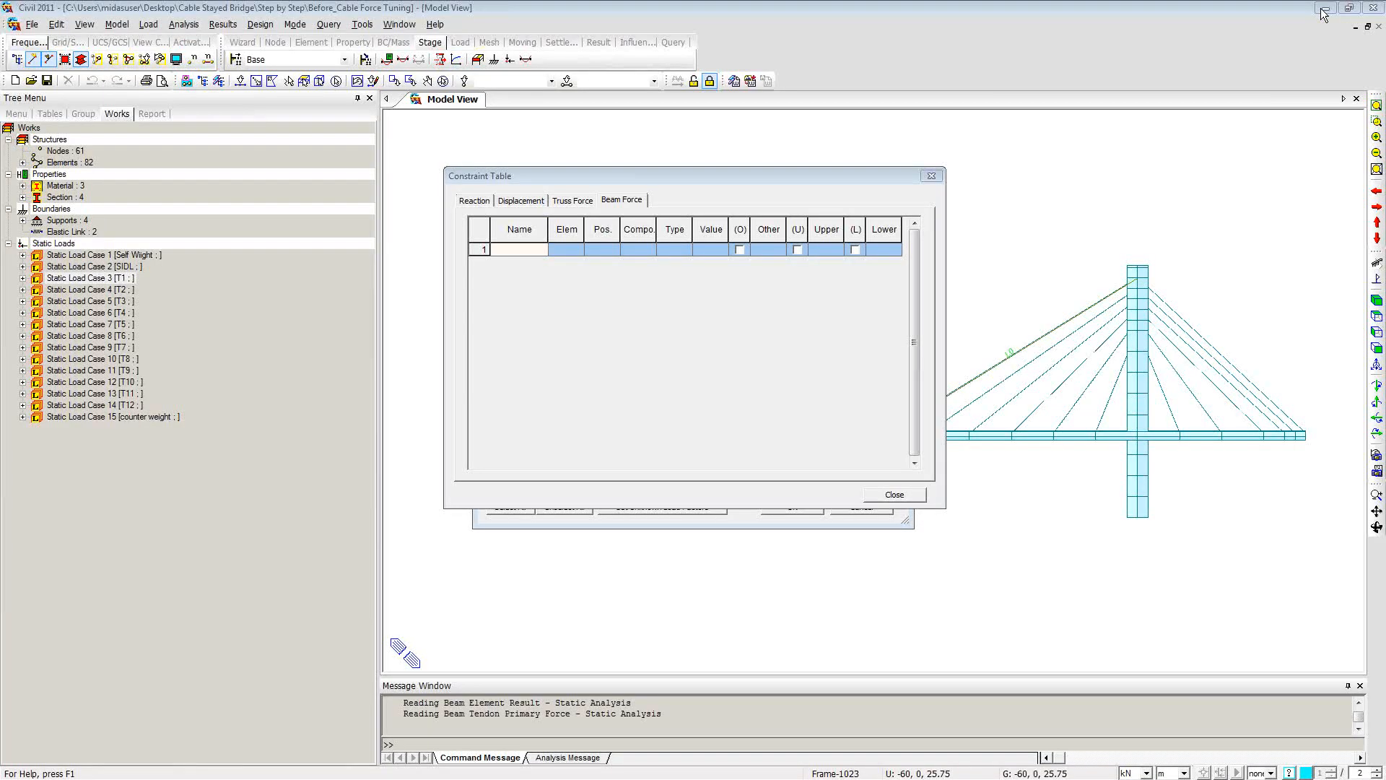
# Step: Paste the copied rows M1001 to M1012 as beam force constraints, check all columns and close the constraint table
pyautogui.click(518, 248)
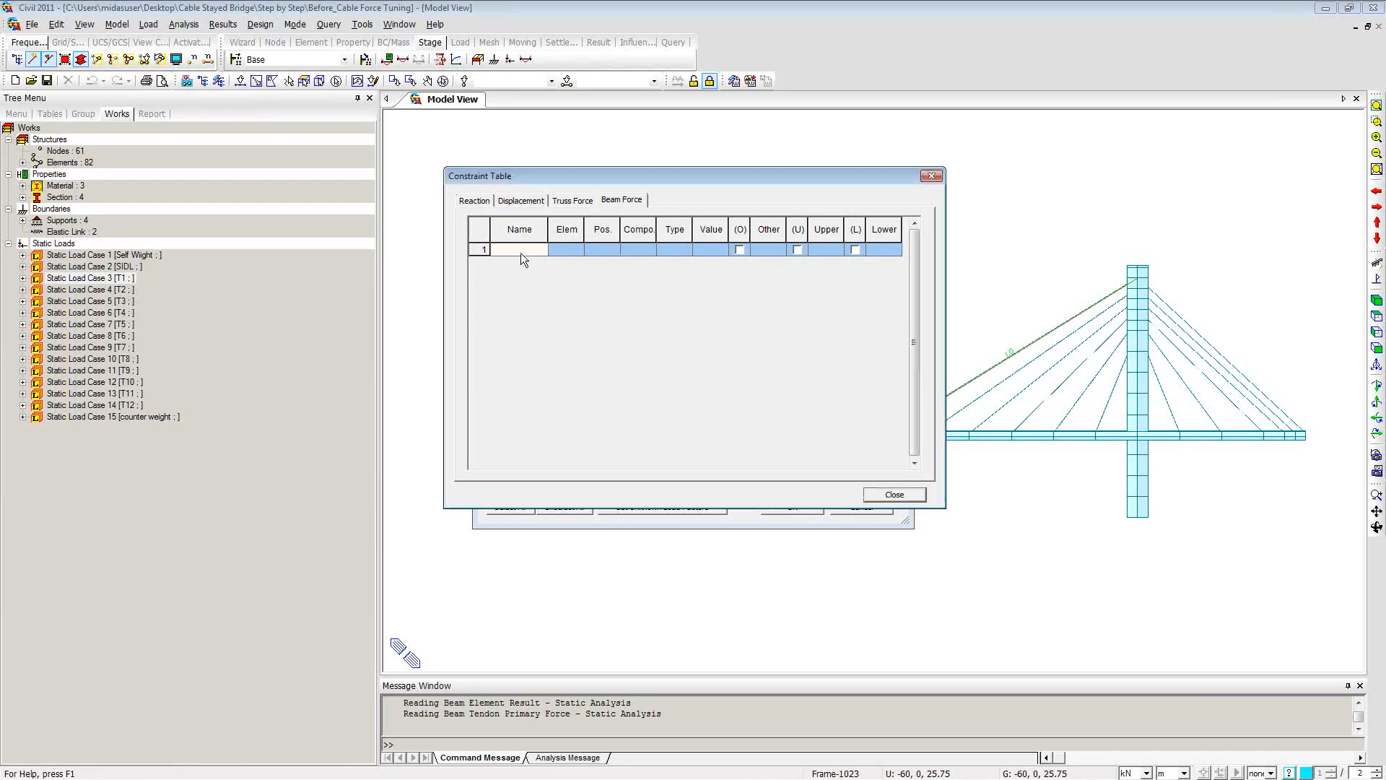
pyautogui.hotkey('ctrl', 'v')
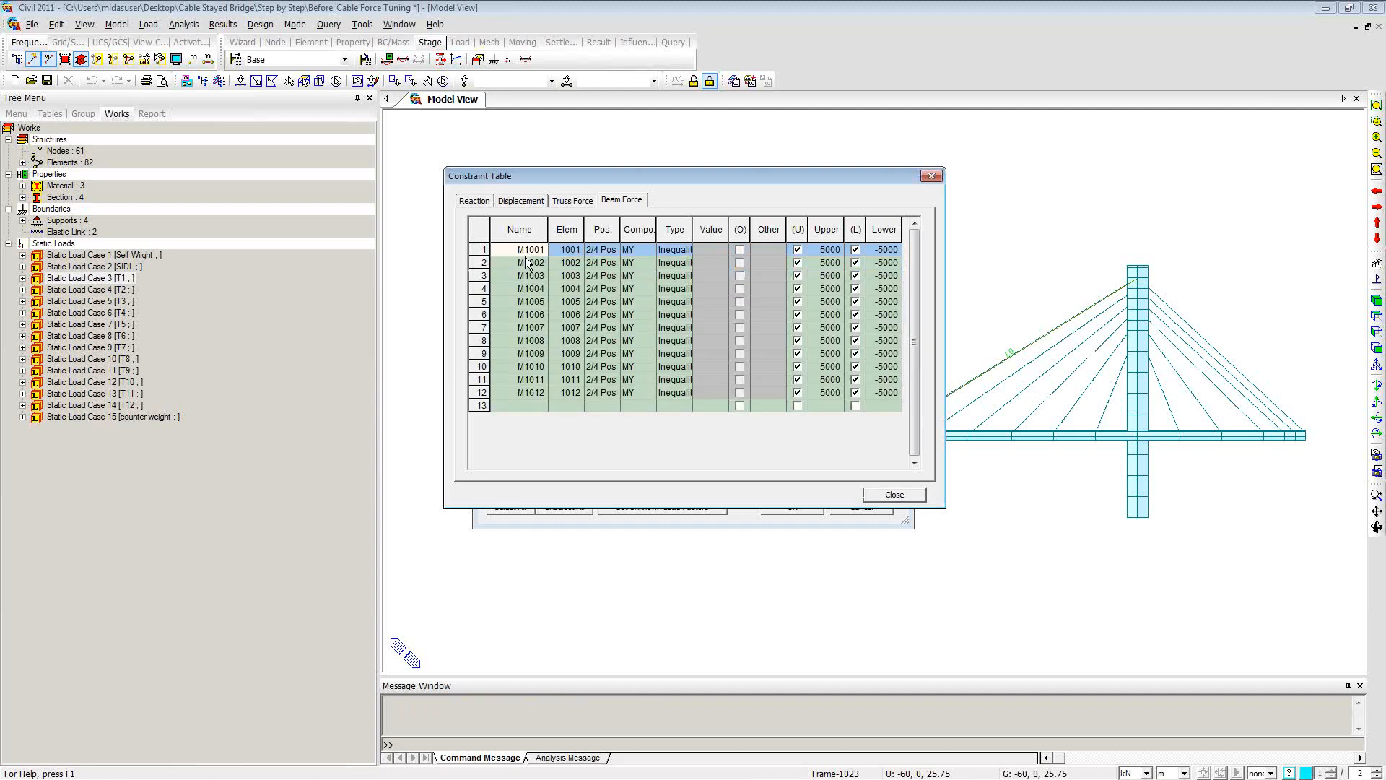
pyautogui.moveTo(692, 230); pyautogui.dragTo(712, 229)
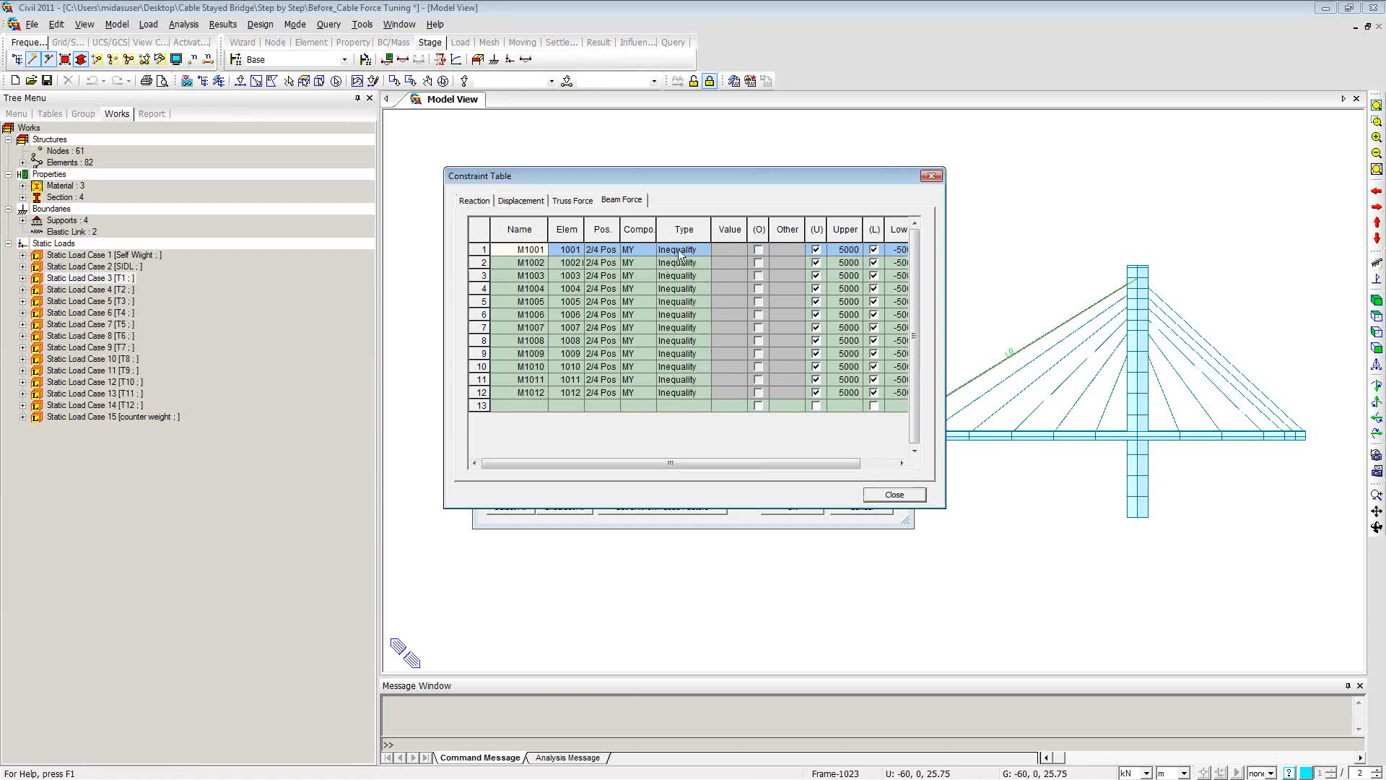
pyautogui.moveTo(784, 465); pyautogui.dragTo(844, 461)
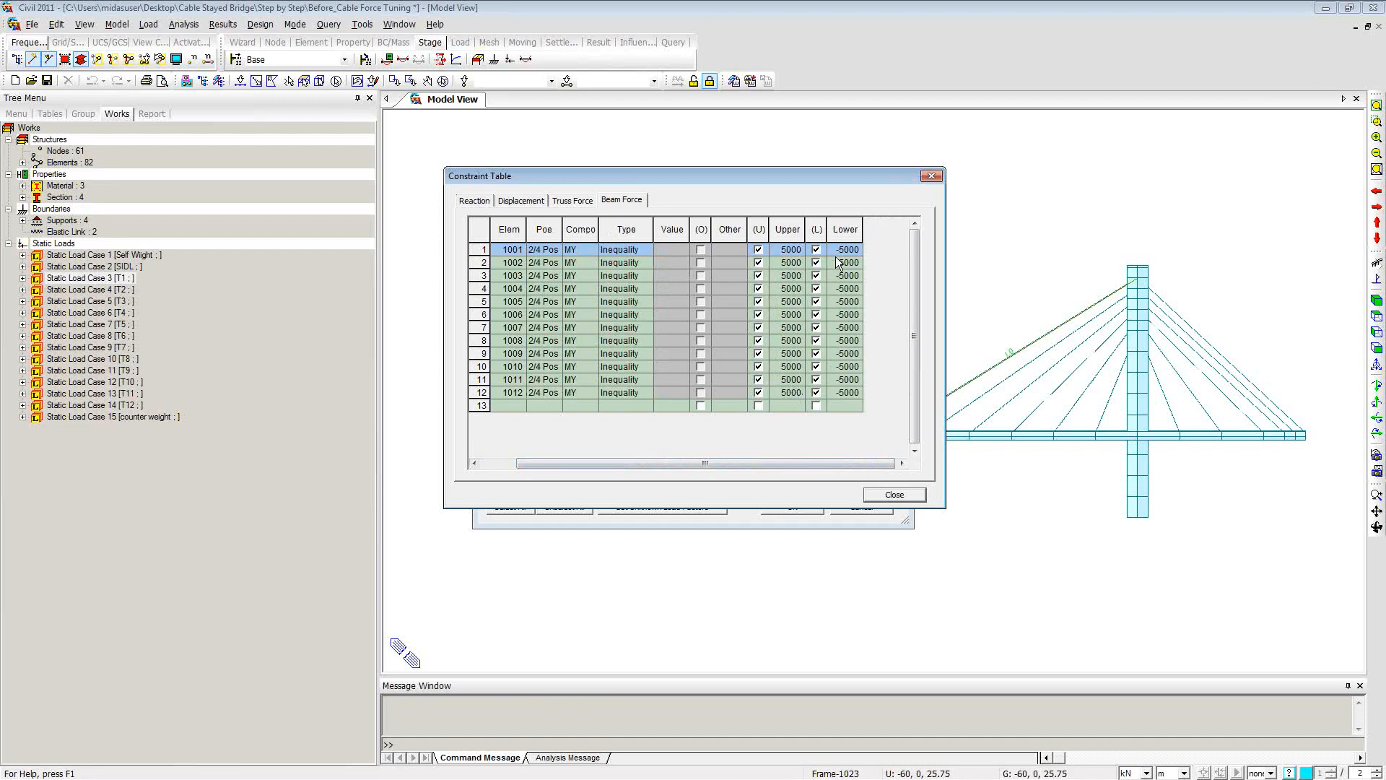
pyautogui.moveTo(821, 463); pyautogui.dragTo(718, 471)
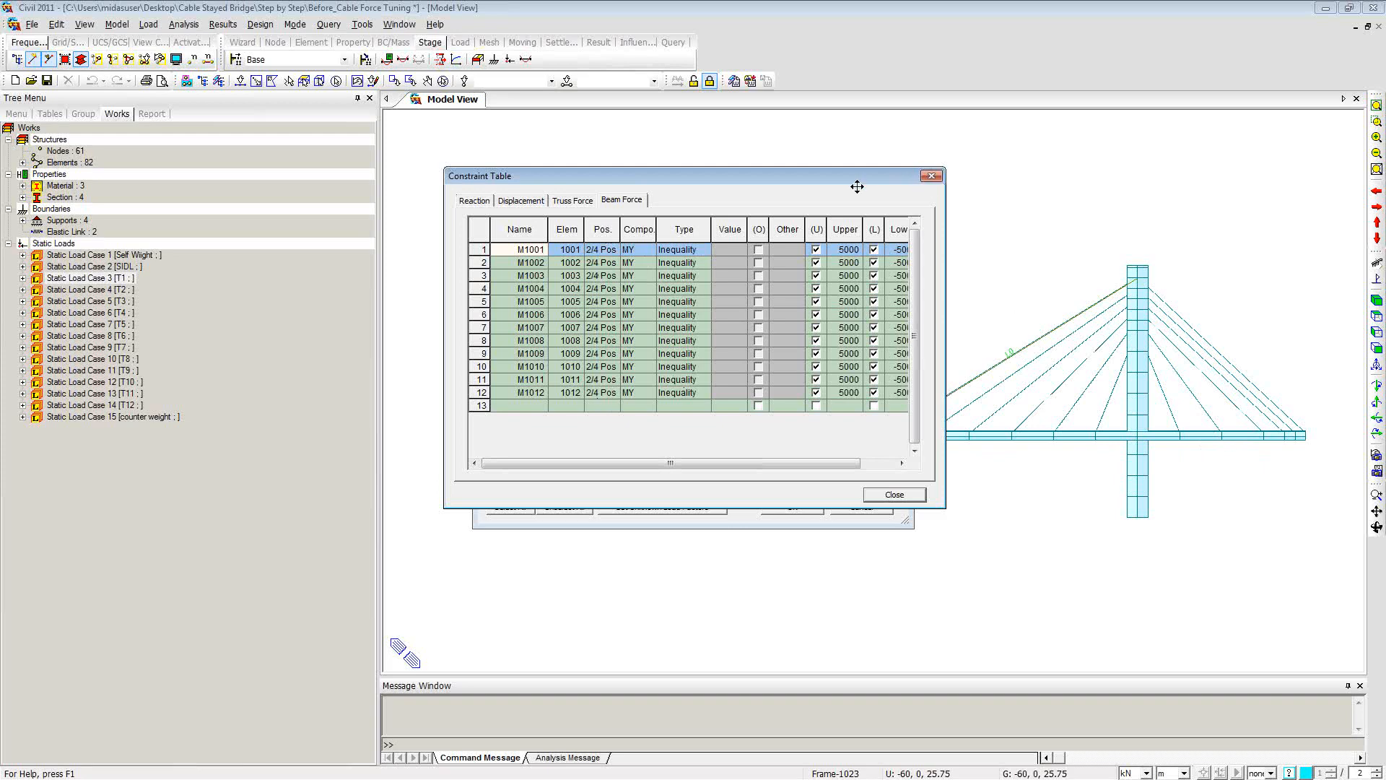
pyautogui.click(895, 494)
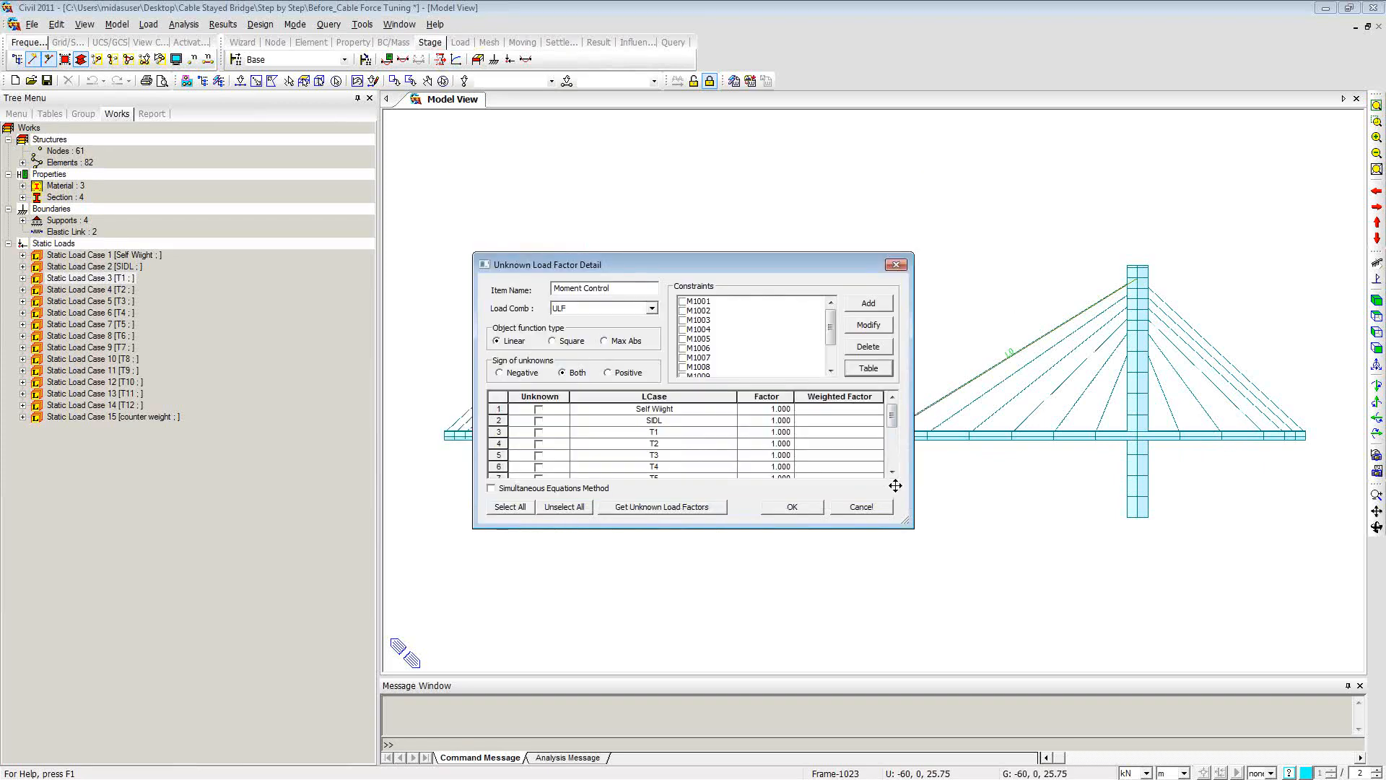
# Step: Activate constraints M1001 to M1012 and set the object function type to Square and the sign of unknowns to Positive
pyautogui.moveTo(739, 303); pyautogui.dragTo(745, 392)
pyautogui.click(683, 367)
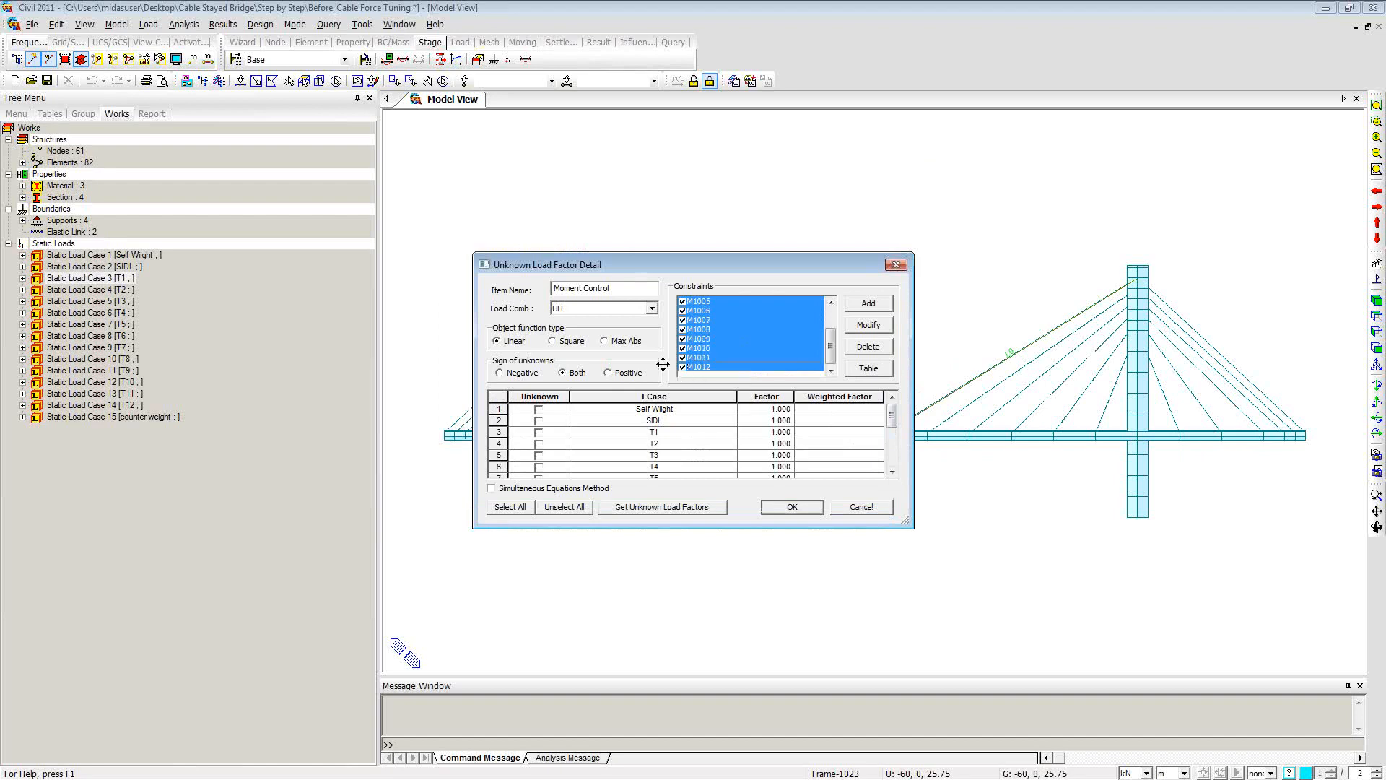
pyautogui.click(554, 342)
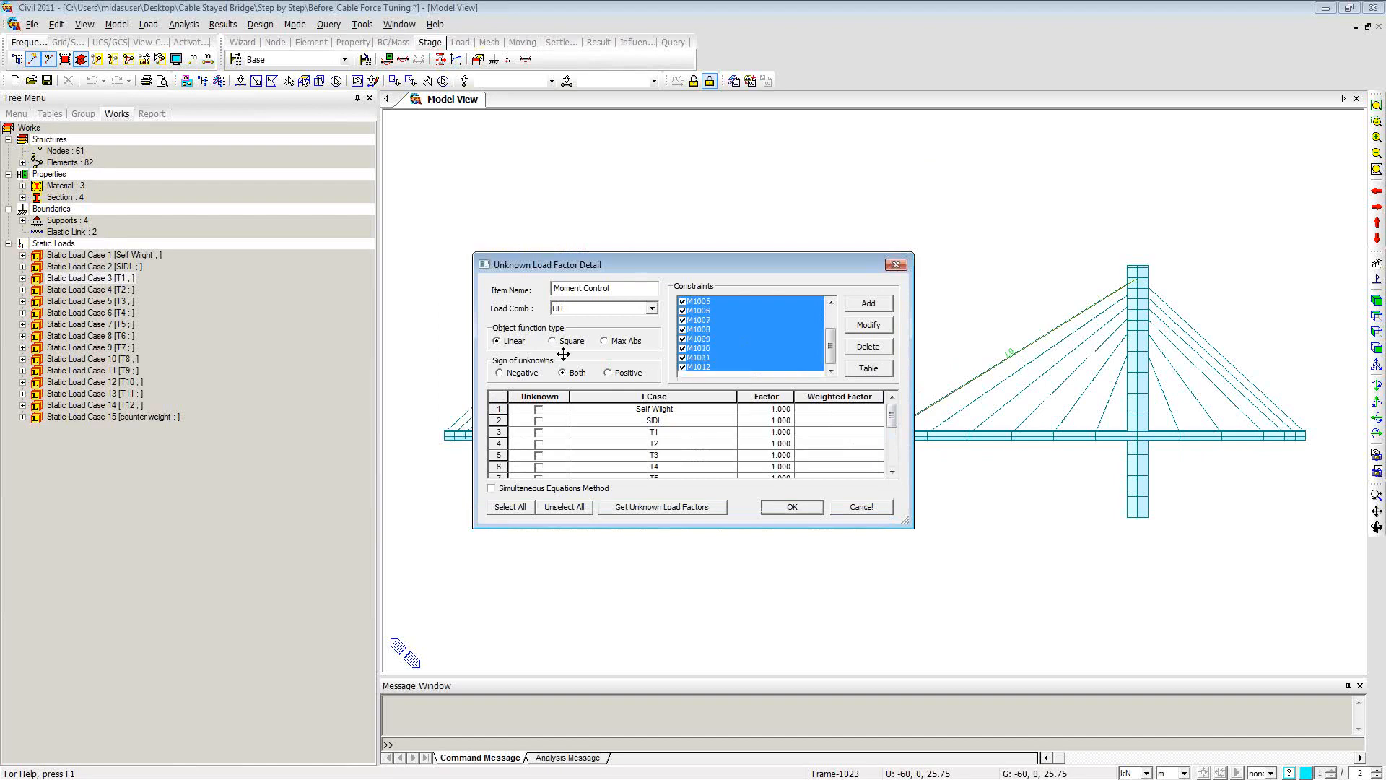
pyautogui.click(608, 372)
# Step: Mark load cases T1 to T12 as unknown, excluding self weight, SIDL and counter weight
pyautogui.click(521, 509)
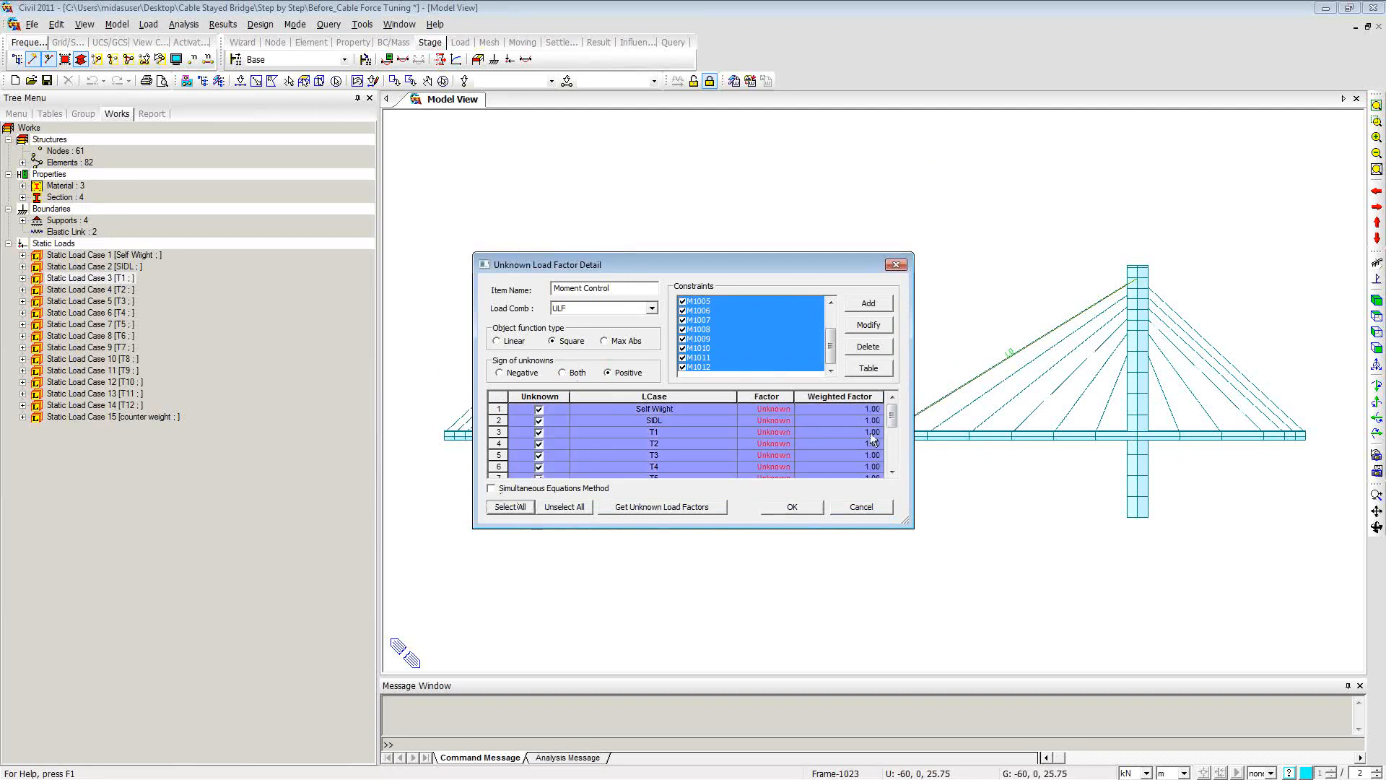
pyautogui.click(538, 409)
pyautogui.click(539, 420)
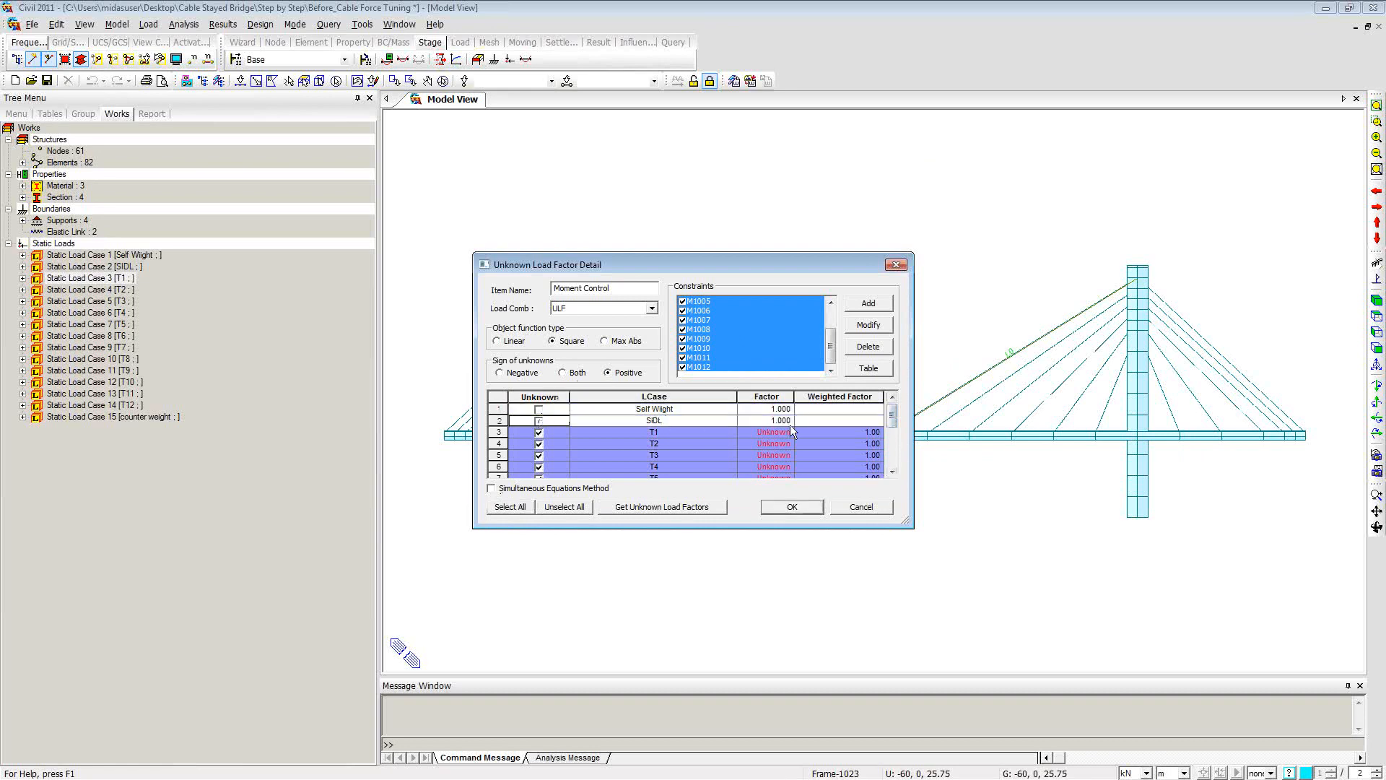
pyautogui.moveTo(892, 417); pyautogui.dragTo(895, 456)
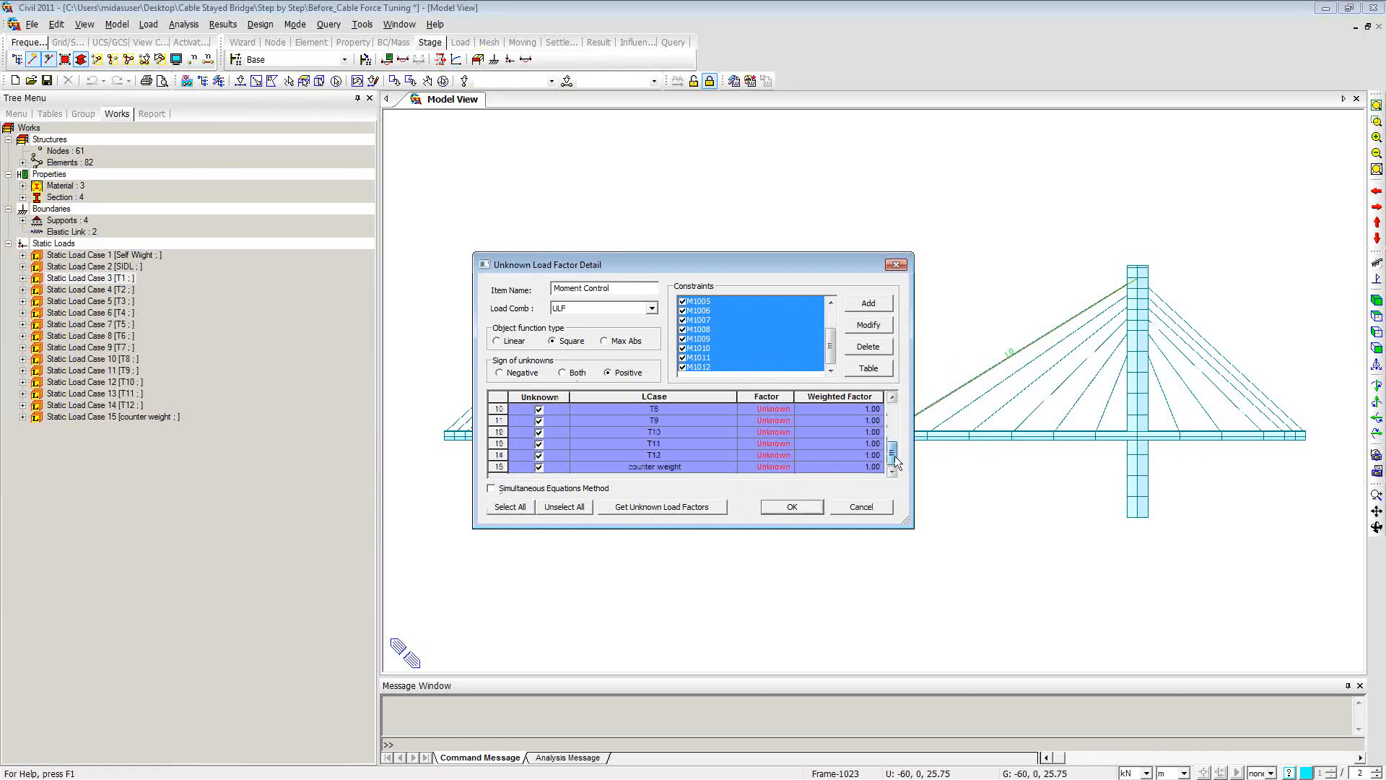
pyautogui.click(538, 467)
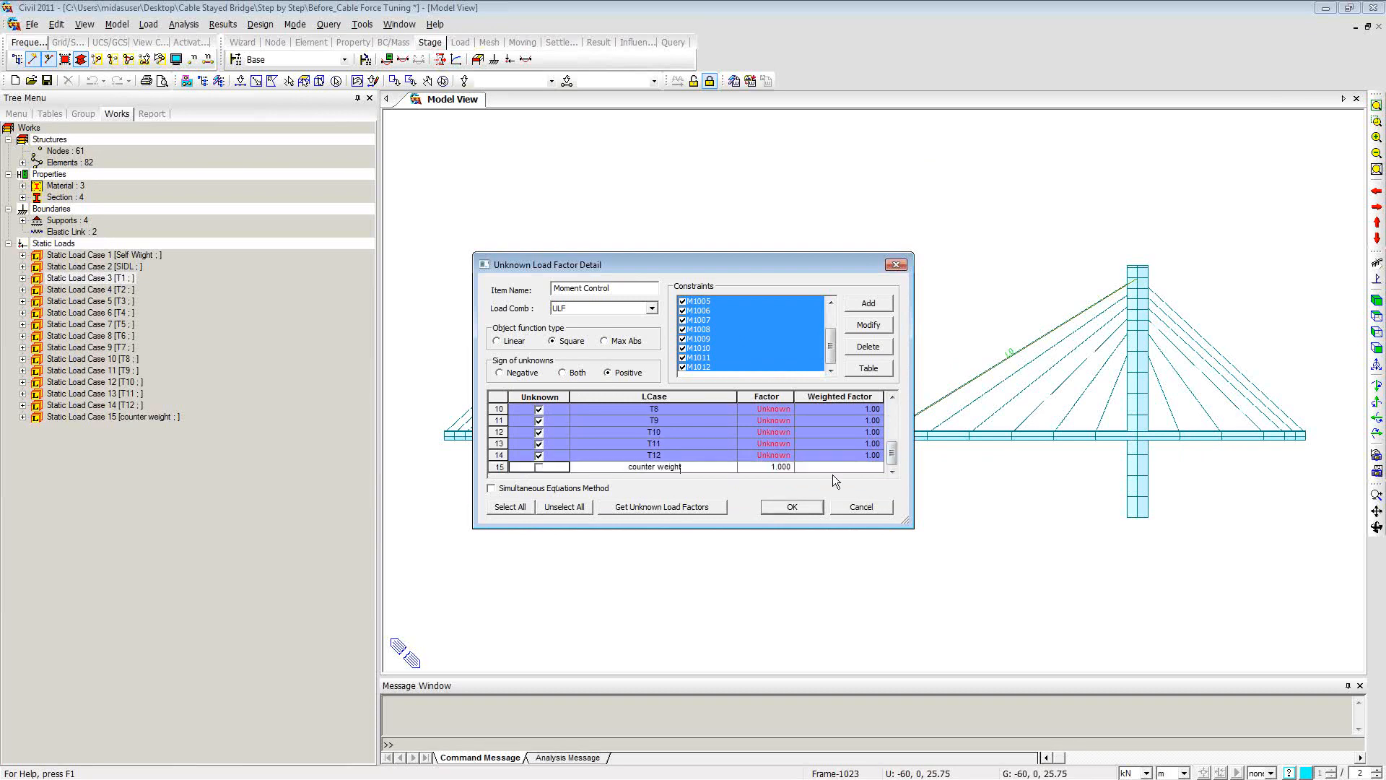
pyautogui.moveTo(888, 462); pyautogui.dragTo(904, 431)
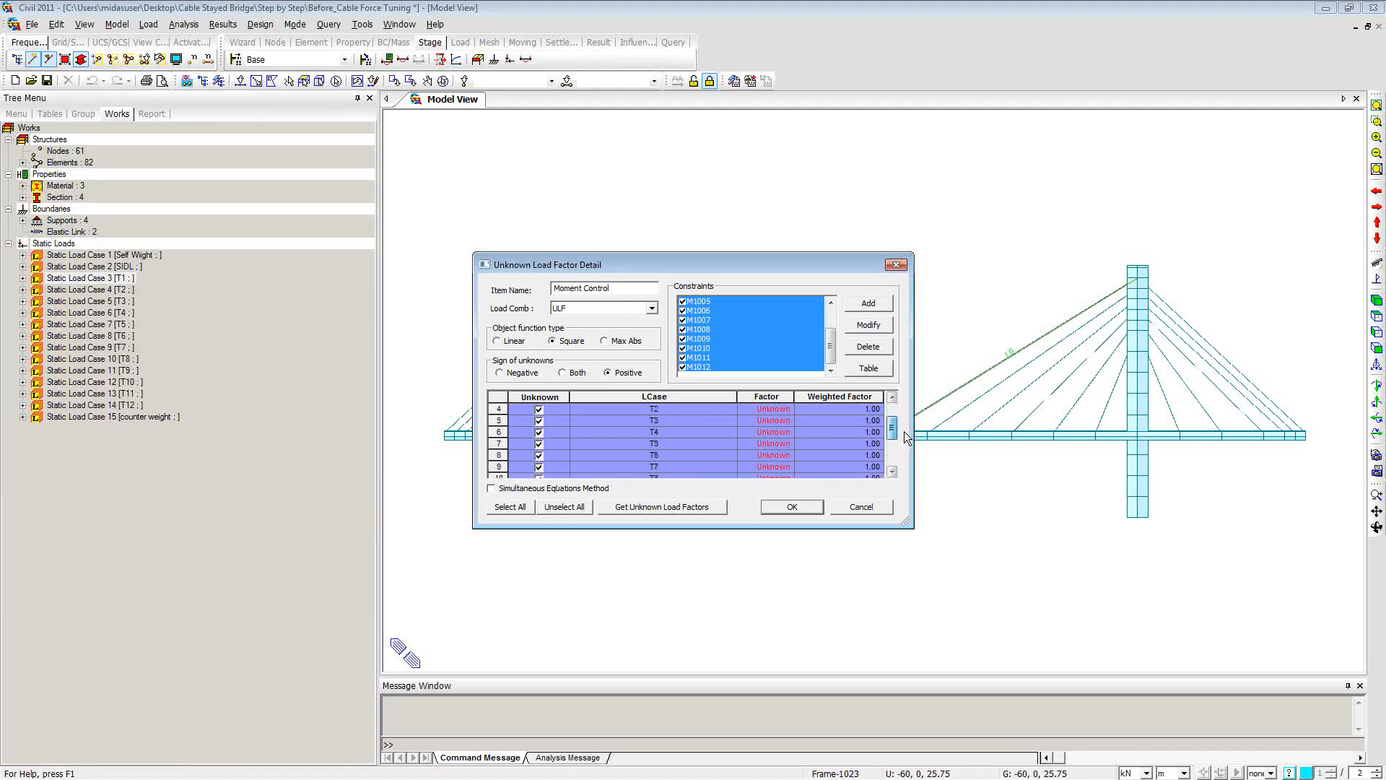
# Step: Calculate the unknown load factors and review the factors, constraint values and upper and lower bounds
pyautogui.click(700, 508)
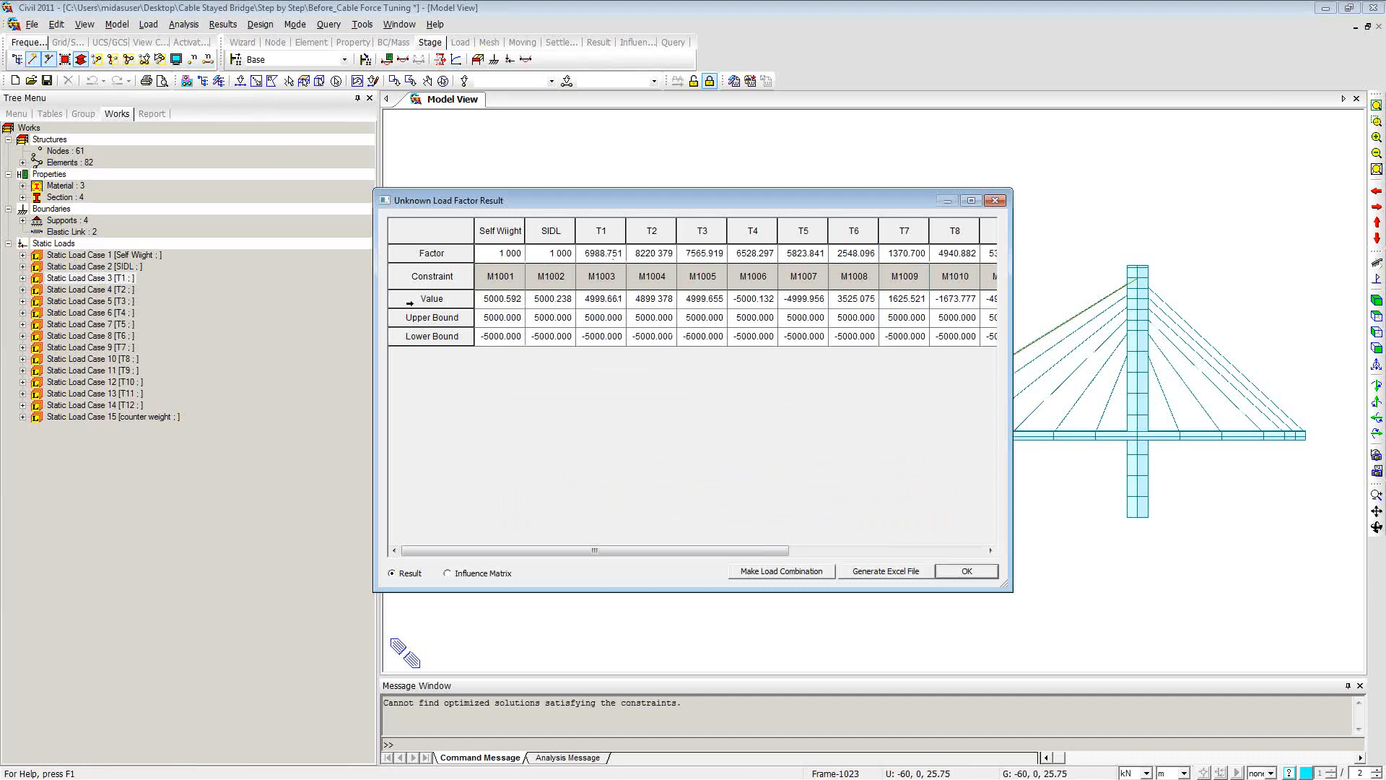
pyautogui.click(408, 304)
pyautogui.moveTo(406, 318); pyautogui.dragTo(407, 330)
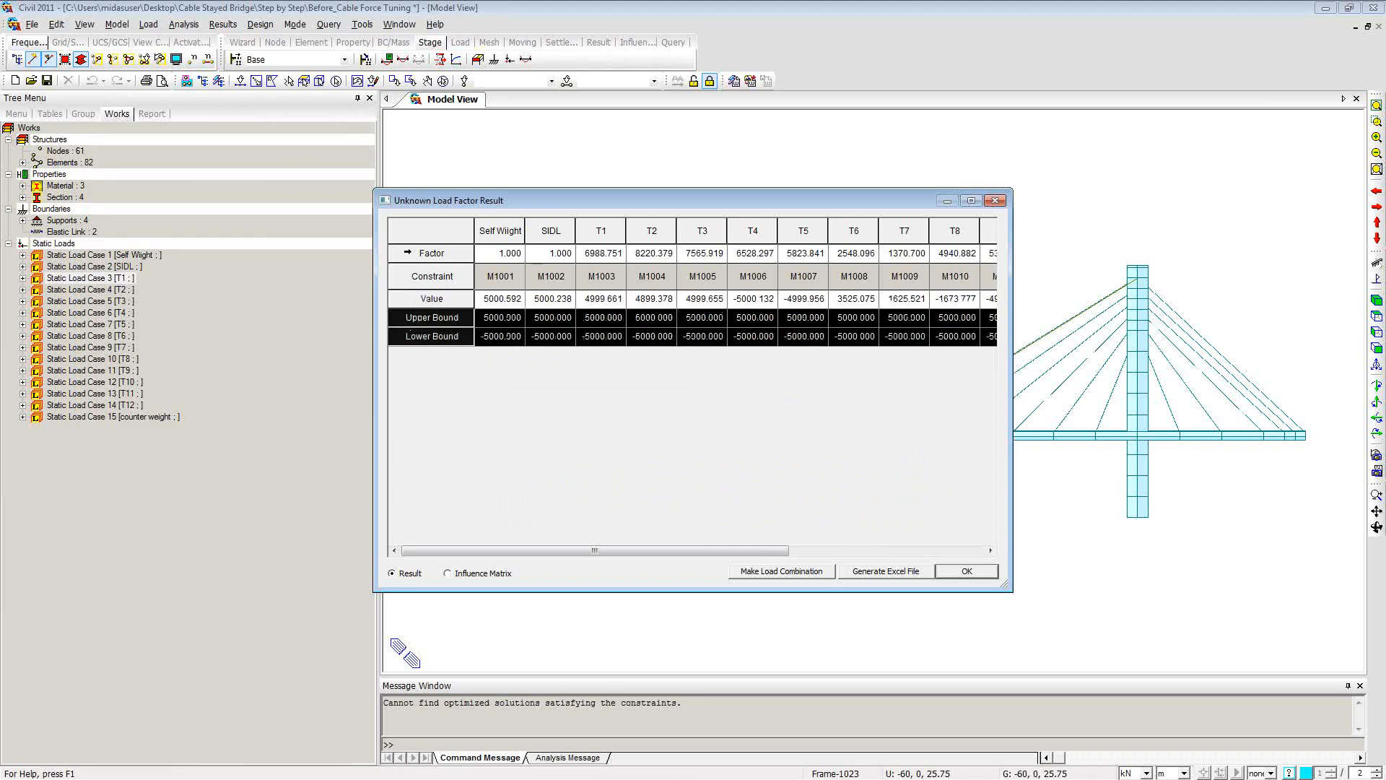
pyautogui.click(410, 260)
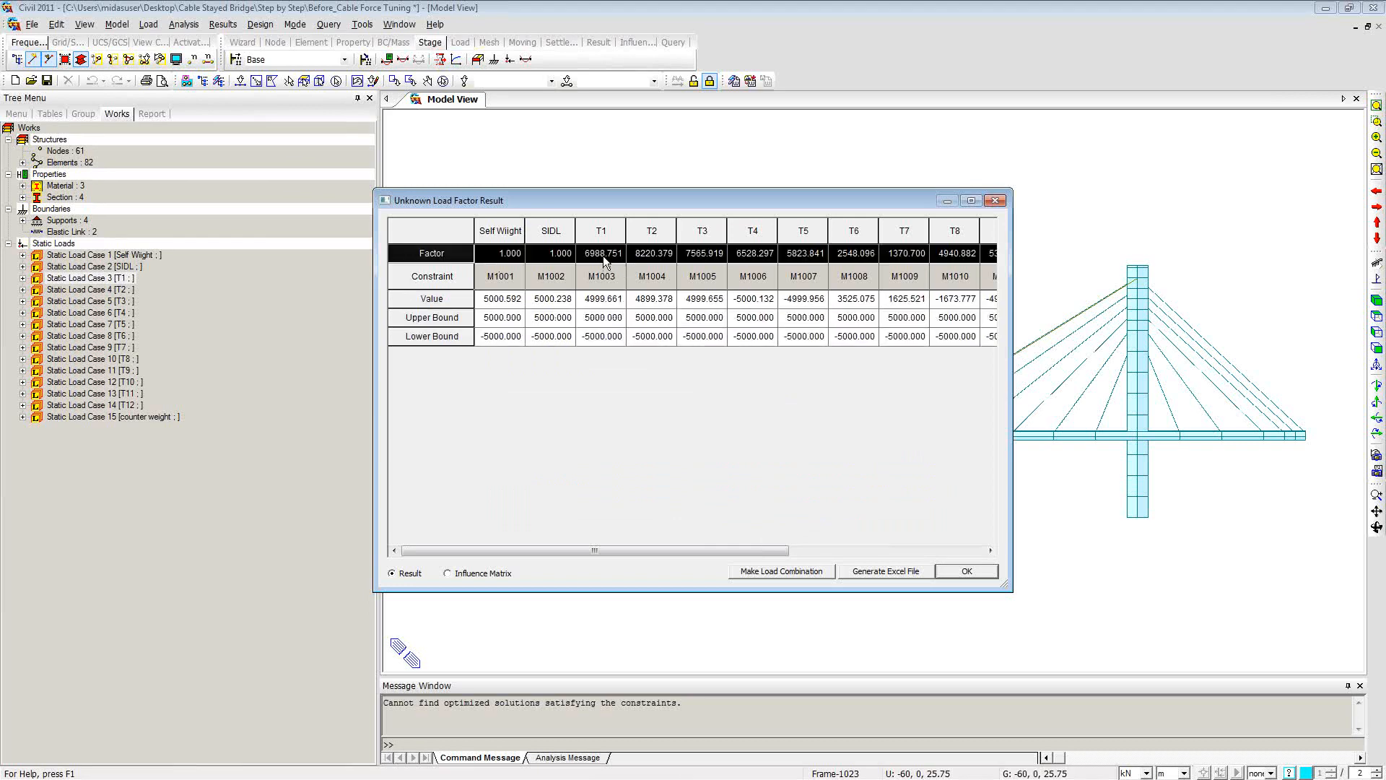
pyautogui.moveTo(688, 551); pyautogui.dragTo(803, 551)
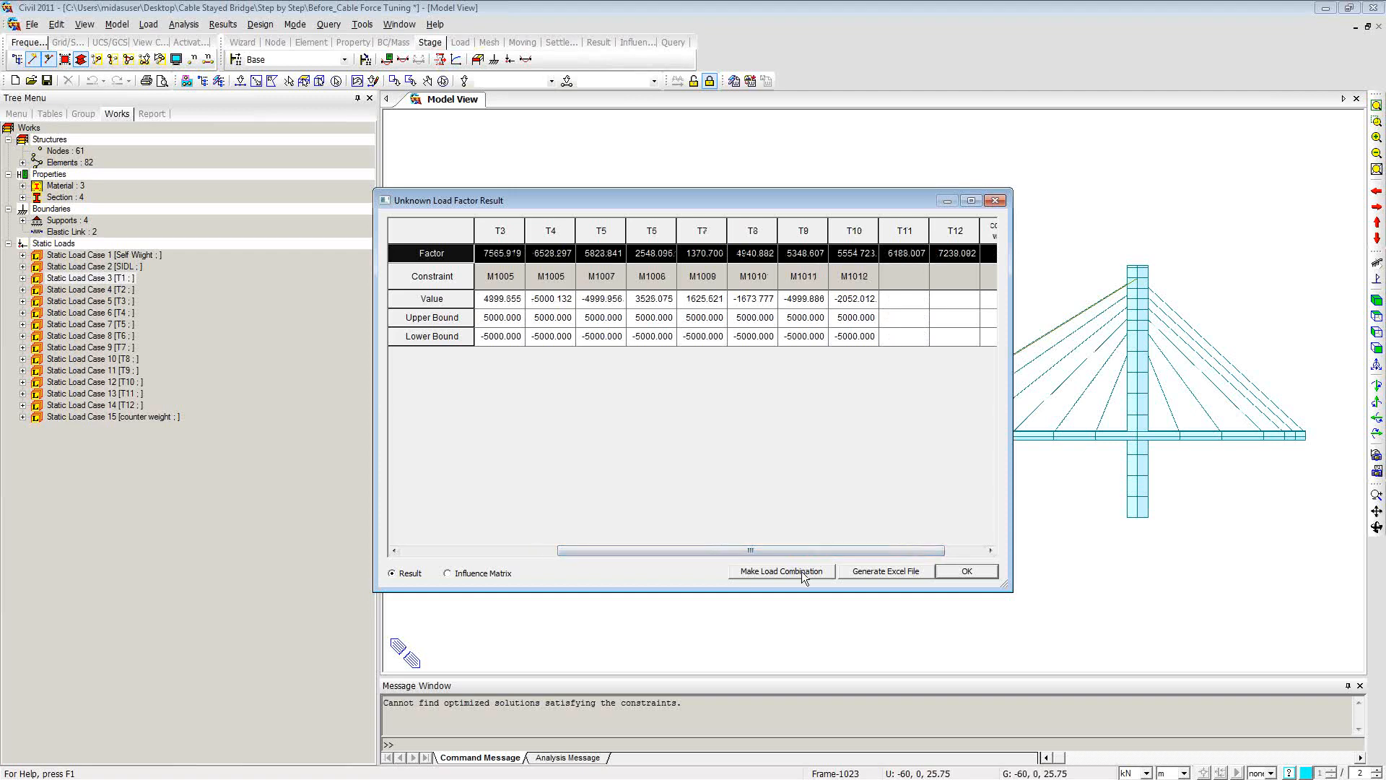
# Step: Make load combination LCB2 with the description From ULF from the calculated factors, and accept the Moment Control item
pyautogui.click(802, 570)
pyautogui.click(672, 376)
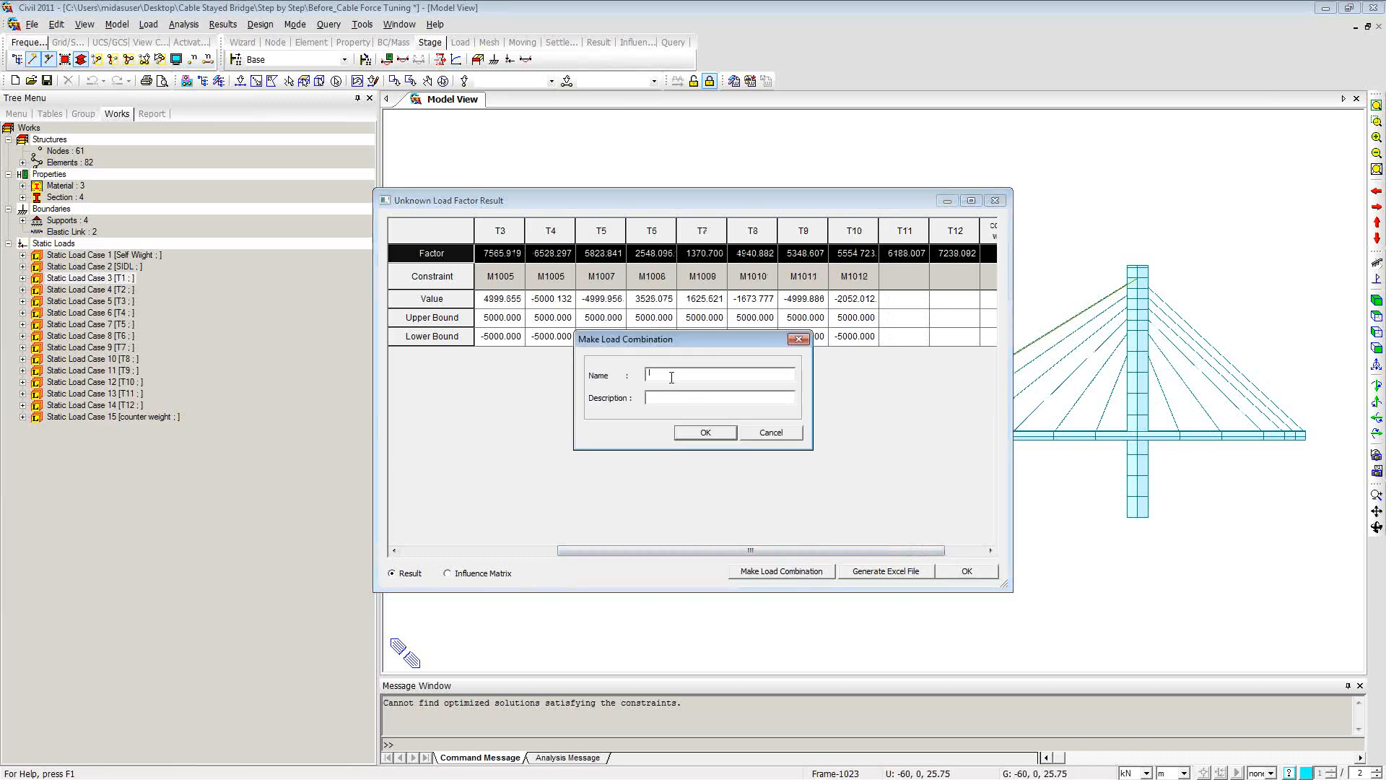
pyautogui.write('LCB2')
pyautogui.click(655, 397)
pyautogui.write('FromULF')
pyautogui.click(706, 433)
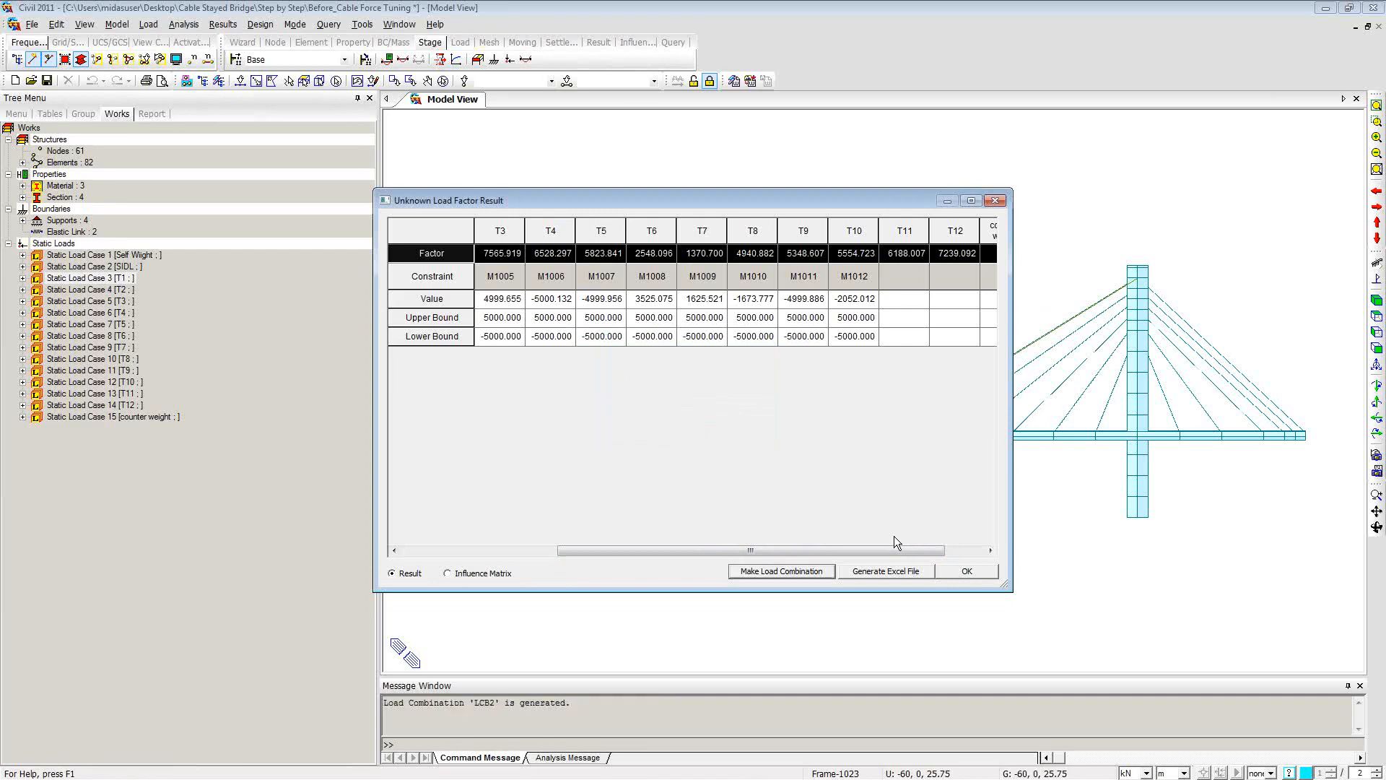
pyautogui.click(956, 571)
pyautogui.click(796, 507)
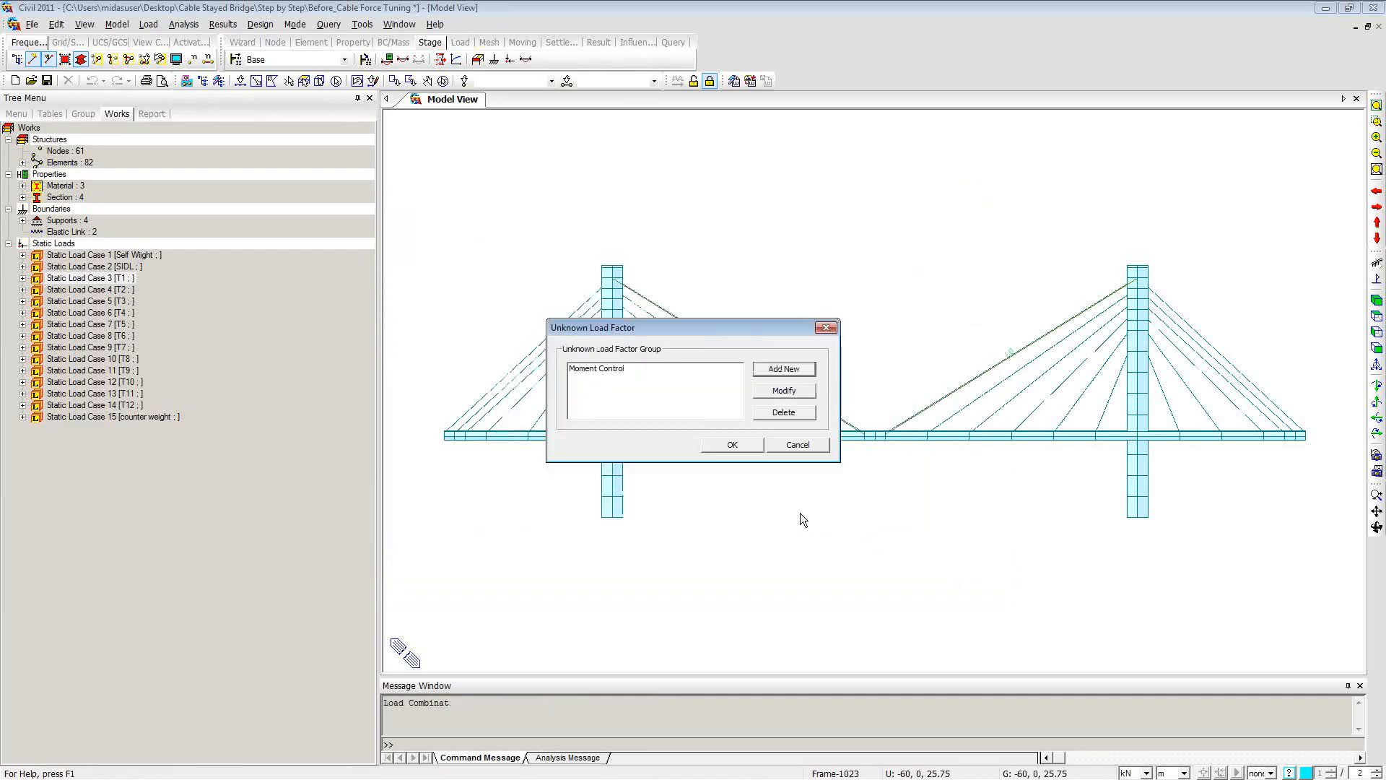
pyautogui.click(733, 442)
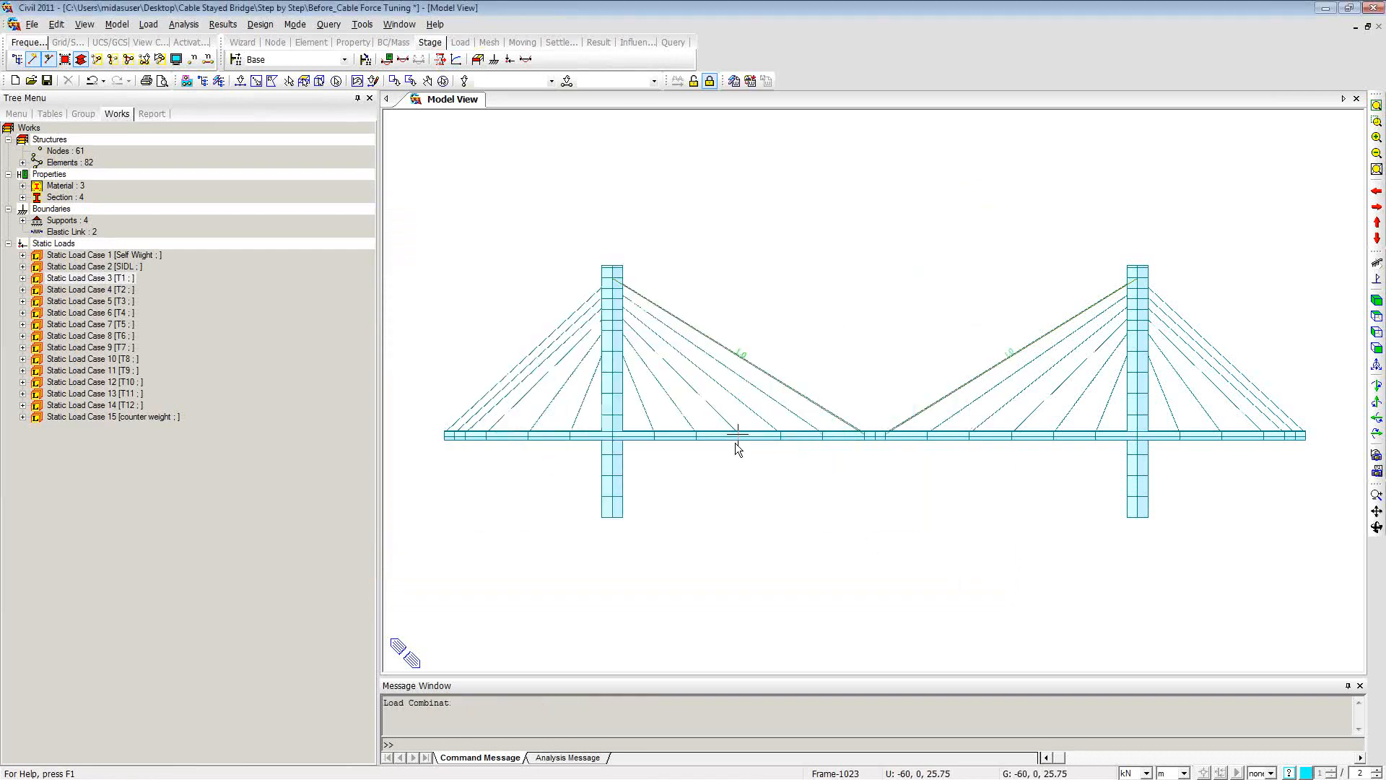
# Step: Review the load cases and factors of combination LCB2 in the load combination list and close it
pyautogui.click(223, 23)
pyautogui.click(228, 41)
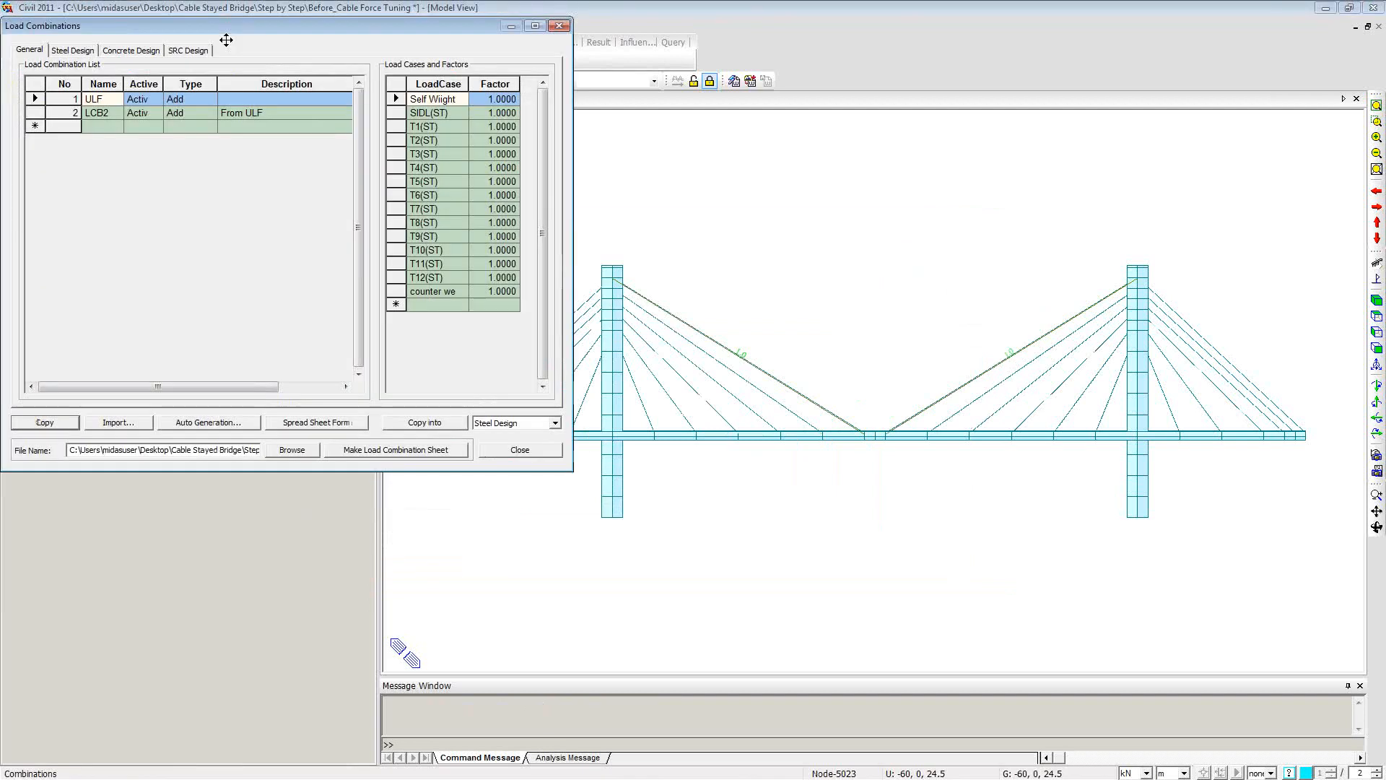
pyautogui.click(98, 110)
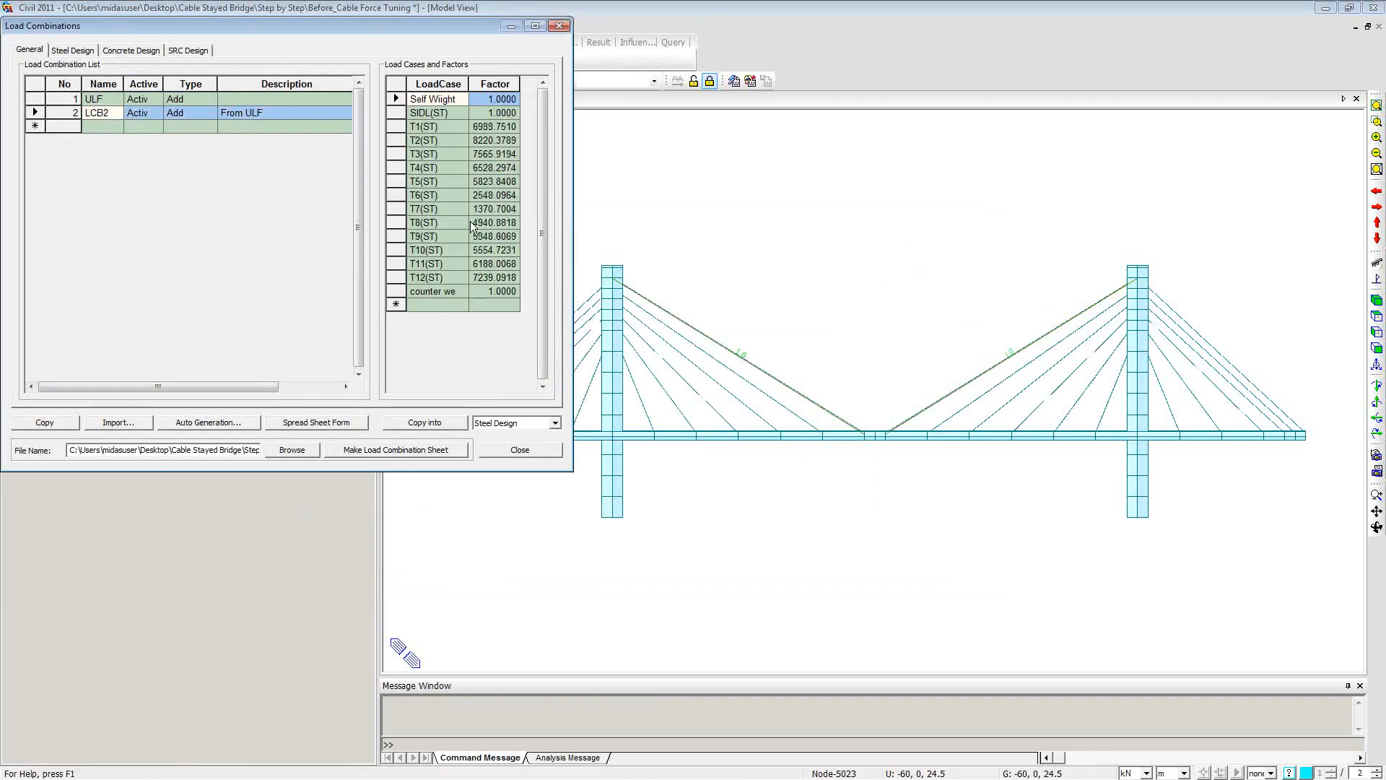
pyautogui.click(560, 27)
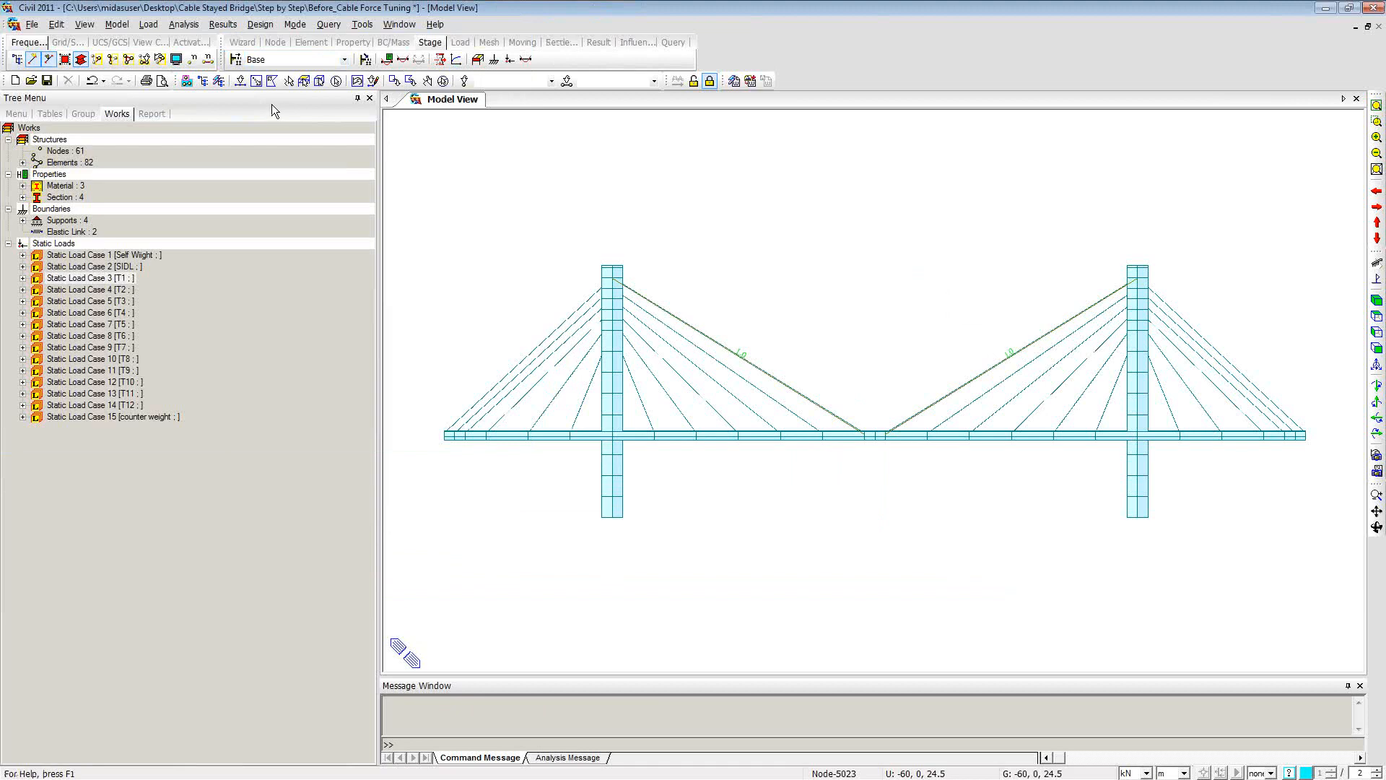
# Step: Turn off the display of load case T1's pretension loads and collapse the load case
pyautogui.doubleClick(39, 281)
pyautogui.rightClick(62, 289)
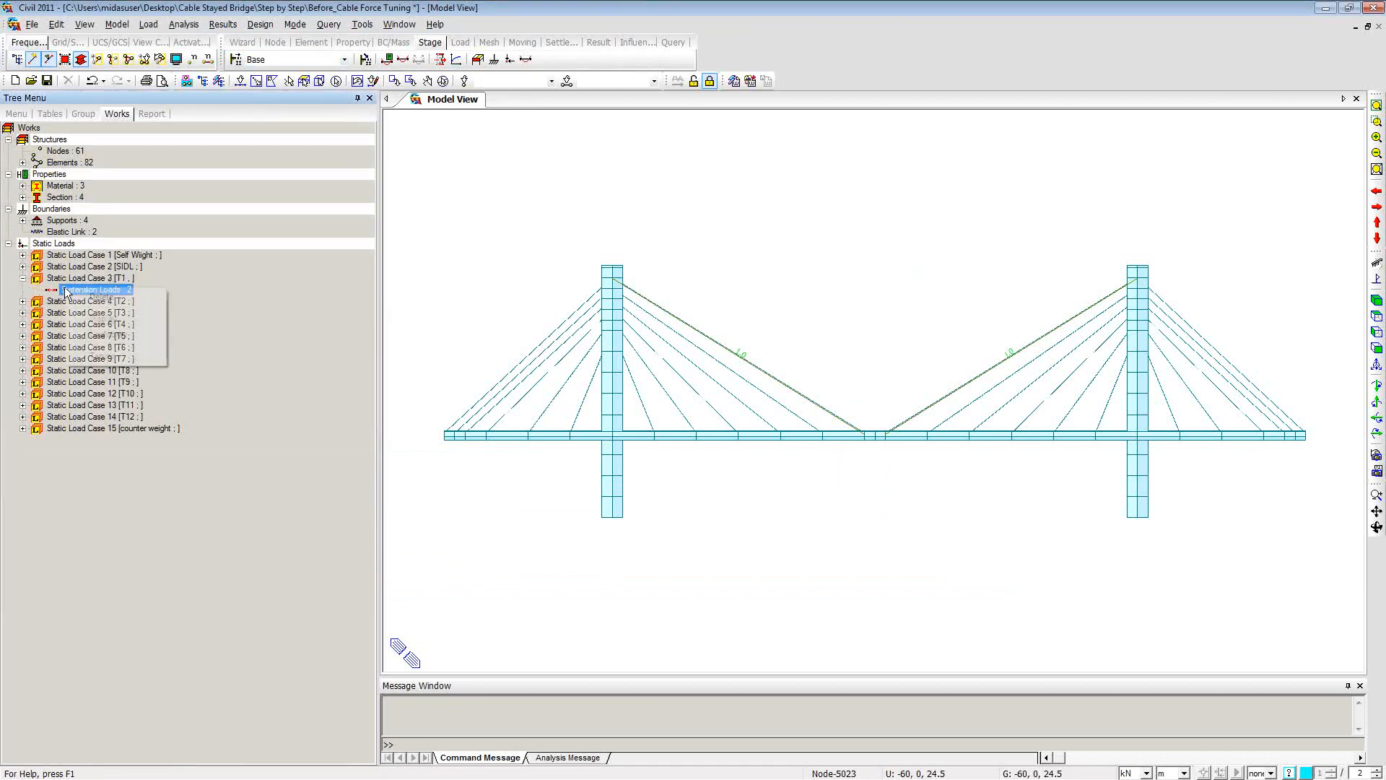
pyautogui.click(65, 317)
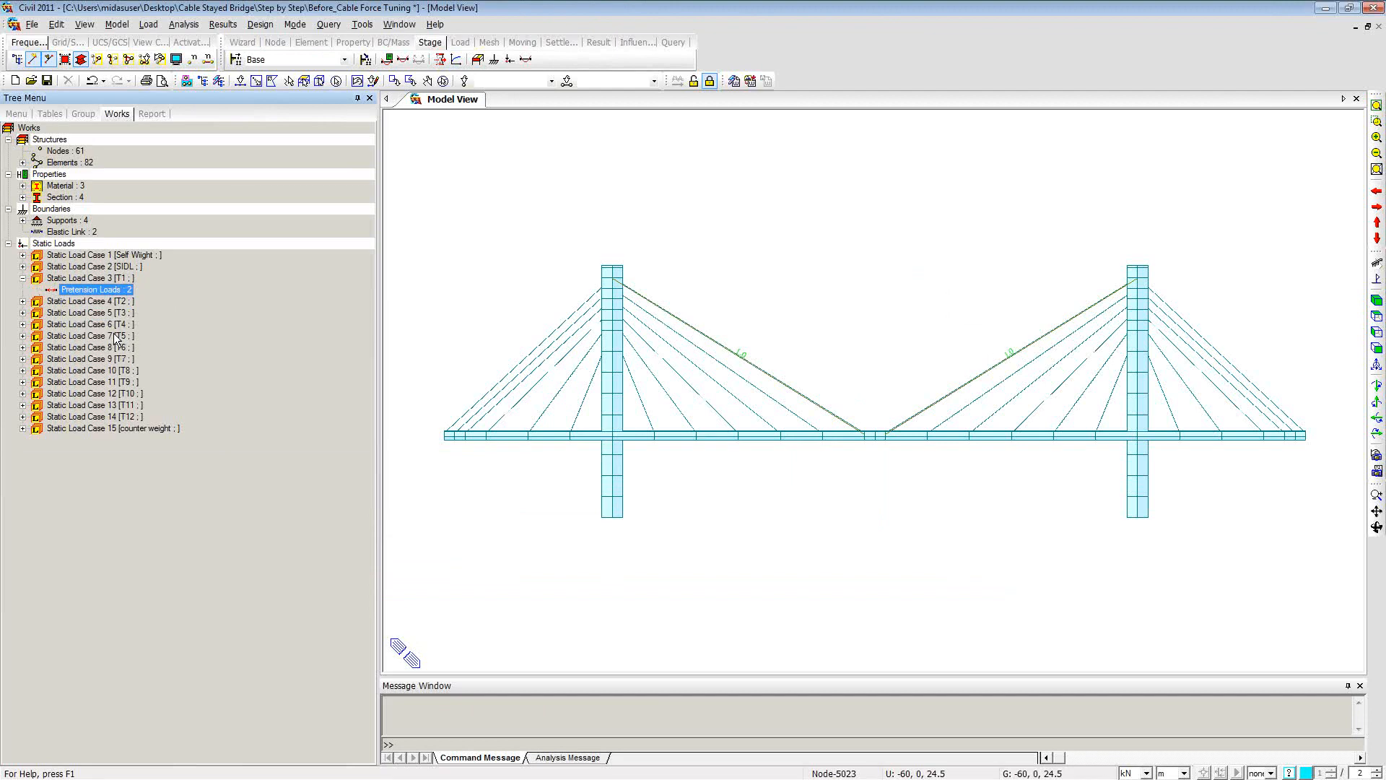
pyautogui.click(22, 278)
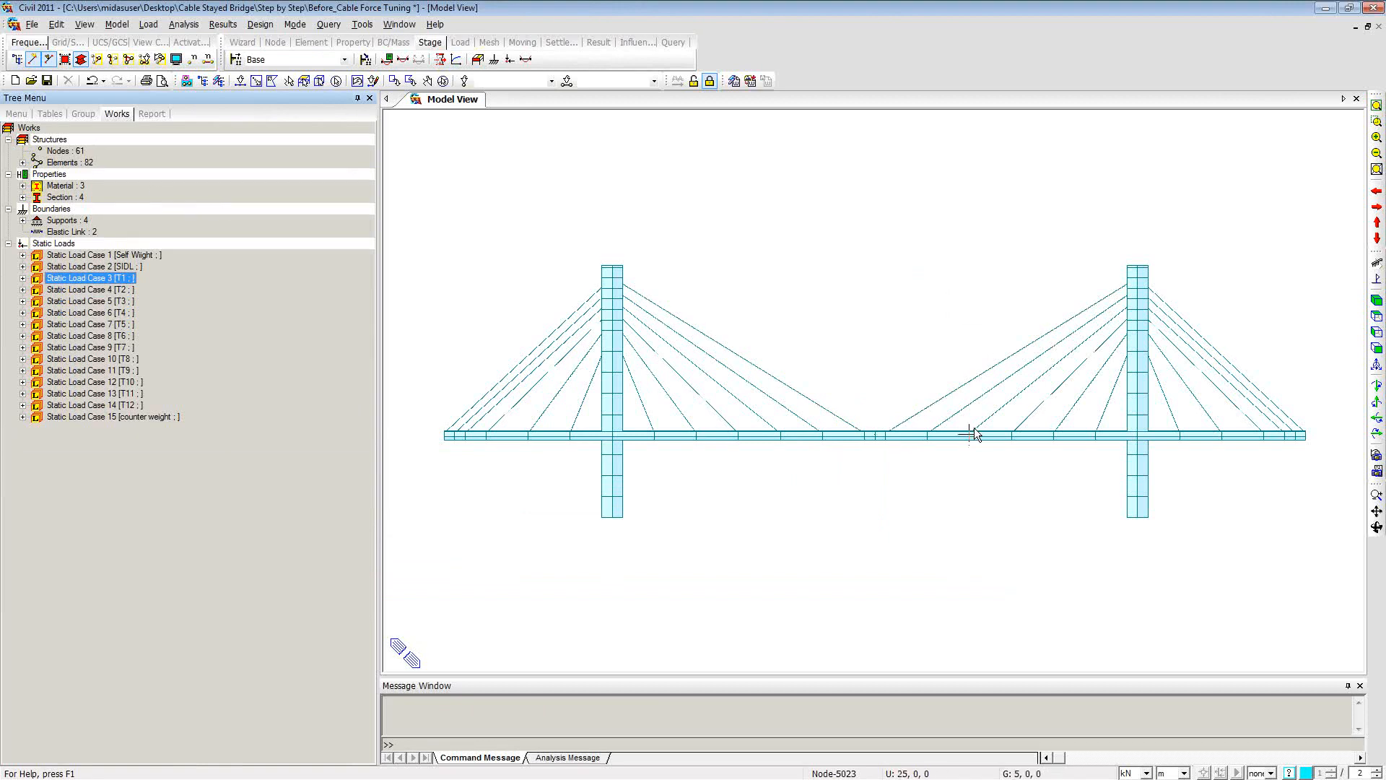
# Step: Examine which elements the Girder, Cable and Pylon structure groups cover in the model, and clear the selection
pyautogui.click(84, 114)
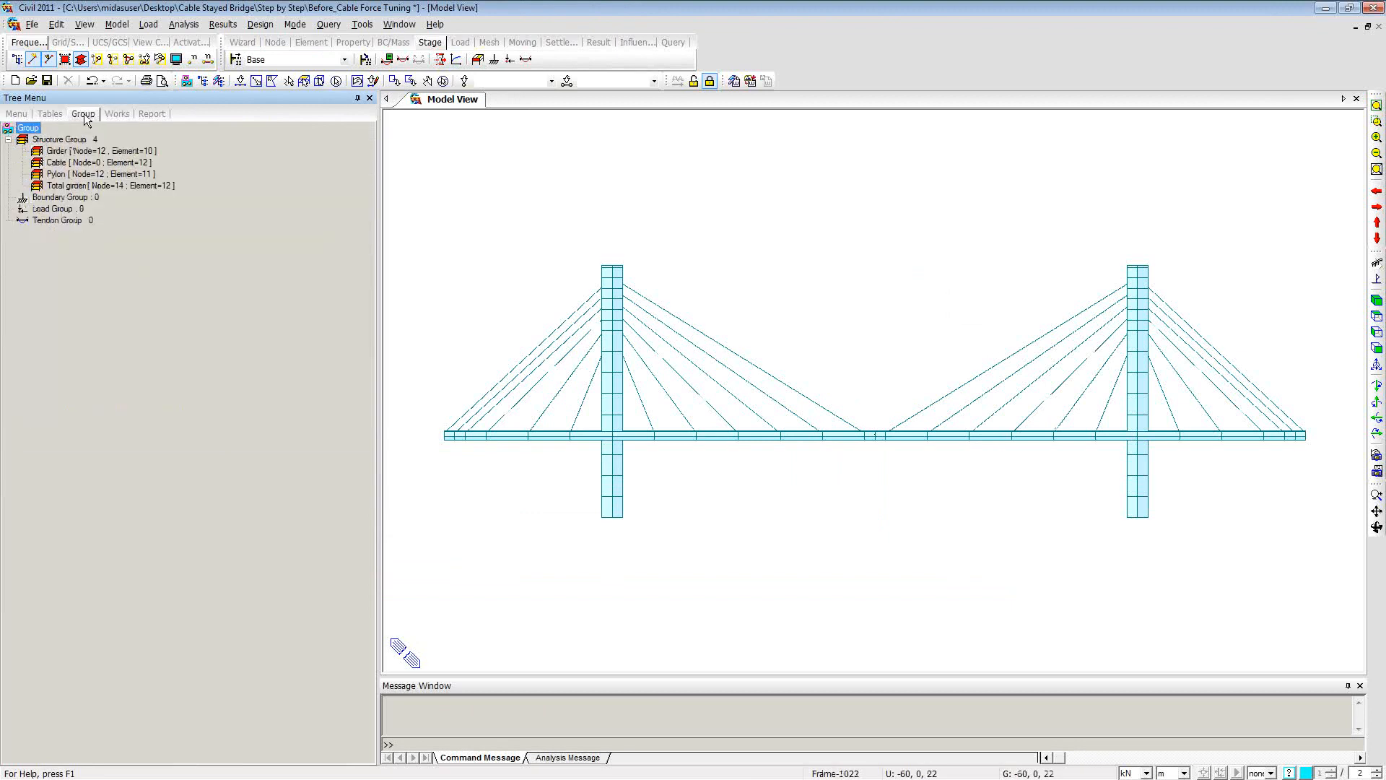
pyautogui.doubleClick(92, 151)
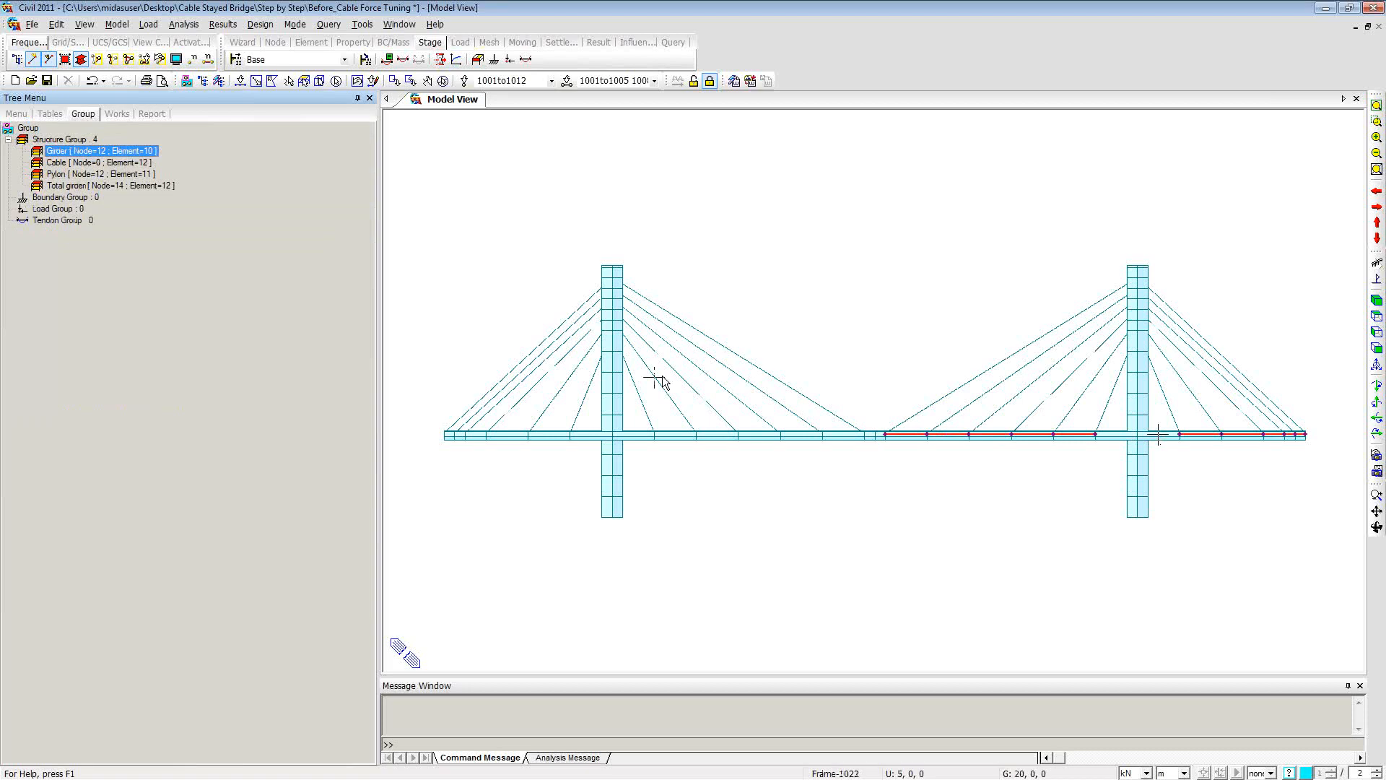
pyautogui.doubleClick(100, 163)
pyautogui.doubleClick(97, 176)
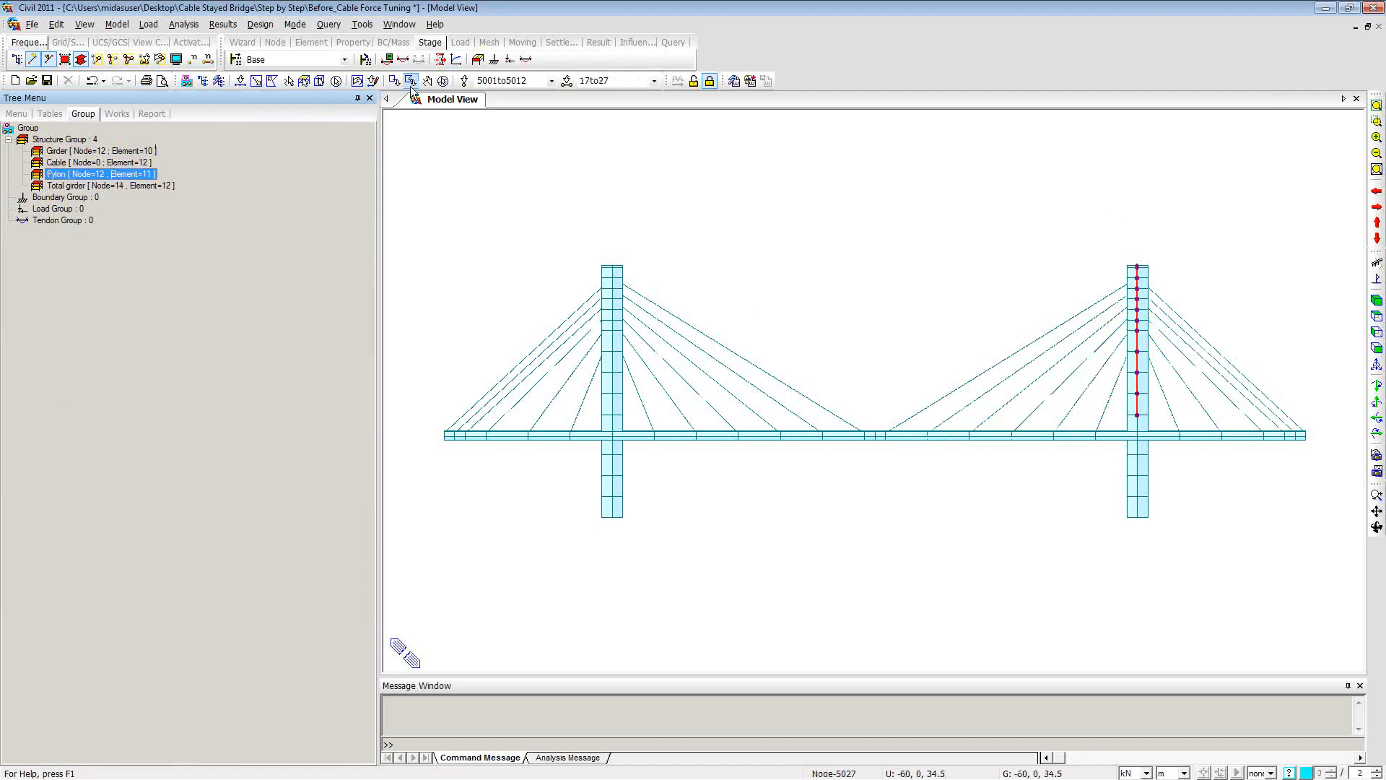
pyautogui.click(443, 80)
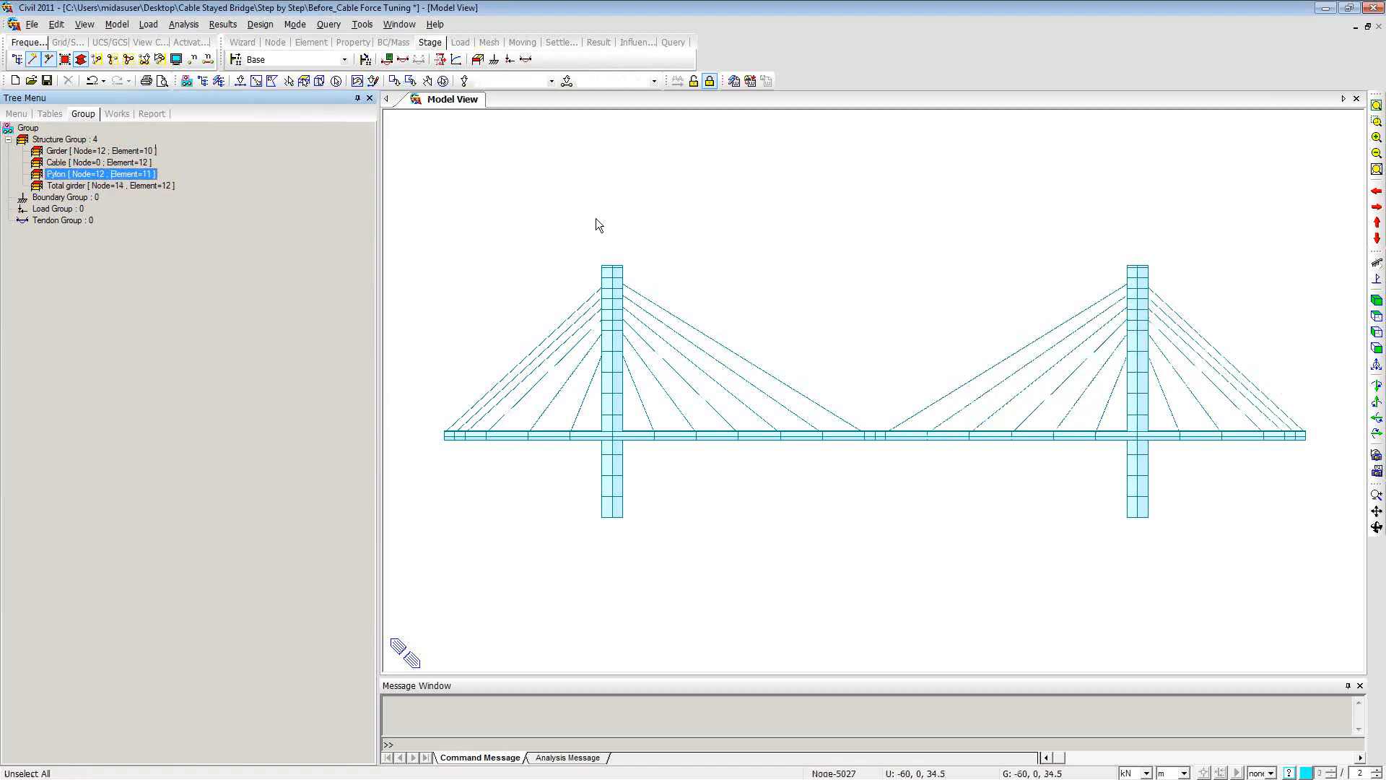
# Step: Start Cable Force Tuning from the analysis results and choose load combination LCB2
pyautogui.click(222, 26)
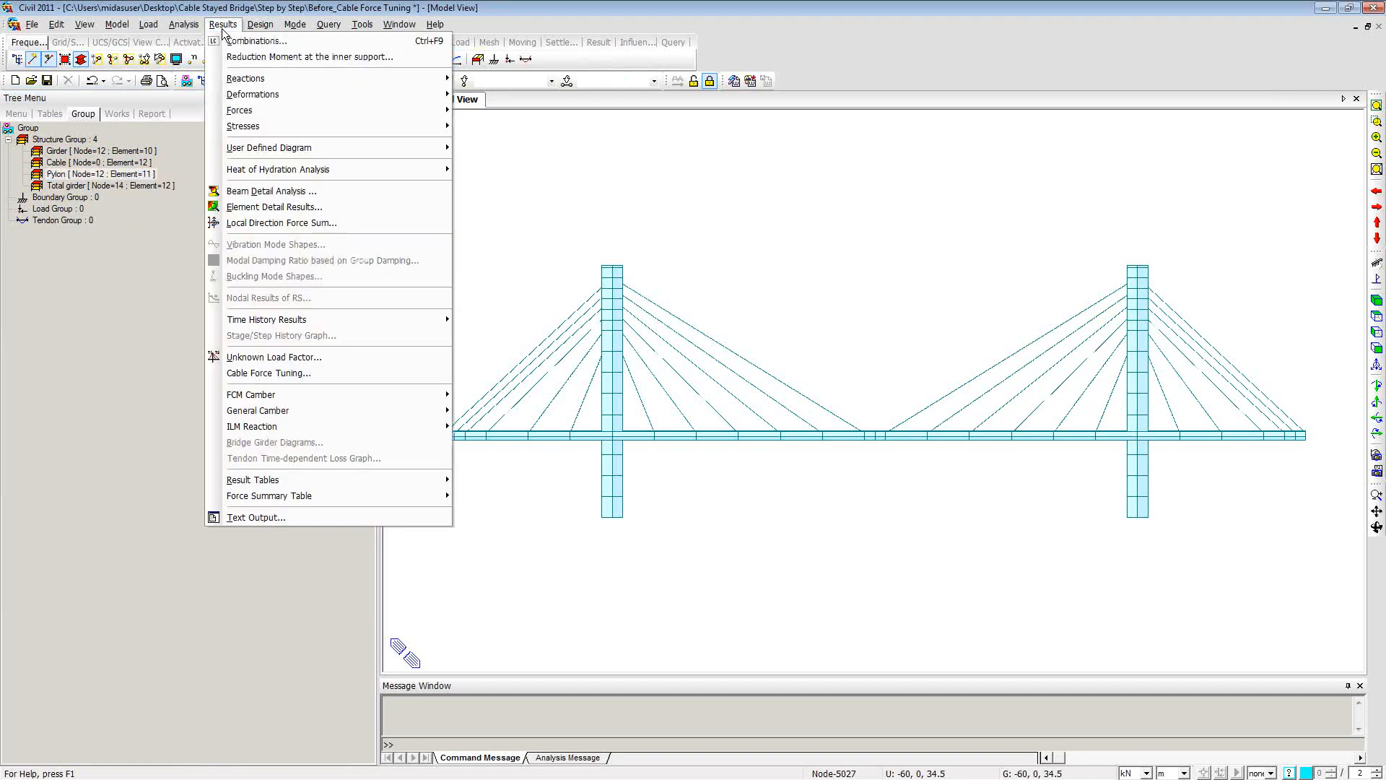
pyautogui.click(281, 373)
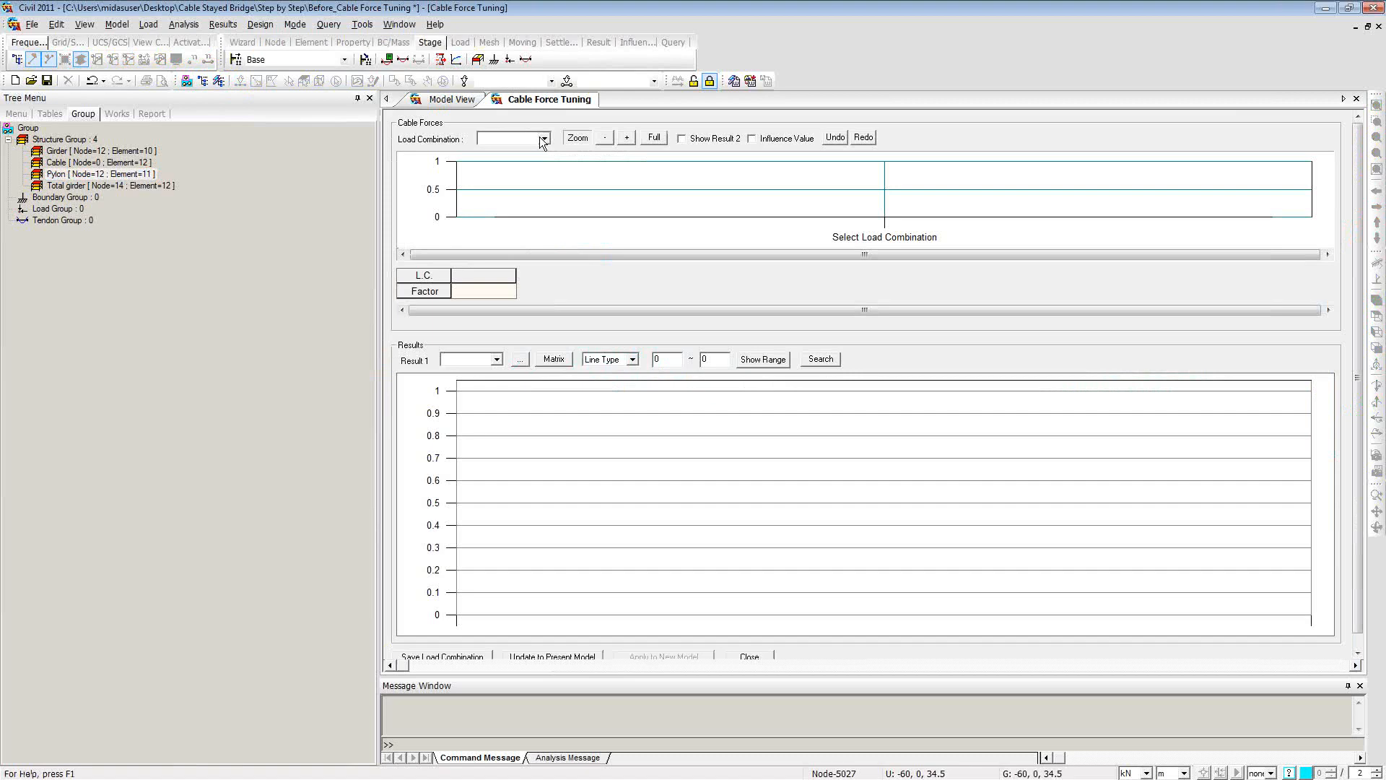
pyautogui.click(543, 139)
pyautogui.click(536, 152)
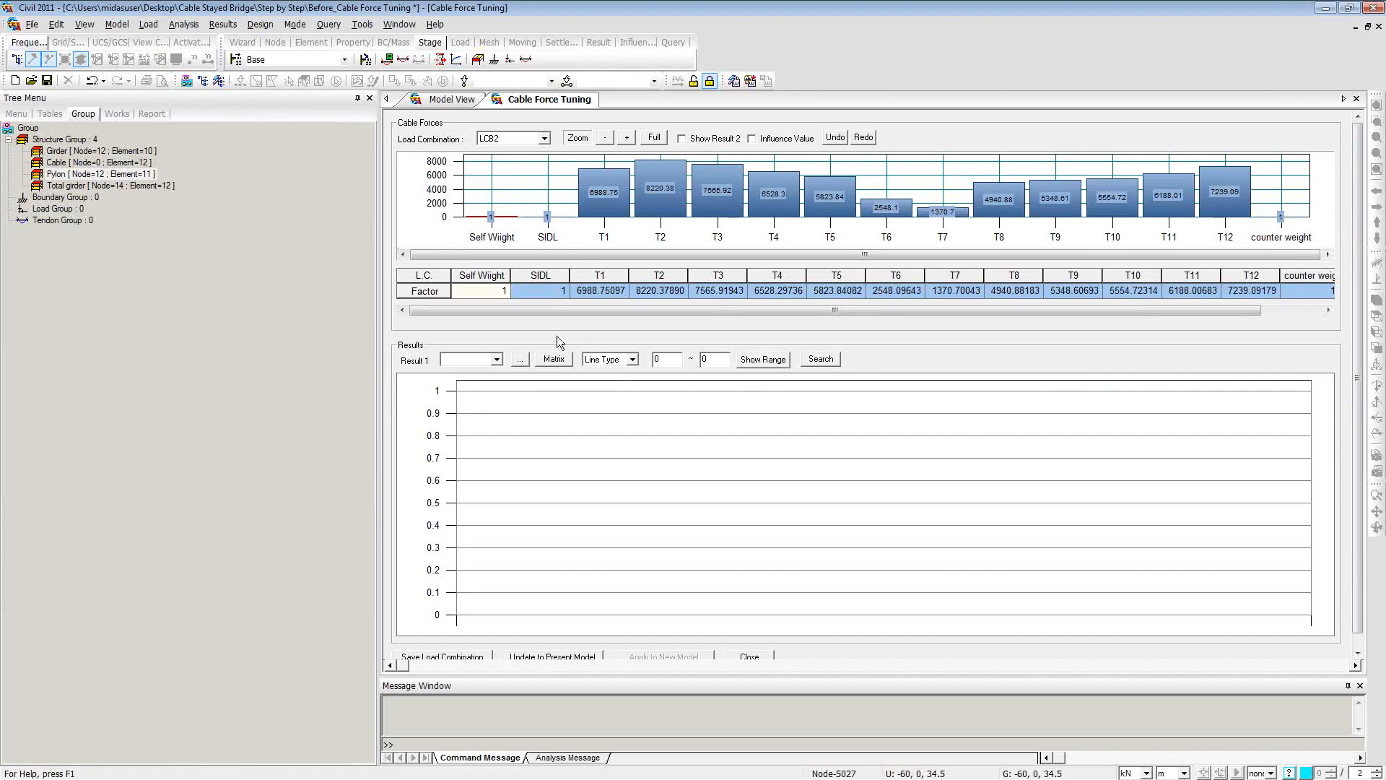
# Step: Review the result item definitions Girder's force and Pylon's displacement for Result 1 and close the definitions
pyautogui.click(517, 361)
pyautogui.moveTo(675, 201); pyautogui.dragTo(596, 103)
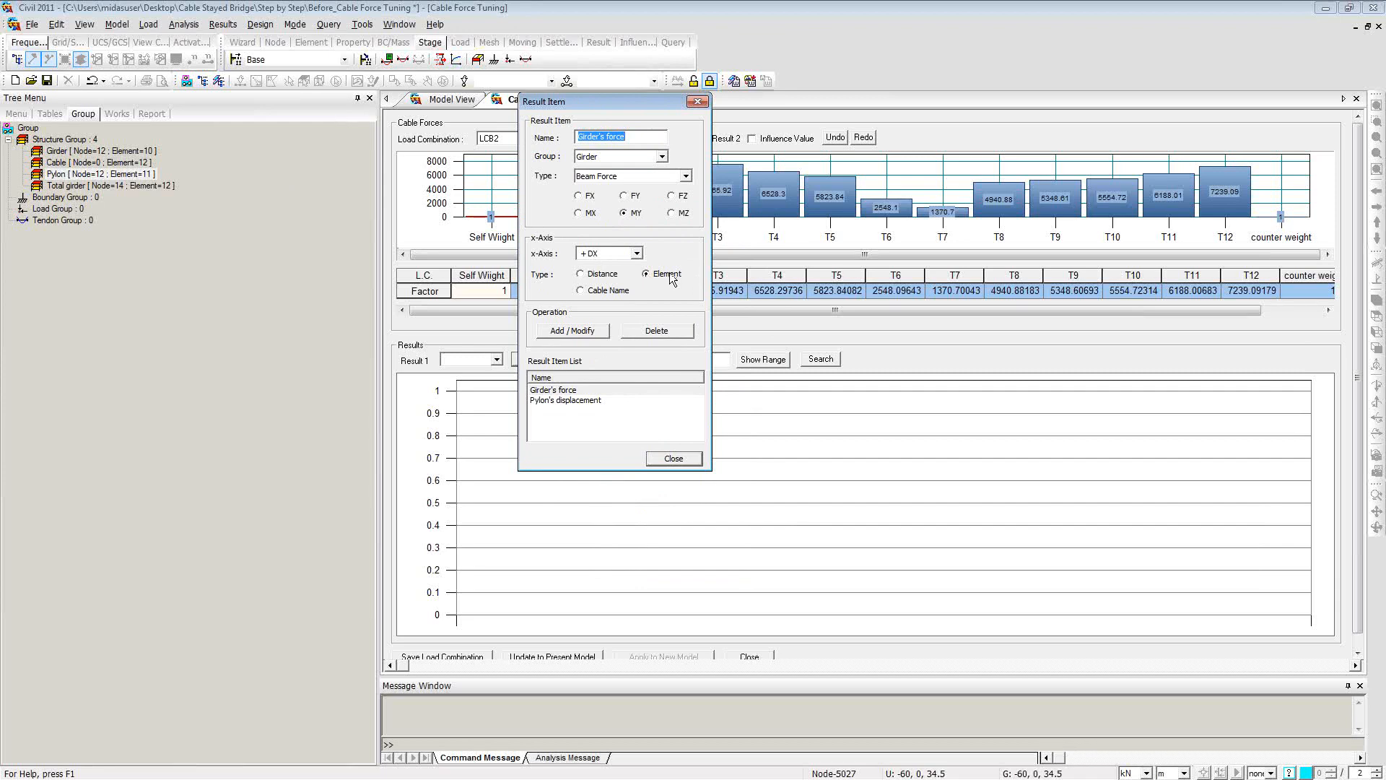
pyautogui.click(591, 401)
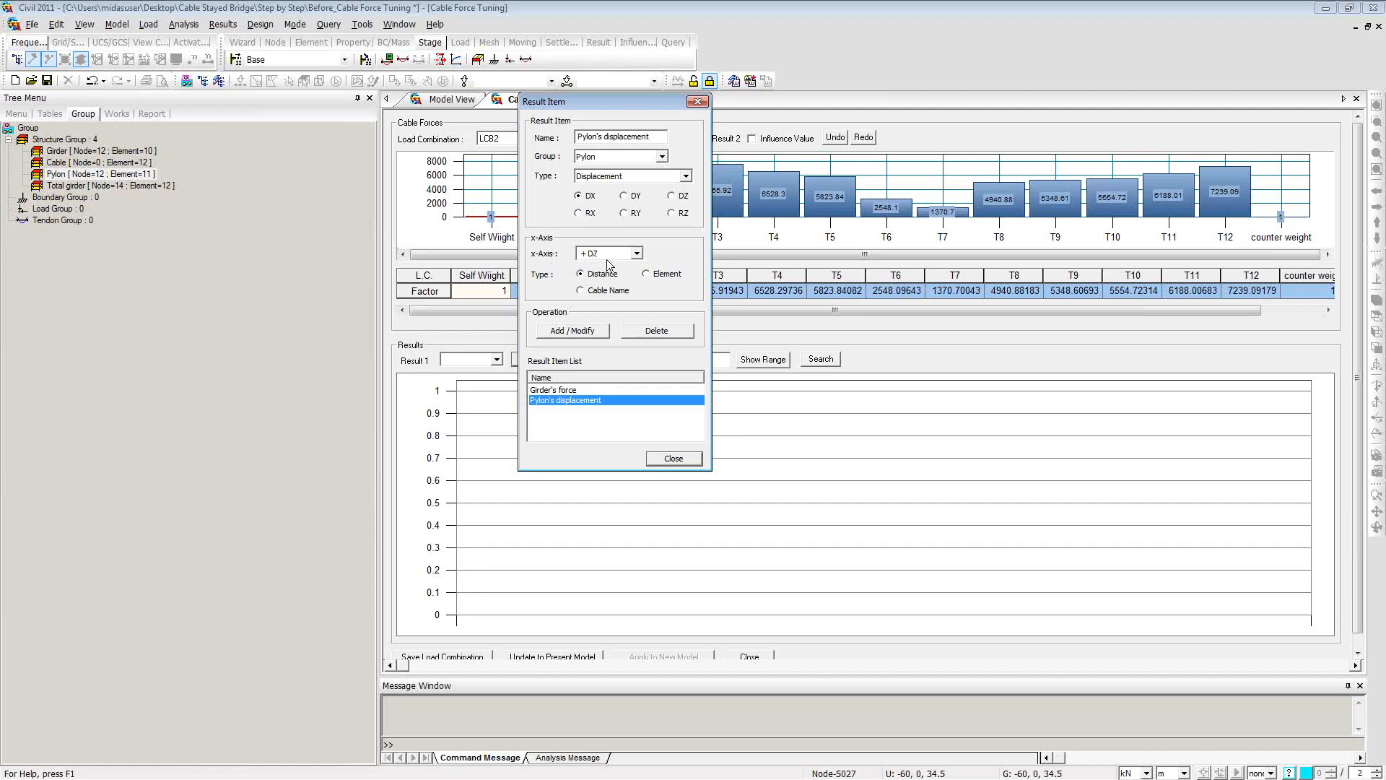
pyautogui.click(674, 458)
# Step: Plot Girder's force as Result 1 and Pylon's displacement as a second result, with the message window hidden for more room
pyautogui.click(496, 361)
pyautogui.click(492, 370)
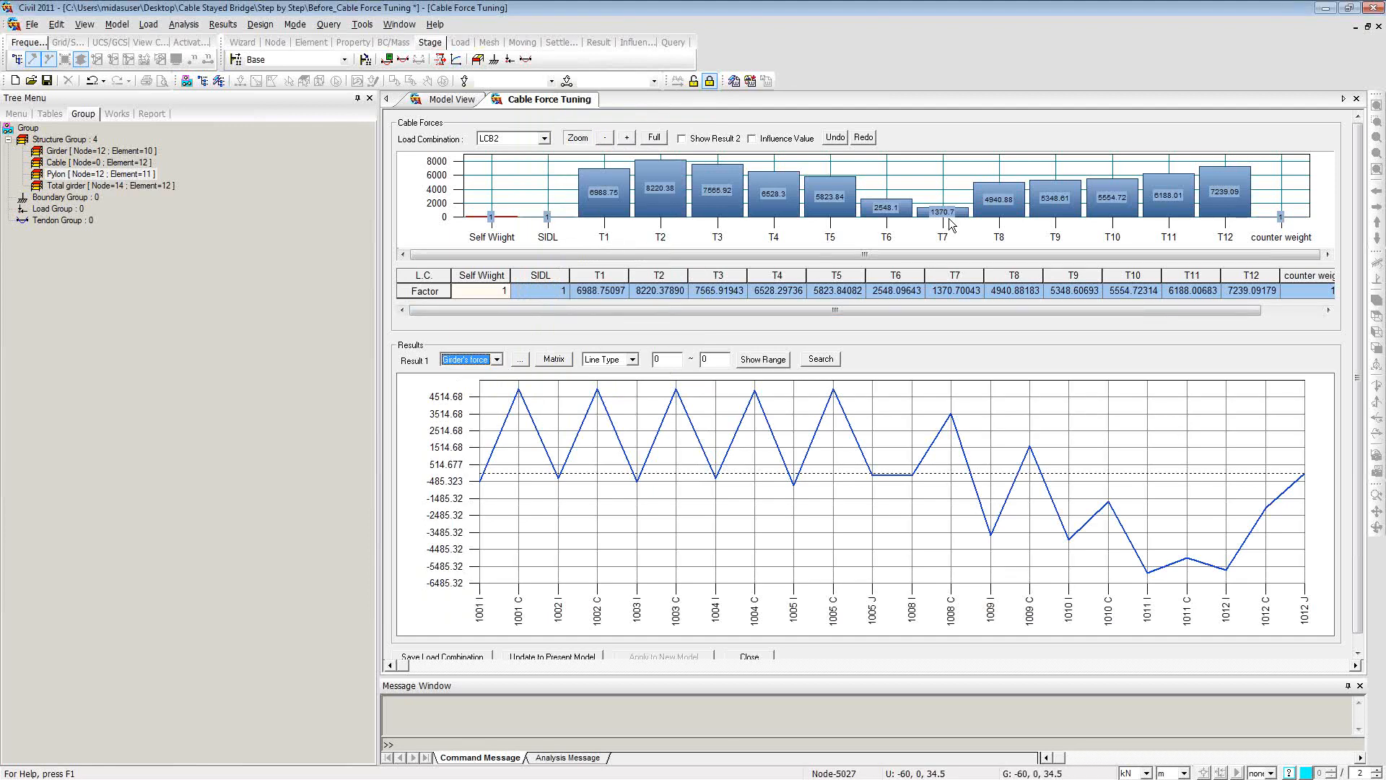
pyautogui.click(681, 139)
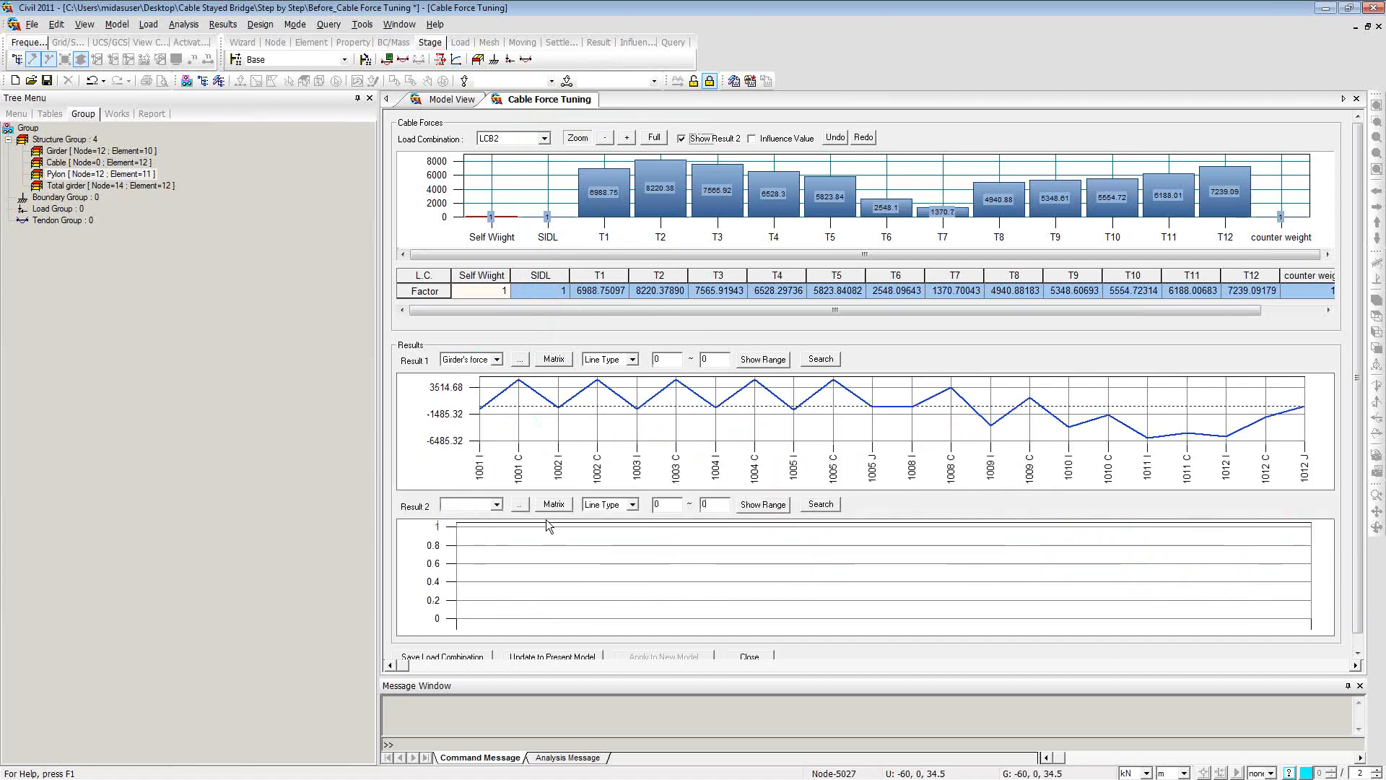
pyautogui.click(1348, 685)
pyautogui.click(497, 504)
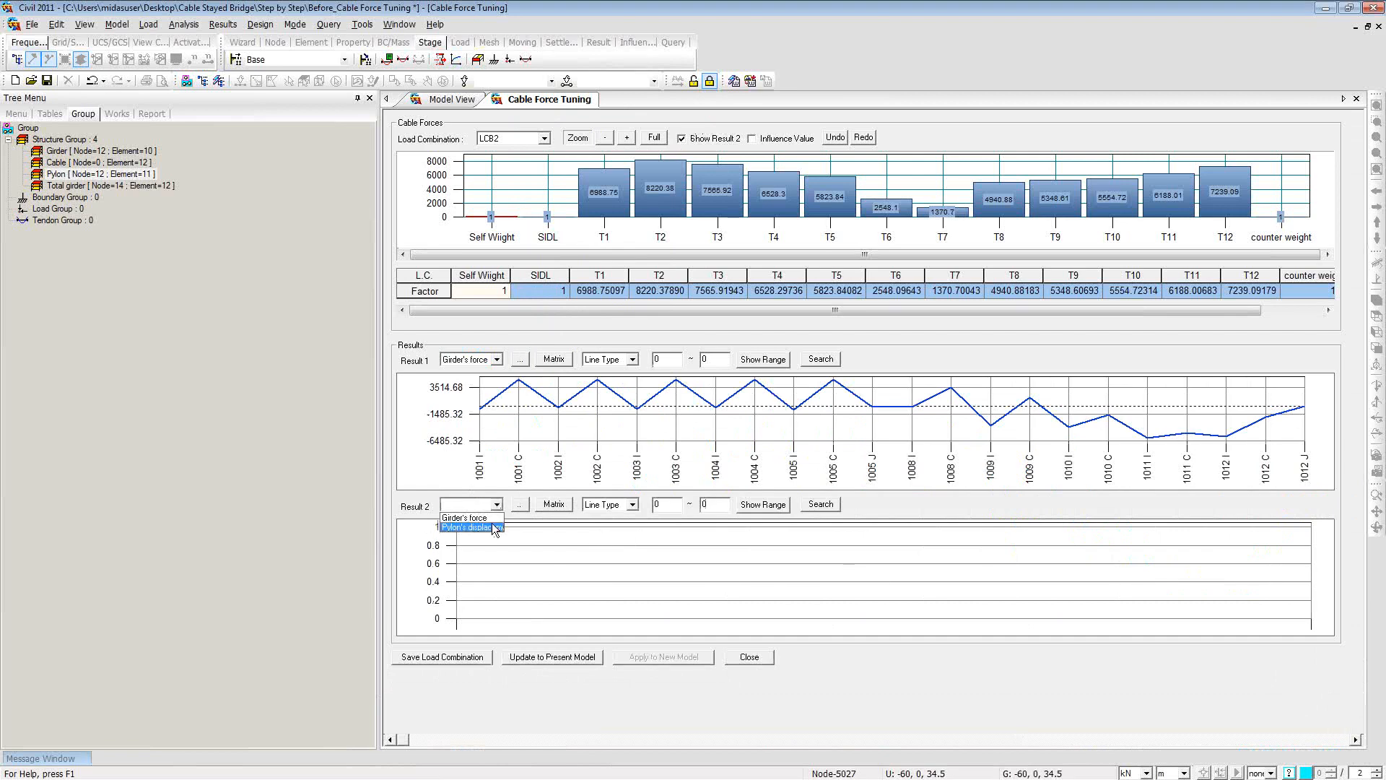
pyautogui.click(495, 528)
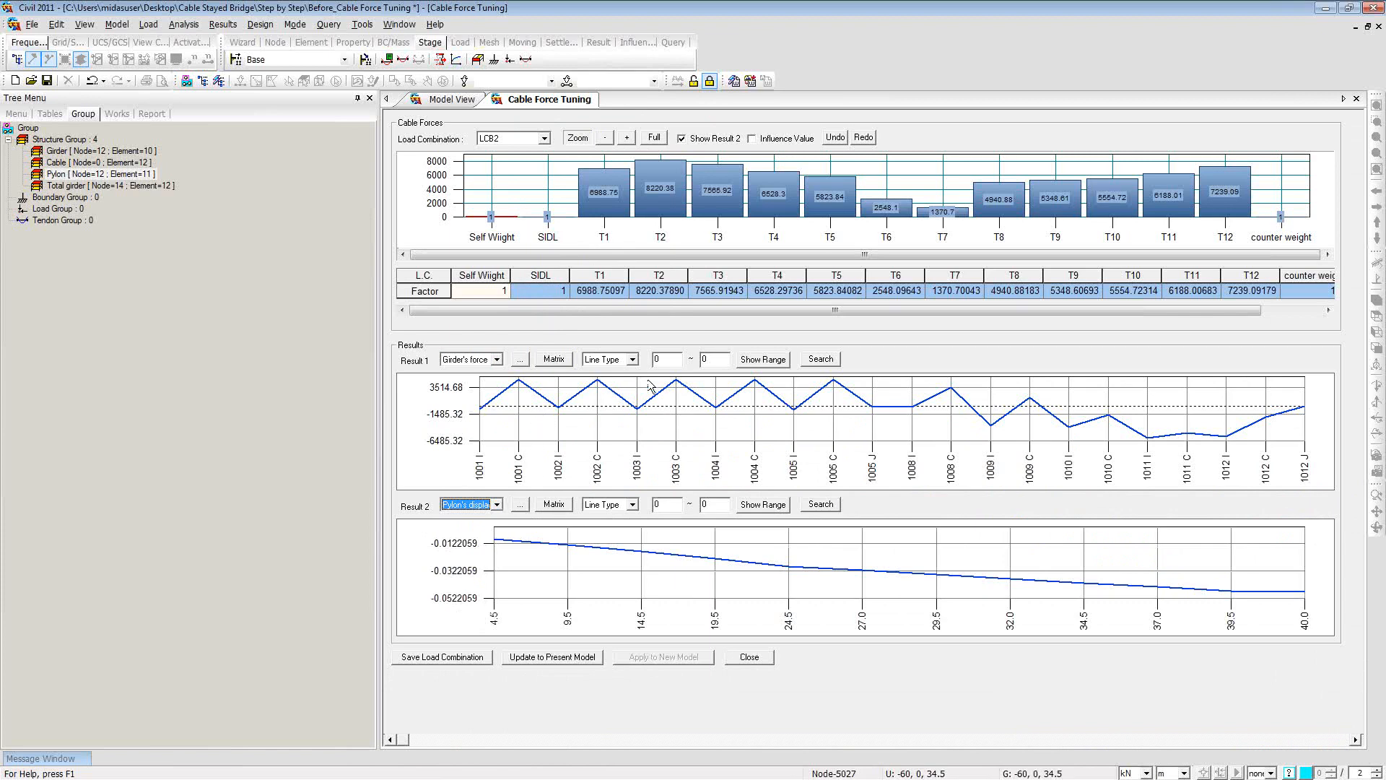
# Step: Show an allowable range of -5000 to 5000 on the Girder's force graph
pyautogui.doubleClick(664, 360)
pyautogui.write('5')
pyautogui.write('1')
pyautogui.write('50')
pyautogui.click(761, 360)
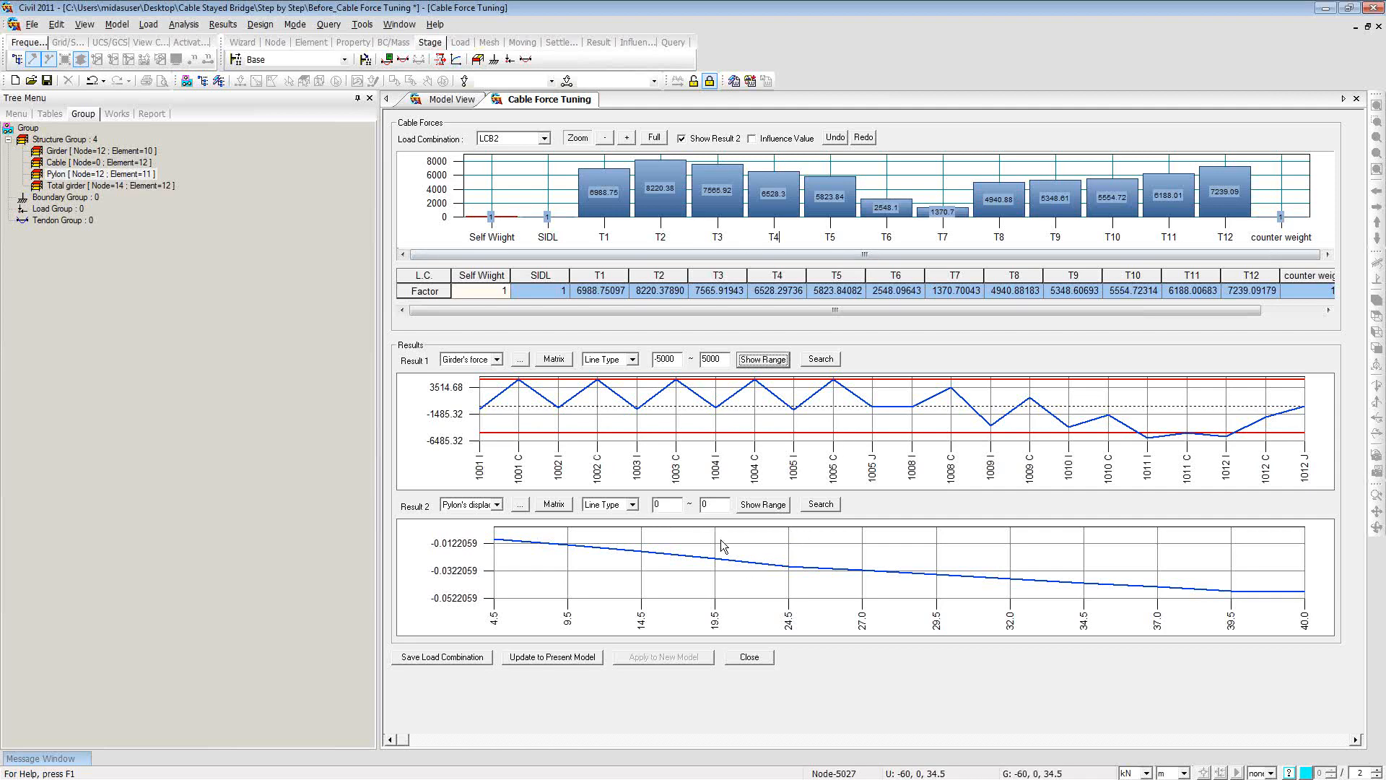
# Step: Show an allowable range of -0.03 to 0 on the Pylon's displacement graph
pyautogui.click(669, 504)
pyautogui.moveTo(673, 507); pyautogui.dragTo(646, 508)
pyautogui.write('-')
pyautogui.write('0.13')
pyautogui.write('8')
pyautogui.write('3')
pyautogui.click(755, 506)
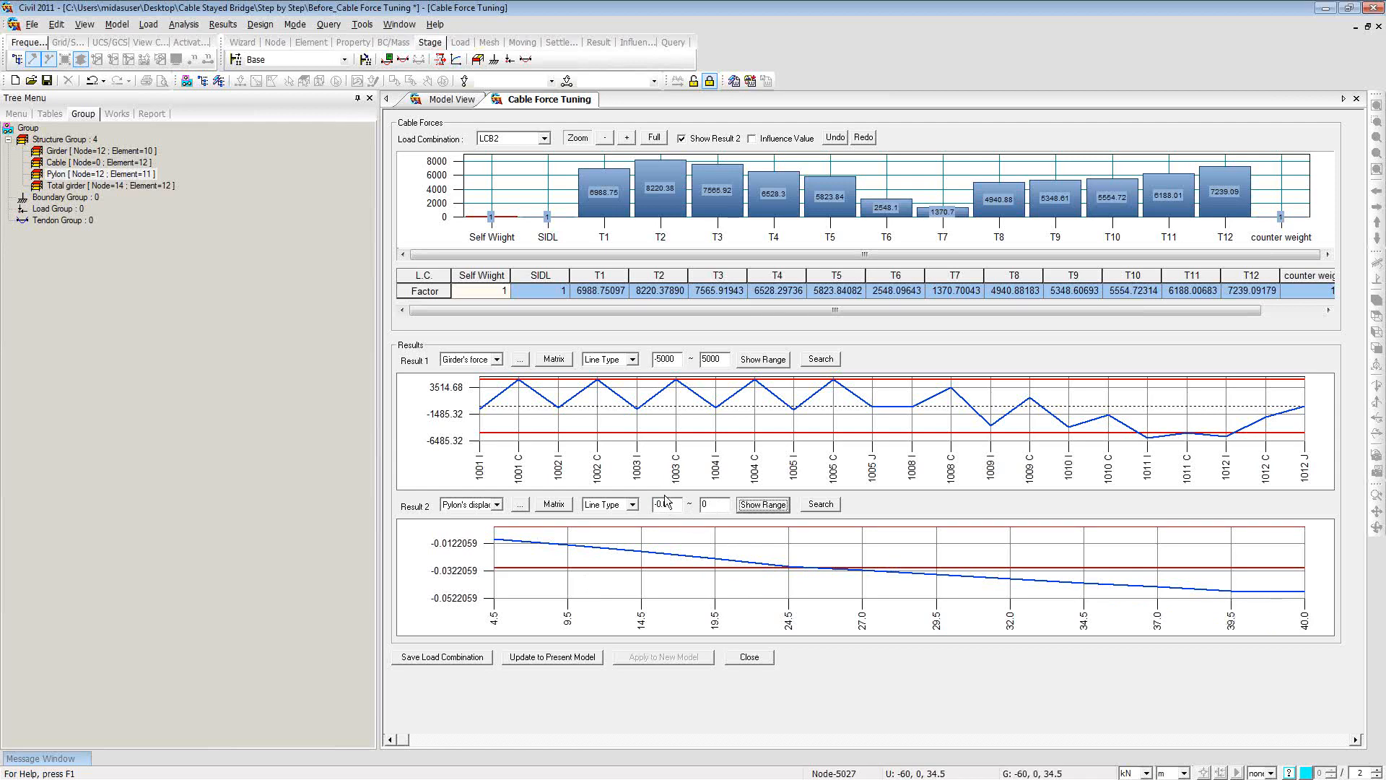
# Step: Turn on the influence values and set the factors of T1 to 7000 and T2 to 8300
pyautogui.click(751, 139)
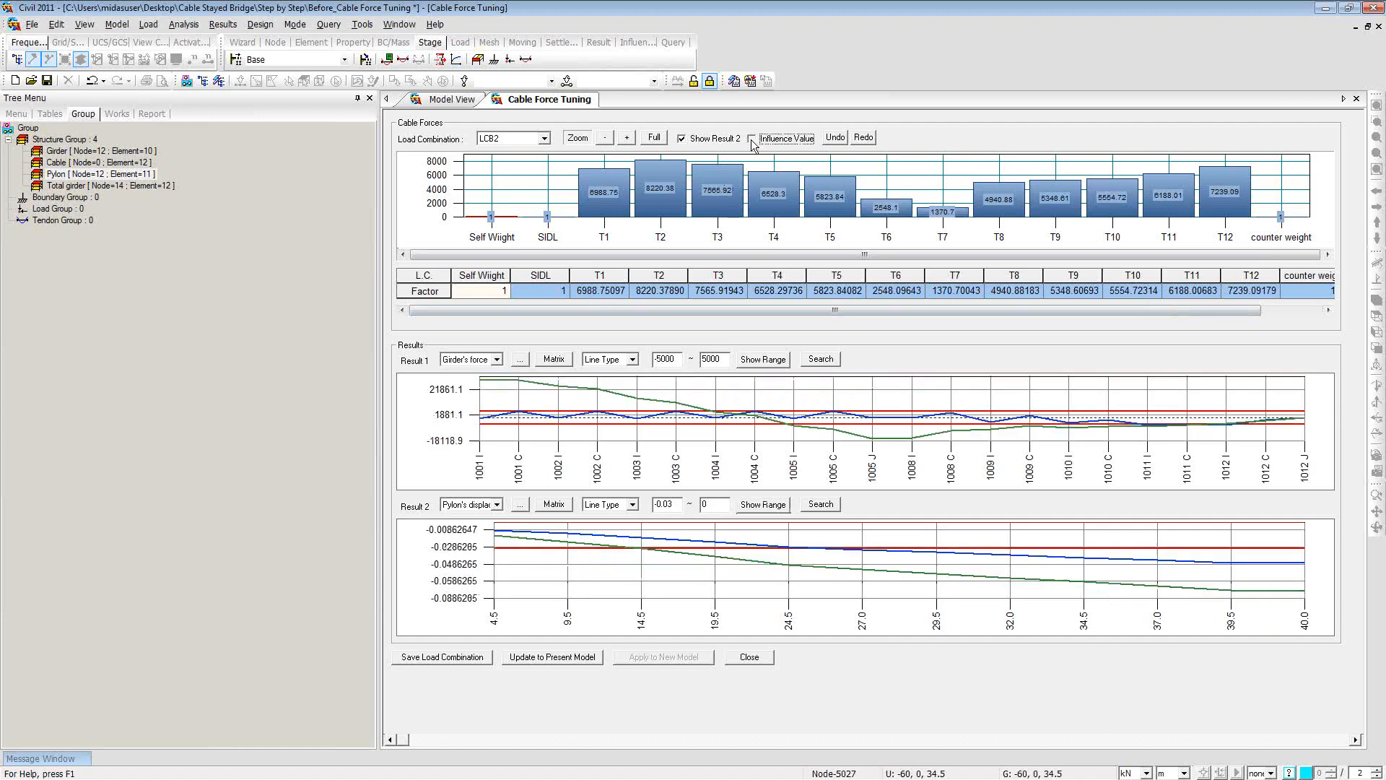
pyautogui.click(597, 205)
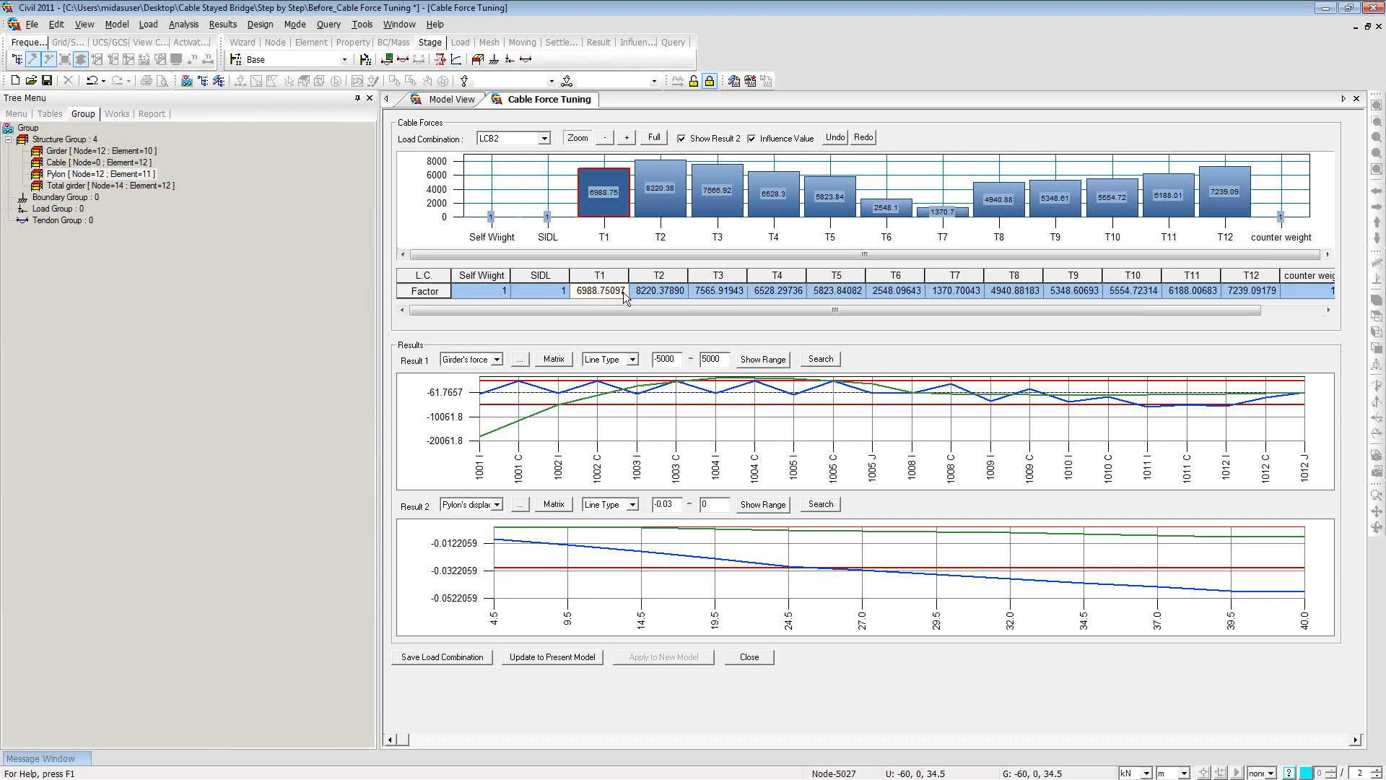
pyautogui.write('7000')
pyautogui.click(652, 290)
pyautogui.write('6300')
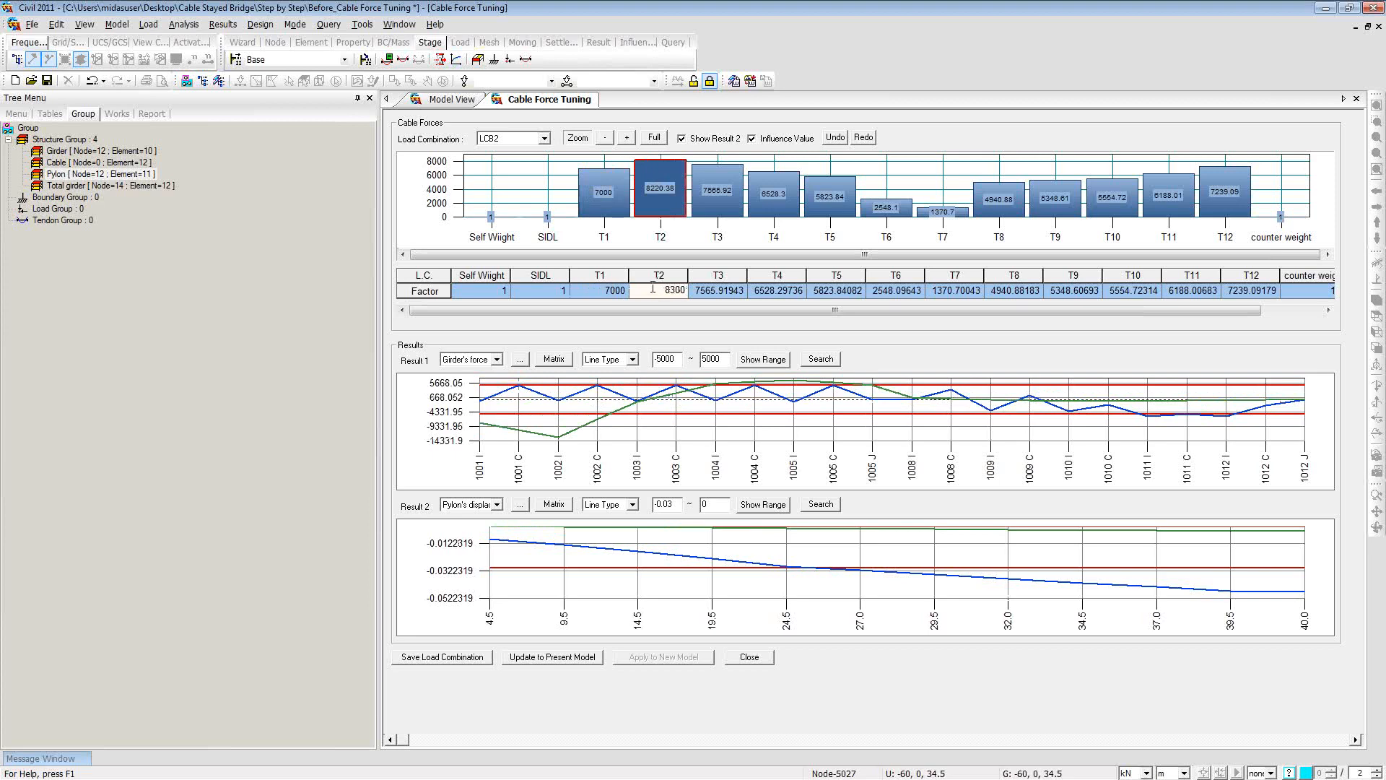
# Step: Round the factors of T3 to 7600, T4 to 6600 and T5 to 5900
pyautogui.click(720, 291)
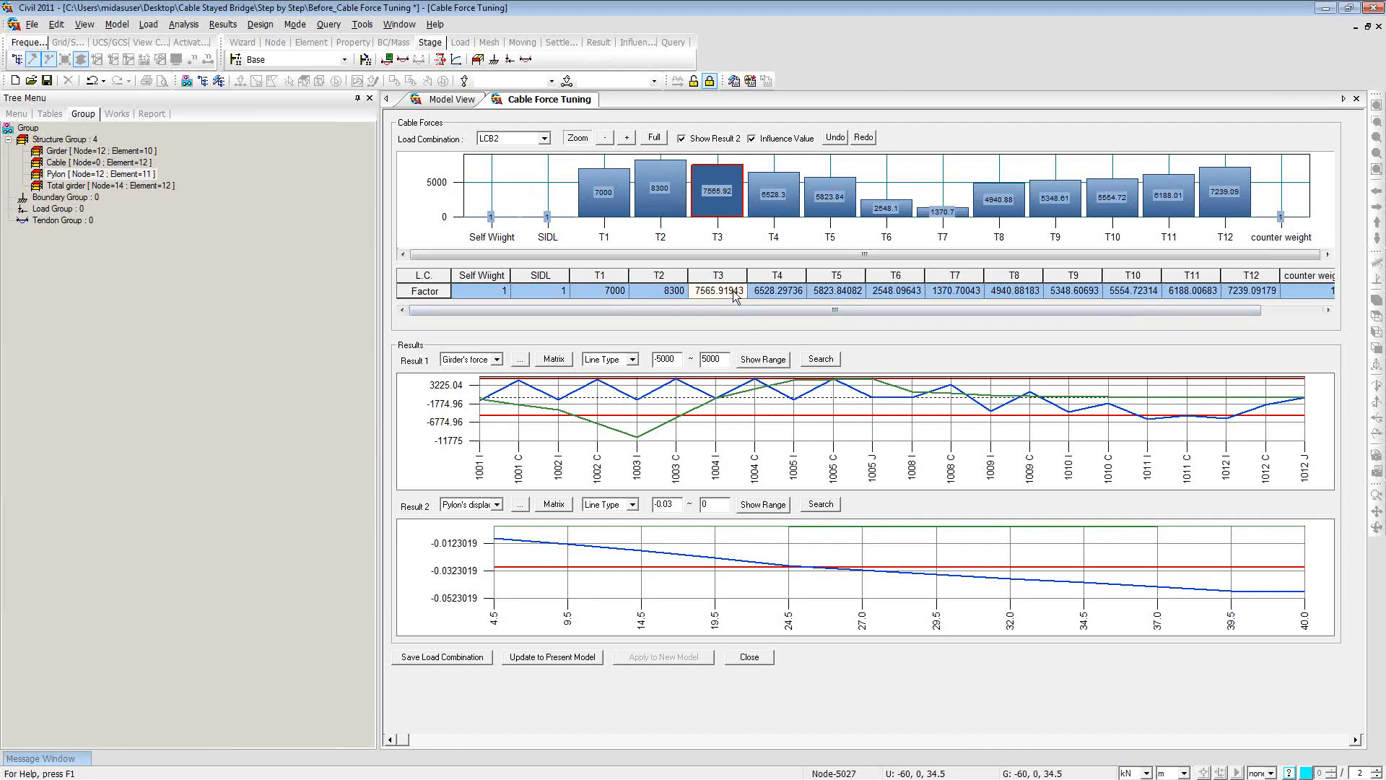
pyautogui.write('600')
pyautogui.click(758, 290)
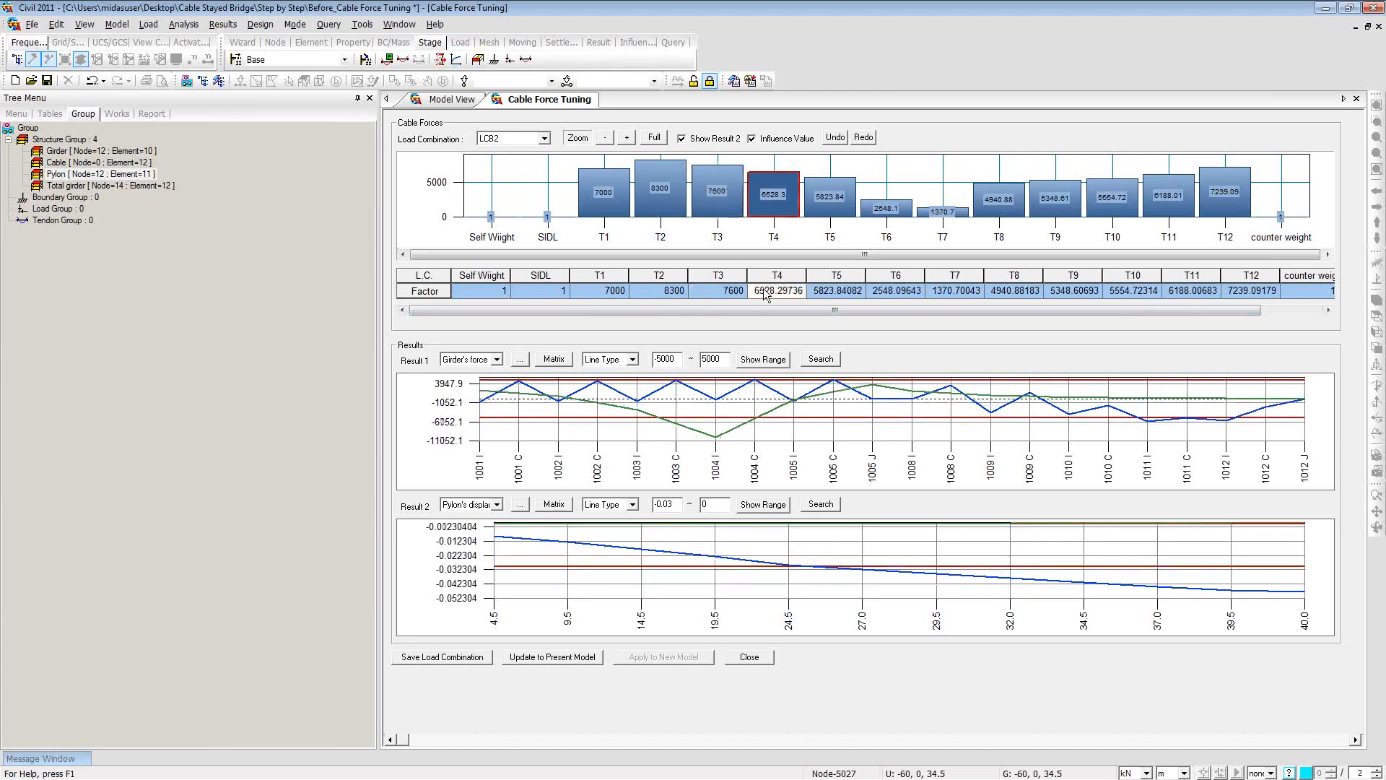
pyautogui.write('66')
pyautogui.click(811, 291)
pyautogui.write('5900')
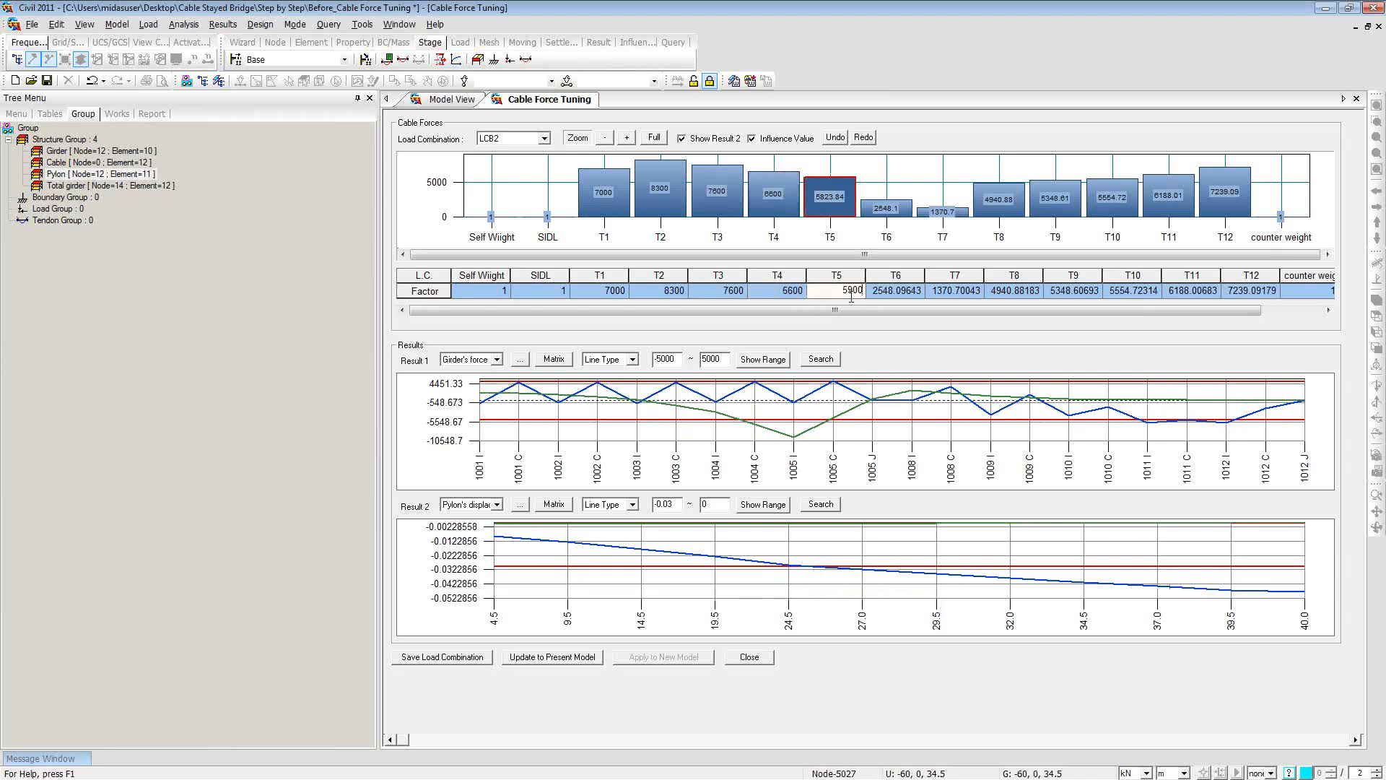
# Step: Set the factor of cable pretension T6 to 2600
pyautogui.click(865, 289)
pyautogui.write('5600')
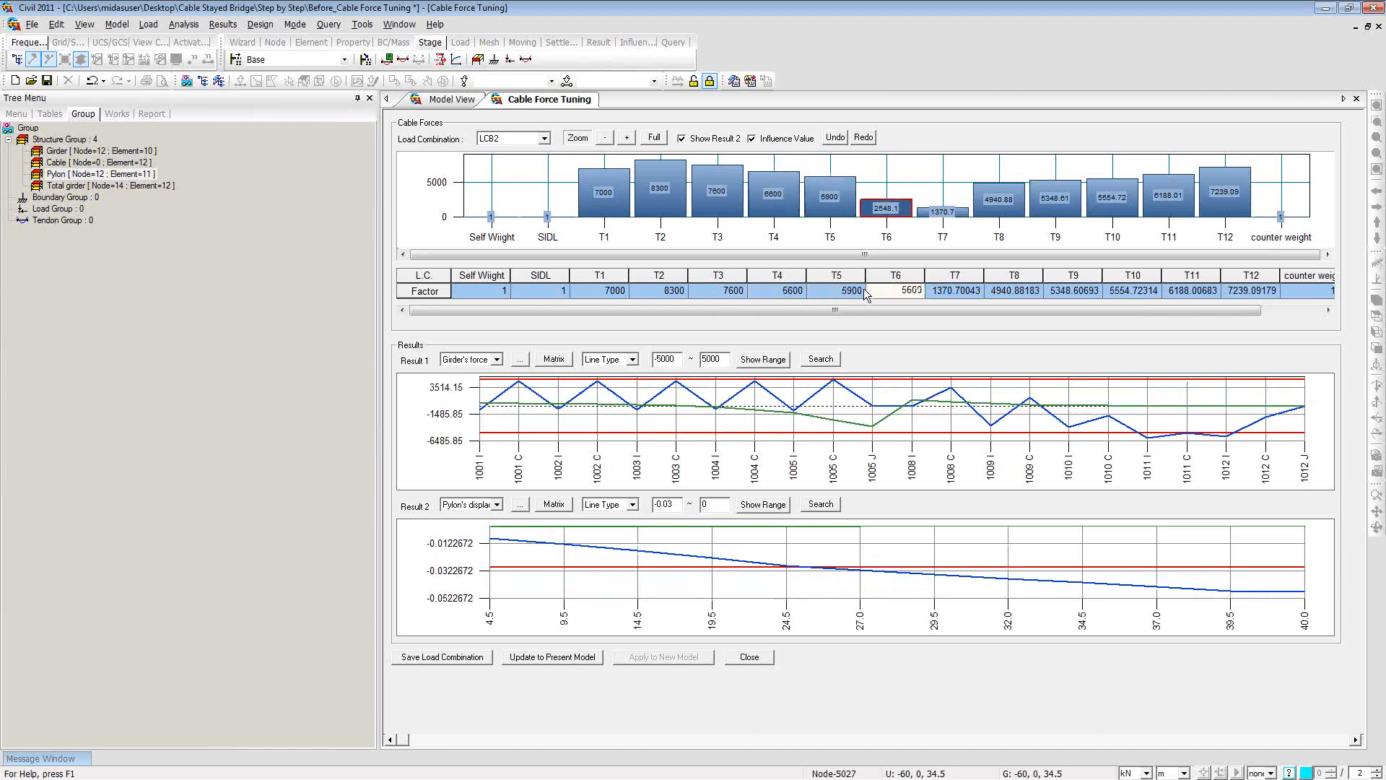
pyautogui.moveTo(897, 291); pyautogui.dragTo(931, 298)
pyautogui.write('2056')
pyautogui.press('BackSpace')
pyautogui.press('BackSpace')
pyautogui.press('BackSpace')
pyautogui.write('600')
# Step: Round the factors of T7 to 1400, T8 to 5000 and T9 to 5400
pyautogui.click(939, 290)
pyautogui.write('1400')
pyautogui.click(1011, 292)
pyautogui.write('5000')
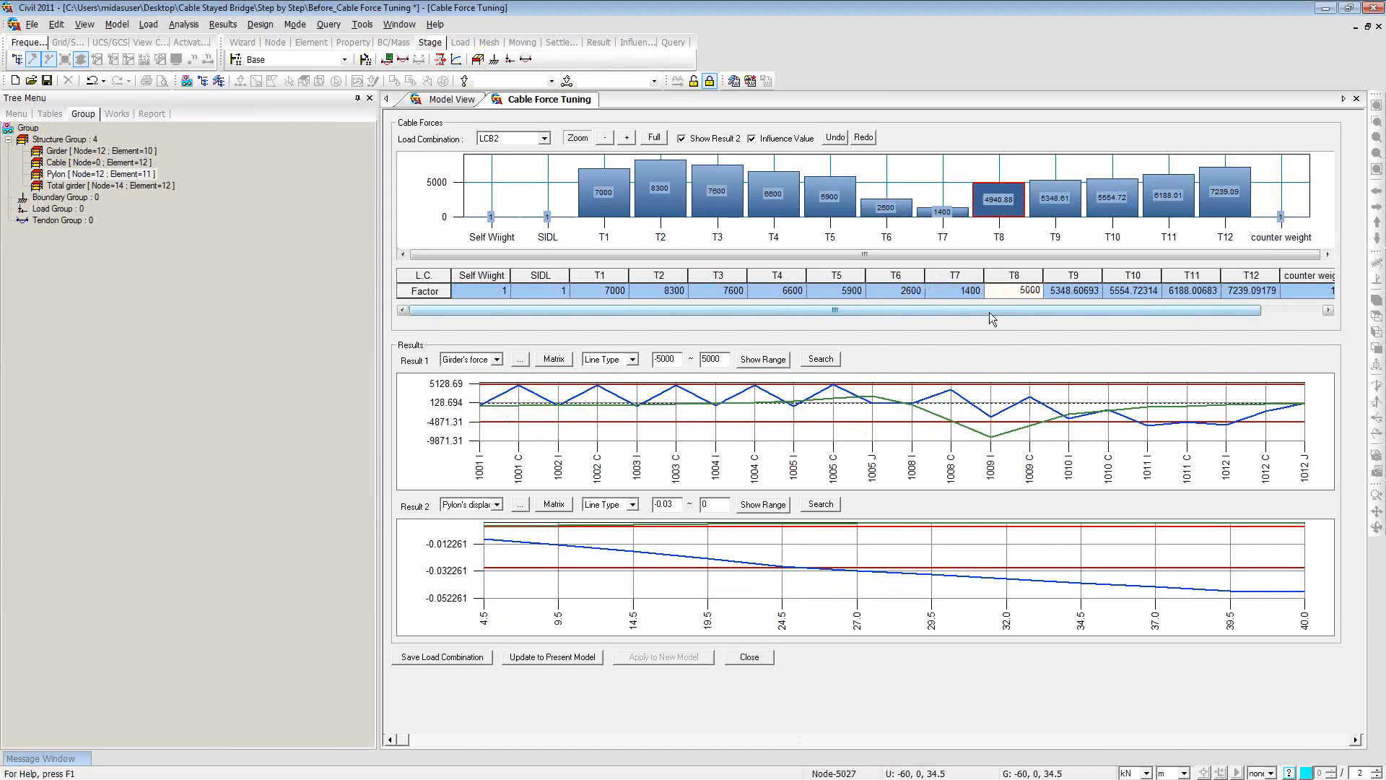
pyautogui.click(1057, 291)
pyautogui.write('5400')
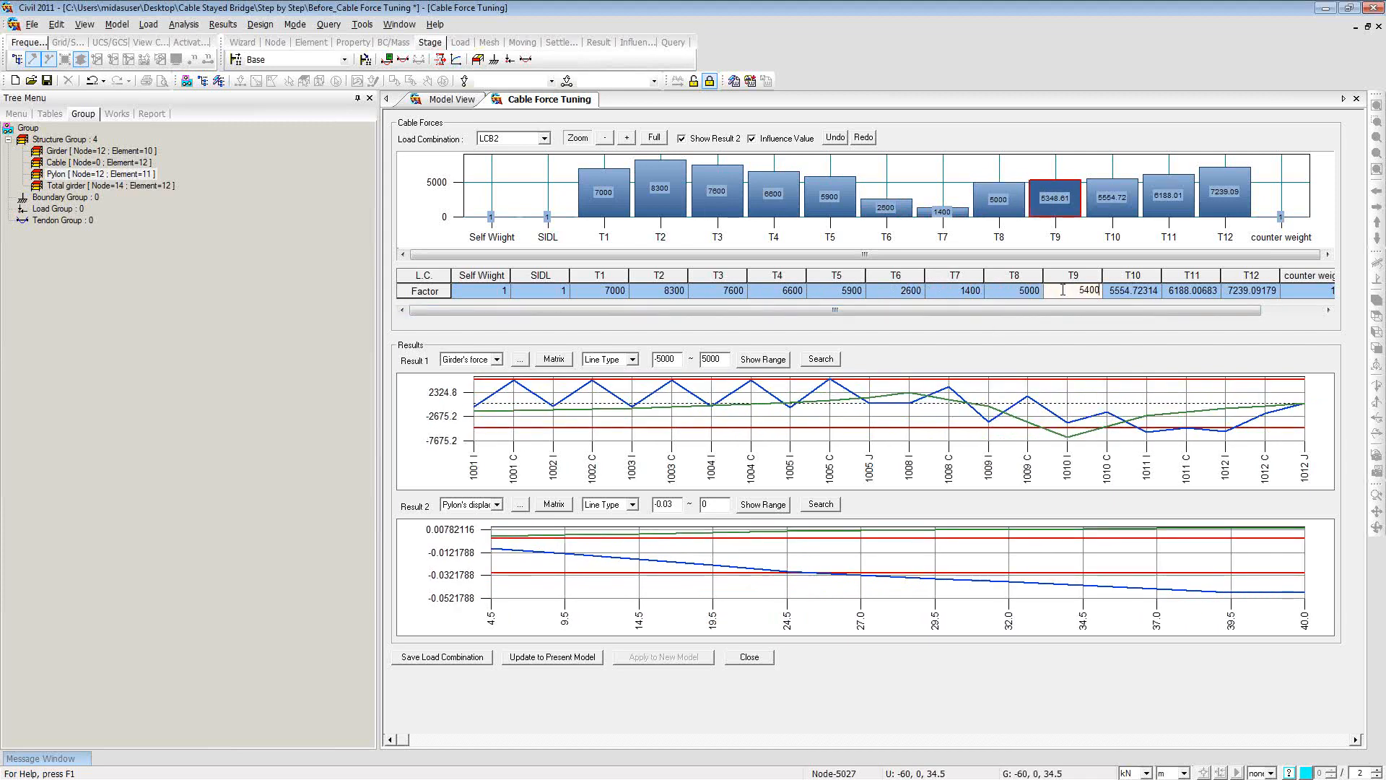
# Step: Round the factors of T10 to 5600, T11 to 6200 and T12 to 7300
pyautogui.click(1123, 293)
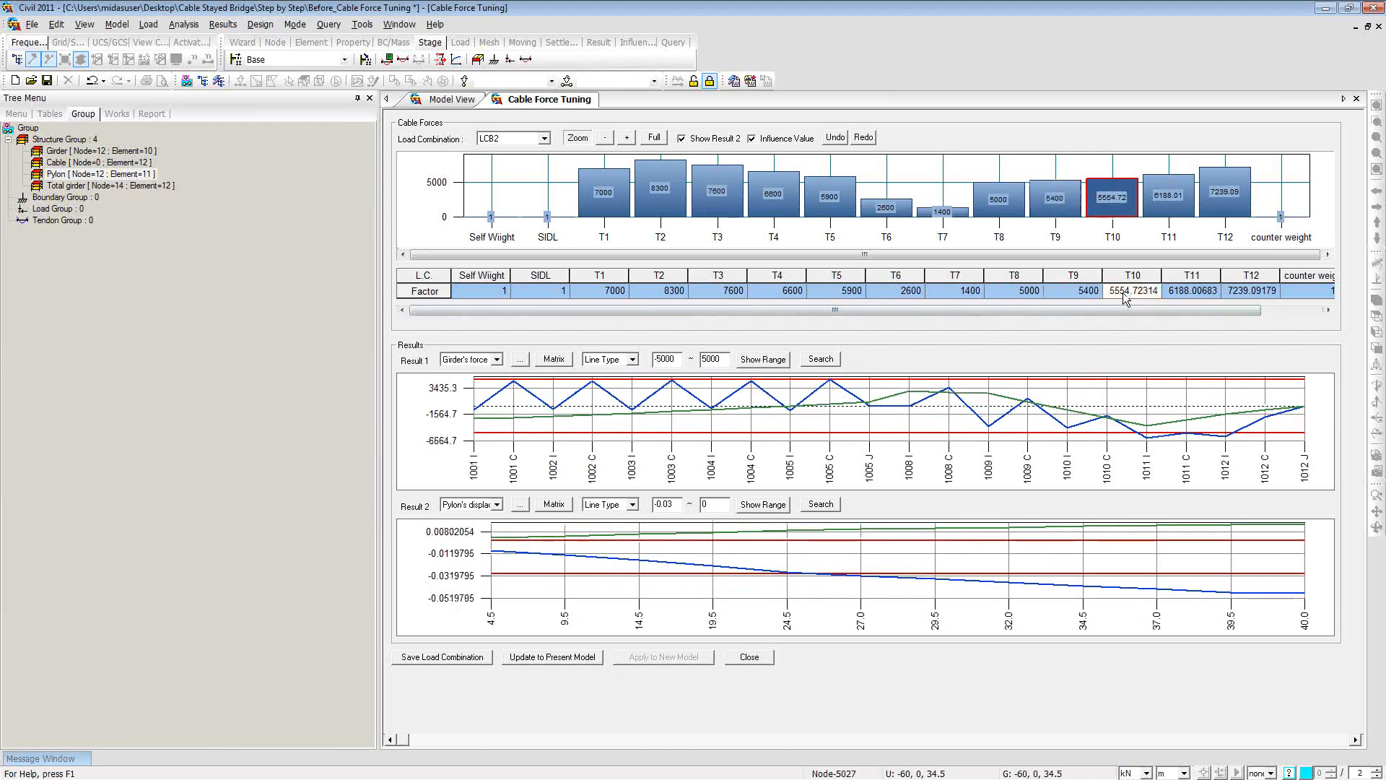
pyautogui.write('5600')
pyautogui.click(1184, 291)
pyautogui.write('6200')
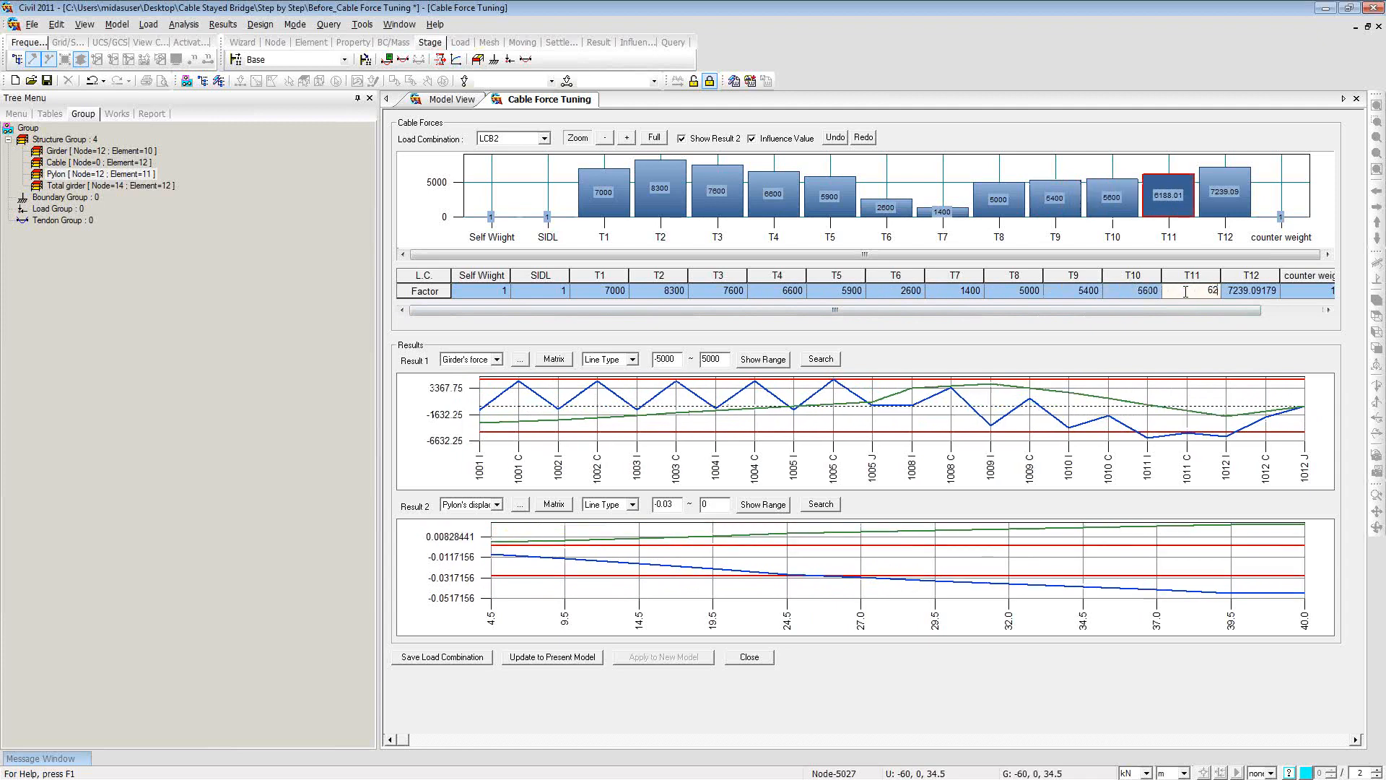
pyautogui.click(1238, 292)
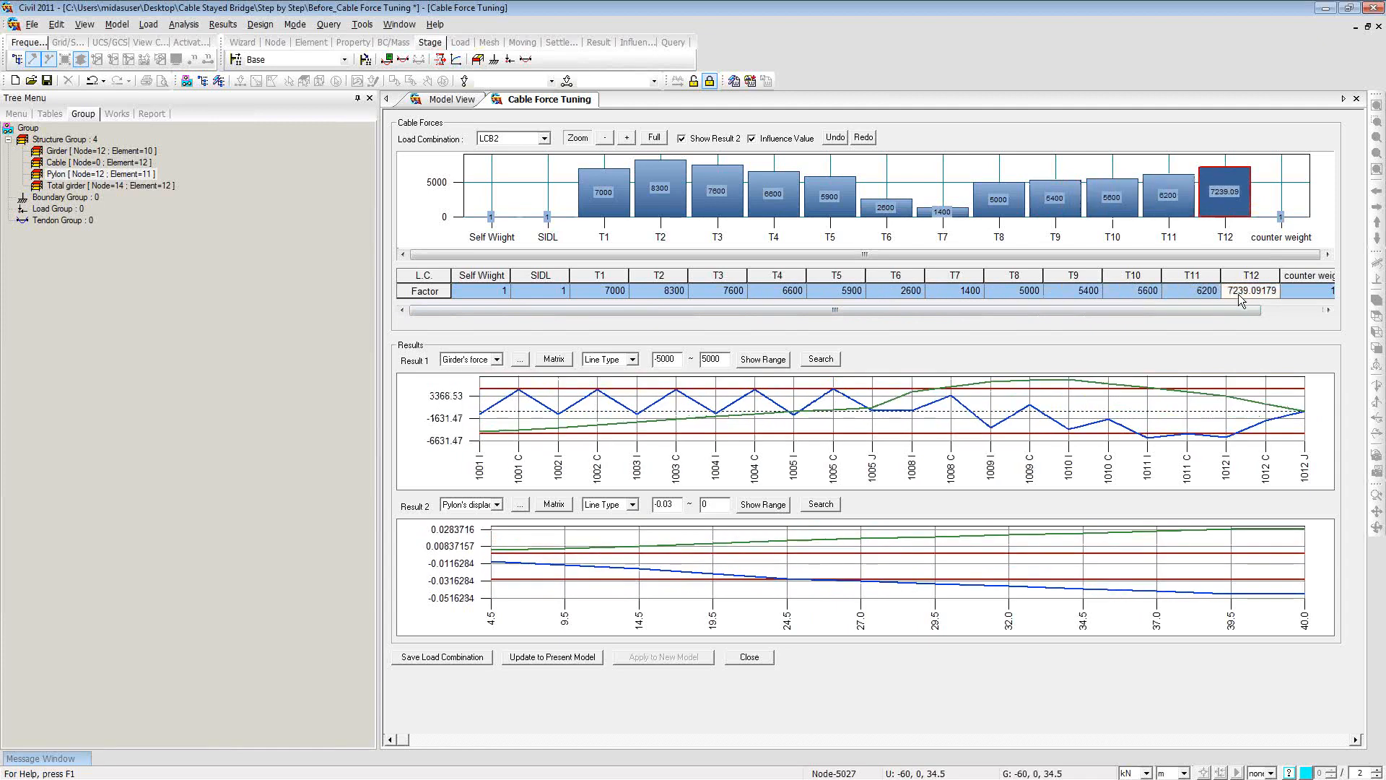
pyautogui.write('7300')
# Step: Raise the T11 factor to 6500 to pull the girder moment and pylon displacement towards their ranges
pyautogui.click(1202, 290)
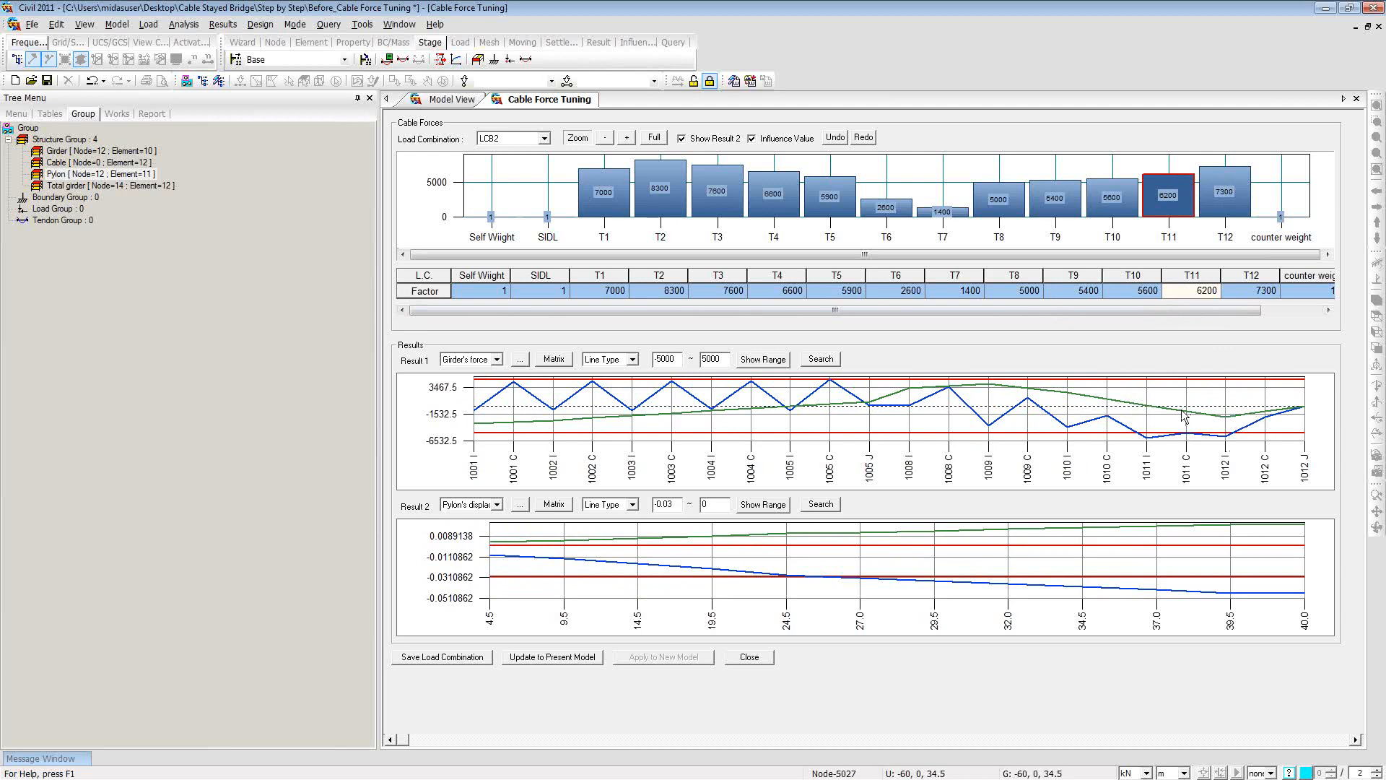
pyautogui.doubleClick(1218, 291)
pyautogui.write('66')
pyautogui.press('Return')
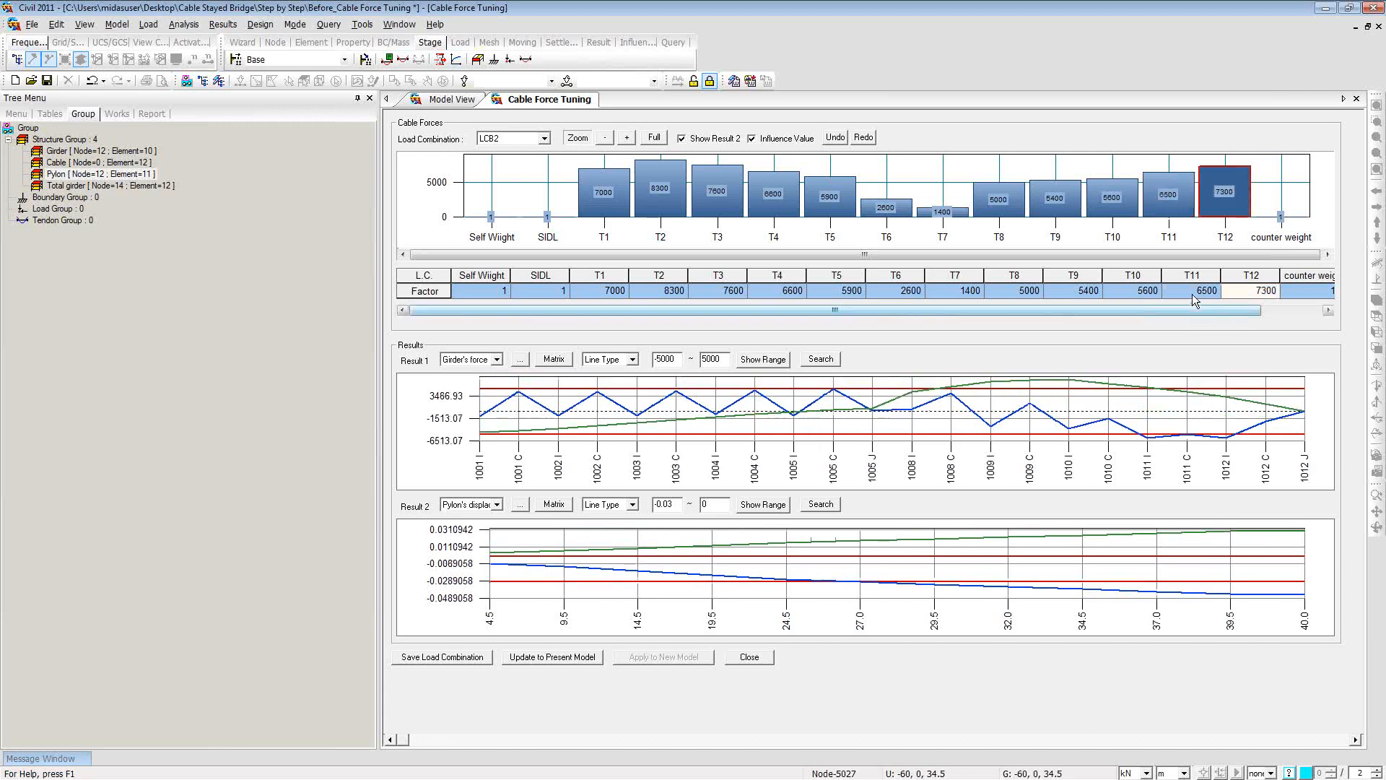
# Step: Raise the T12 factor to 8000 and compare the influence on the girder and pylon graphs
pyautogui.click(1193, 293)
pyautogui.click(1250, 291)
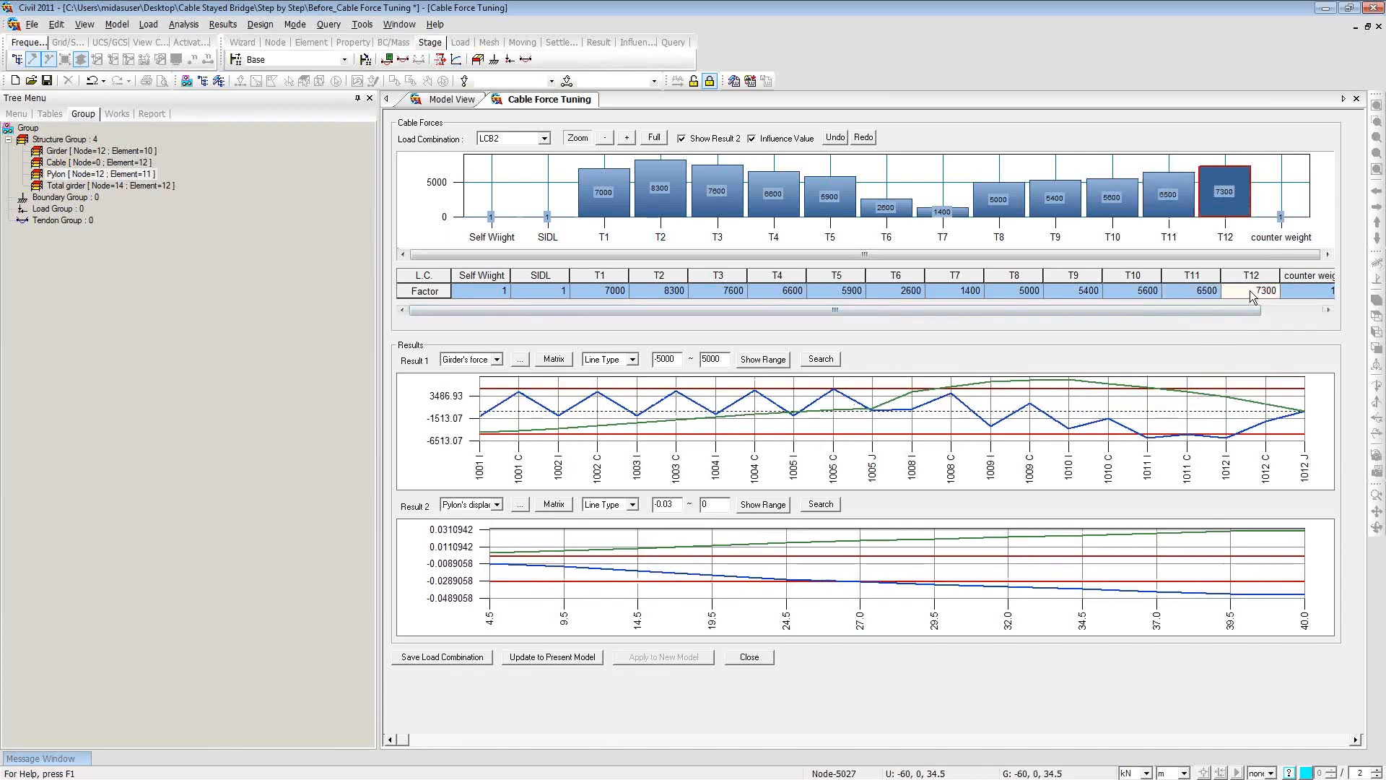
pyautogui.doubleClick(1255, 290)
pyautogui.write('8000')
pyautogui.click(1219, 291)
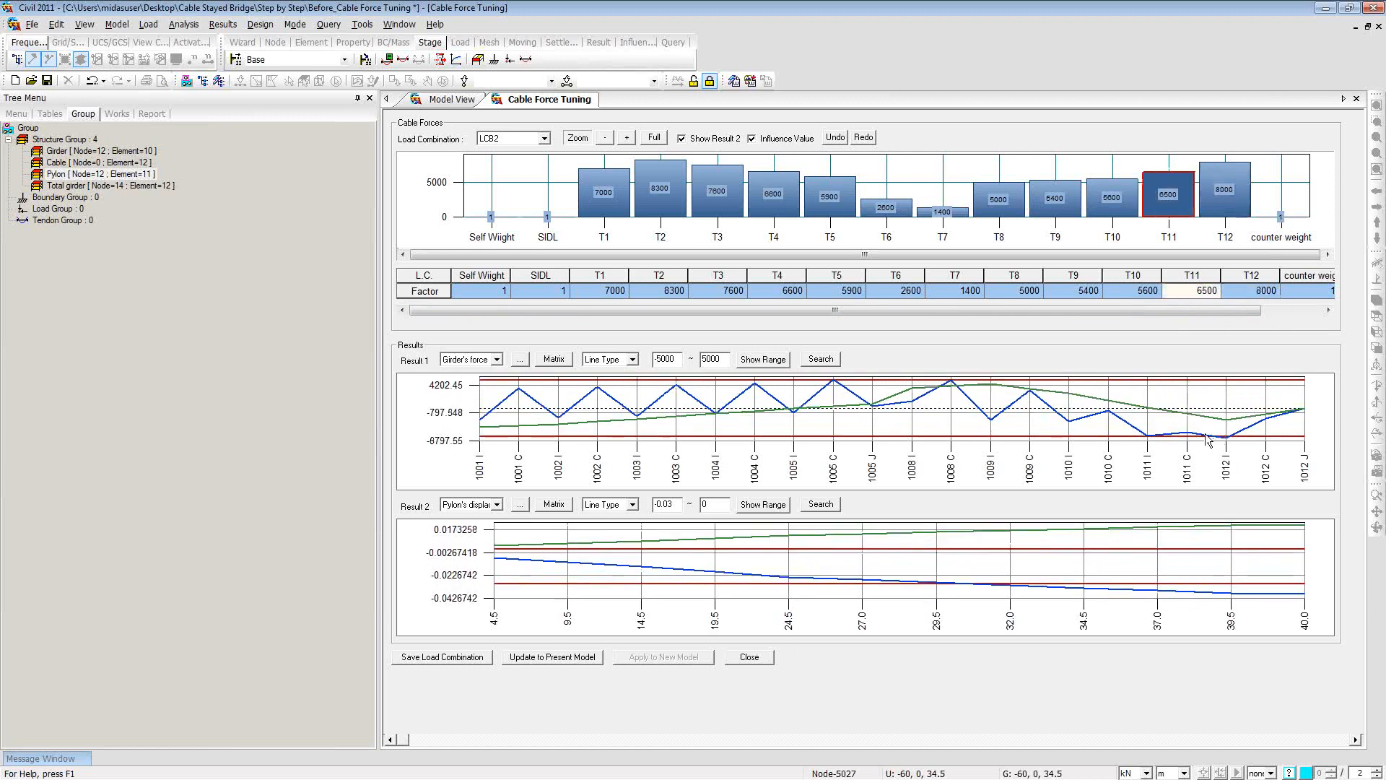
# Step: Raise the T12 factor to 8500 and check both graphs against their allowable ranges
pyautogui.click(1242, 293)
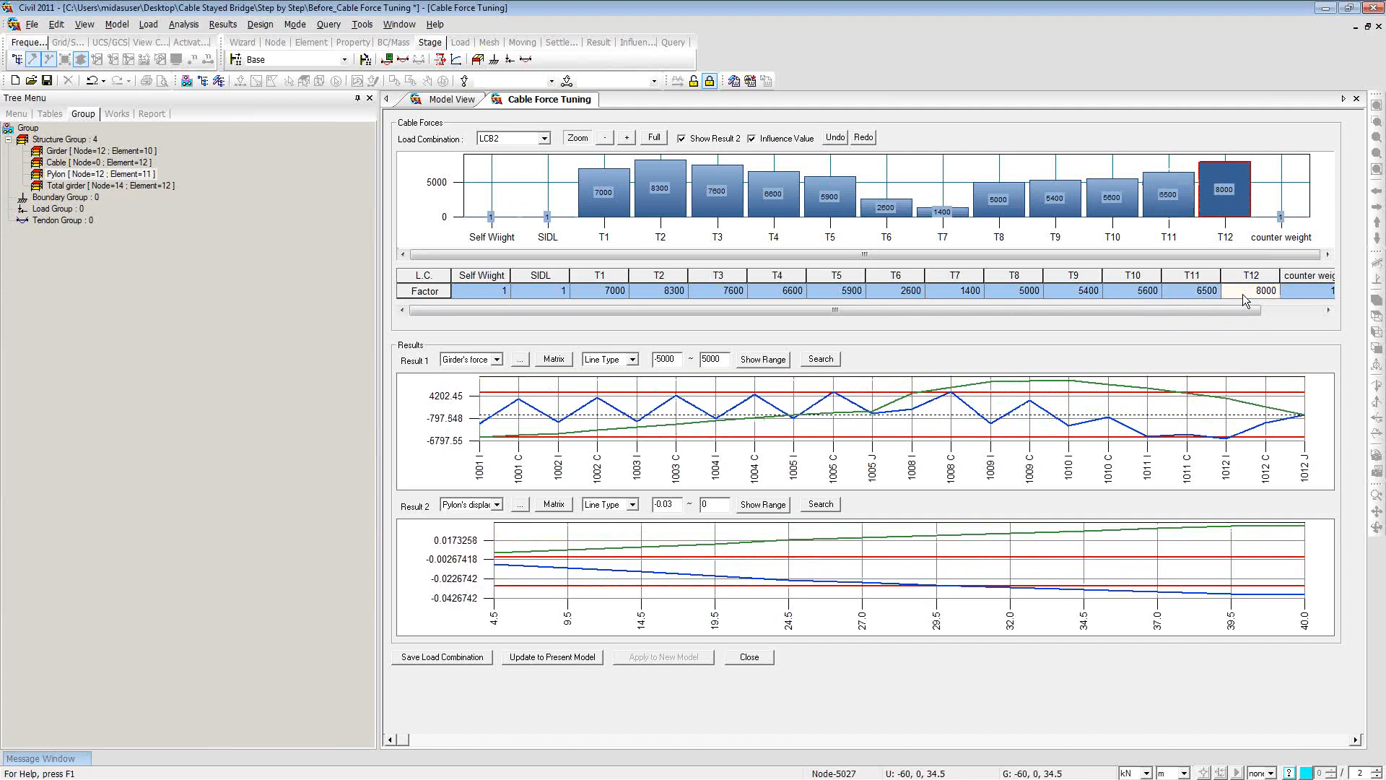
pyautogui.write('8500')
pyautogui.click(1200, 293)
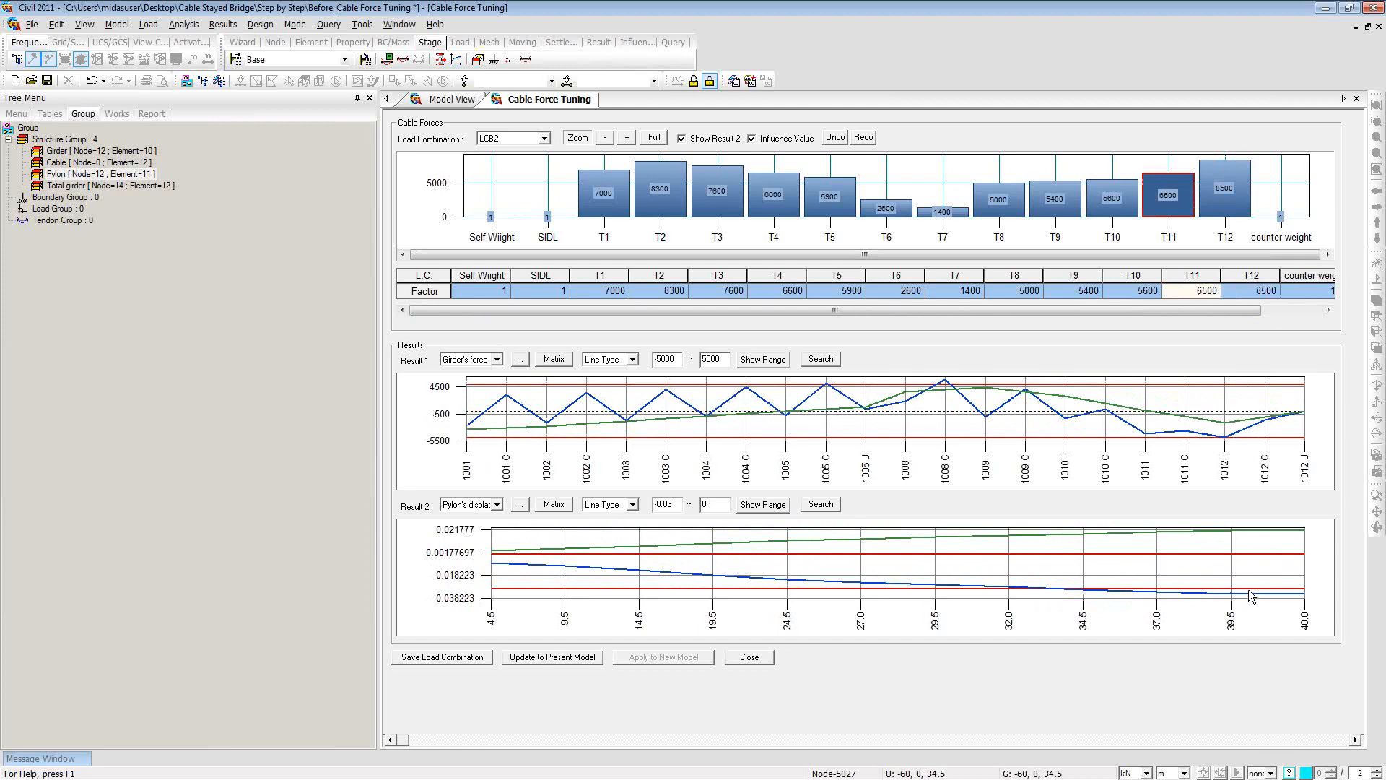
pyautogui.click(1253, 292)
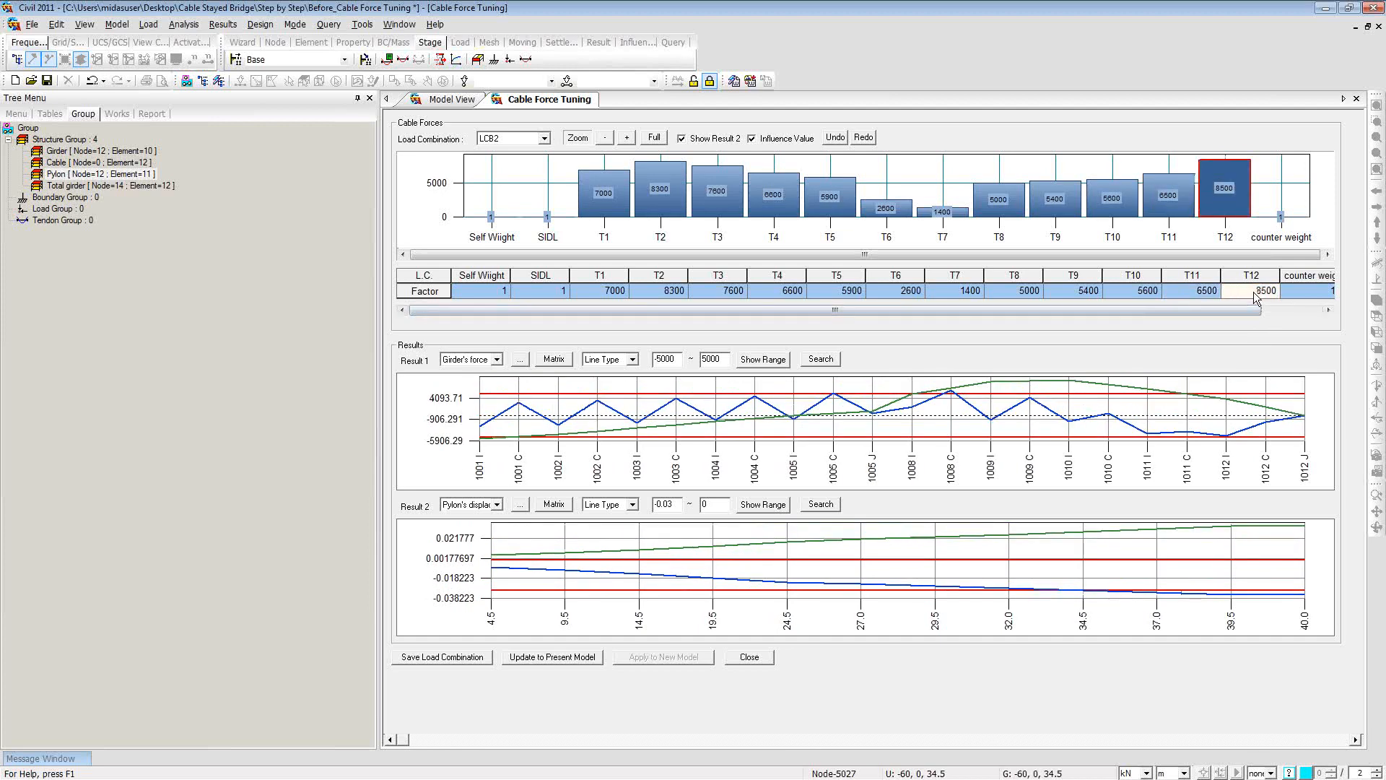
# Step: Raise the T11 factor to 7000 to bring the pylon displacement closer to its allowable range
pyautogui.click(1216, 295)
pyautogui.write('7000')
pyautogui.click(1238, 293)
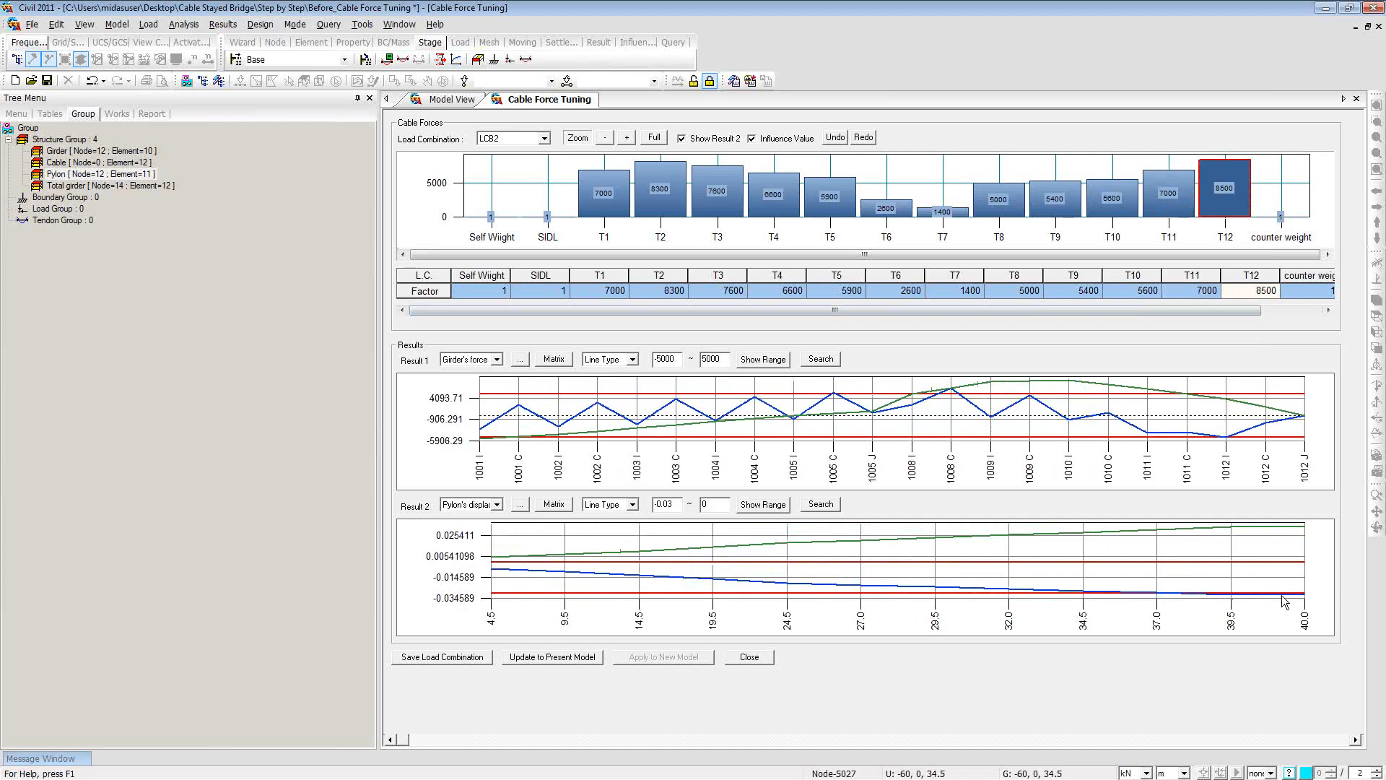
# Step: Raise the T12 factor to 9000 and check the girder and pylon graphs against their allowable ranges
pyautogui.moveTo(1250, 294); pyautogui.dragTo(1287, 294)
pyautogui.write('9000')
pyautogui.click(1207, 293)
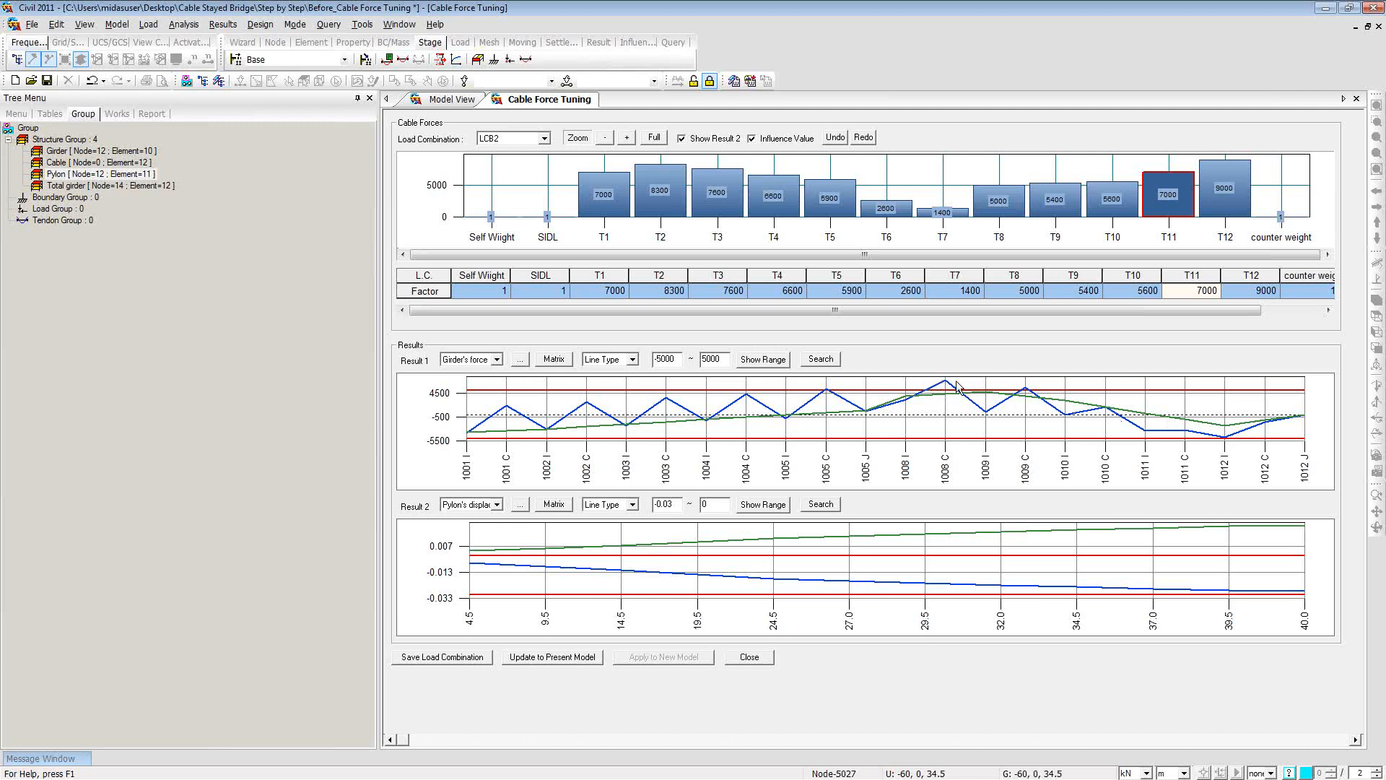
# Step: Display T7's influence on the graphs and examine the T7 row in the girder force influence matrix
pyautogui.click(968, 292)
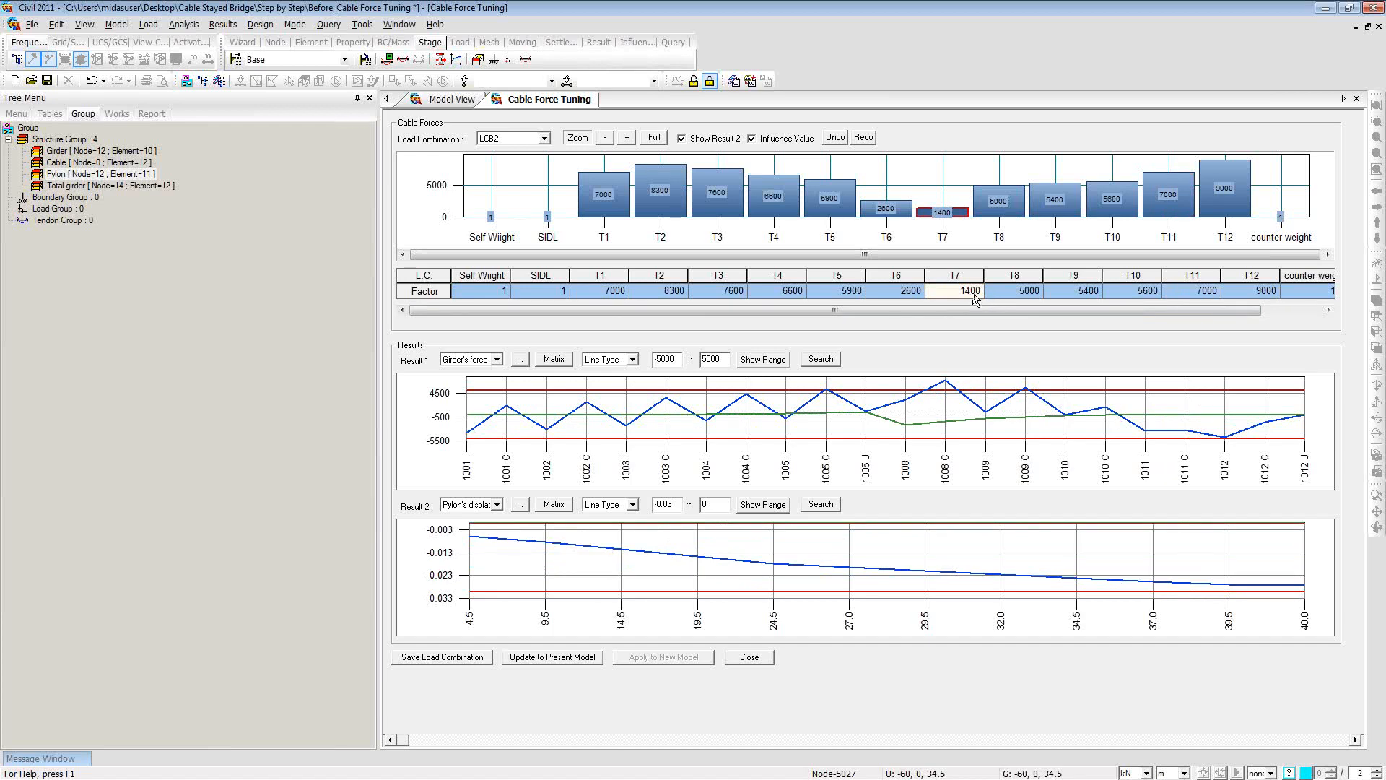
pyautogui.click(1000, 292)
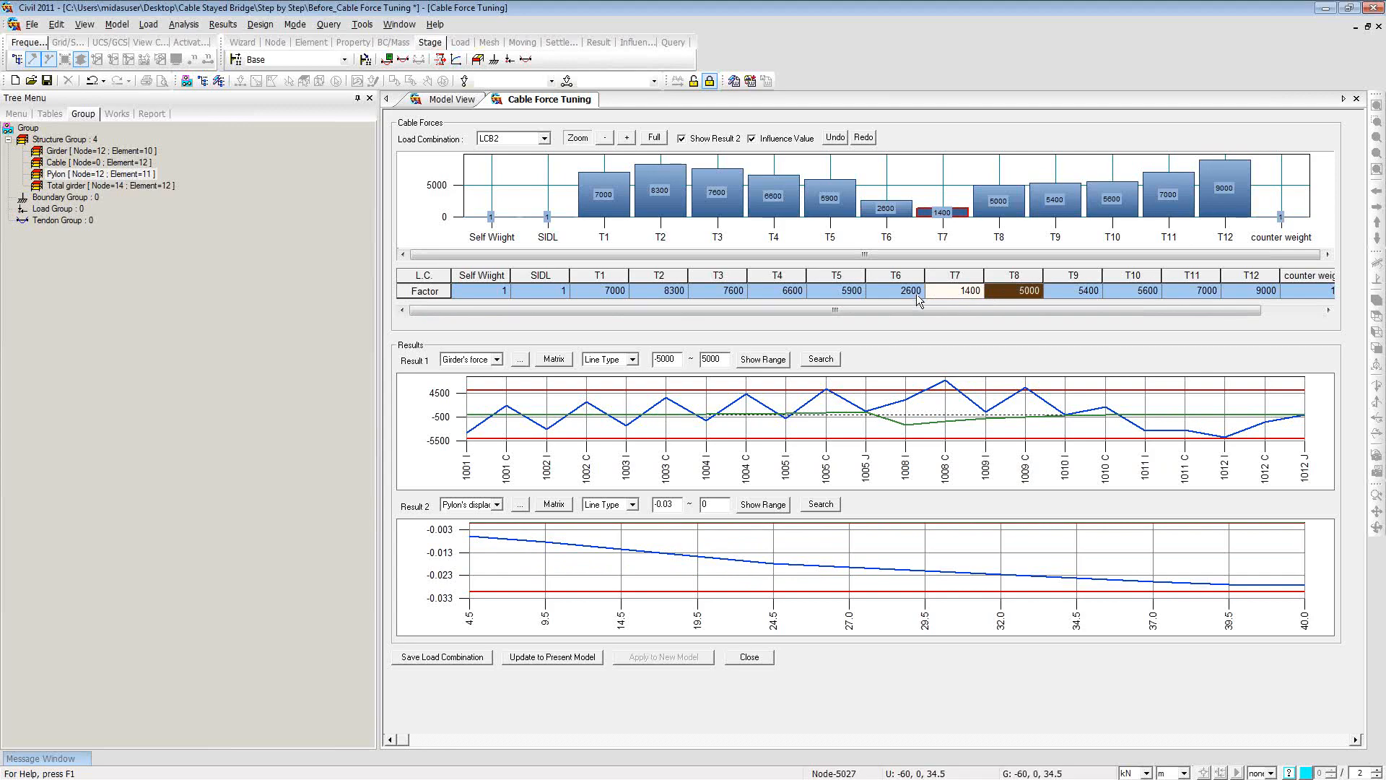
pyautogui.click(554, 358)
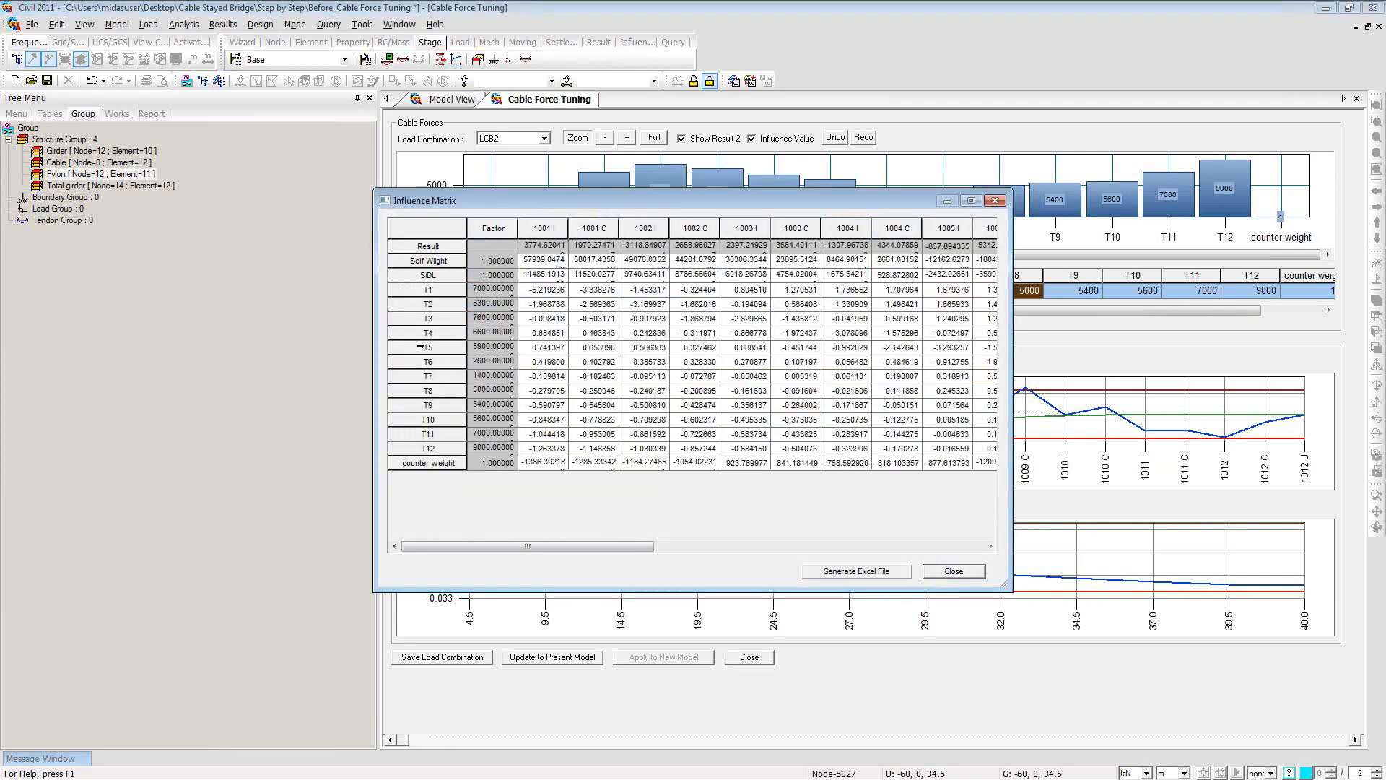
pyautogui.moveTo(605, 199); pyautogui.dragTo(424, 202)
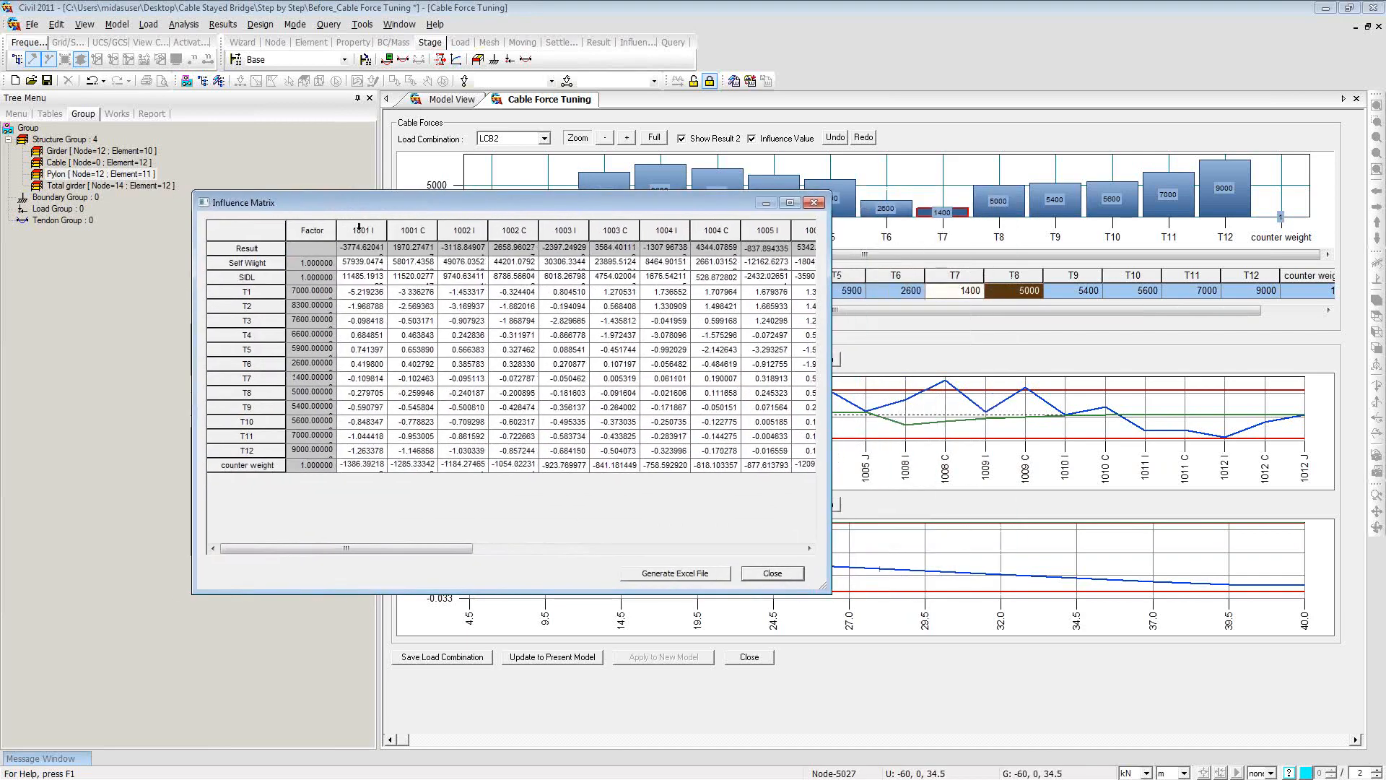
pyautogui.click(245, 378)
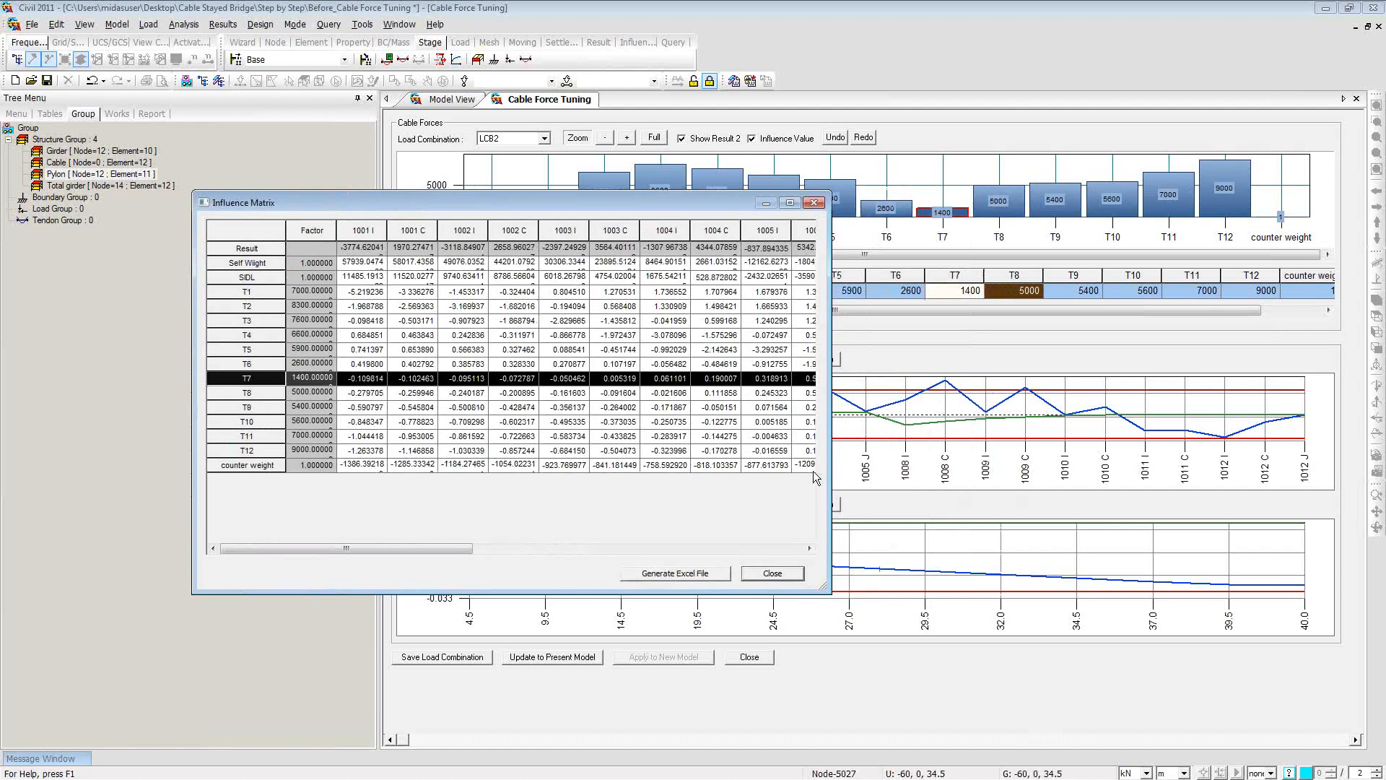
pyautogui.moveTo(376, 549); pyautogui.dragTo(451, 548)
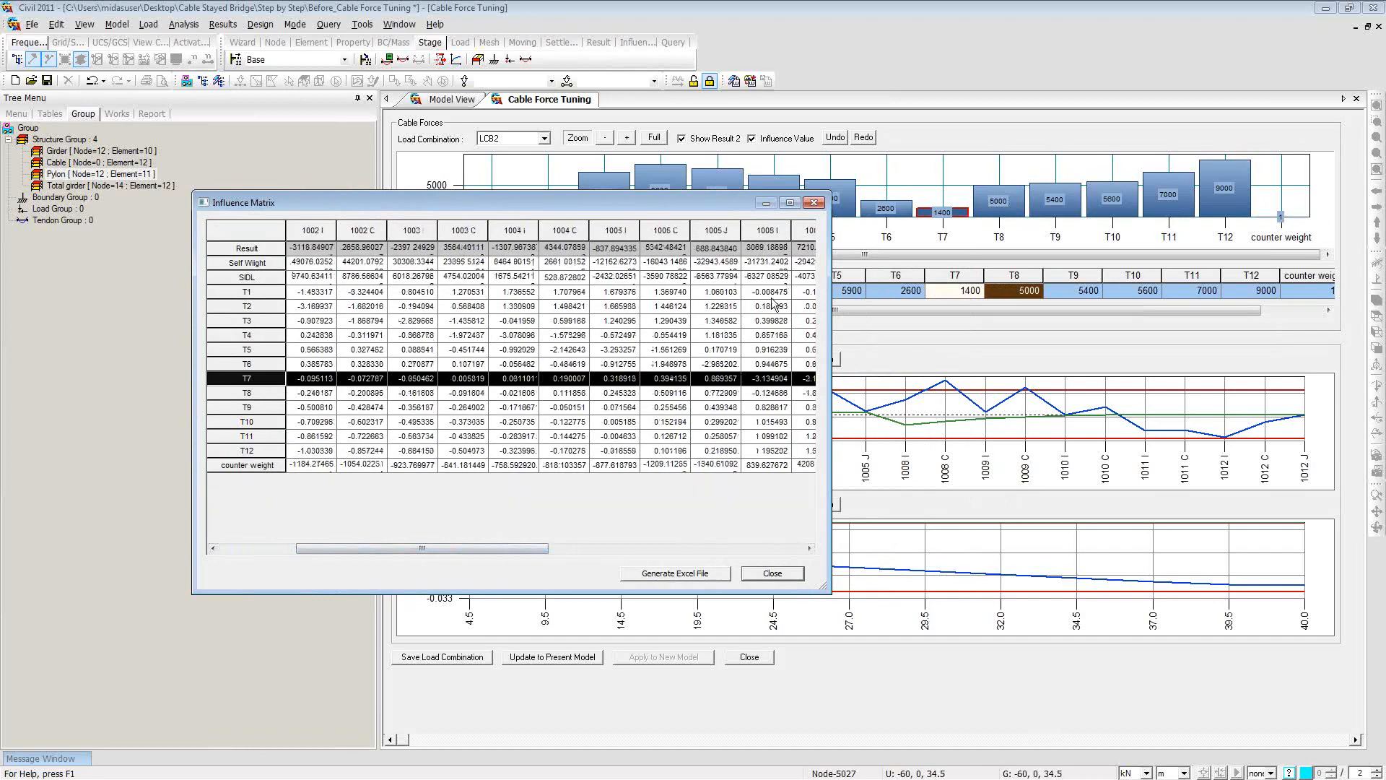
# Step: Compare the T7 and T8 influence values at girder locations 1008 C and 1009 I in the influence matrix
pyautogui.moveTo(534, 550); pyautogui.dragTo(561, 555)
pyautogui.click(767, 267)
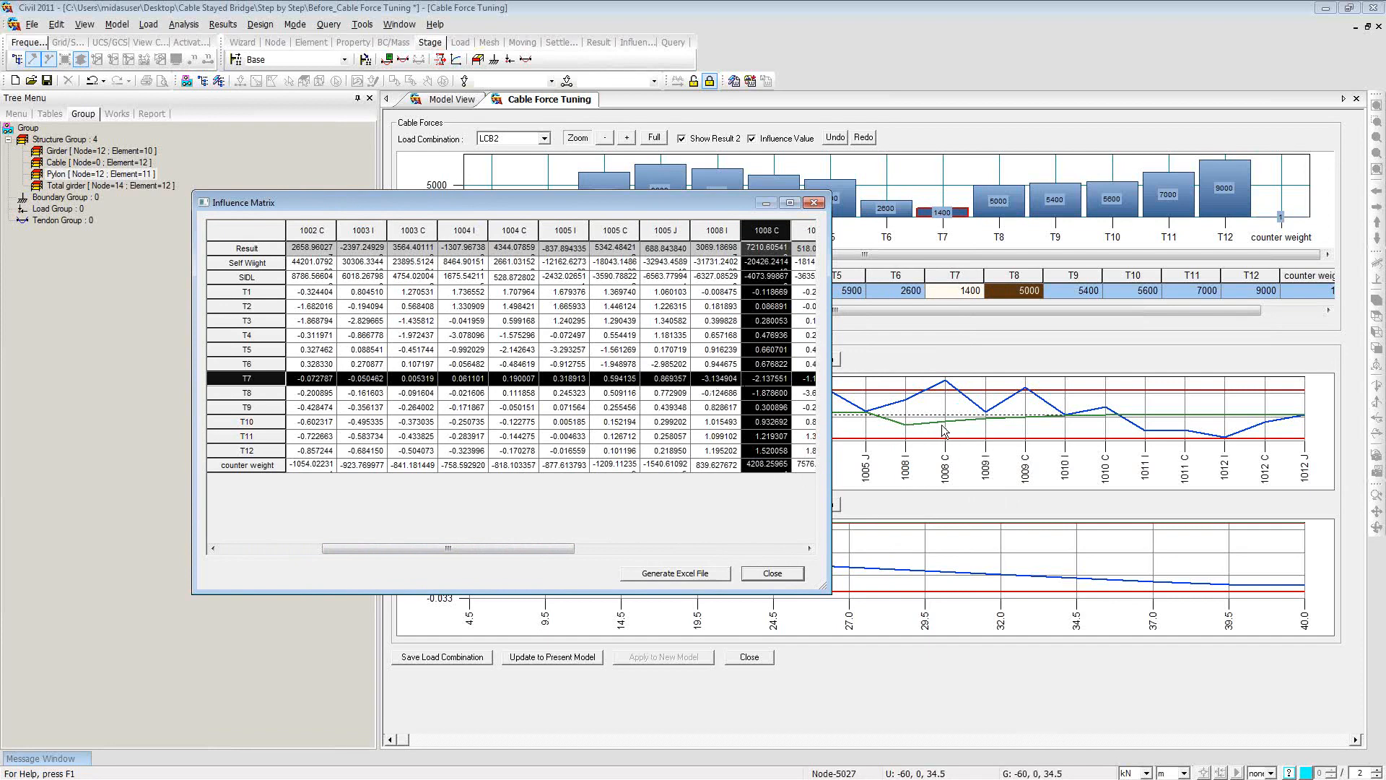
pyautogui.keyDown('shift'); pyautogui.click(262, 392); pyautogui.keyUp('shift')
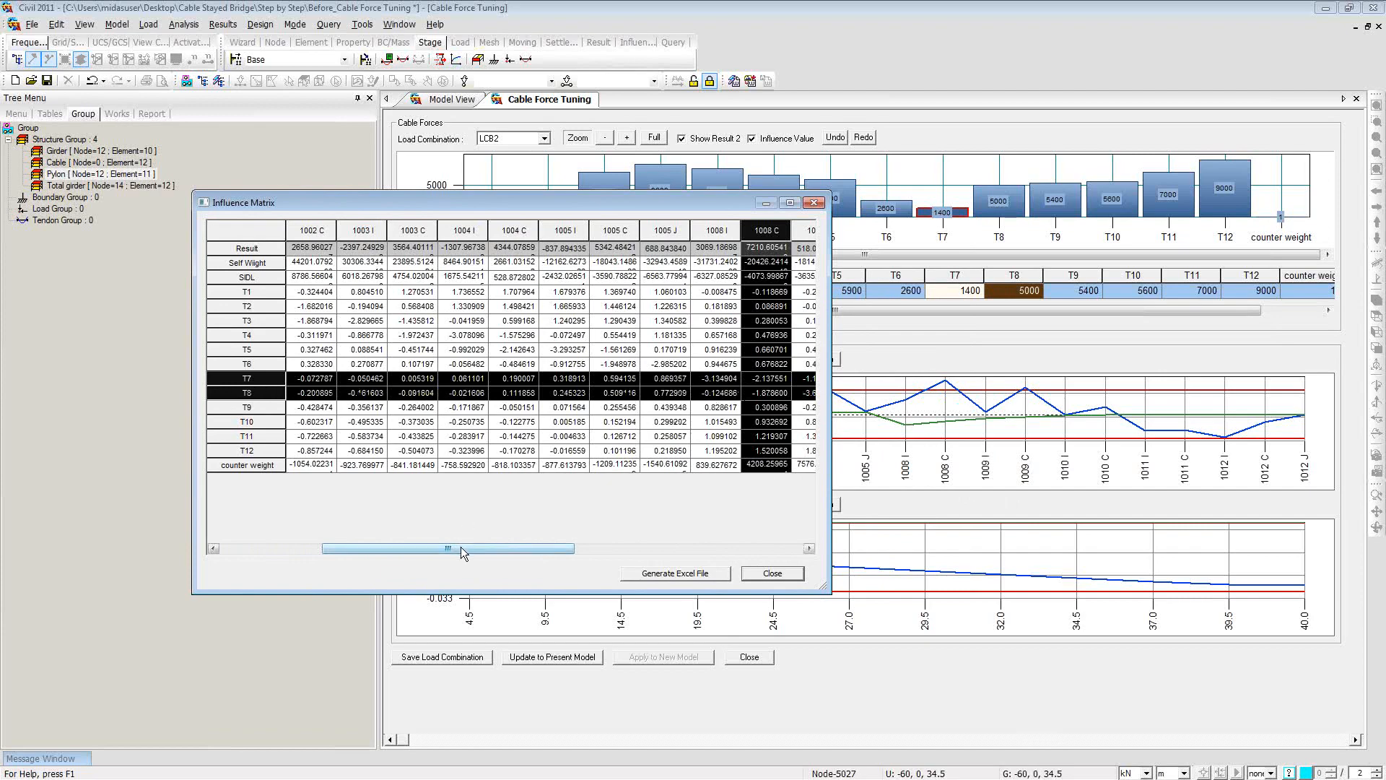
pyautogui.moveTo(461, 547); pyautogui.dragTo(491, 549)
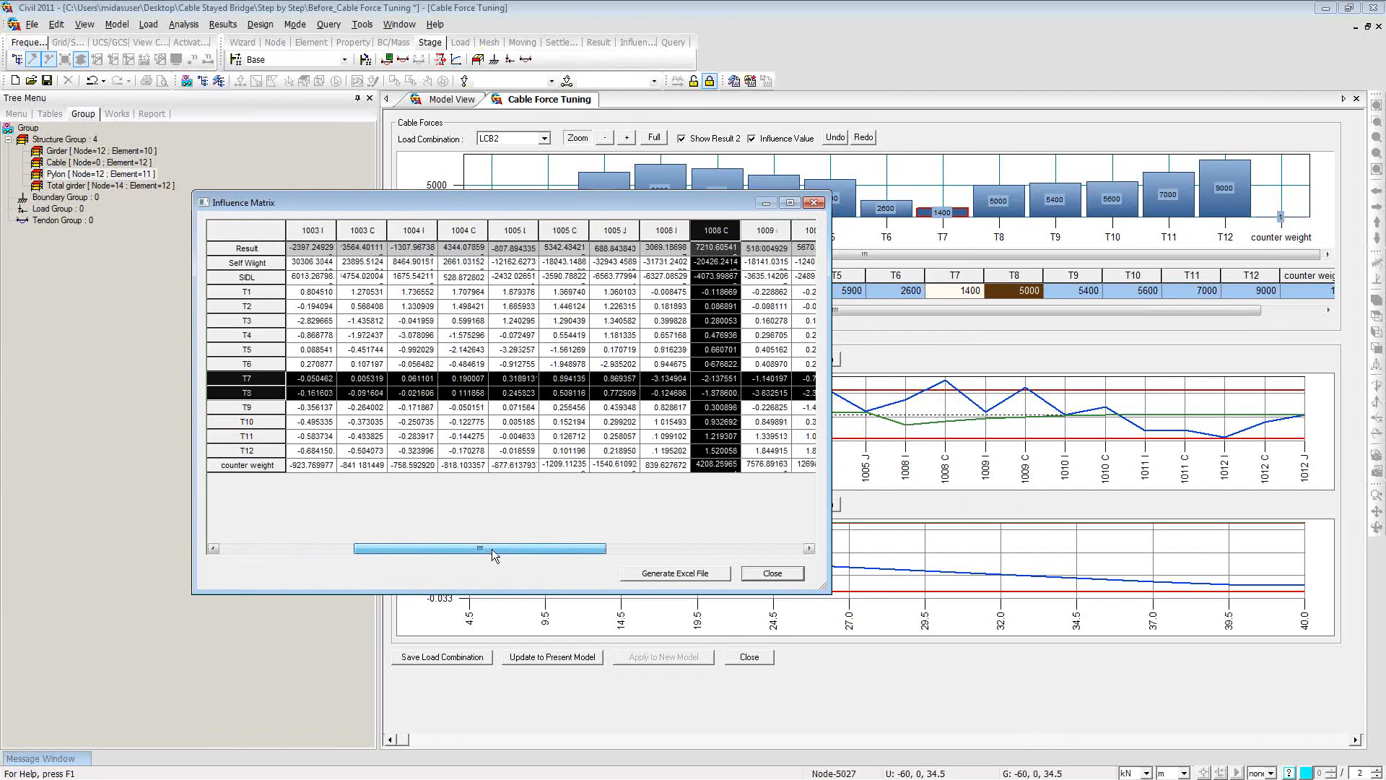
pyautogui.keyDown('ctrl'); pyautogui.click(757, 229); pyautogui.keyUp('ctrl')
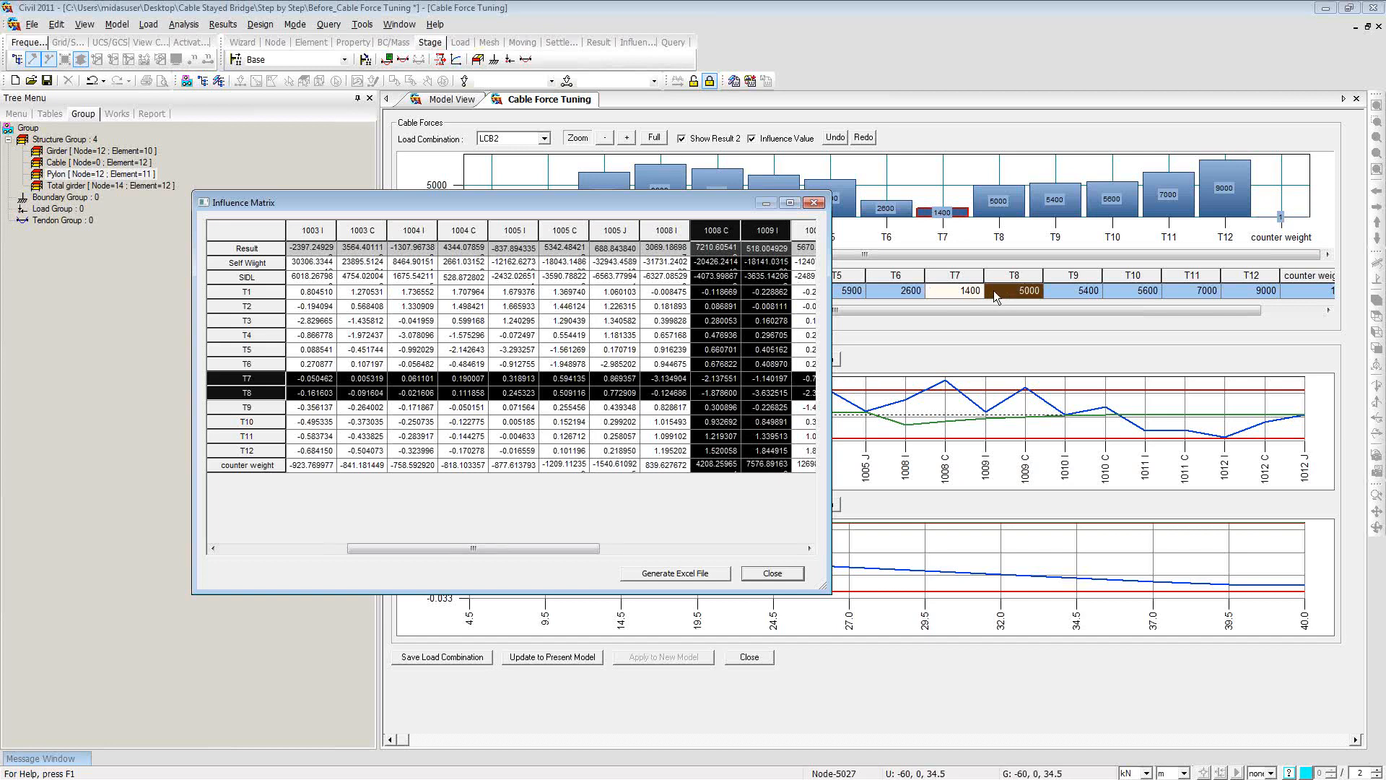
pyautogui.click(815, 204)
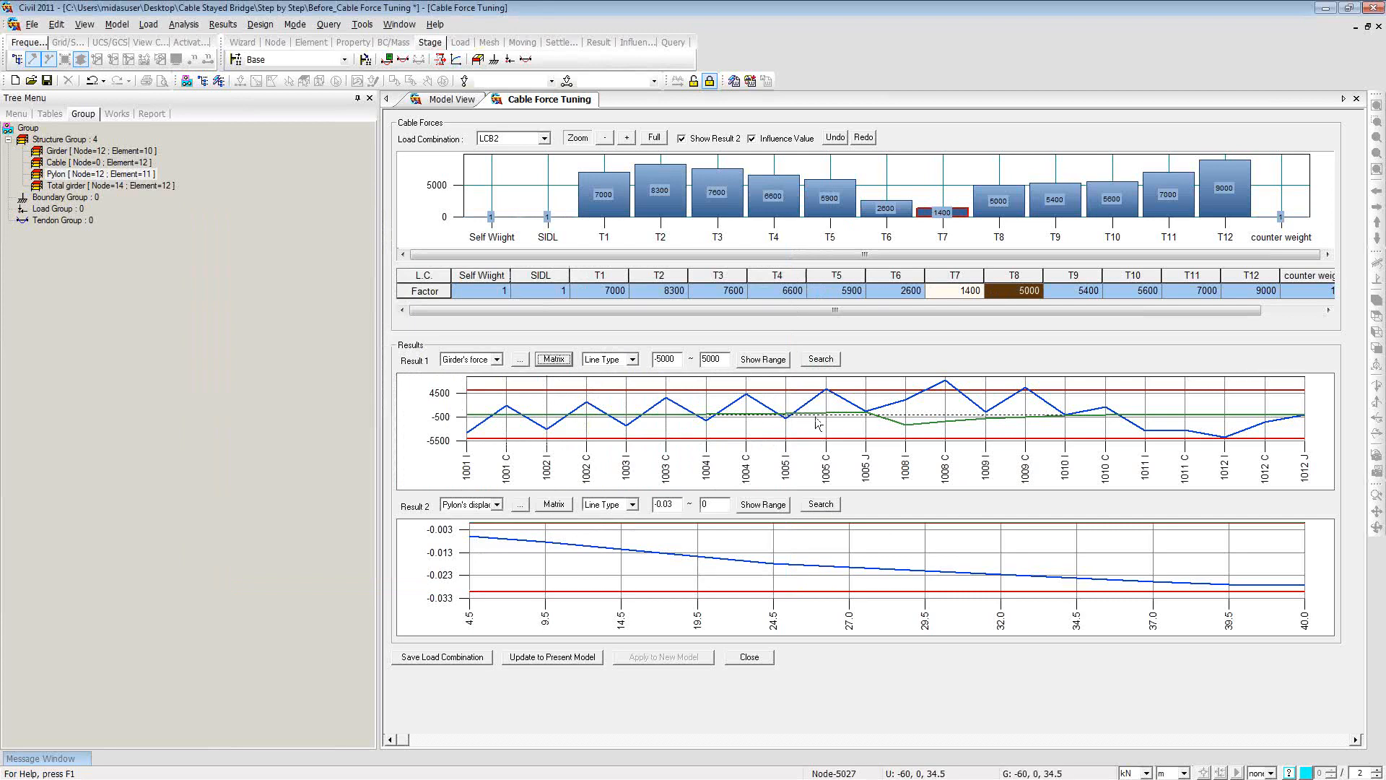
# Step: Set up an optimum factor search for the girder's force with only load cases T7 and T8 included
pyautogui.click(819, 359)
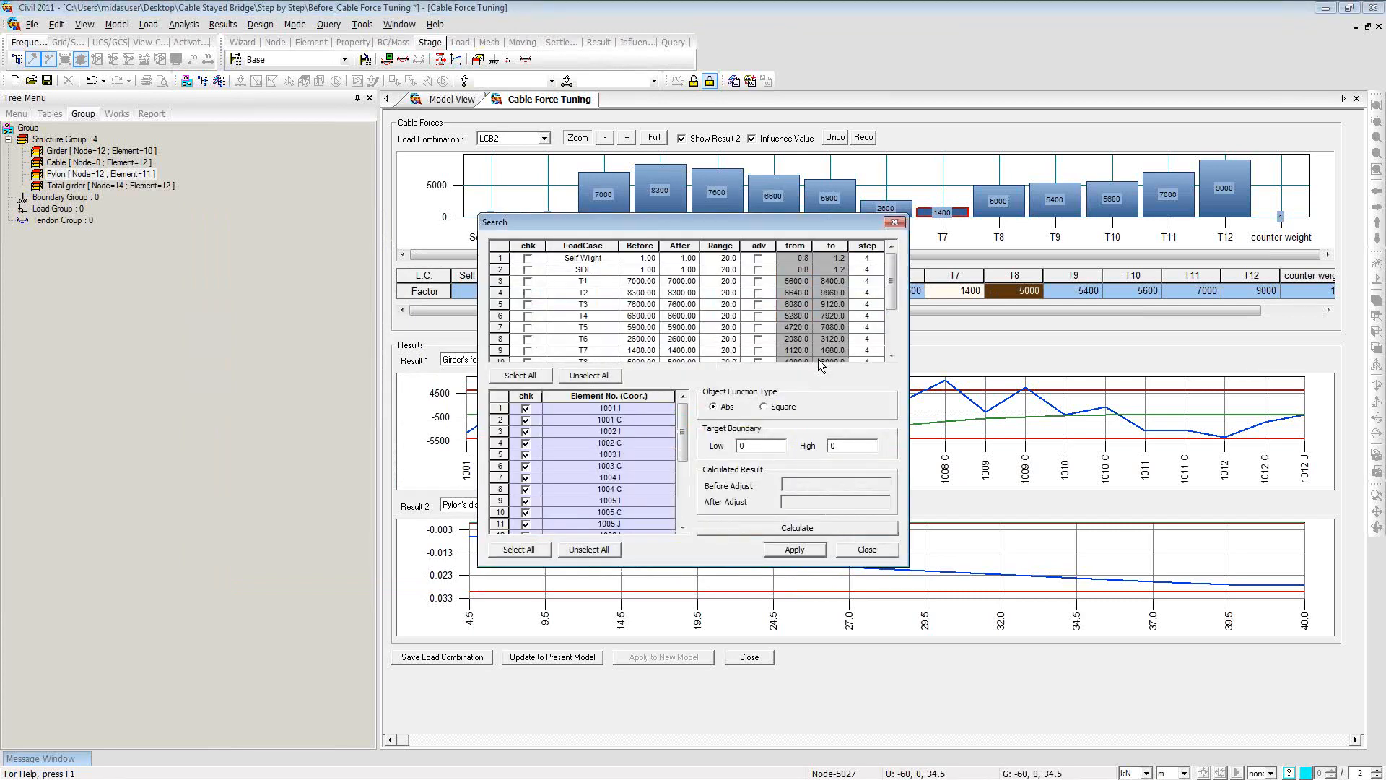
pyautogui.click(528, 339)
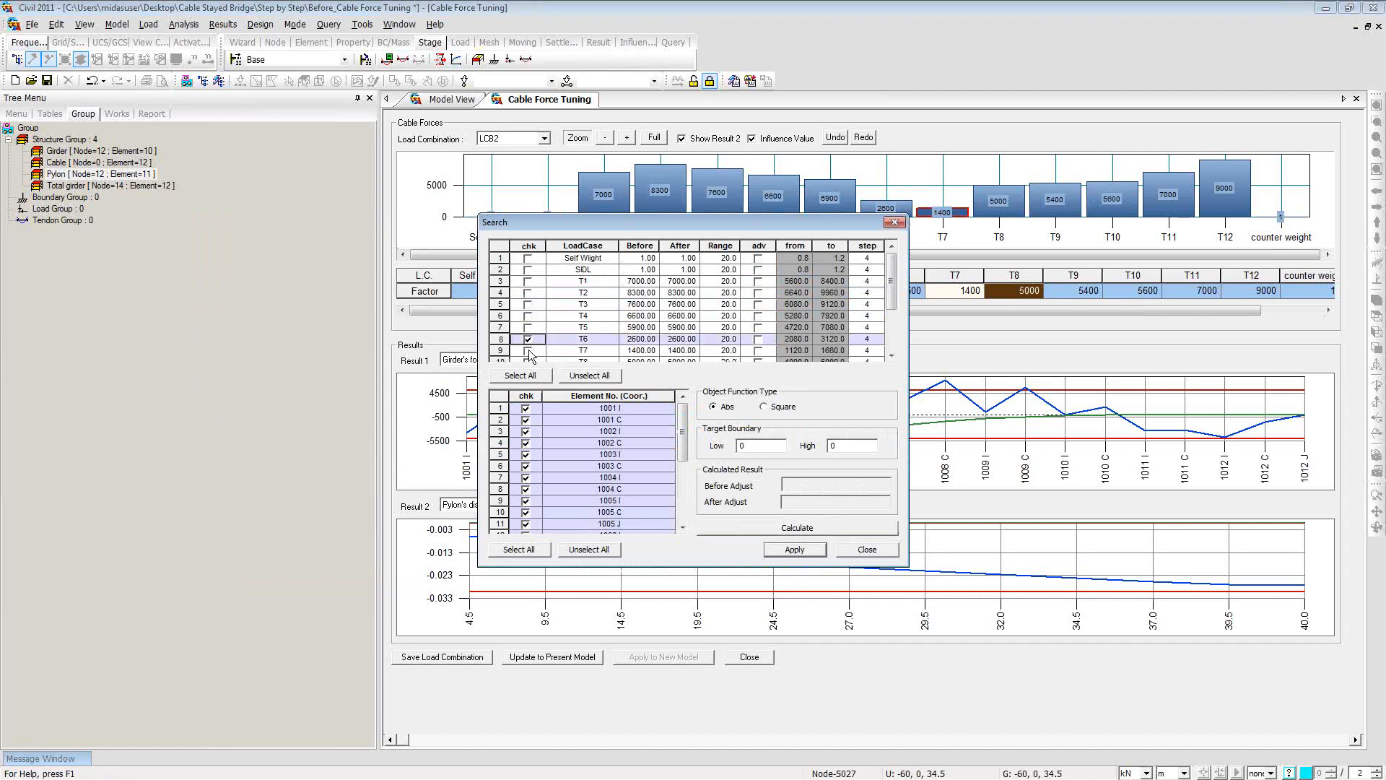
pyautogui.click(528, 340)
pyautogui.click(527, 351)
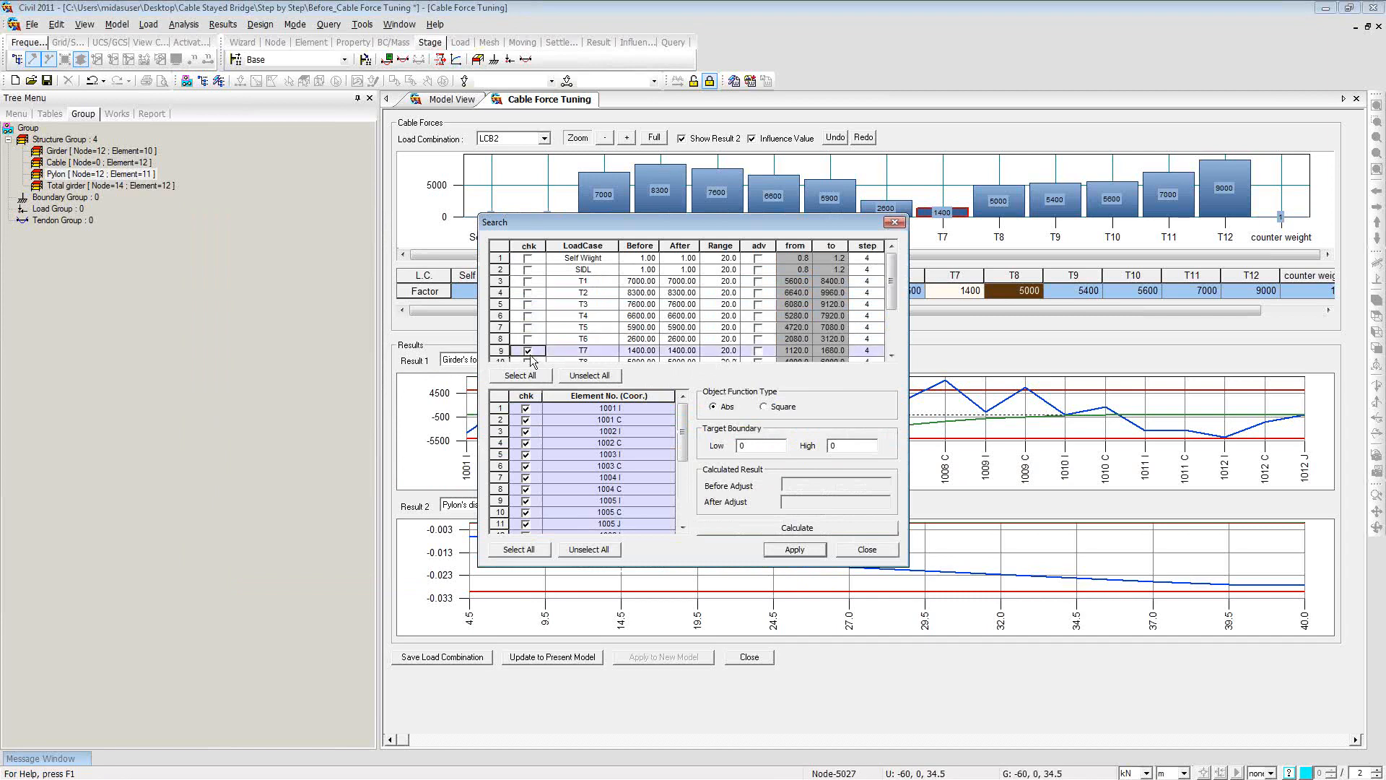
pyautogui.click(892, 356)
pyautogui.click(893, 355)
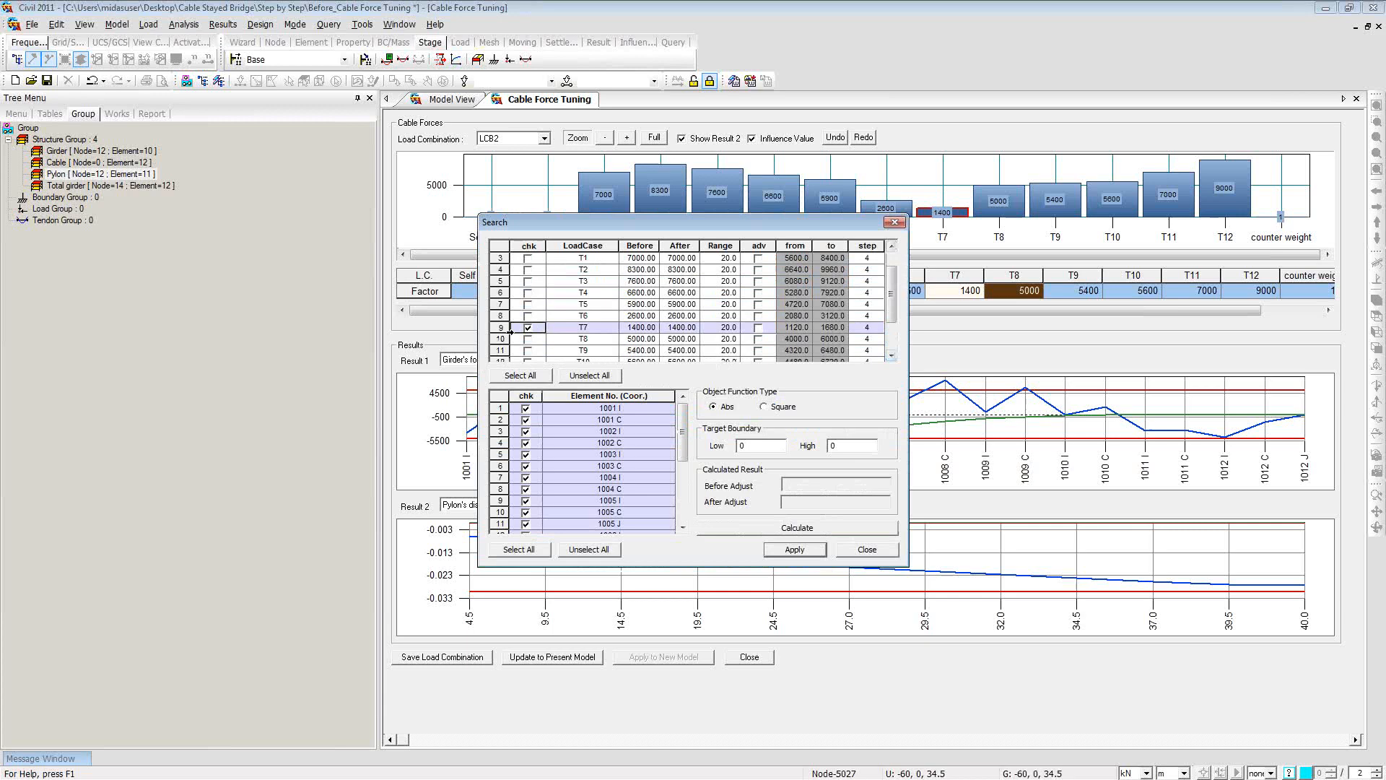
pyautogui.click(528, 338)
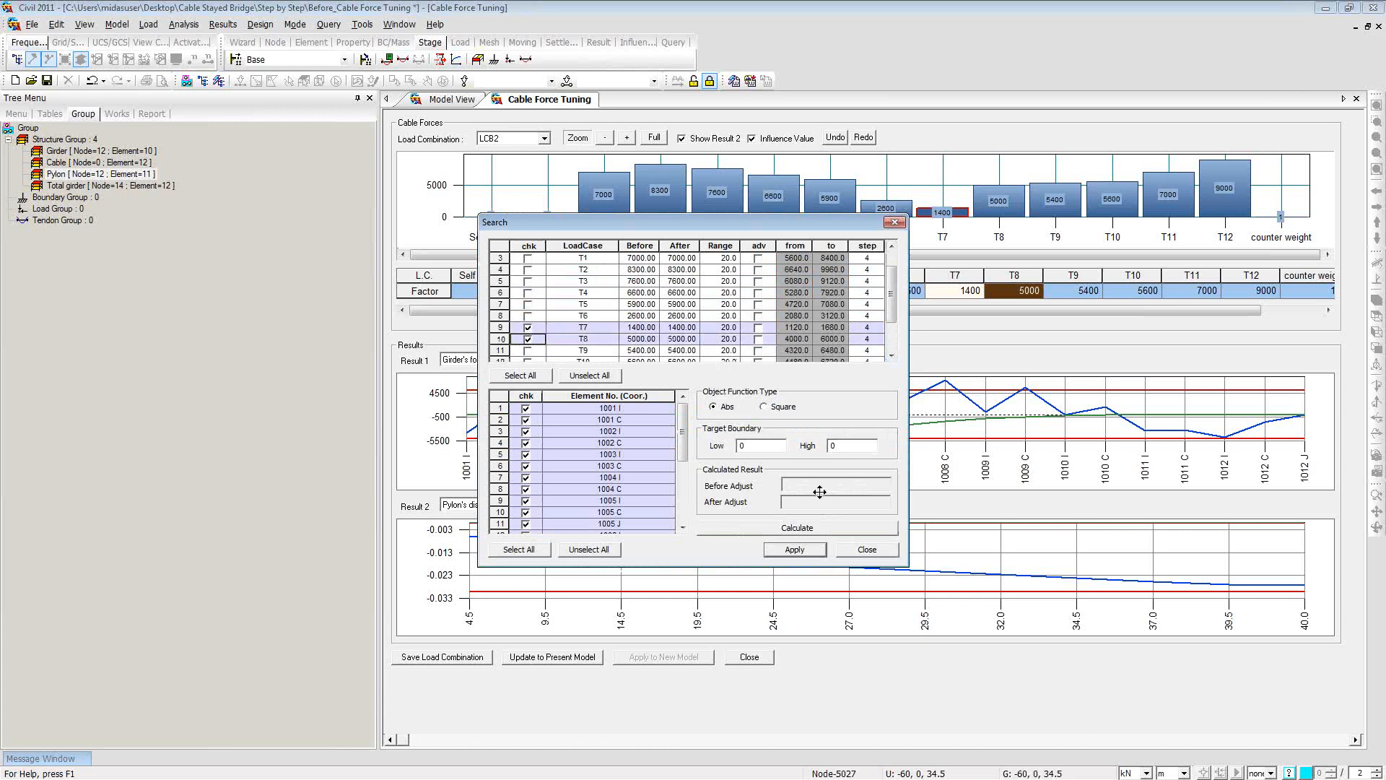
# Step: Calculate the T7 and T8 adjustment, compare the results before and after adjustment, and apply the calculated factors
pyautogui.click(803, 529)
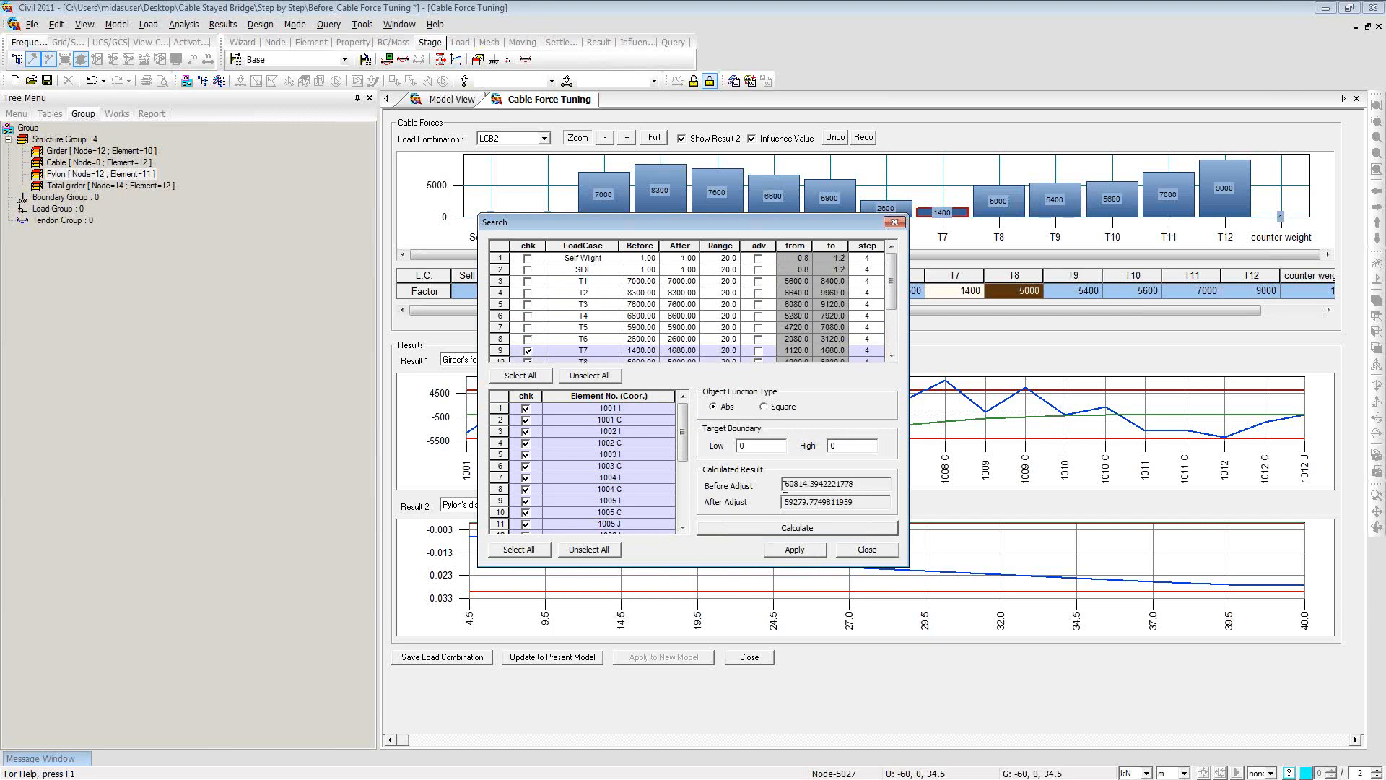
pyautogui.moveTo(858, 486); pyautogui.dragTo(790, 486)
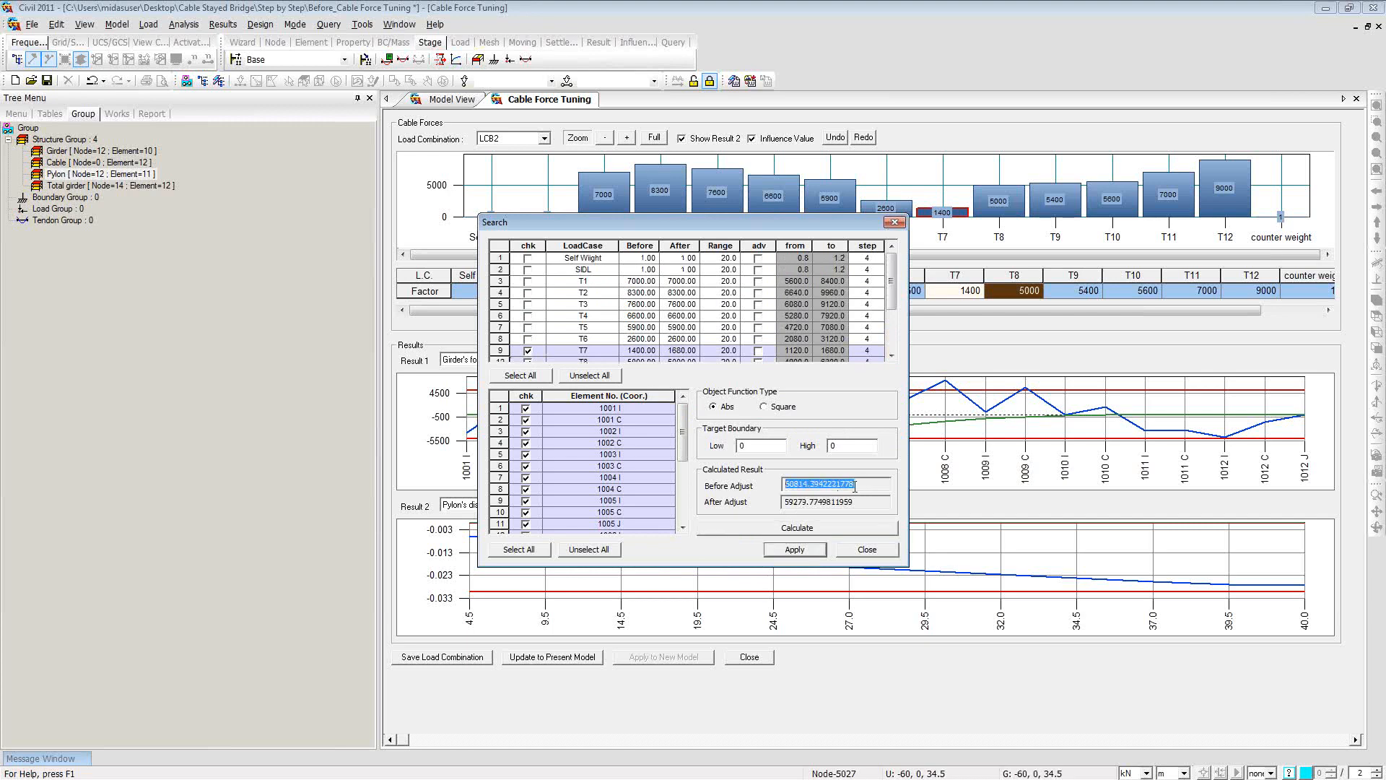
pyautogui.moveTo(858, 504); pyautogui.dragTo(783, 506)
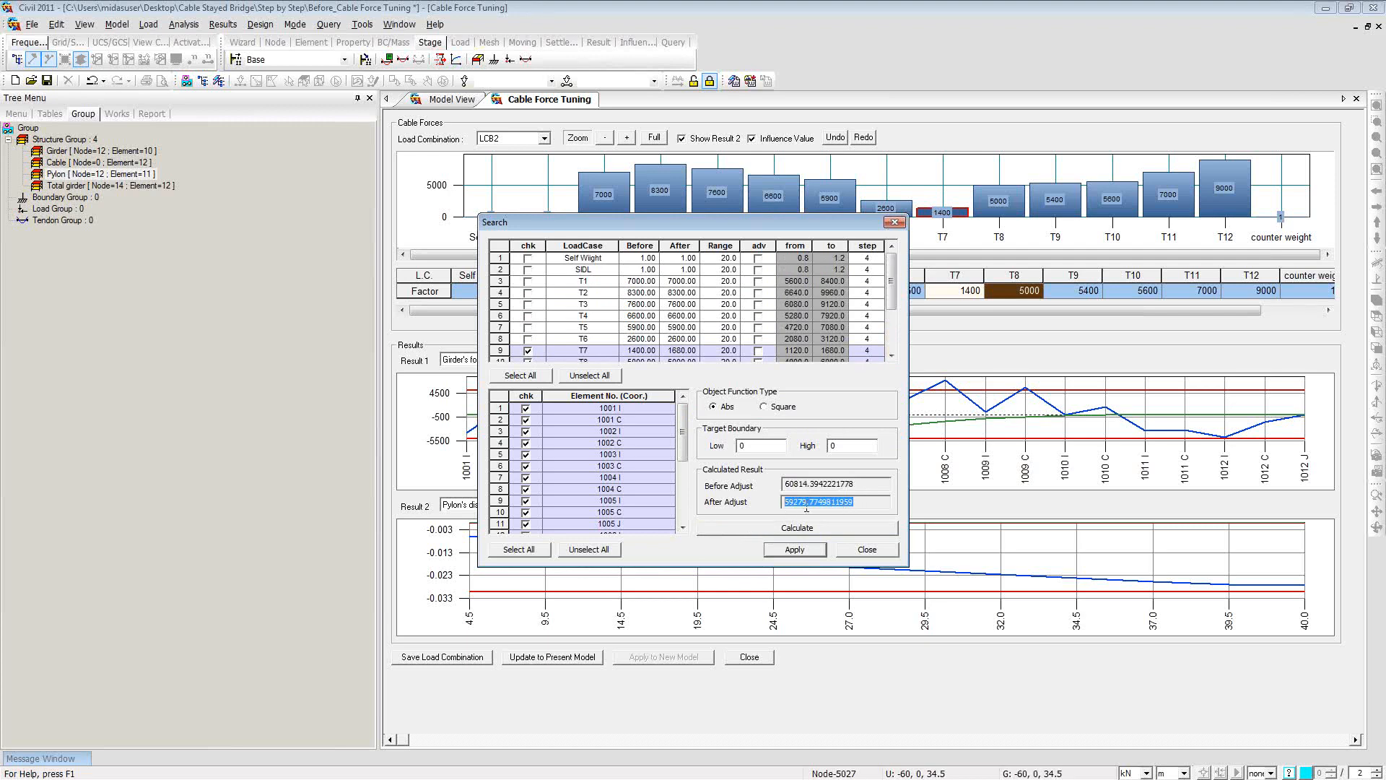
pyautogui.click(814, 509)
pyautogui.moveTo(854, 501); pyautogui.dragTo(784, 502)
pyautogui.click(891, 356)
pyautogui.click(892, 355)
pyautogui.click(891, 355)
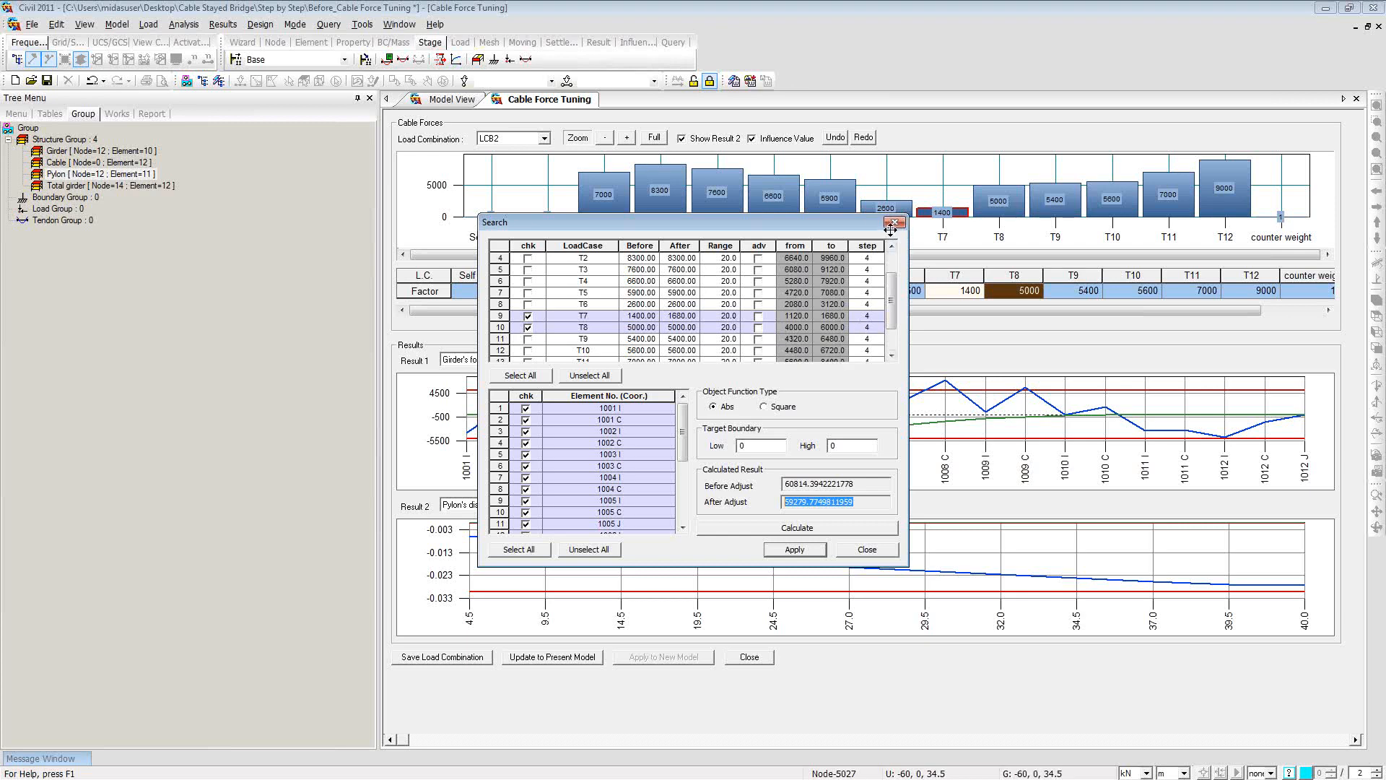
pyautogui.click(808, 549)
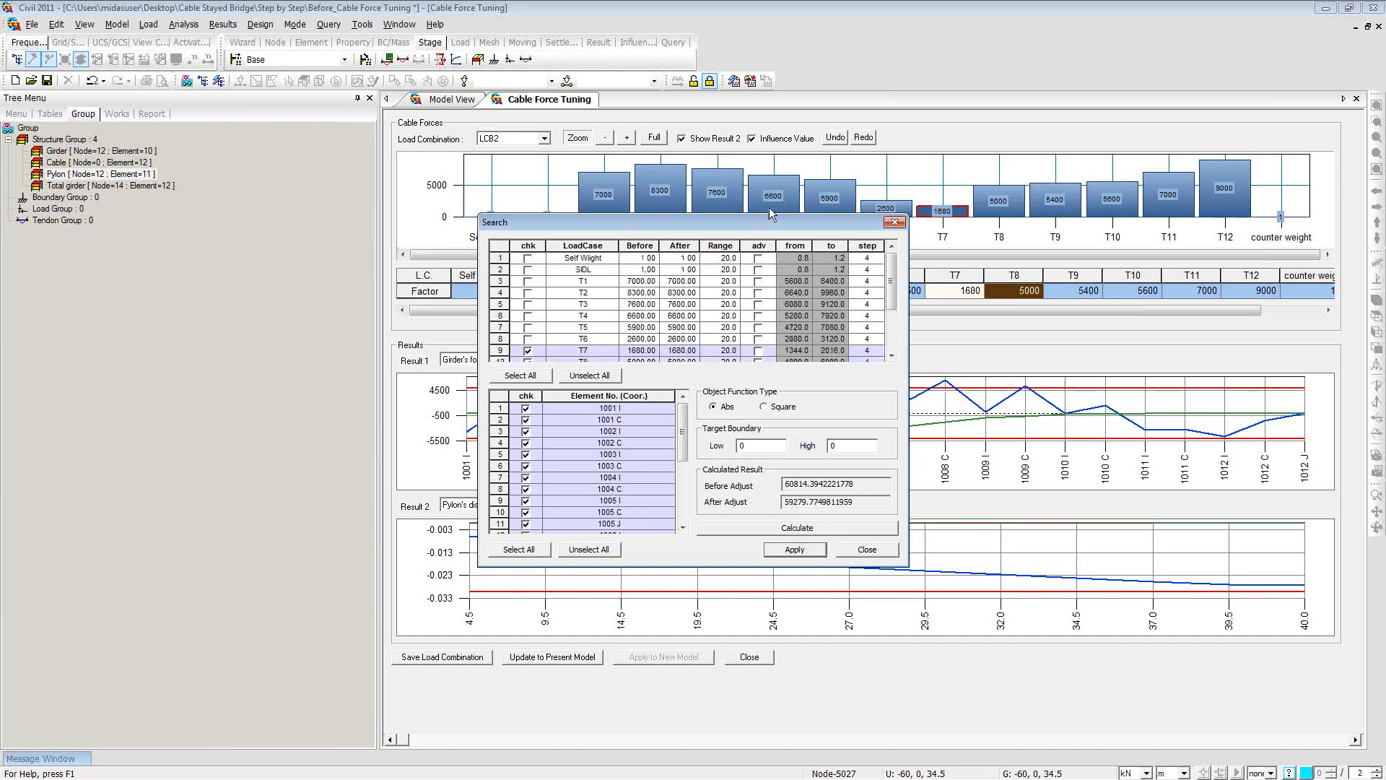
# Step: Recalculate the T7 and T8 adjustment from the updated factors, apply it and close the search
pyautogui.moveTo(768, 221); pyautogui.dragTo(510, 220)
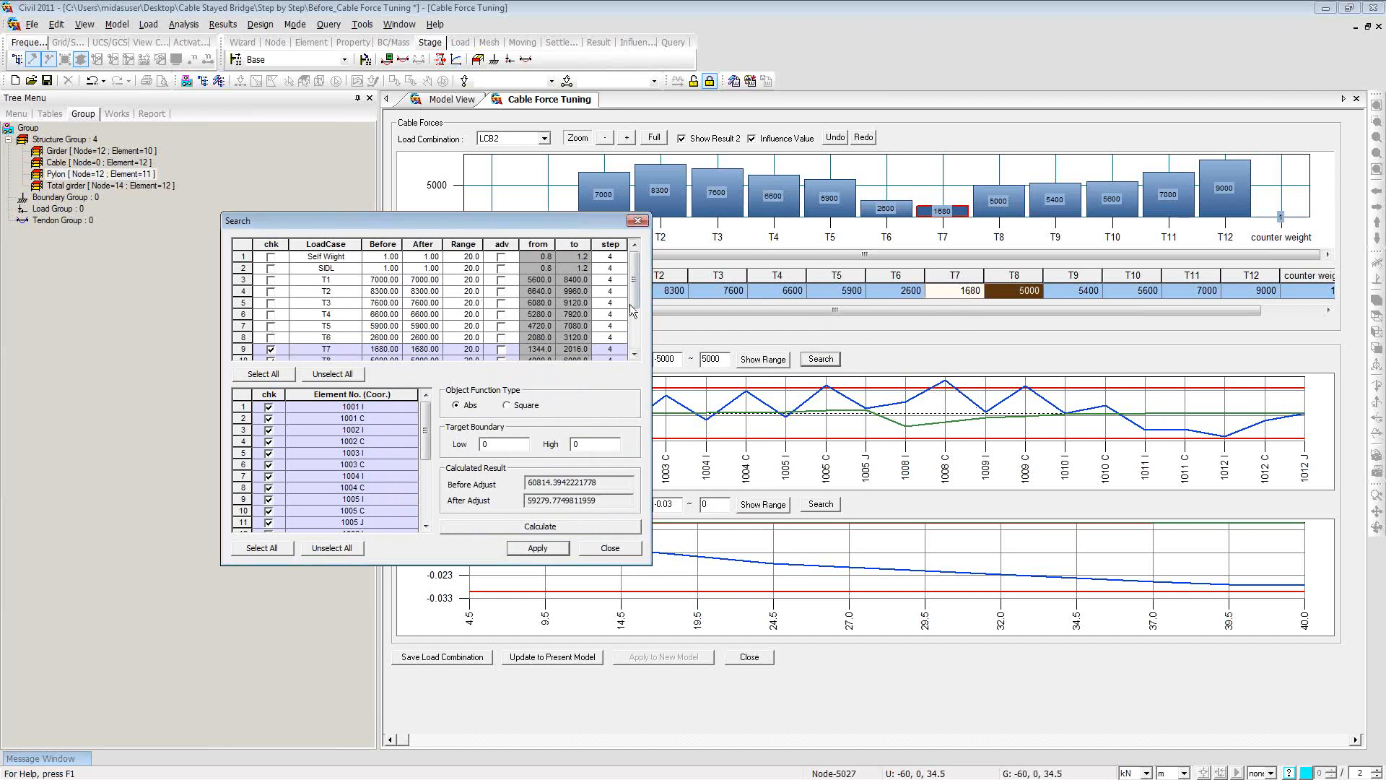
pyautogui.scroll(-2, 633, 318)
pyautogui.click(545, 528)
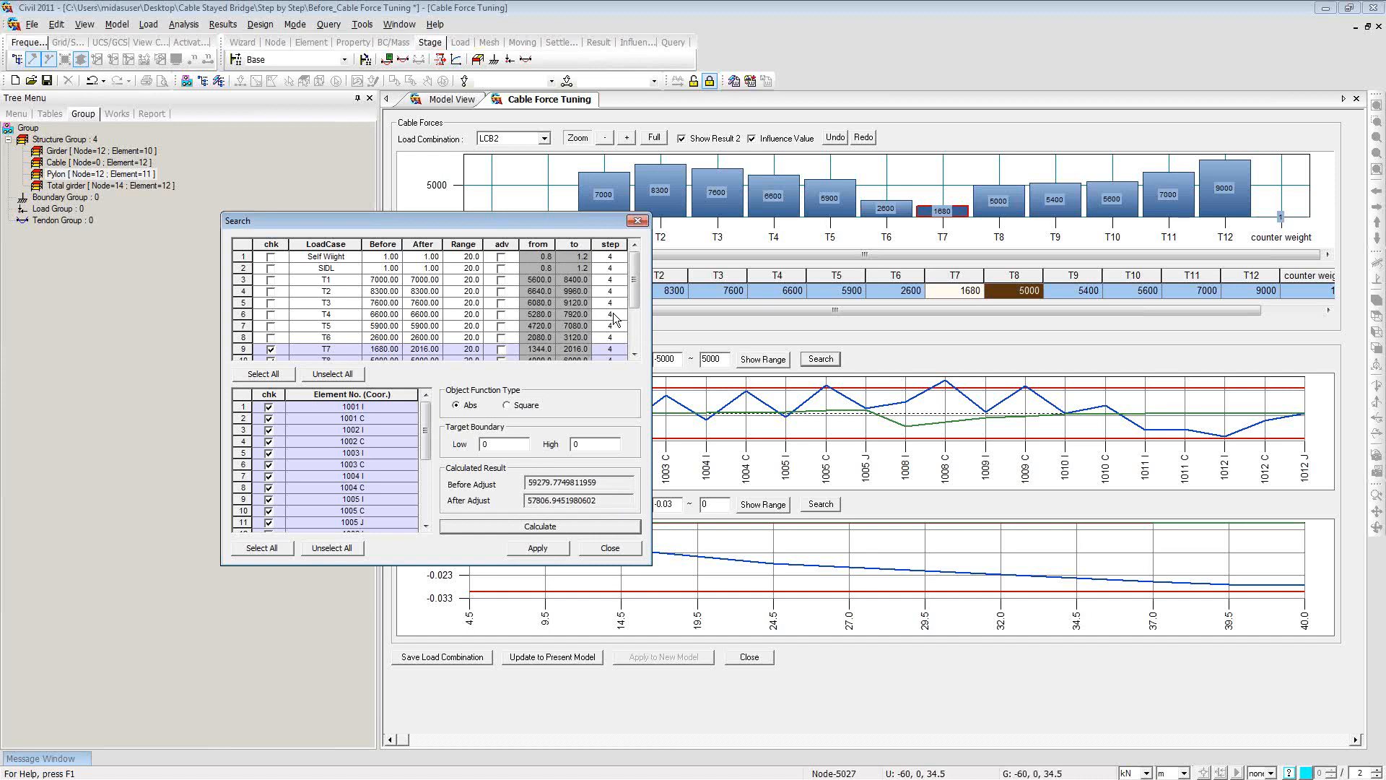
pyautogui.moveTo(631, 293); pyautogui.dragTo(635, 316)
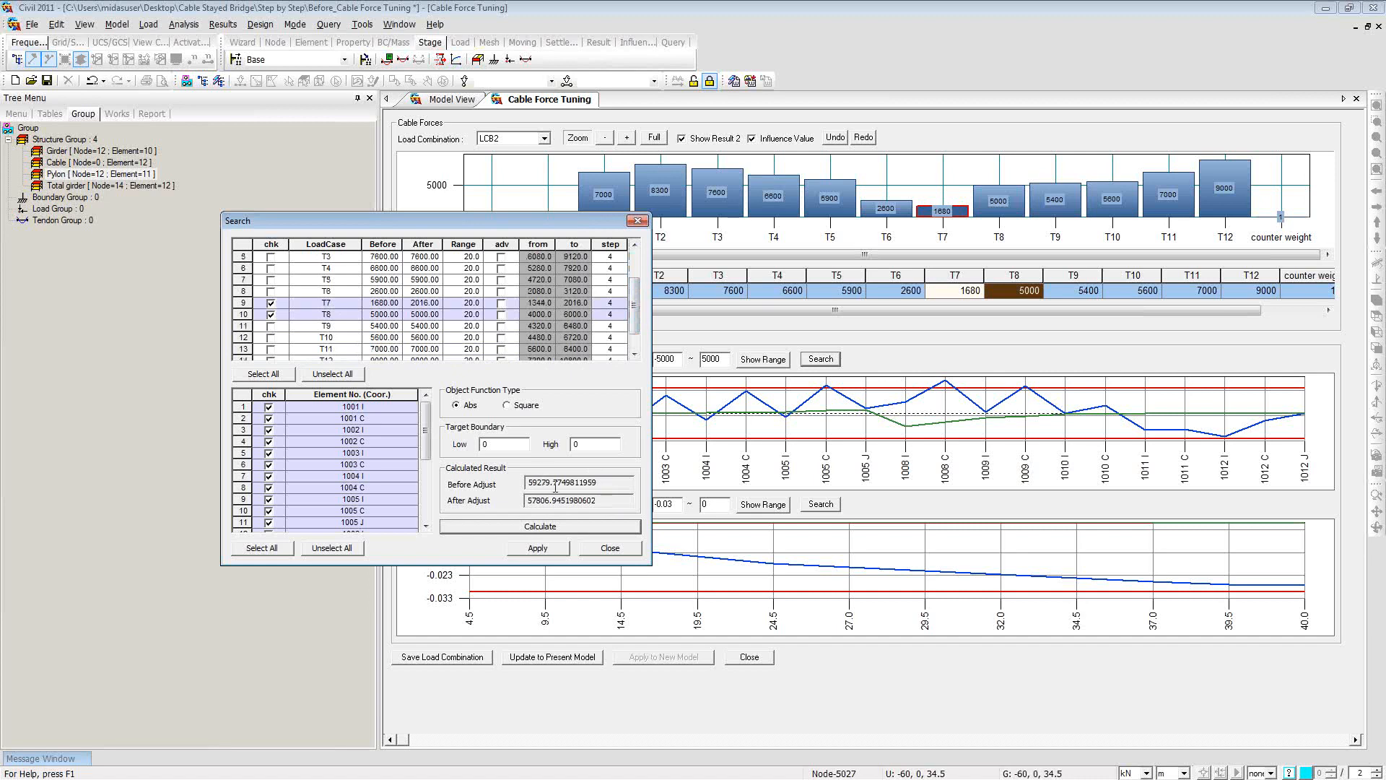
pyautogui.click(542, 550)
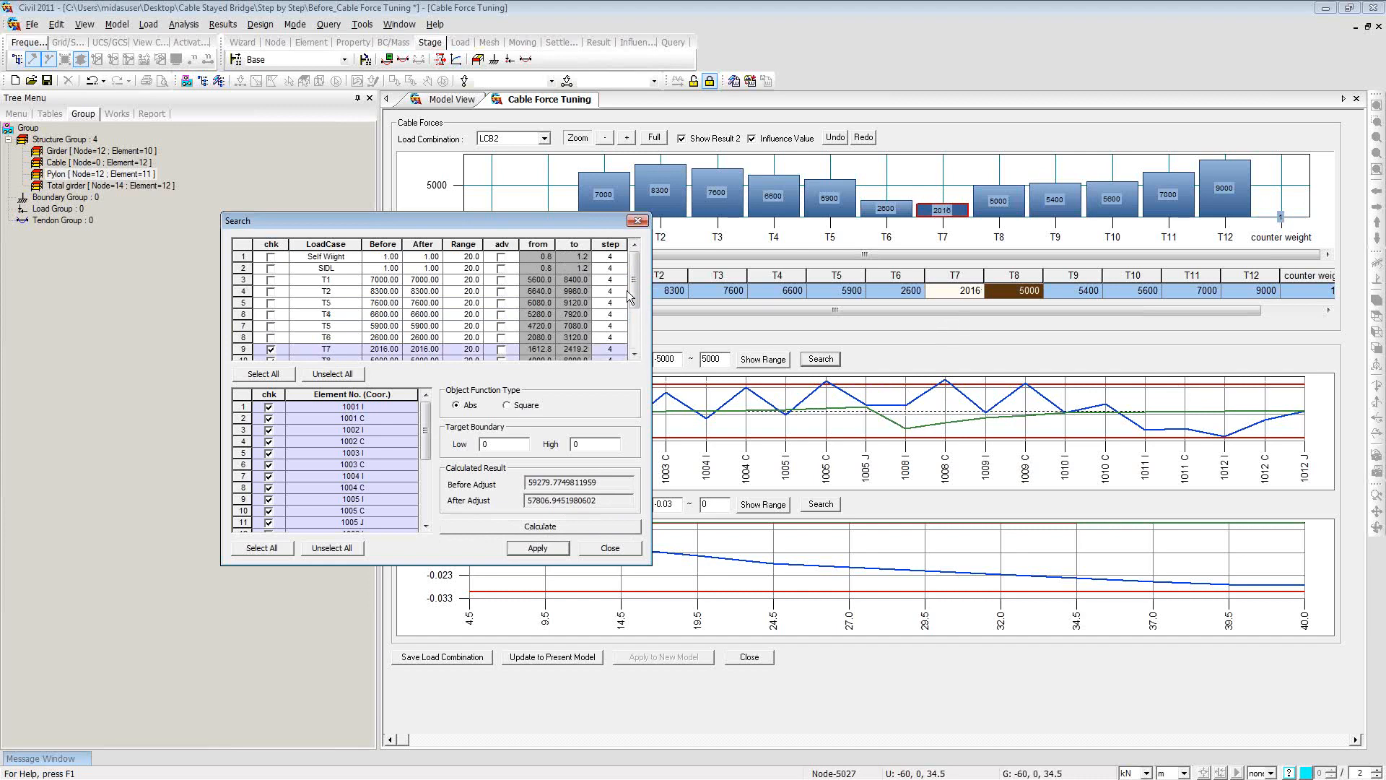
pyautogui.scroll(-1, 627, 293)
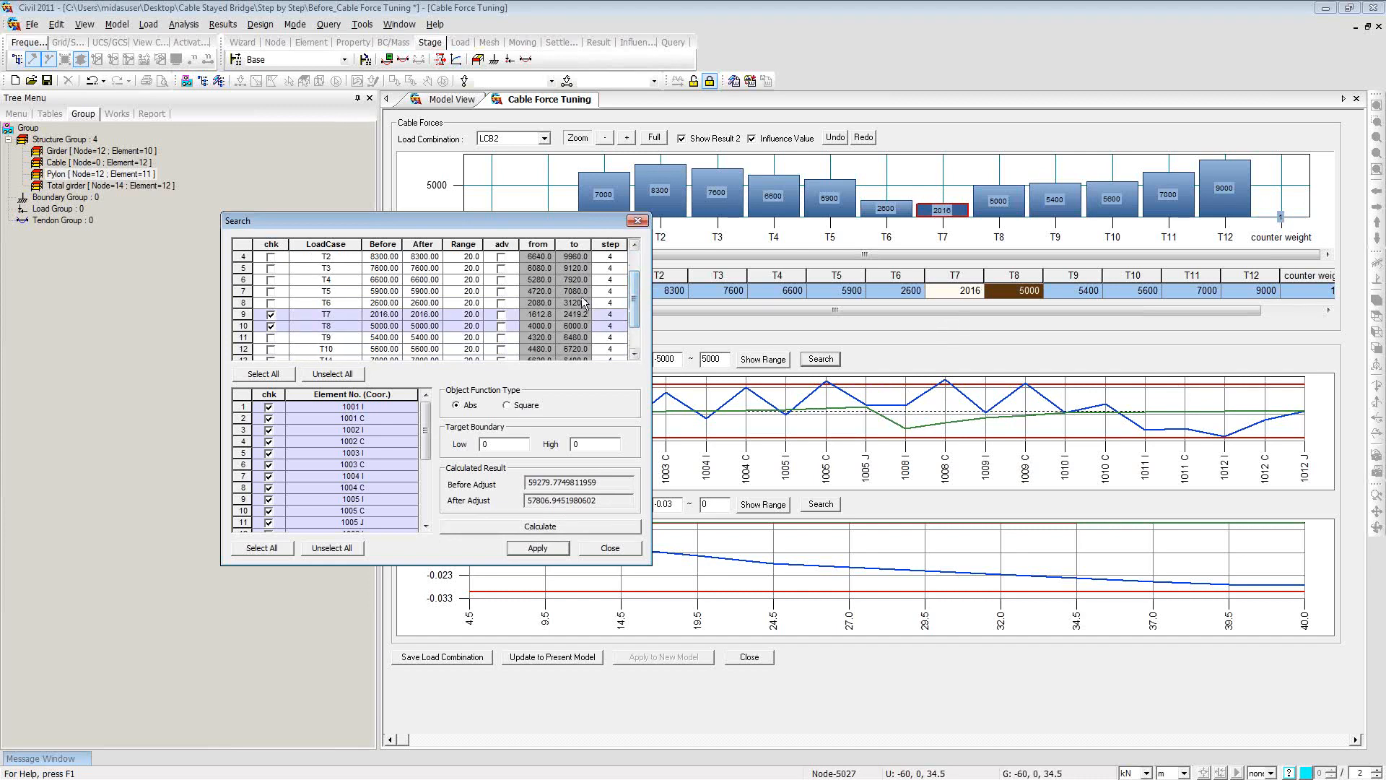
pyautogui.click(637, 220)
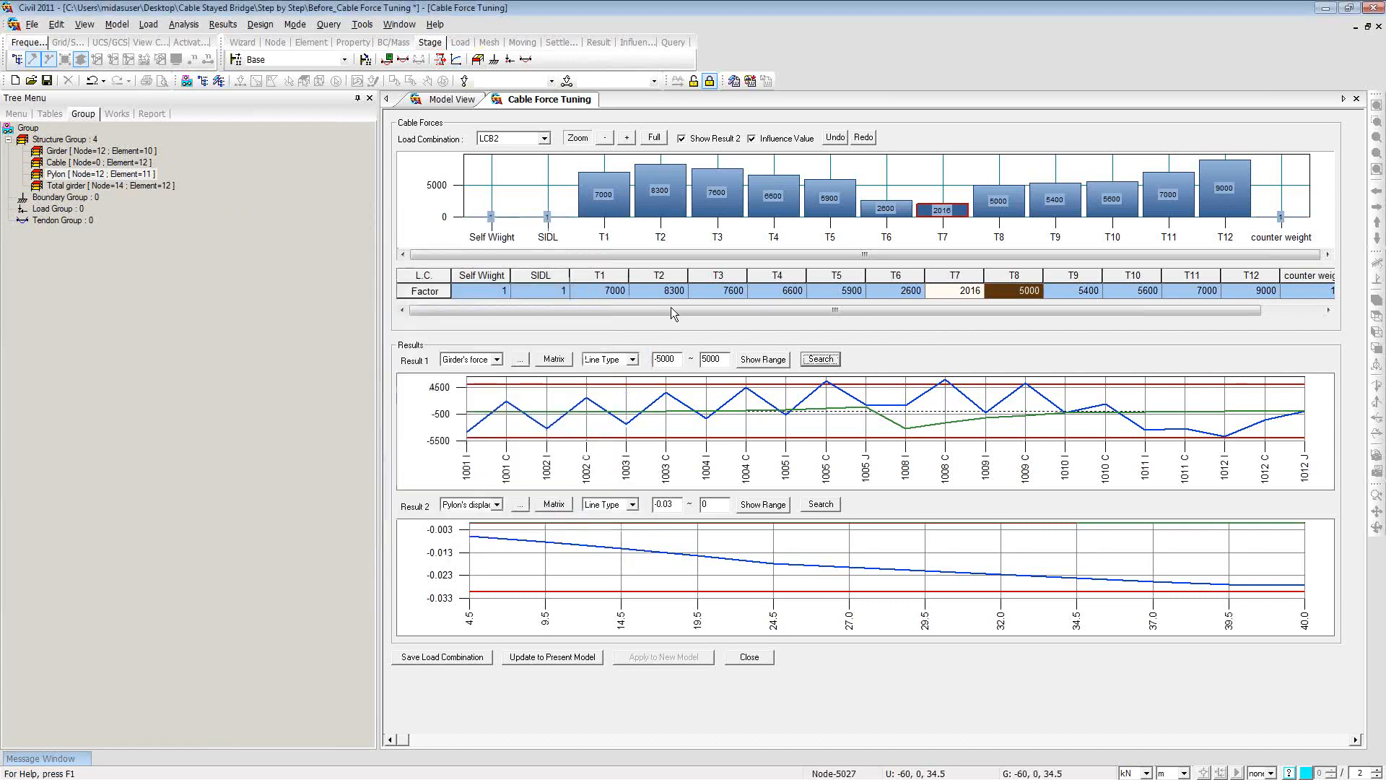
# Step: Set the T7 factor to 2100 and check T8's influence on the girder and pylon graphs
pyautogui.click(1030, 295)
pyautogui.click(975, 294)
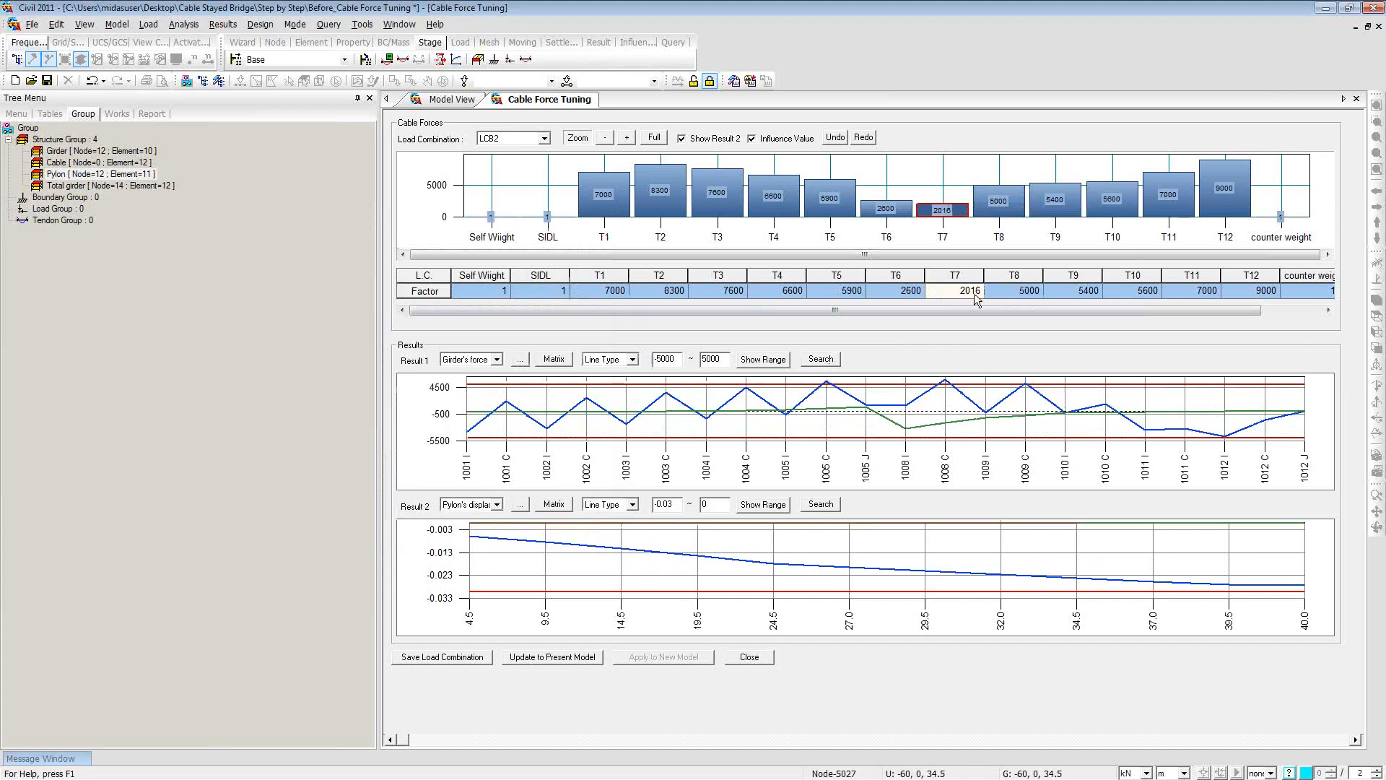
pyautogui.write('2100')
pyautogui.click(1011, 290)
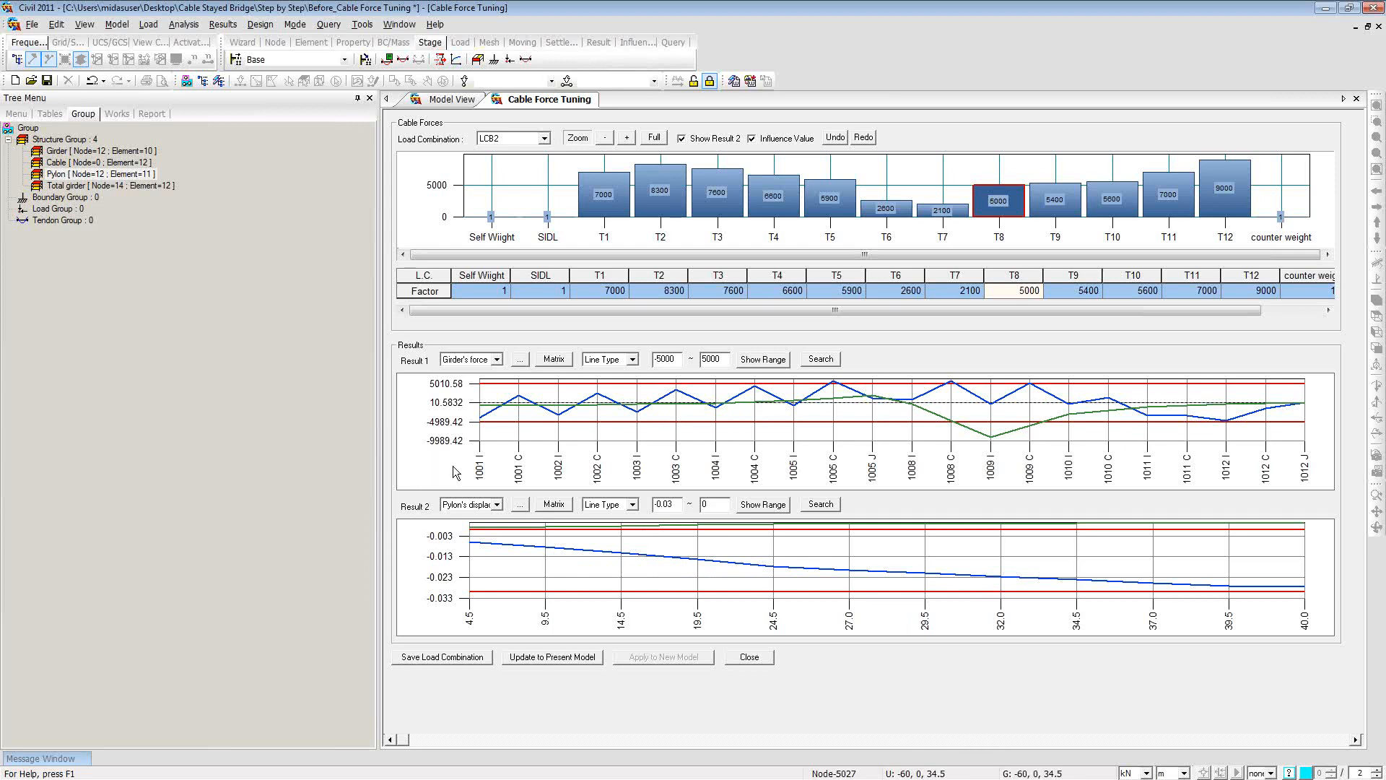
# Step: Review the result items available for the first graph and save the tuned factors to load combination LCB2
pyautogui.click(496, 361)
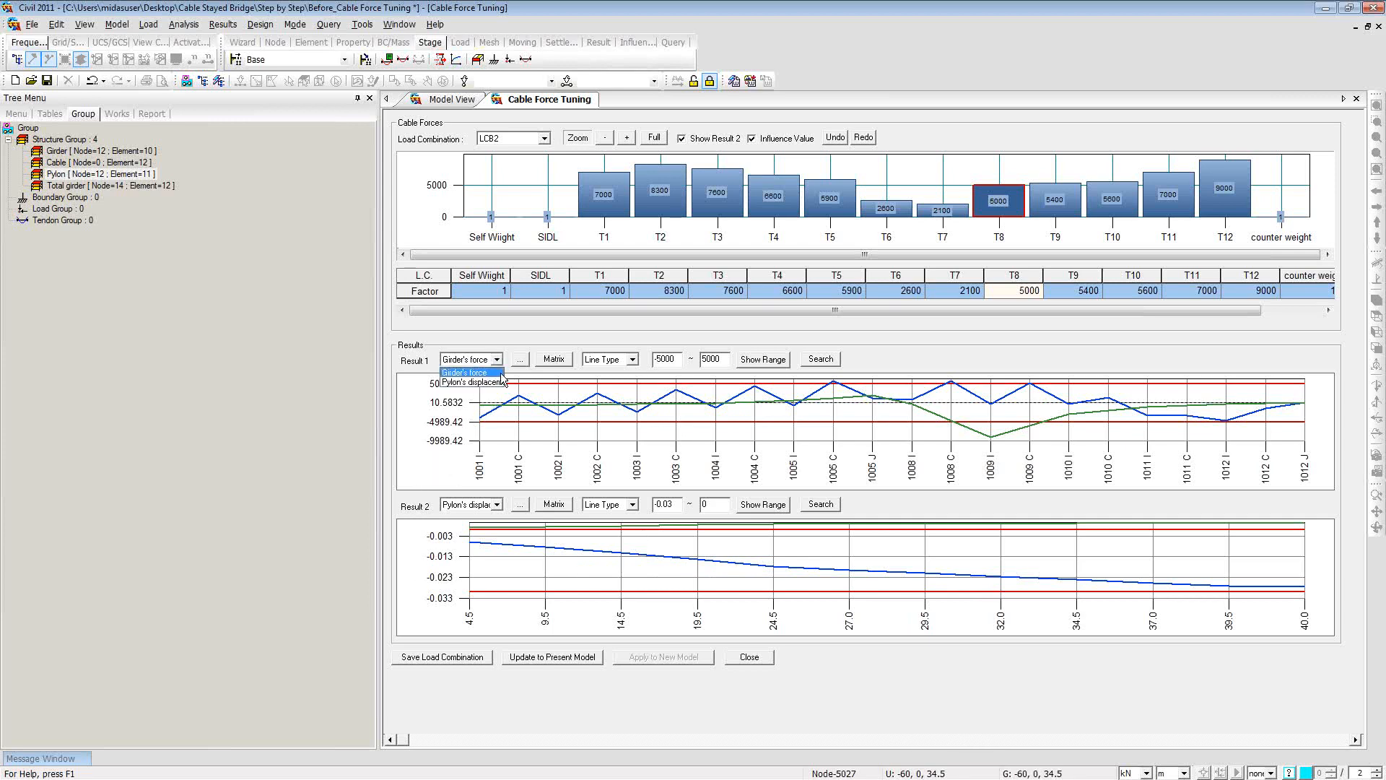
pyautogui.click(506, 359)
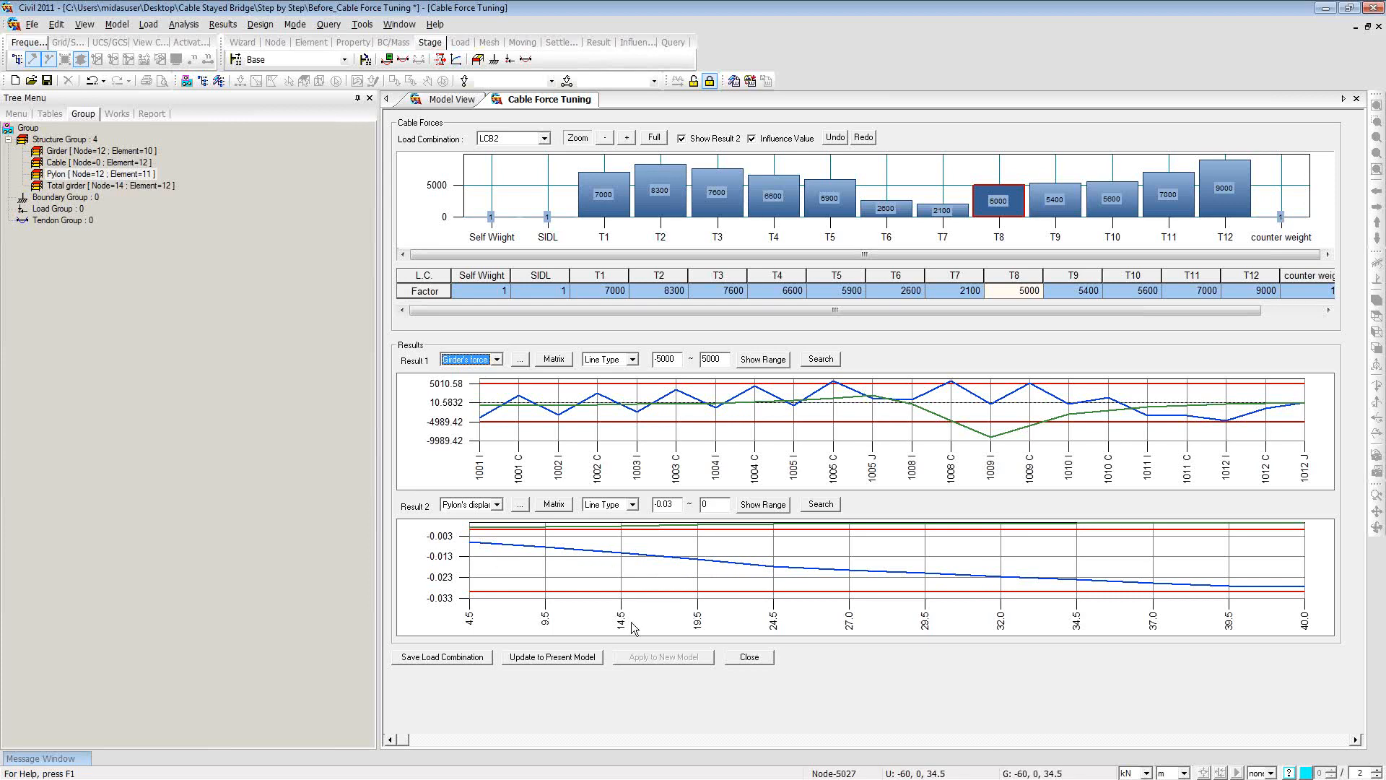
pyautogui.click(482, 658)
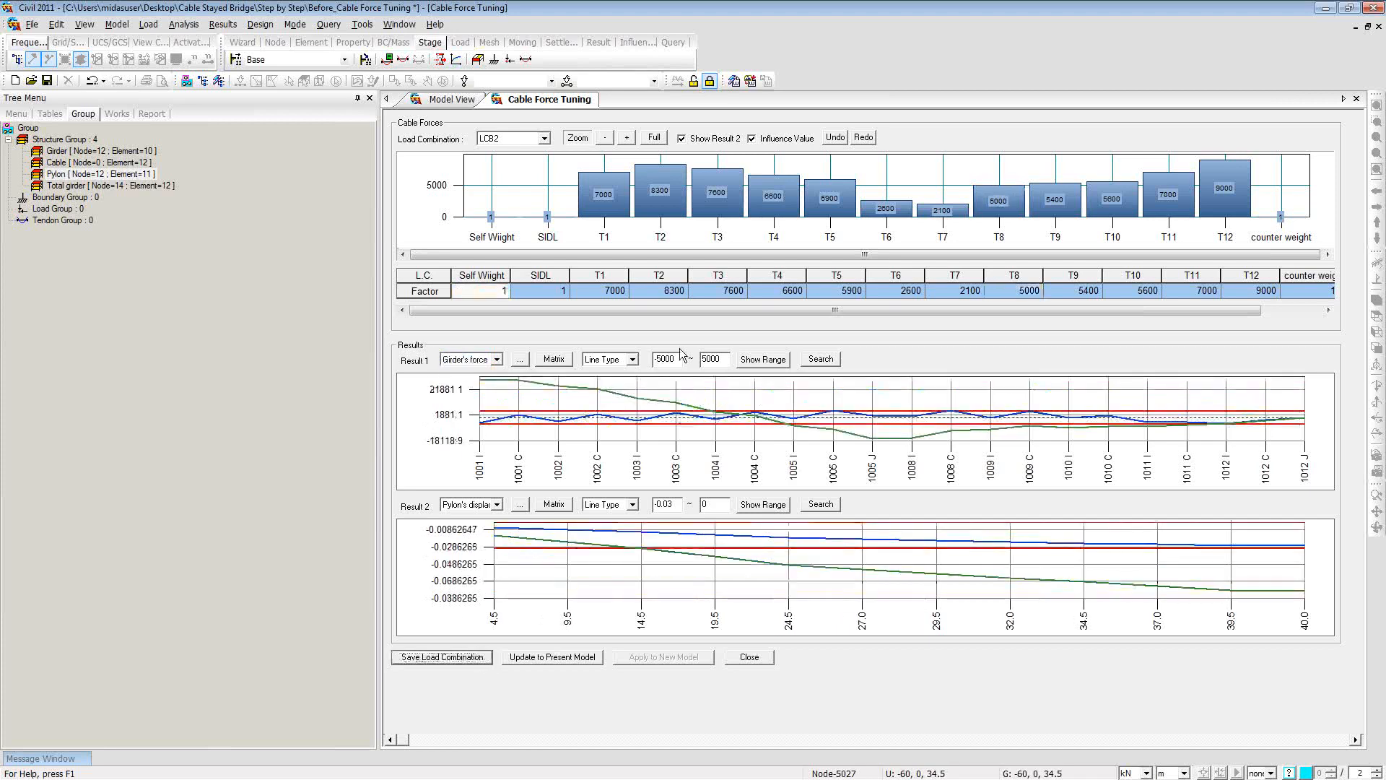
# Step: Review the load case factors saved in load combination LCB2, then close the load combinations
pyautogui.click(440, 100)
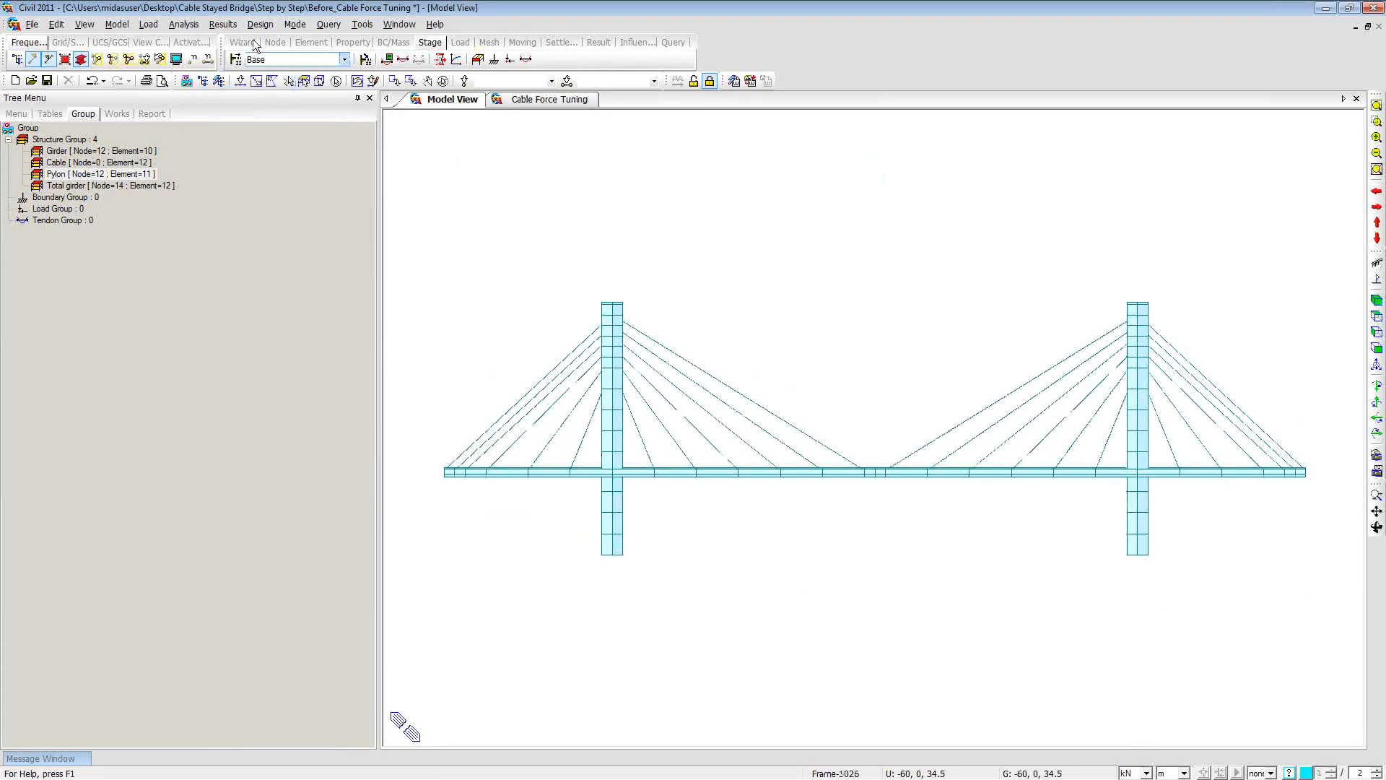
pyautogui.click(223, 24)
pyautogui.click(239, 40)
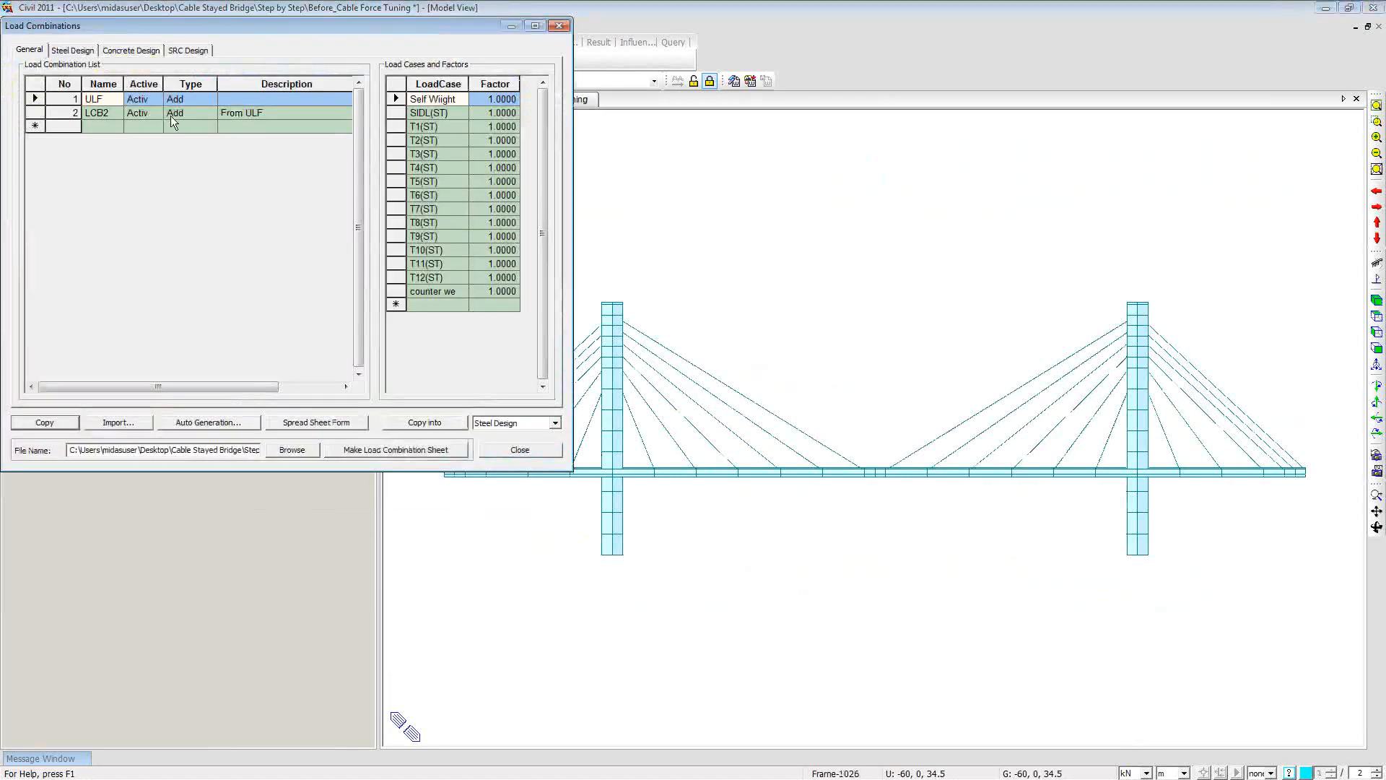
pyautogui.click(108, 115)
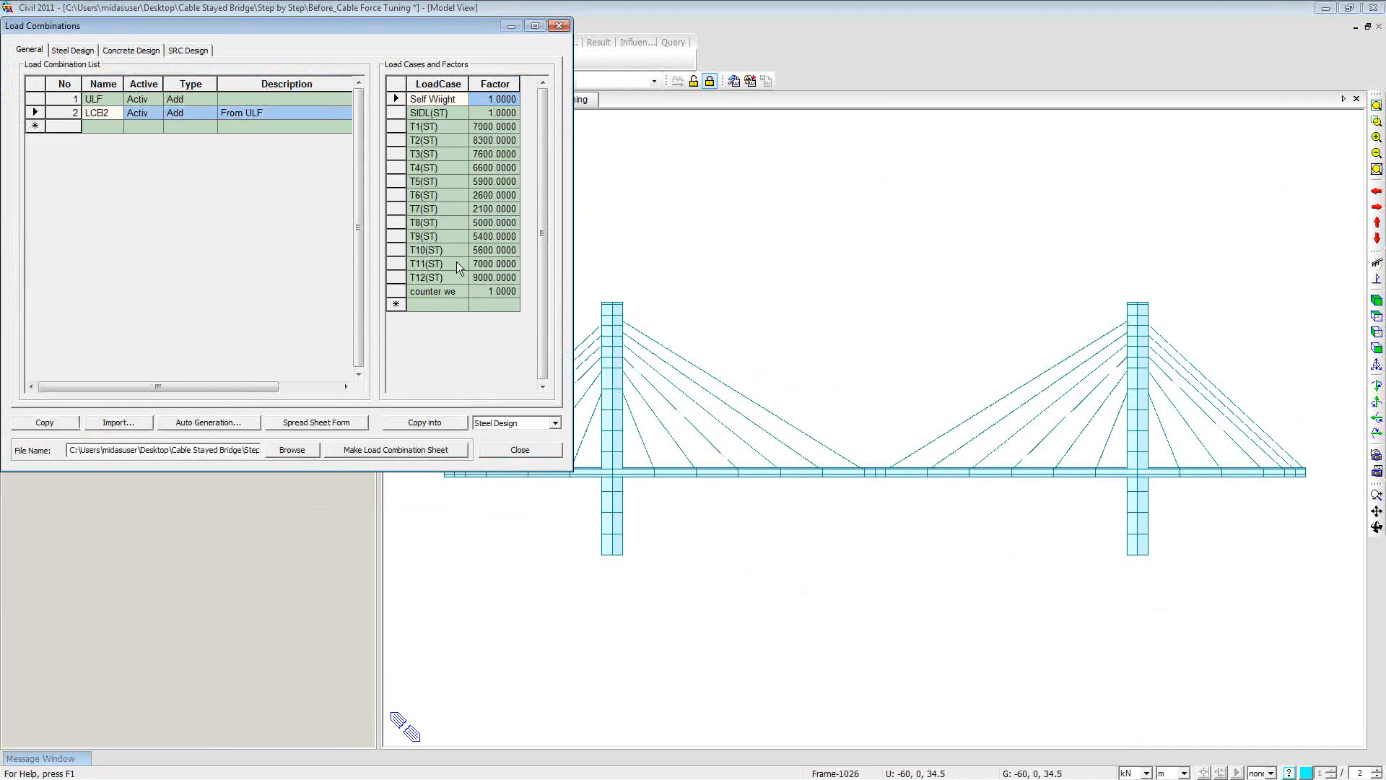
pyautogui.click(562, 31)
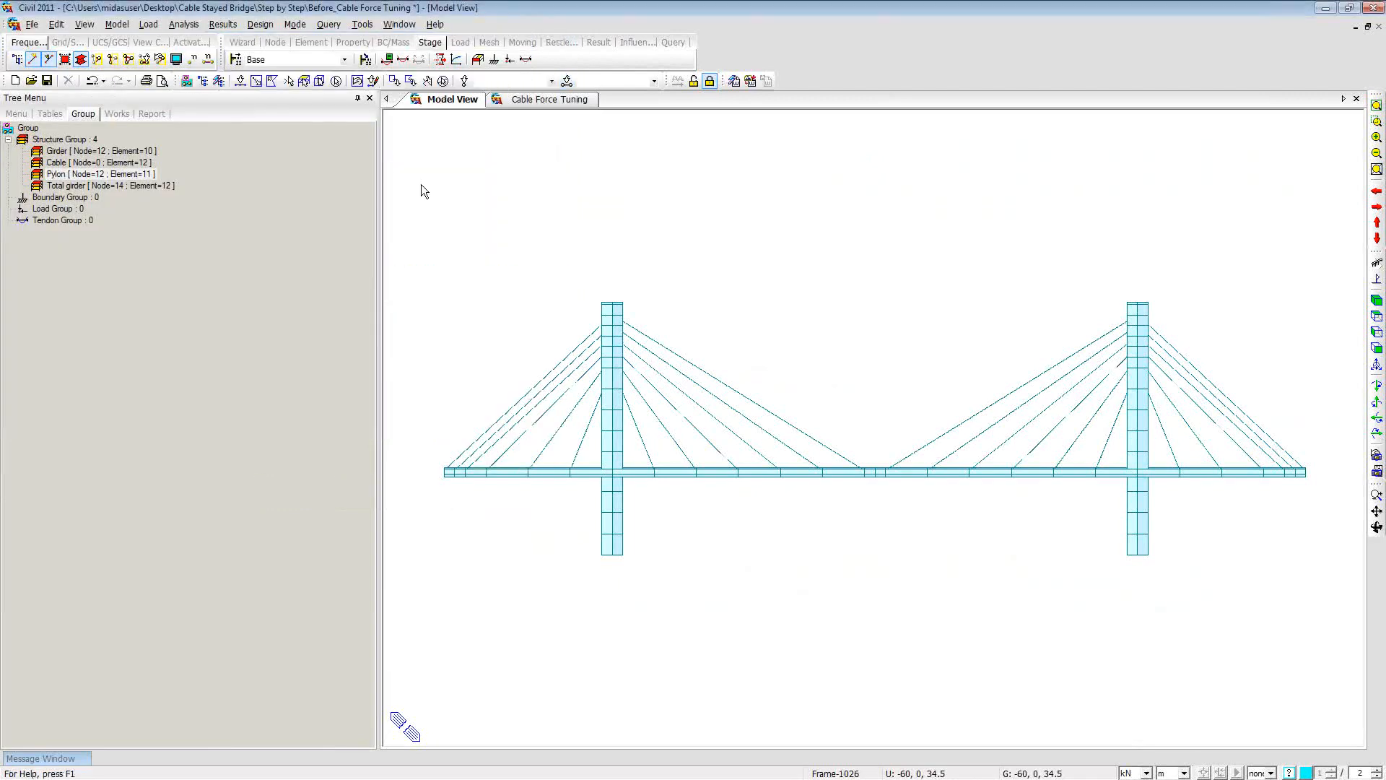
# Step: Update the present model with the tuned cable forces of LCB2, accepting deletion of the analysis results
pyautogui.click(523, 102)
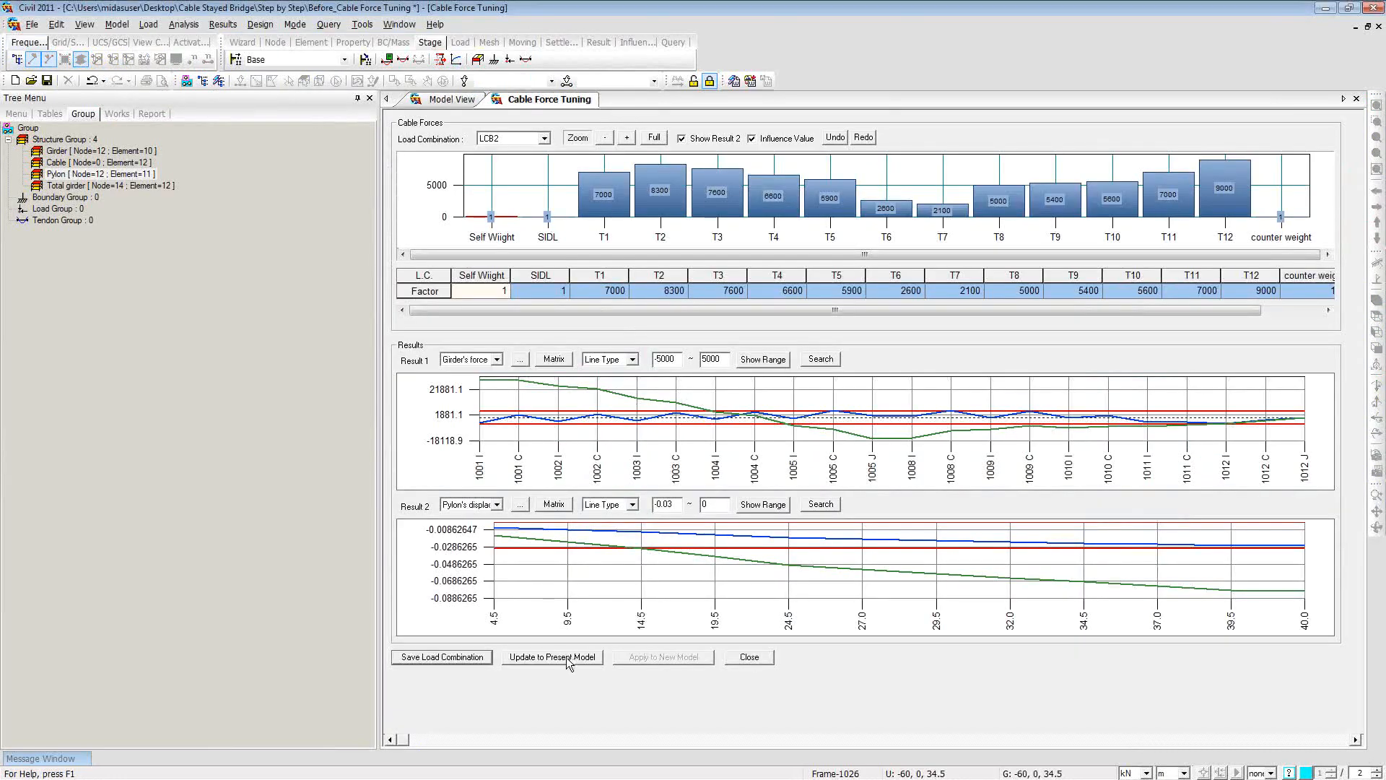
pyautogui.click(566, 658)
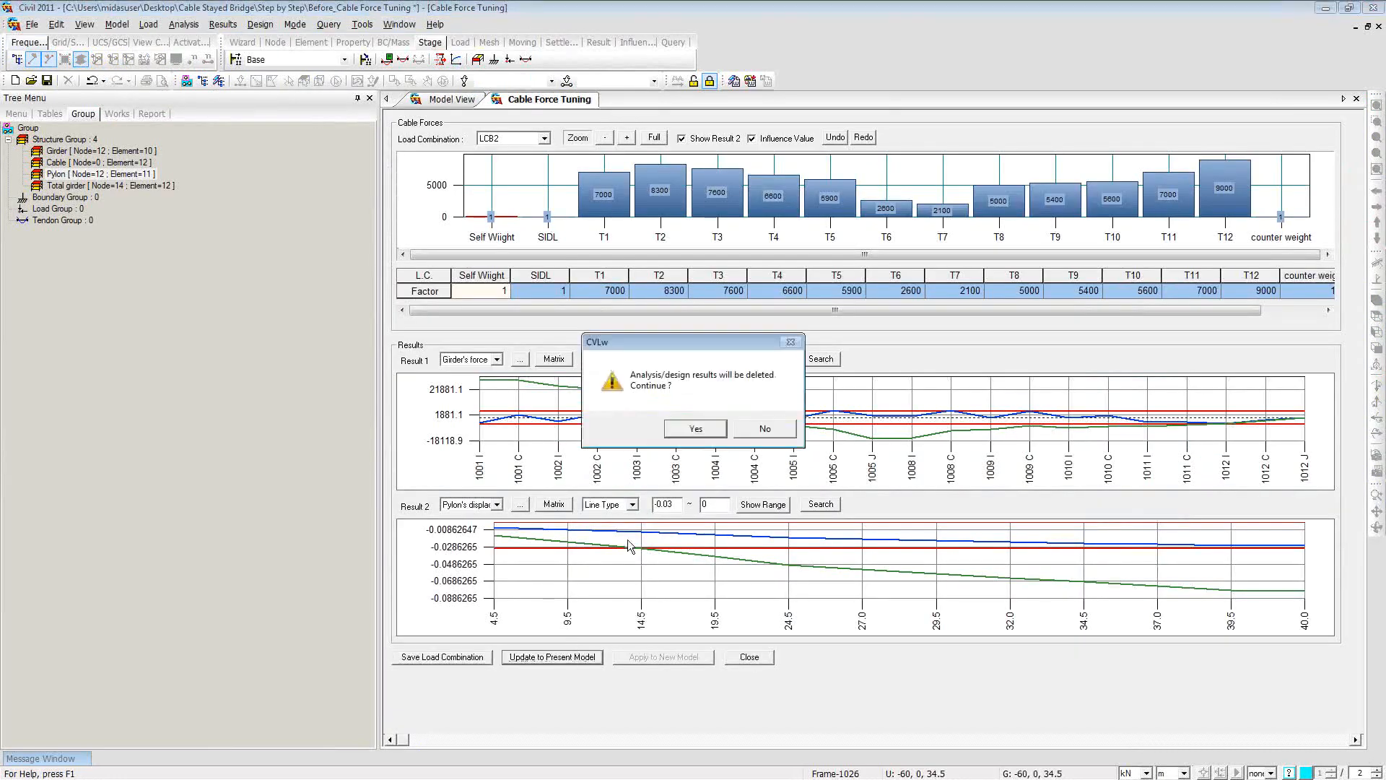
pyautogui.click(697, 430)
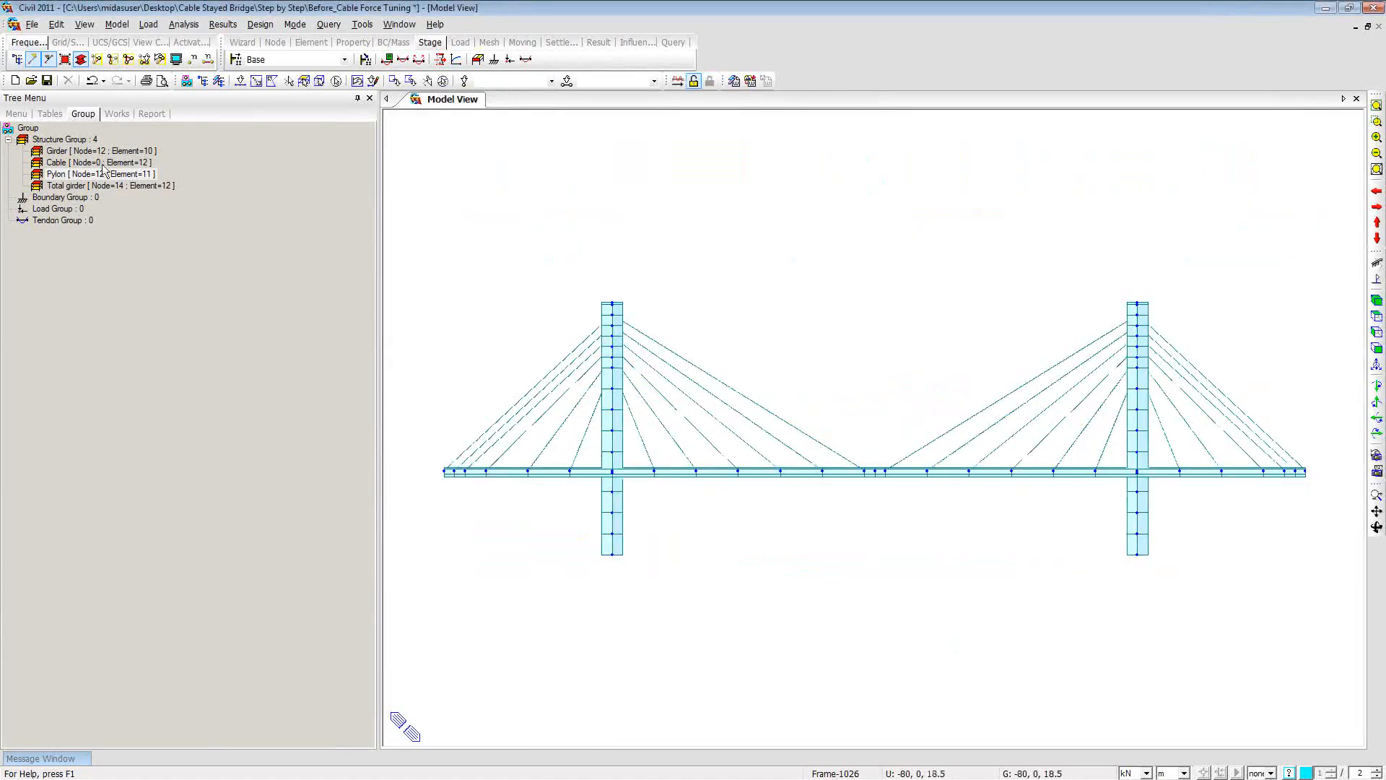
# Step: Check the cable tensions in the table of pretension loads, then return to the model view
pyautogui.click(117, 114)
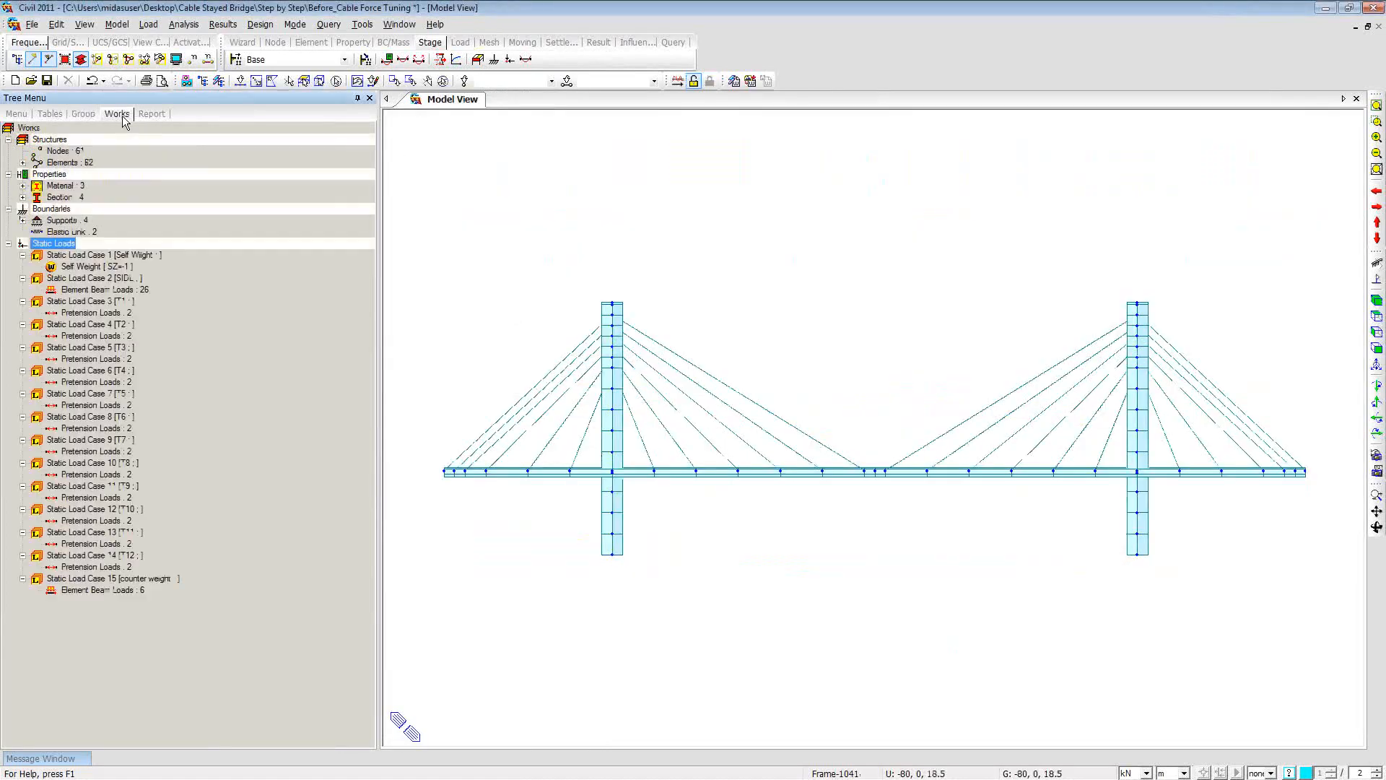
pyautogui.rightClick(107, 312)
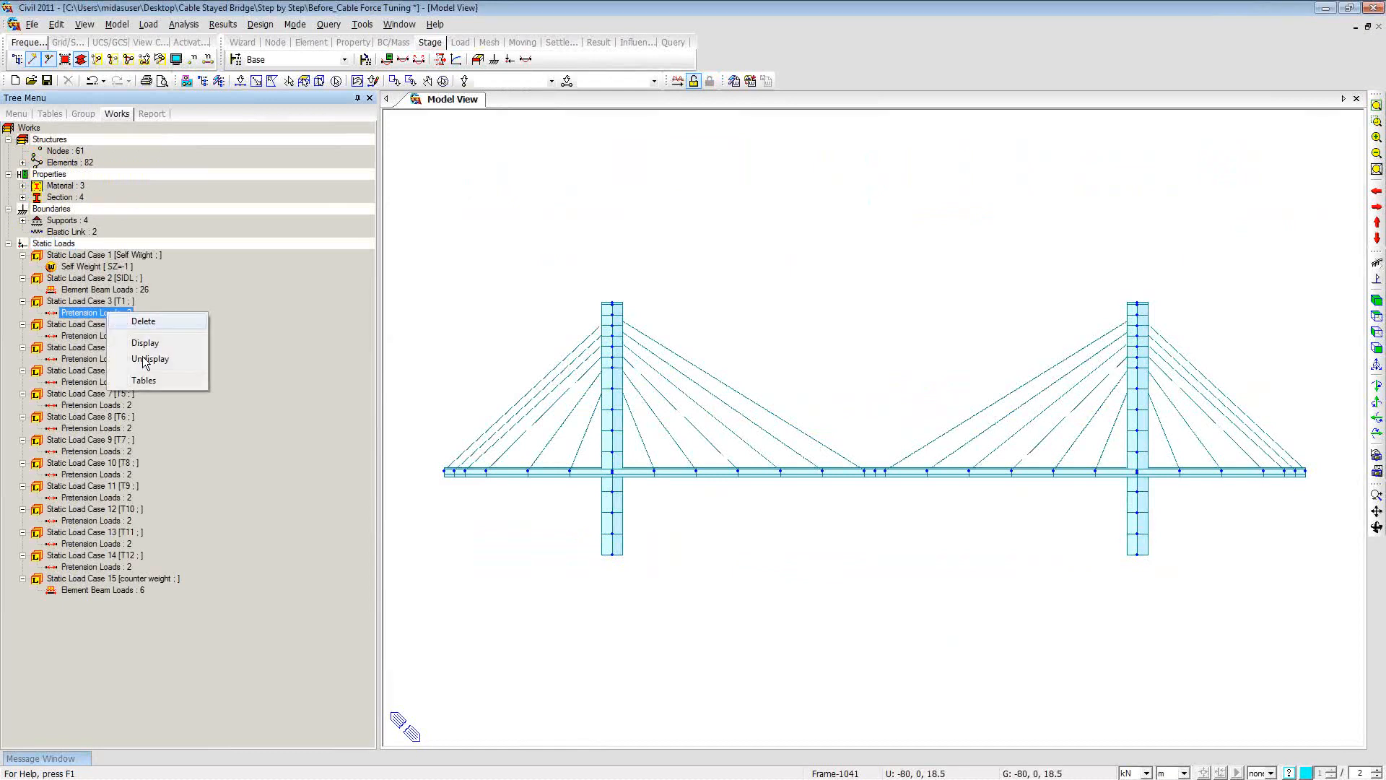
pyautogui.click(155, 379)
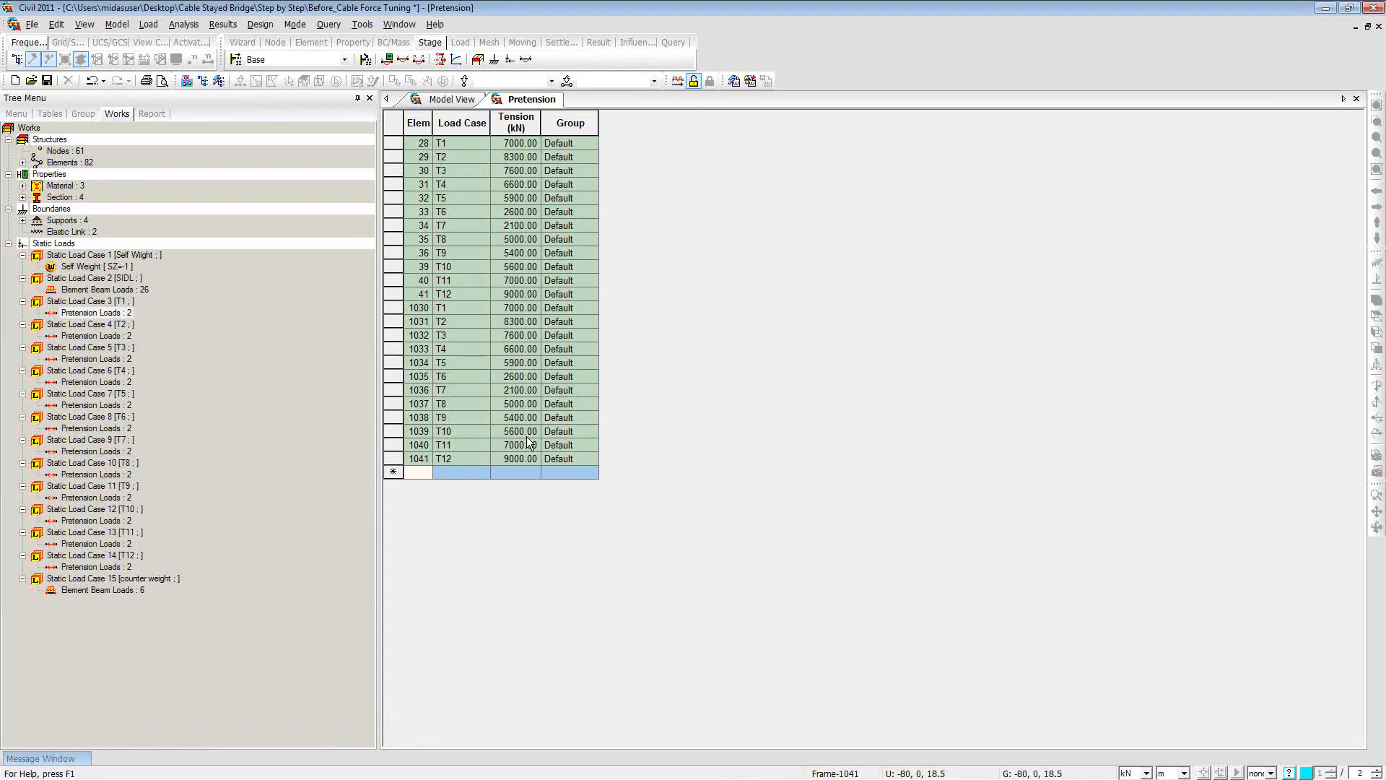
pyautogui.click(448, 100)
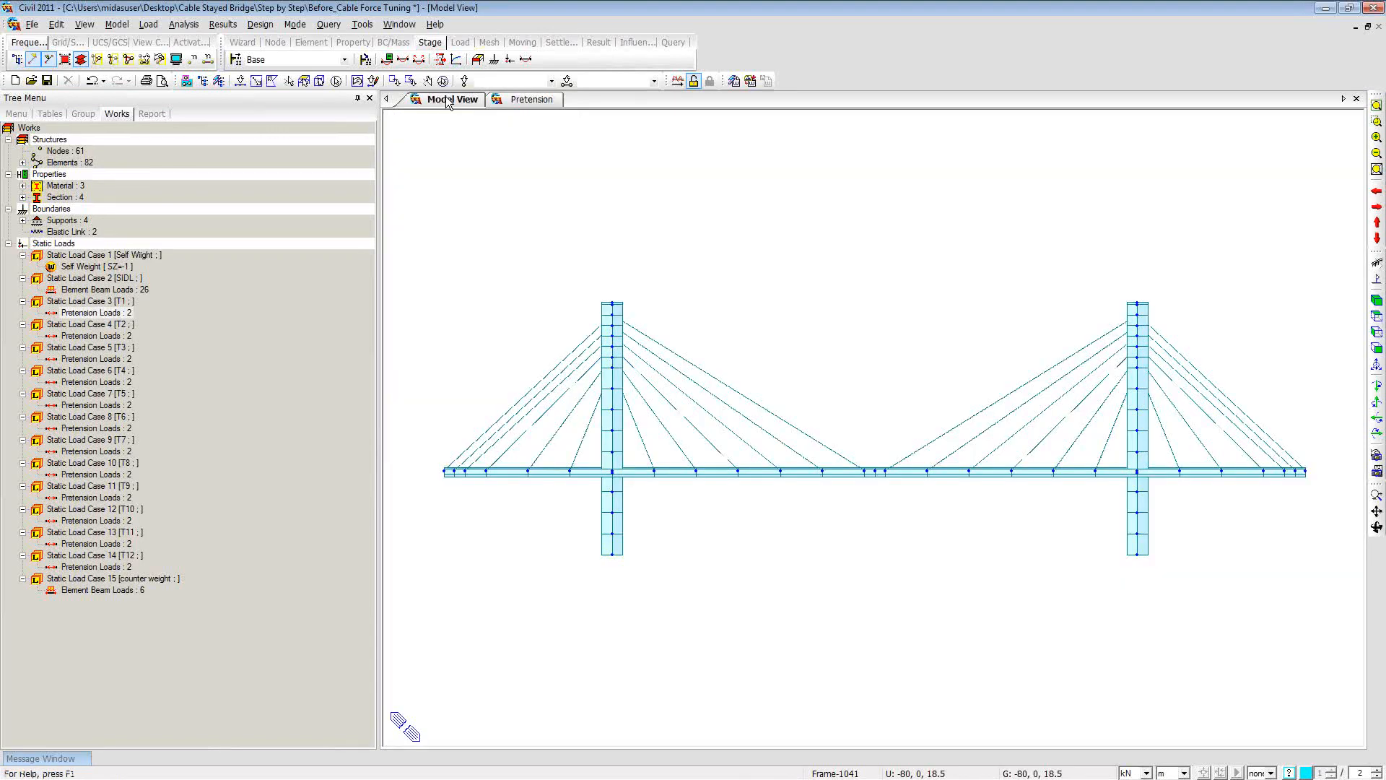